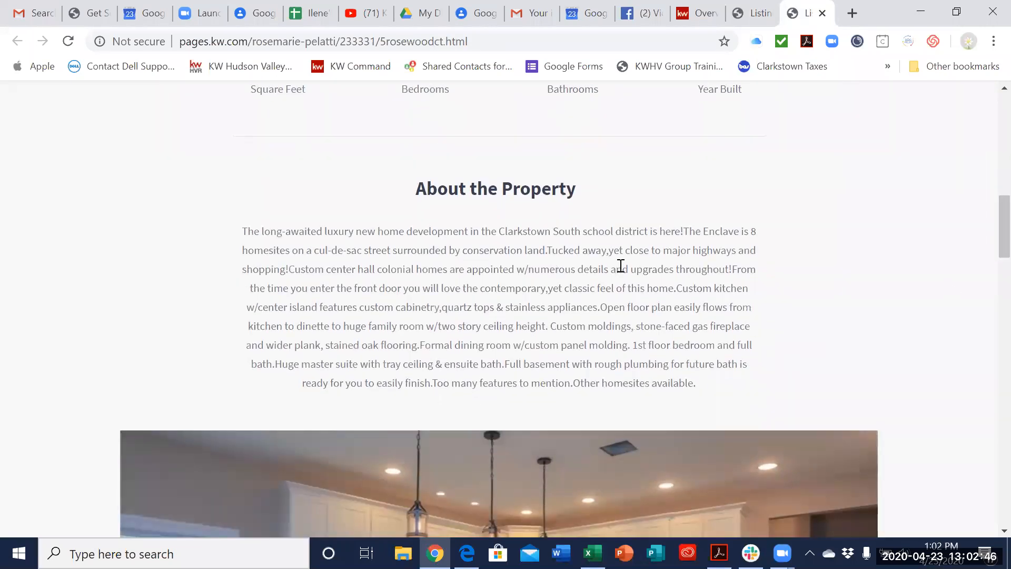
Step: Review the property description and browse the kitchen photos in the listing's gallery
{"action": "scroll", "coordinate": [988, 237], "scroll_direction": "down", "scroll_amount": 1}
Step: Examine the listing page's property details, location map, contact form and footer, ending back at the page header
{"action": "scroll", "coordinate": [986, 242], "scroll_direction": "down", "scroll_amount": 6}
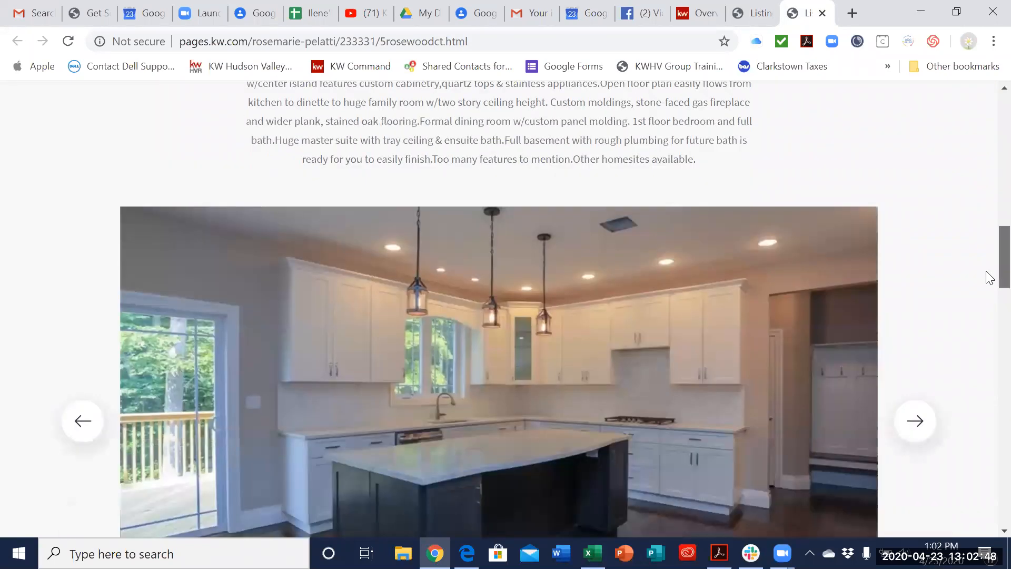
{"action": "left_click", "coordinate": [916, 305]}
{"action": "left_click", "coordinate": [915, 309]}
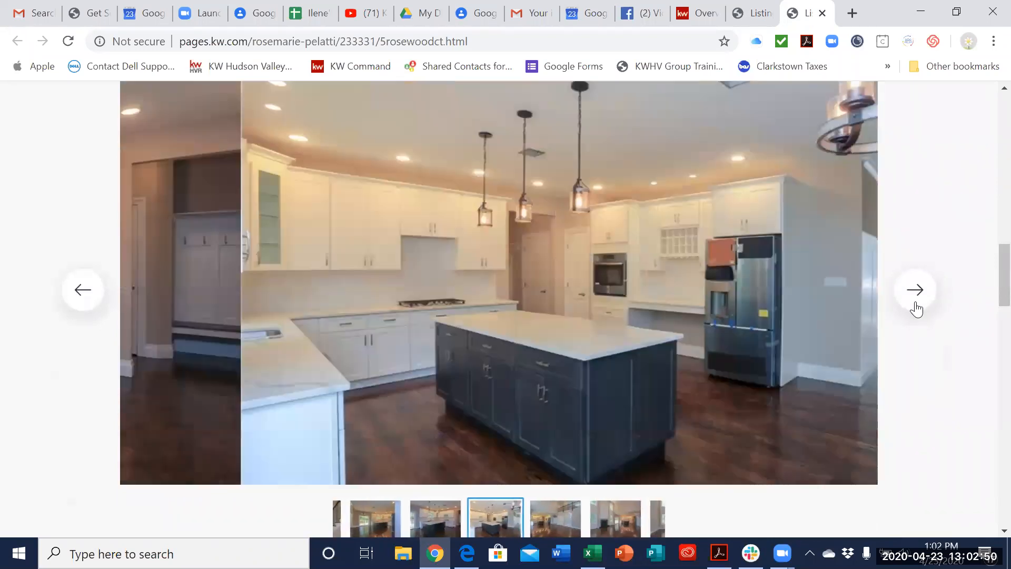
{"action": "left_click", "coordinate": [916, 309]}
{"action": "scroll", "coordinate": [990, 311], "scroll_direction": "down", "scroll_amount": 10}
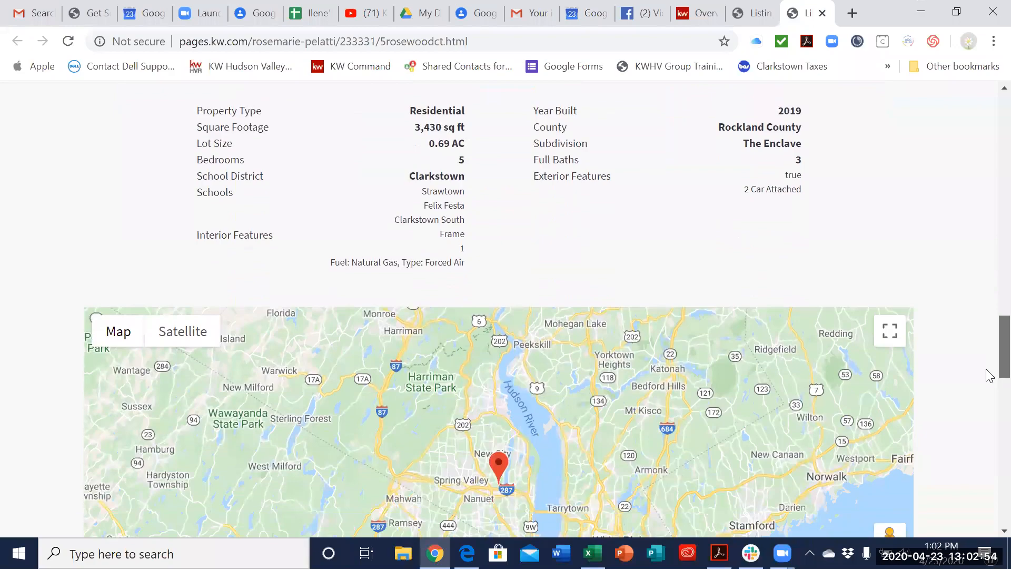
{"action": "scroll", "coordinate": [990, 380], "scroll_direction": "down", "scroll_amount": 6}
{"action": "scroll", "coordinate": [989, 422], "scroll_direction": "down", "scroll_amount": 5}
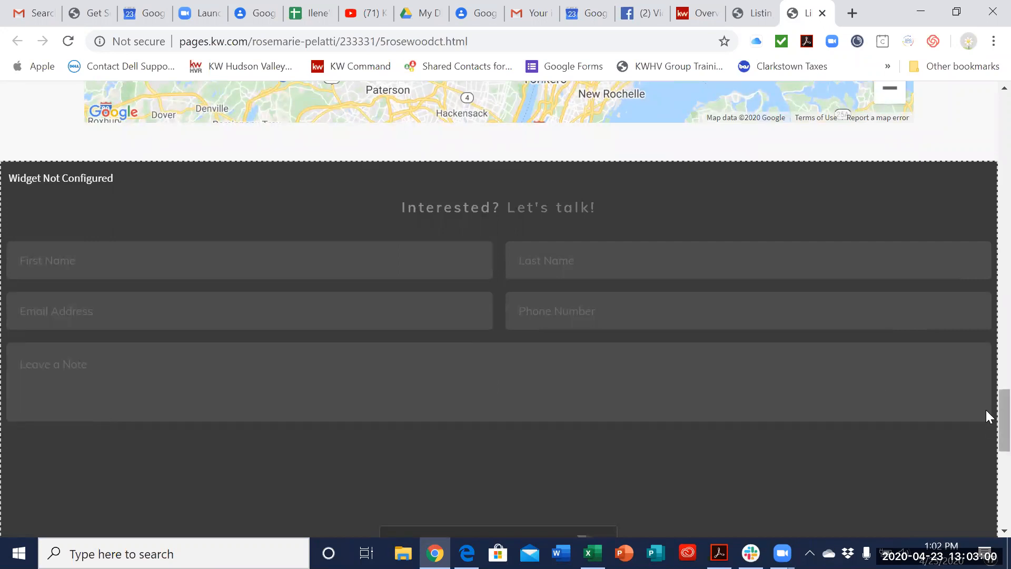
{"action": "scroll", "coordinate": [987, 420], "scroll_direction": "down", "scroll_amount": 1}
{"action": "scroll", "coordinate": [986, 421], "scroll_direction": "down", "scroll_amount": 8}
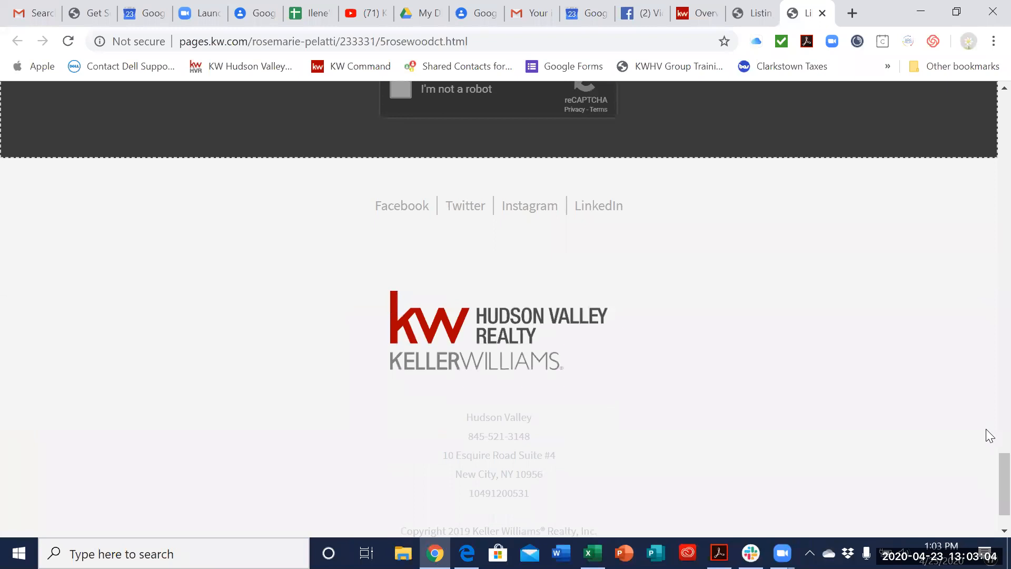
{"action": "scroll", "coordinate": [986, 459], "scroll_direction": "down", "scroll_amount": 1}
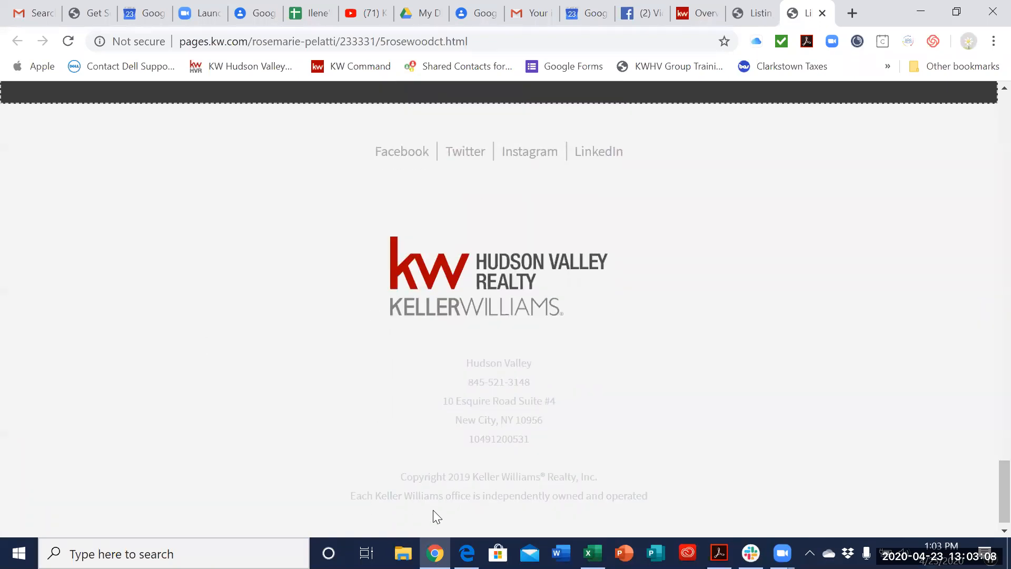
{"action": "scroll", "coordinate": [986, 483], "scroll_direction": "up", "scroll_amount": 10}
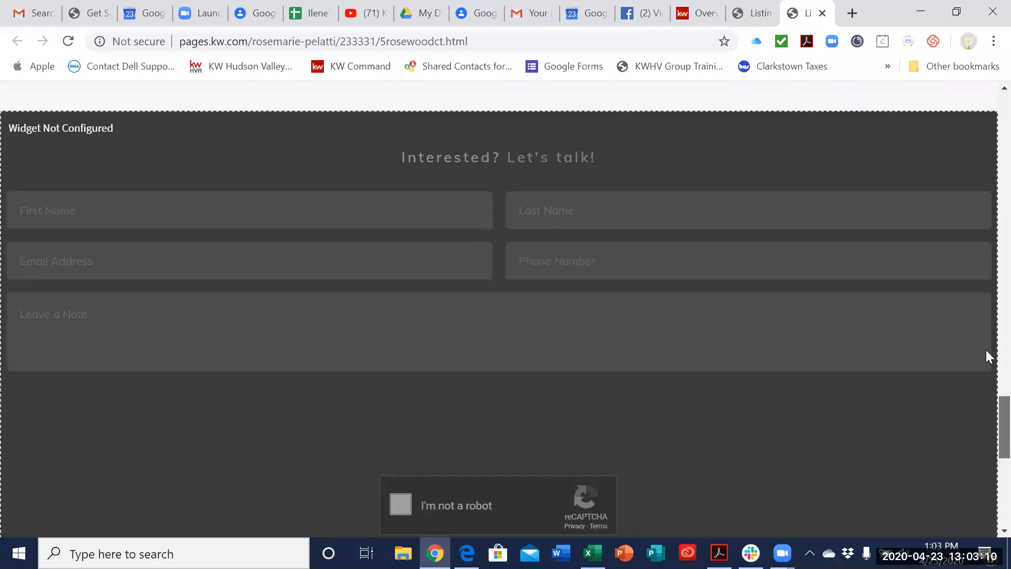
{"action": "scroll", "coordinate": [987, 299], "scroll_direction": "up", "scroll_amount": 15}
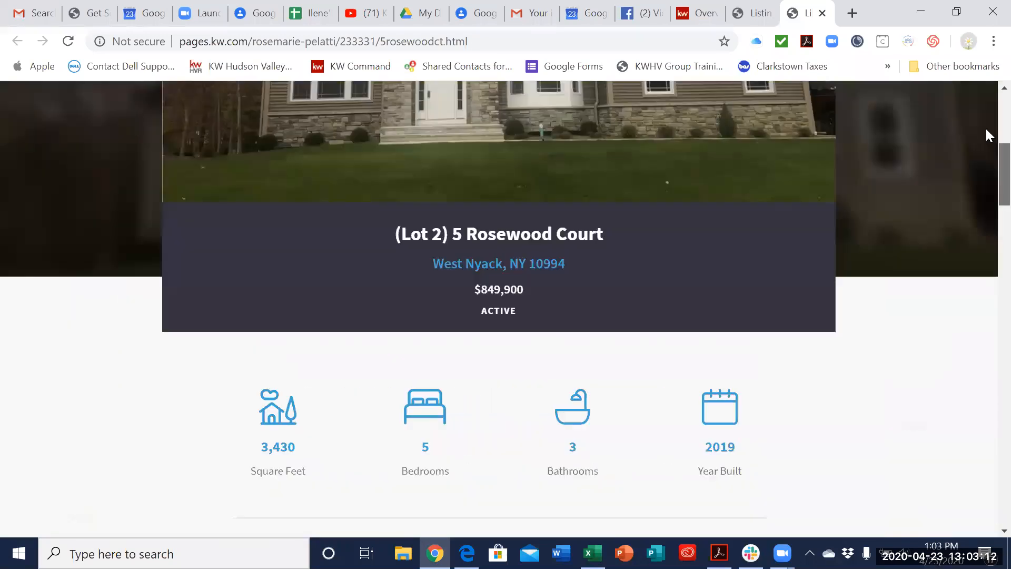
{"action": "scroll", "coordinate": [986, 109], "scroll_direction": "up", "scroll_amount": 3}
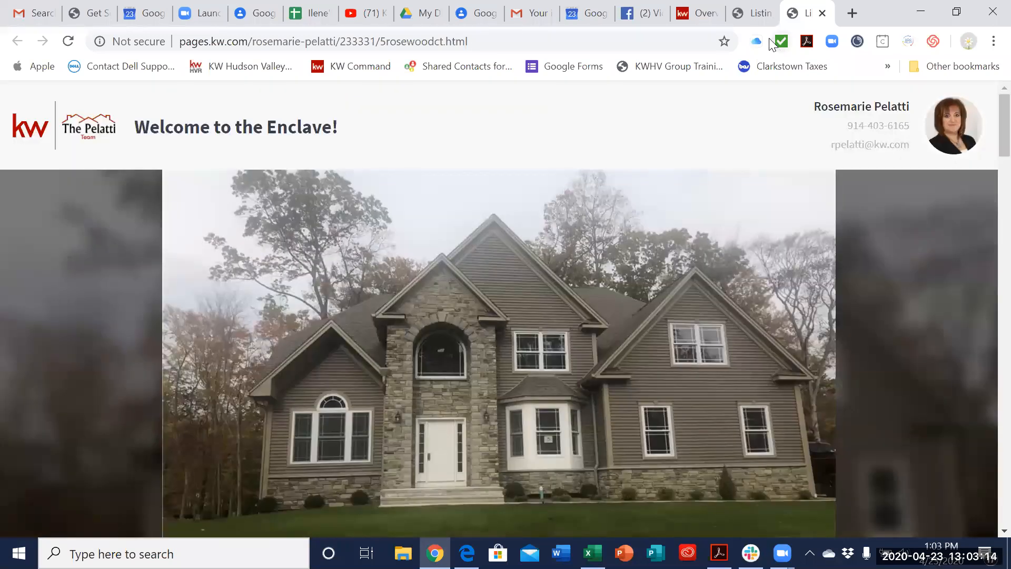
Step: Open the video version of the listing landing page and examine its tour video, property description, map and contact form
{"action": "left_click", "coordinate": [762, 16]}
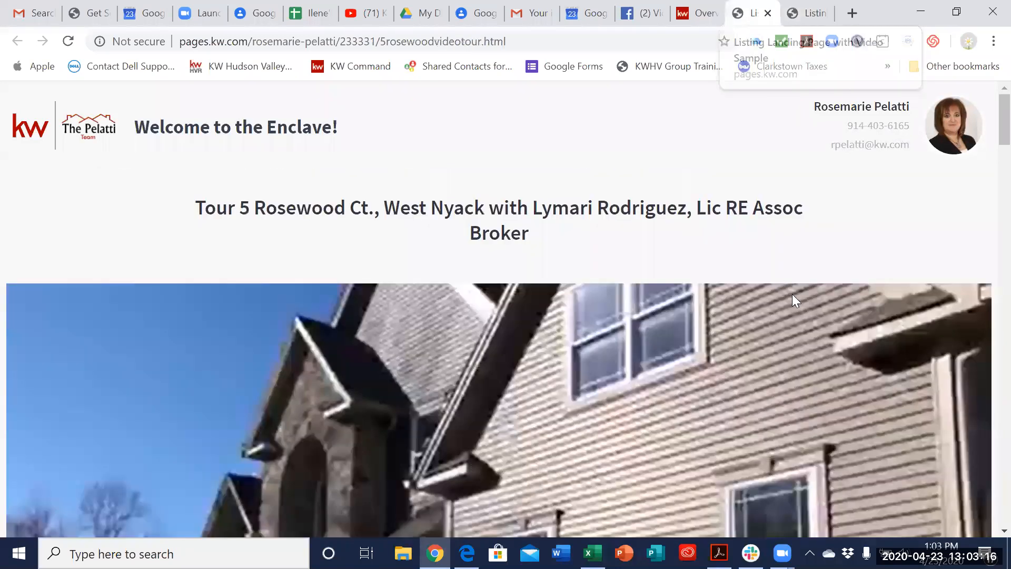
{"action": "scroll", "coordinate": [989, 132], "scroll_direction": "down", "scroll_amount": 7}
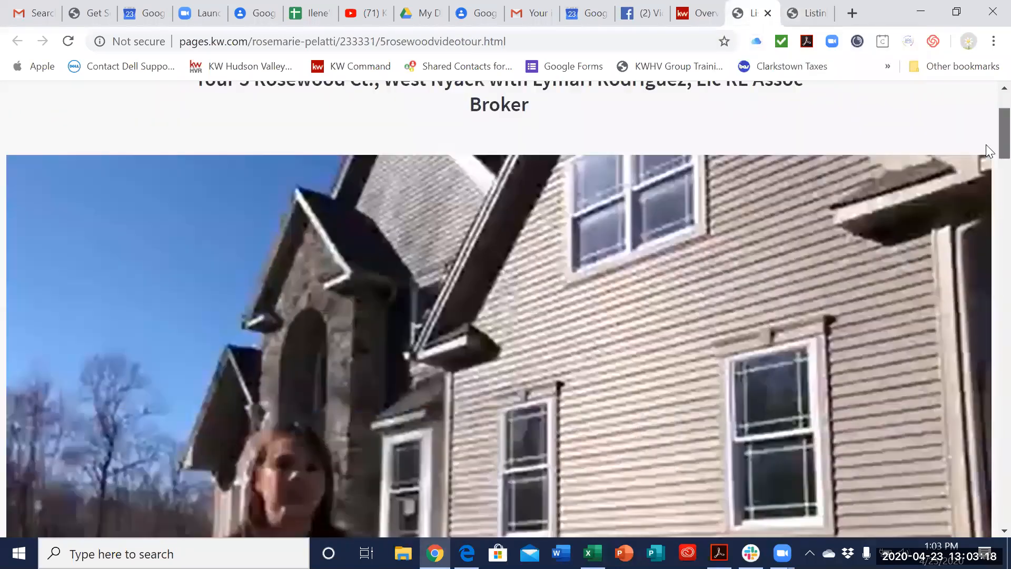
{"action": "scroll", "coordinate": [986, 160], "scroll_direction": "up", "scroll_amount": 8}
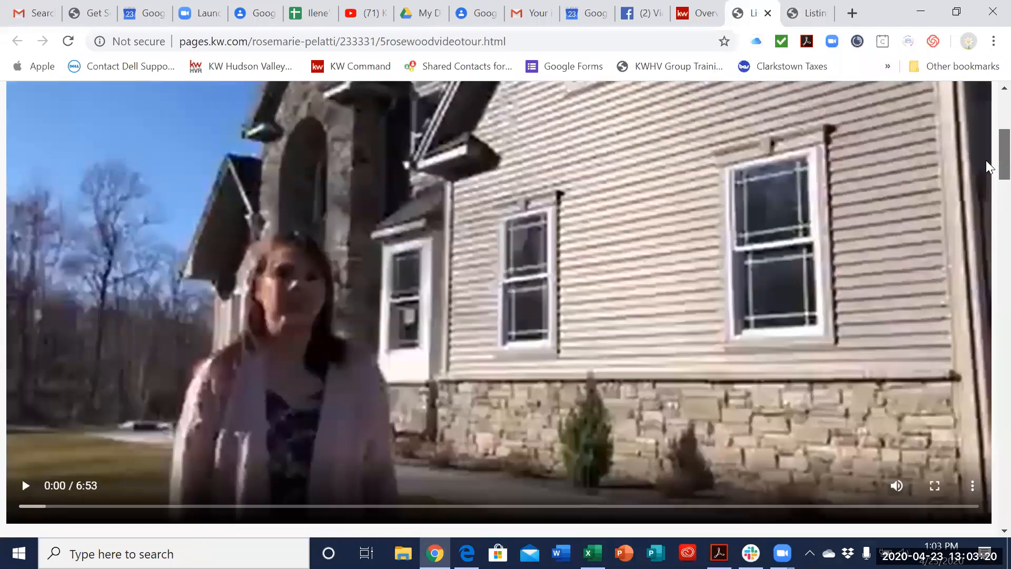
{"action": "scroll", "coordinate": [988, 172], "scroll_direction": "down", "scroll_amount": 2}
{"action": "scroll", "coordinate": [989, 172], "scroll_direction": "down", "scroll_amount": 15}
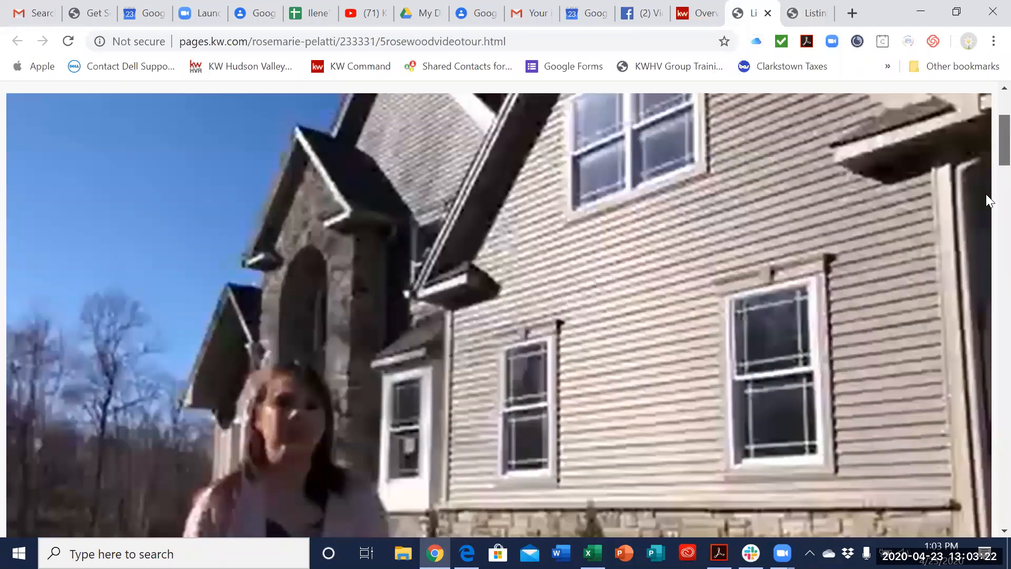
{"action": "scroll", "coordinate": [989, 293], "scroll_direction": "down", "scroll_amount": 20}
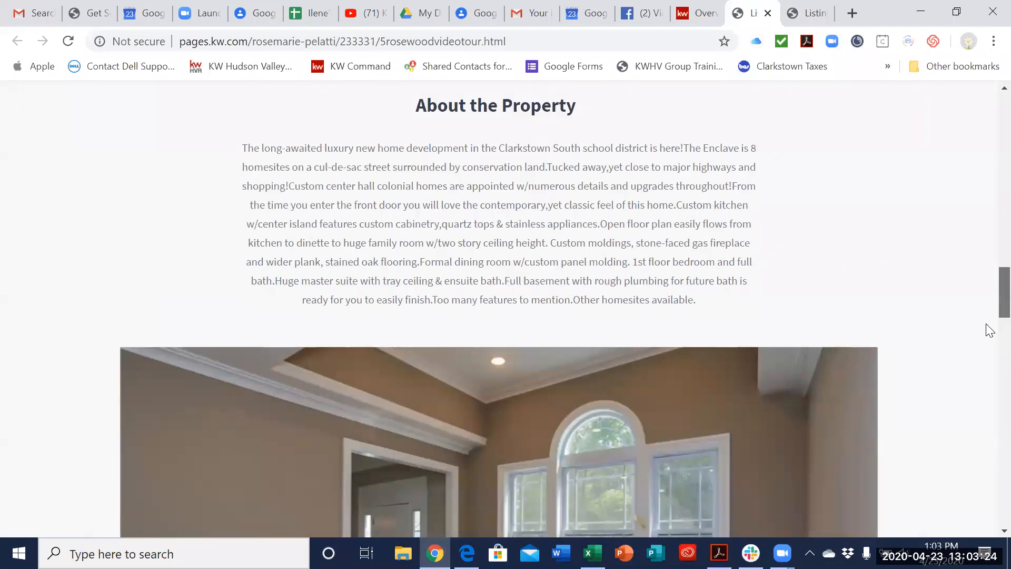
{"action": "scroll", "coordinate": [978, 418], "scroll_direction": "down", "scroll_amount": 20}
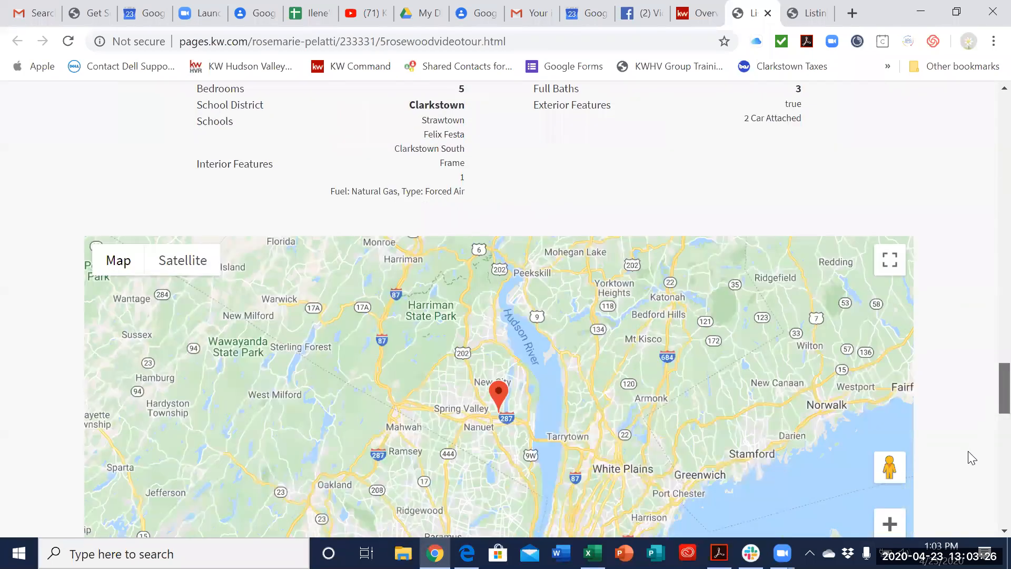
{"action": "scroll", "coordinate": [986, 363], "scroll_direction": "up", "scroll_amount": 10}
{"action": "scroll", "coordinate": [986, 316], "scroll_direction": "up", "scroll_amount": 20}
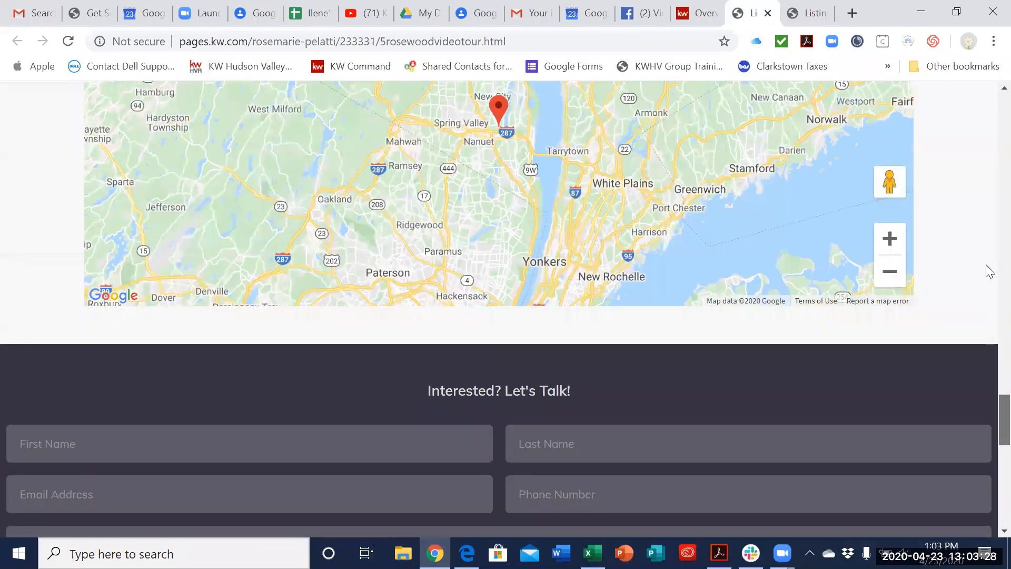
Step: Play the opening seconds of the house tour video and return to the page header
{"action": "scroll", "coordinate": [563, 340], "scroll_direction": "up", "scroll_amount": 4}
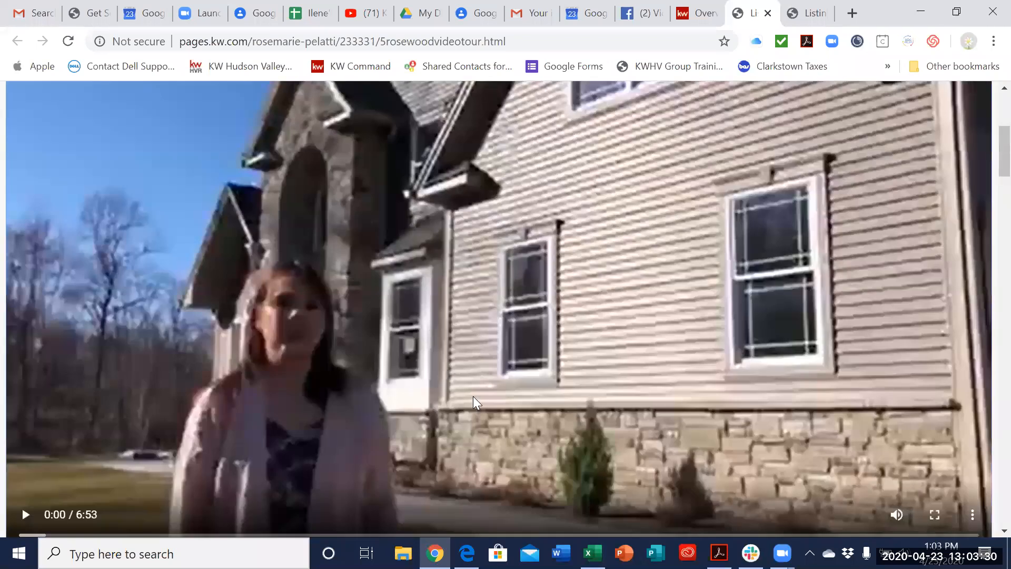
{"action": "left_click", "coordinate": [87, 510]}
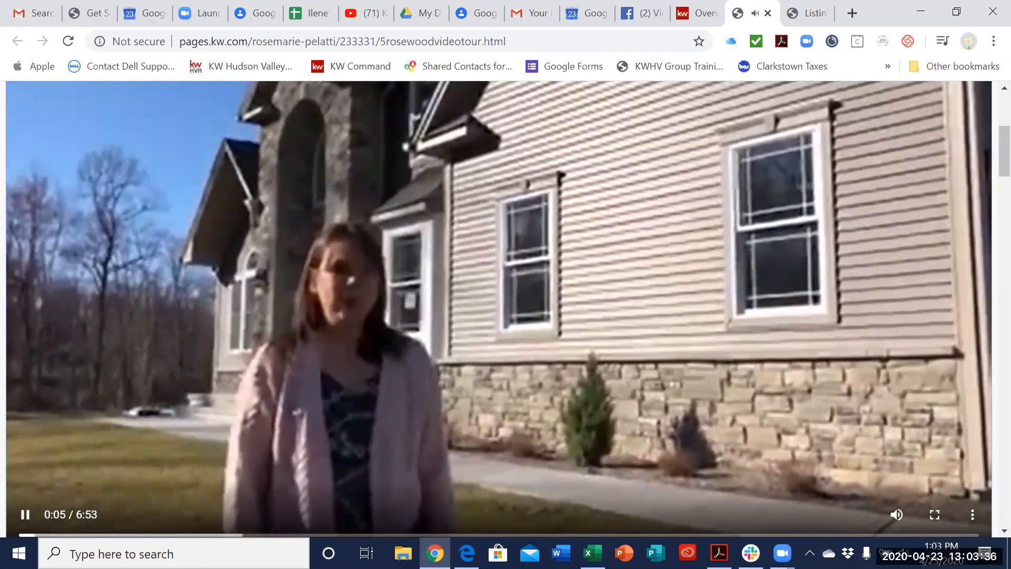
{"action": "scroll", "coordinate": [823, 364], "scroll_direction": "up", "scroll_amount": 4}
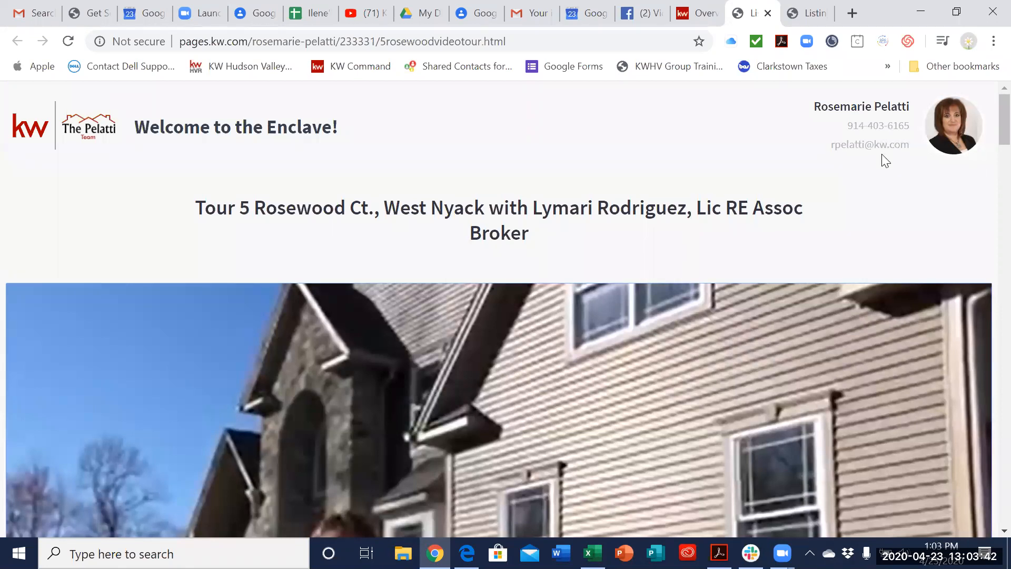
Step: Switch back to the listing landing page that opens with the house's exterior photo
{"action": "left_click", "coordinate": [806, 16]}
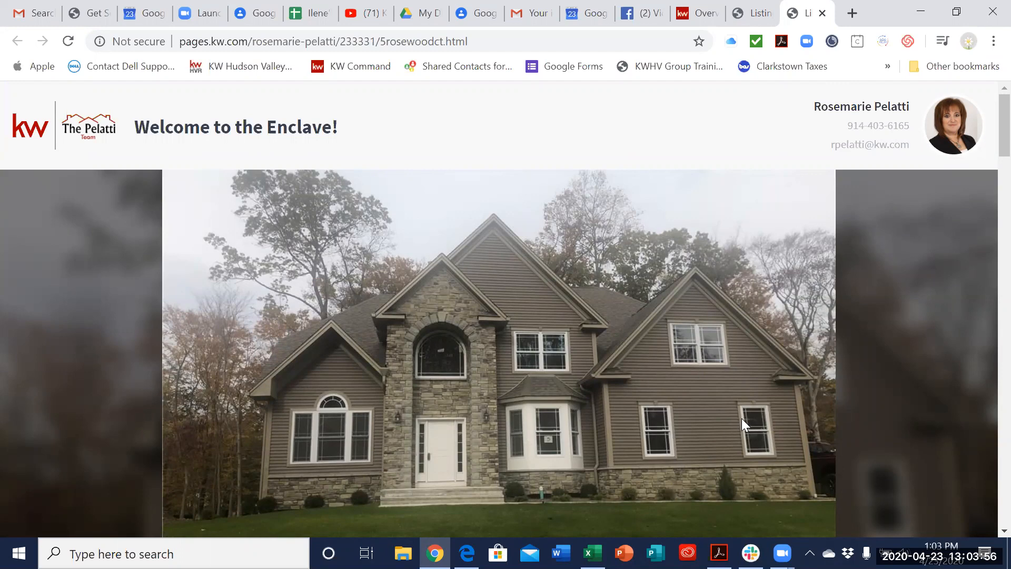
{"action": "scroll", "coordinate": [742, 419], "scroll_direction": "down", "scroll_amount": 4}
{"action": "scroll", "coordinate": [742, 419], "scroll_direction": "up", "scroll_amount": 5}
{"action": "left_click", "coordinate": [781, 553]}
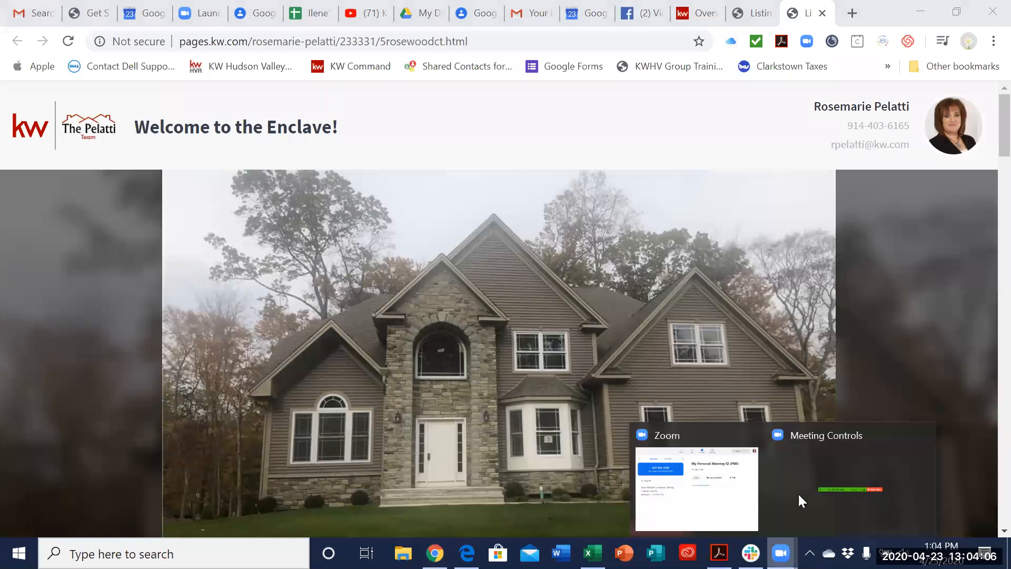
{"action": "left_click", "coordinate": [680, 503]}
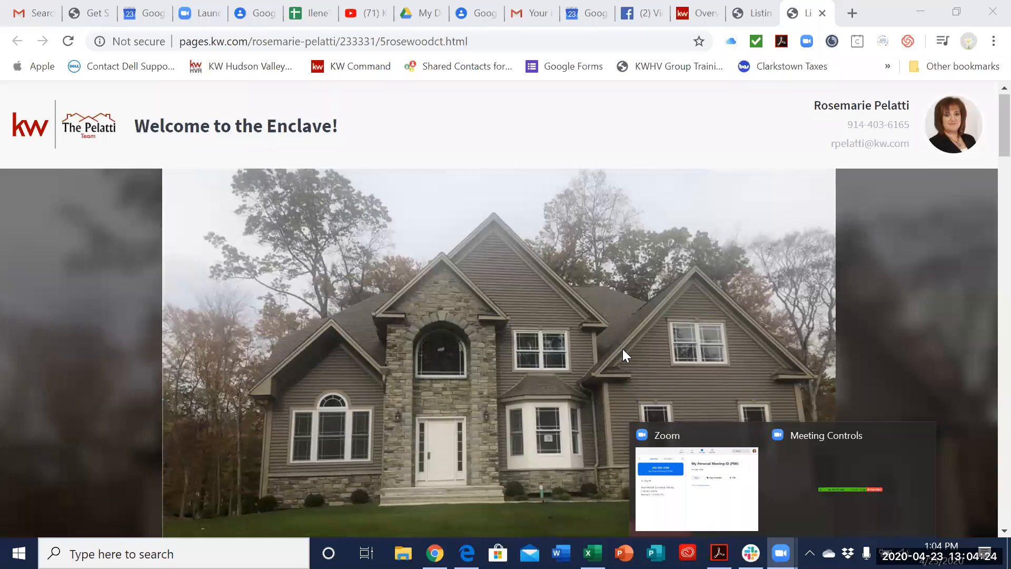
Step: Look through the photo listing page from its header to the unconfigured contact form
{"action": "scroll", "coordinate": [623, 349], "scroll_direction": "down", "scroll_amount": 5}
{"action": "scroll", "coordinate": [623, 349], "scroll_direction": "down", "scroll_amount": 20}
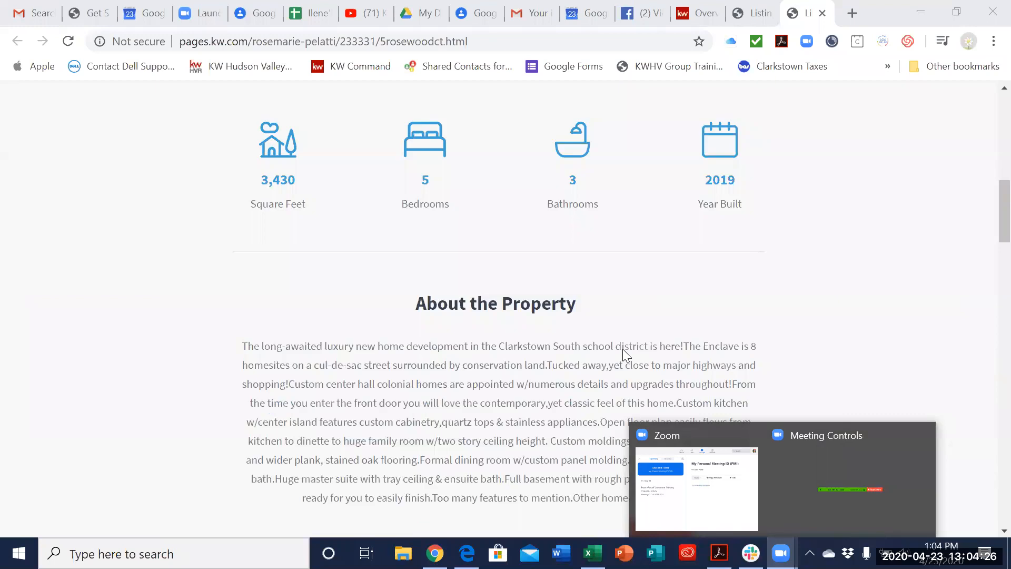
{"action": "scroll", "coordinate": [622, 349], "scroll_direction": "down", "scroll_amount": 8}
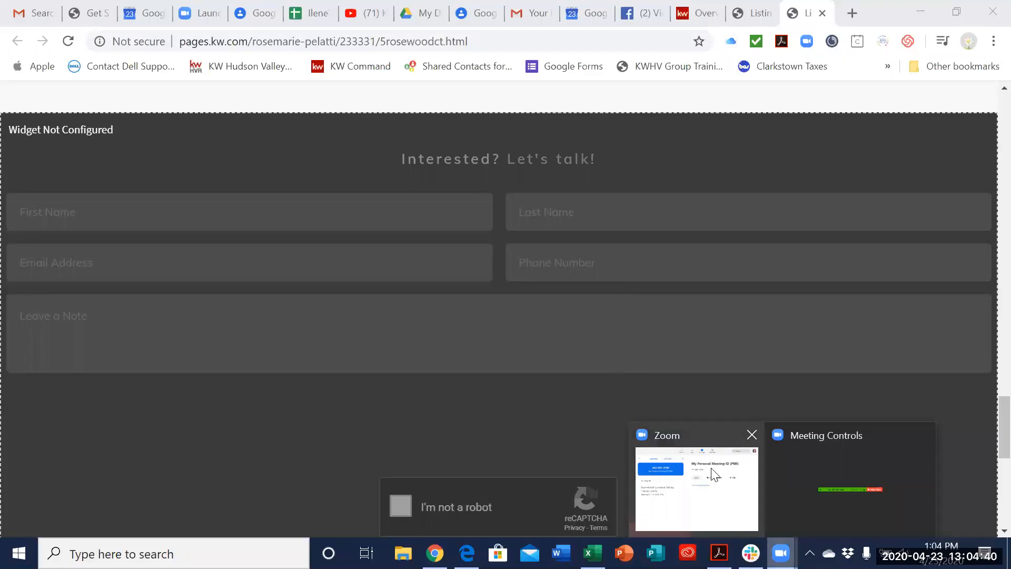
Step: Minimize the Chrome window and bring up the Zoom meeting controls
{"action": "mouse_move", "coordinate": [921, 435]}
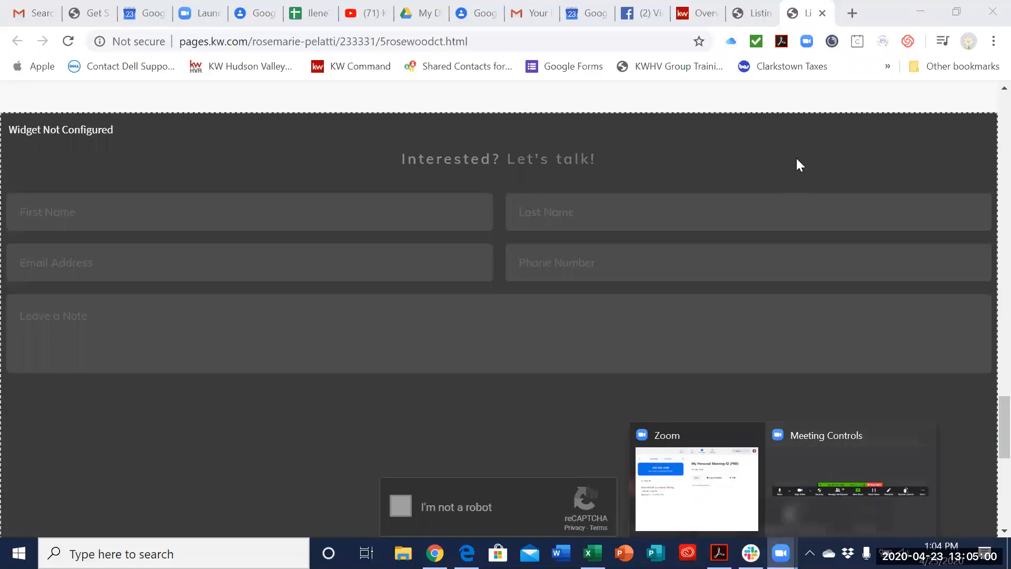
{"action": "left_click", "coordinate": [921, 12]}
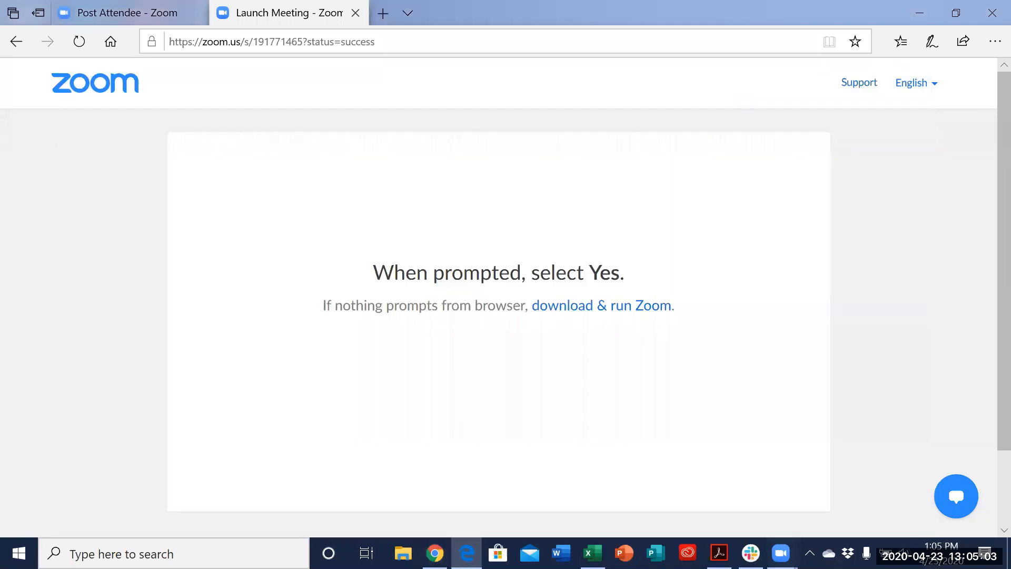
{"action": "mouse_move", "coordinate": [781, 553]}
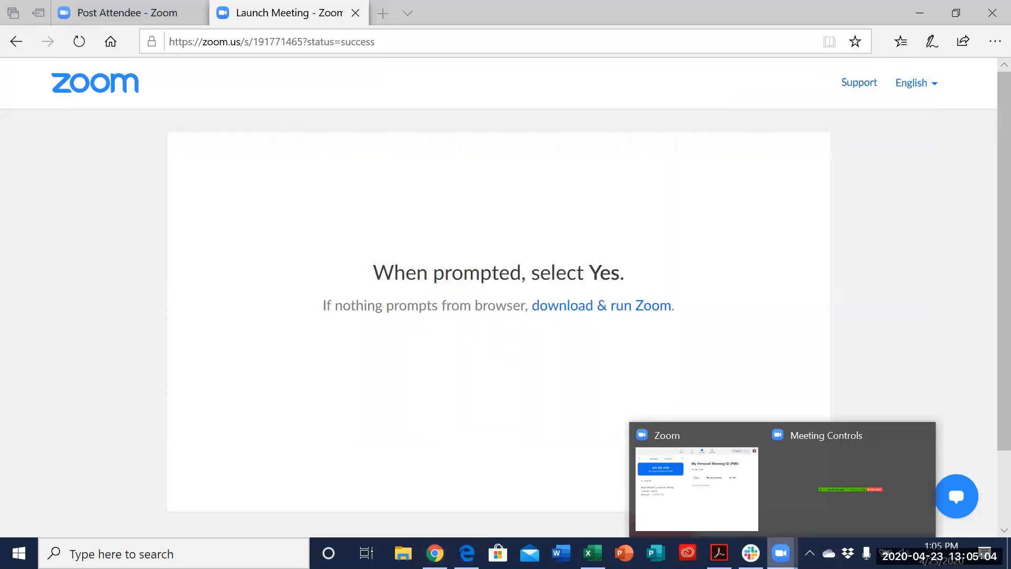
{"action": "left_click", "coordinate": [845, 513]}
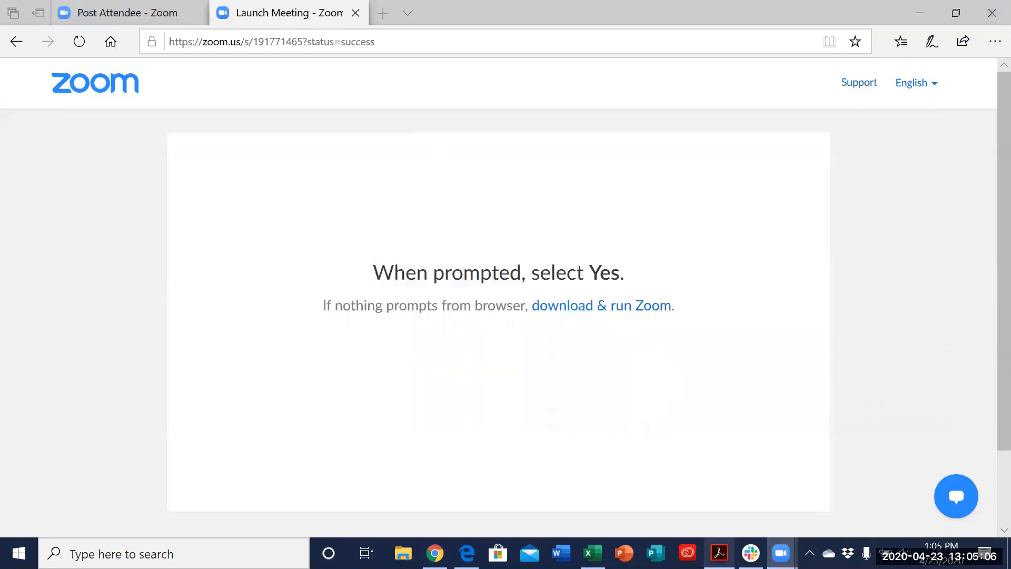
{"action": "mouse_move", "coordinate": [781, 553]}
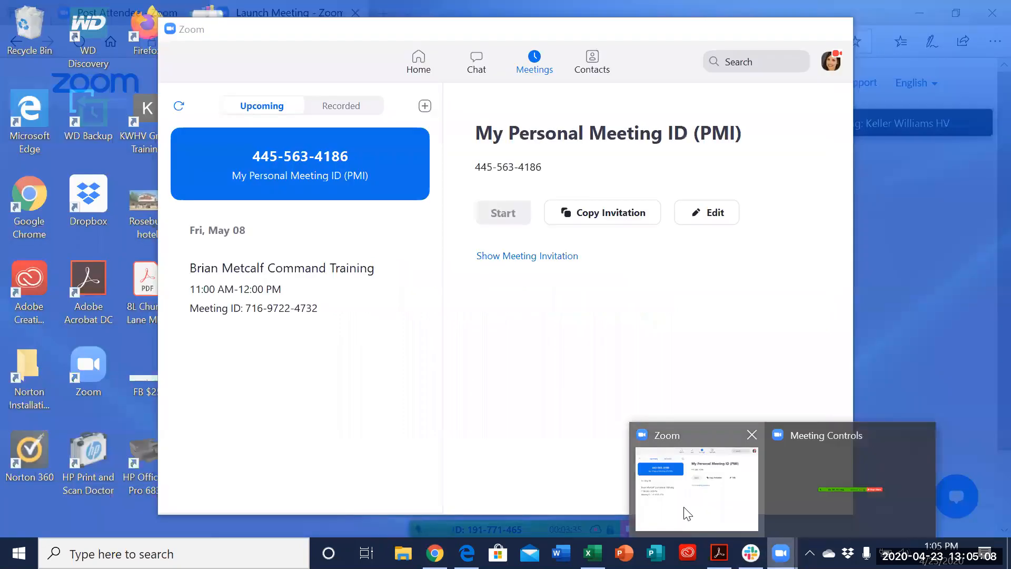
{"action": "left_click", "coordinate": [684, 507]}
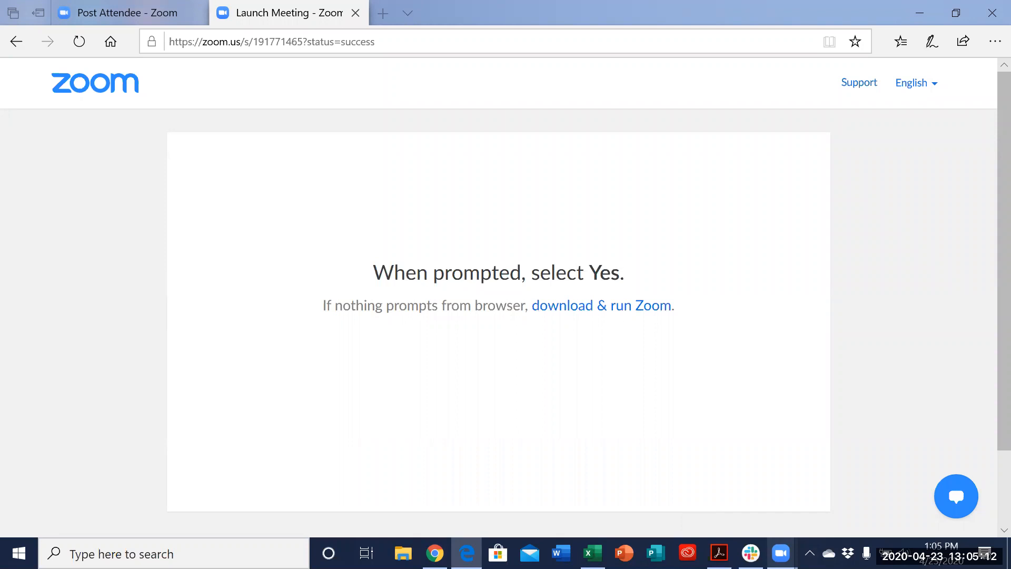
{"action": "mouse_move", "coordinate": [782, 554]}
{"action": "left_click", "coordinate": [840, 496]}
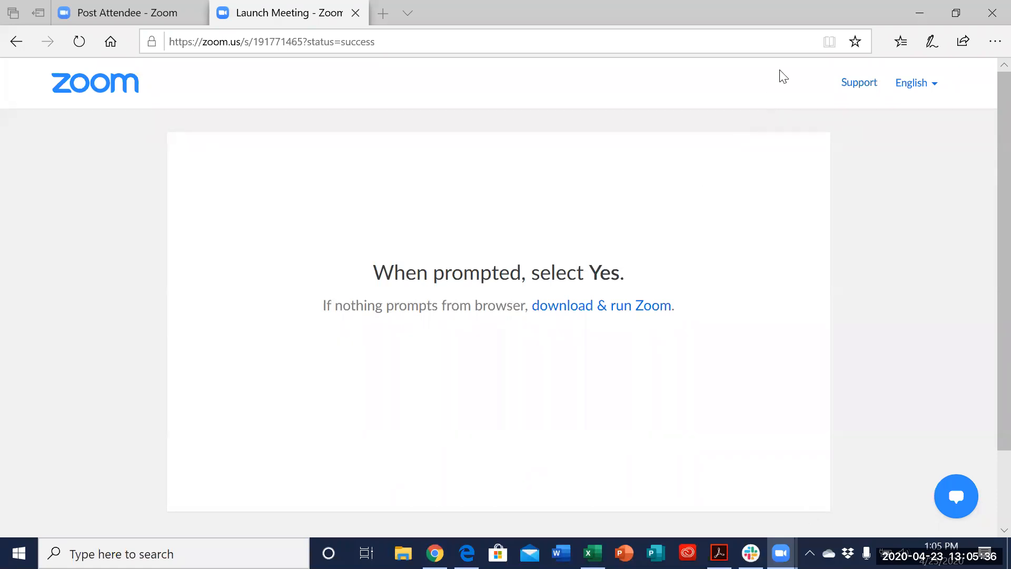
{"action": "mouse_move", "coordinate": [781, 554]}
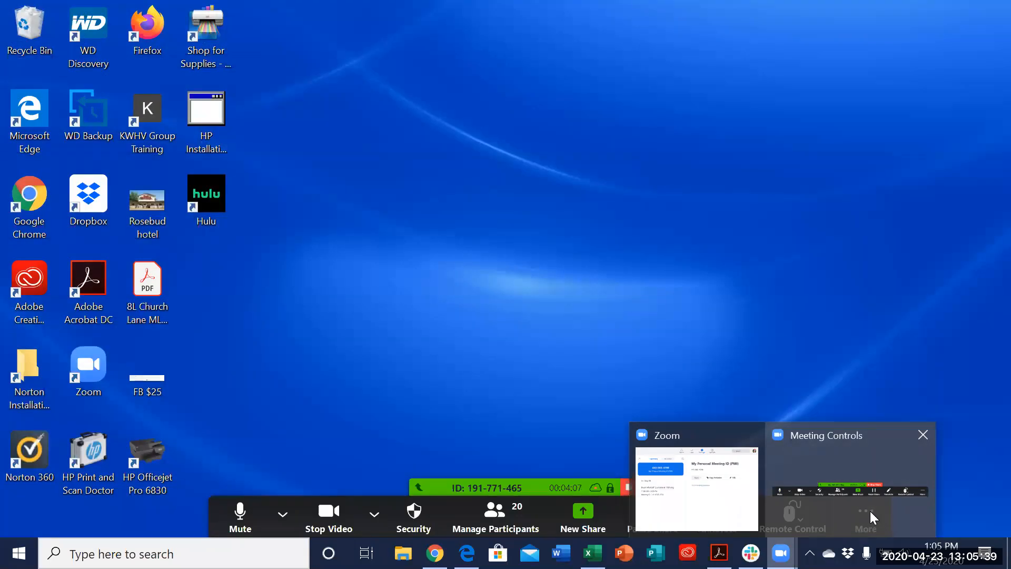
{"action": "left_click", "coordinate": [870, 511]}
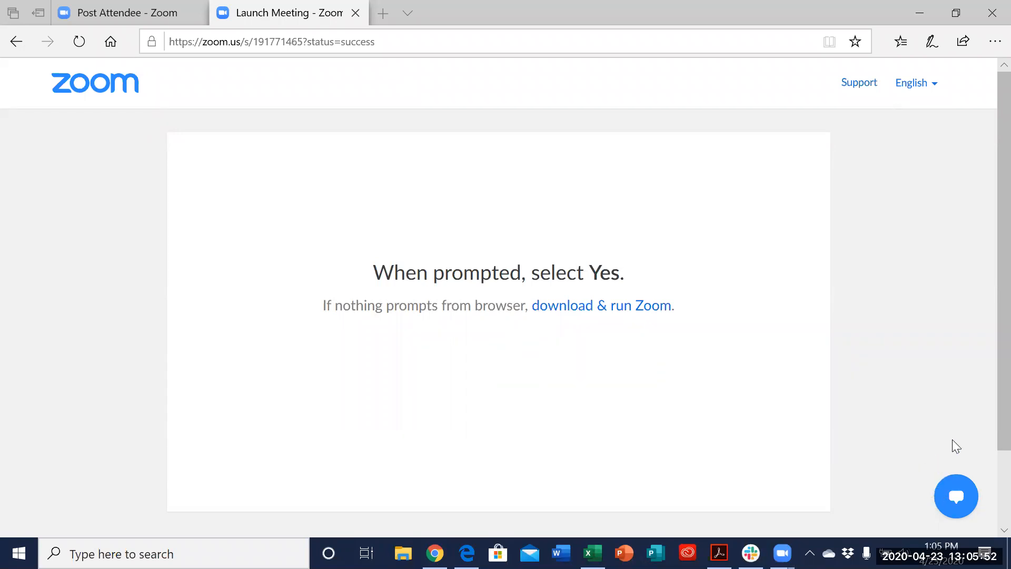
Step: Switch back to Chrome with the photo listing page
{"action": "left_click", "coordinate": [987, 328]}
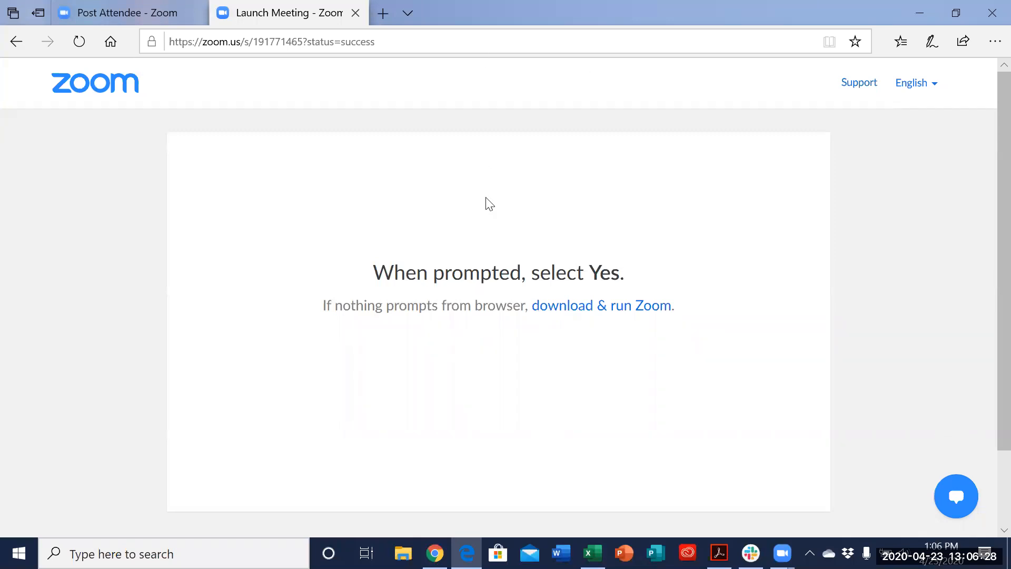
{"action": "key", "text": "alt+Tab"}
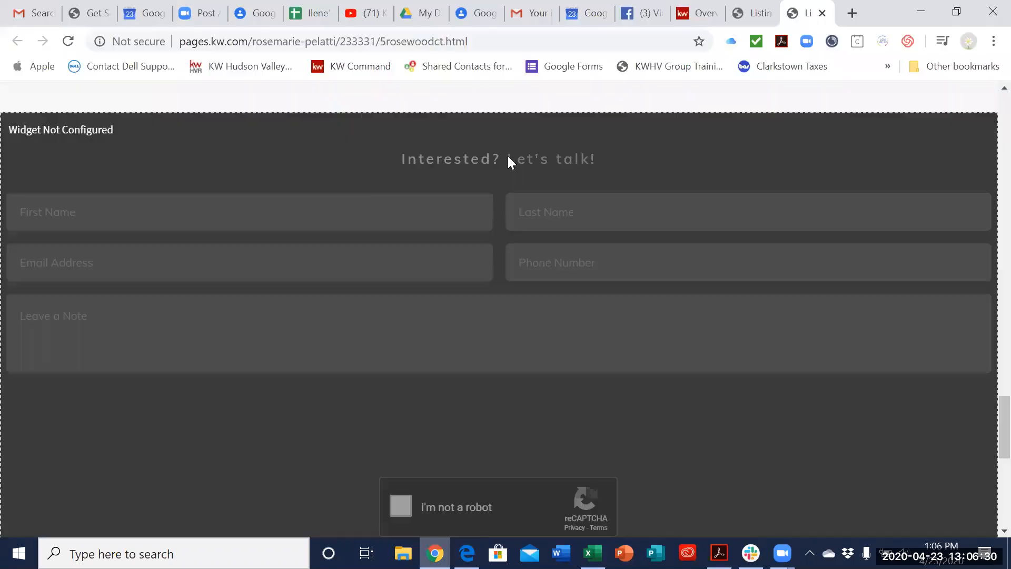
Step: Return to KW Command and reopen the Consumer landing pages list by way of the Command home page
{"action": "left_click", "coordinate": [701, 13]}
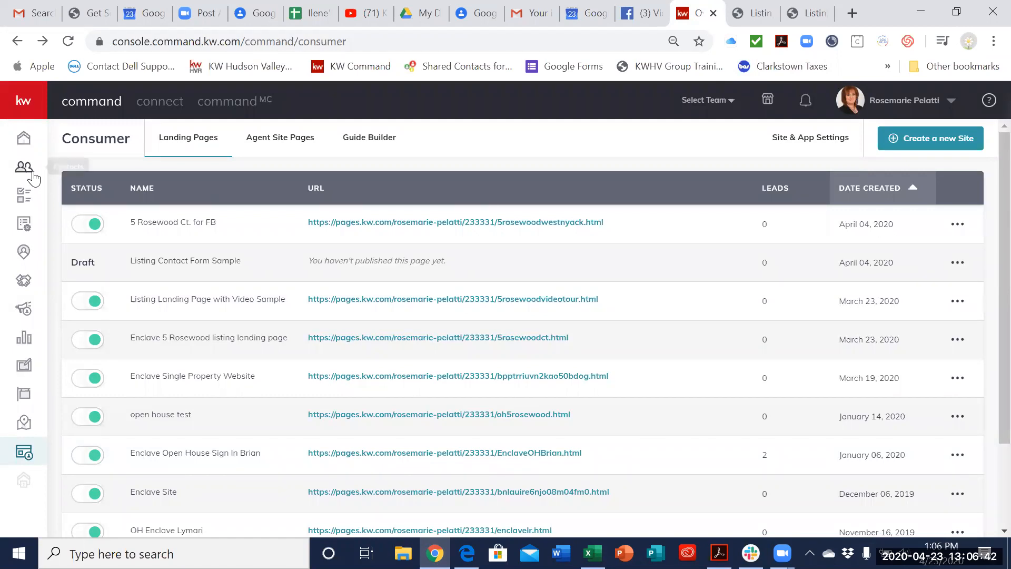
{"action": "left_click", "coordinate": [24, 138]}
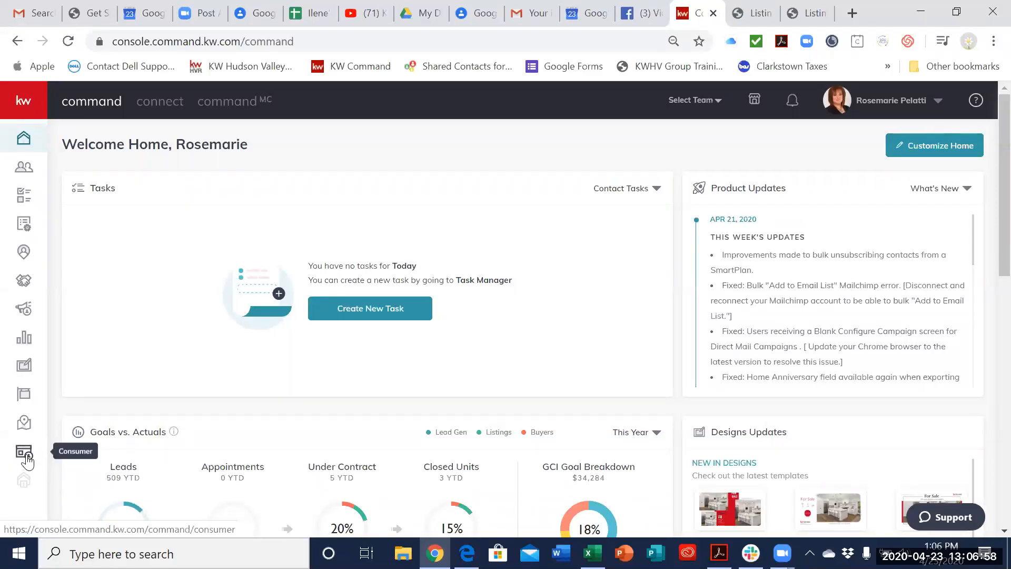
{"action": "left_click", "coordinate": [27, 462]}
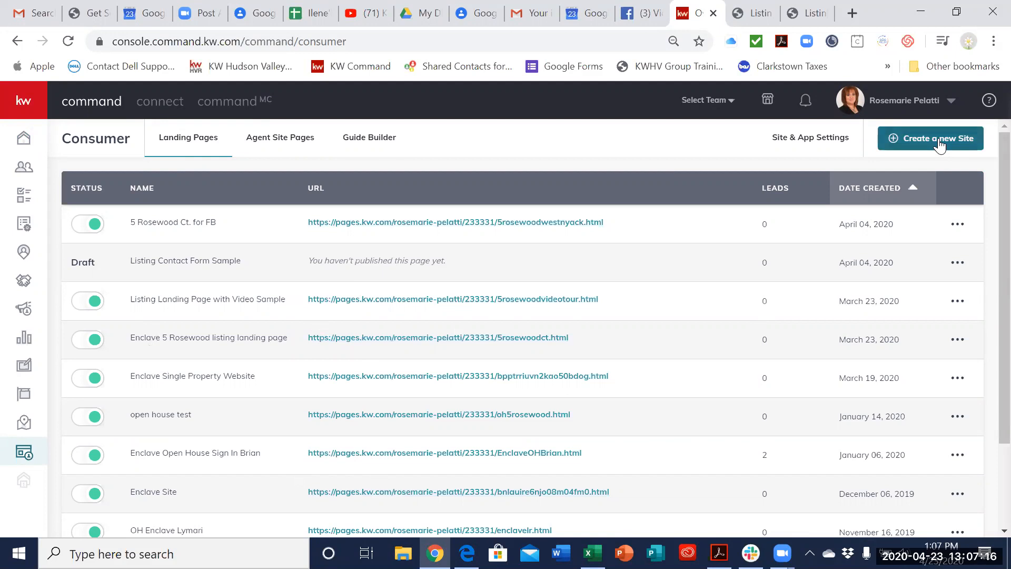
Step: Create a new site as a standalone page
{"action": "left_click", "coordinate": [940, 145]}
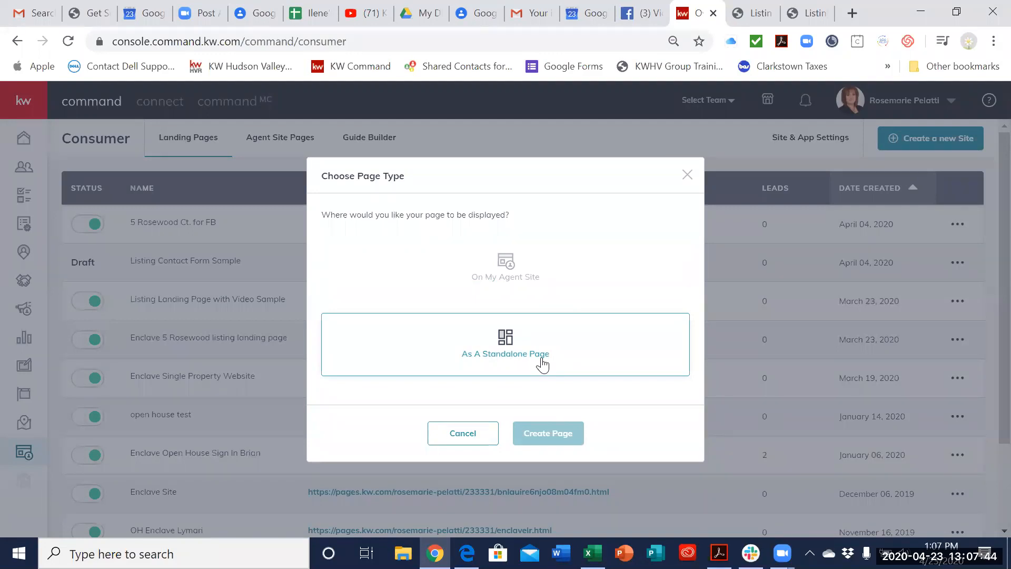
{"action": "left_click", "coordinate": [565, 363]}
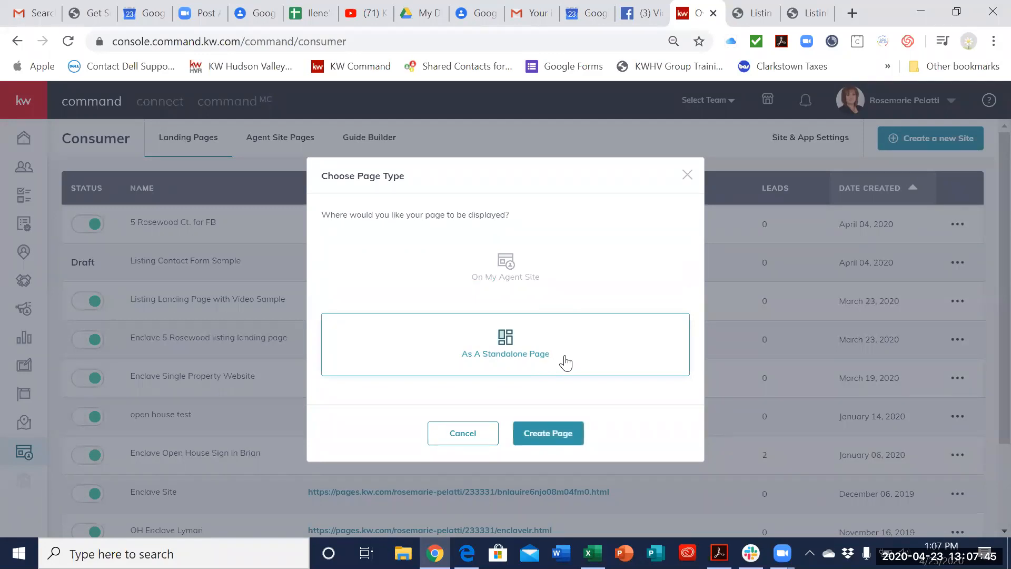
{"action": "left_click", "coordinate": [548, 434]}
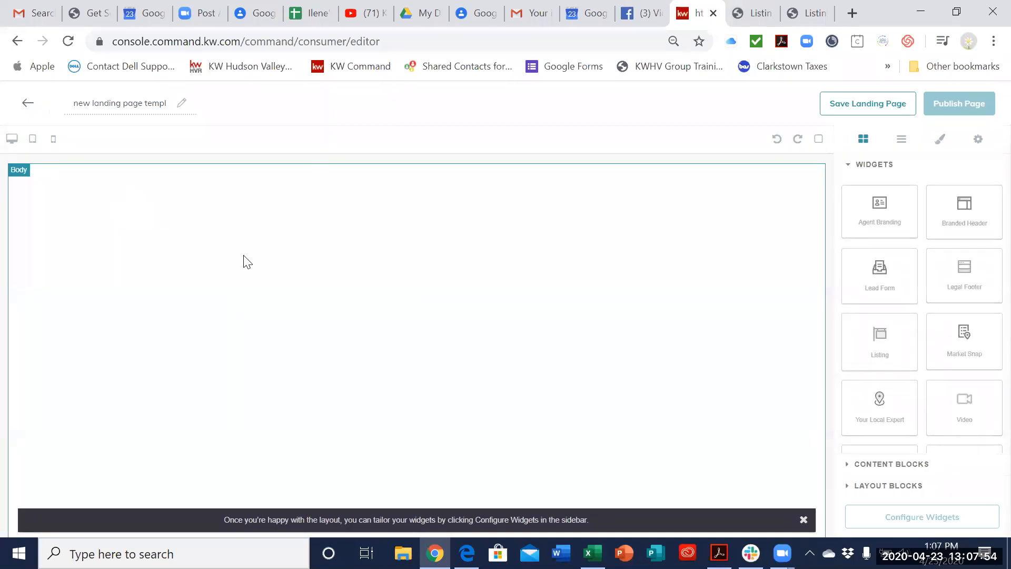
Step: Rename the new landing page as Test Page
{"action": "left_click", "coordinate": [115, 102]}
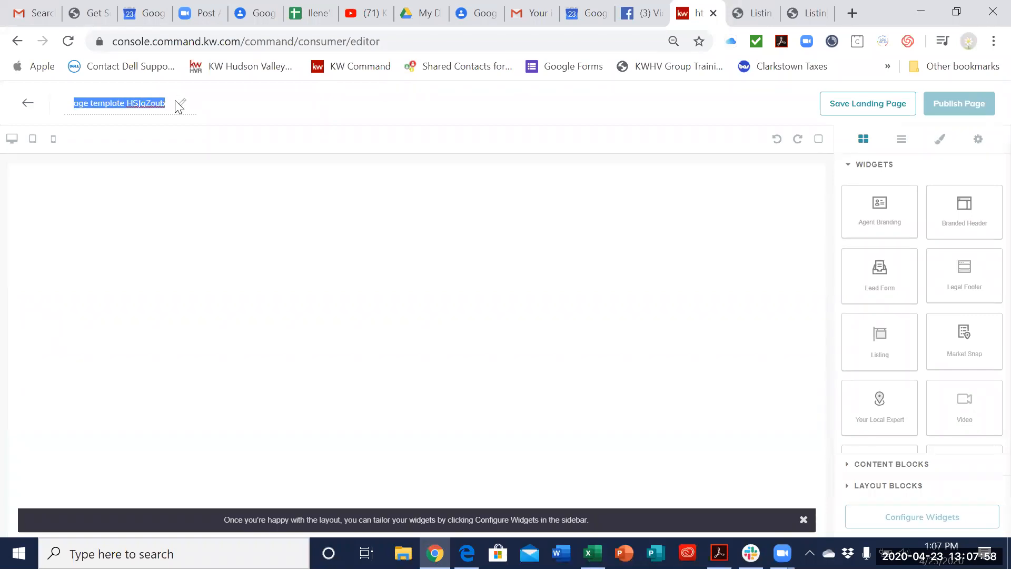
{"action": "type", "text": "Test Page"}
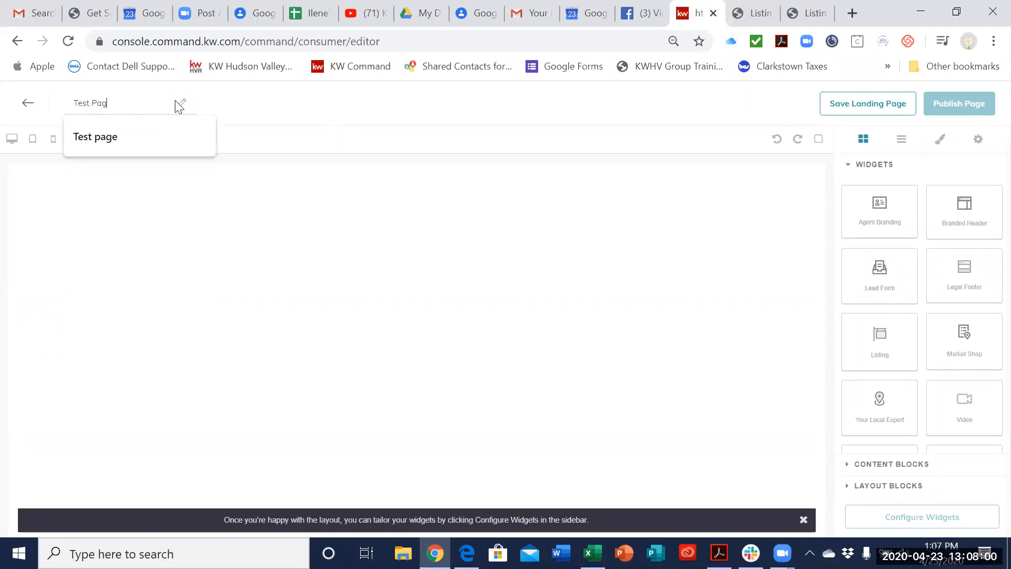
{"action": "left_click", "coordinate": [303, 121]}
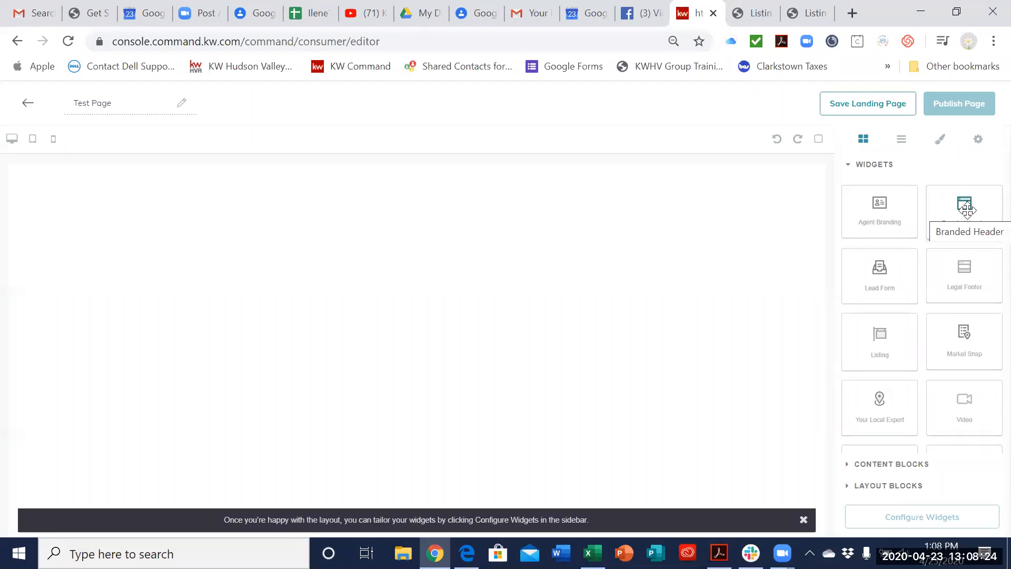
Step: Add a Branded Header widget to the empty page and place a Listing widget directly beneath it
{"action": "left_click_drag", "start_coordinate": [967, 210], "coordinate": [607, 198]}
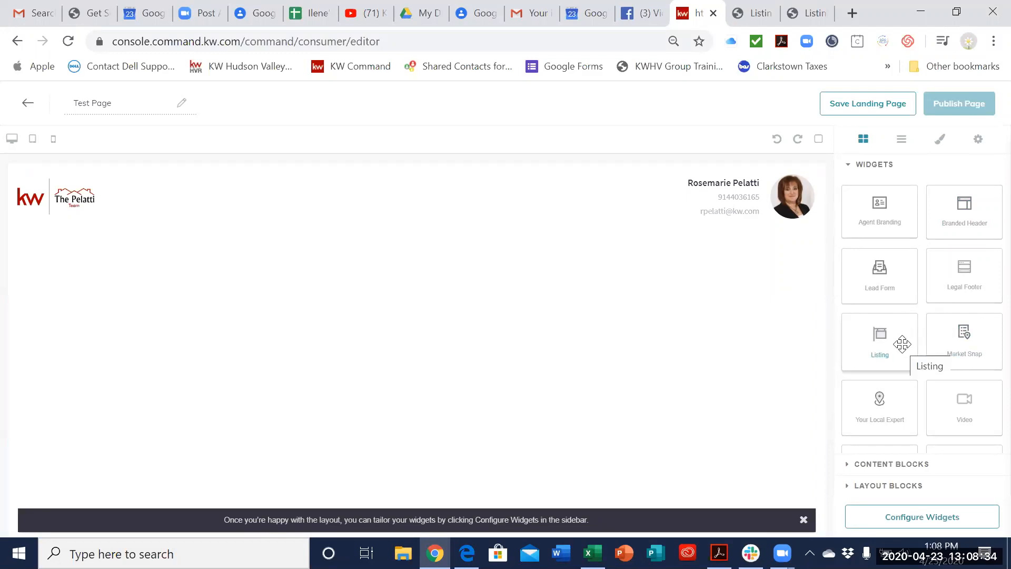
{"action": "left_click_drag", "start_coordinate": [884, 341], "coordinate": [500, 292]}
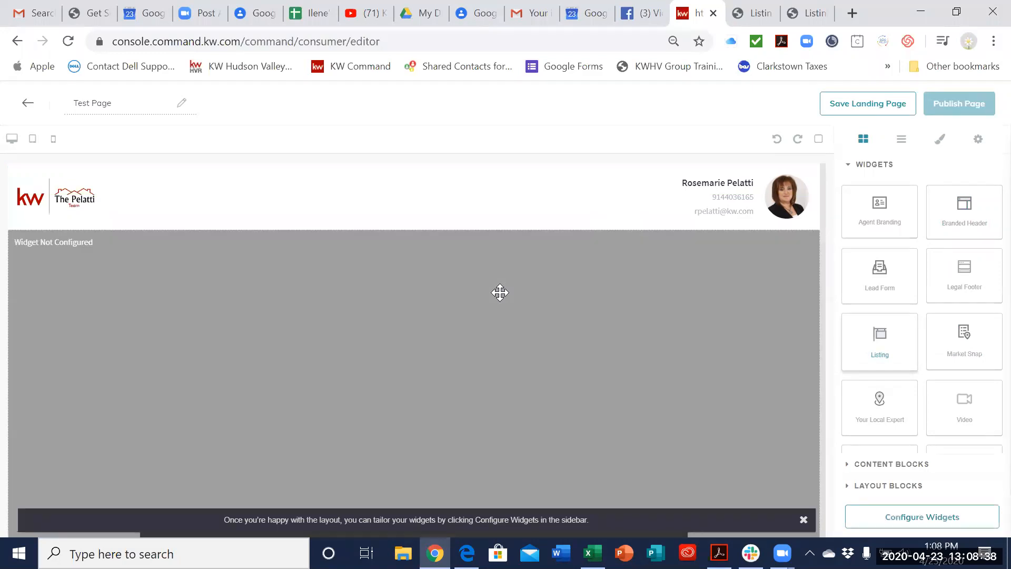
Step: Add a Market Snap widget to the page below the Listing widget's map
{"action": "scroll", "coordinate": [706, 313], "scroll_direction": "down", "scroll_amount": 4}
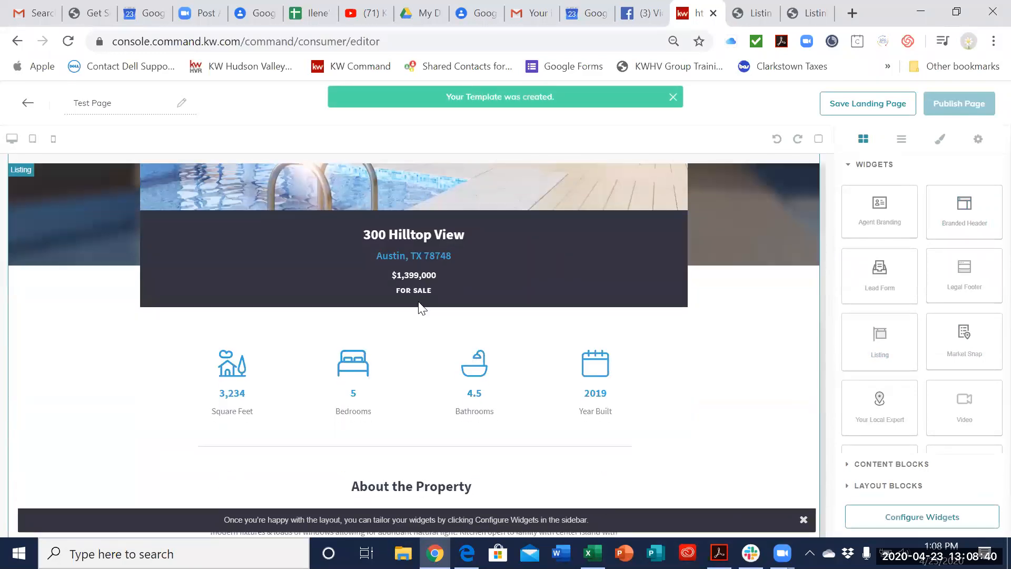
{"action": "scroll", "coordinate": [453, 293], "scroll_direction": "down", "scroll_amount": 7}
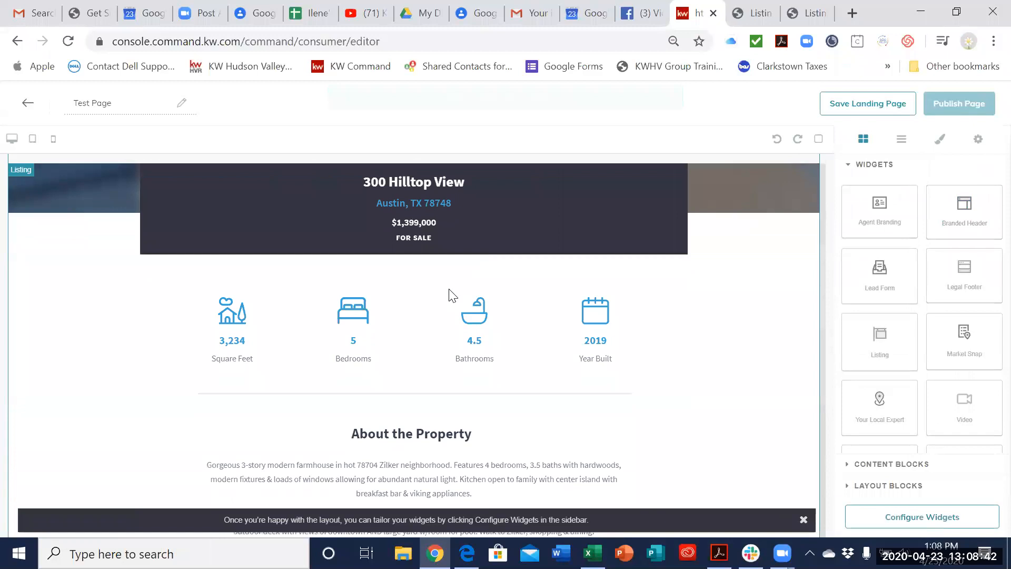
{"action": "scroll", "coordinate": [464, 300], "scroll_direction": "down", "scroll_amount": 10}
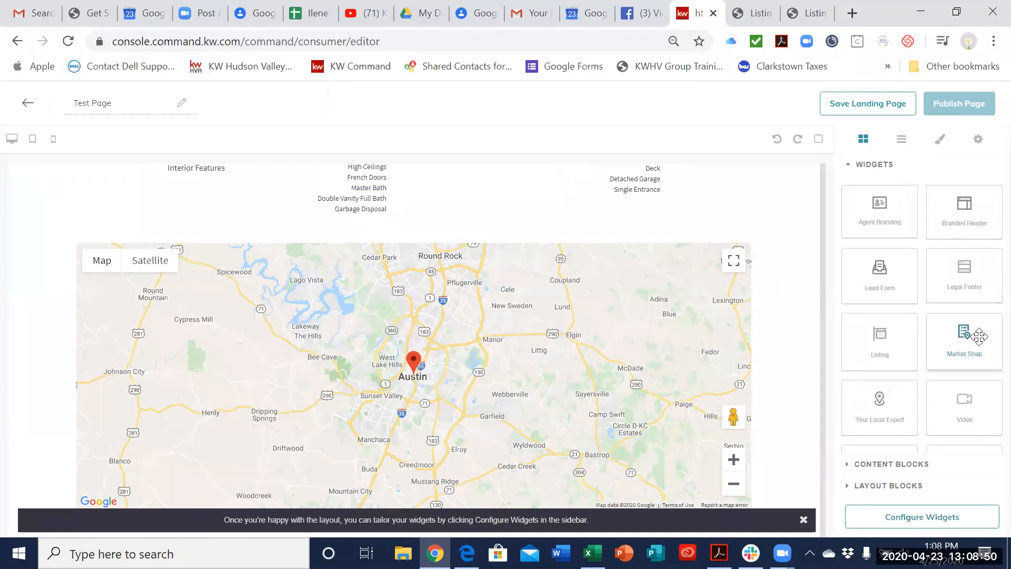
{"action": "scroll", "coordinate": [648, 322], "scroll_direction": "down", "scroll_amount": 2}
{"action": "left_click_drag", "start_coordinate": [969, 338], "coordinate": [736, 524]}
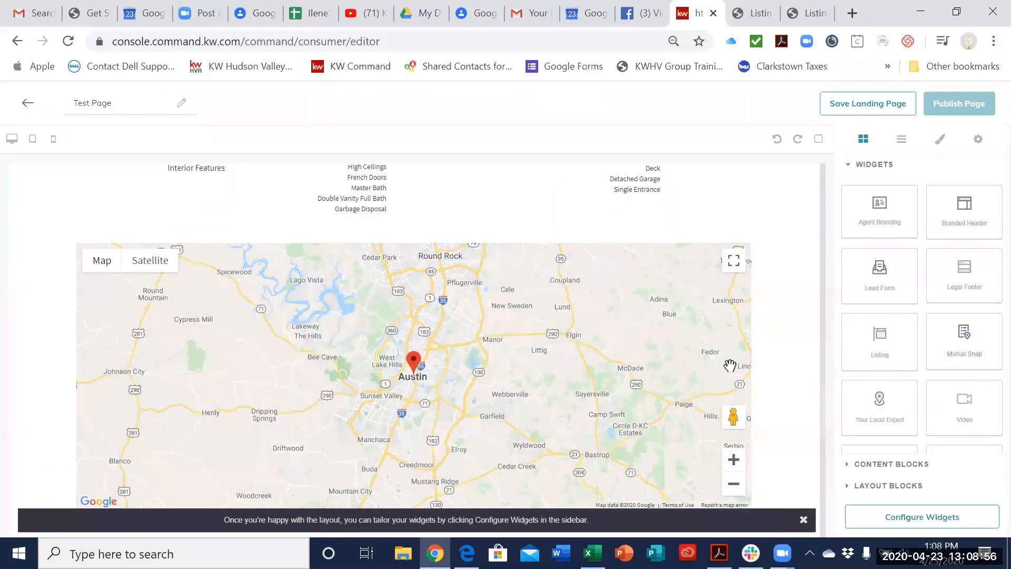
Step: Add a Lead Form widget below the Market Snap and a Legal Footer widget at the end of the page
{"action": "scroll", "coordinate": [730, 365], "scroll_direction": "down", "scroll_amount": 1}
{"action": "scroll", "coordinate": [730, 366], "scroll_direction": "down", "scroll_amount": 3}
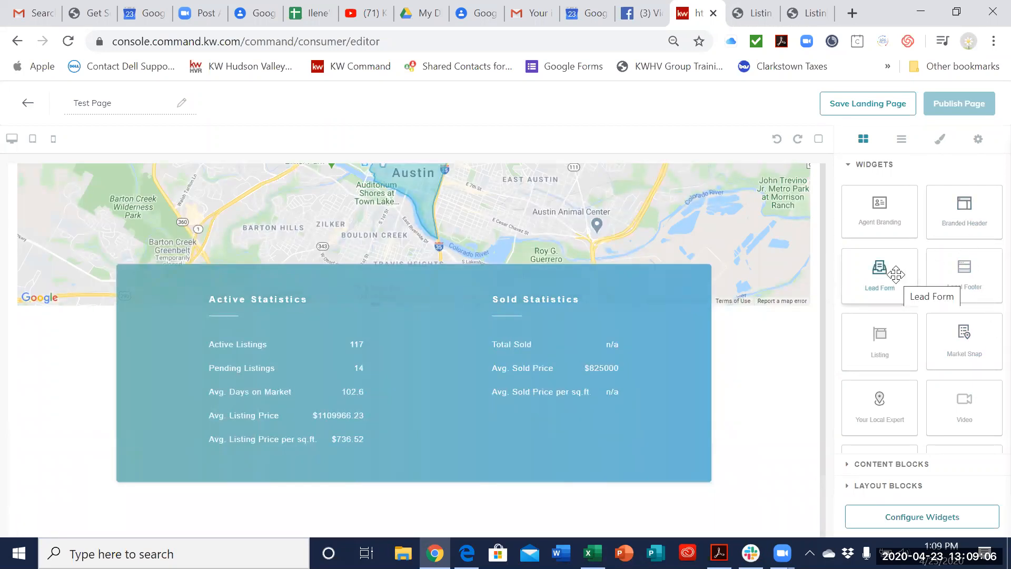
{"action": "left_click_drag", "start_coordinate": [895, 274], "coordinate": [764, 535]}
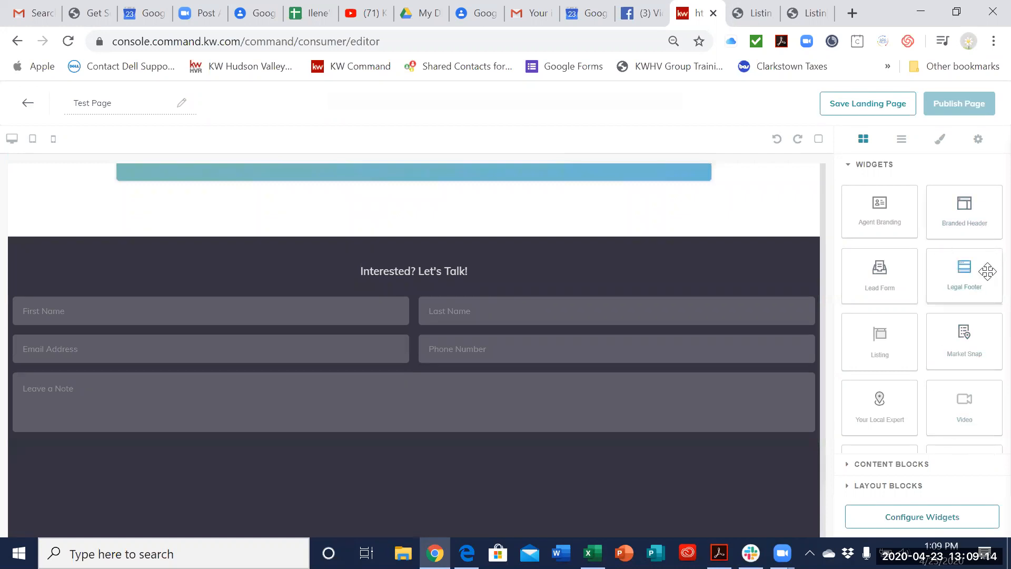
{"action": "left_click_drag", "start_coordinate": [987, 271], "coordinate": [751, 522]}
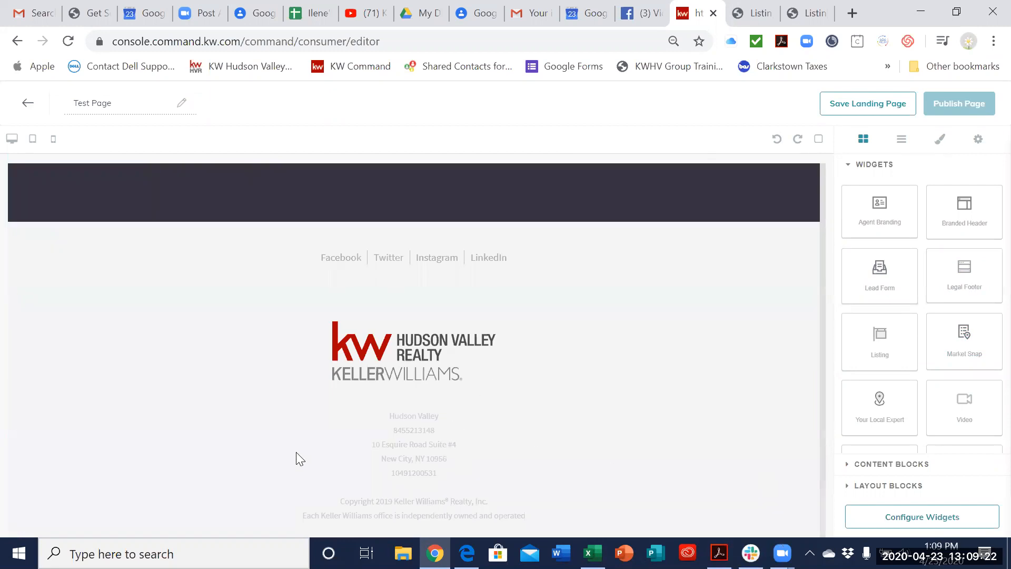
Step: Look over the assembled Test Page layout, from the listing section through the market statistics and lead form to the legal footer
{"action": "scroll", "coordinate": [296, 452], "scroll_direction": "down", "scroll_amount": 1}
{"action": "scroll", "coordinate": [704, 359], "scroll_direction": "up", "scroll_amount": 15}
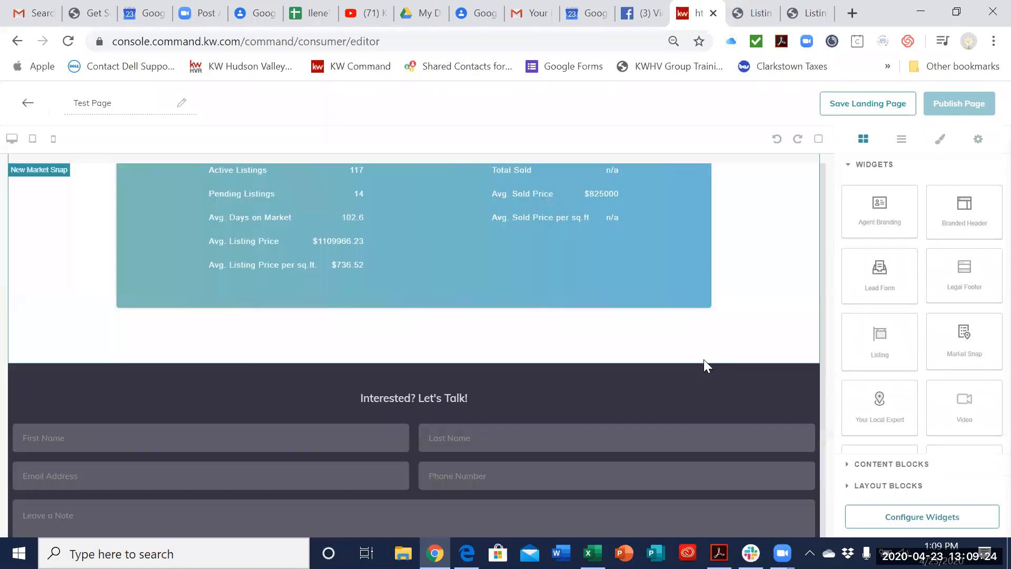
{"action": "scroll", "coordinate": [729, 426], "scroll_direction": "down", "scroll_amount": 15}
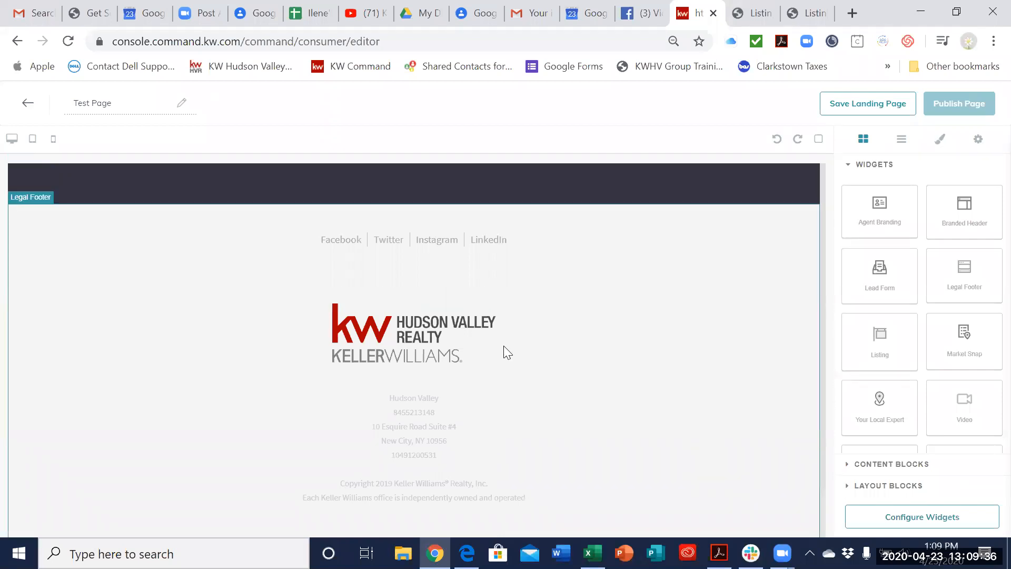
{"action": "scroll", "coordinate": [505, 347], "scroll_direction": "up", "scroll_amount": 15}
{"action": "scroll", "coordinate": [507, 352], "scroll_direction": "down", "scroll_amount": 10}
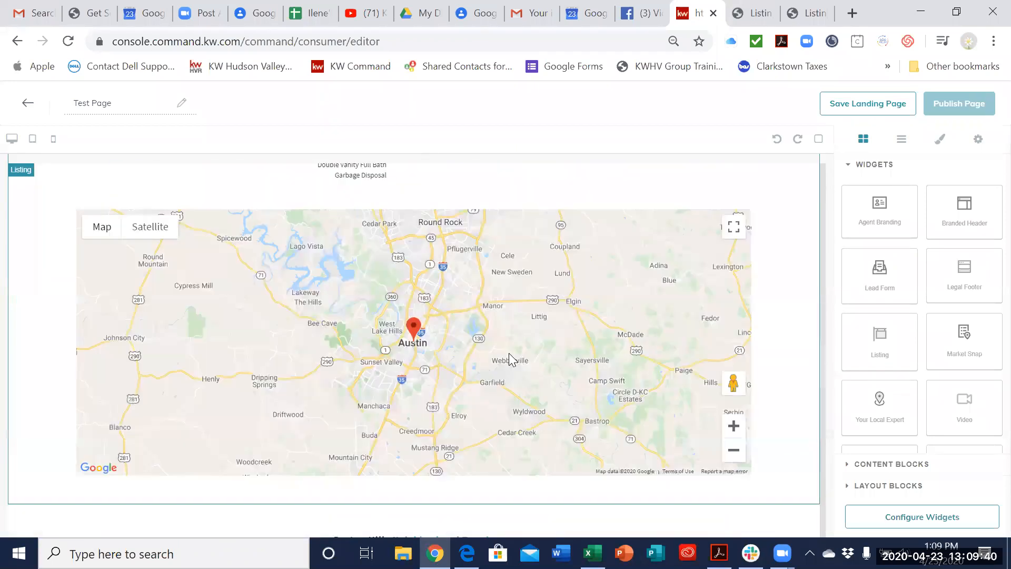
{"action": "scroll", "coordinate": [509, 360], "scroll_direction": "down", "scroll_amount": 15}
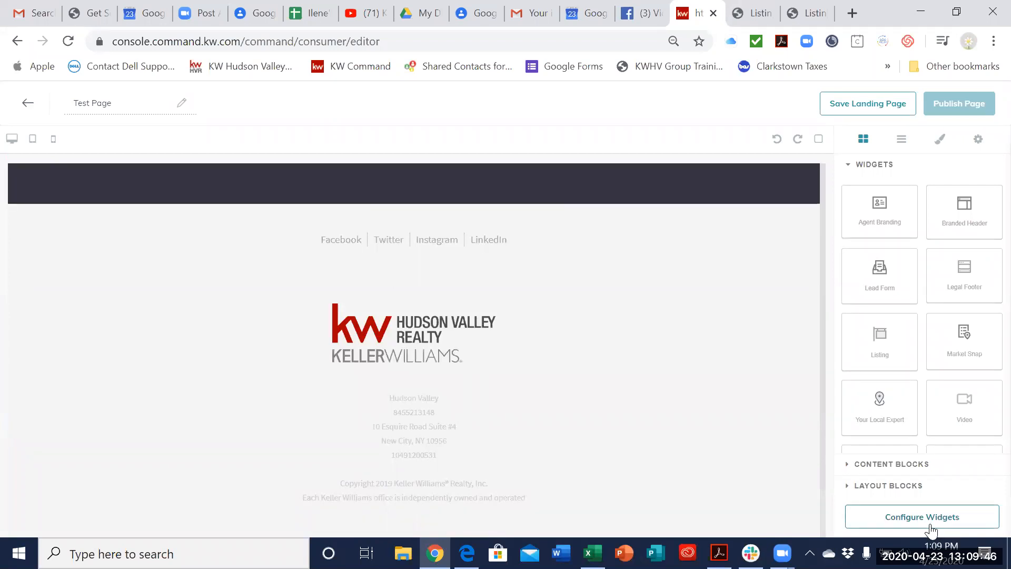
{"action": "scroll", "coordinate": [599, 431], "scroll_direction": "up", "scroll_amount": 10}
{"action": "scroll", "coordinate": [600, 431], "scroll_direction": "up", "scroll_amount": 10}
{"action": "scroll", "coordinate": [600, 431], "scroll_direction": "down", "scroll_amount": 8}
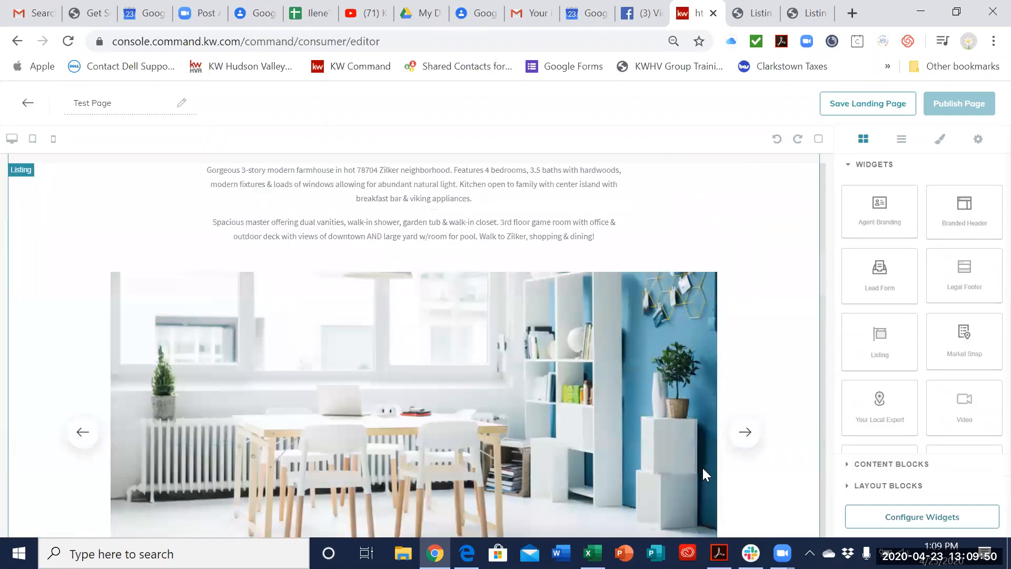
{"action": "scroll", "coordinate": [703, 469], "scroll_direction": "down", "scroll_amount": 15}
Step: Configure the Branded Header widget with the header text "Just Listed - New Construction" and apply it to the page
{"action": "left_click", "coordinate": [898, 520]}
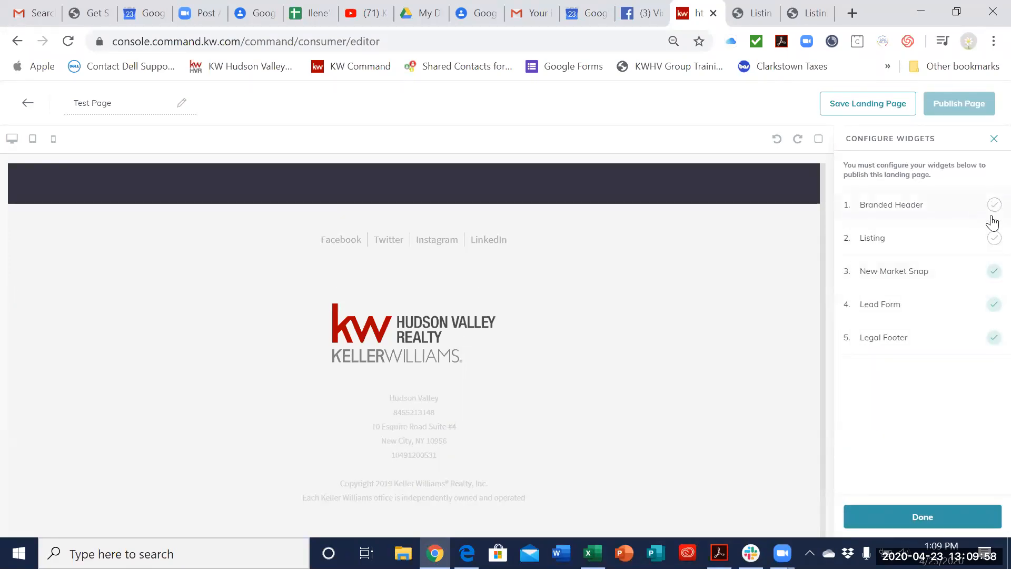
{"action": "left_click", "coordinate": [887, 206]}
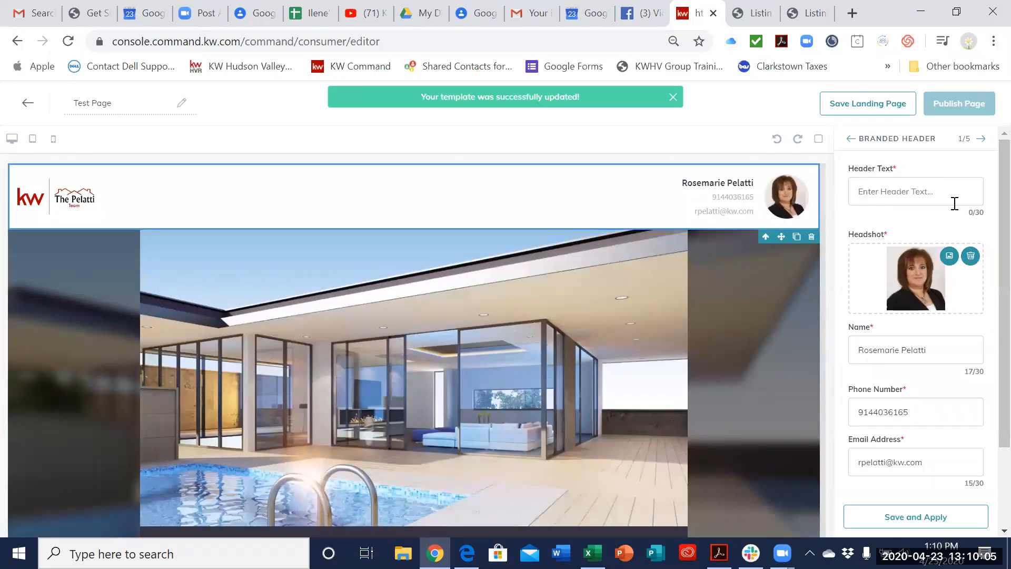
{"action": "left_click", "coordinate": [955, 204]}
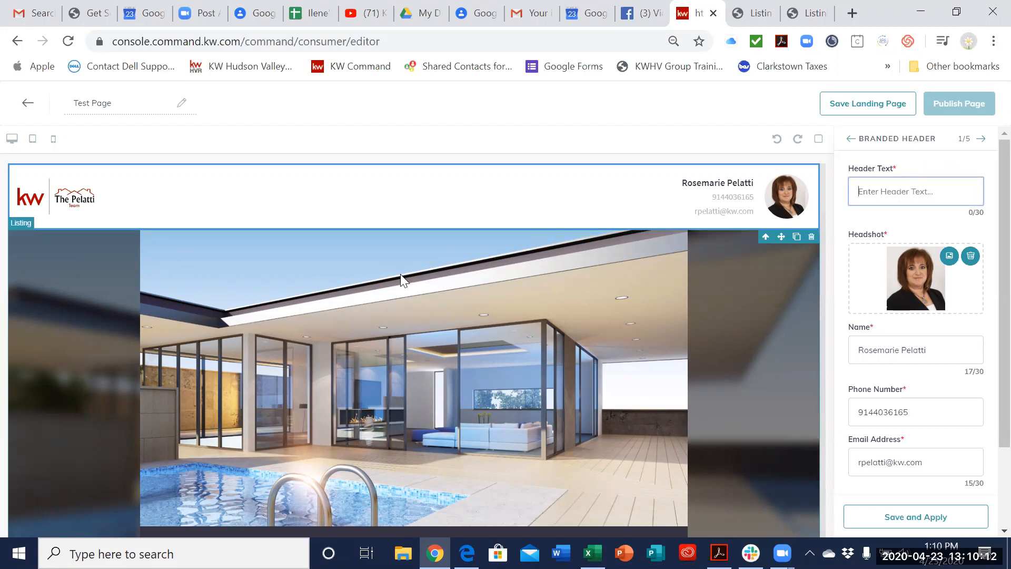
{"action": "type", "text": "Just"}
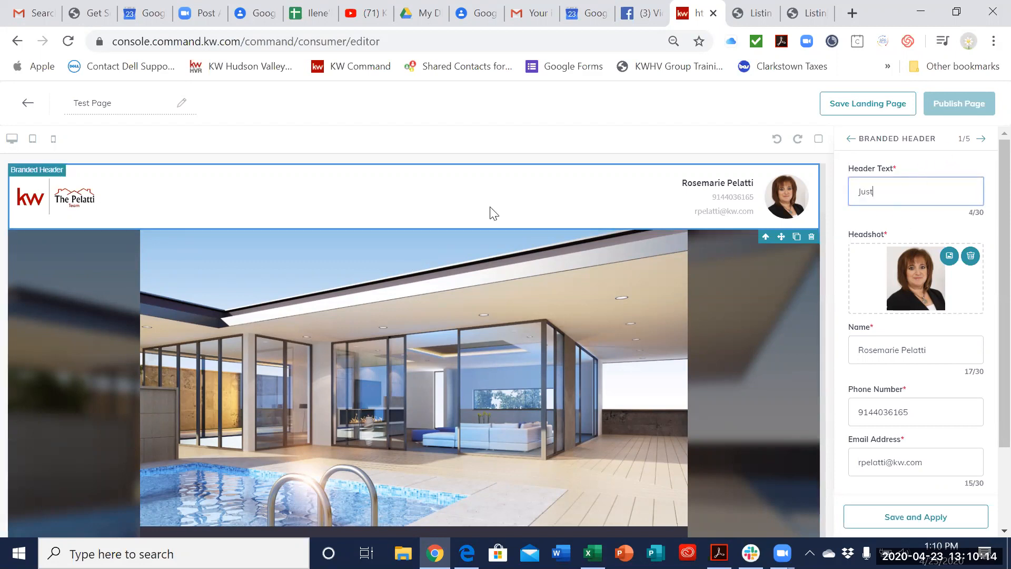
{"action": "type", "text": " Listed - New Construction"}
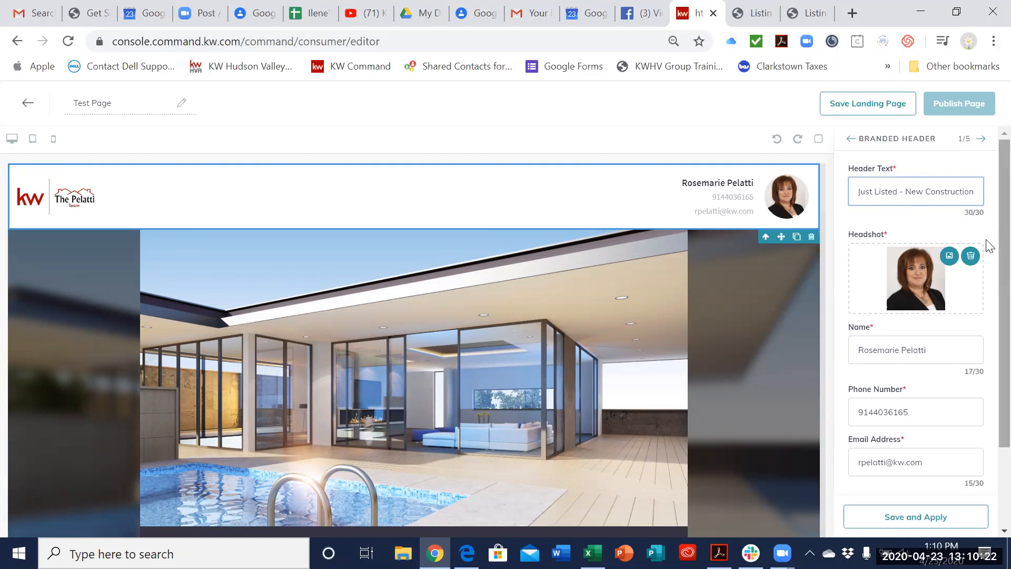
{"action": "scroll", "coordinate": [945, 287], "scroll_direction": "down", "scroll_amount": 2}
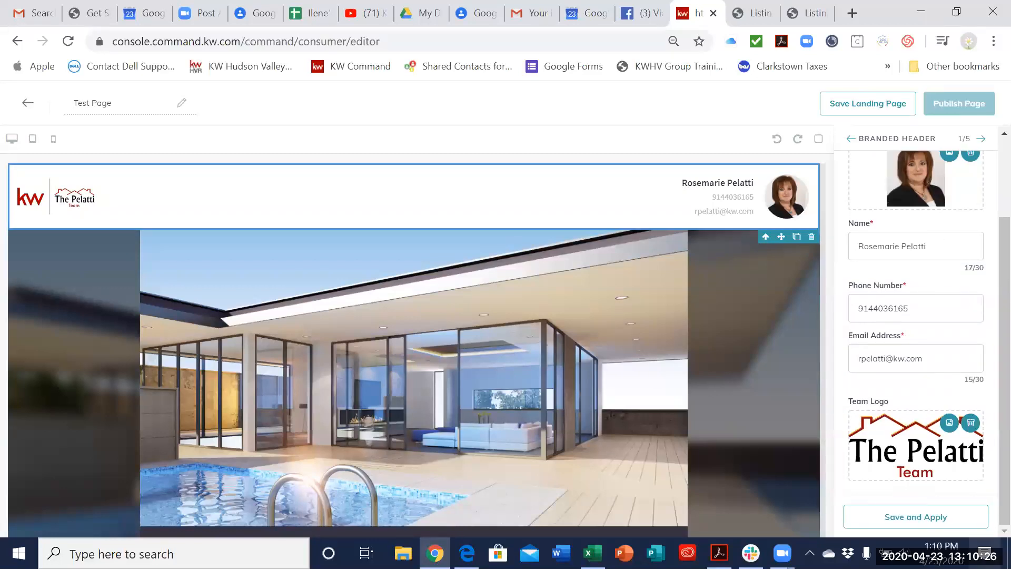
{"action": "left_click", "coordinate": [965, 523]}
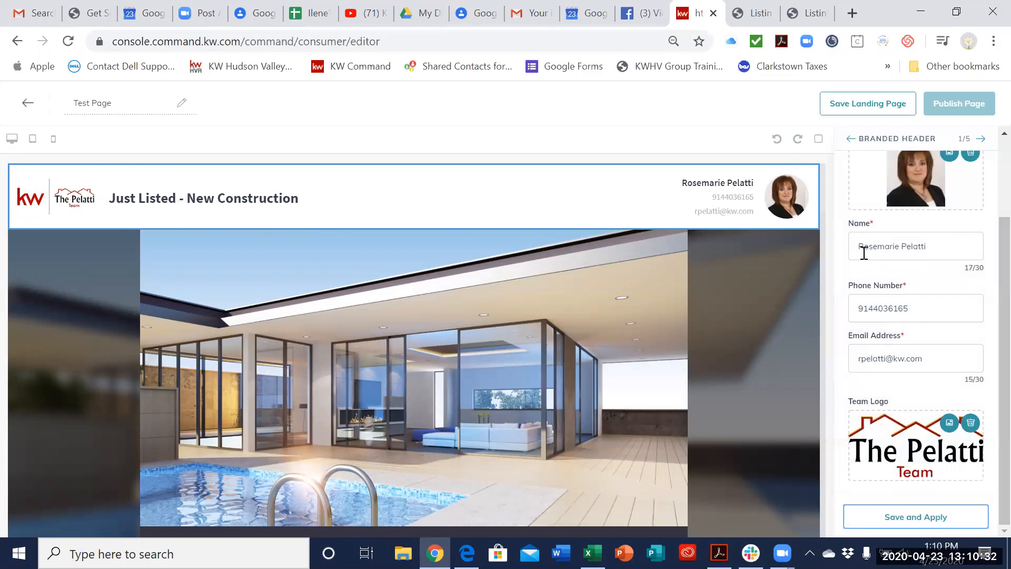
Step: Review the Branded Header settings and open the listing search for the Listing widget
{"action": "scroll", "coordinate": [864, 251], "scroll_direction": "up", "scroll_amount": 3}
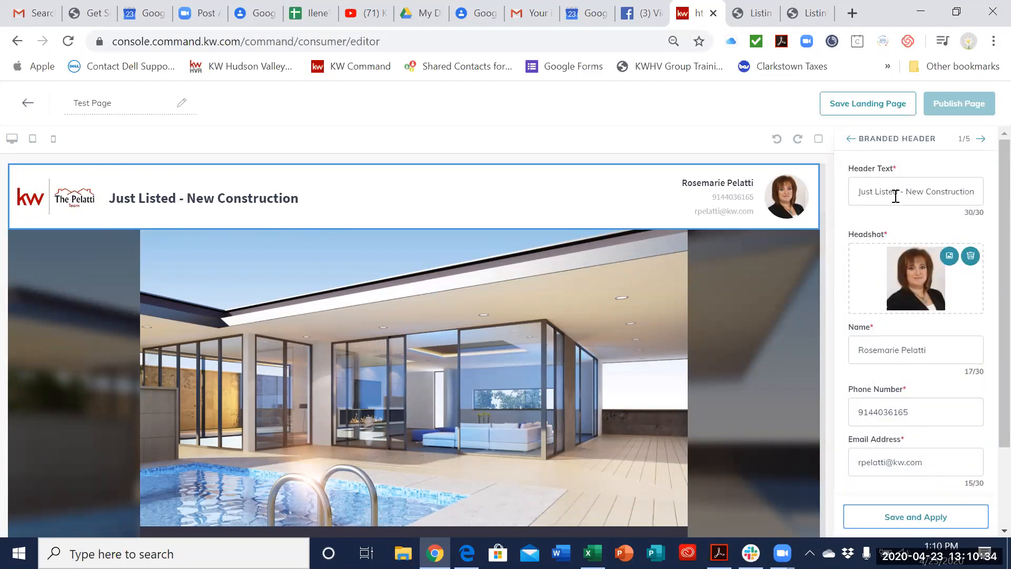
{"action": "scroll", "coordinate": [937, 399], "scroll_direction": "down", "scroll_amount": 4}
{"action": "scroll", "coordinate": [933, 380], "scroll_direction": "up", "scroll_amount": 4}
{"action": "left_click", "coordinate": [981, 140]}
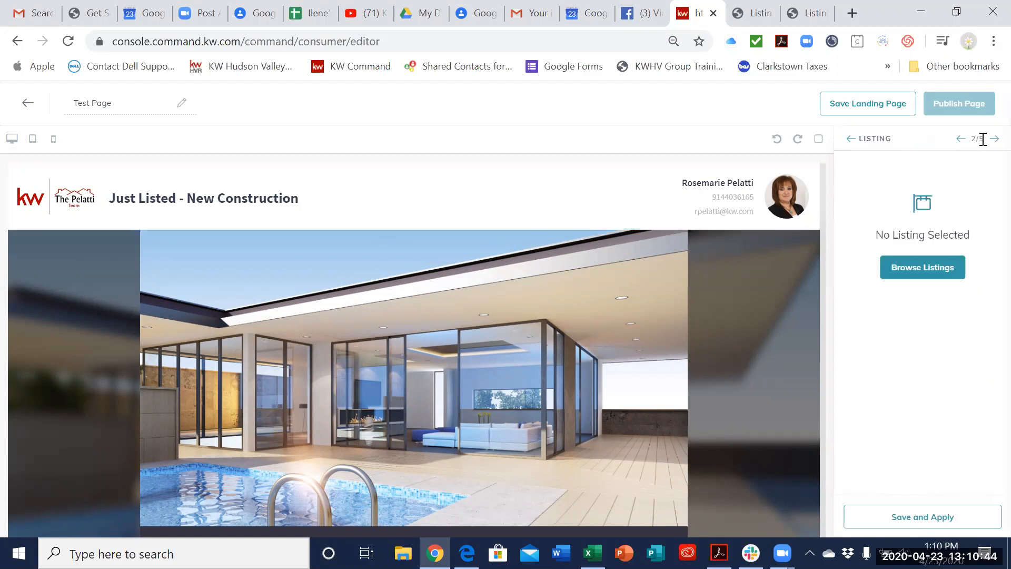
{"action": "left_click", "coordinate": [920, 277]}
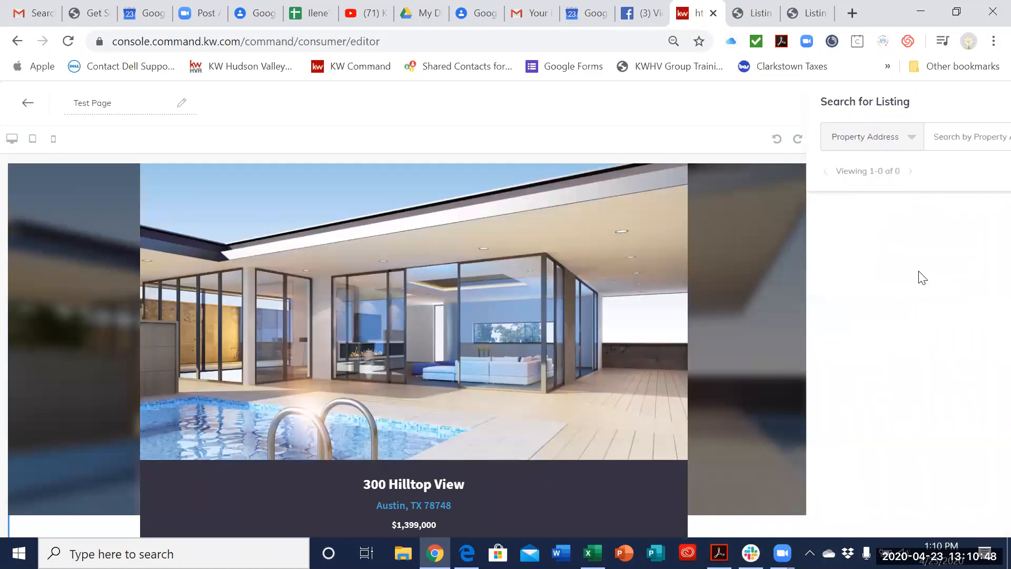
Step: Search listings by property address for Rosewood Ct. in West Nyack, NY, and look through the results
{"action": "left_click", "coordinate": [699, 141]}
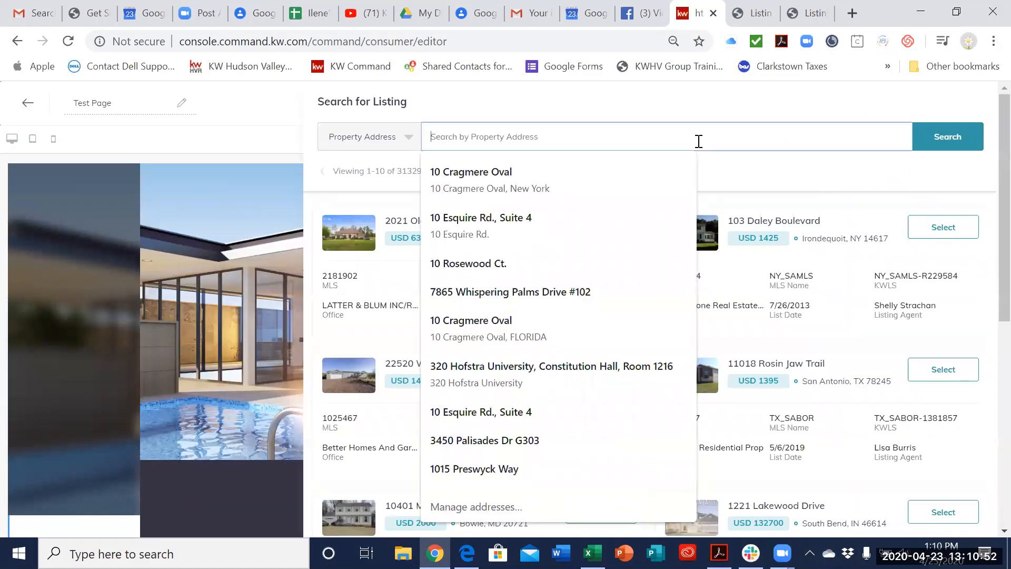
{"action": "type", "text": "rosewo"}
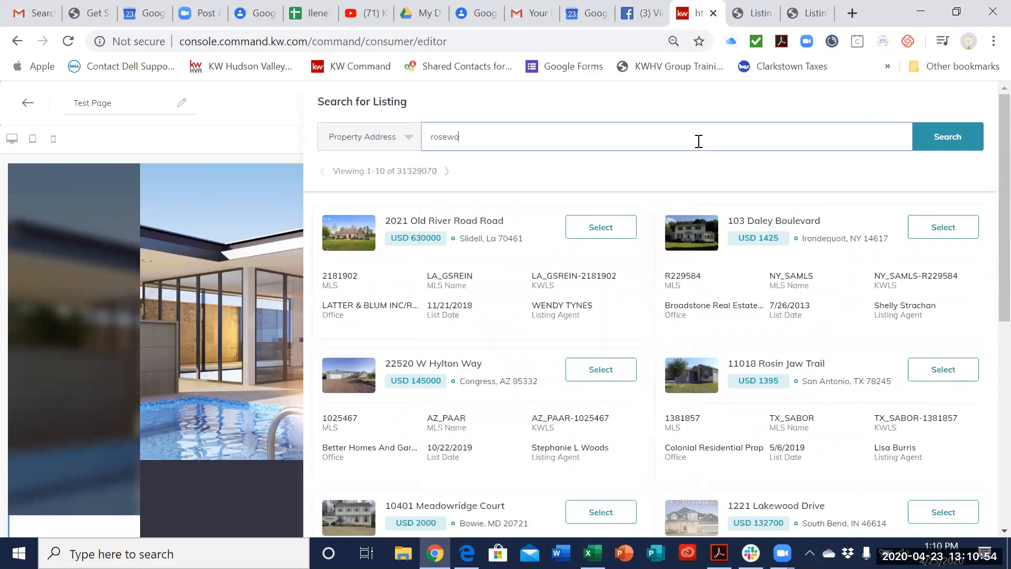
{"action": "type", "text": "od ct., west nyack,"}
{"action": "key", "text": "Return"}
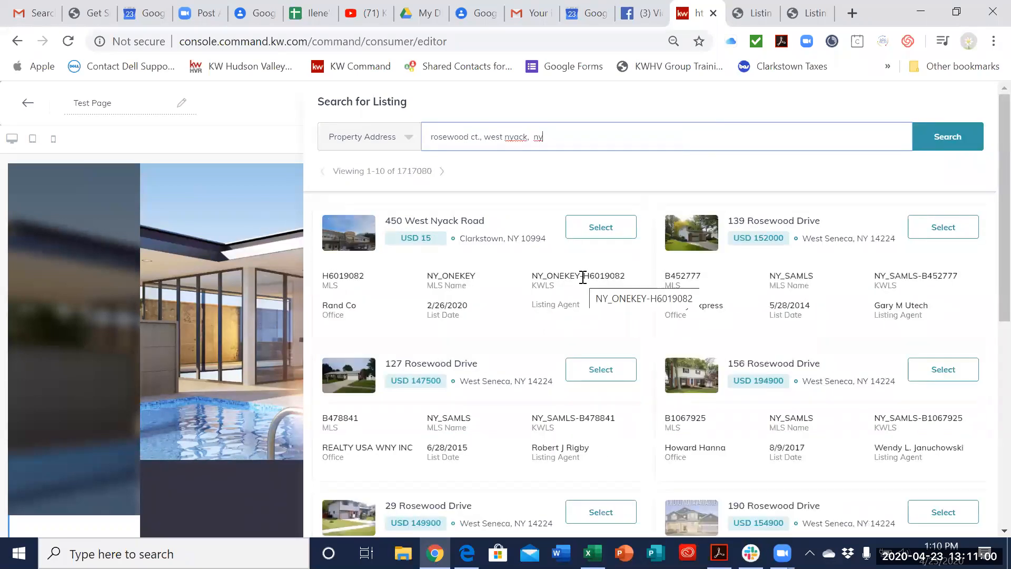
{"action": "scroll", "coordinate": [583, 279], "scroll_direction": "down", "scroll_amount": 5}
{"action": "scroll", "coordinate": [603, 270], "scroll_direction": "down", "scroll_amount": 2}
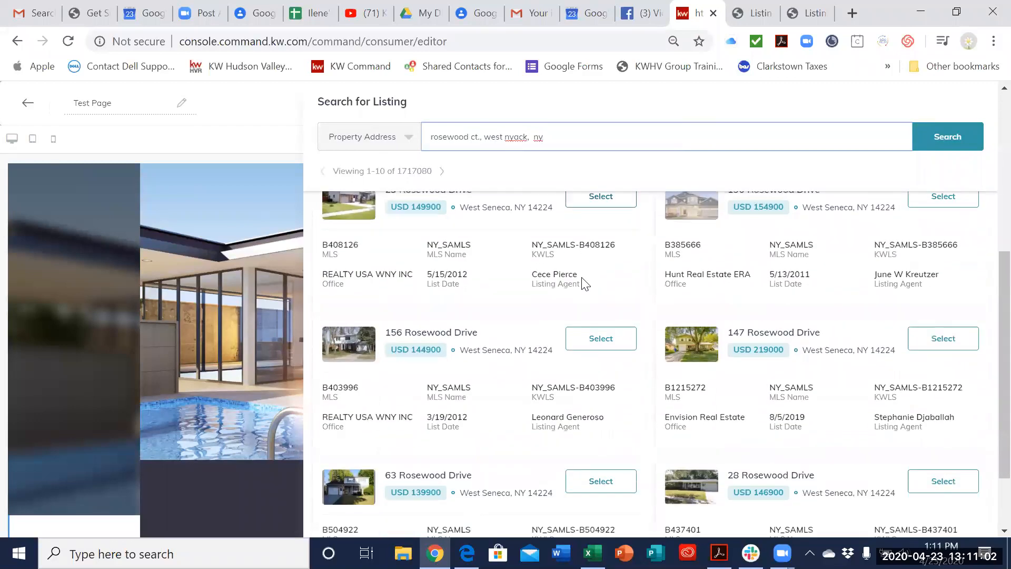
{"action": "scroll", "coordinate": [605, 315], "scroll_direction": "down", "scroll_amount": 2}
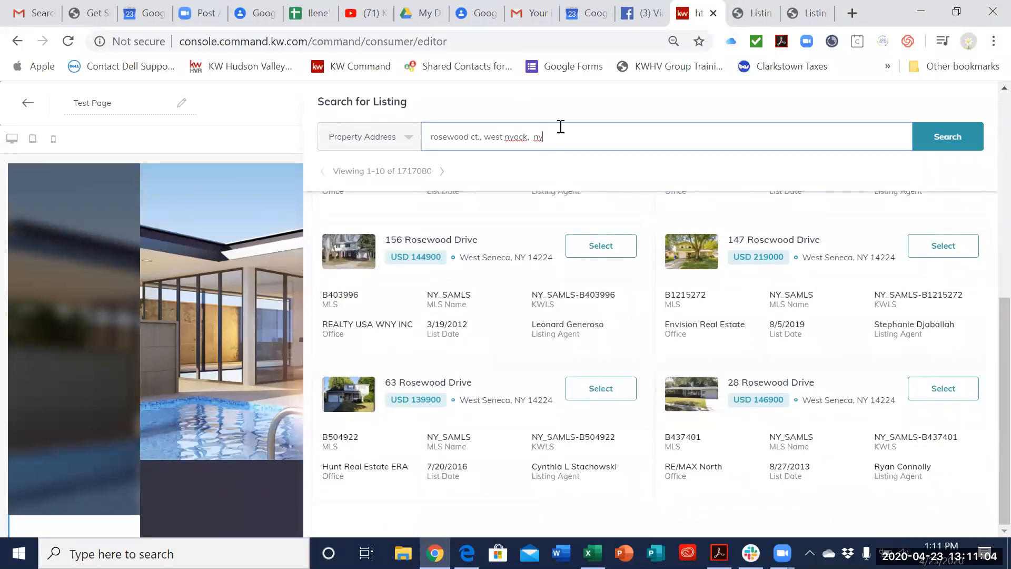
Step: Repeat the property address search with a house number on Rosewood Ct. included and scan the matches
{"action": "left_click_drag", "start_coordinate": [564, 137], "coordinate": [420, 149]}
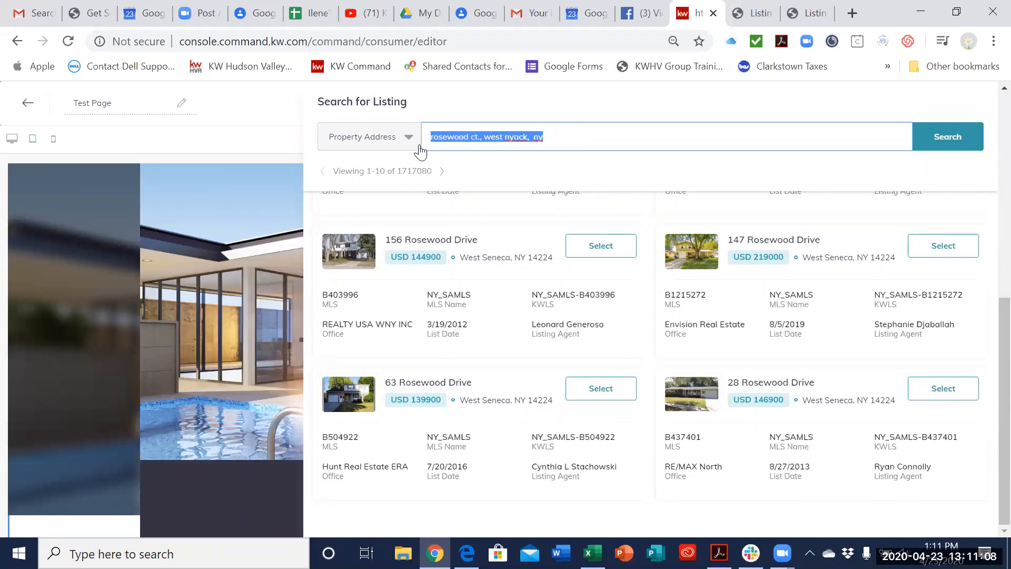
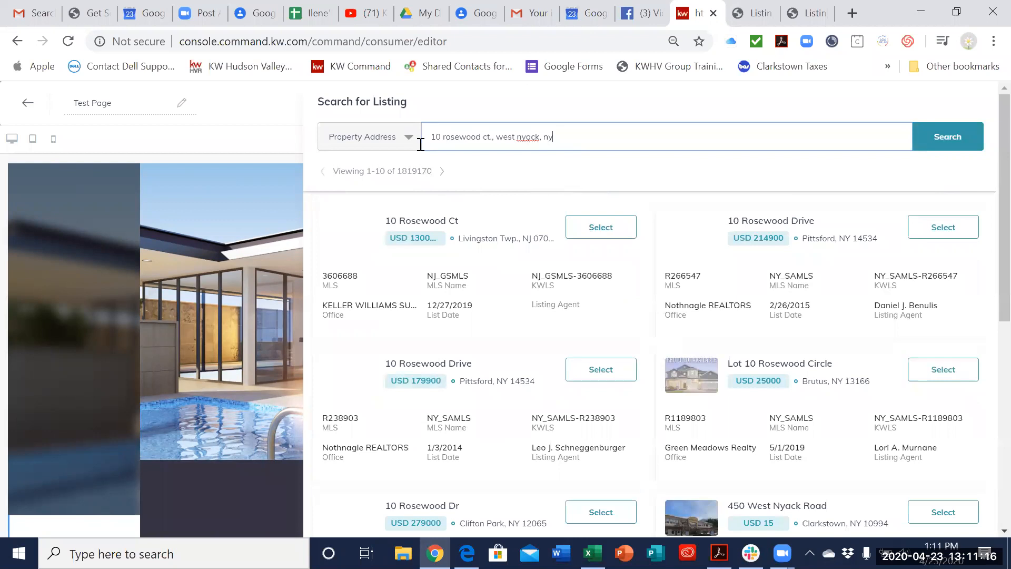
{"action": "scroll", "coordinate": [559, 467], "scroll_direction": "down", "scroll_amount": 3}
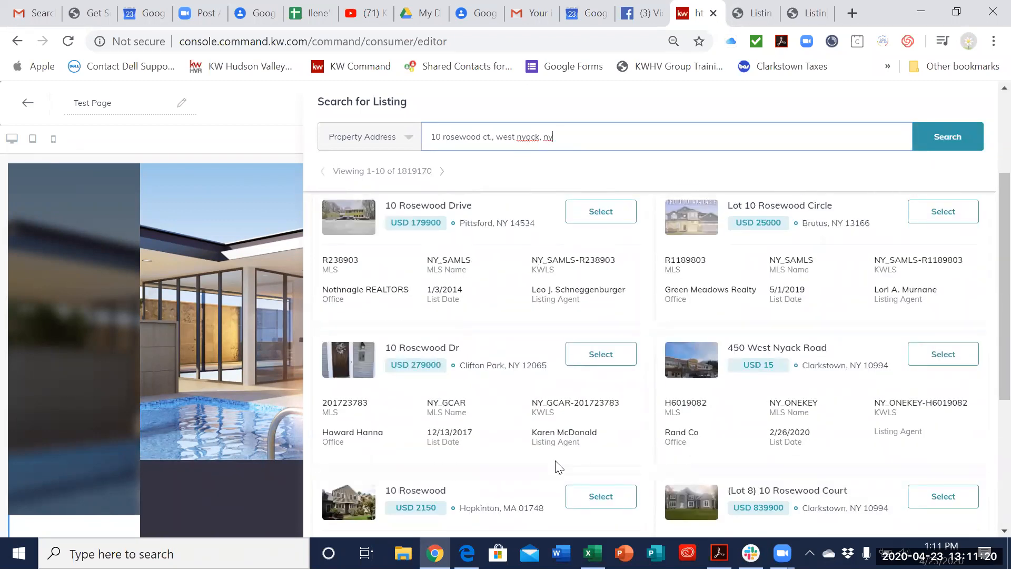
{"action": "scroll", "coordinate": [559, 467], "scroll_direction": "down", "scroll_amount": 3}
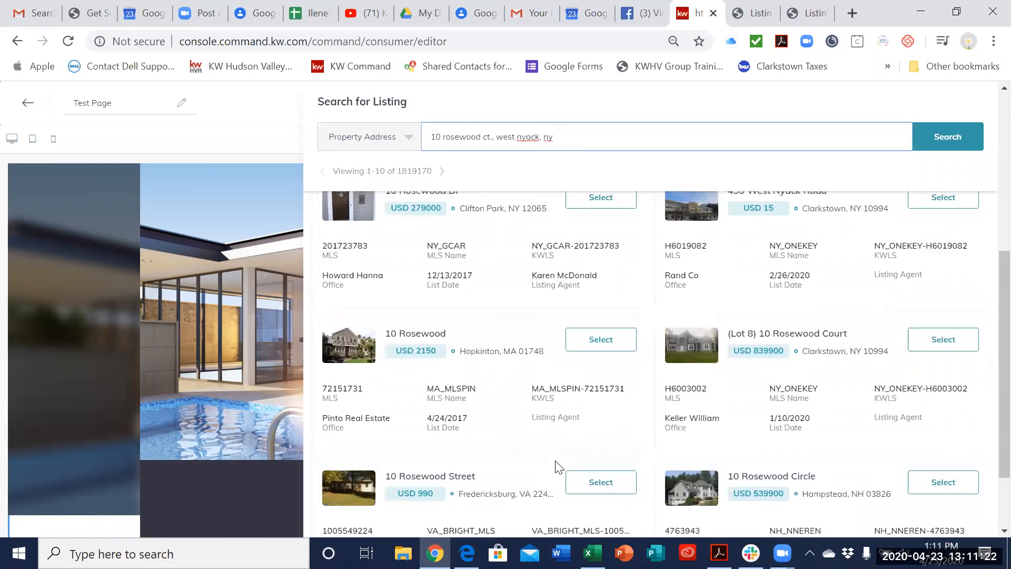
{"action": "scroll", "coordinate": [558, 467], "scroll_direction": "up", "scroll_amount": 6}
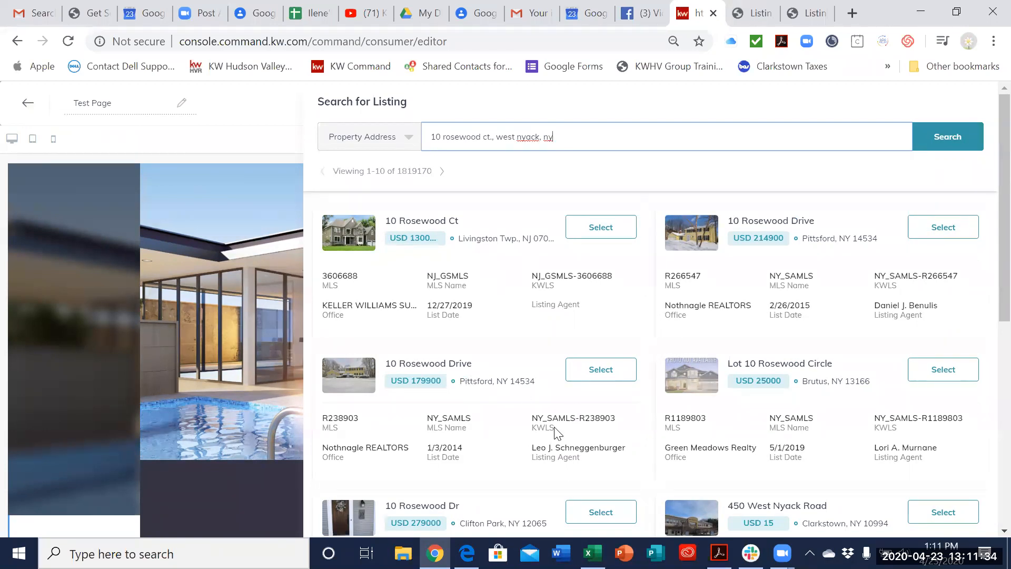
Step: Search by lot number on Rosewood and select the Keller Williams Rosewood Court listing in Clarkstown, NY
{"action": "left_click_drag", "start_coordinate": [587, 131], "coordinate": [417, 142]}
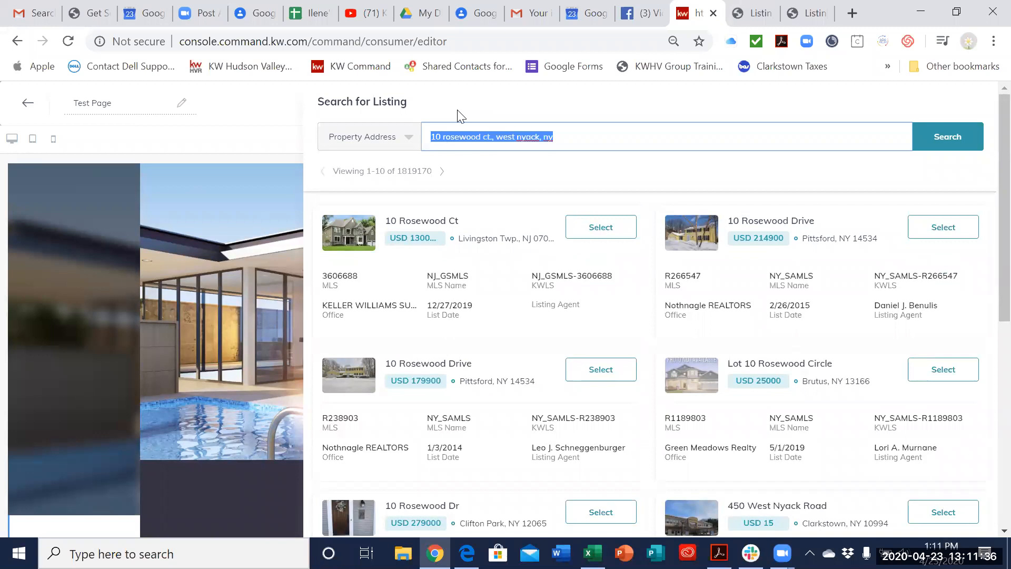
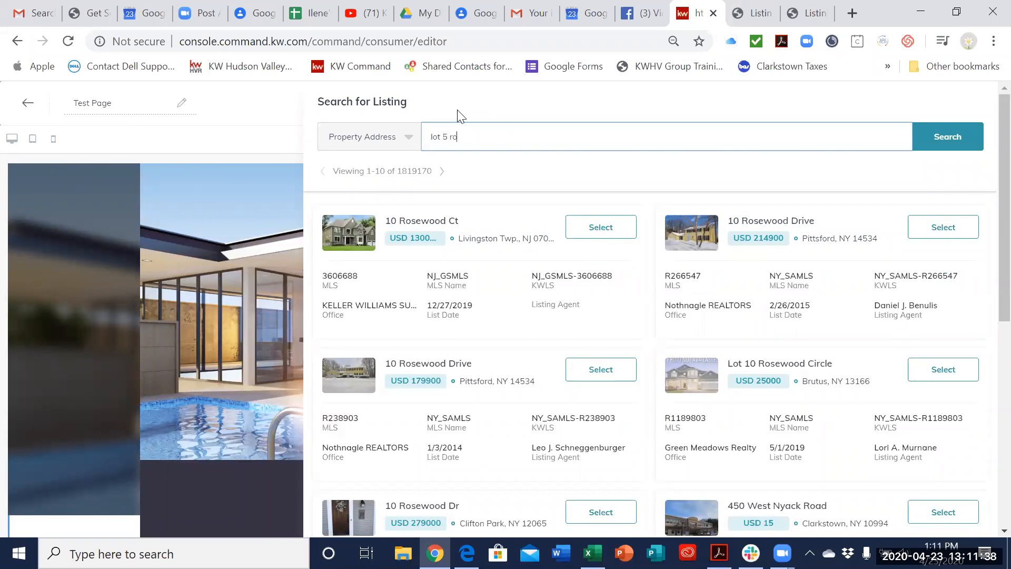
{"action": "key", "text": "Return"}
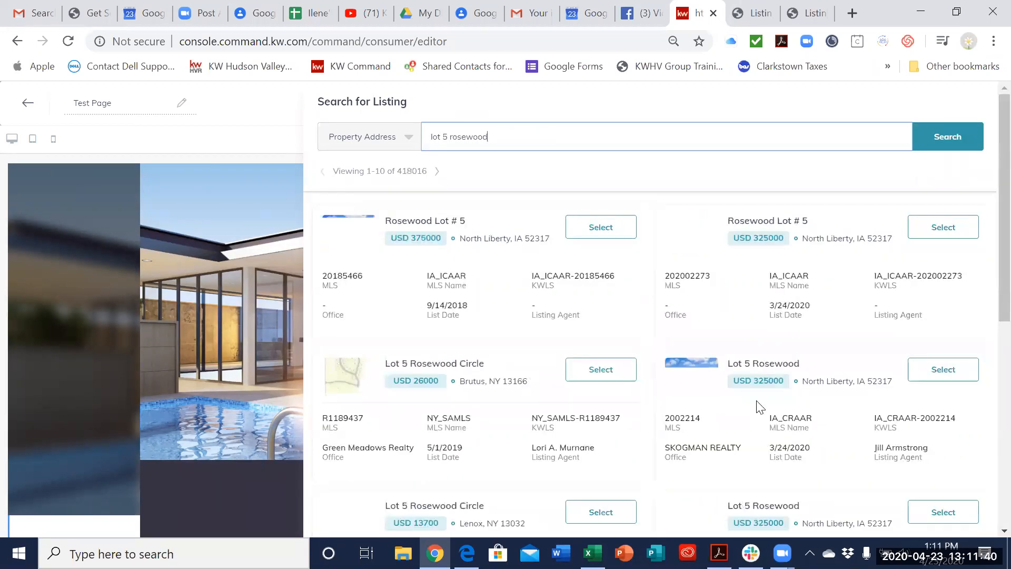
{"action": "scroll", "coordinate": [625, 310], "scroll_direction": "down", "scroll_amount": 3}
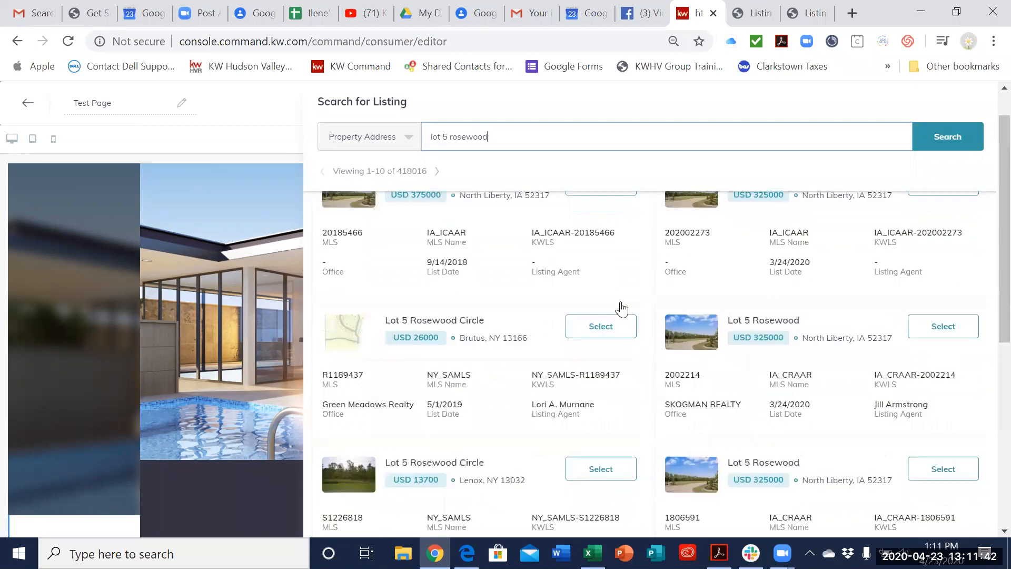
{"action": "scroll", "coordinate": [623, 308], "scroll_direction": "down", "scroll_amount": 5}
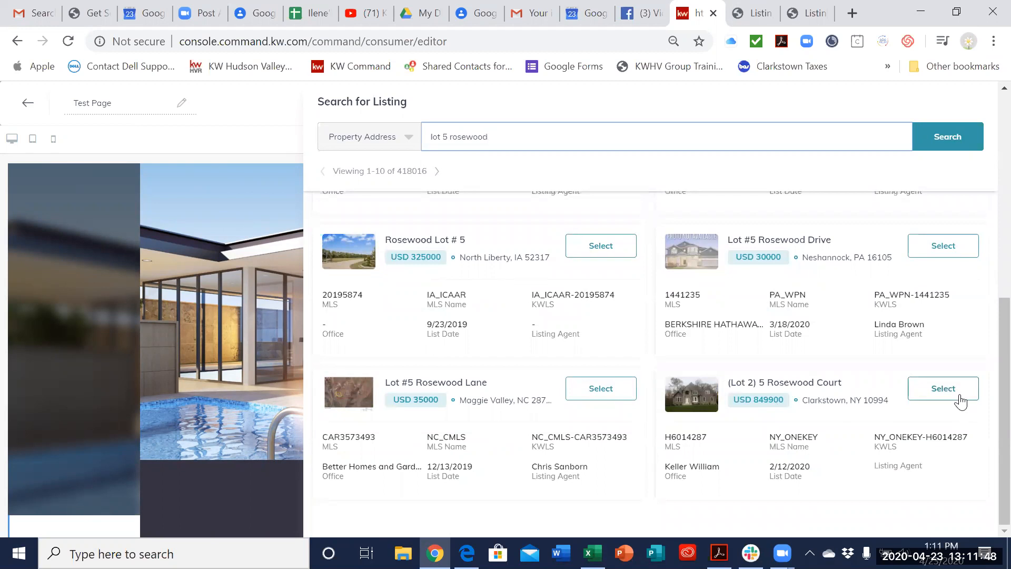
{"action": "left_click", "coordinate": [942, 389]}
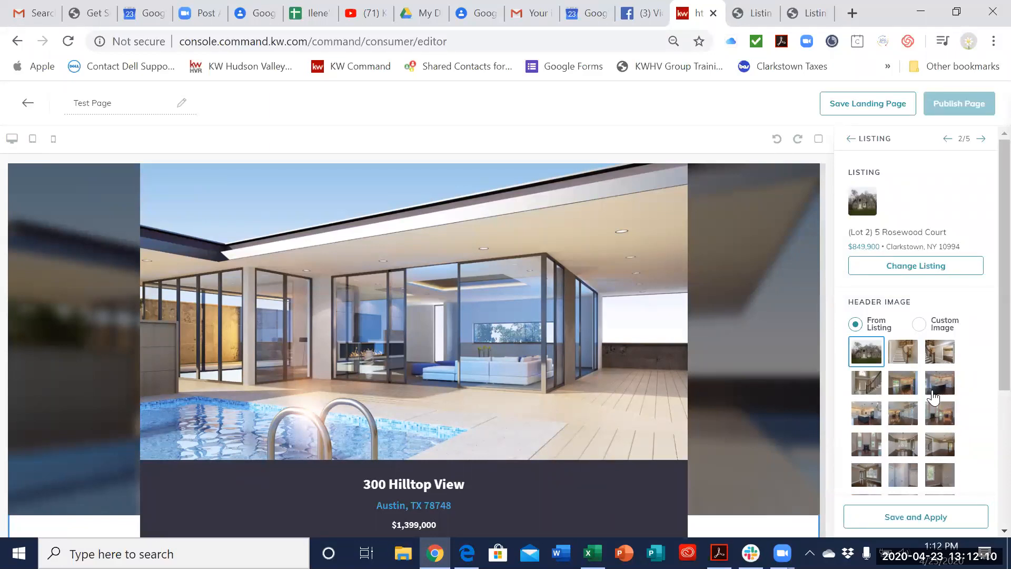
Step: Choose the listing's kitchen photo with the dark island as the header image and apply the listing to the page
{"action": "left_click", "coordinate": [873, 415]}
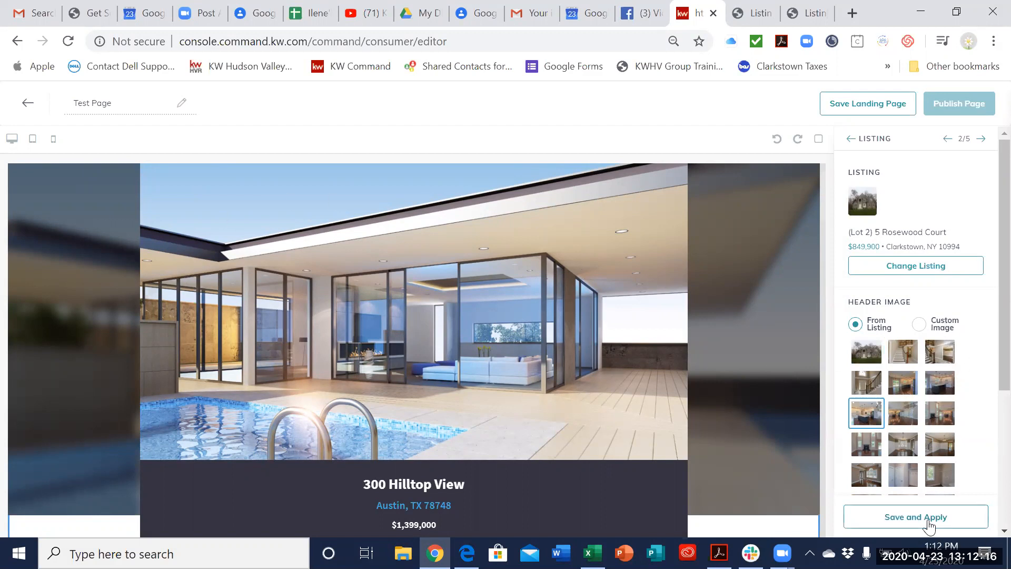
{"action": "scroll", "coordinate": [934, 495], "scroll_direction": "down", "scroll_amount": 4}
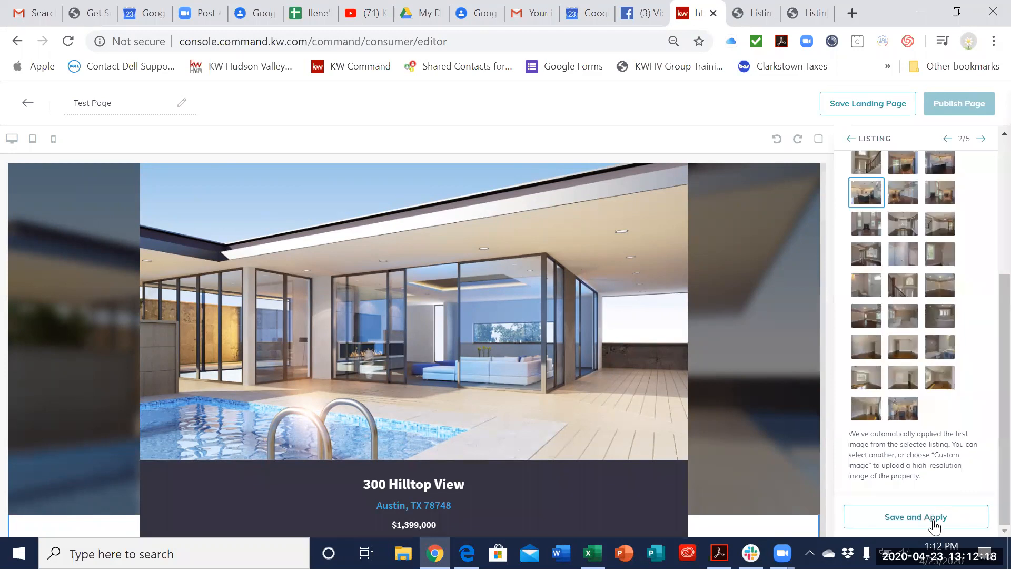
{"action": "left_click", "coordinate": [932, 519]}
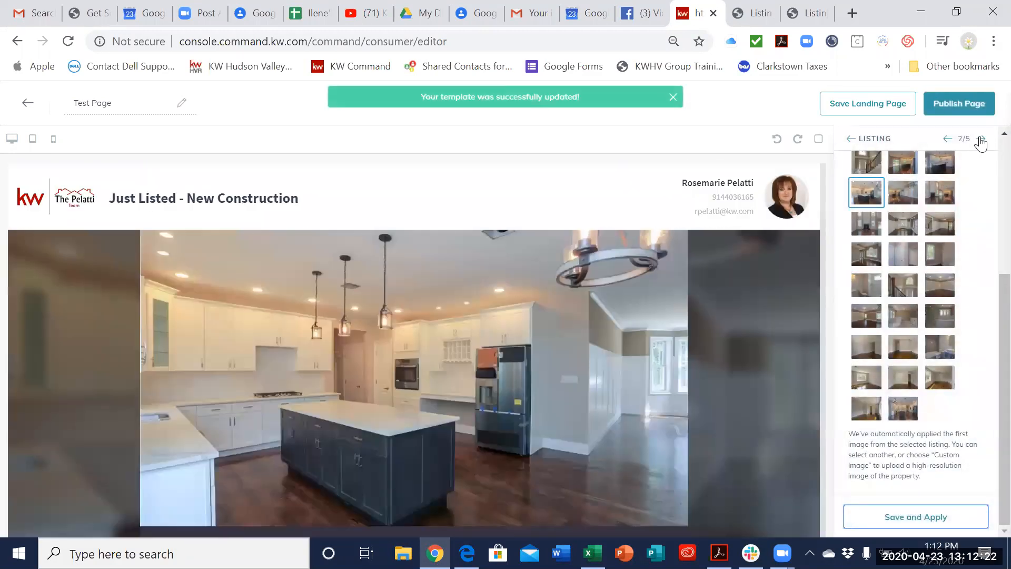
Step: Change the widget's listing by searching for the Esquire property in New City and selecting the Esquire Road listing in Clarkstown, NY
{"action": "scroll", "coordinate": [940, 302], "scroll_direction": "up", "scroll_amount": 5}
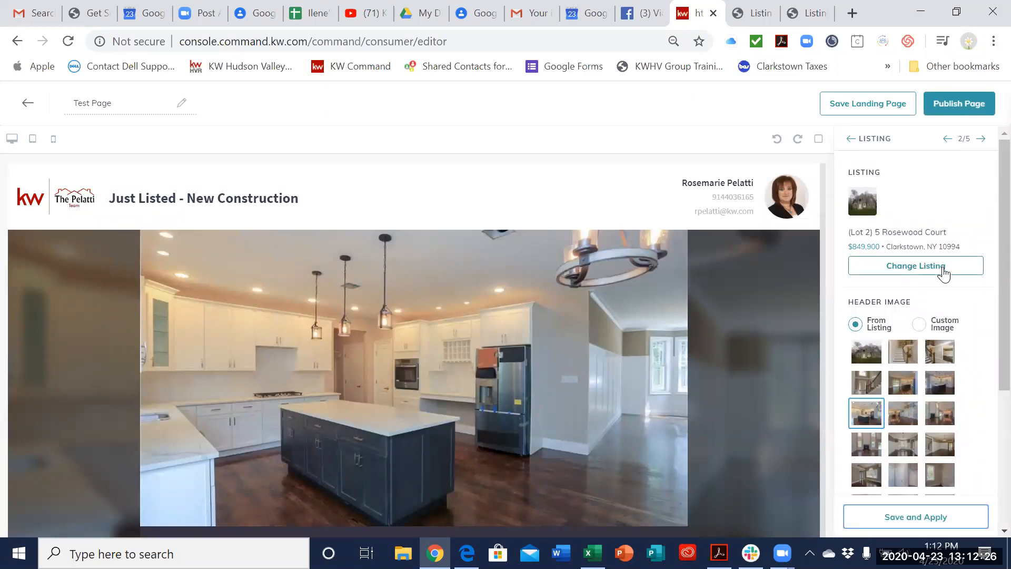
{"action": "left_click", "coordinate": [943, 267]}
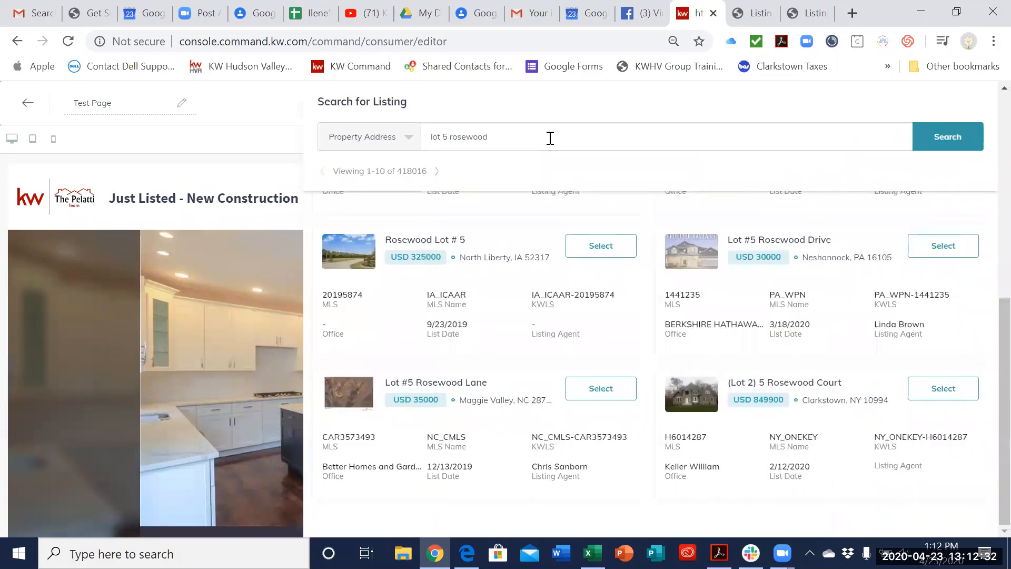
{"action": "left_click_drag", "start_coordinate": [551, 138], "coordinate": [428, 136]}
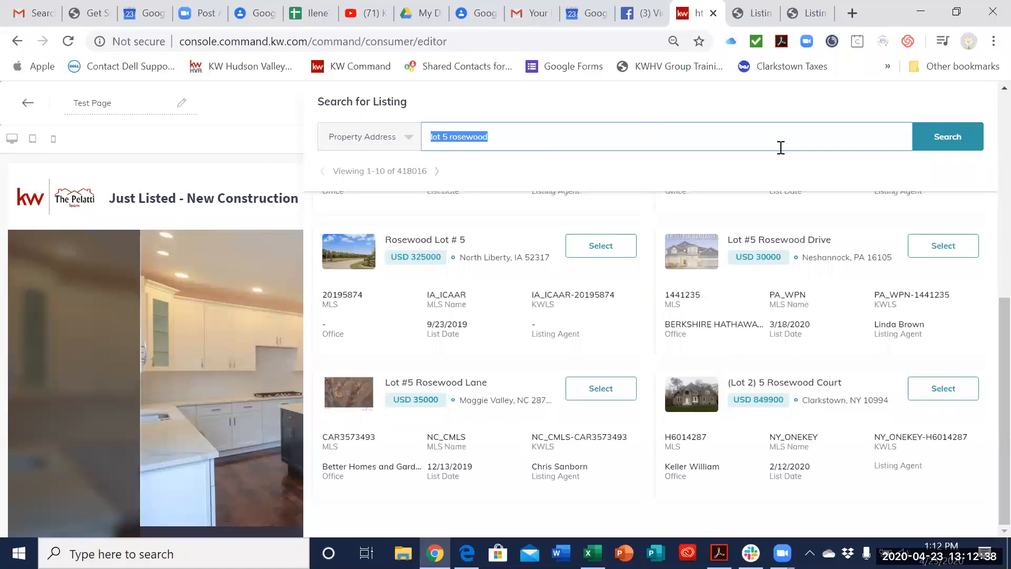
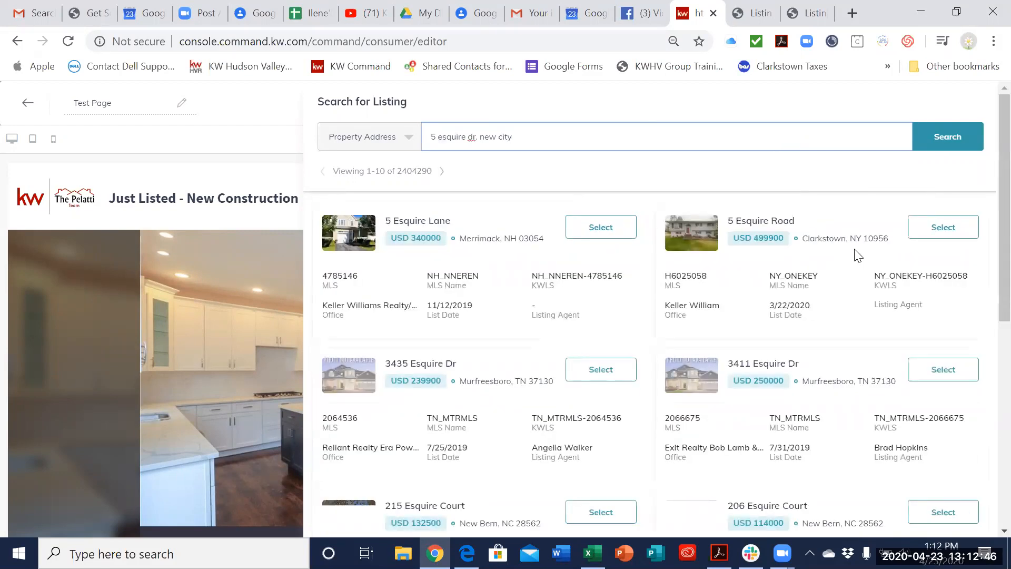
{"action": "left_click", "coordinate": [948, 236]}
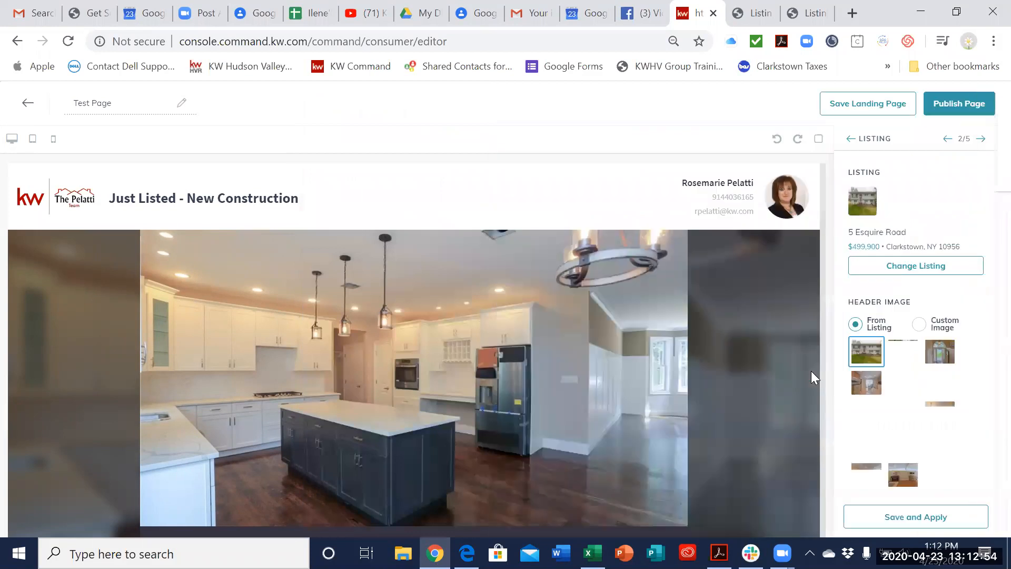
Step: Look through the Esquire Road photos, keep the first exterior photo as the header image and apply the listing to the page
{"action": "scroll", "coordinate": [895, 275], "scroll_direction": "down", "scroll_amount": 2}
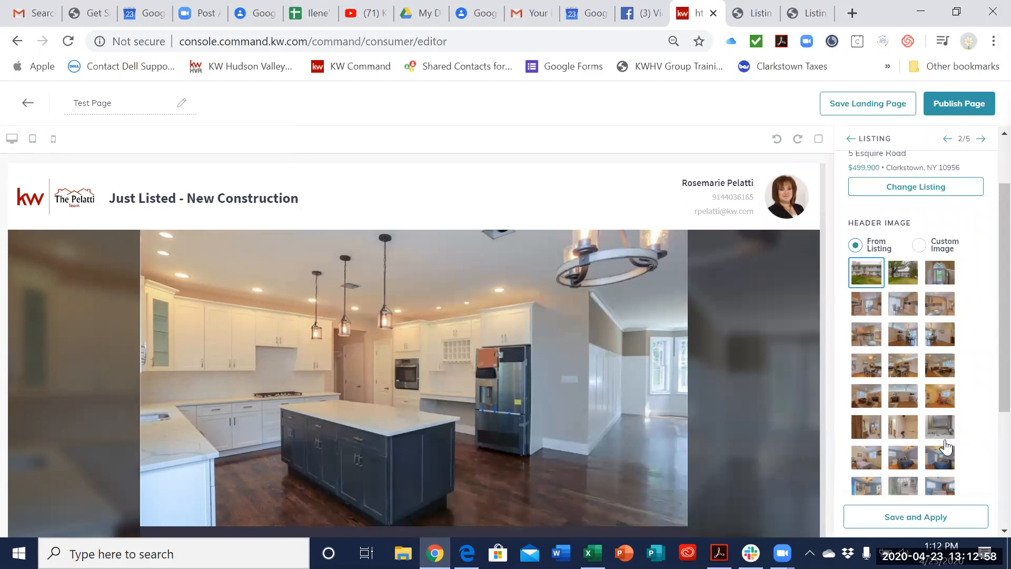
{"action": "scroll", "coordinate": [931, 521], "scroll_direction": "down", "scroll_amount": 3}
{"action": "scroll", "coordinate": [931, 519], "scroll_direction": "down", "scroll_amount": 1}
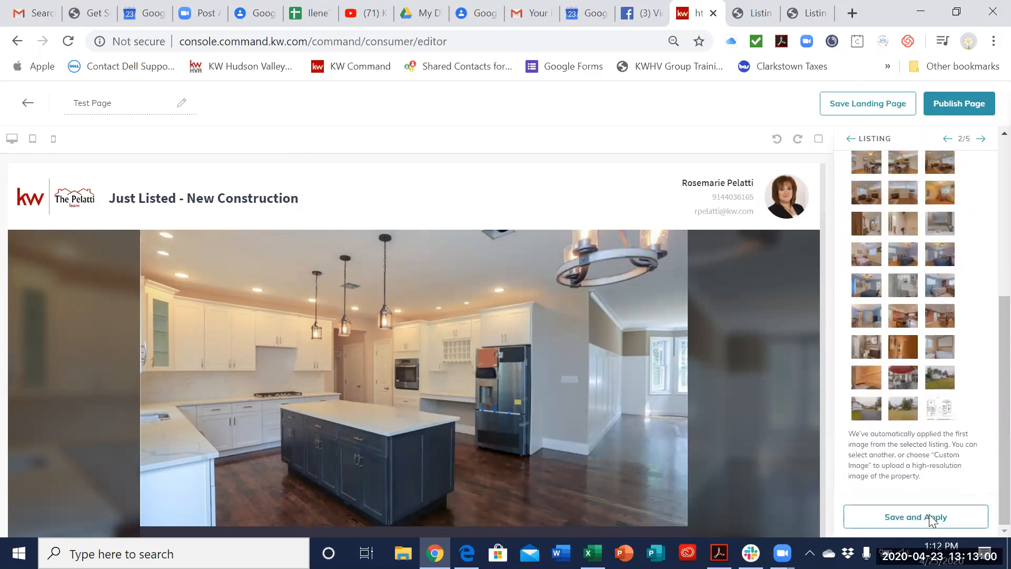
{"action": "left_click", "coordinate": [931, 516]}
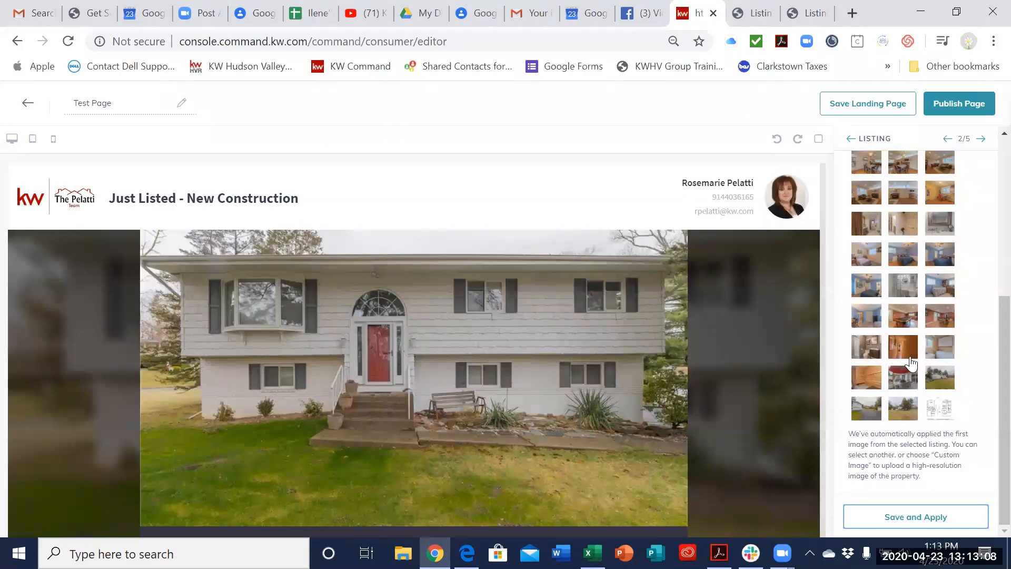
Step: Choose the Esquire Road listing's wooden-cabinet kitchen photo as the header image, apply it and check the listing section on the page
{"action": "scroll", "coordinate": [912, 362], "scroll_direction": "up", "scroll_amount": 5}
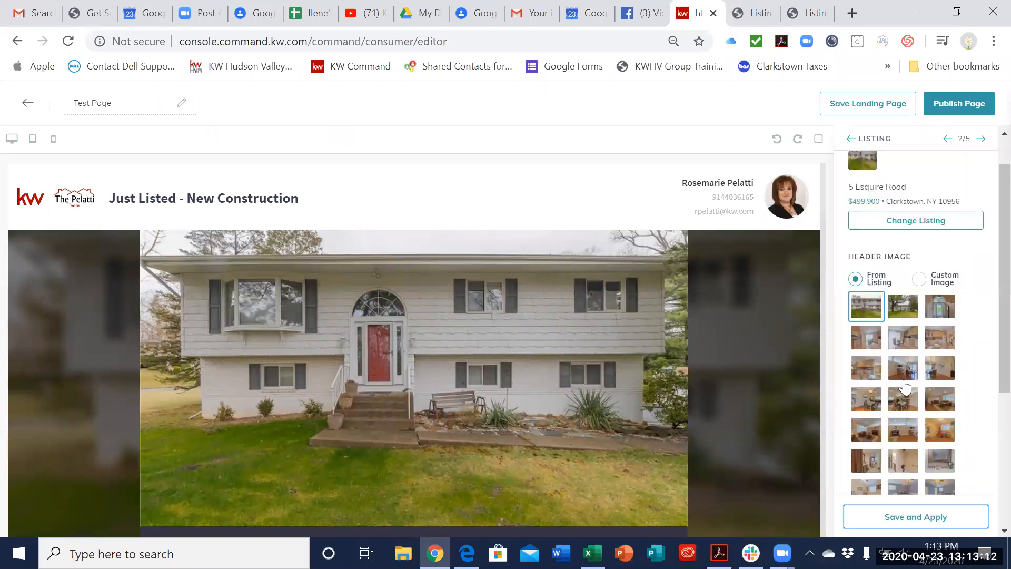
{"action": "left_click", "coordinate": [939, 343]}
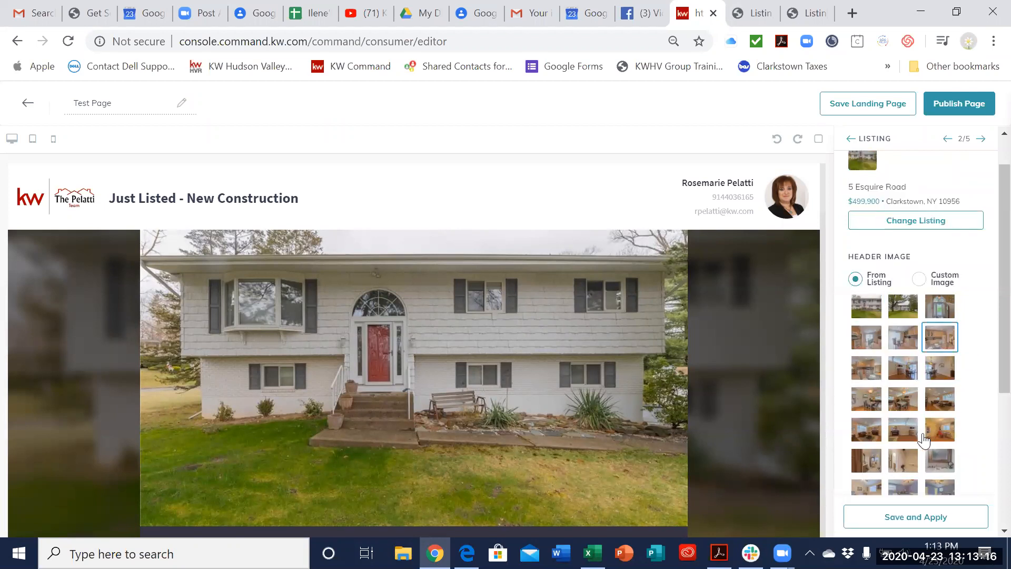
{"action": "left_click", "coordinate": [932, 519]}
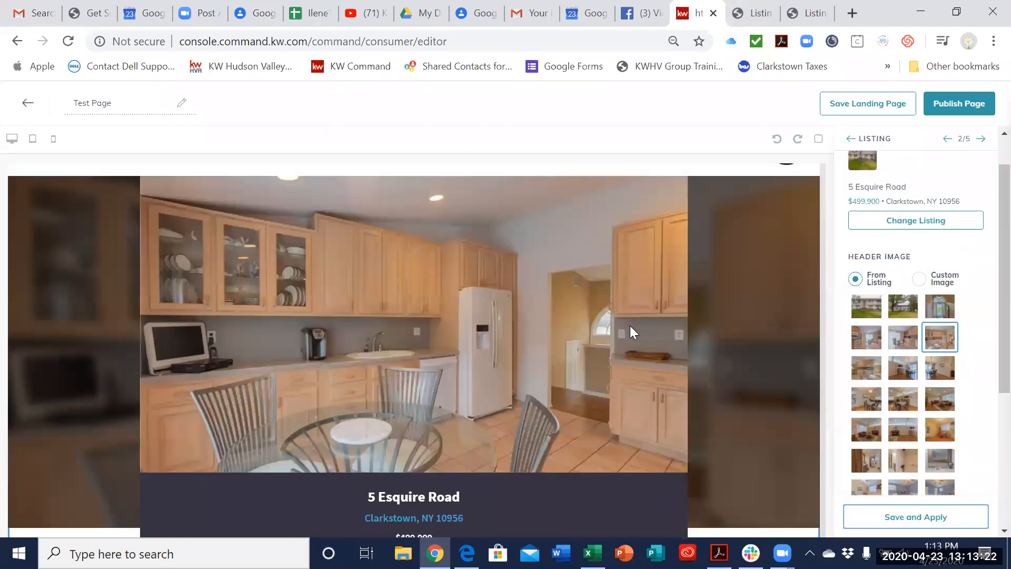
{"action": "scroll", "coordinate": [748, 367], "scroll_direction": "down", "scroll_amount": 5}
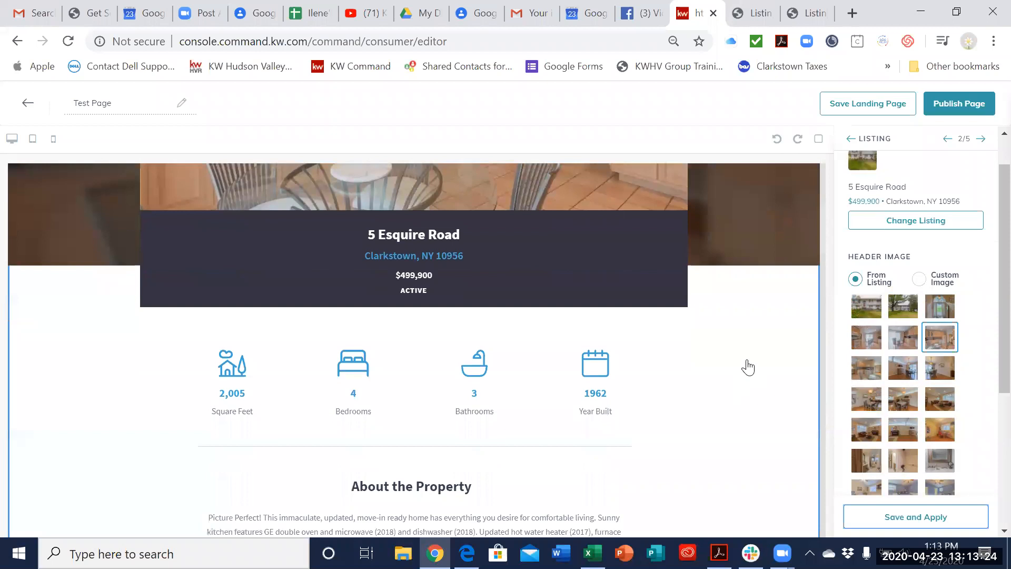
{"action": "scroll", "coordinate": [748, 367], "scroll_direction": "down", "scroll_amount": 6}
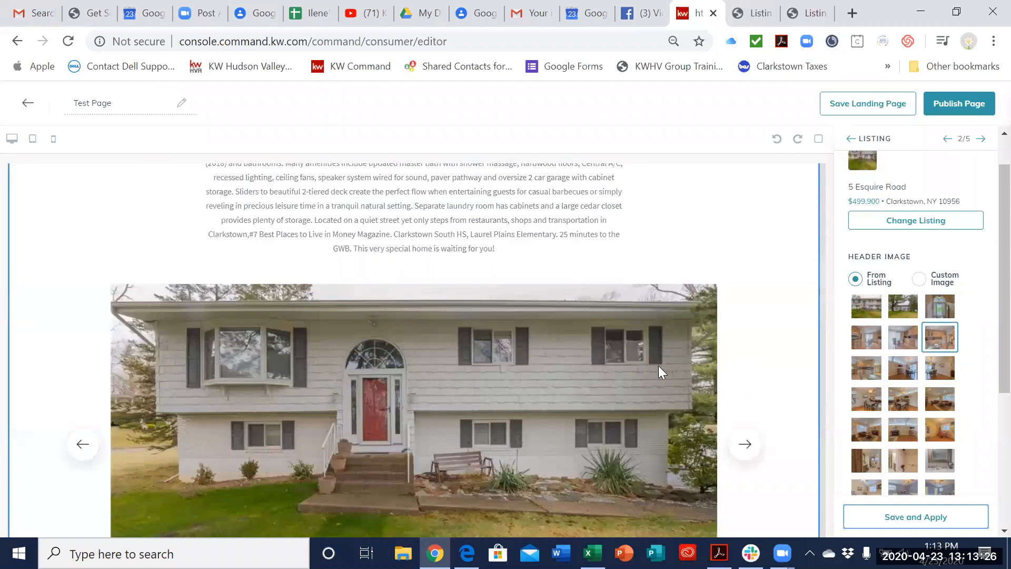
{"action": "scroll", "coordinate": [684, 284], "scroll_direction": "down", "scroll_amount": 2}
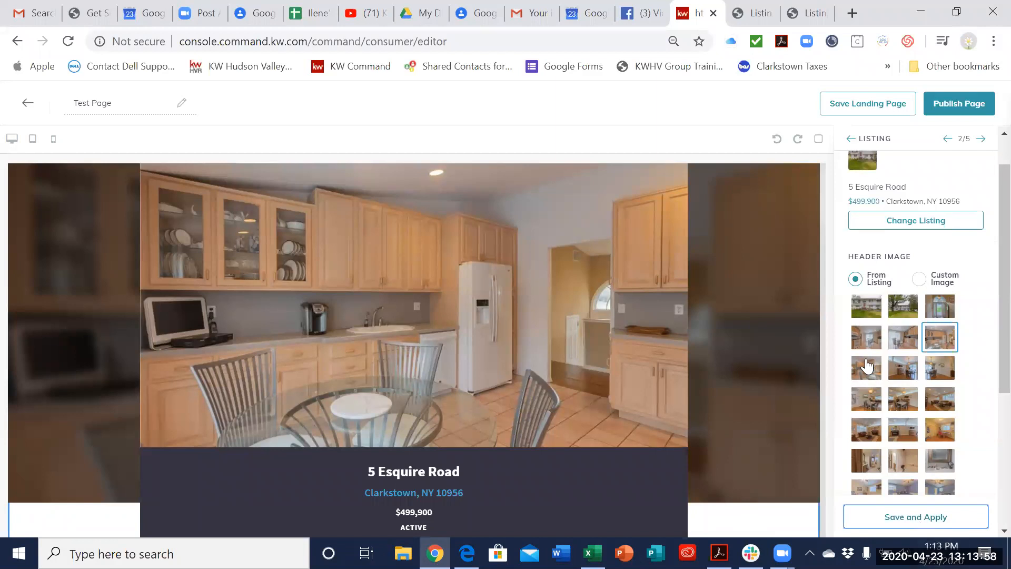
Step: Go on to the New Market Snap widget's settings and enter Clarkstown as its header
{"action": "left_click", "coordinate": [982, 139]}
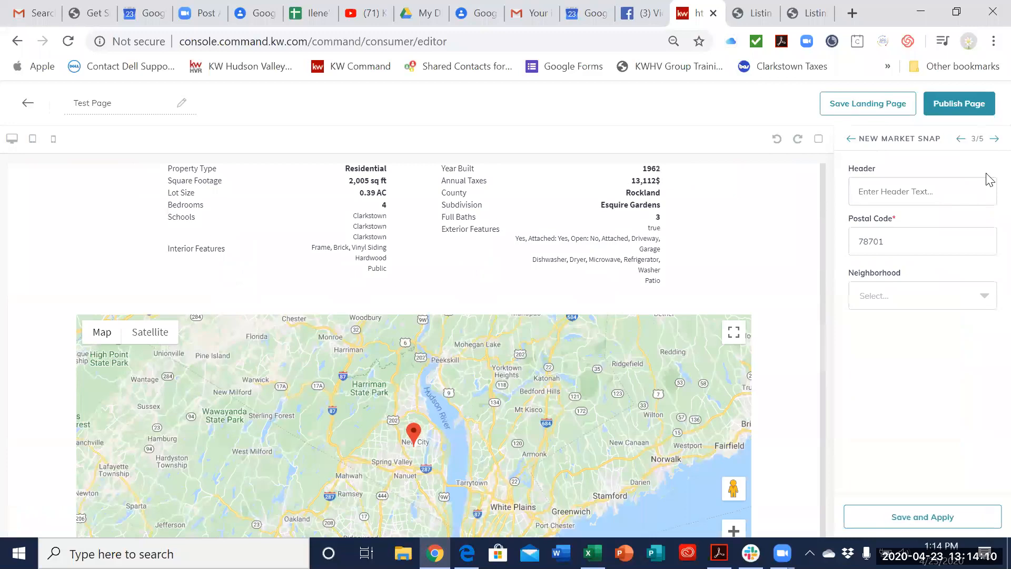
{"action": "type", "text": "Clarkstow"}
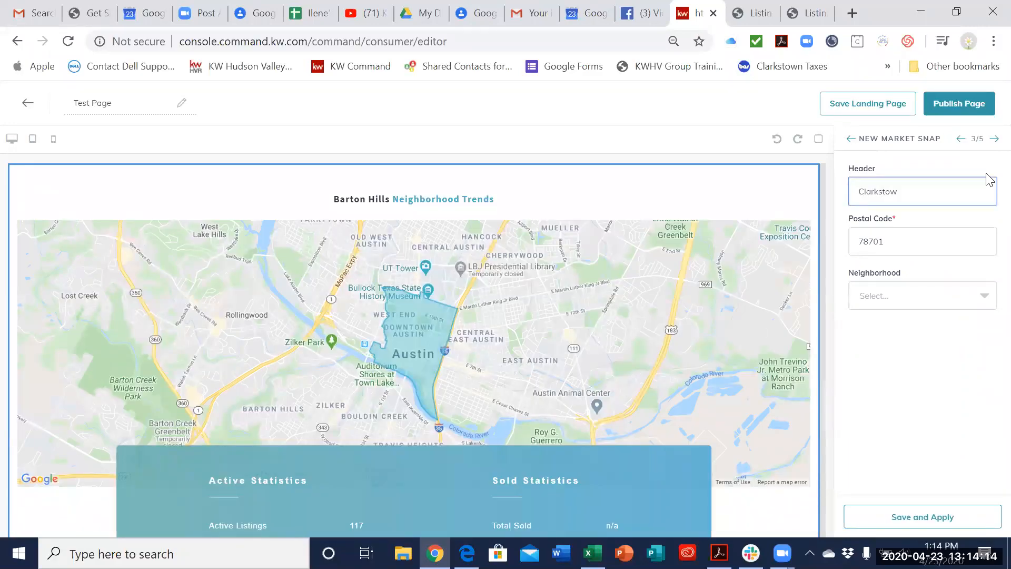
{"action": "type", "text": "n"}
Step: Set the market snap's postal code to 10956 and its neighborhood to New City
{"action": "left_click", "coordinate": [921, 236]}
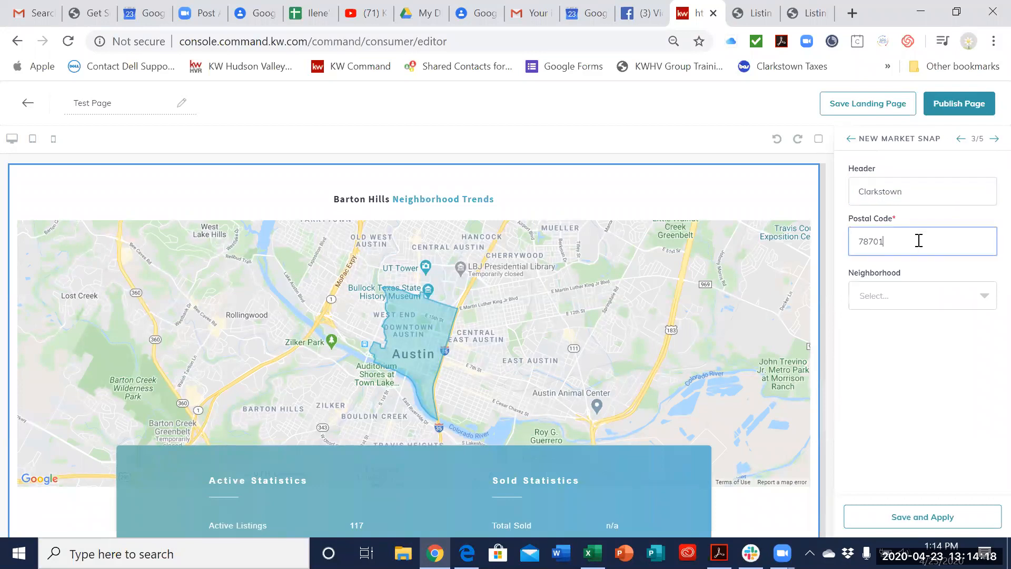
{"action": "key", "text": "BackSpace"}
{"action": "key", "text": "BackSpace"}
{"action": "key", "text": "BackSpace"}
{"action": "key", "text": "BackSpace"}
{"action": "type", "text": "10956"}
{"action": "left_click", "coordinate": [895, 303]}
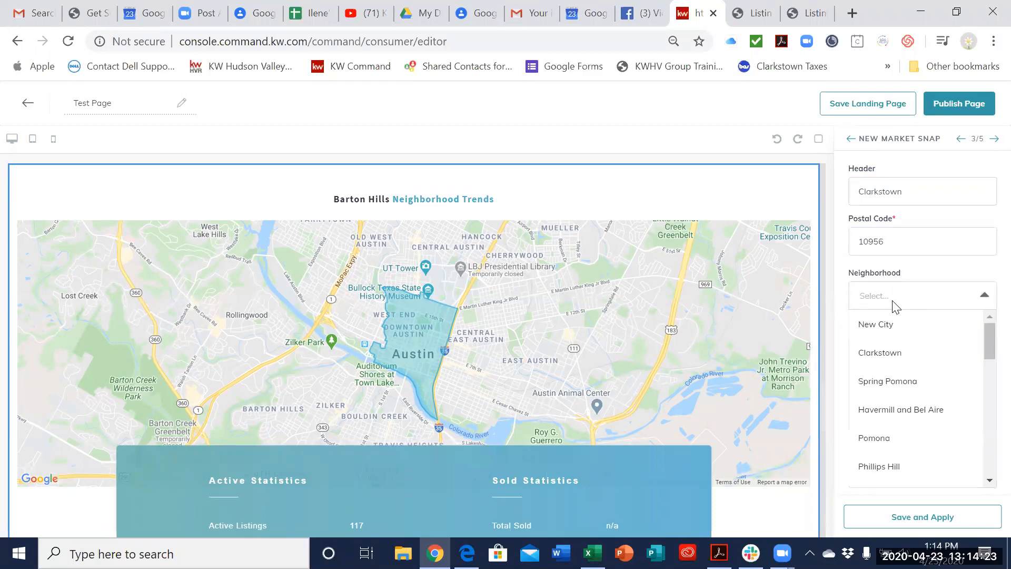
{"action": "left_click", "coordinate": [897, 328]}
Step: Replace the market snap's header with New City and apply the widget settings
{"action": "left_click_drag", "start_coordinate": [911, 194], "coordinate": [828, 189]}
{"action": "type", "text": "New City"}
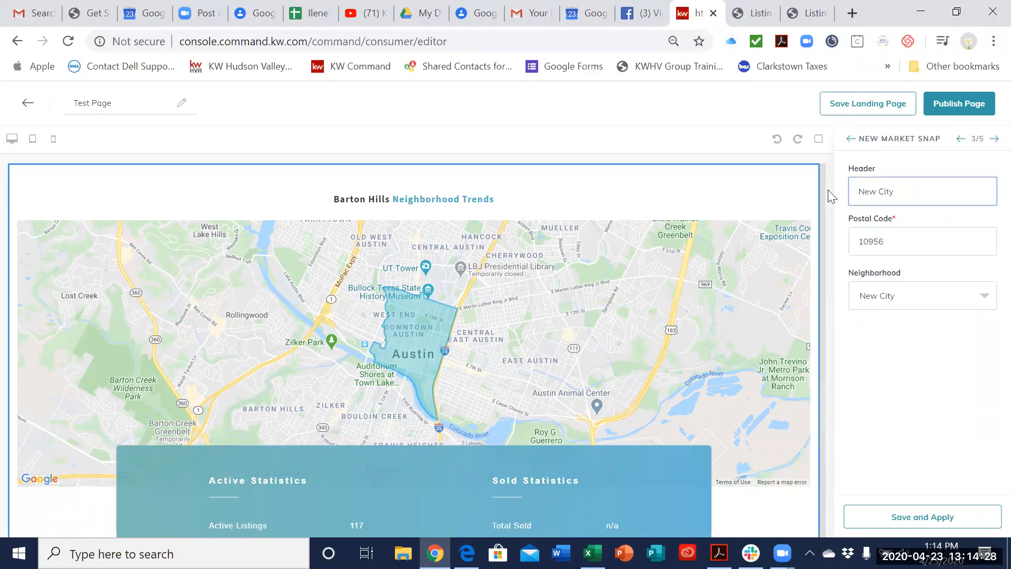
{"action": "left_click", "coordinate": [930, 519]}
Step: Look through the page preview, examining the property map, the New City neighborhood map and the market statistics
{"action": "scroll", "coordinate": [642, 400], "scroll_direction": "down", "scroll_amount": 15}
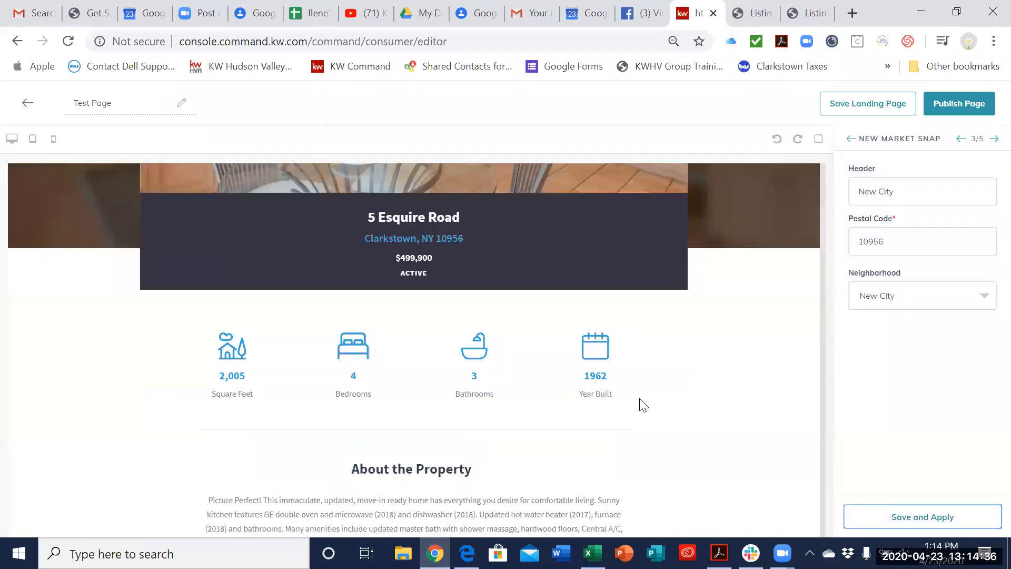
{"action": "scroll", "coordinate": [639, 399], "scroll_direction": "down", "scroll_amount": 12}
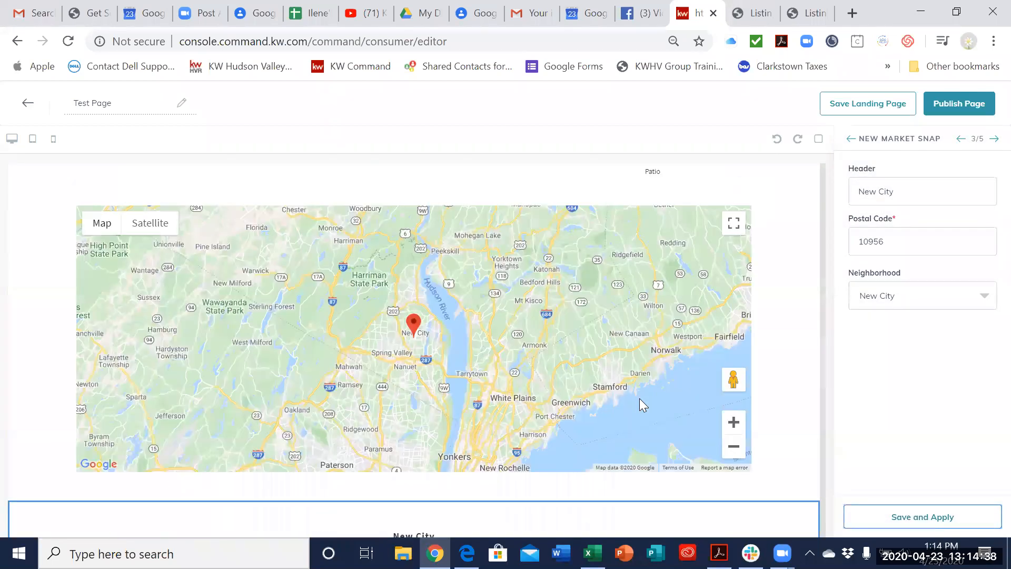
{"action": "scroll", "coordinate": [606, 403], "scroll_direction": "down", "scroll_amount": 2}
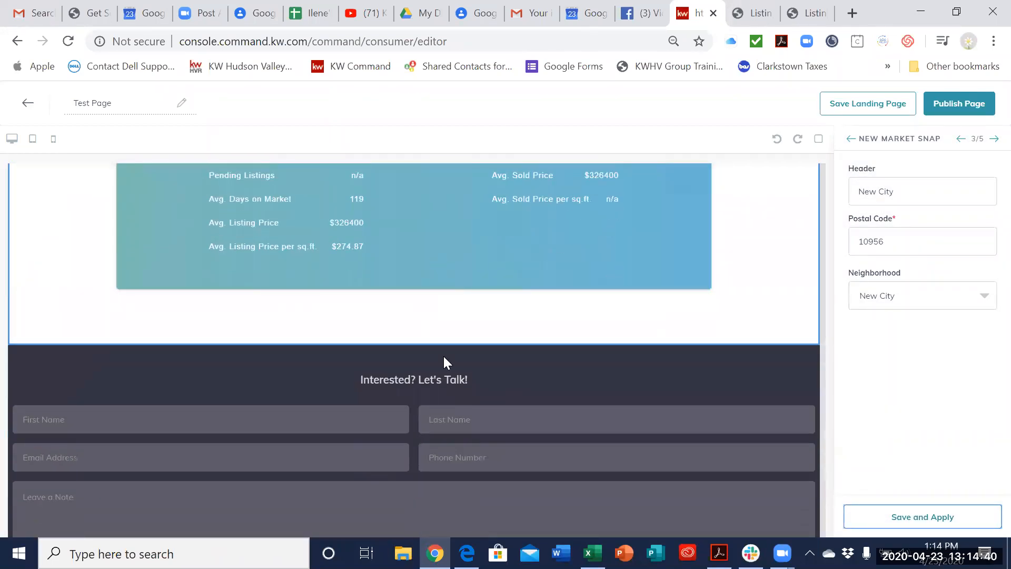
{"action": "scroll", "coordinate": [443, 357], "scroll_direction": "up", "scroll_amount": 2}
{"action": "scroll", "coordinate": [360, 313], "scroll_direction": "up", "scroll_amount": 5}
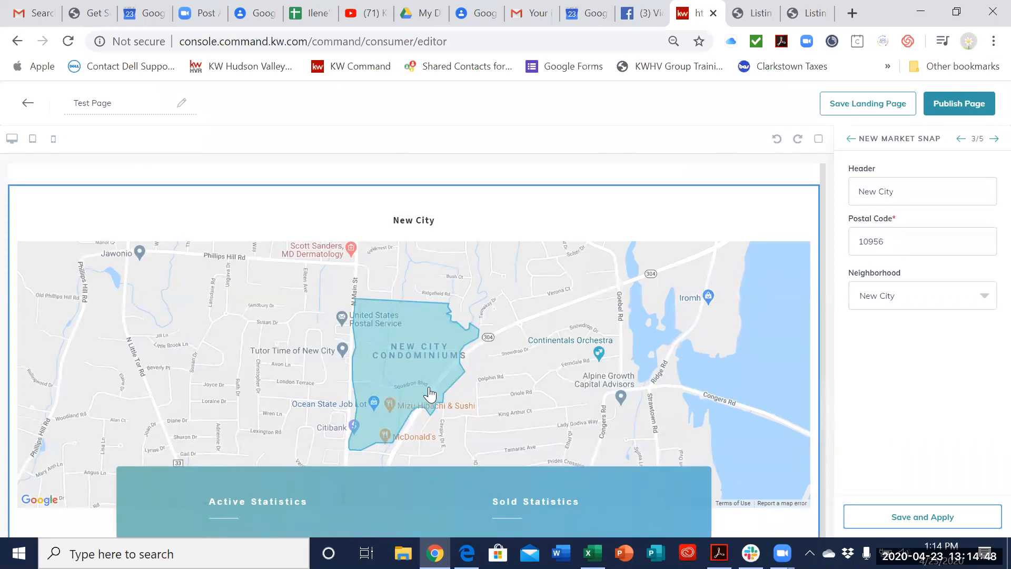
{"action": "scroll", "coordinate": [407, 424], "scroll_direction": "down", "scroll_amount": 1}
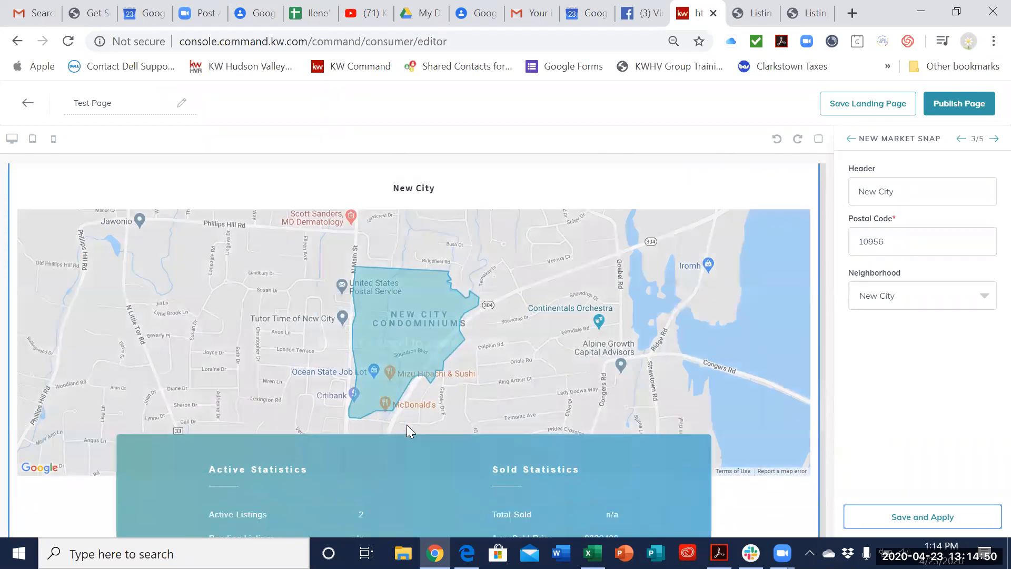
{"action": "scroll", "coordinate": [406, 425], "scroll_direction": "down", "scroll_amount": 2}
{"action": "scroll", "coordinate": [687, 326], "scroll_direction": "up", "scroll_amount": 2}
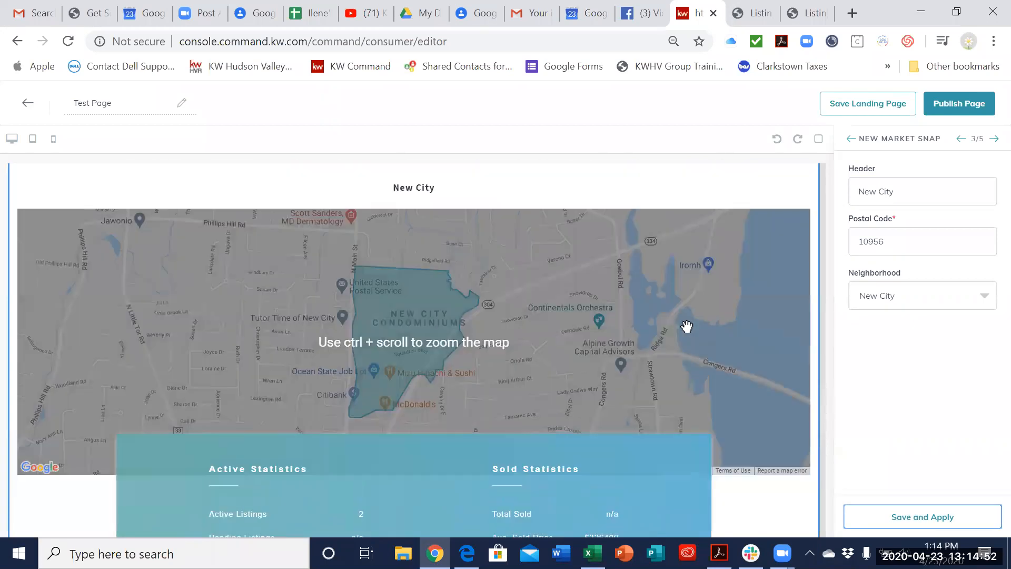
{"action": "scroll", "coordinate": [705, 309], "scroll_direction": "up", "scroll_amount": 6}
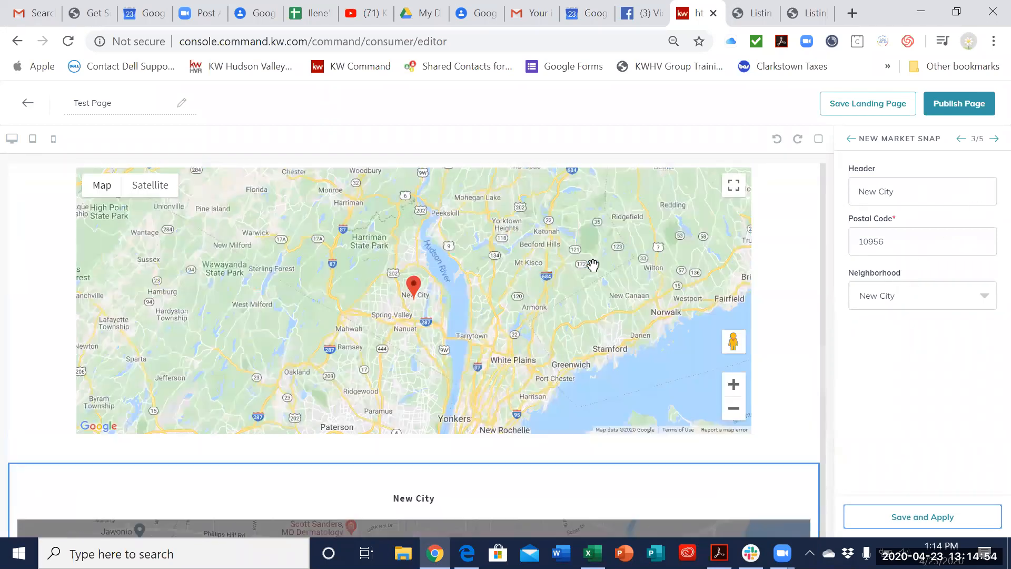
{"action": "scroll", "coordinate": [630, 264], "scroll_direction": "up", "scroll_amount": 1}
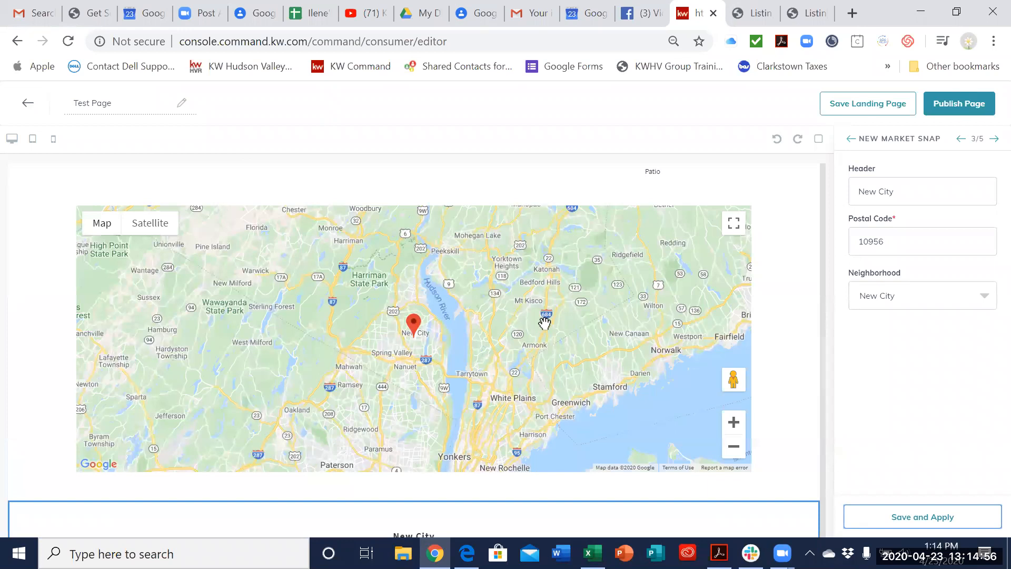
{"action": "scroll", "coordinate": [551, 419], "scroll_direction": "down", "scroll_amount": 9}
{"action": "scroll", "coordinate": [521, 300], "scroll_direction": "up", "scroll_amount": 2}
{"action": "scroll", "coordinate": [641, 375], "scroll_direction": "up", "scroll_amount": 3}
{"action": "scroll", "coordinate": [527, 232], "scroll_direction": "down", "scroll_amount": 6}
{"action": "scroll", "coordinate": [482, 239], "scroll_direction": "up", "scroll_amount": 2}
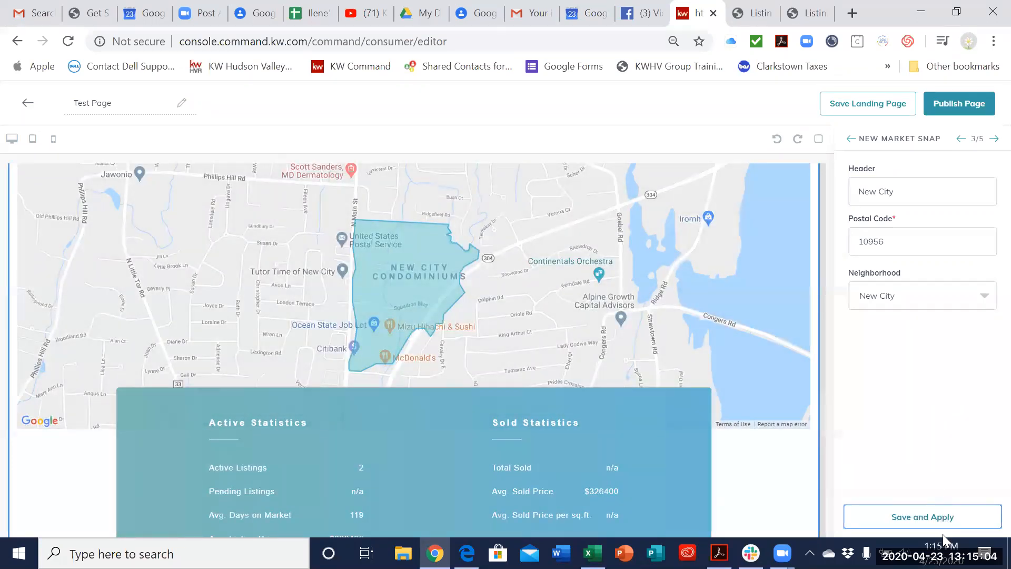
Step: Apply the market snap settings once more and go on to the Lead Form widget's settings
{"action": "left_click", "coordinate": [941, 520]}
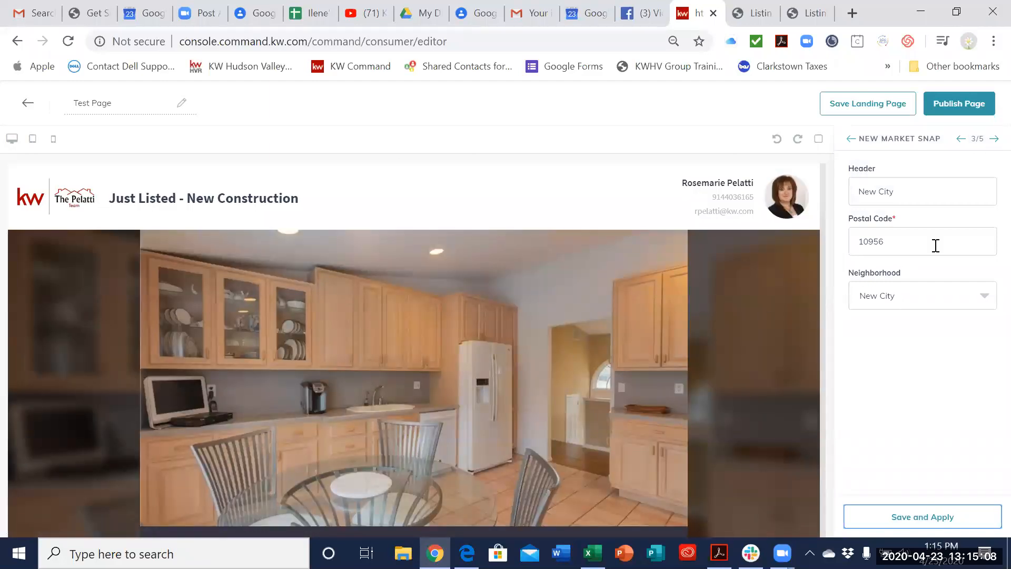
{"action": "left_click", "coordinate": [995, 139]}
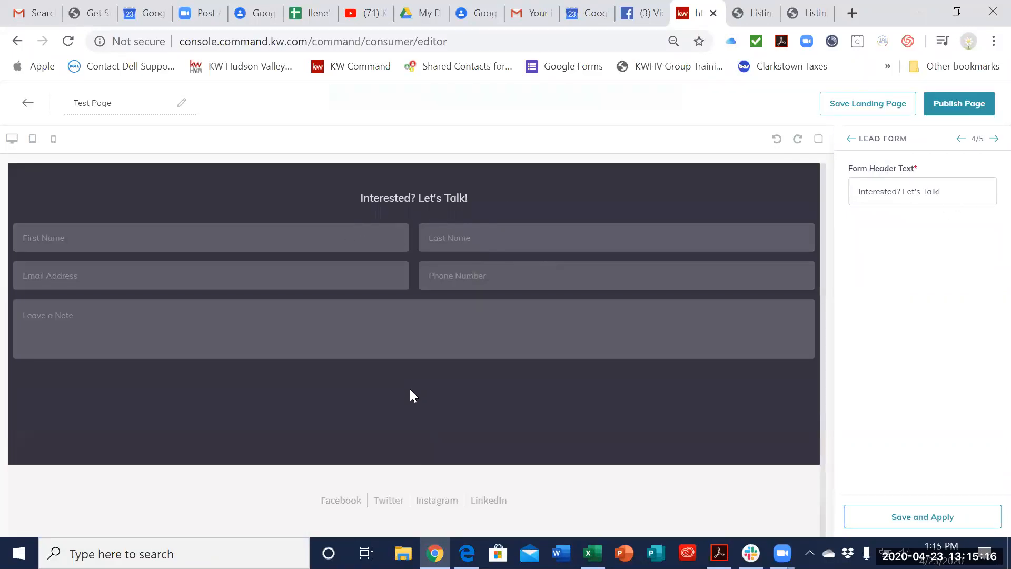
{"action": "key", "text": "XF86AudioRaiseVolume"}
{"action": "key", "text": "XF86AudioRaiseVolume"}
{"action": "key", "text": "XF86AudioRaiseVolume"}
{"action": "key", "text": "XF86AudioRaiseVolume"}
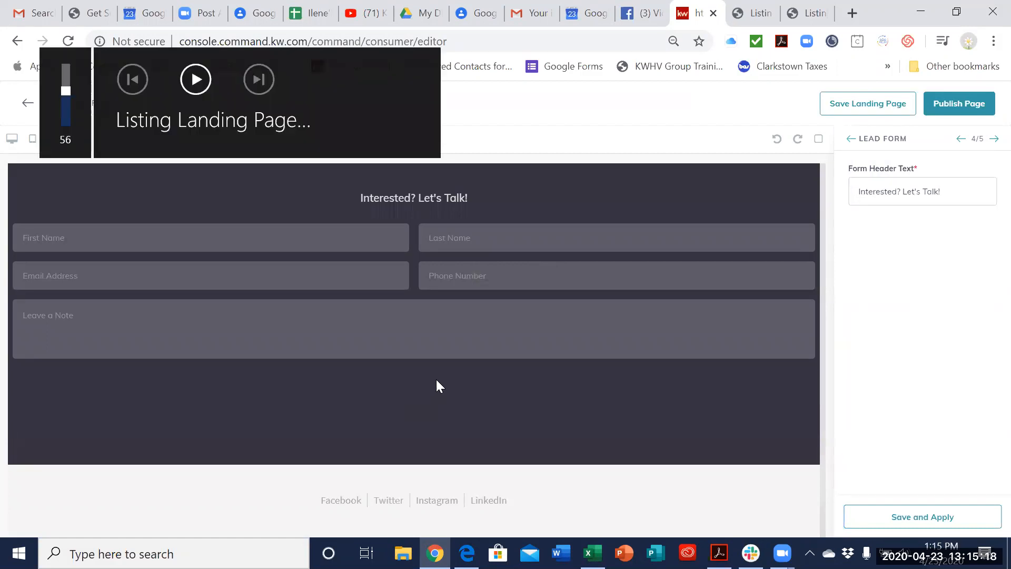
{"action": "scroll", "coordinate": [591, 335], "scroll_direction": "up", "scroll_amount": 1}
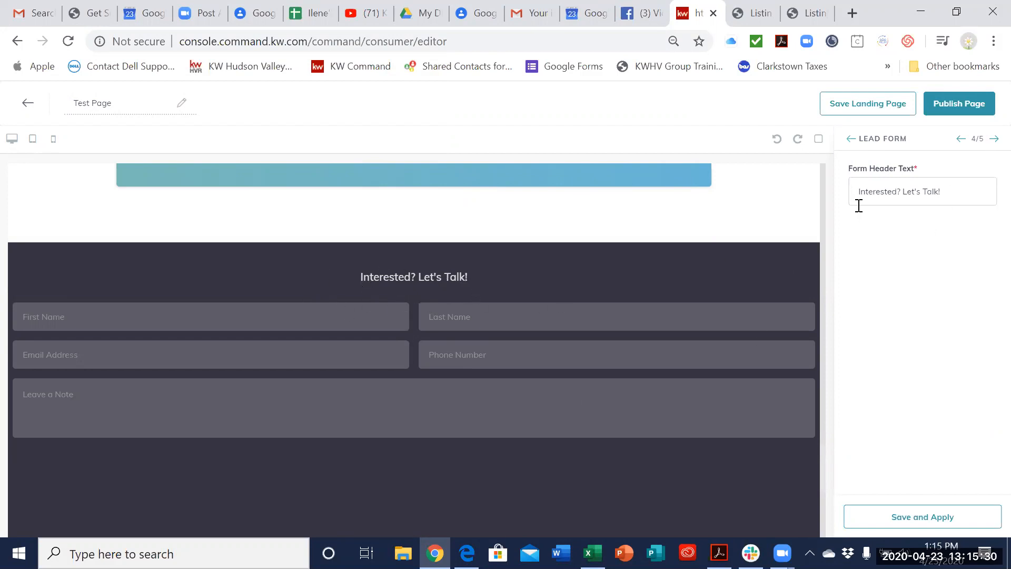
Step: Set the lead form's header text to "Let me know if you have any questions." and apply it
{"action": "left_click", "coordinate": [949, 191]}
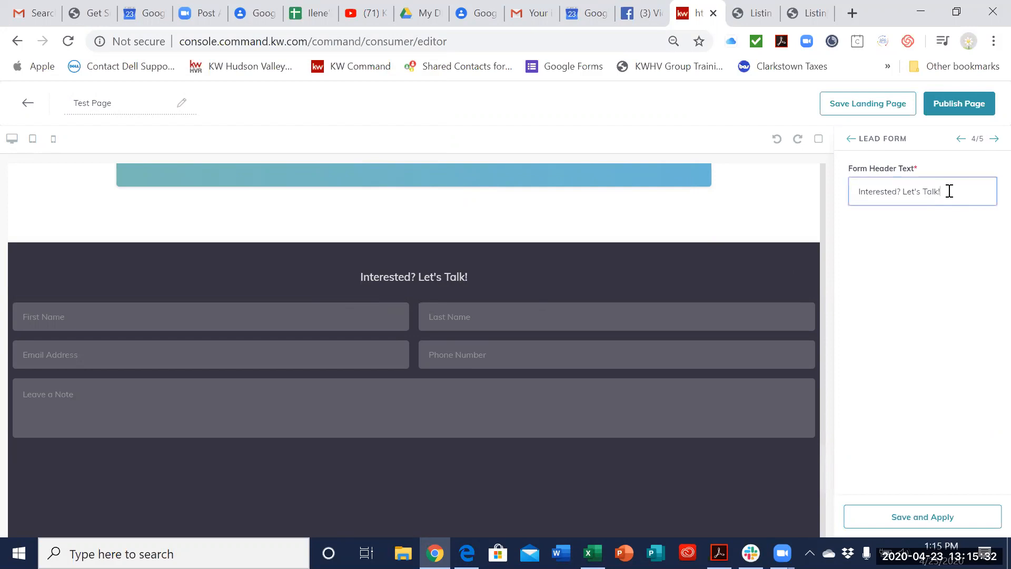
{"action": "key", "text": "BackSpace"}
{"action": "key", "text": "BackSpace"}
{"action": "key", "text": "BackSpace"}
{"action": "key", "text": "BackSpace"}
{"action": "key", "text": "BackSpace"}
{"action": "key", "text": "BackSpace"}
{"action": "key", "text": "BackSpace"}
{"action": "key", "text": "BackSpace"}
{"action": "key", "text": "BackSpace"}
{"action": "key", "text": "BackSpace"}
{"action": "key", "text": "BackSpace"}
{"action": "key", "text": "BackSpace"}
{"action": "key", "text": "BackSpace"}
{"action": "key", "text": "BackSpace"}
{"action": "key", "text": "BackSpace"}
{"action": "key", "text": "BackSpace"}
{"action": "key", "text": "BackSpace"}
{"action": "key", "text": "BackSpace"}
{"action": "key", "text": "BackSpace"}
{"action": "key", "text": "BackSpace"}
{"action": "type", "text": "Let me know if you have any questions."}
{"action": "left_click", "coordinate": [938, 519]}
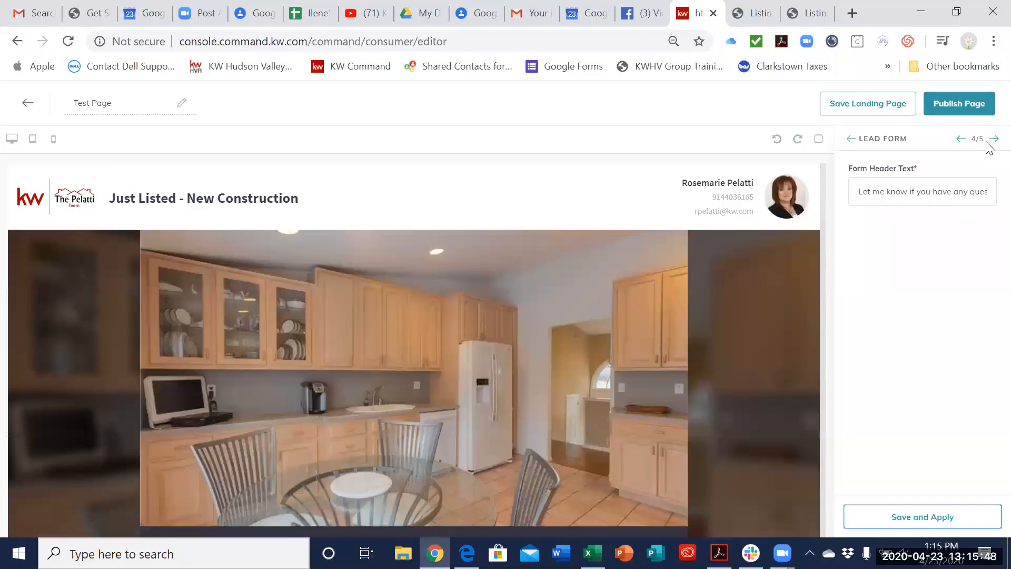
Step: Go on to the Legal Footer widget, check its social links and logo, apply it and look over the page
{"action": "left_click", "coordinate": [993, 140]}
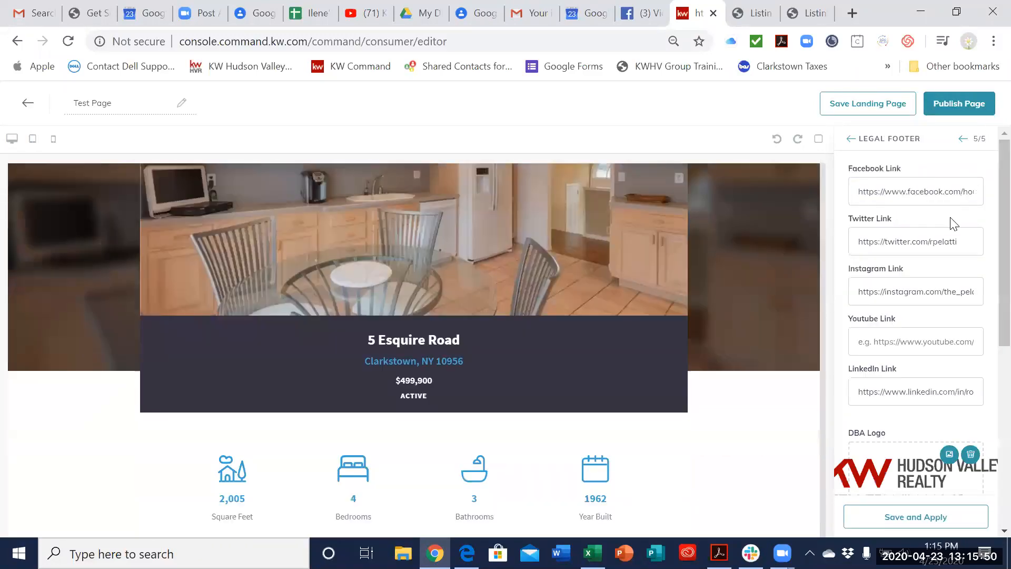
{"action": "scroll", "coordinate": [658, 358], "scroll_direction": "down", "scroll_amount": 1}
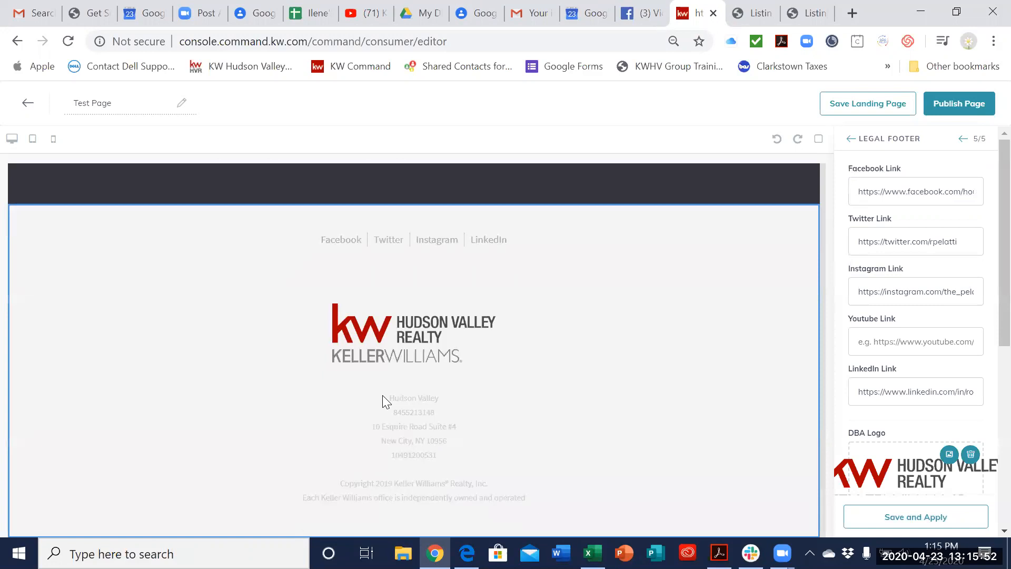
{"action": "left_click", "coordinate": [912, 520]}
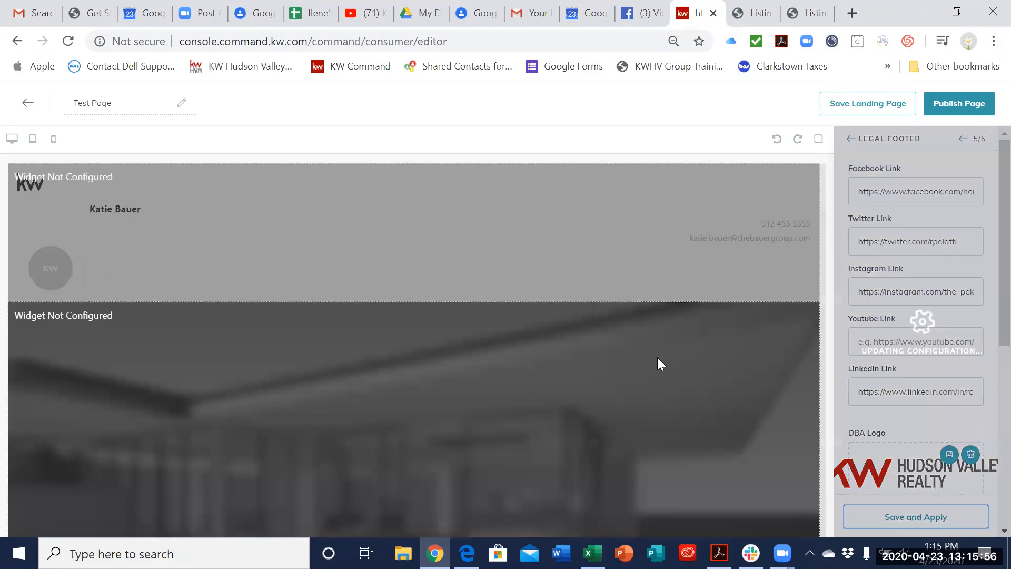
{"action": "scroll", "coordinate": [704, 387], "scroll_direction": "down", "scroll_amount": 12}
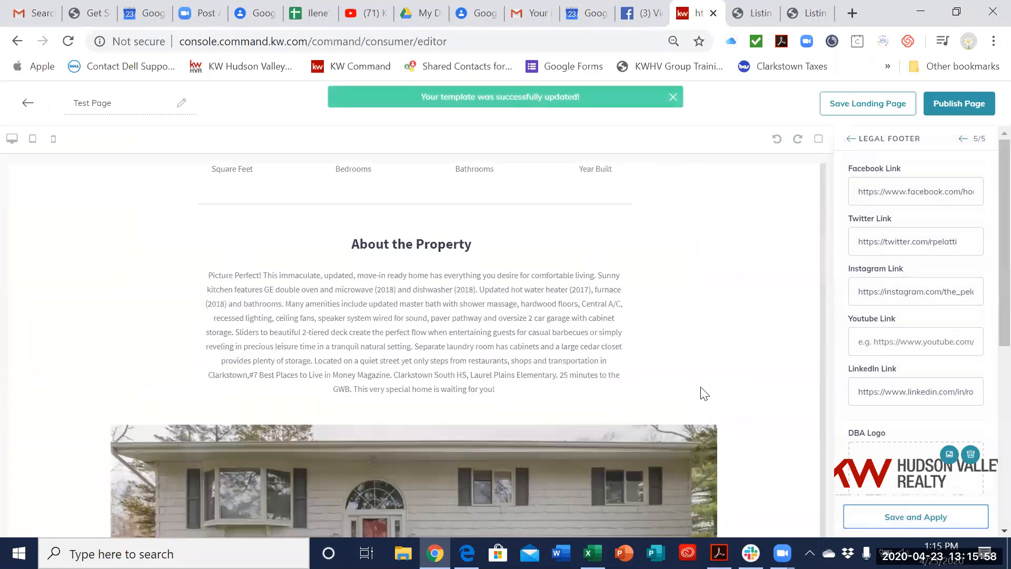
{"action": "scroll", "coordinate": [703, 393], "scroll_direction": "down", "scroll_amount": 3}
{"action": "scroll", "coordinate": [704, 394], "scroll_direction": "down", "scroll_amount": 15}
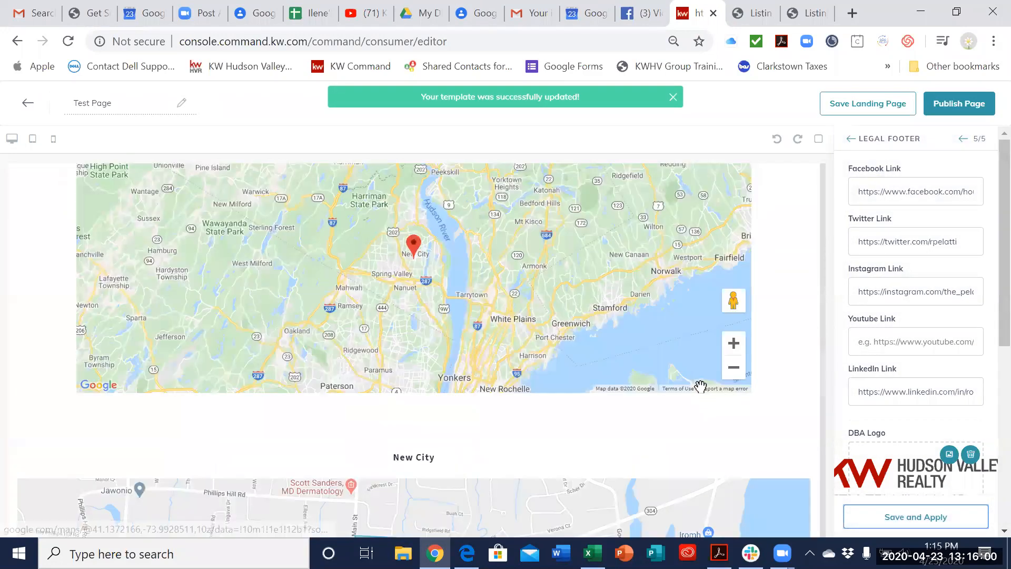
{"action": "scroll", "coordinate": [704, 394], "scroll_direction": "up", "scroll_amount": 13}
{"action": "scroll", "coordinate": [704, 393], "scroll_direction": "up", "scroll_amount": 10}
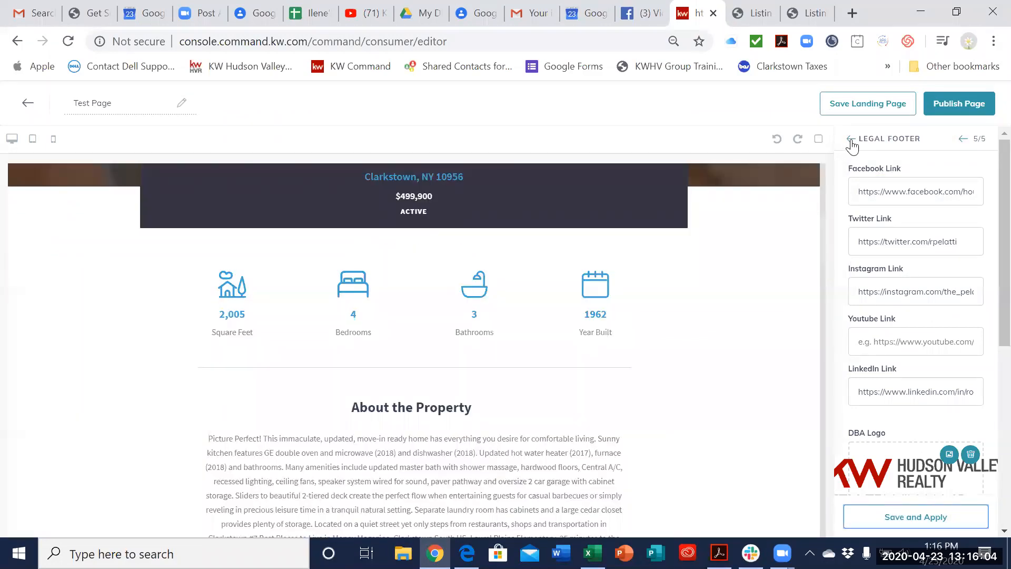
Step: Close the widget configuration to get back to the widget library and view the listing's Details & Features section
{"action": "left_click", "coordinate": [851, 140]}
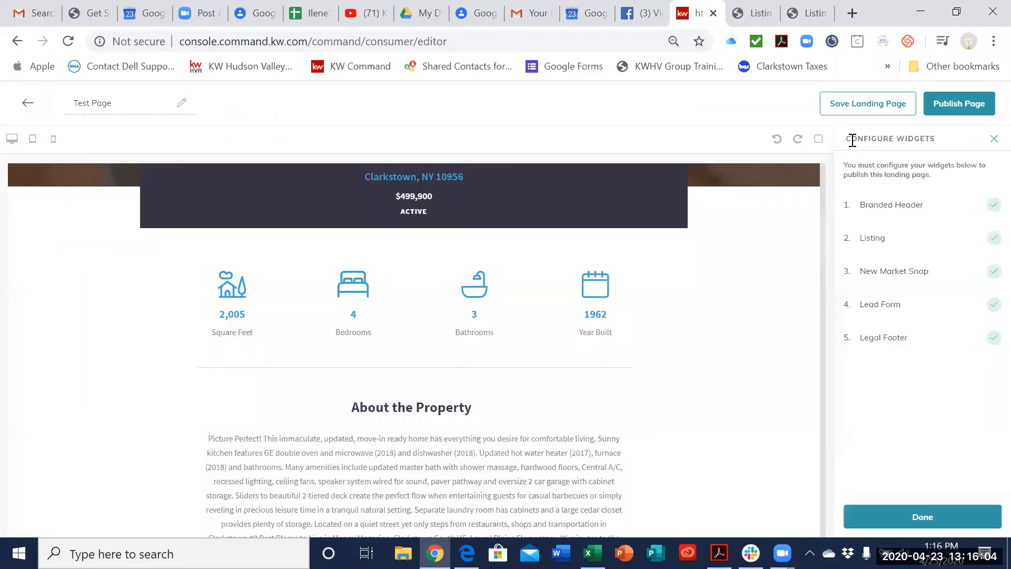
{"action": "left_click", "coordinate": [994, 139]}
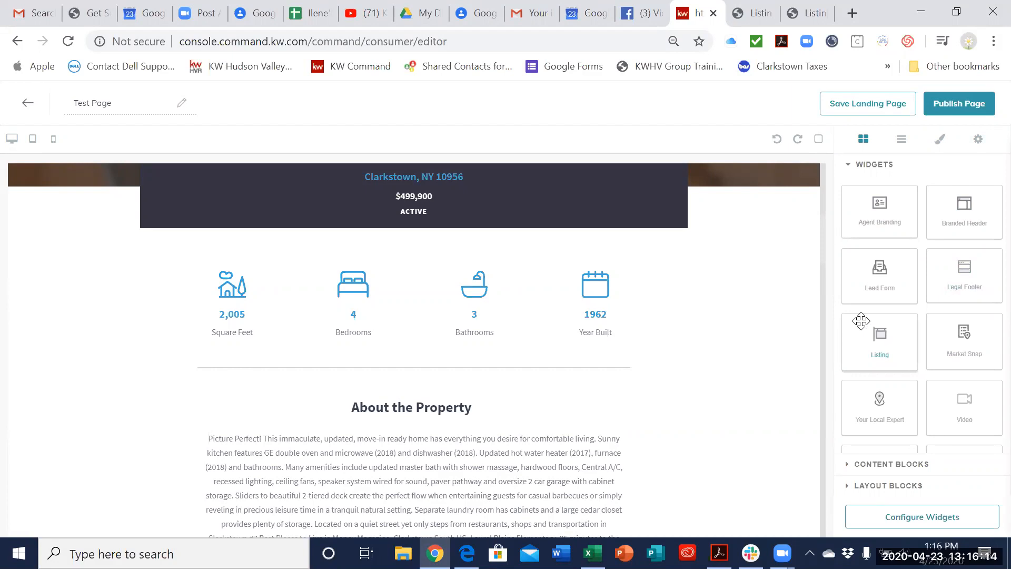
{"action": "scroll", "coordinate": [672, 397], "scroll_direction": "down", "scroll_amount": 10}
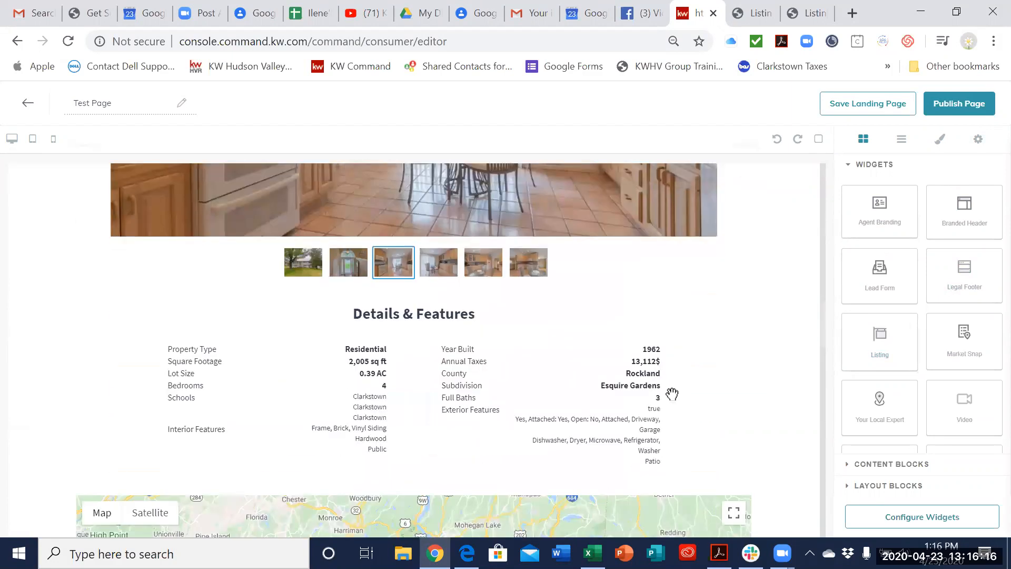
Step: Look over the page preview, including the property details, location map, New City market snap, lead form and legal footer
{"action": "scroll", "coordinate": [671, 394], "scroll_direction": "down", "scroll_amount": 10}
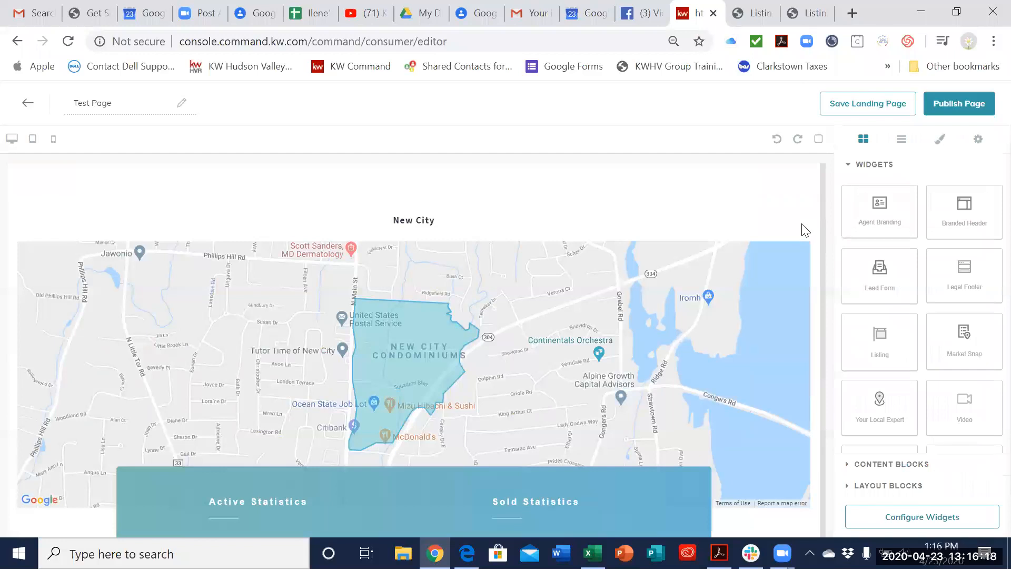
{"action": "scroll", "coordinate": [803, 232], "scroll_direction": "up", "scroll_amount": 5}
{"action": "scroll", "coordinate": [798, 234], "scroll_direction": "down", "scroll_amount": 3}
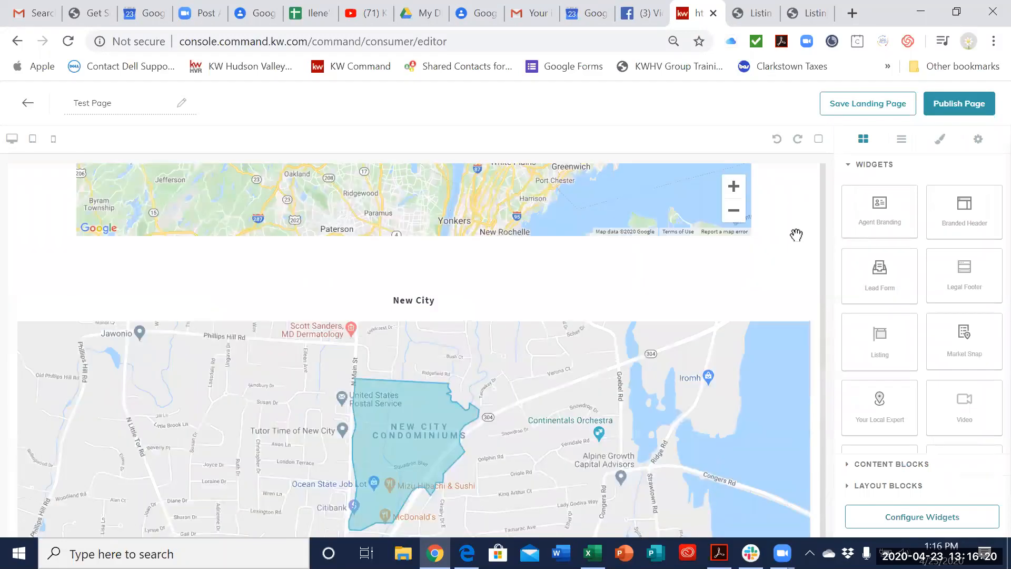
{"action": "scroll", "coordinate": [797, 235], "scroll_direction": "up", "scroll_amount": 5}
{"action": "scroll", "coordinate": [795, 239], "scroll_direction": "down", "scroll_amount": 10}
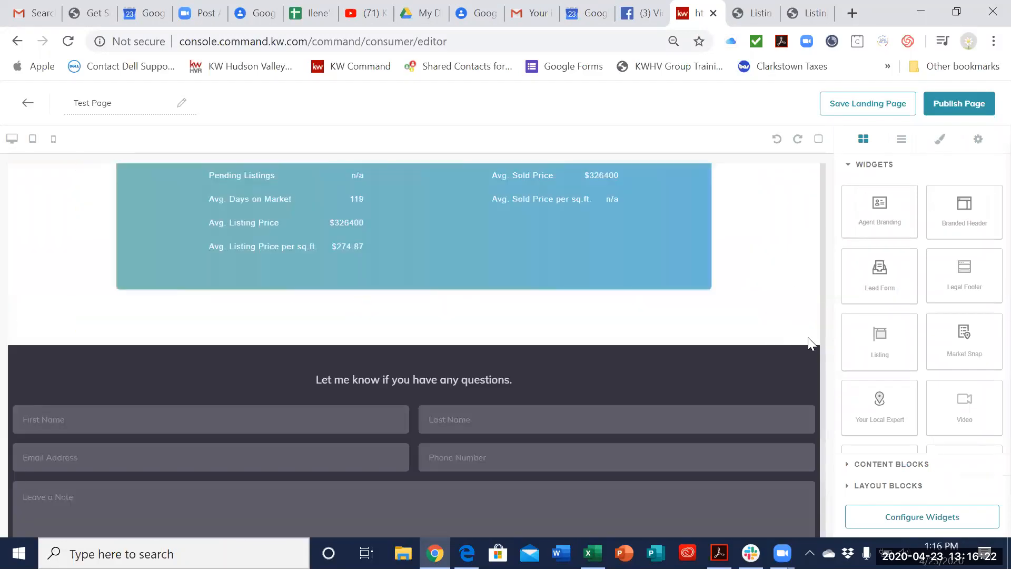
{"action": "scroll", "coordinate": [781, 305], "scroll_direction": "up", "scroll_amount": 5}
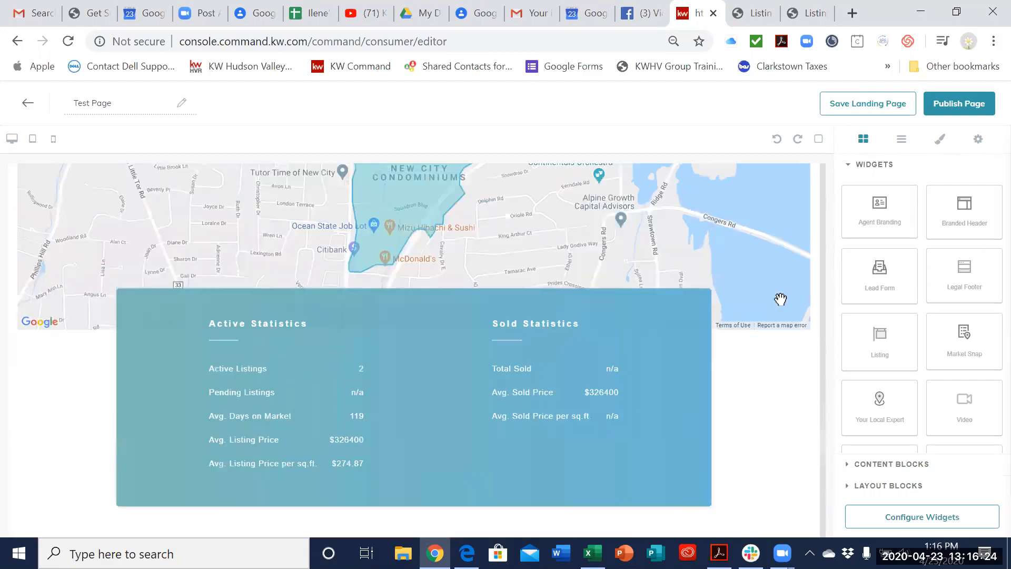
{"action": "scroll", "coordinate": [780, 299], "scroll_direction": "up", "scroll_amount": 3}
{"action": "scroll", "coordinate": [780, 299], "scroll_direction": "up", "scroll_amount": 5}
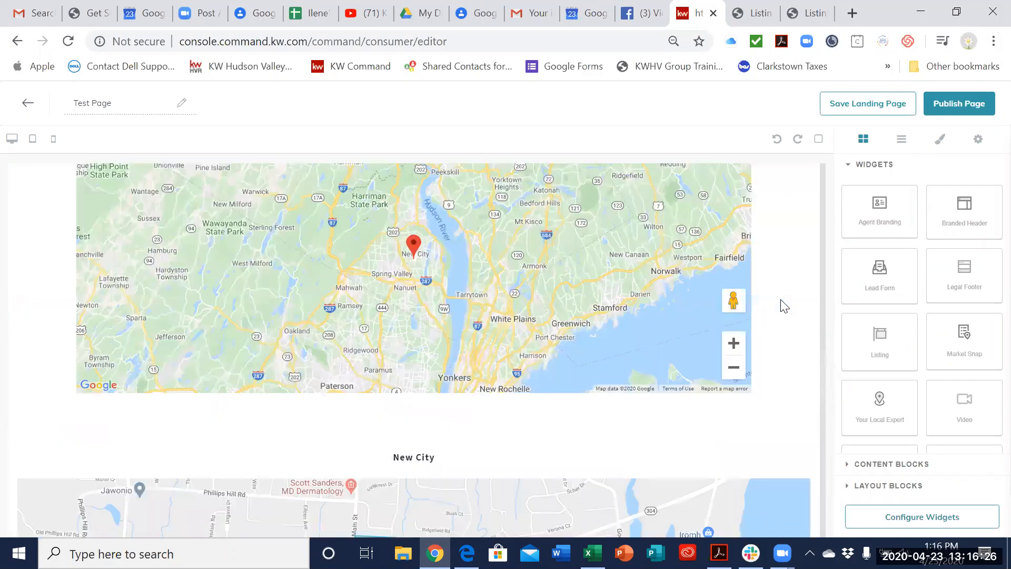
{"action": "scroll", "coordinate": [793, 379], "scroll_direction": "down", "scroll_amount": 2}
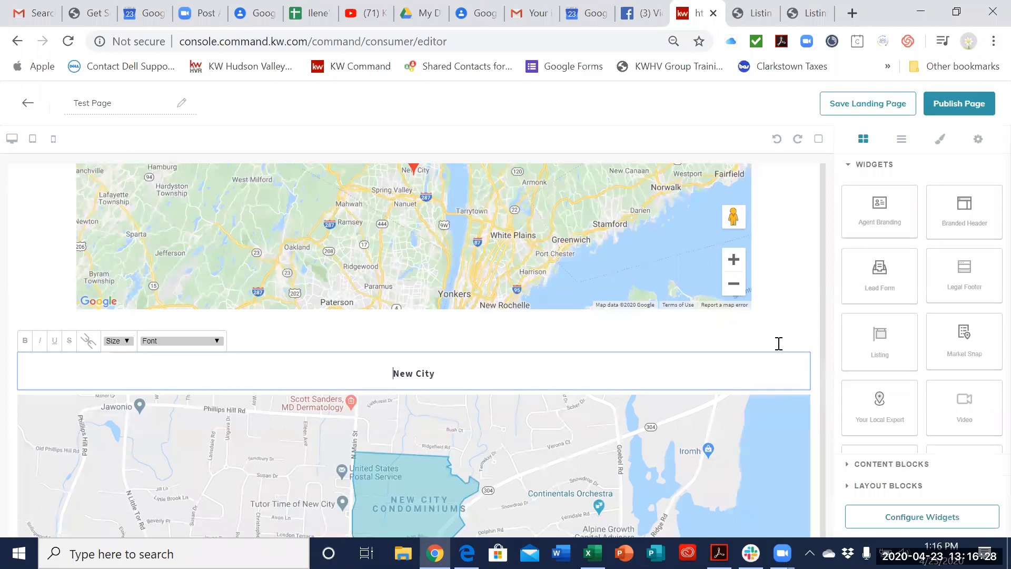
{"action": "scroll", "coordinate": [778, 337], "scroll_direction": "down", "scroll_amount": 10}
{"action": "scroll", "coordinate": [800, 456], "scroll_direction": "down", "scroll_amount": 5}
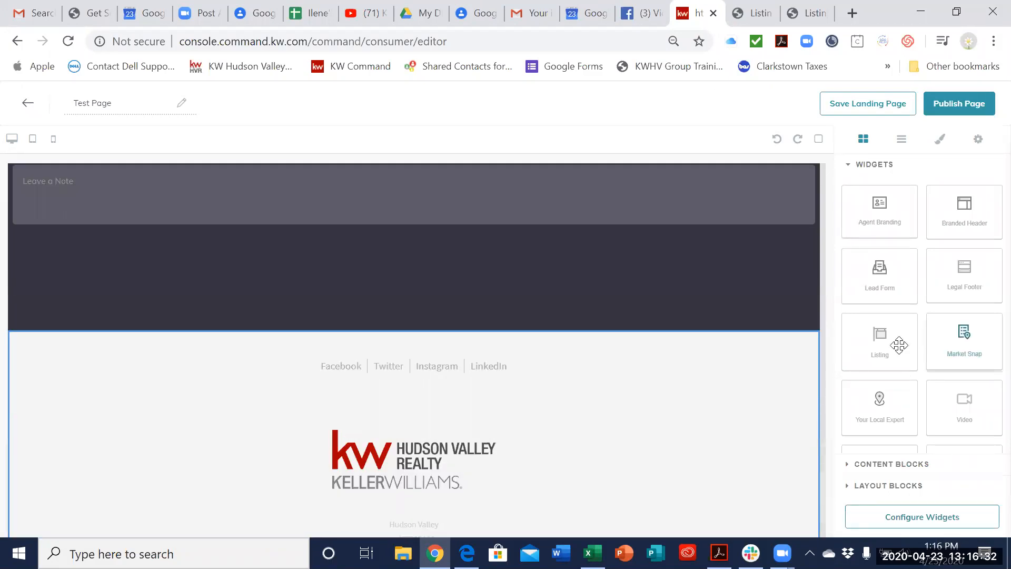
{"action": "scroll", "coordinate": [647, 302], "scroll_direction": "up", "scroll_amount": 10}
{"action": "scroll", "coordinate": [697, 340], "scroll_direction": "up", "scroll_amount": 10}
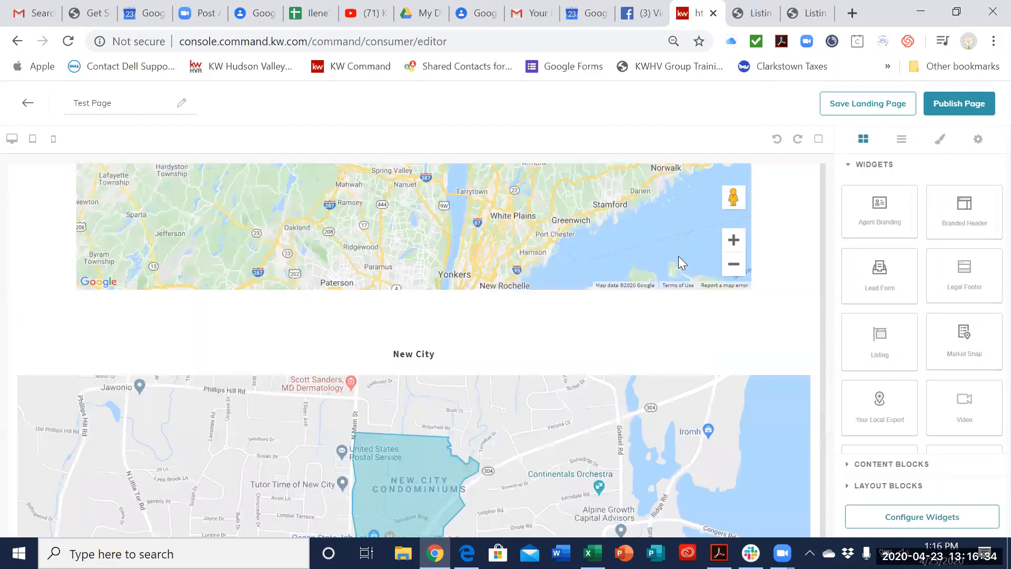
{"action": "scroll", "coordinate": [699, 304], "scroll_direction": "down", "scroll_amount": 15}
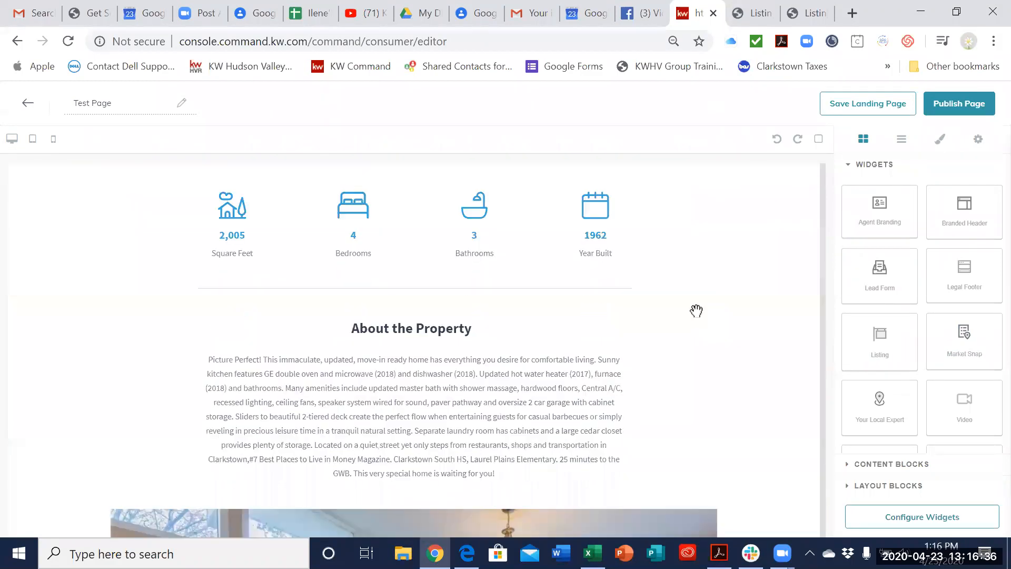
{"action": "scroll", "coordinate": [757, 243], "scroll_direction": "down", "scroll_amount": 8}
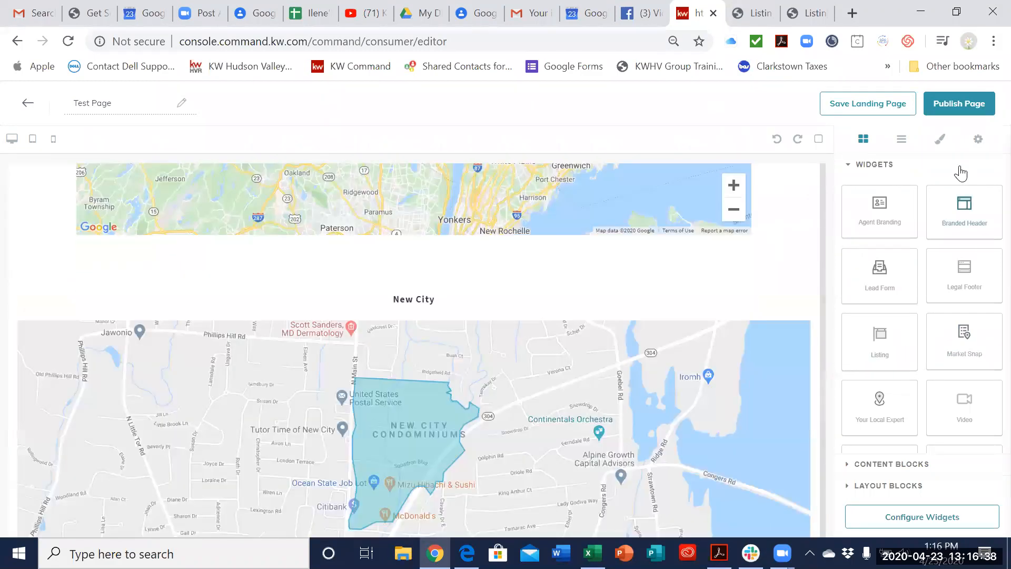
Step: Reopen the widget configuration and review the New Market Snap widget's header, postal code and neighborhood settings
{"action": "left_click", "coordinate": [923, 517]}
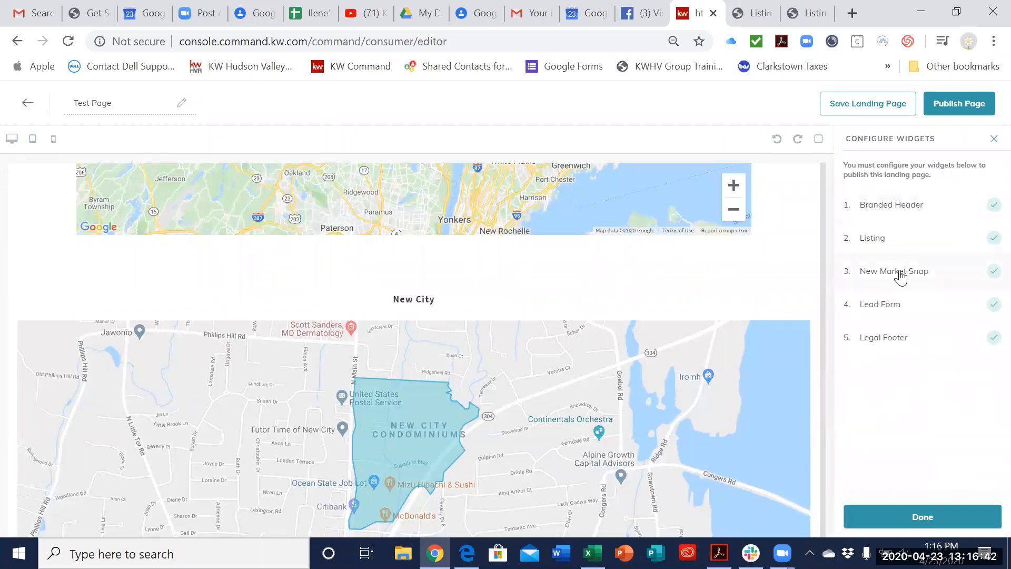
{"action": "left_click", "coordinate": [900, 272]}
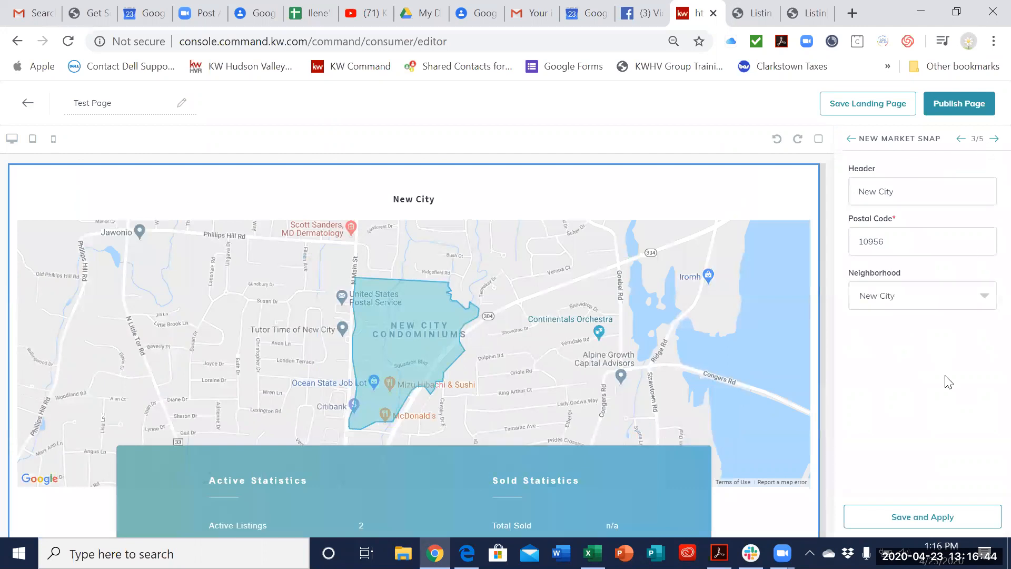
{"action": "left_click_drag", "start_coordinate": [923, 191], "coordinate": [833, 192]}
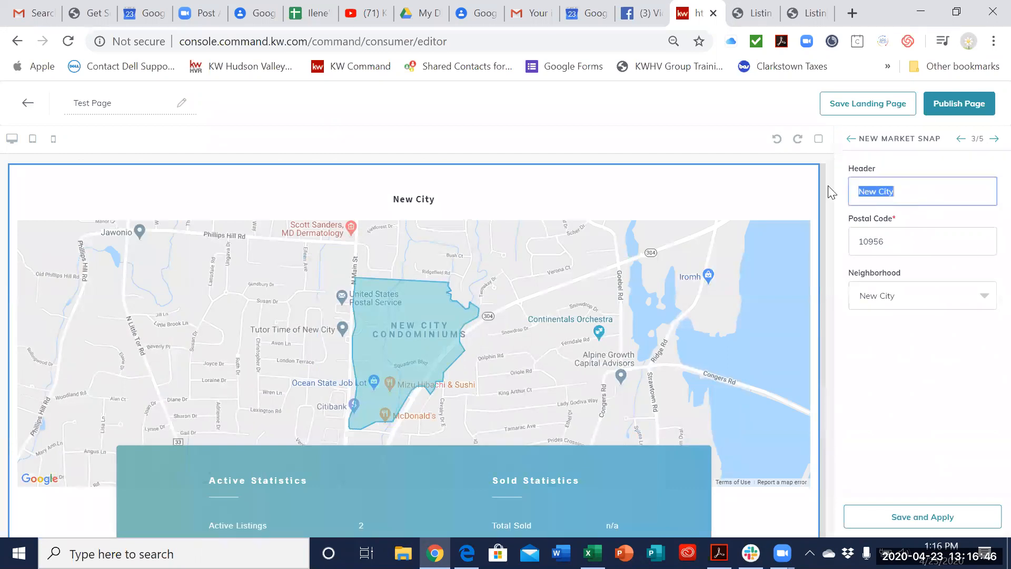
{"action": "left_click", "coordinate": [962, 174]}
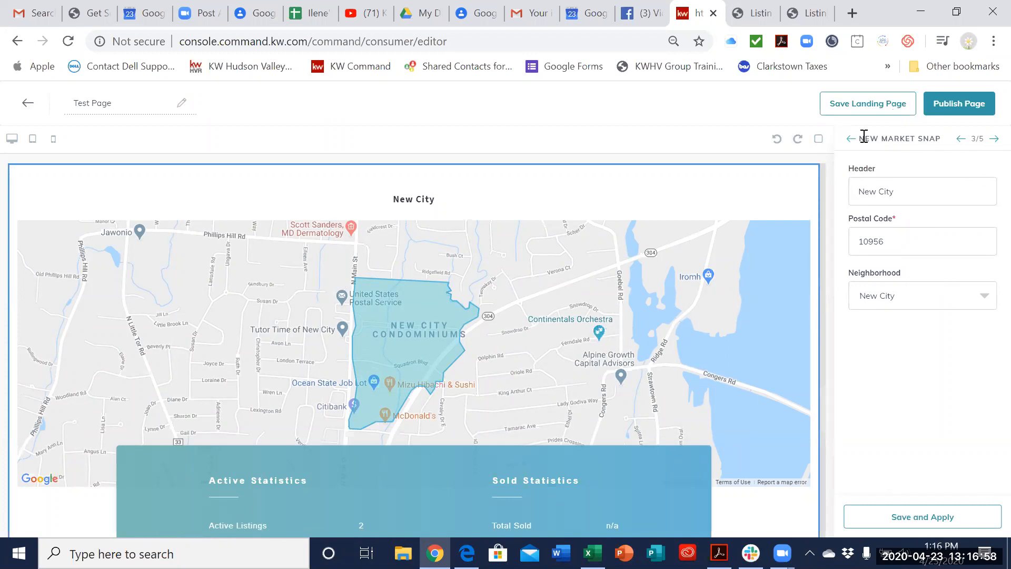
Step: Go back to the Listing widget's settings, check the page preview down to the legal footer, and apply the listing configuration
{"action": "left_click", "coordinate": [961, 138]}
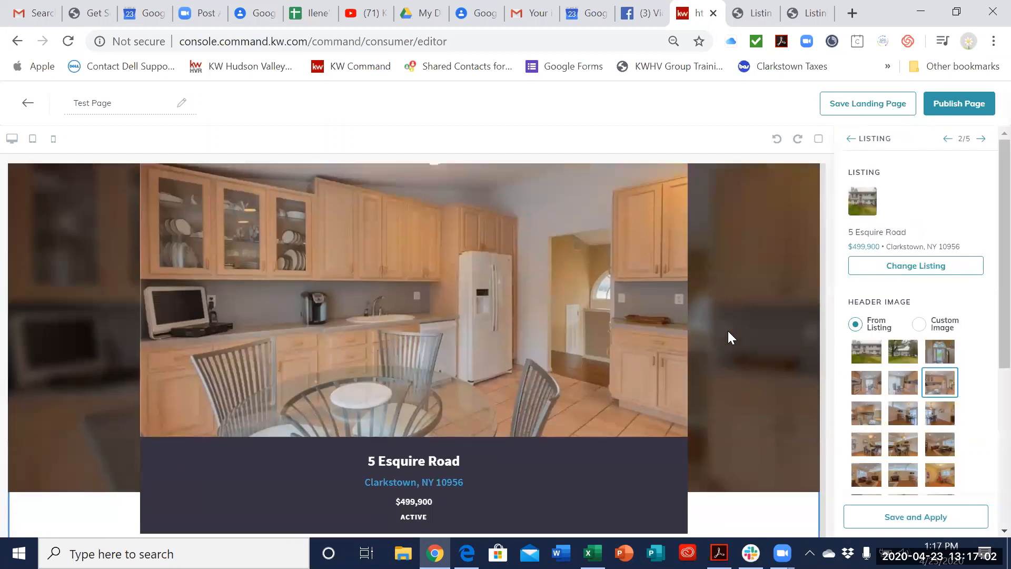
{"action": "scroll", "coordinate": [728, 331], "scroll_direction": "down", "scroll_amount": 7}
{"action": "scroll", "coordinate": [728, 332], "scroll_direction": "down", "scroll_amount": 15}
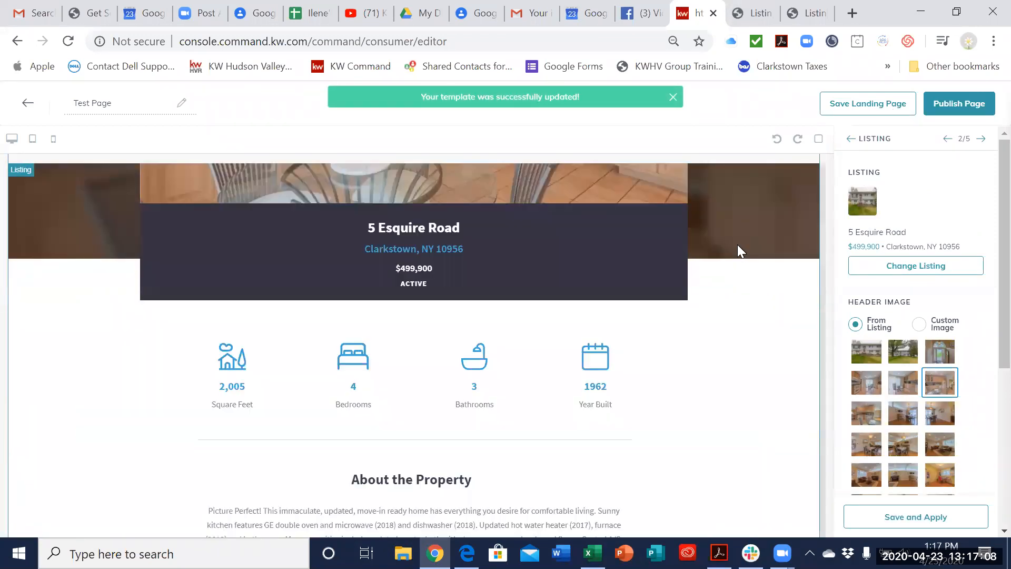
{"action": "scroll", "coordinate": [753, 290], "scroll_direction": "down", "scroll_amount": 20}
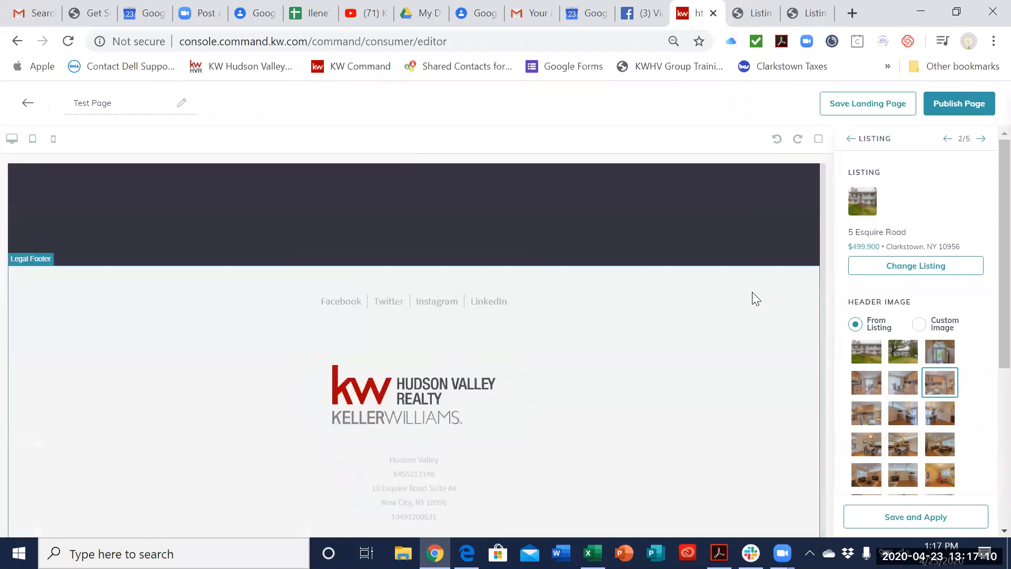
{"action": "scroll", "coordinate": [988, 302], "scroll_direction": "down", "scroll_amount": 5}
{"action": "scroll", "coordinate": [915, 158], "scroll_direction": "up", "scroll_amount": 5}
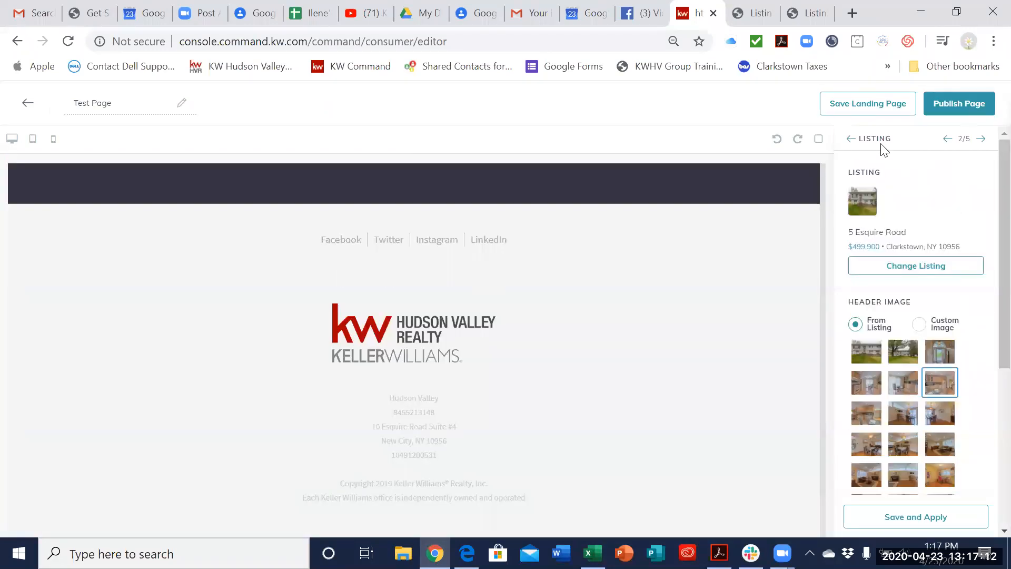
{"action": "left_click", "coordinate": [933, 517]}
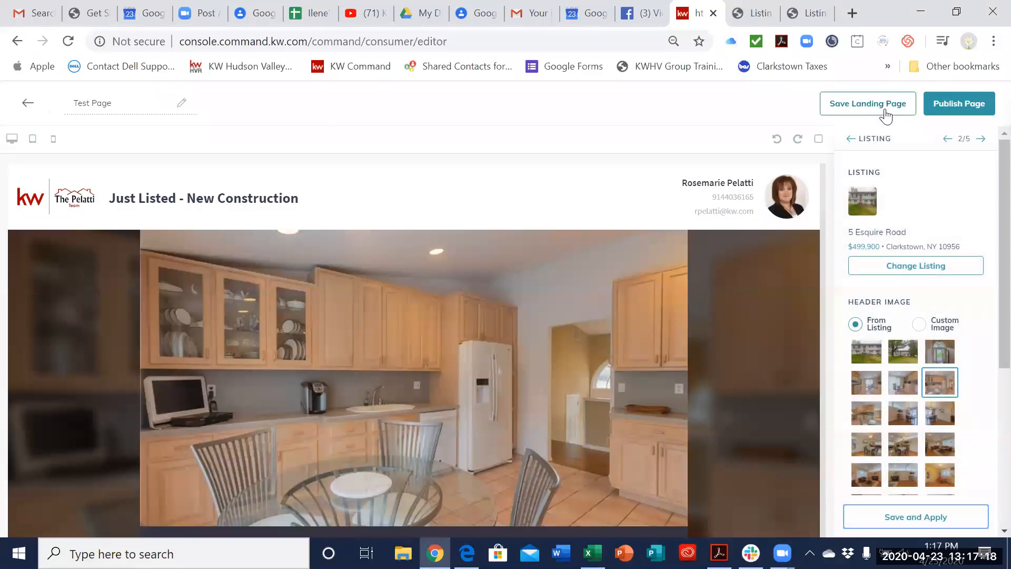
Step: Bring up the option to save the page as a draft, and publish it as a landing page visible to others
{"action": "left_click", "coordinate": [887, 108]}
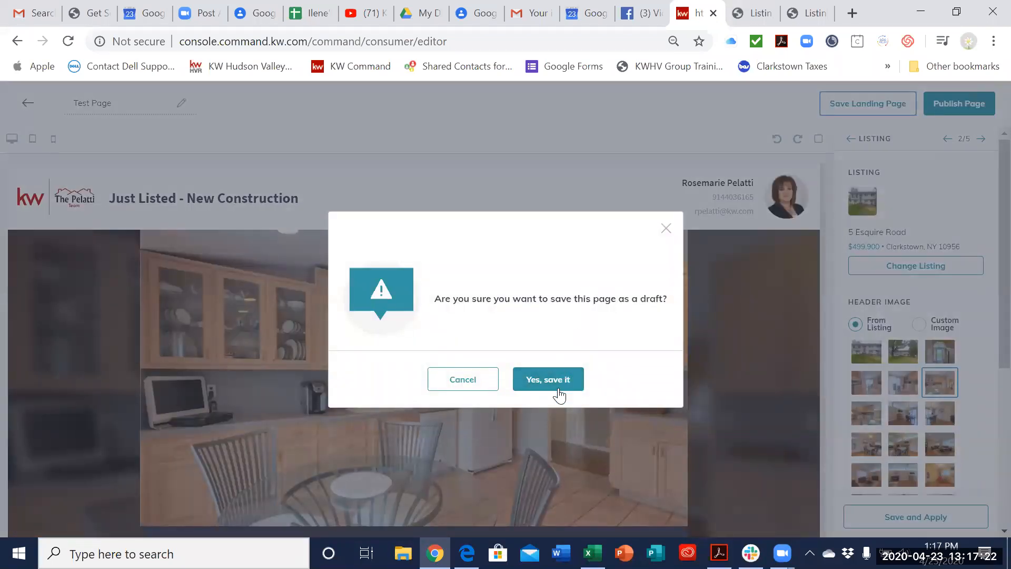
{"action": "left_click", "coordinate": [986, 101]}
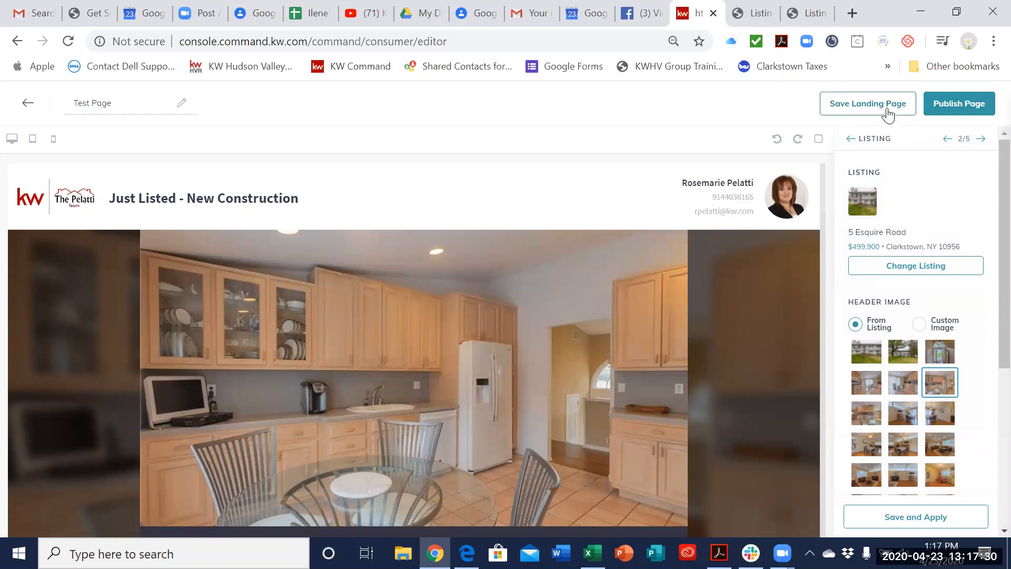
{"action": "left_click", "coordinate": [962, 110]}
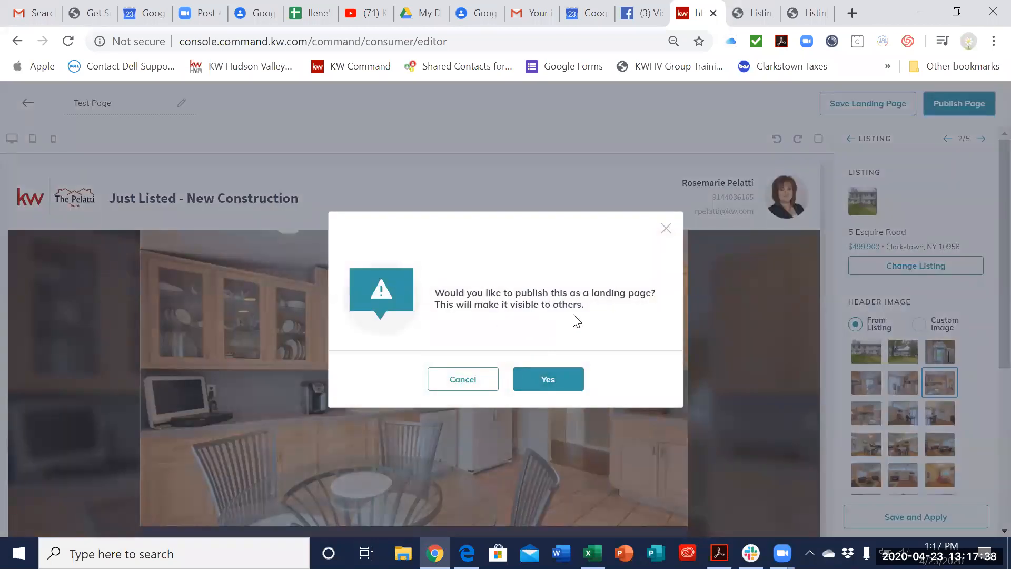
{"action": "left_click", "coordinate": [560, 382]}
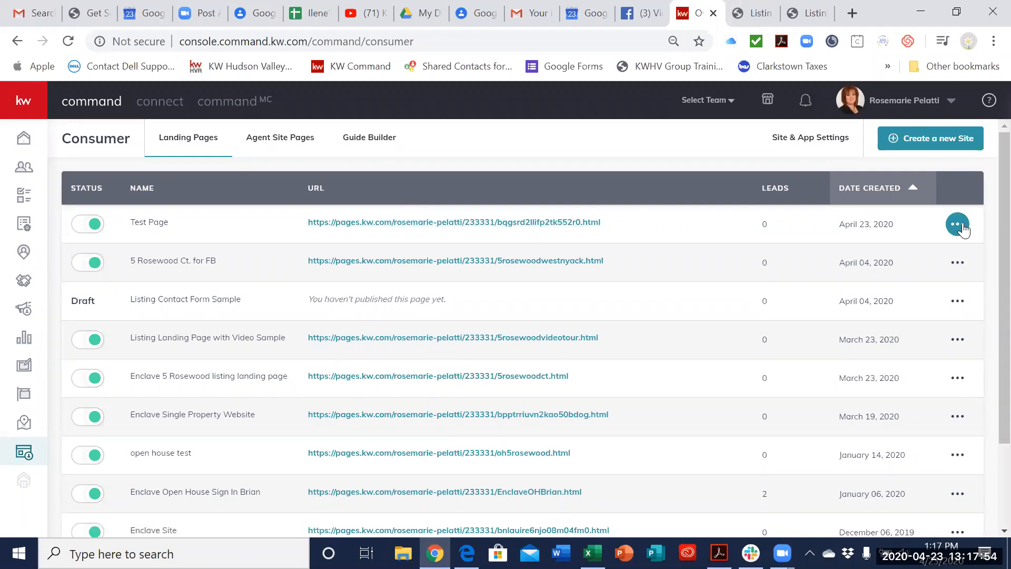
Step: Customize the published Test Page's URL so that it ends in "test-page"
{"action": "left_click", "coordinate": [960, 226]}
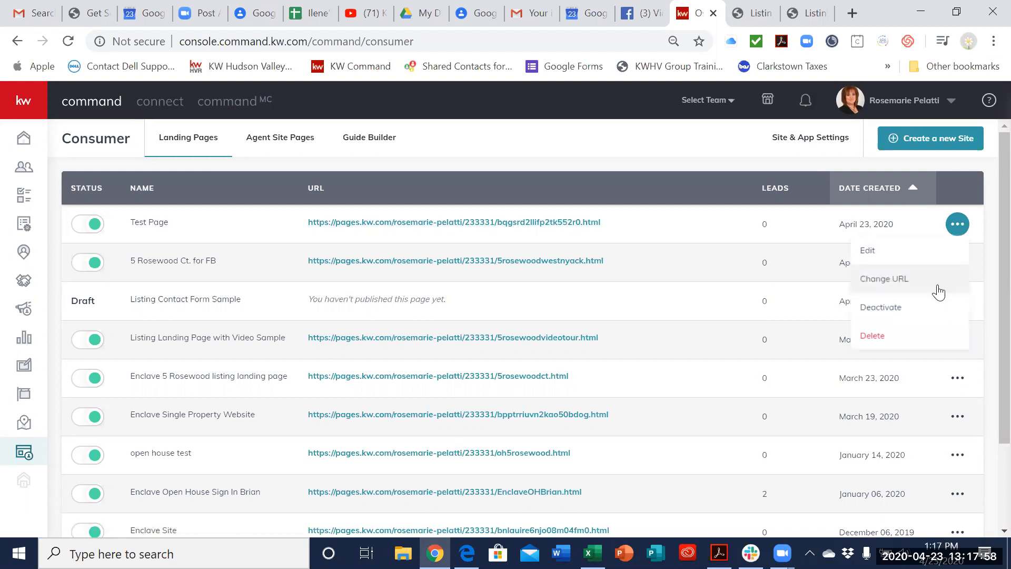
{"action": "left_click", "coordinate": [938, 287]}
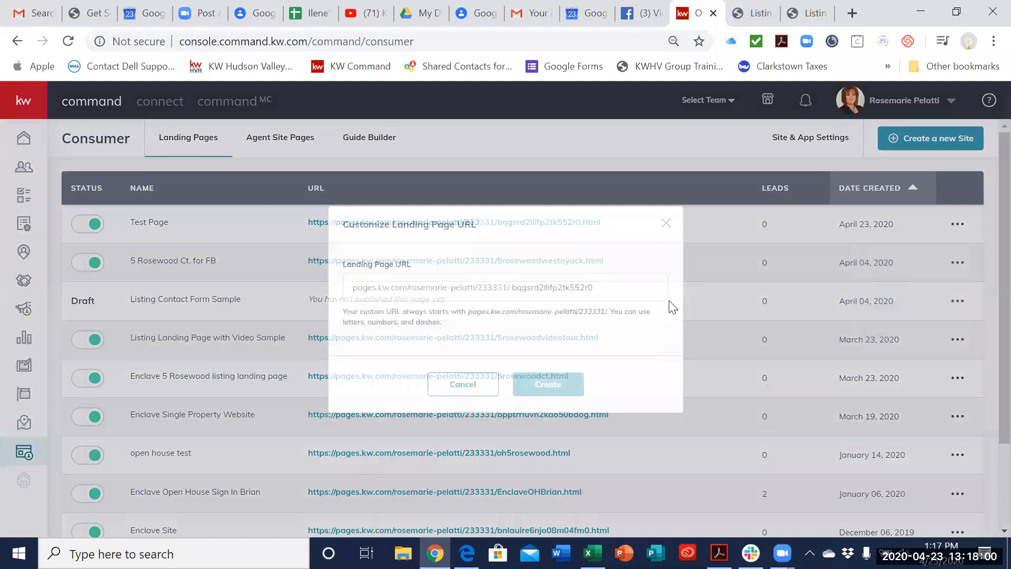
{"action": "left_click", "coordinate": [642, 289]}
{"action": "left_click_drag", "start_coordinate": [642, 288], "coordinate": [518, 294]}
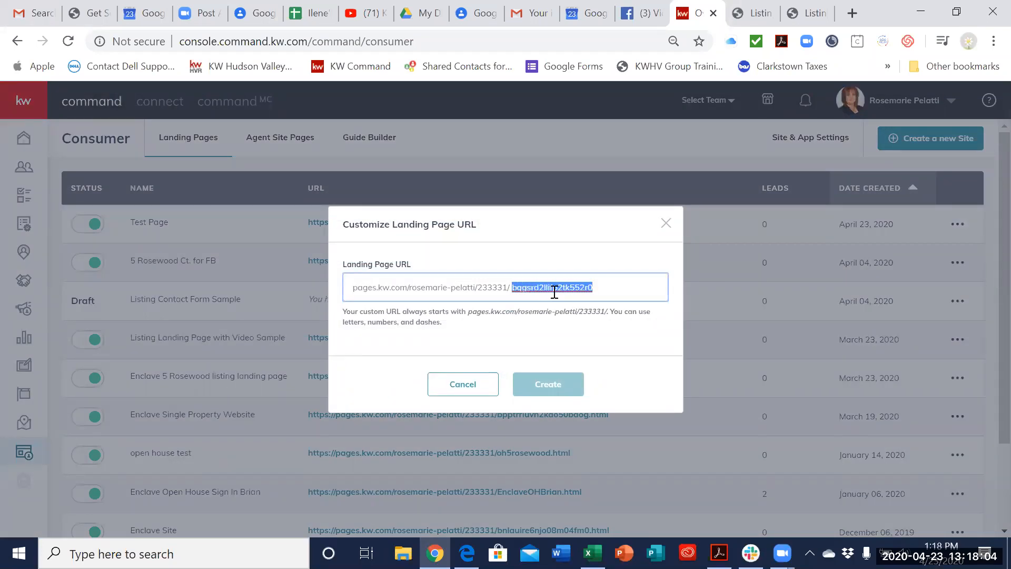
{"action": "key", "text": "BackSpace"}
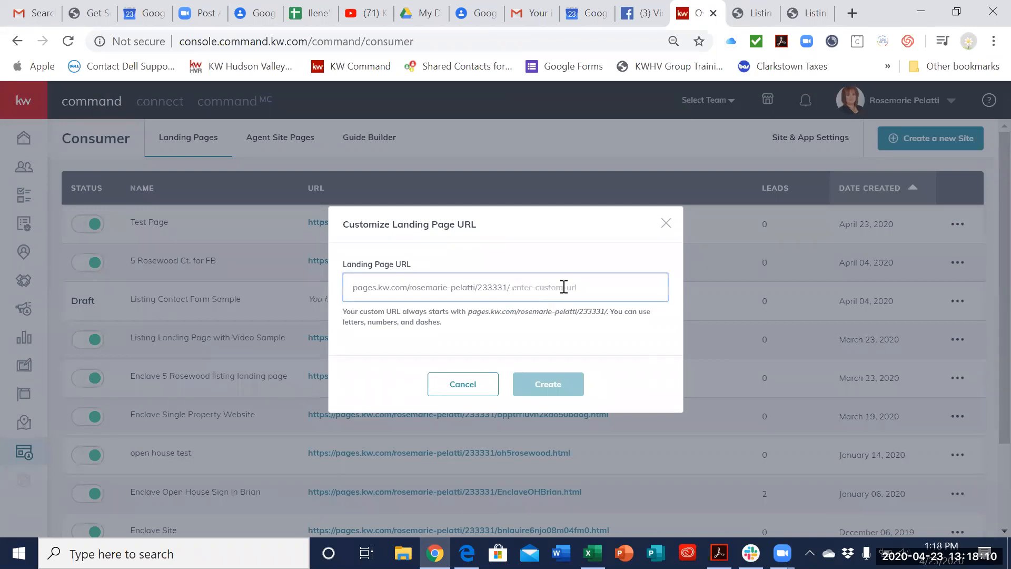
{"action": "type", "text": "test"}
{"action": "key", "text": "BackSpace"}
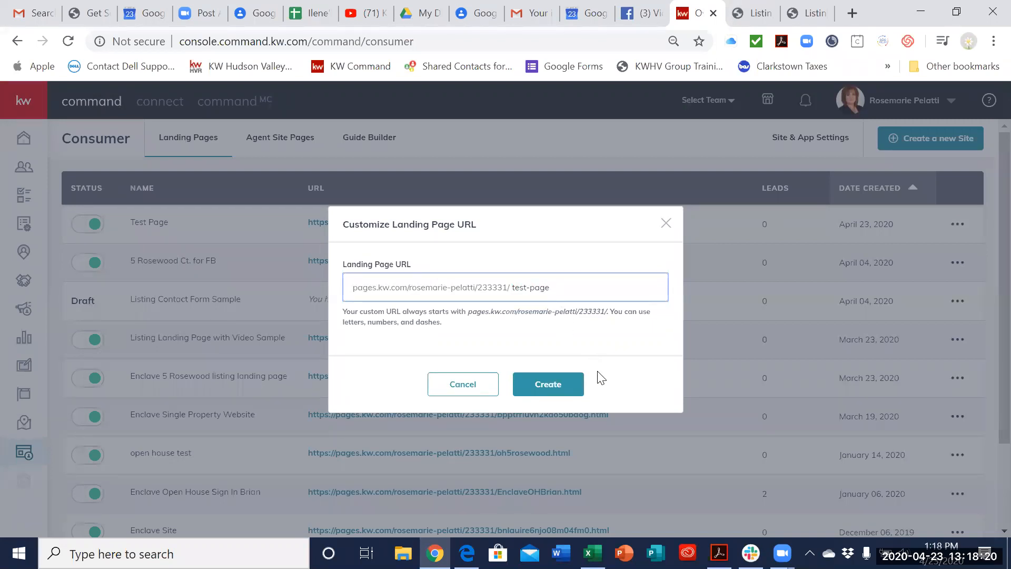
{"action": "left_click", "coordinate": [552, 391]}
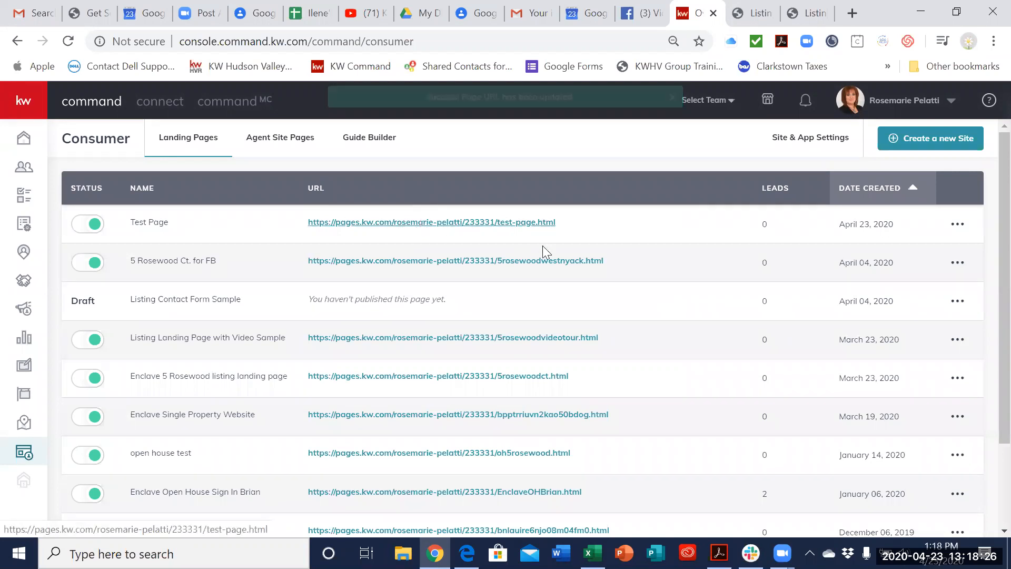
Step: Open the published Test Page through its custom URL and examine the branded header, listing summary and property description
{"action": "left_click", "coordinate": [519, 223]}
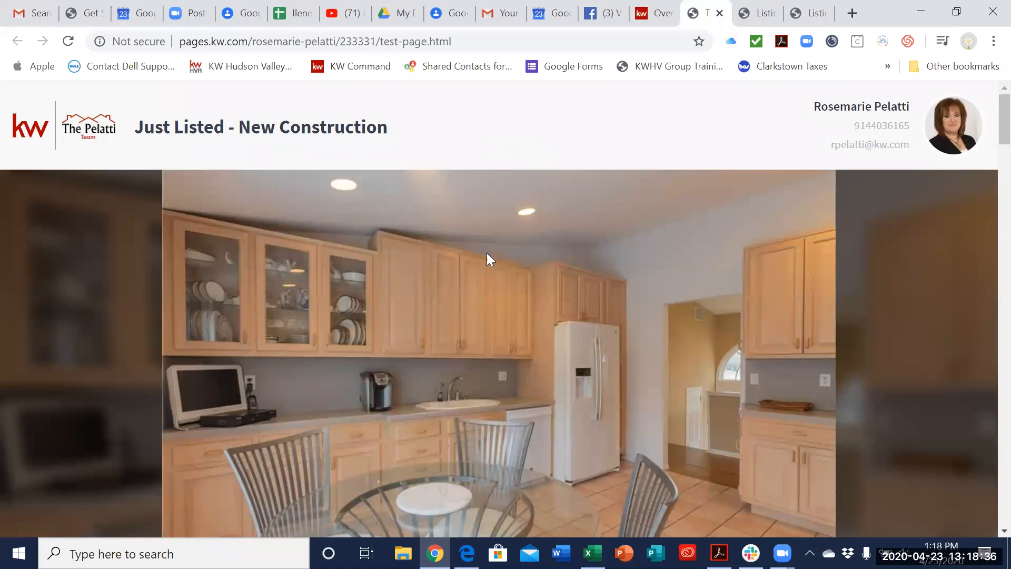
{"action": "scroll", "coordinate": [677, 371], "scroll_direction": "down", "scroll_amount": 5}
{"action": "scroll", "coordinate": [668, 242], "scroll_direction": "up", "scroll_amount": 3}
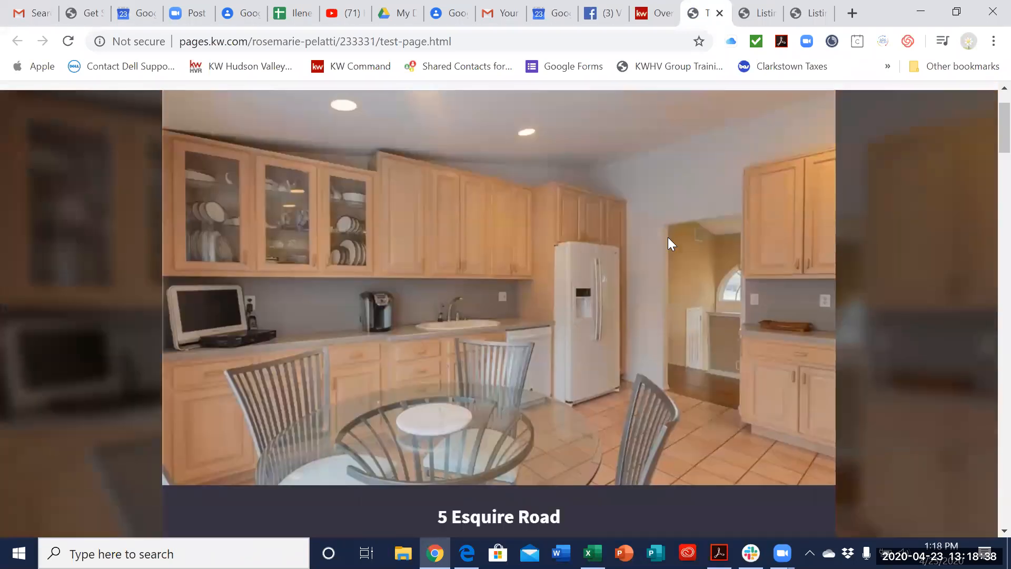
{"action": "scroll", "coordinate": [704, 305], "scroll_direction": "down", "scroll_amount": 3}
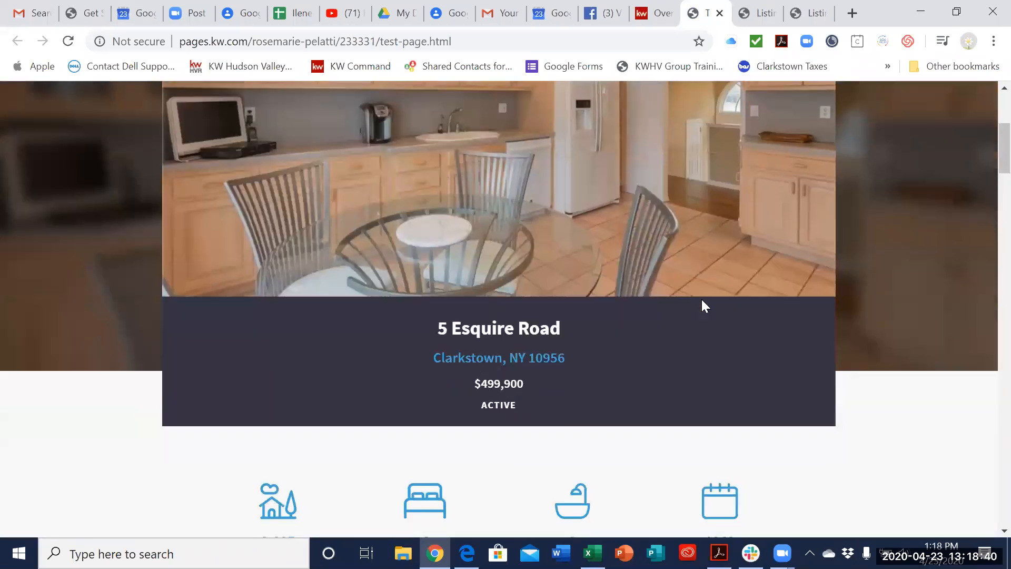
{"action": "scroll", "coordinate": [702, 300], "scroll_direction": "down", "scroll_amount": 9}
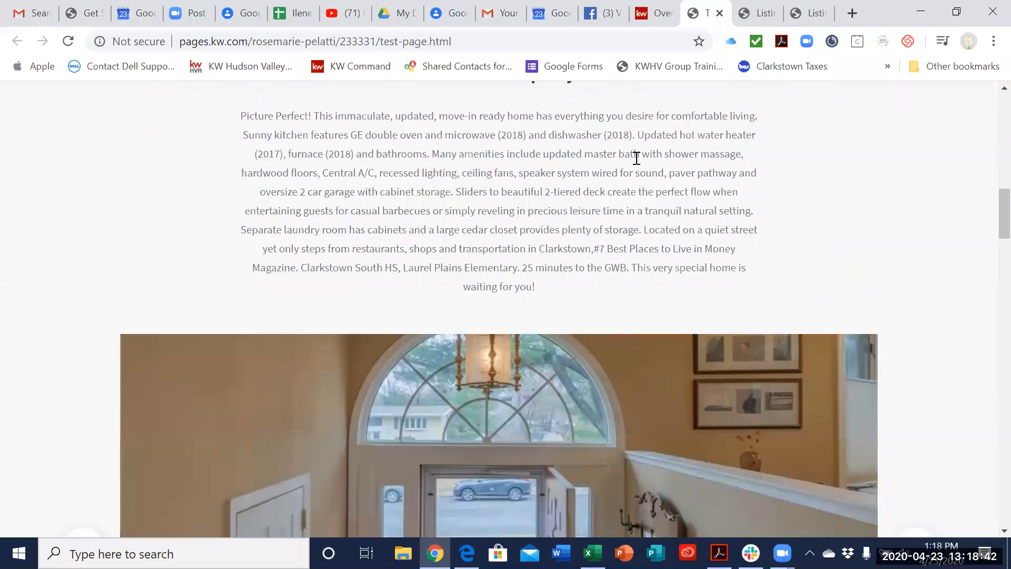
{"action": "scroll", "coordinate": [699, 151], "scroll_direction": "down", "scroll_amount": 2}
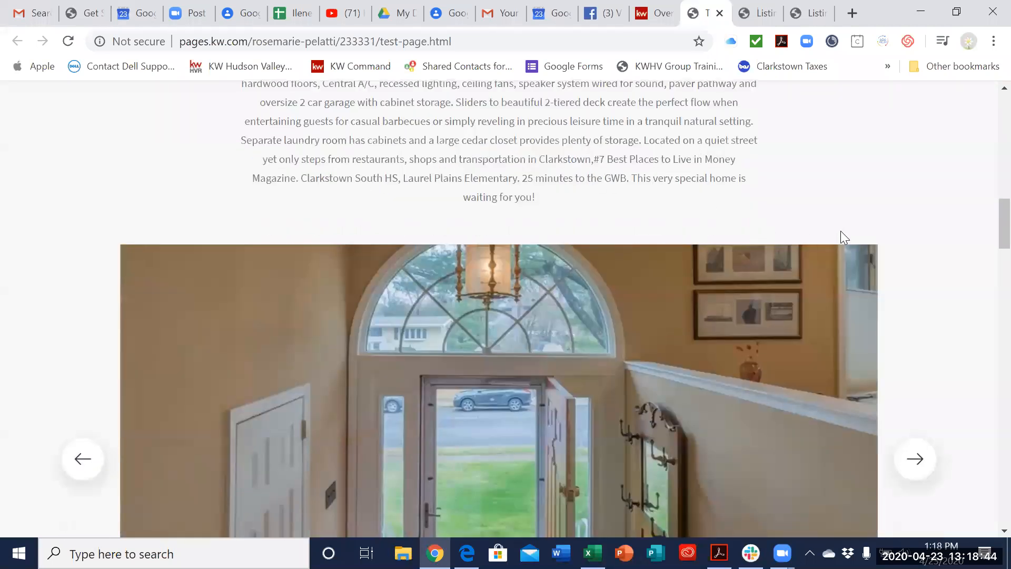
{"action": "scroll", "coordinate": [841, 230], "scroll_direction": "down", "scroll_amount": 4}
{"action": "scroll", "coordinate": [925, 384], "scroll_direction": "up", "scroll_amount": 4}
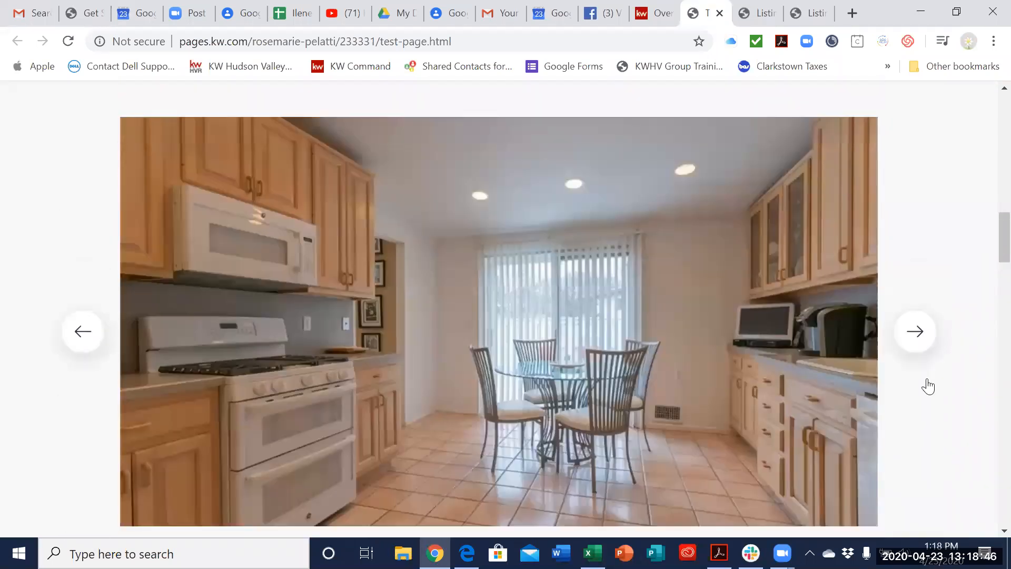
Step: Browse forward through the listing photos in the published page's image gallery
{"action": "left_click", "coordinate": [925, 385]}
{"action": "left_click", "coordinate": [927, 386]}
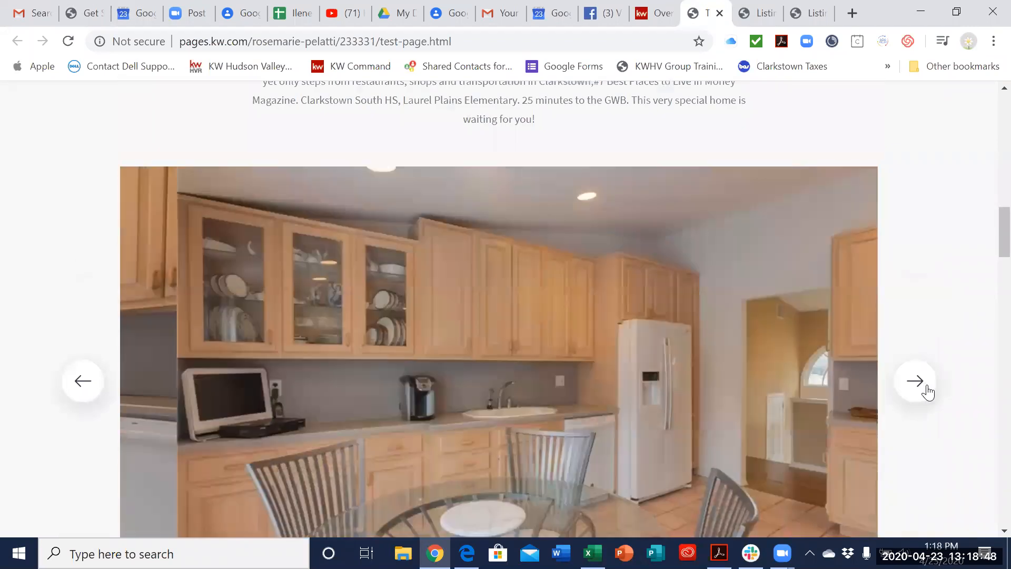
{"action": "left_click", "coordinate": [926, 386]}
{"action": "left_click", "coordinate": [927, 386]}
{"action": "left_click", "coordinate": [927, 387]}
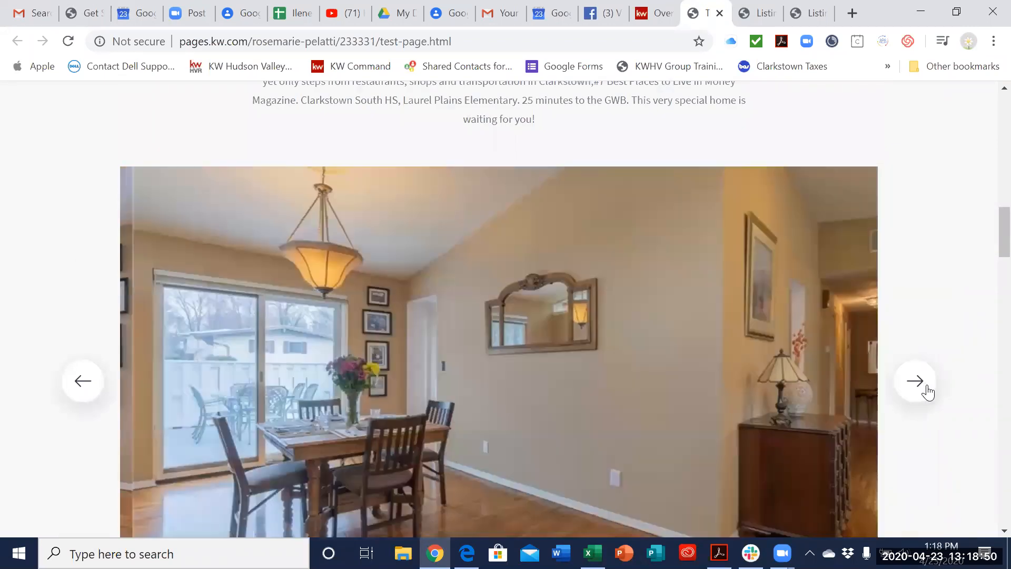
{"action": "left_click", "coordinate": [927, 387]}
{"action": "left_click", "coordinate": [927, 387]}
Step: Examine the rest of the published page: details and features, maps, market statistics, contact form and legal footer
{"action": "scroll", "coordinate": [932, 292], "scroll_direction": "down", "scroll_amount": 7}
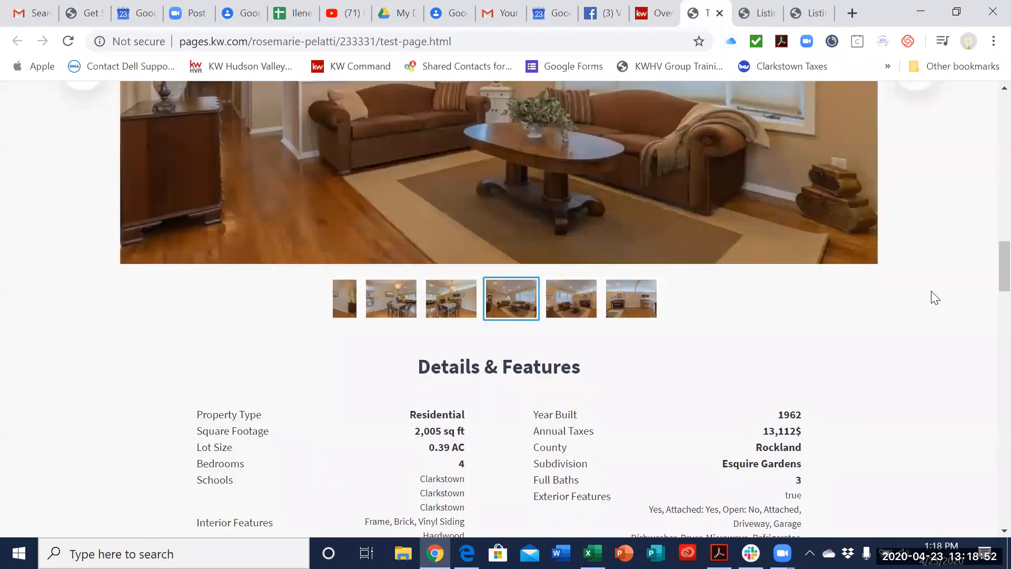
{"action": "scroll", "coordinate": [786, 372], "scroll_direction": "down", "scroll_amount": 4}
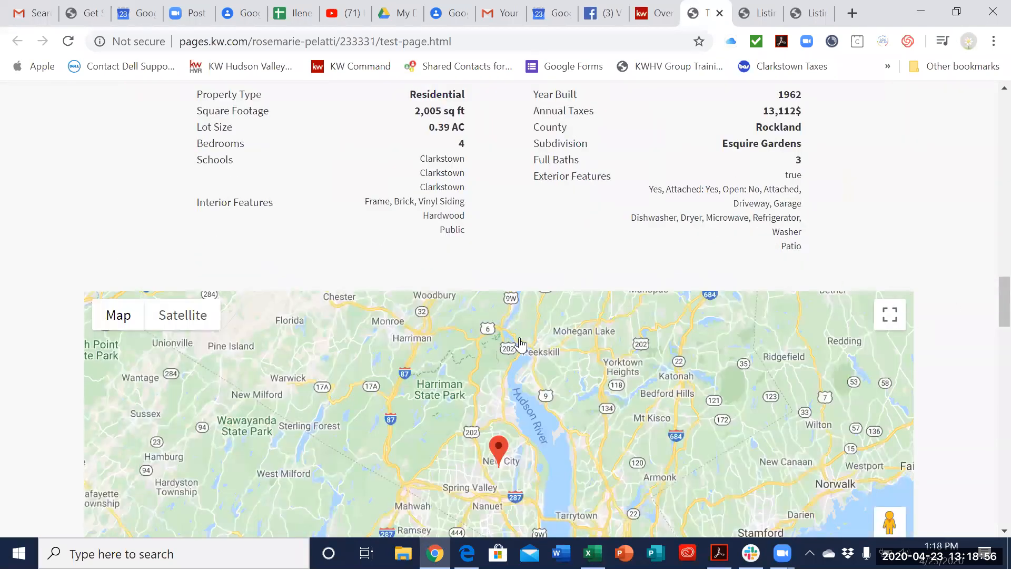
{"action": "scroll", "coordinate": [532, 339], "scroll_direction": "down", "scroll_amount": 6}
{"action": "scroll", "coordinate": [532, 339], "scroll_direction": "down", "scroll_amount": 15}
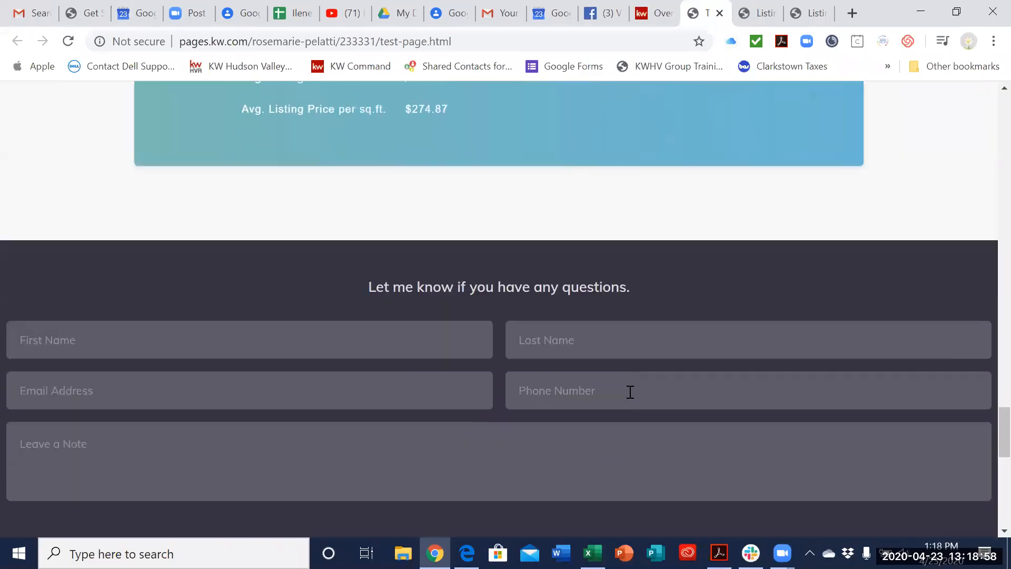
{"action": "scroll", "coordinate": [615, 344], "scroll_direction": "down", "scroll_amount": 2}
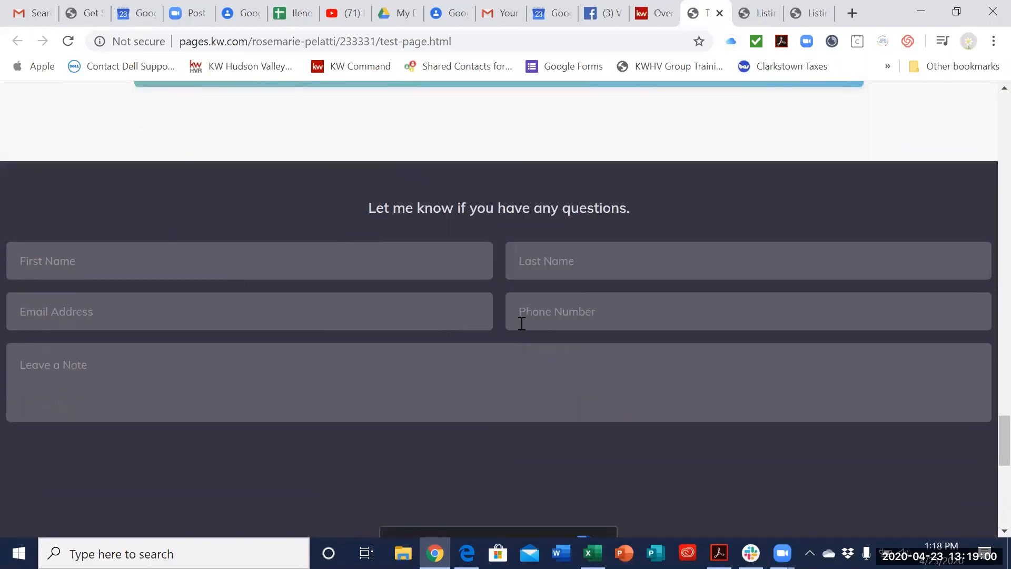
{"action": "scroll", "coordinate": [659, 456], "scroll_direction": "down", "scroll_amount": 10}
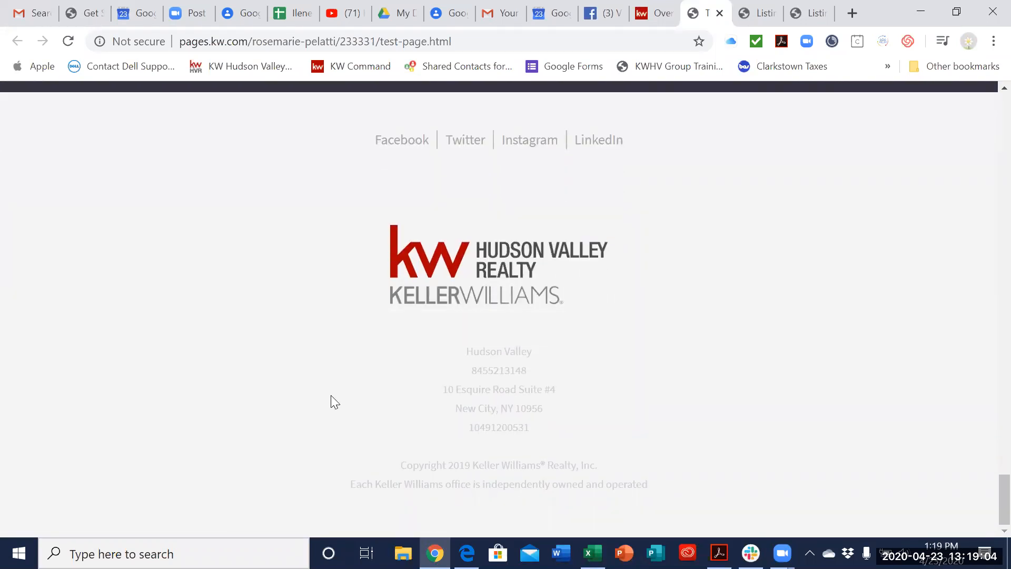
{"action": "scroll", "coordinate": [608, 414], "scroll_direction": "up", "scroll_amount": 20}
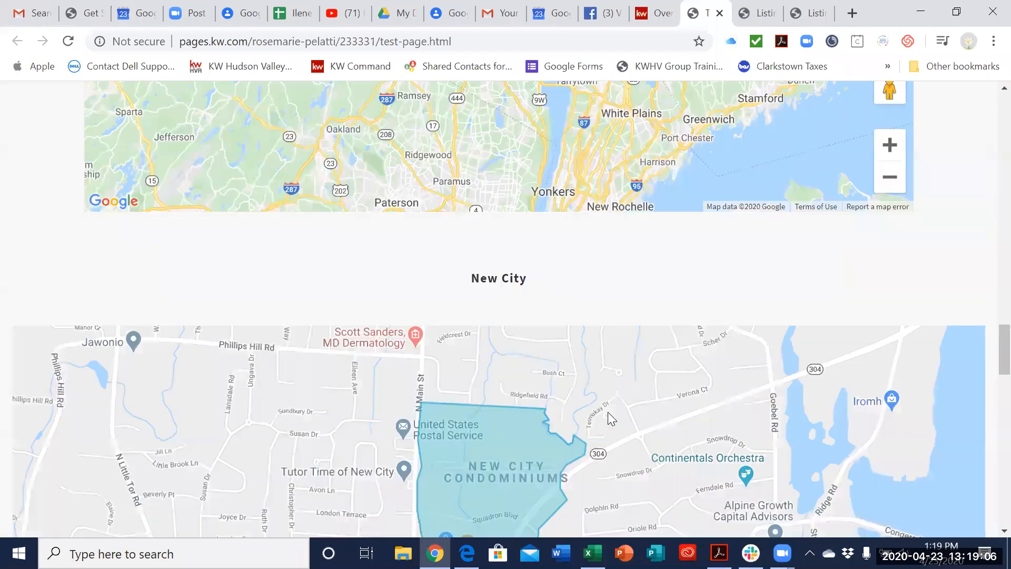
{"action": "scroll", "coordinate": [608, 414], "scroll_direction": "up", "scroll_amount": 3}
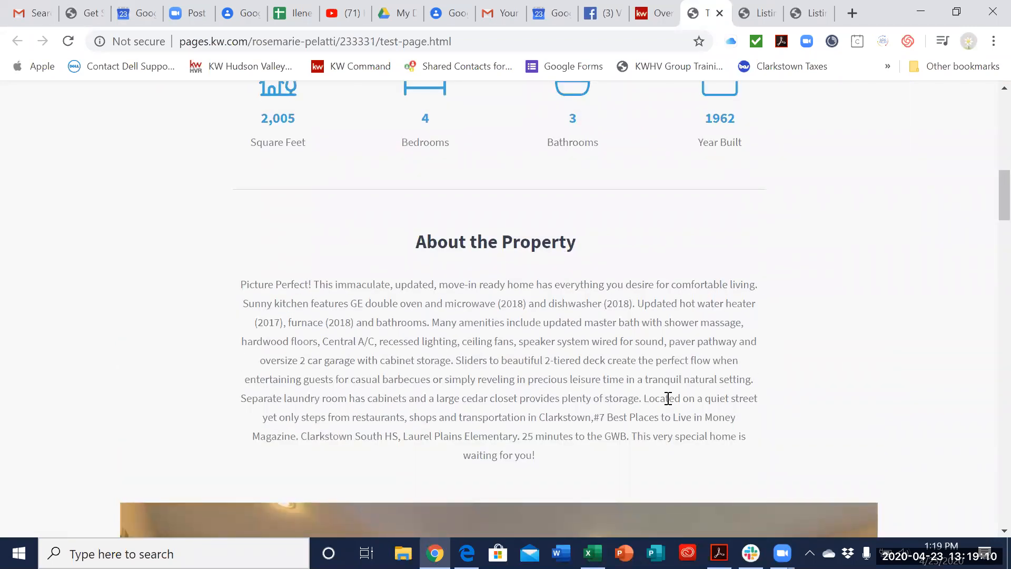
{"action": "scroll", "coordinate": [667, 397], "scroll_direction": "up", "scroll_amount": 15}
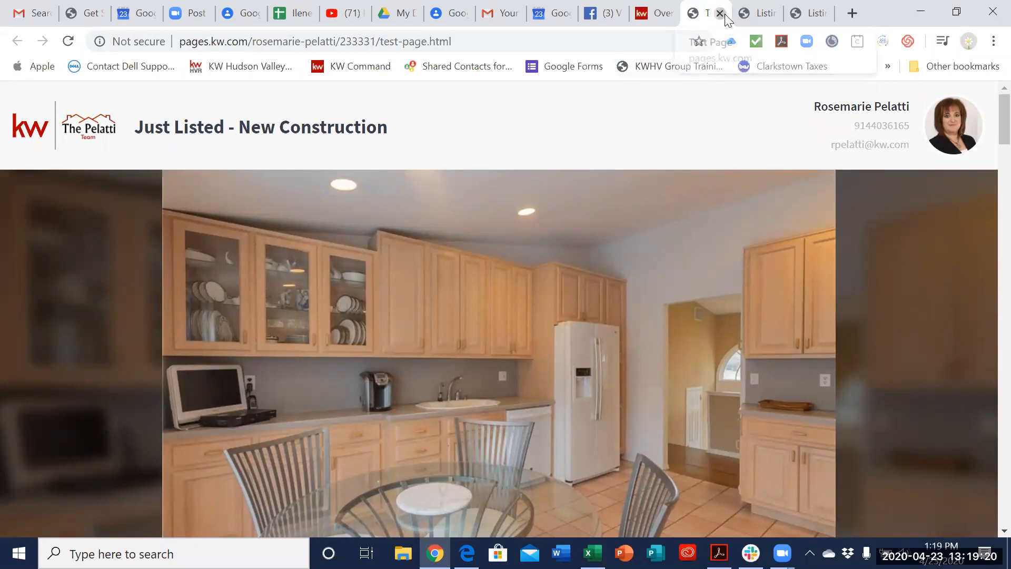
Step: Close the published page and open Test Page for editing from the landing pages list
{"action": "key", "text": "ctrl+w"}
{"action": "left_click", "coordinate": [958, 223]}
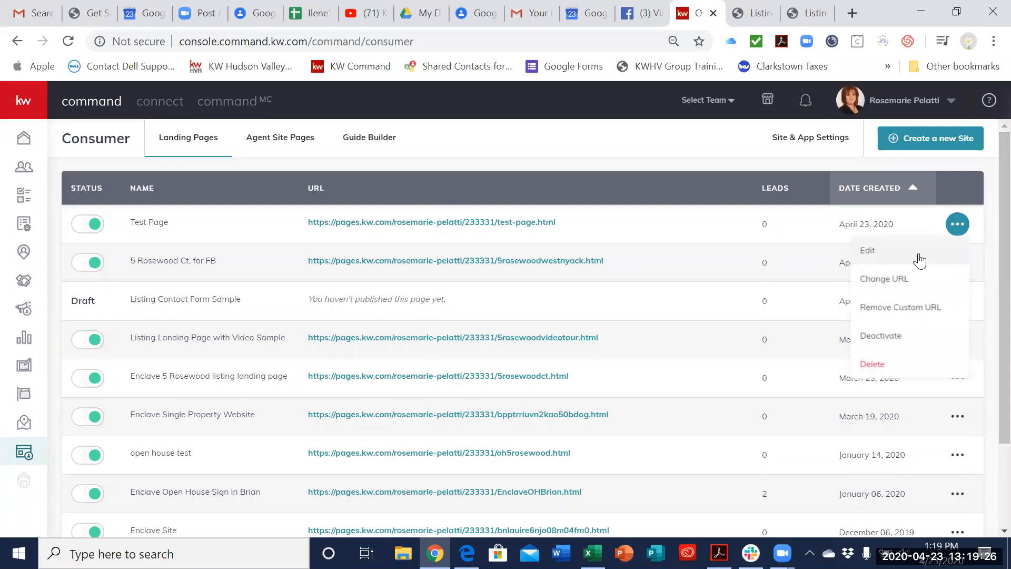
{"action": "left_click", "coordinate": [920, 258]}
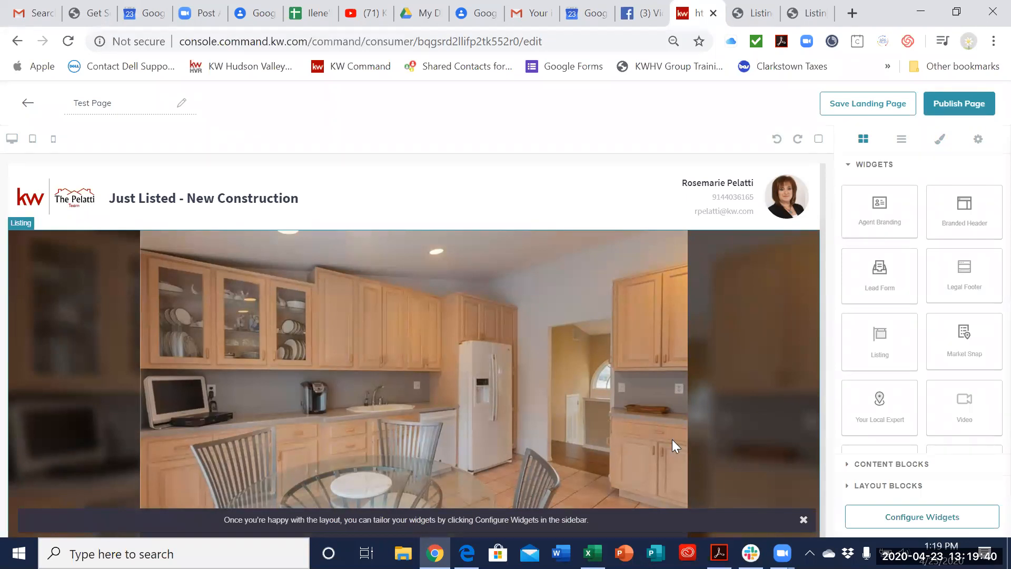
Step: Examine Test Page's layout in the editor, from the branded header through the Listing and New Market Snap widgets
{"action": "scroll", "coordinate": [672, 439], "scroll_direction": "down", "scroll_amount": 3}
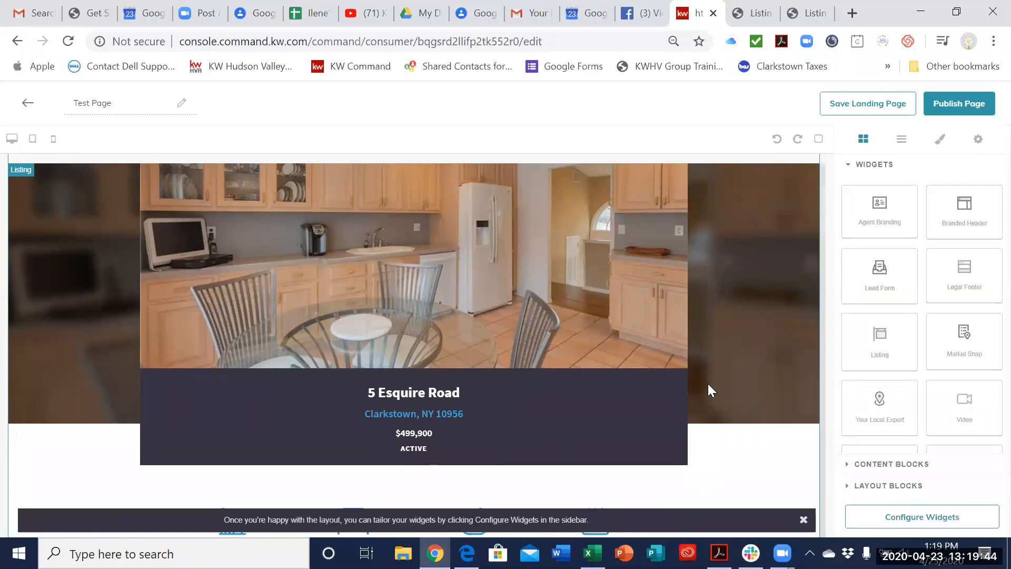
{"action": "scroll", "coordinate": [234, 192], "scroll_direction": "down", "scroll_amount": 2}
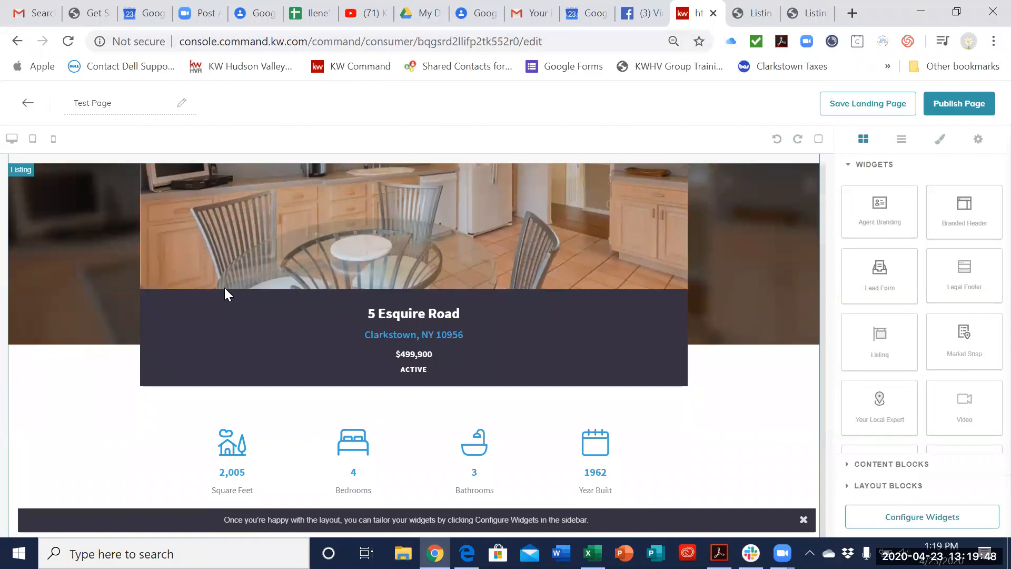
{"action": "scroll", "coordinate": [648, 431], "scroll_direction": "up", "scroll_amount": 5}
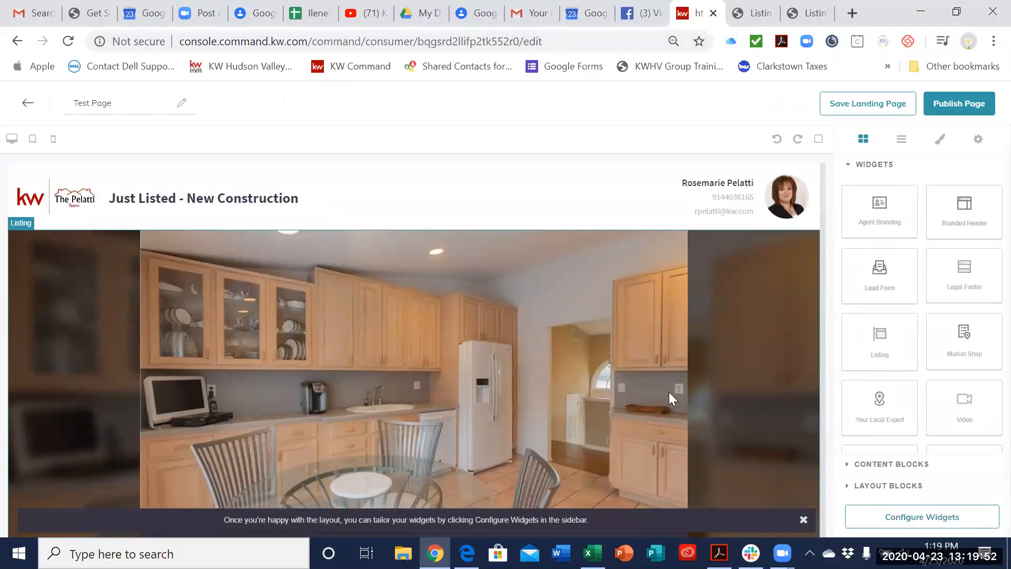
{"action": "scroll", "coordinate": [657, 375], "scroll_direction": "down", "scroll_amount": 10}
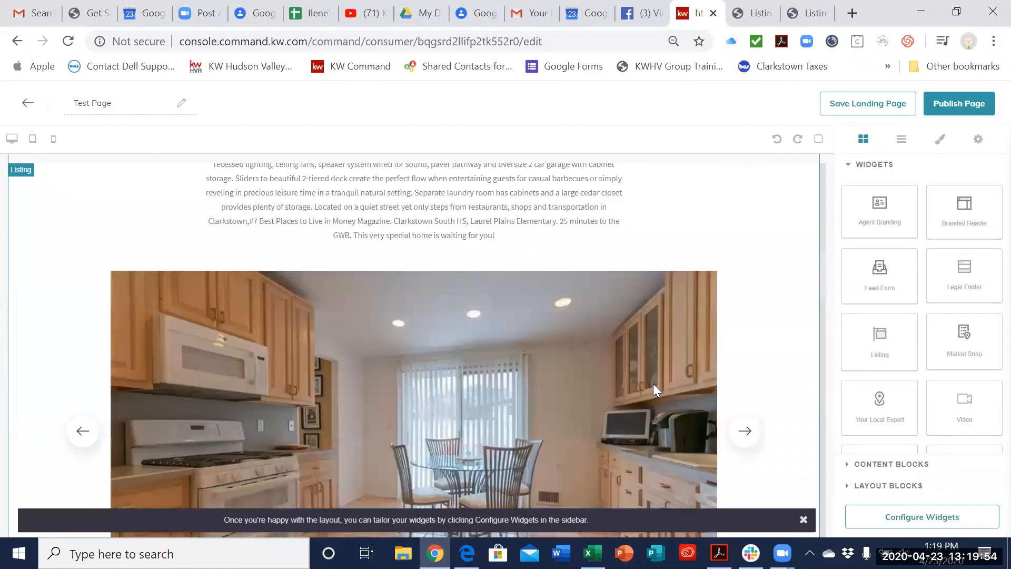
{"action": "scroll", "coordinate": [656, 390], "scroll_direction": "down", "scroll_amount": 15}
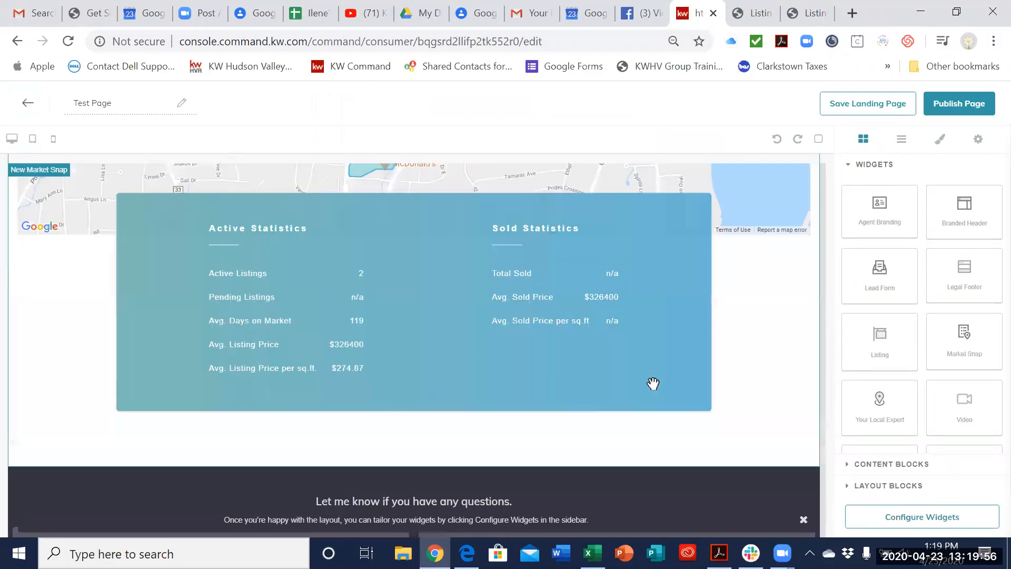
{"action": "scroll", "coordinate": [653, 383], "scroll_direction": "up", "scroll_amount": 15}
{"action": "scroll", "coordinate": [666, 350], "scroll_direction": "down", "scroll_amount": 10}
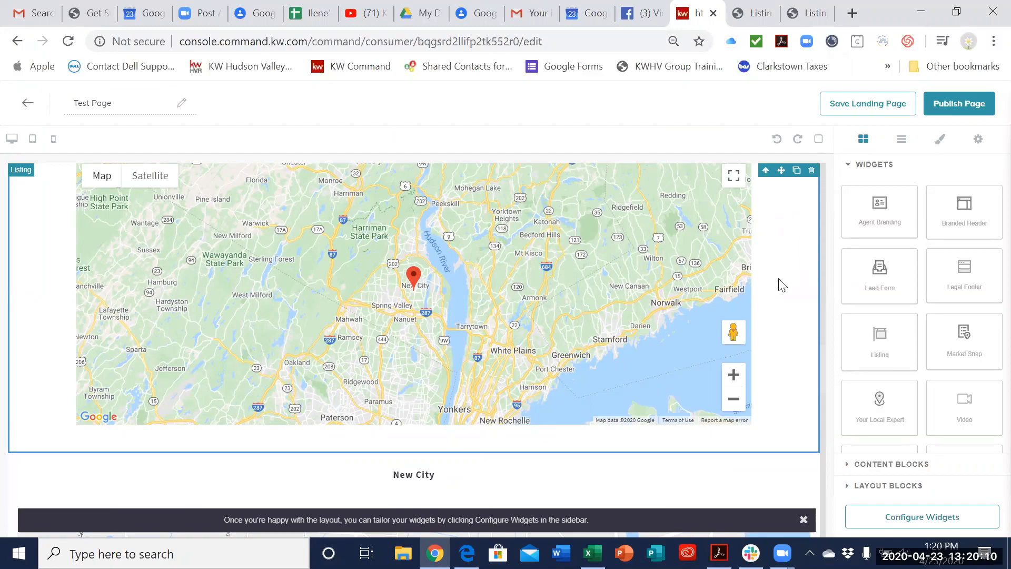
Step: Delete the New Market Snap section with the neighborhood map and statistics beneath the "New City" heading
{"action": "scroll", "coordinate": [787, 276], "scroll_direction": "up", "scroll_amount": 1}
{"action": "scroll", "coordinate": [750, 276], "scroll_direction": "up", "scroll_amount": 1}
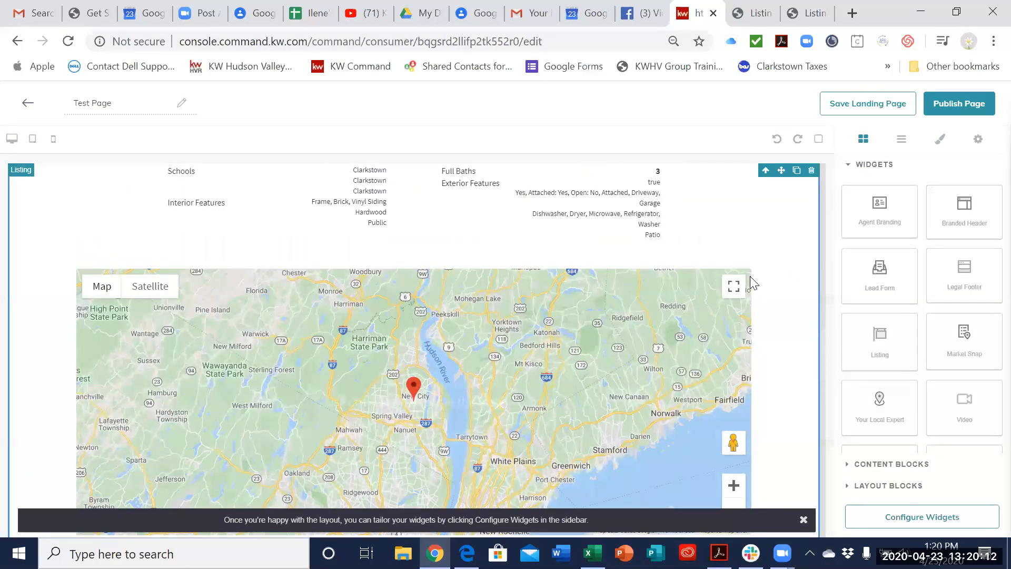
{"action": "scroll", "coordinate": [774, 341], "scroll_direction": "up", "scroll_amount": 7}
{"action": "scroll", "coordinate": [775, 342], "scroll_direction": "down", "scroll_amount": 9}
{"action": "scroll", "coordinate": [775, 338], "scroll_direction": "down", "scroll_amount": 6}
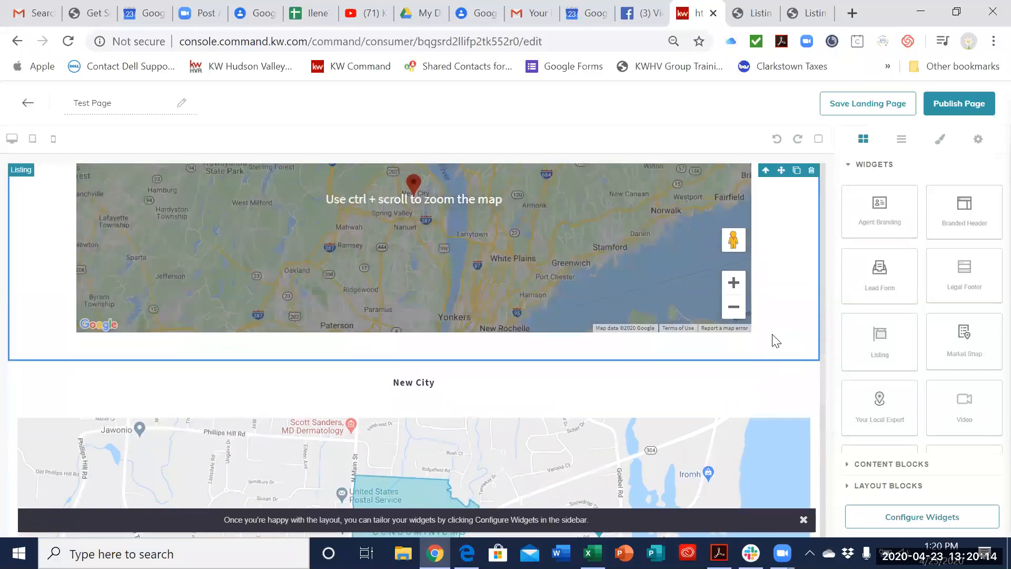
{"action": "scroll", "coordinate": [692, 376], "scroll_direction": "up", "scroll_amount": 8}
{"action": "scroll", "coordinate": [718, 384], "scroll_direction": "down", "scroll_amount": 7}
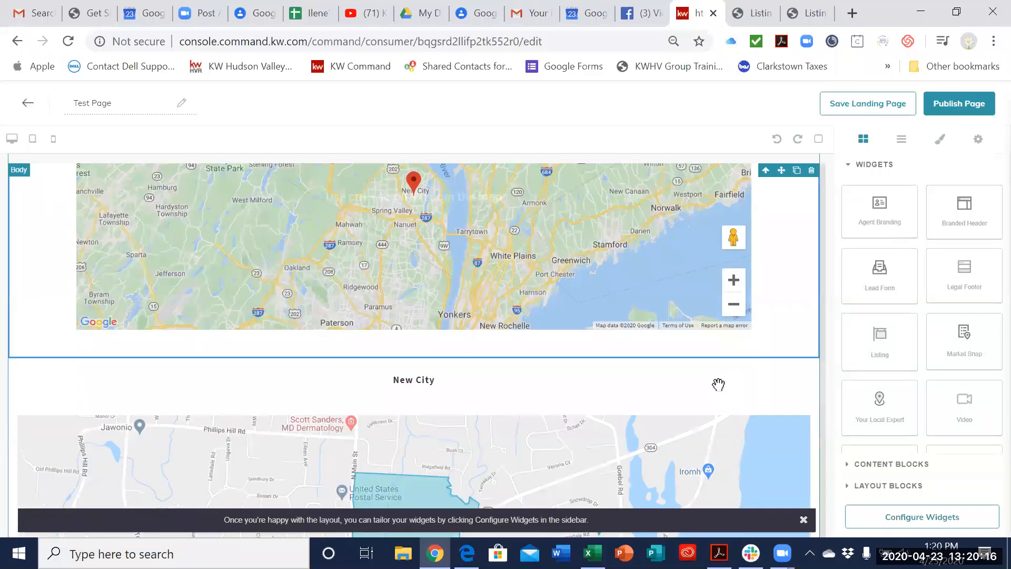
{"action": "scroll", "coordinate": [718, 384], "scroll_direction": "up", "scroll_amount": 3}
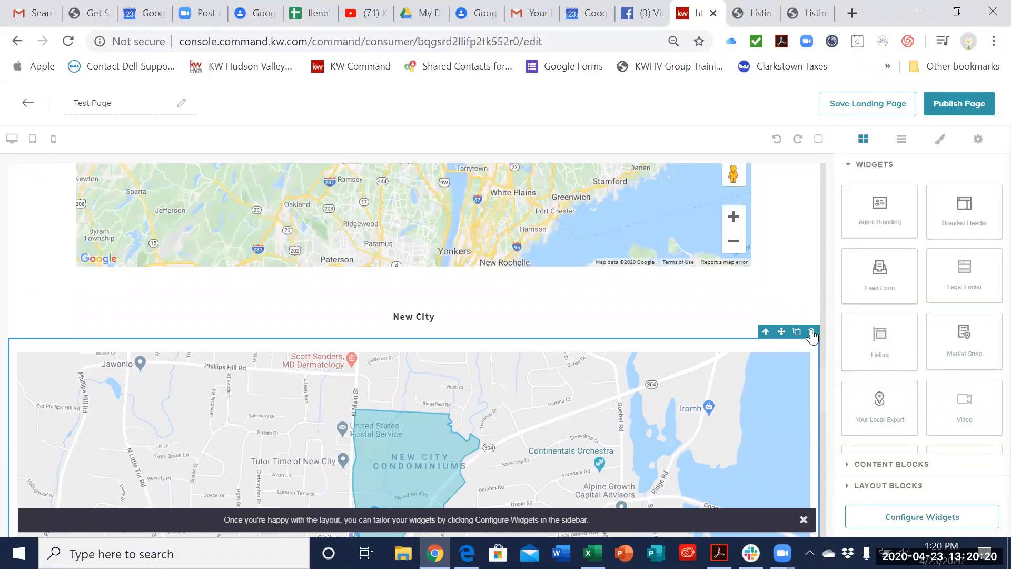
{"action": "left_click", "coordinate": [812, 333]}
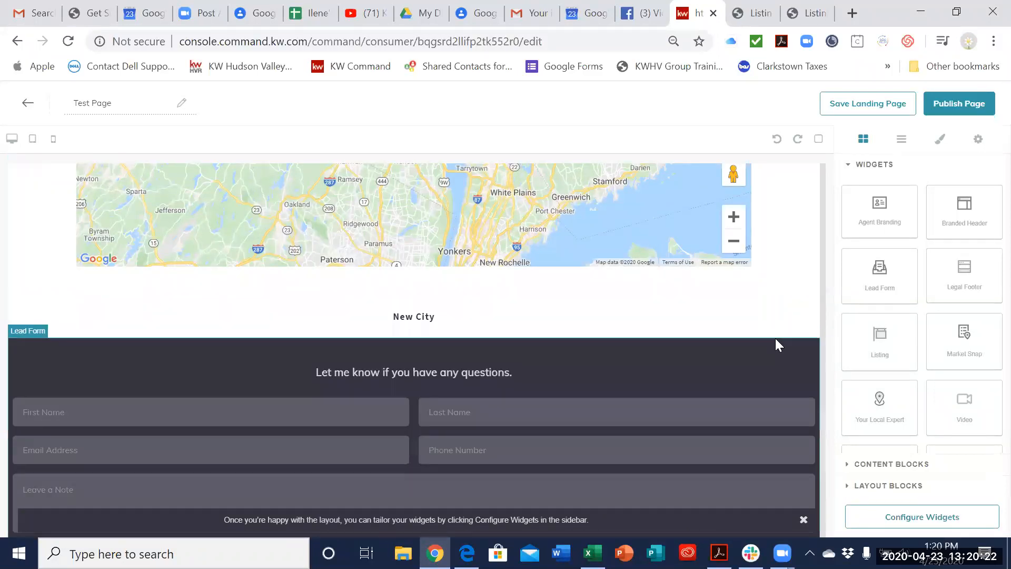
Step: Add a Video widget between the branded header and the Listing widget on Test Page
{"action": "scroll", "coordinate": [775, 338], "scroll_direction": "down", "scroll_amount": 3}
{"action": "scroll", "coordinate": [773, 343], "scroll_direction": "down", "scroll_amount": 7}
{"action": "scroll", "coordinate": [773, 346], "scroll_direction": "up", "scroll_amount": 10}
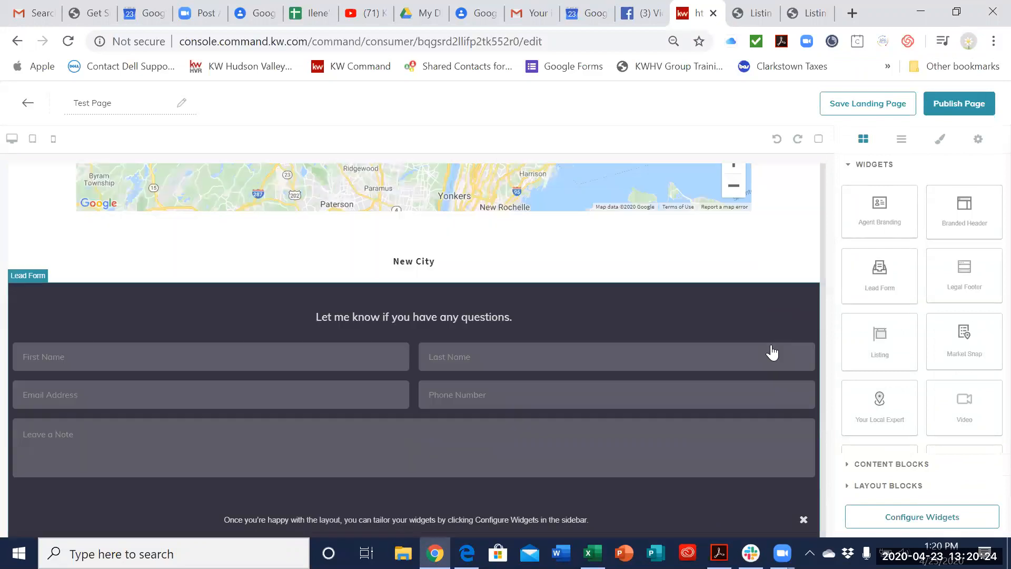
{"action": "scroll", "coordinate": [774, 350], "scroll_direction": "up", "scroll_amount": 6}
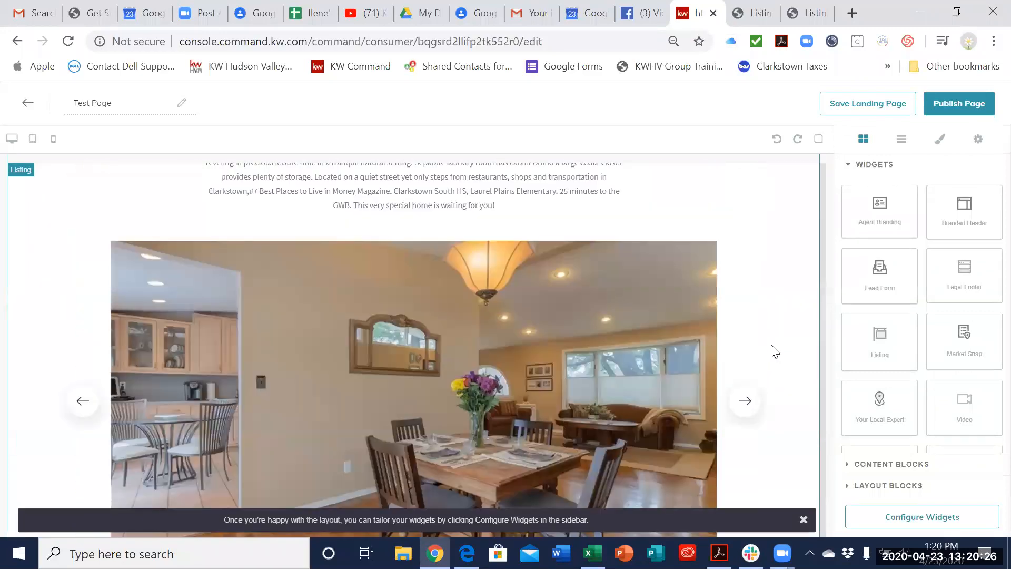
{"action": "scroll", "coordinate": [773, 351], "scroll_direction": "up", "scroll_amount": 1}
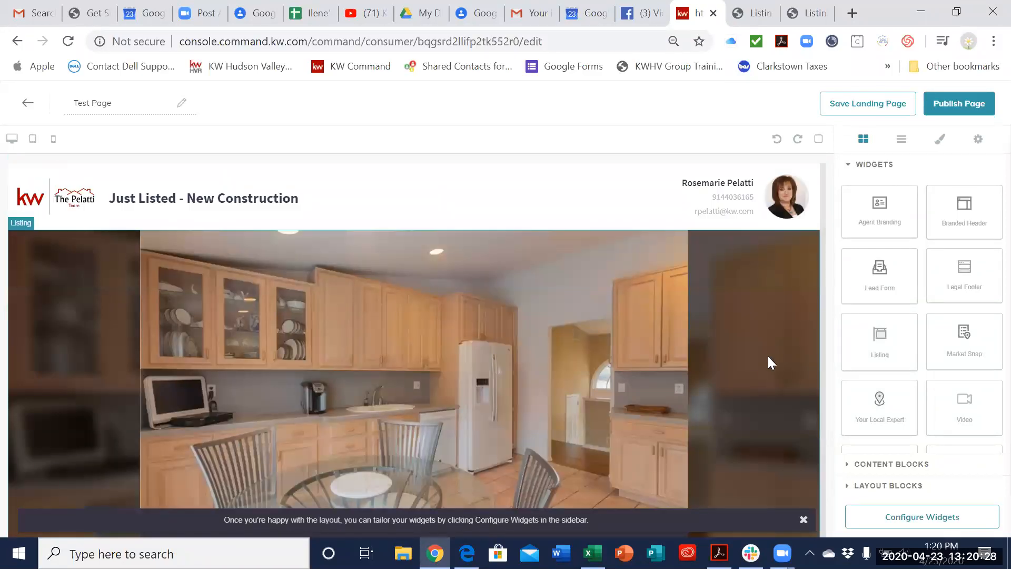
{"action": "scroll", "coordinate": [754, 375], "scroll_direction": "down", "scroll_amount": 1}
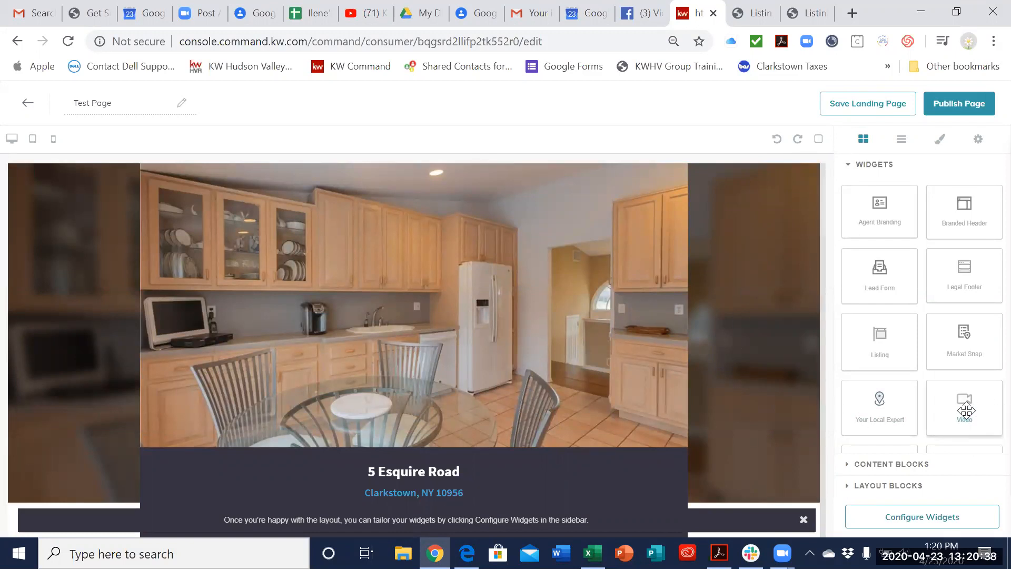
{"action": "scroll", "coordinate": [477, 407], "scroll_direction": "up", "scroll_amount": 1}
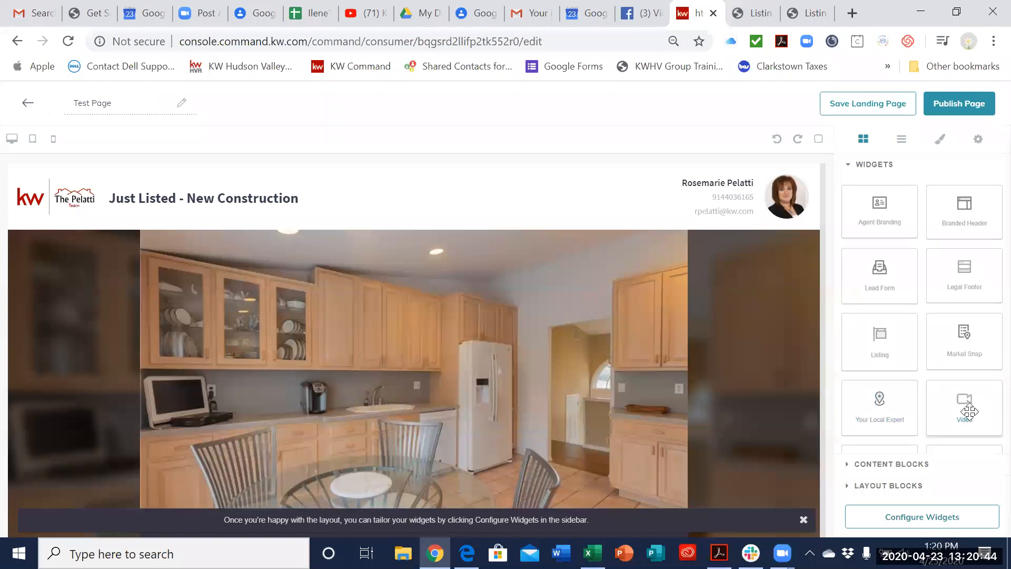
{"action": "left_click_drag", "start_coordinate": [969, 411], "coordinate": [526, 237]}
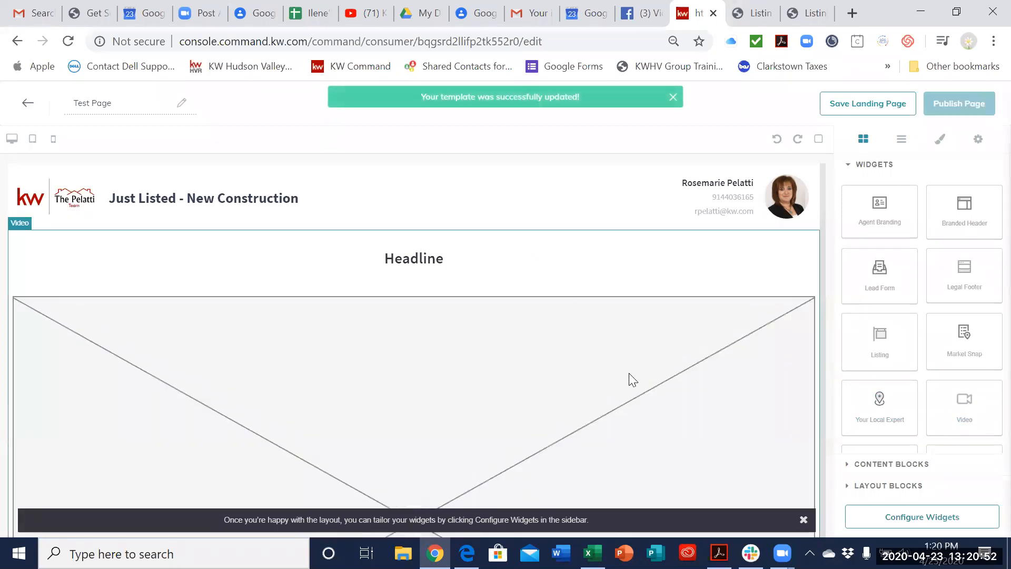
Step: Open the new Video widget's settings and set its headline to "Video Tour of" followed by the listing's street name and number
{"action": "scroll", "coordinate": [631, 377], "scroll_direction": "down", "scroll_amount": 4}
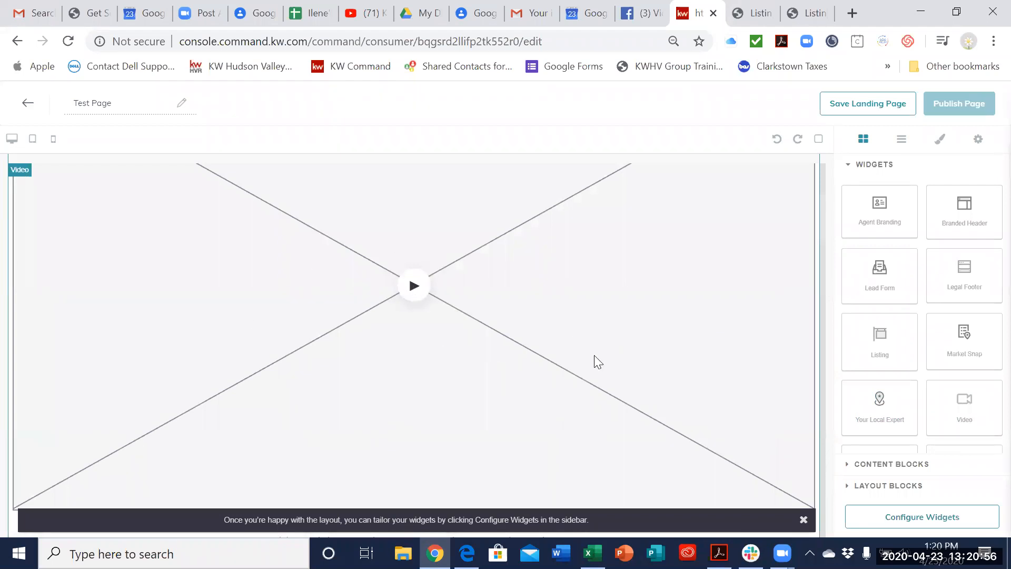
{"action": "left_click", "coordinate": [846, 515]}
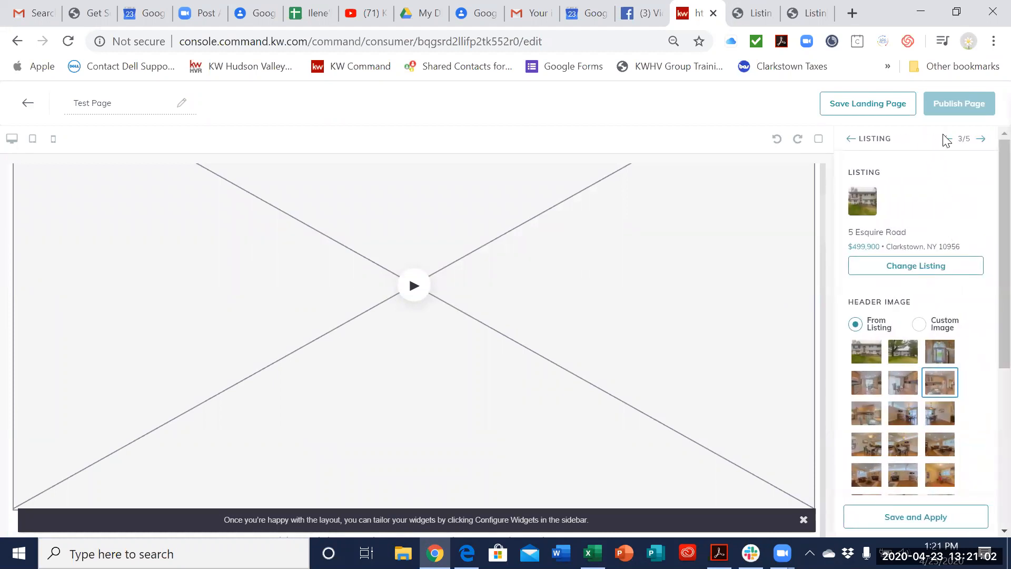
{"action": "left_click", "coordinate": [947, 139]}
{"action": "left_click", "coordinate": [950, 197]}
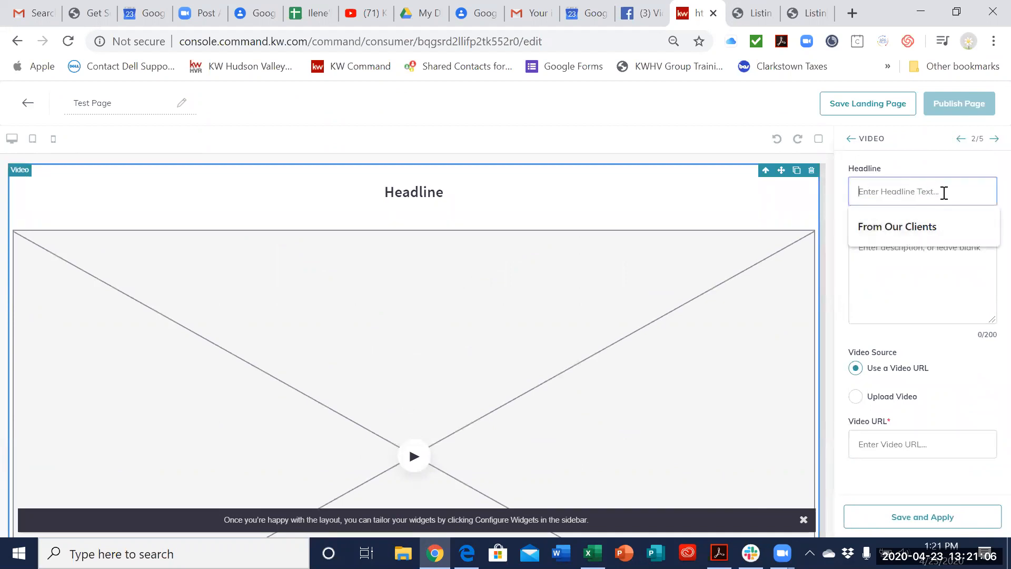
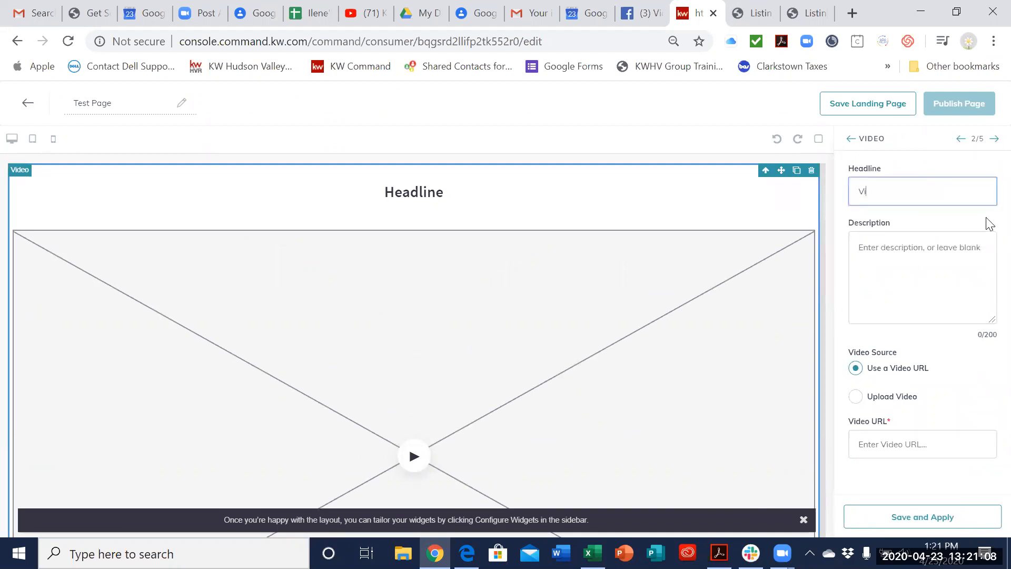
{"action": "left_click", "coordinate": [923, 370]}
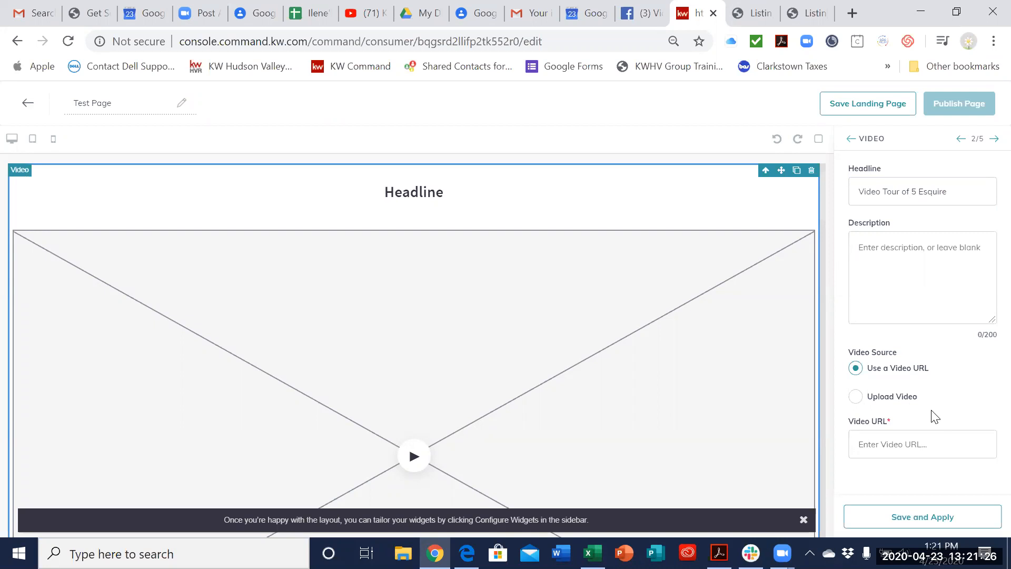
Step: Switch to Facebook, open the West Nyack house tour from the Virtual Property Tours page's videos, and pause it
{"action": "left_click", "coordinate": [643, 11]}
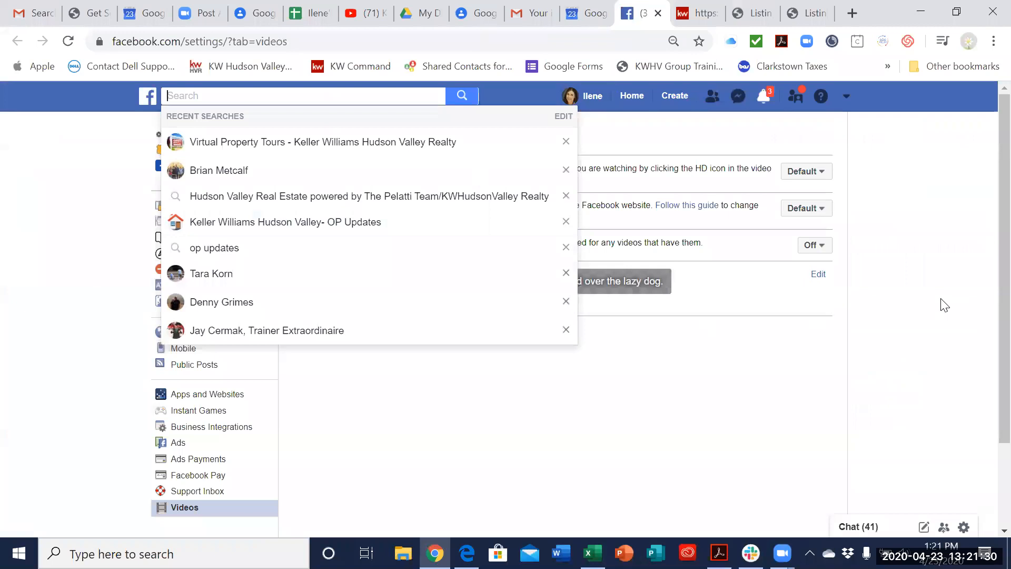
{"action": "left_click", "coordinate": [632, 97]}
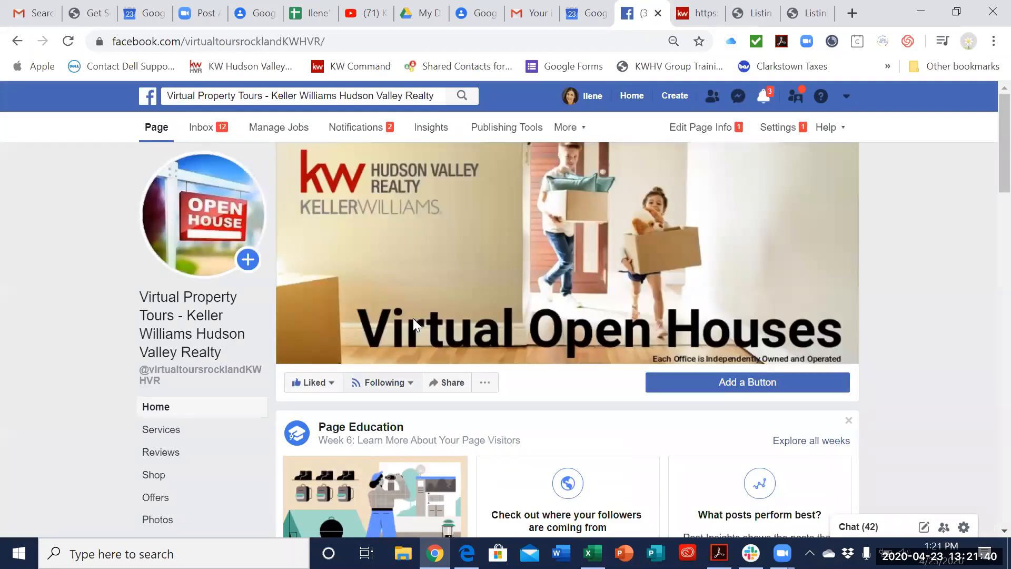
{"action": "scroll", "coordinate": [413, 319], "scroll_direction": "down", "scroll_amount": 6}
{"action": "left_click", "coordinate": [158, 287]}
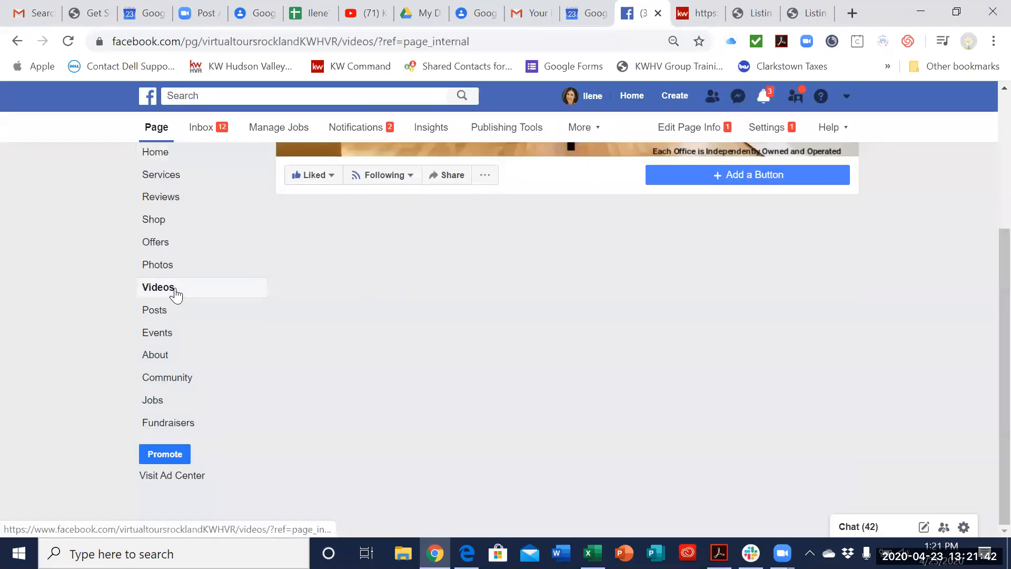
{"action": "scroll", "coordinate": [759, 323], "scroll_direction": "down", "scroll_amount": 5}
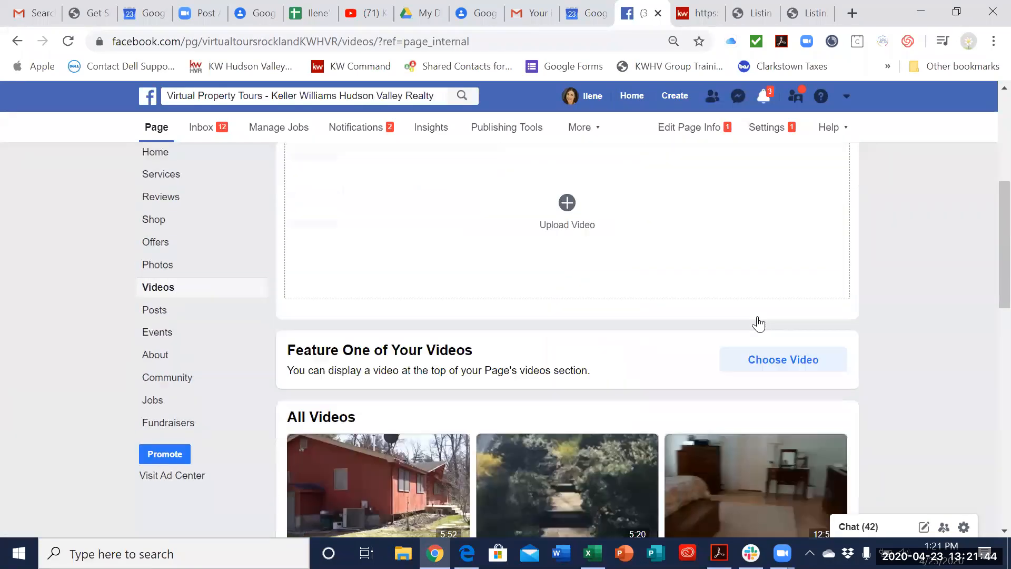
{"action": "scroll", "coordinate": [758, 324], "scroll_direction": "down", "scroll_amount": 15}
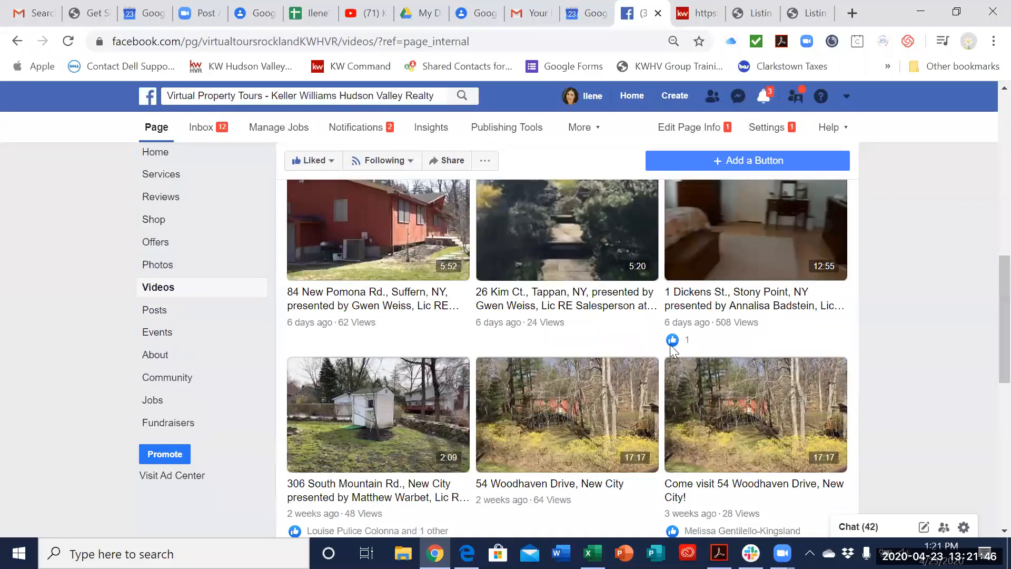
{"action": "left_click", "coordinate": [597, 287]}
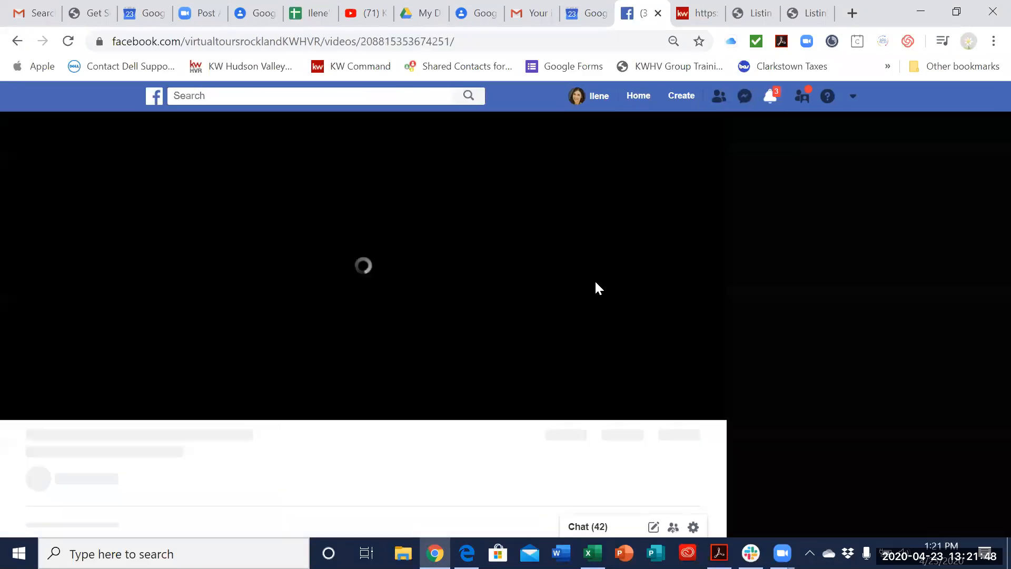
{"action": "left_click", "coordinate": [362, 287]}
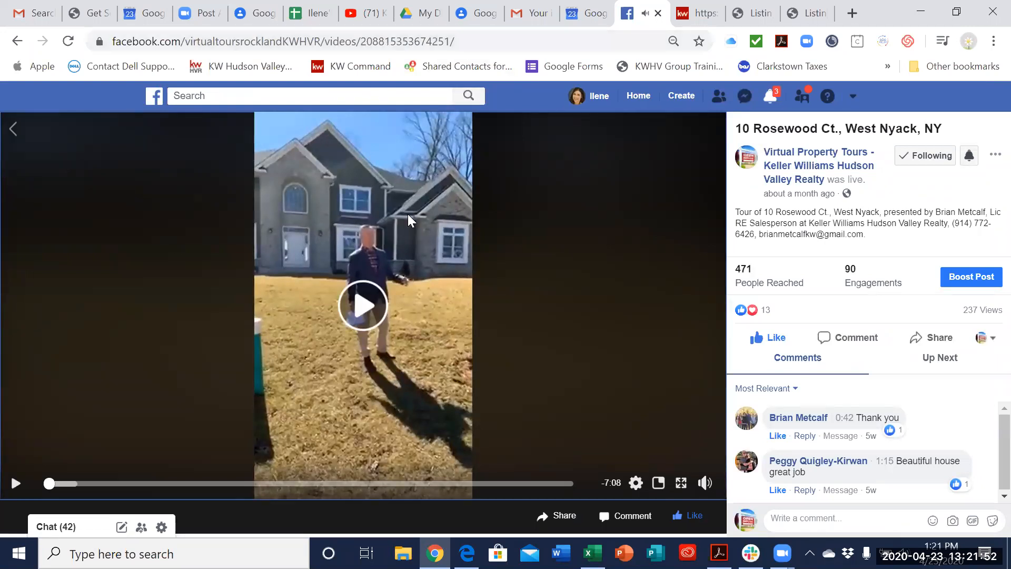
Step: Copy the West Nyack tour's Facebook link and enter it as the Video widget's URL in Command
{"action": "left_click_drag", "start_coordinate": [472, 42], "coordinate": [112, 49]}
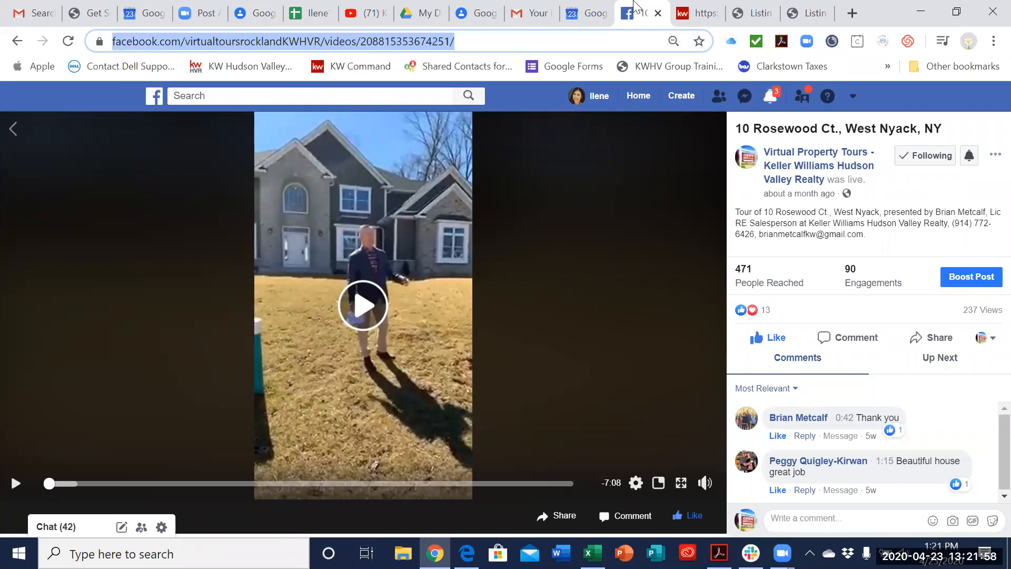
{"action": "left_click", "coordinate": [807, 13]}
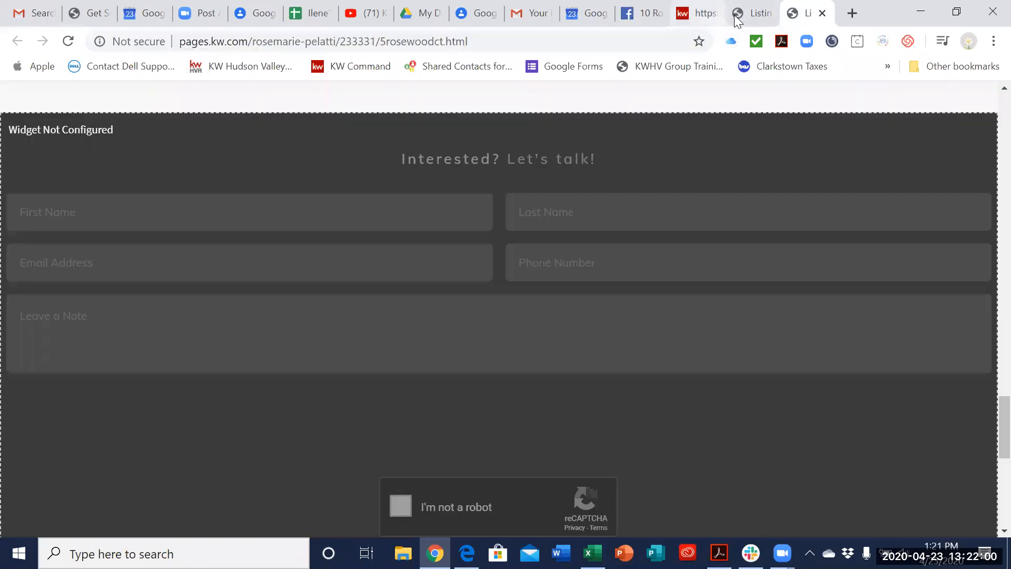
{"action": "left_click", "coordinate": [758, 15]}
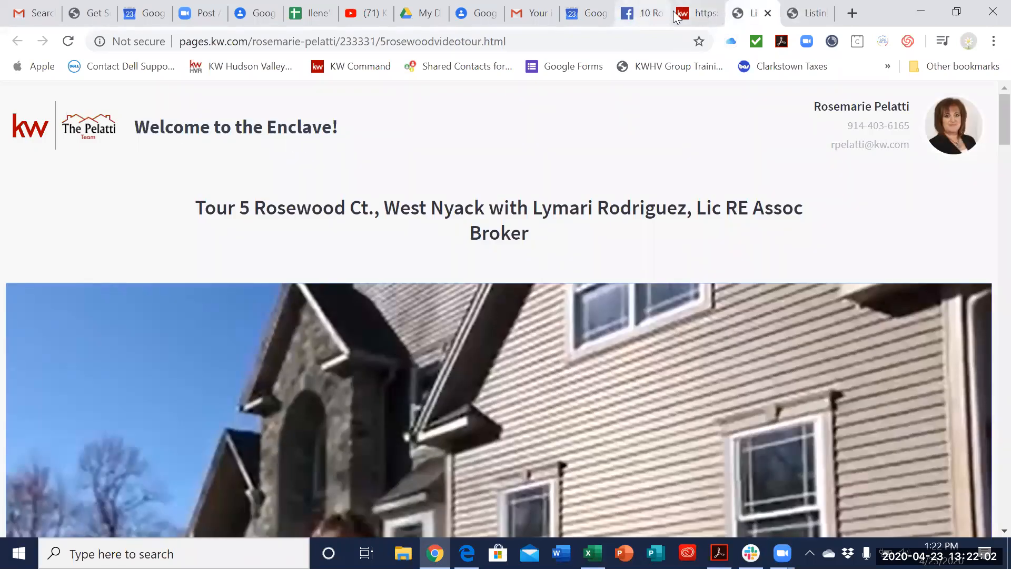
{"action": "key", "text": "ctrl+shift+Tab"}
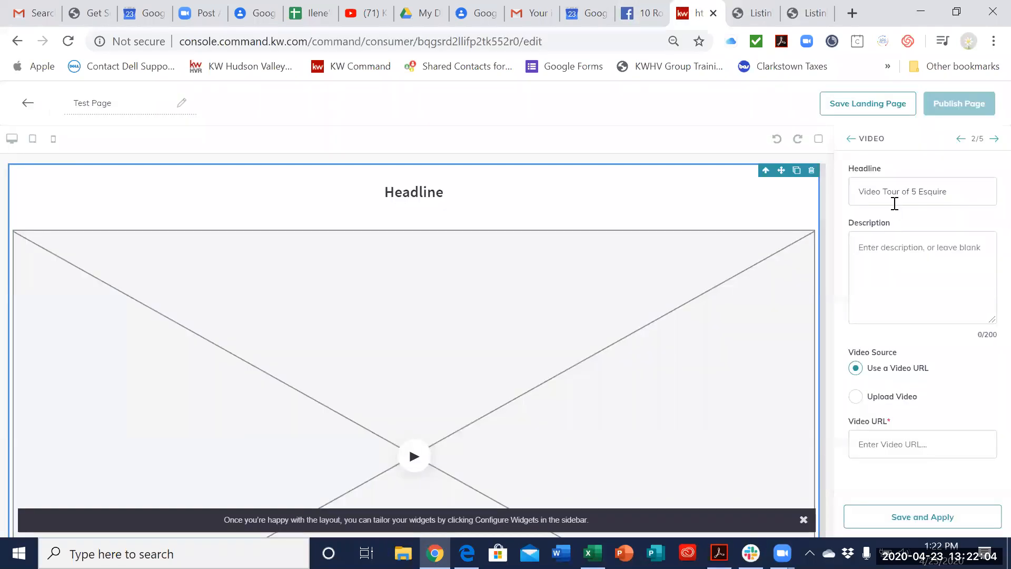
{"action": "left_click", "coordinate": [859, 443]}
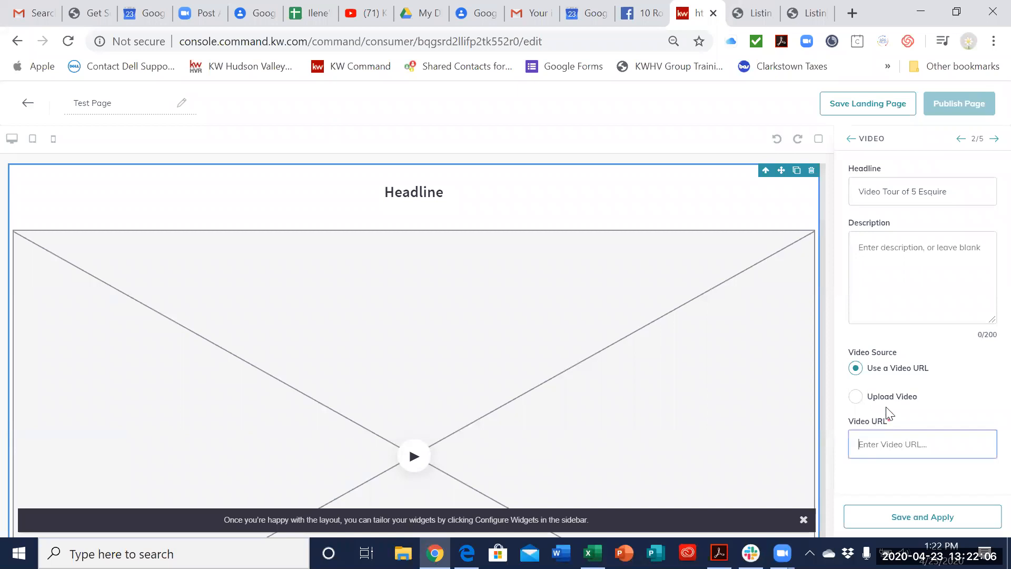
{"action": "key", "text": "ctrl+v"}
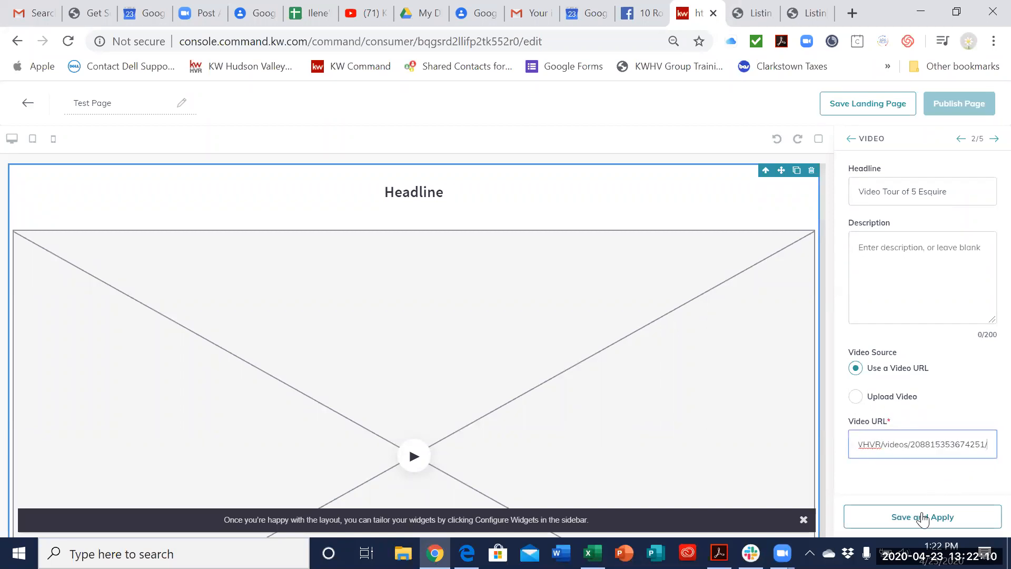
Step: Check the entered link against the Facebook video page and try to save and apply the Video widget with it
{"action": "left_click", "coordinate": [637, 8]}
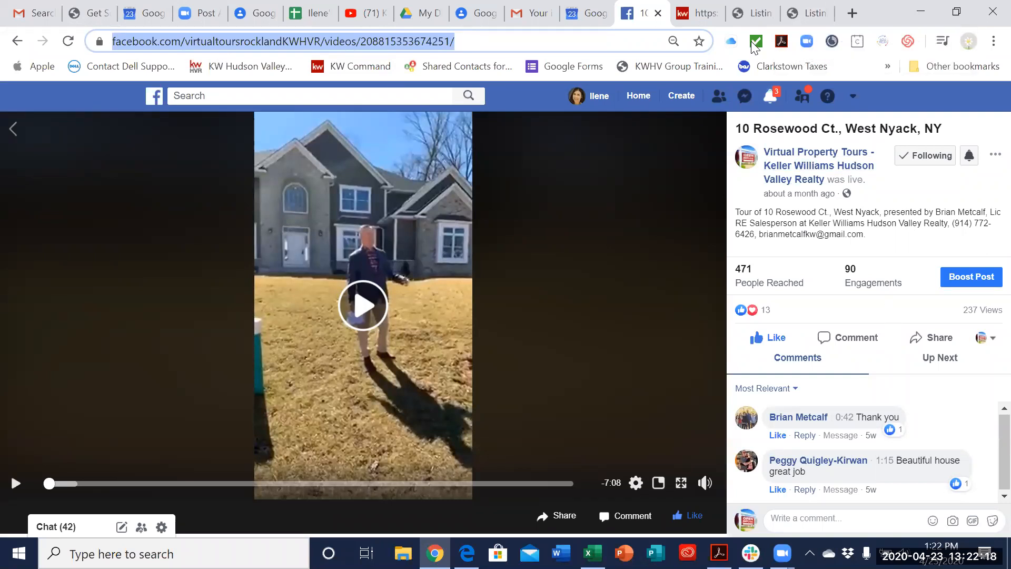
{"action": "left_click", "coordinate": [698, 13]}
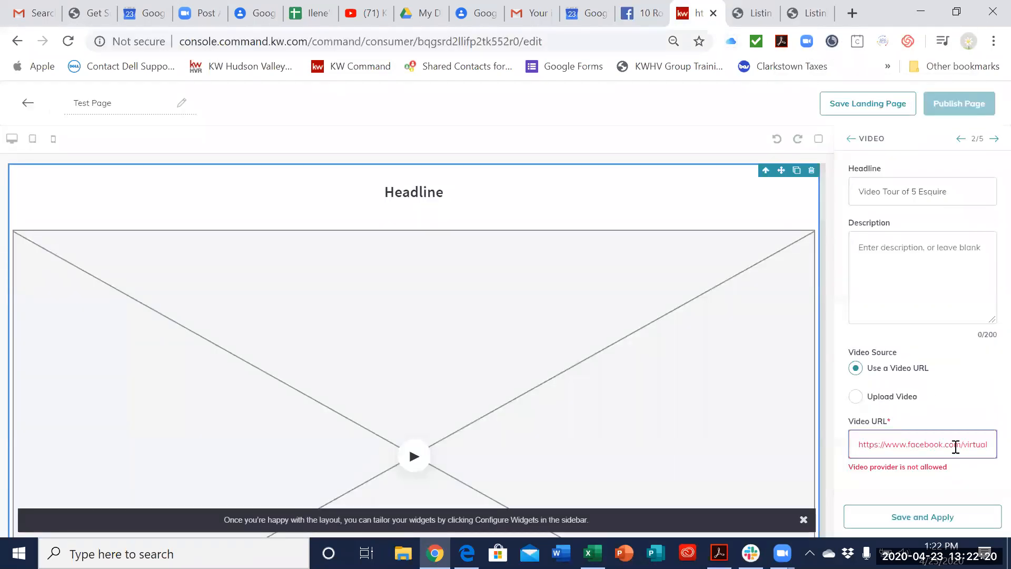
{"action": "left_click", "coordinate": [968, 444]}
{"action": "key", "text": "Right"}
{"action": "key", "text": "Right"}
{"action": "key", "text": "Right"}
{"action": "key", "text": "Right"}
{"action": "key", "text": "Right"}
{"action": "key", "text": "Right"}
{"action": "key", "text": "Right"}
{"action": "key", "text": "Right"}
{"action": "key", "text": "Right"}
{"action": "key", "text": "Right"}
{"action": "key", "text": "Right"}
{"action": "key", "text": "Right"}
{"action": "key", "text": "Right"}
{"action": "key", "text": "Right"}
{"action": "key", "text": "Right"}
{"action": "key", "text": "Right"}
{"action": "key", "text": "Right"}
{"action": "key", "text": "Right"}
{"action": "key", "text": "Right"}
{"action": "key", "text": "Right"}
{"action": "left_click", "coordinate": [925, 527]}
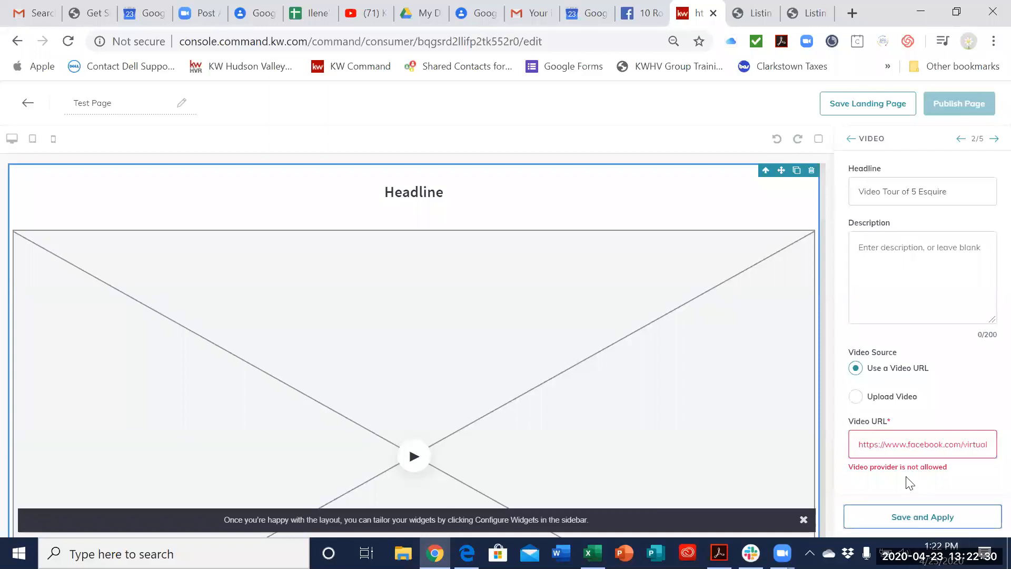
Step: Clear the Facebook link from the Video widget's URL field
{"action": "left_click", "coordinate": [885, 444]}
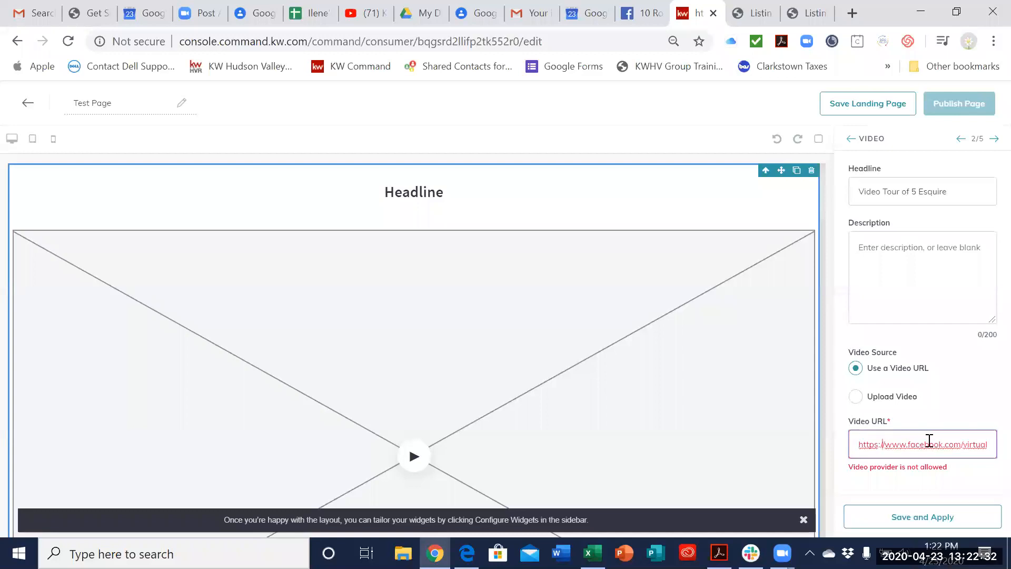
{"action": "key", "text": "End"}
{"action": "left_click_drag", "start_coordinate": [993, 442], "coordinate": [827, 457]}
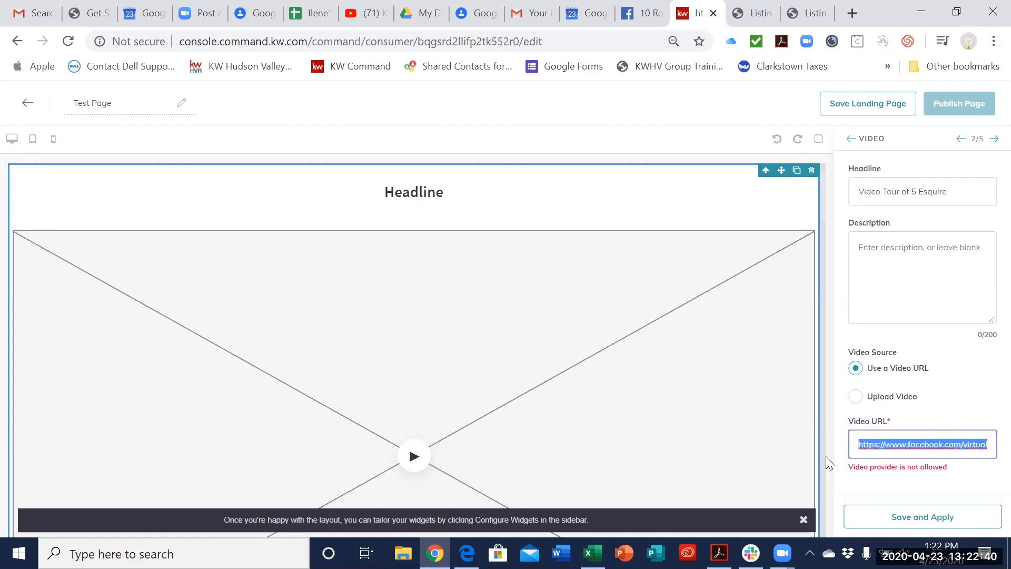
{"action": "key", "text": "BackSpace"}
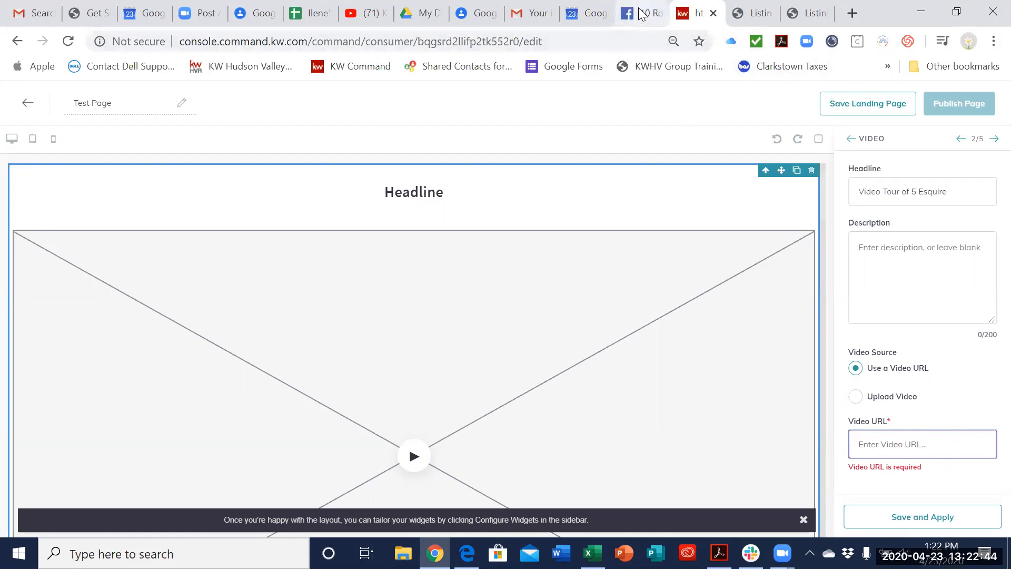
Step: Try to apply a freshly copied full Facebook link of the West Nyack tour as the Video URL, and clear the field again
{"action": "left_click", "coordinate": [650, 19]}
{"action": "left_click", "coordinate": [565, 41]}
{"action": "left_click_drag", "start_coordinate": [565, 42], "coordinate": [110, 41]}
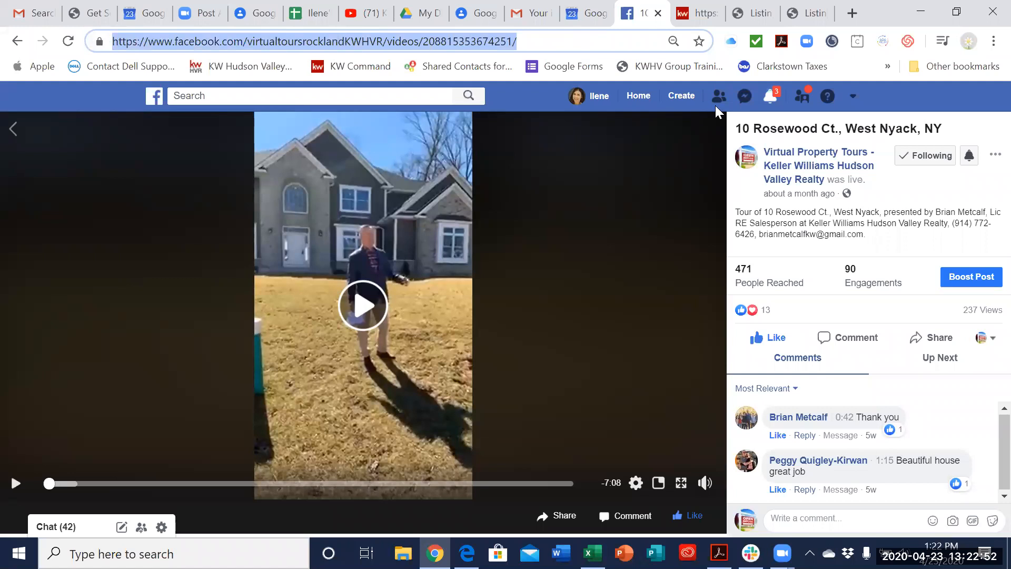
{"action": "left_click", "coordinate": [811, 13]}
{"action": "left_click", "coordinate": [761, 12]}
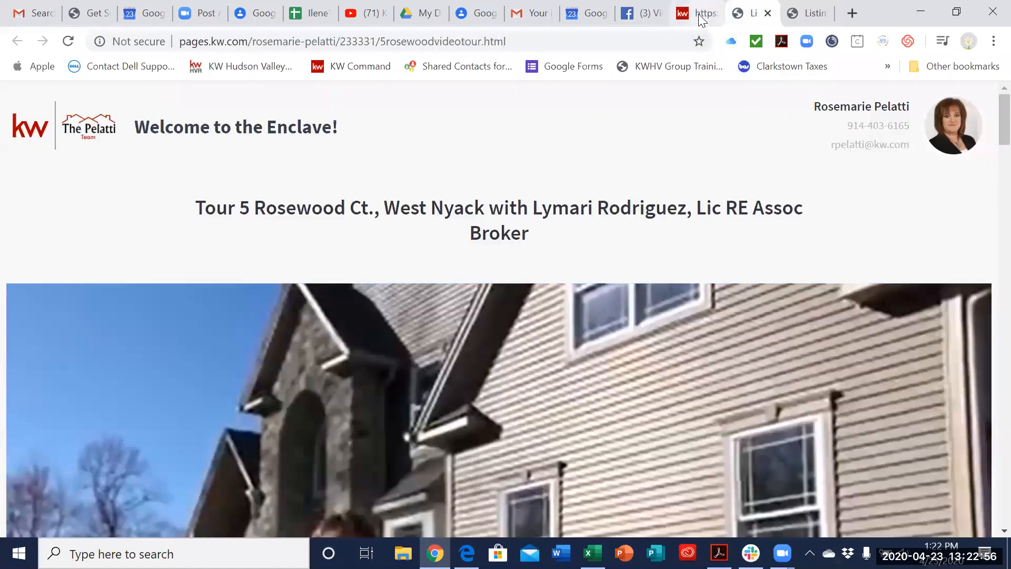
{"action": "left_click", "coordinate": [697, 16]}
{"action": "key", "text": "ctrl+v"}
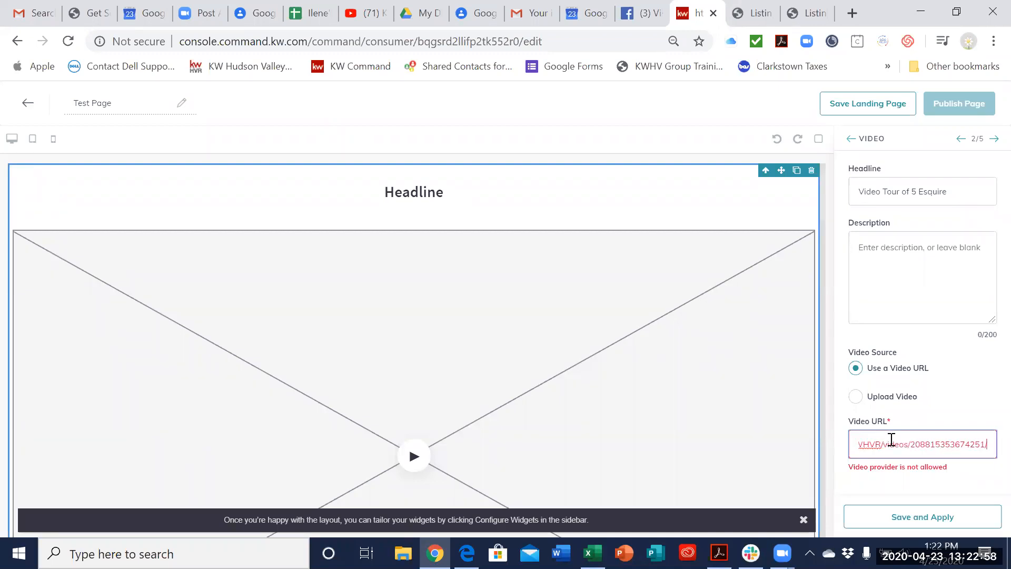
{"action": "left_click", "coordinate": [916, 513]}
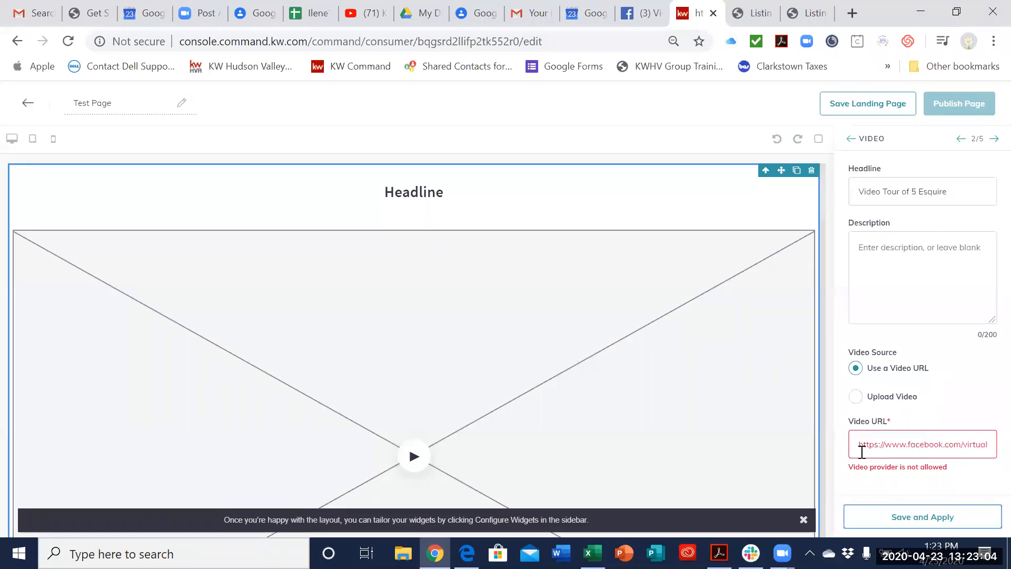
{"action": "left_click_drag", "start_coordinate": [860, 448], "coordinate": [990, 445]}
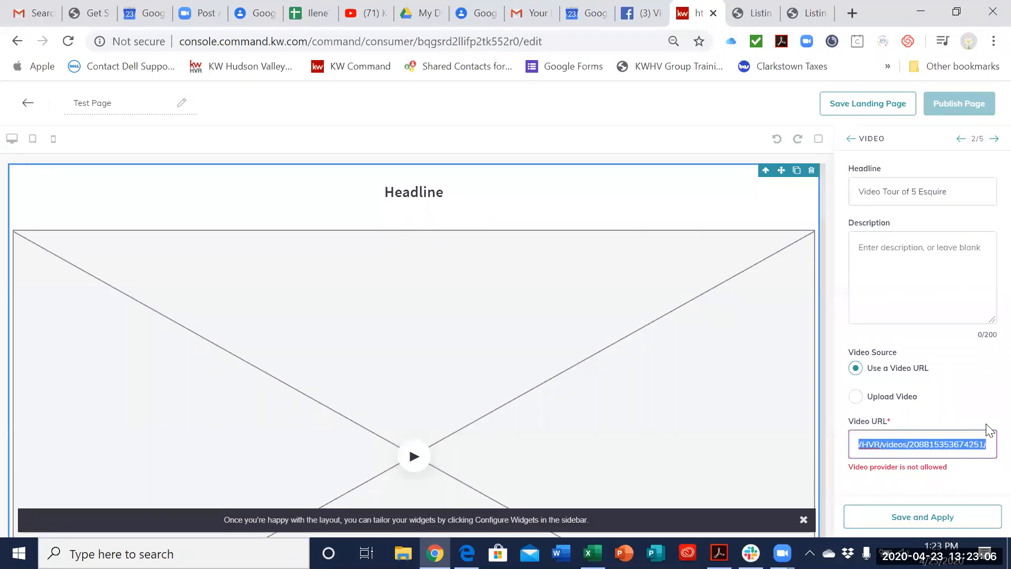
{"action": "key", "text": "BackSpace"}
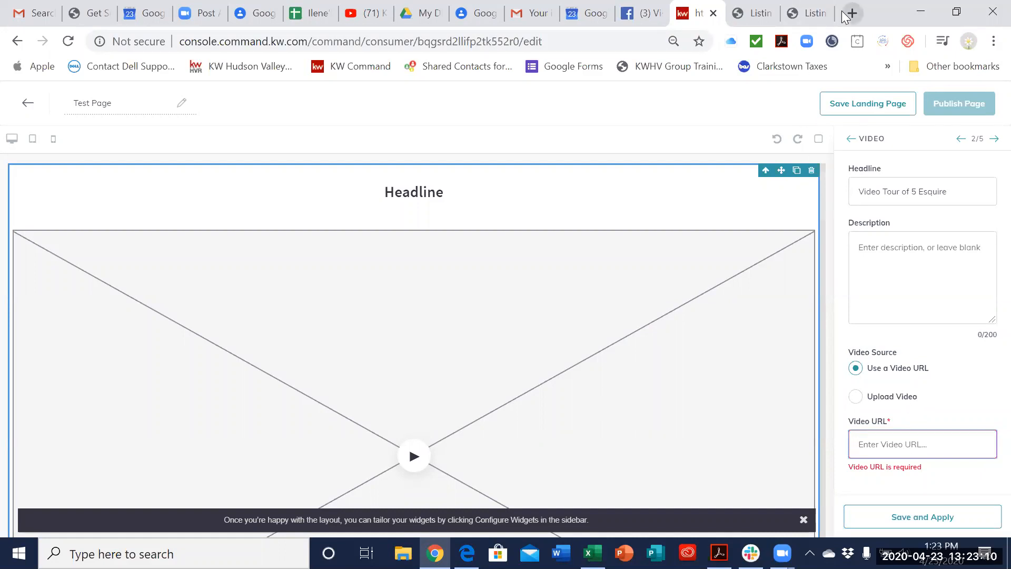
Step: Open YouTube in a new browser tab, open the "Goals Overview & Command Dashboard 4/22" video, and pause it
{"action": "key", "text": "ctrl+t"}
{"action": "type", "text": "youtube.com/feed/subscriptions"}
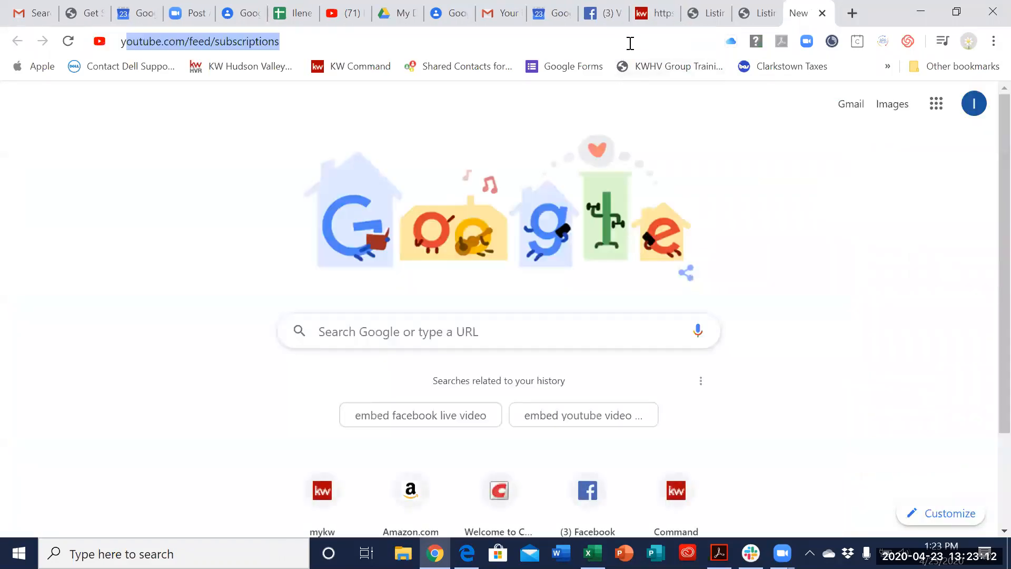
{"action": "key", "text": "Return"}
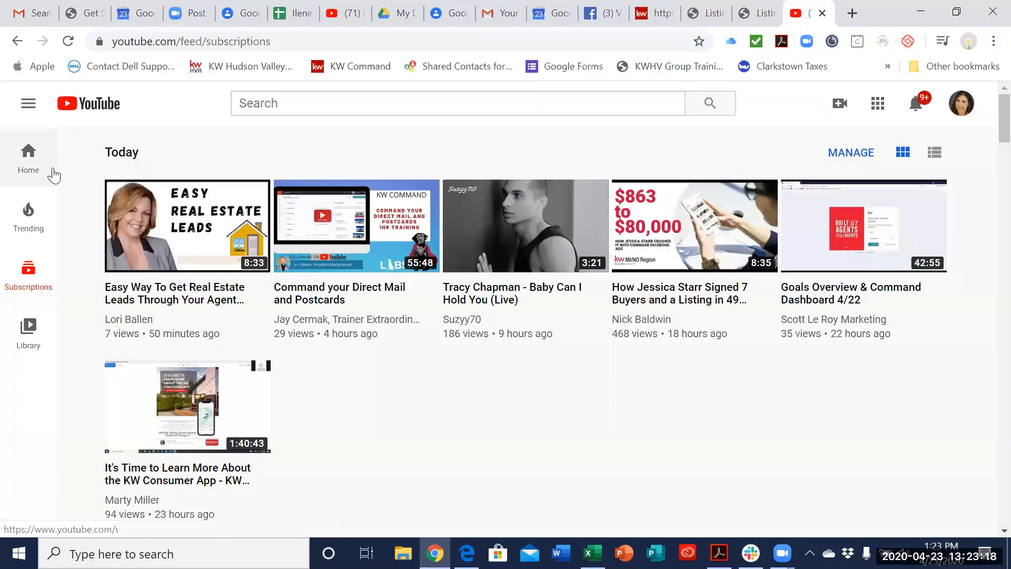
{"action": "left_click", "coordinate": [852, 267]}
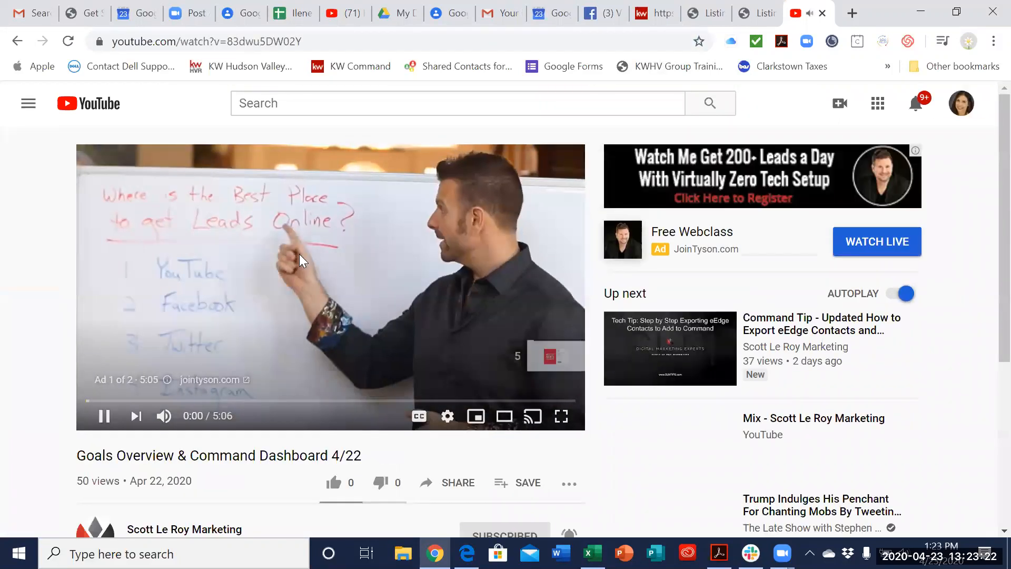
{"action": "left_click", "coordinate": [104, 416]}
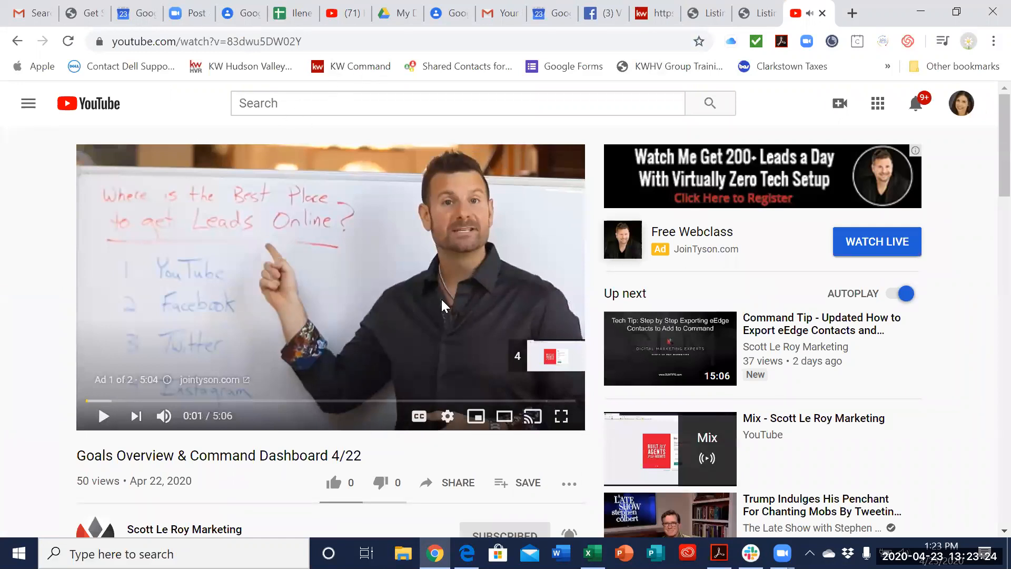
{"action": "scroll", "coordinate": [441, 306], "scroll_direction": "down", "scroll_amount": 5}
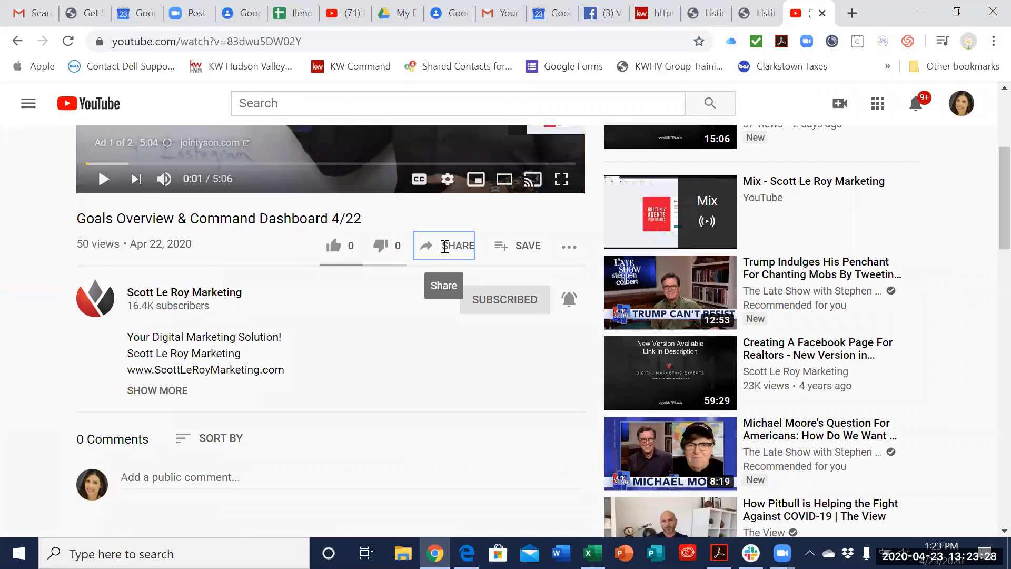
{"action": "left_click", "coordinate": [445, 246]}
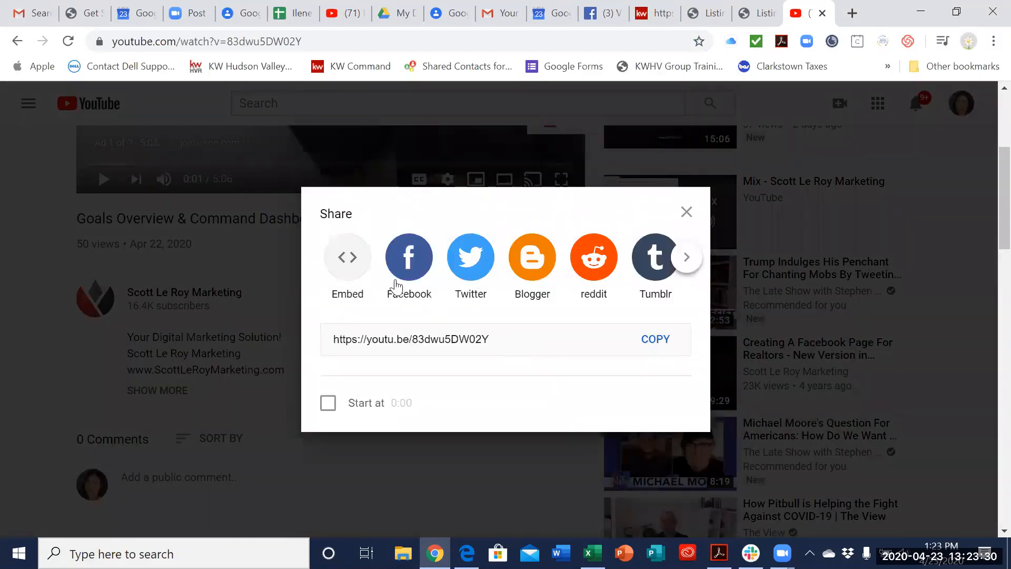
{"action": "left_click", "coordinate": [347, 266]}
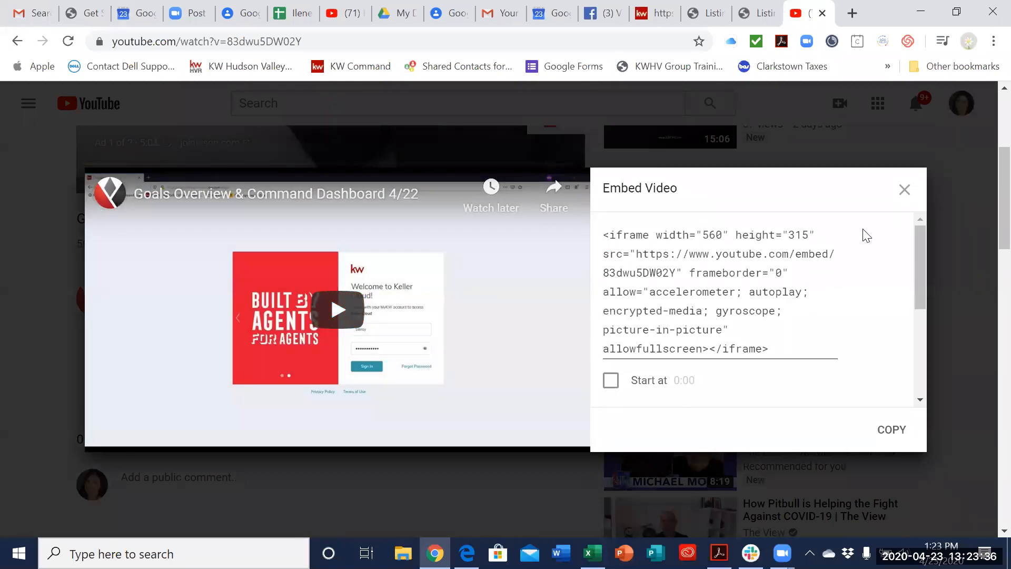
{"action": "left_click", "coordinate": [905, 191]}
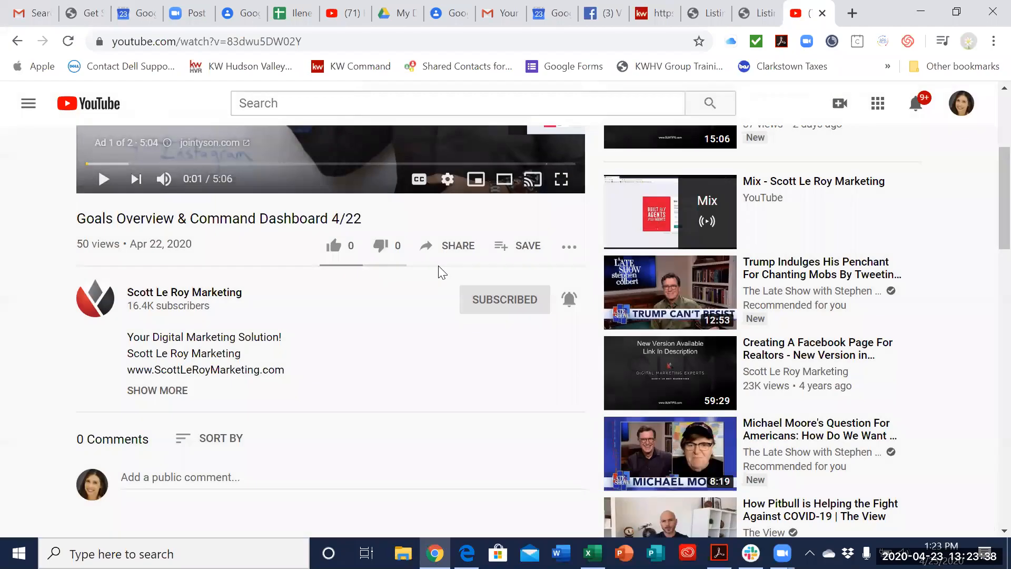
{"action": "left_click", "coordinate": [446, 245]}
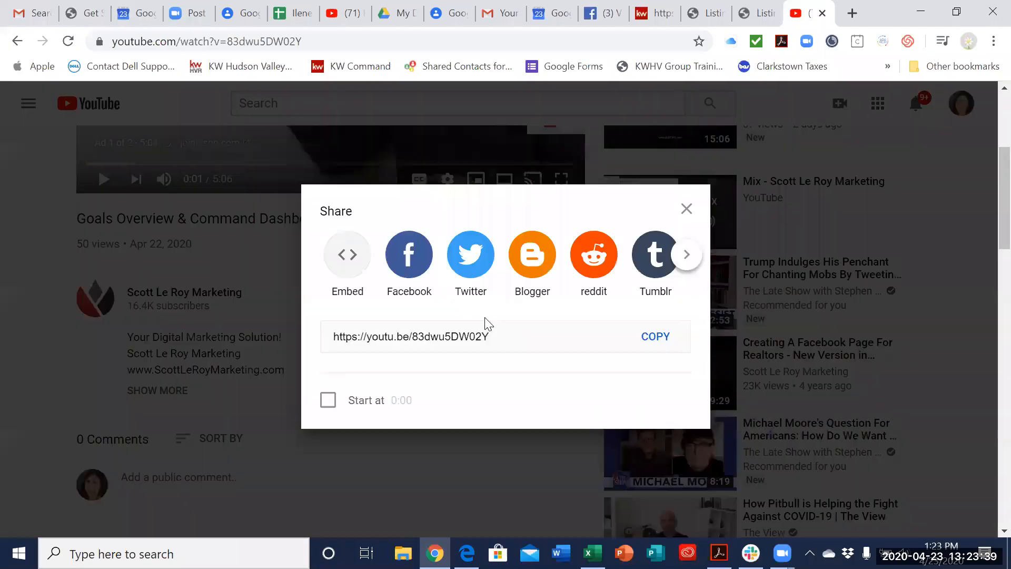
{"action": "left_click", "coordinate": [659, 345]}
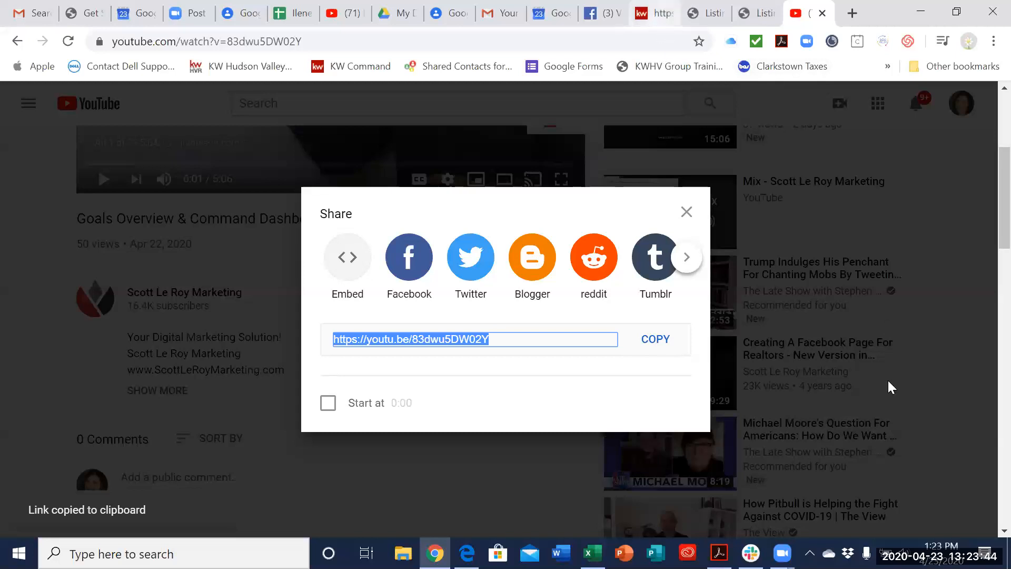
{"action": "left_click", "coordinate": [653, 13]}
{"action": "key", "text": "ctrl+v"}
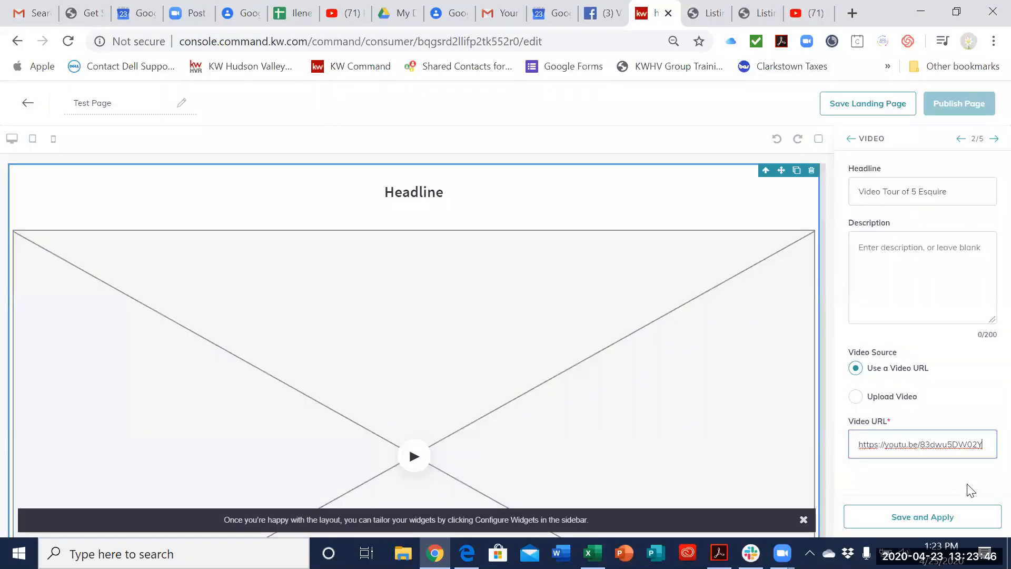
{"action": "left_click", "coordinate": [955, 521]}
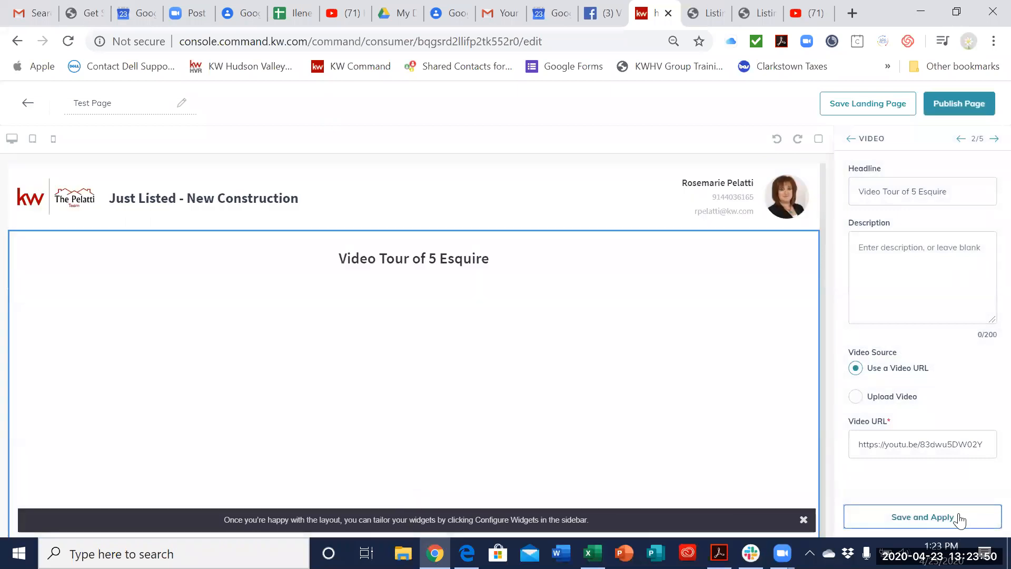
Step: Check the embedded video in the Test Page preview and publish the page as a landing page
{"action": "scroll", "coordinate": [695, 353], "scroll_direction": "down", "scroll_amount": 8}
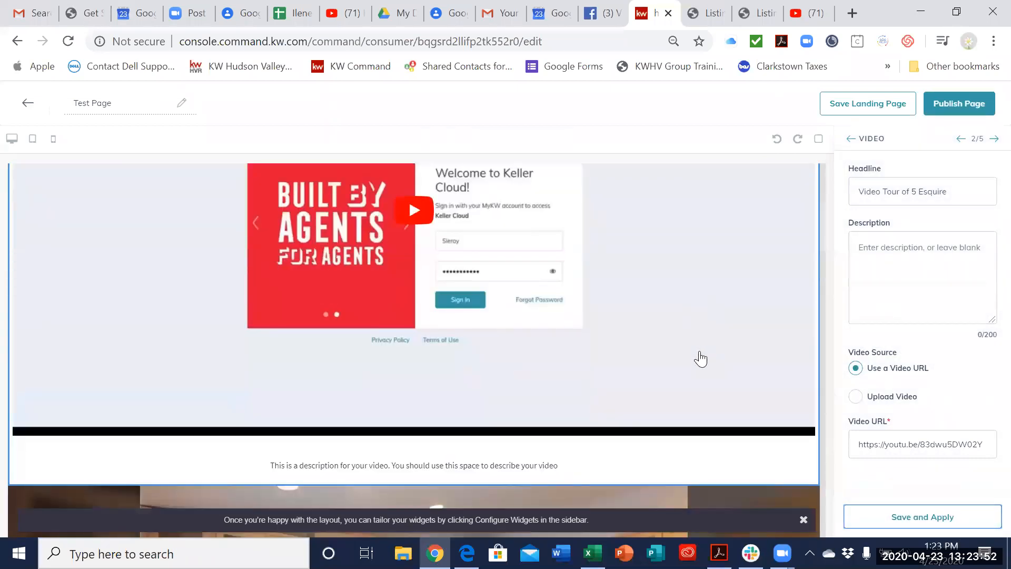
{"action": "scroll", "coordinate": [701, 359], "scroll_direction": "down", "scroll_amount": 3}
{"action": "scroll", "coordinate": [701, 361], "scroll_direction": "up", "scroll_amount": 10}
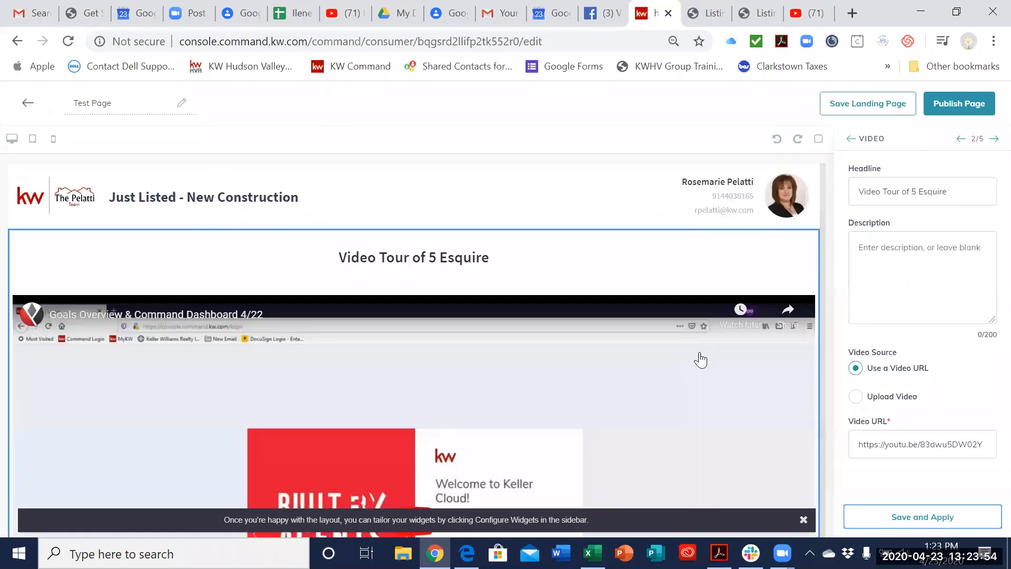
{"action": "scroll", "coordinate": [700, 363], "scroll_direction": "down", "scroll_amount": 3}
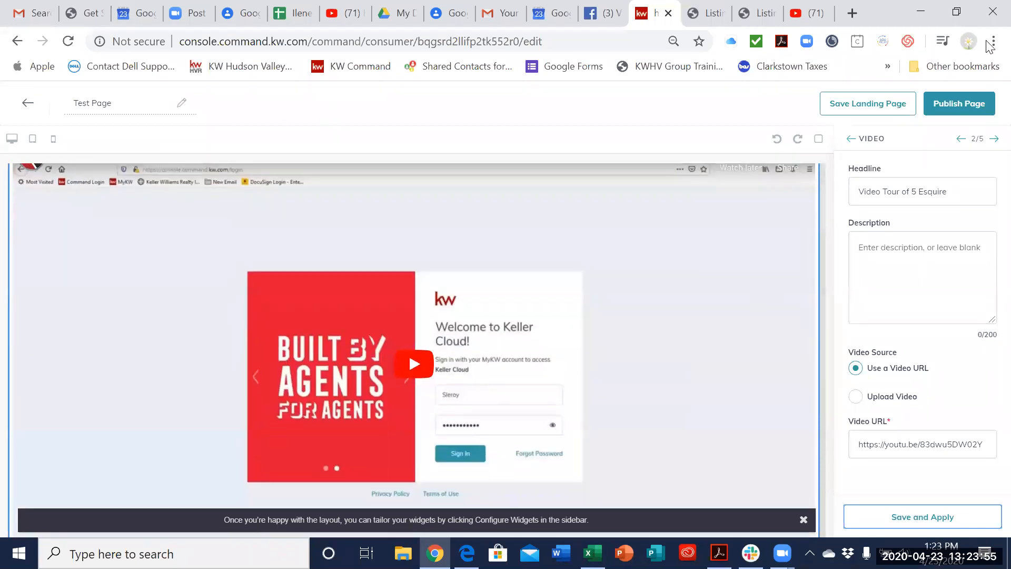
{"action": "left_click", "coordinate": [976, 102]}
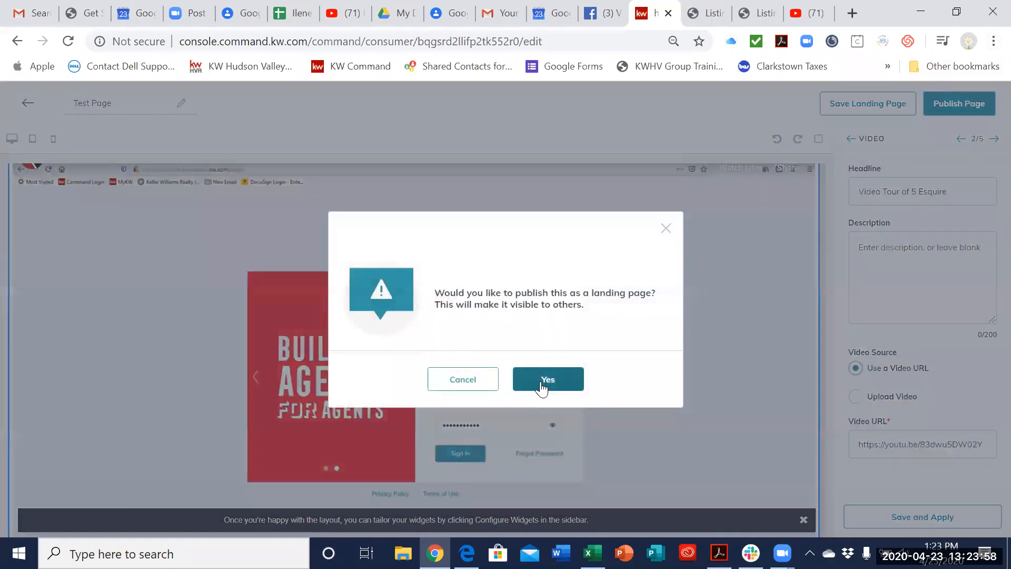
{"action": "left_click", "coordinate": [540, 382]}
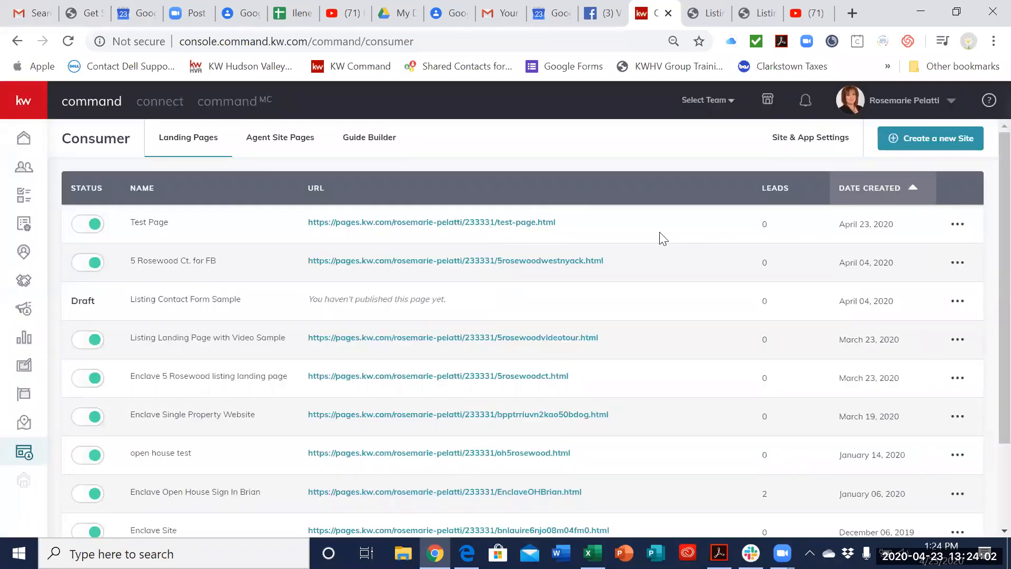
Step: Open the published Test Page from its URL, review the embedded video and property details, and close the page
{"action": "left_click", "coordinate": [508, 223]}
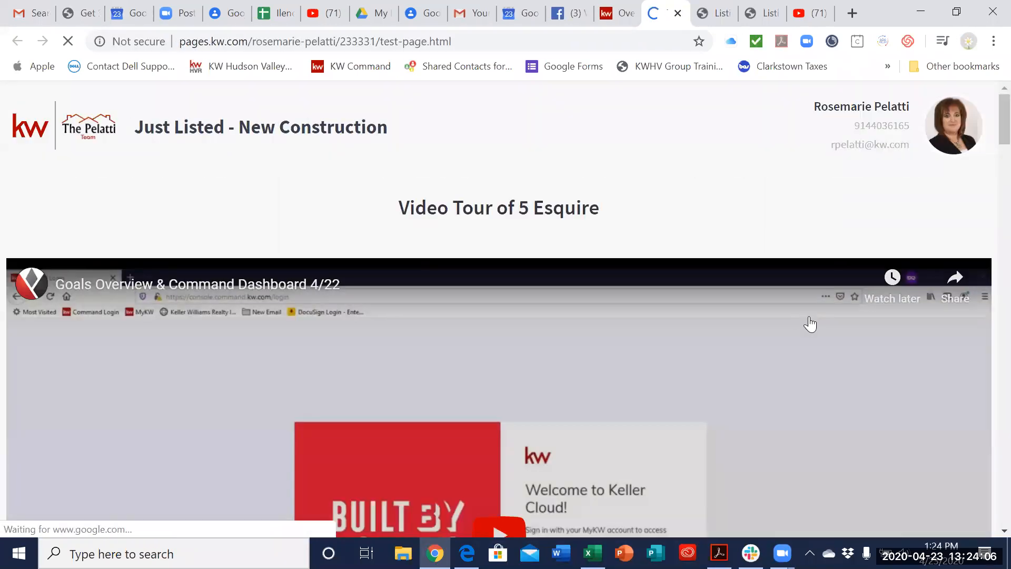
{"action": "scroll", "coordinate": [826, 346], "scroll_direction": "down", "scroll_amount": 10}
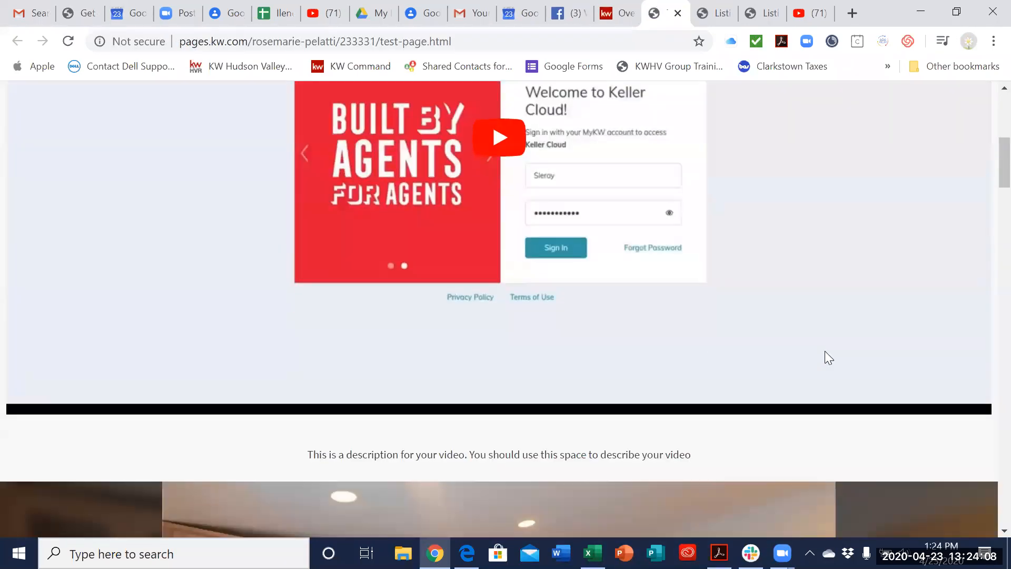
{"action": "scroll", "coordinate": [825, 356], "scroll_direction": "up", "scroll_amount": 8}
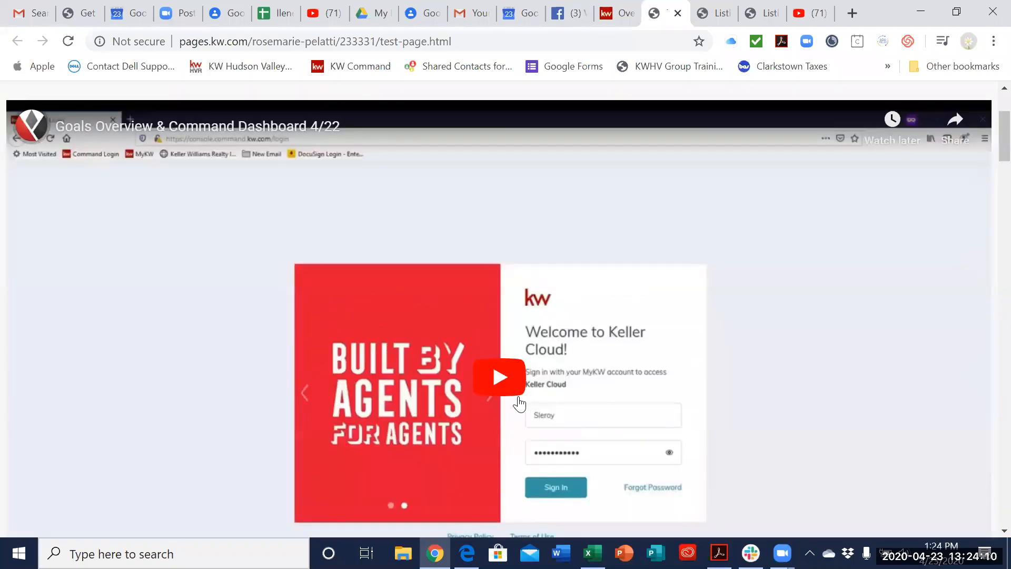
{"action": "scroll", "coordinate": [783, 397], "scroll_direction": "down", "scroll_amount": 7}
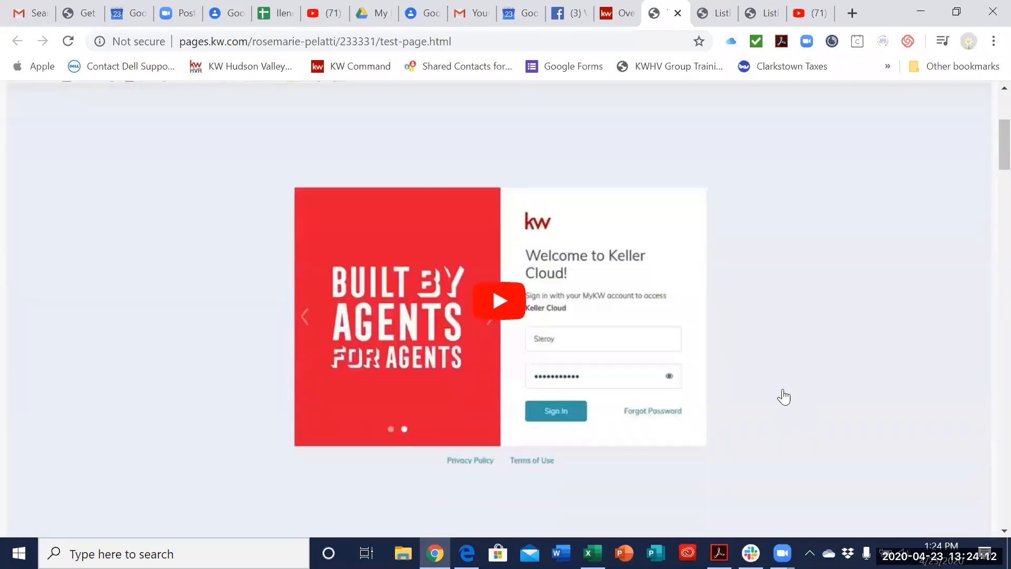
{"action": "scroll", "coordinate": [783, 397], "scroll_direction": "up", "scroll_amount": 9}
{"action": "scroll", "coordinate": [618, 339], "scroll_direction": "down", "scroll_amount": 6}
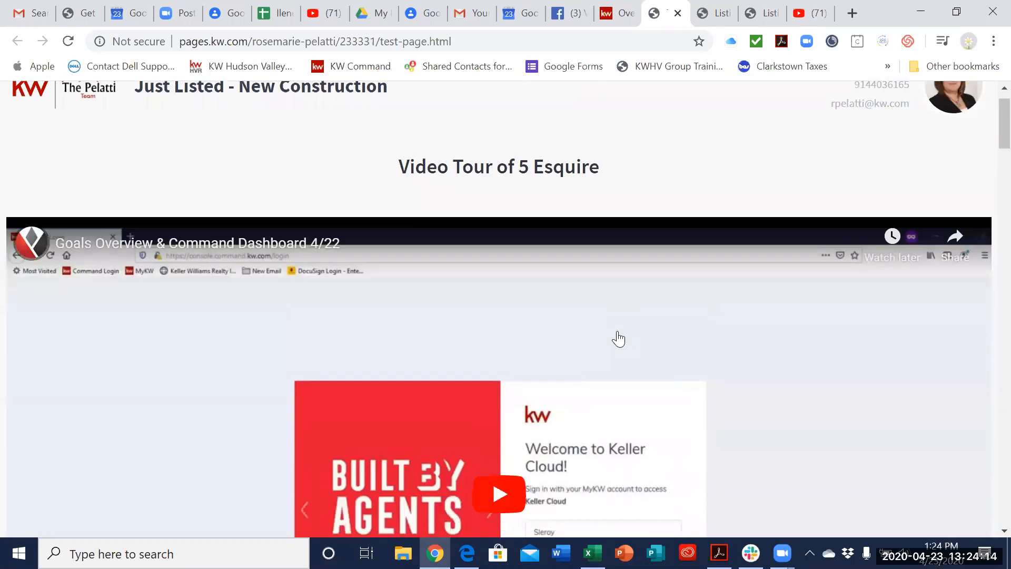
{"action": "scroll", "coordinate": [620, 336], "scroll_direction": "down", "scroll_amount": 15}
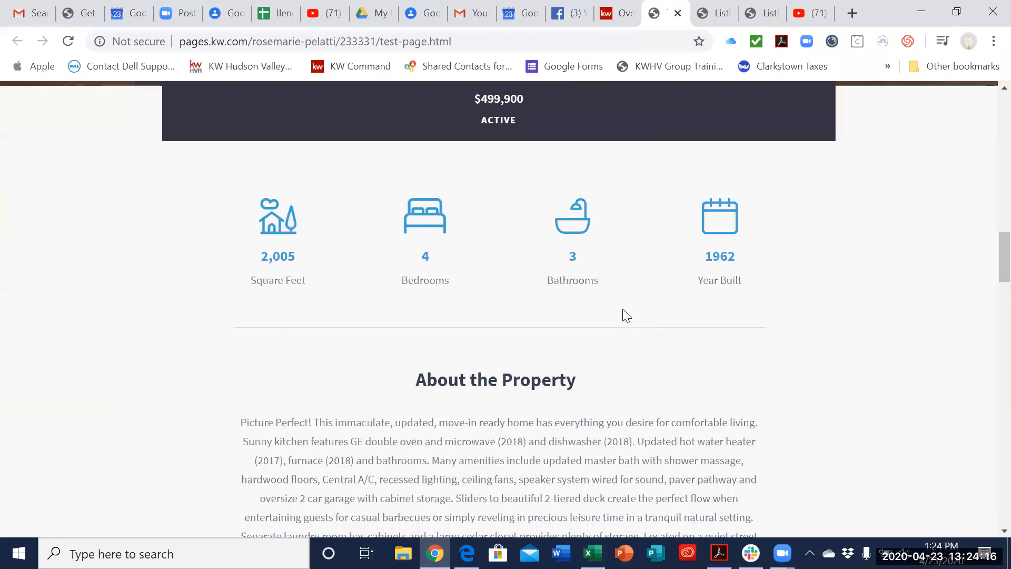
{"action": "scroll", "coordinate": [621, 336], "scroll_direction": "up", "scroll_amount": 20}
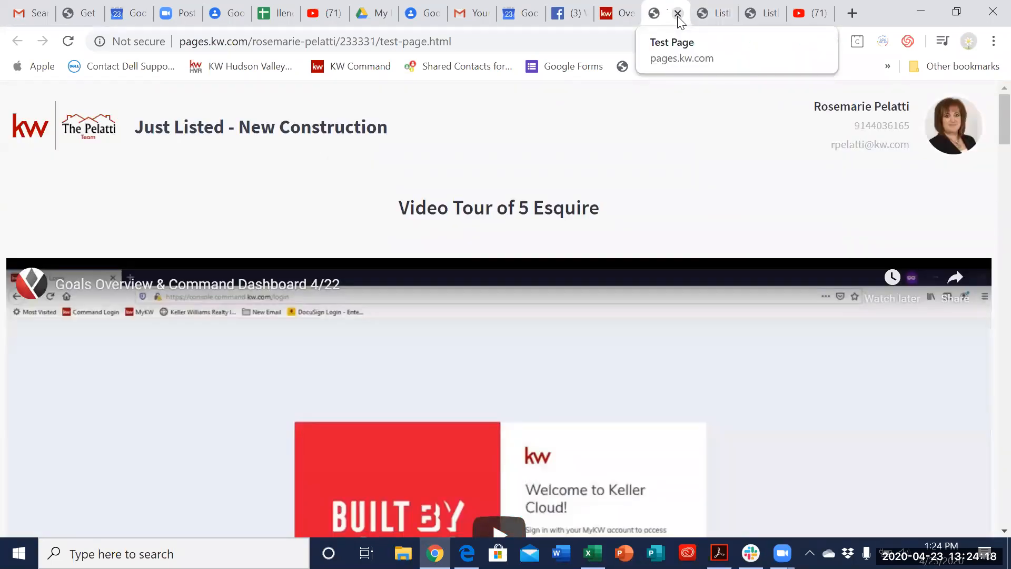
{"action": "left_click", "coordinate": [678, 13]}
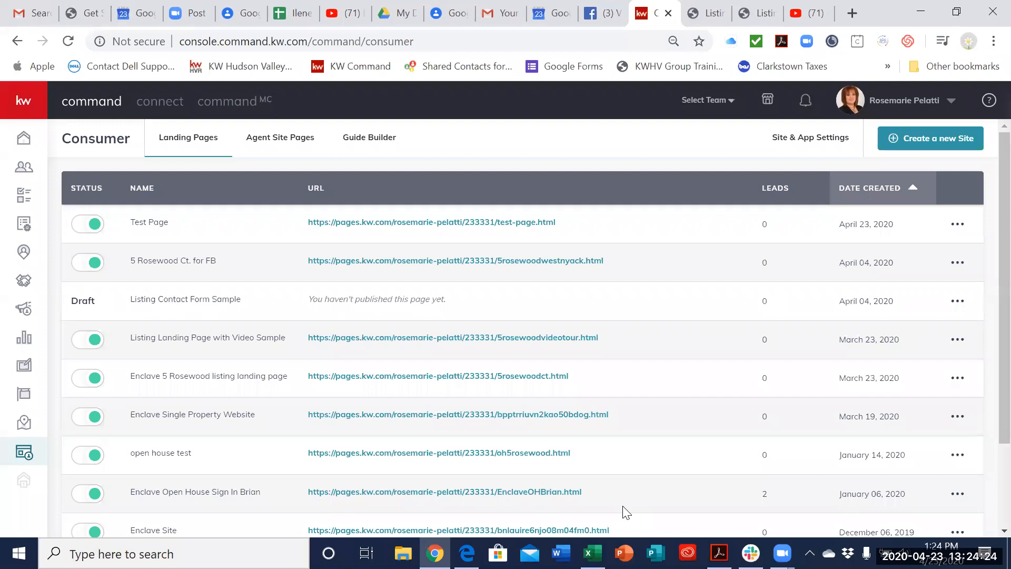
{"action": "left_click", "coordinate": [847, 350]}
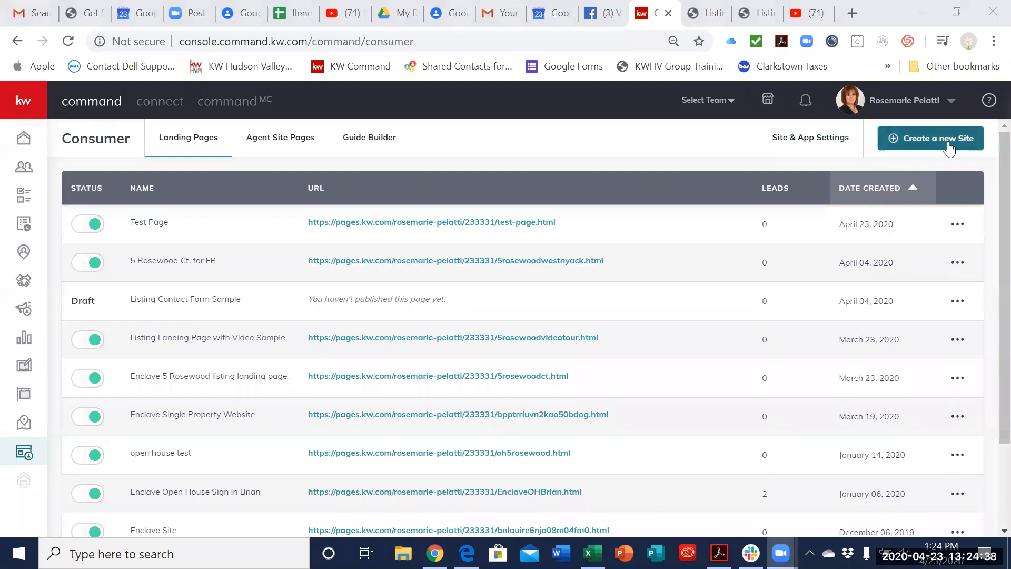
{"action": "left_click", "coordinate": [949, 144]}
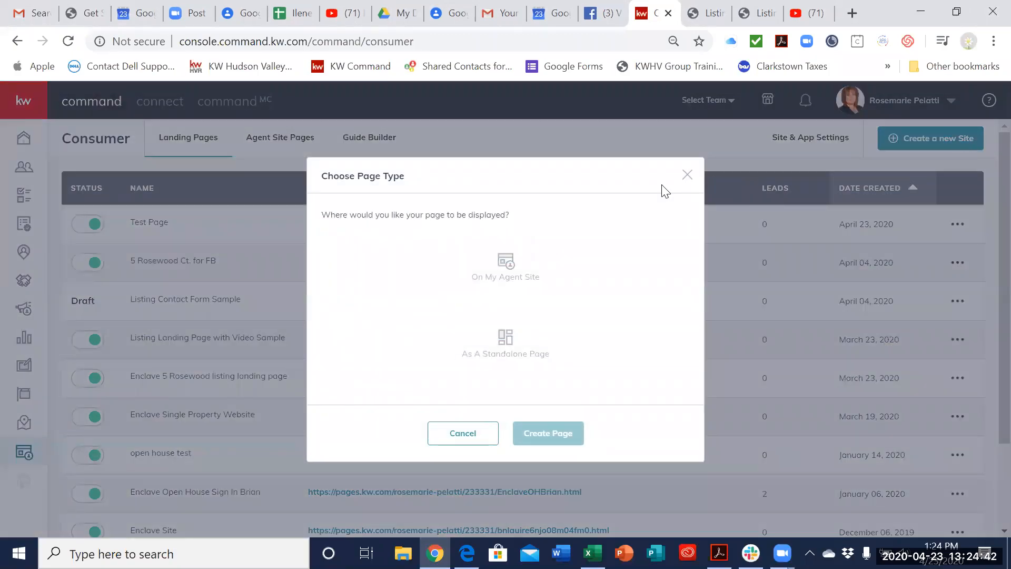
{"action": "left_click", "coordinate": [685, 178]}
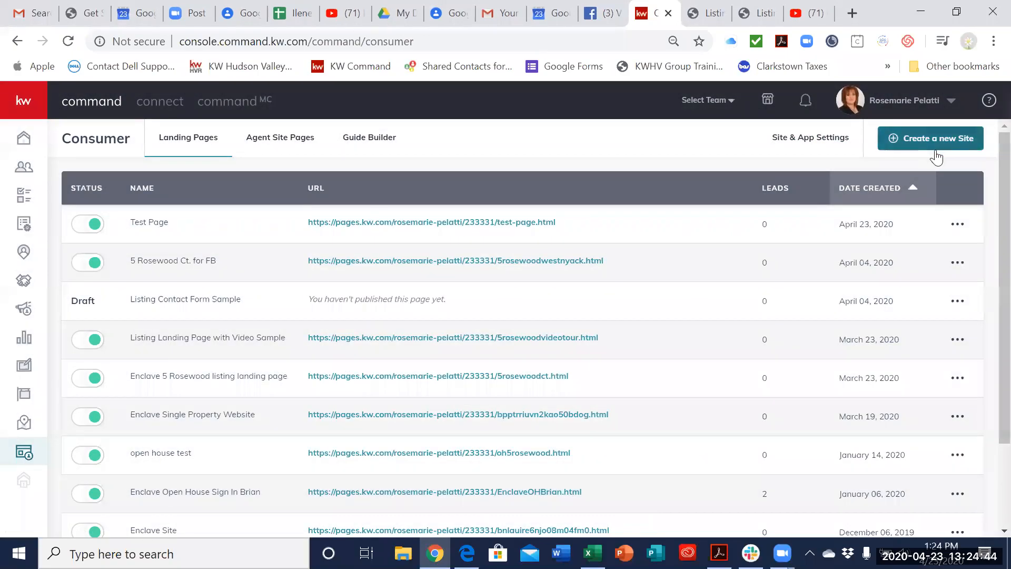
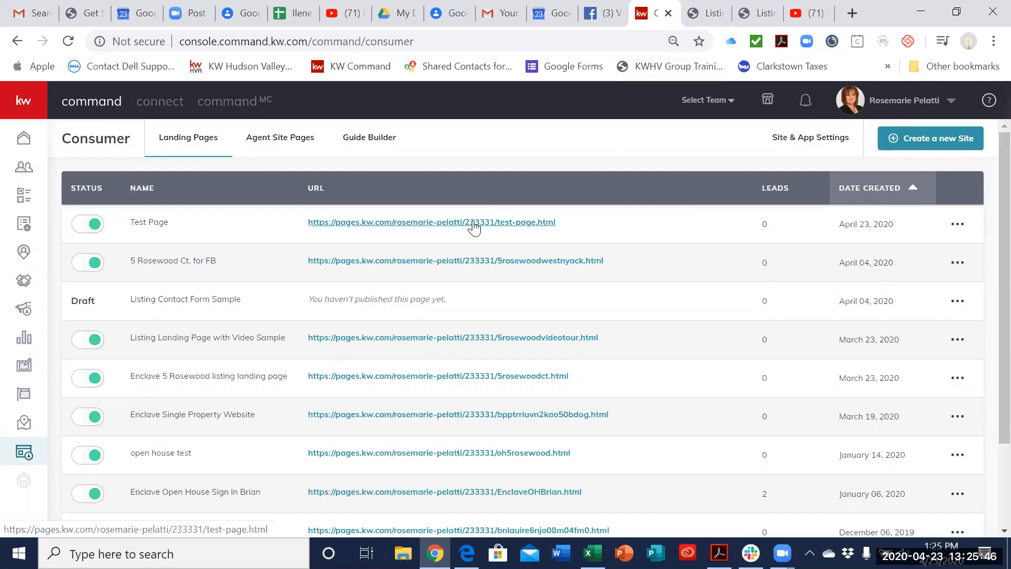
Step: Reopen the published Test Page and examine its video, photo gallery and map, then compare it with the other open listing pages
{"action": "left_click", "coordinate": [473, 225]}
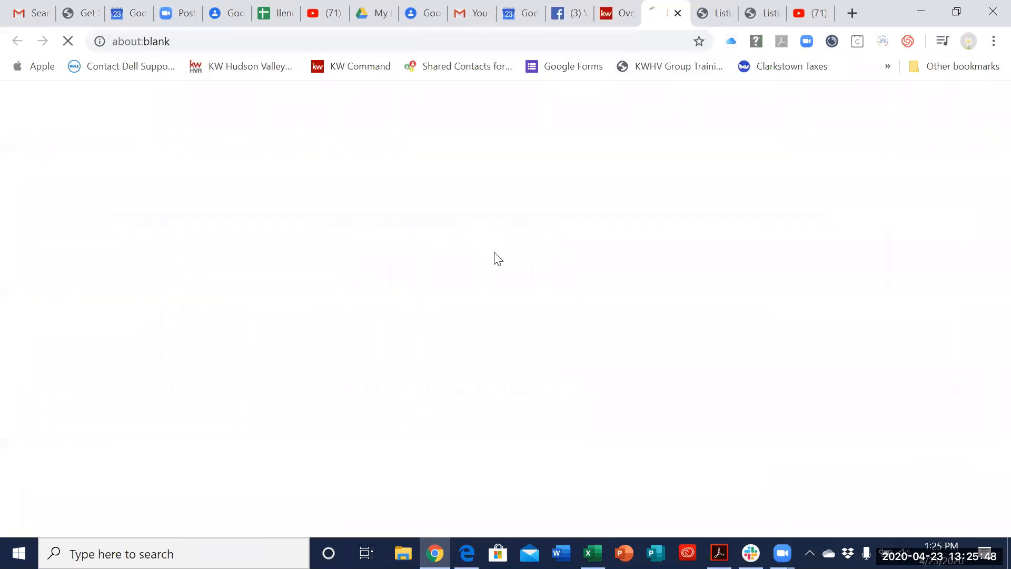
{"action": "scroll", "coordinate": [737, 251], "scroll_direction": "down", "scroll_amount": 2}
{"action": "scroll", "coordinate": [736, 258], "scroll_direction": "down", "scroll_amount": 20}
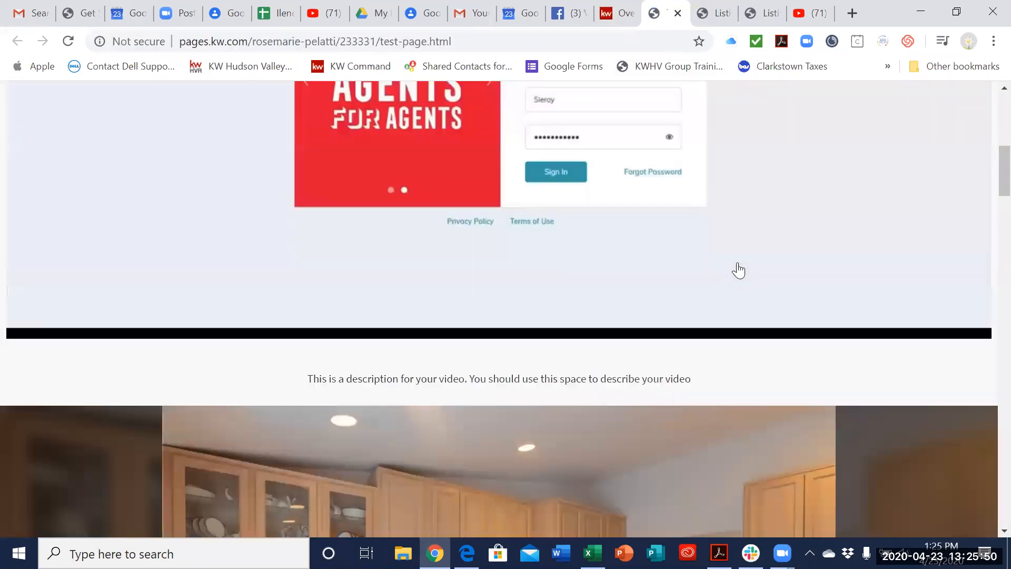
{"action": "scroll", "coordinate": [738, 269], "scroll_direction": "down", "scroll_amount": 10}
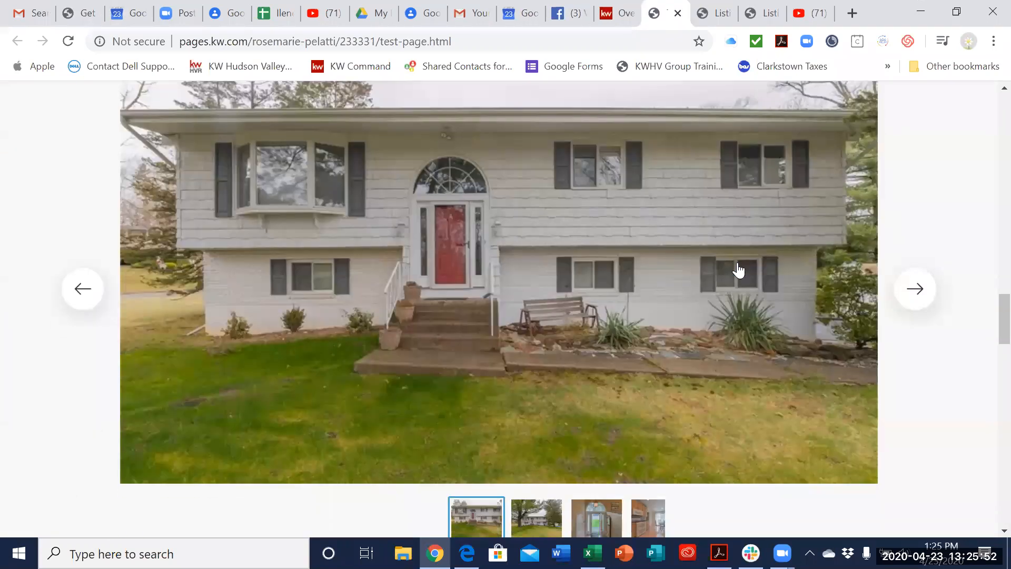
{"action": "scroll", "coordinate": [723, 306], "scroll_direction": "down", "scroll_amount": 6}
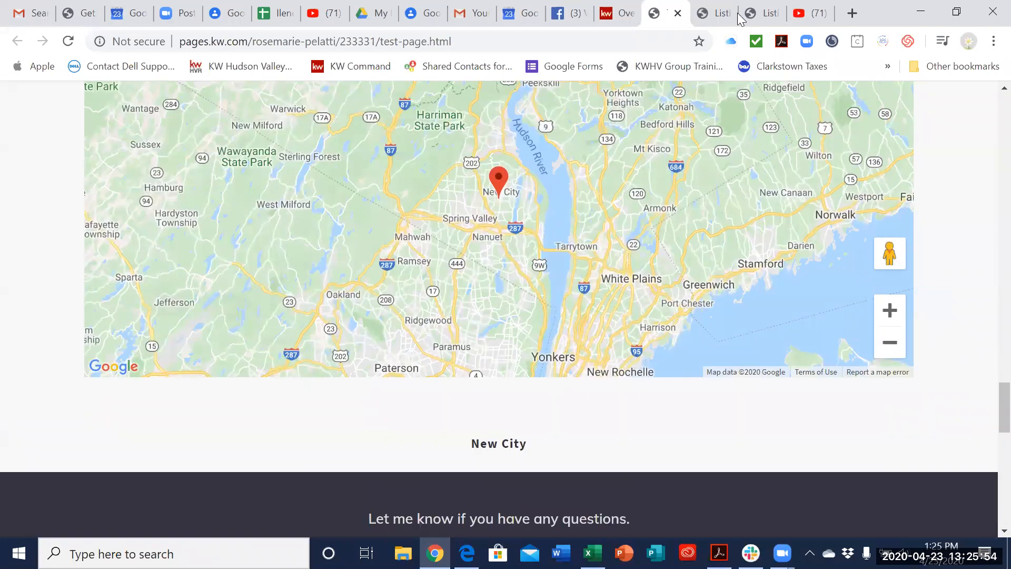
{"action": "scroll", "coordinate": [795, 69], "scroll_direction": "up", "scroll_amount": 20}
{"action": "left_click", "coordinate": [703, 20]}
{"action": "left_click", "coordinate": [767, 6]}
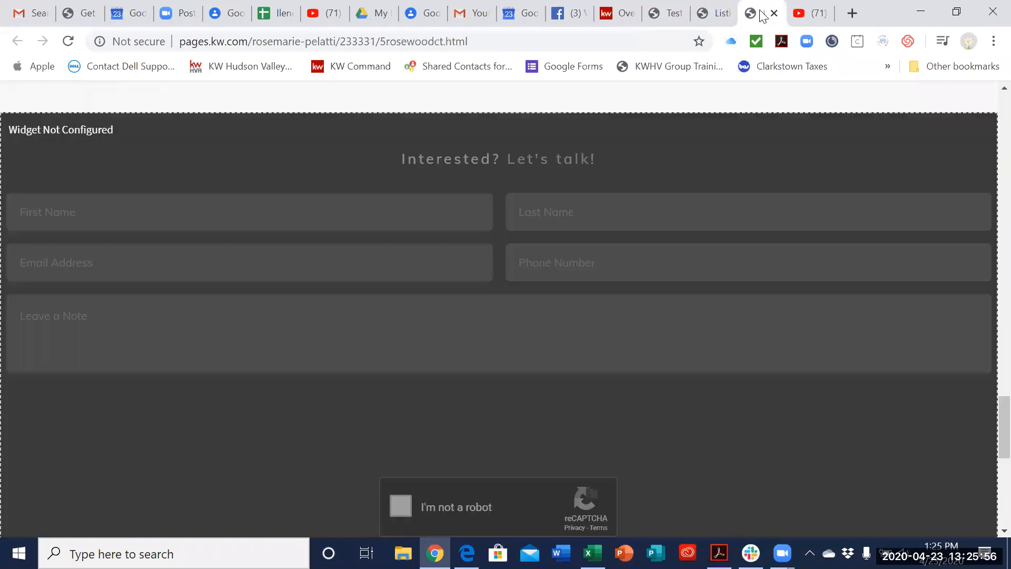
{"action": "left_click", "coordinate": [658, 17]}
{"action": "scroll", "coordinate": [835, 300], "scroll_direction": "up", "scroll_amount": 4}
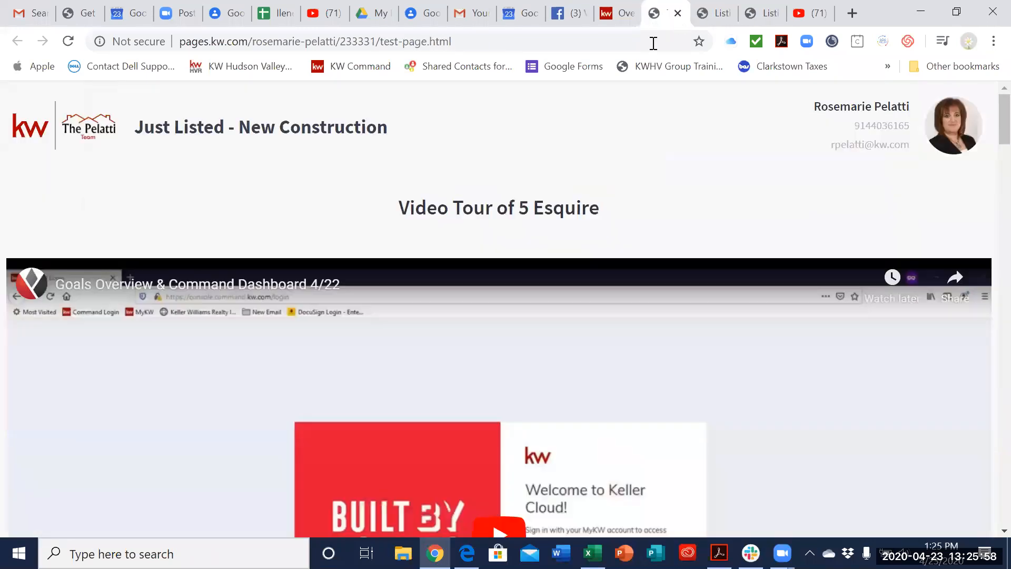
Step: Return to Command's Consumer area and create a new site as a standalone page
{"action": "left_click", "coordinate": [622, 20]}
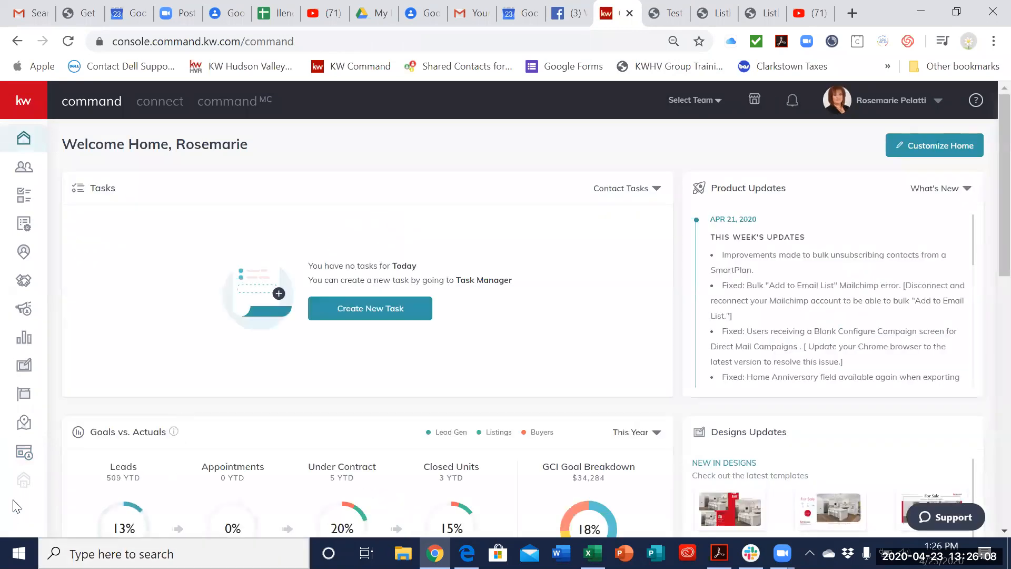
{"action": "left_click", "coordinate": [24, 453]}
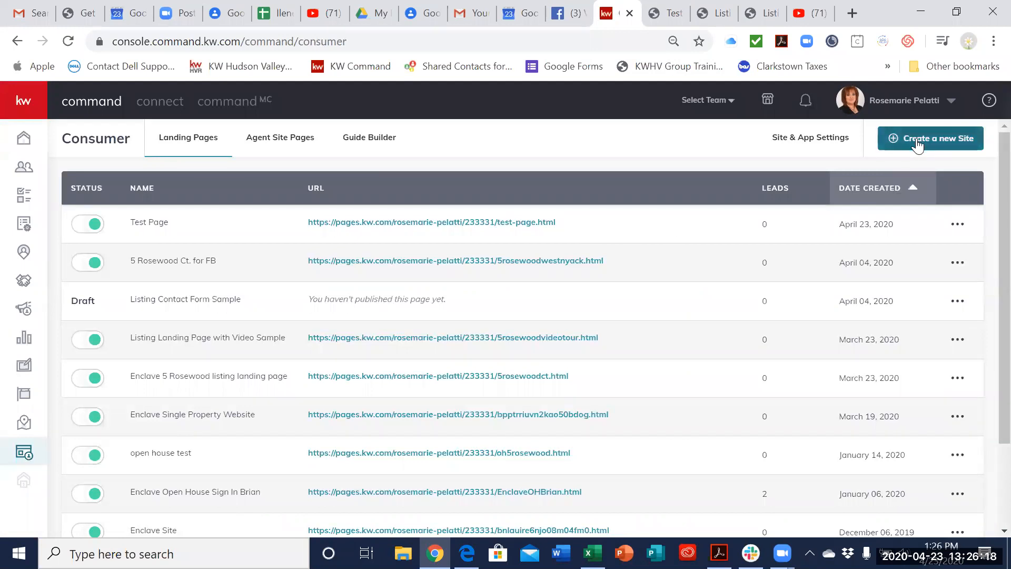
{"action": "left_click", "coordinate": [917, 140]}
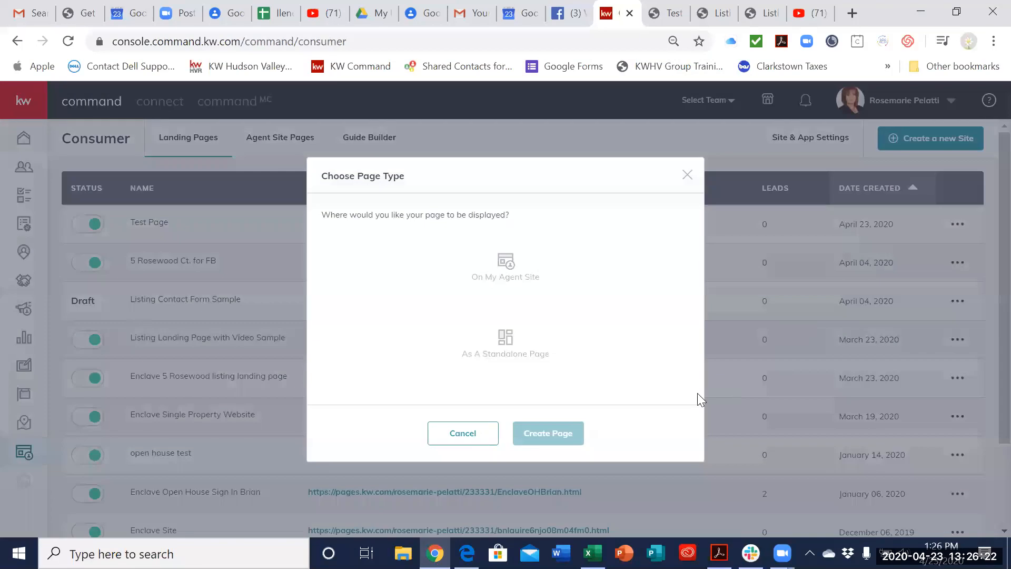
{"action": "left_click", "coordinate": [514, 349]}
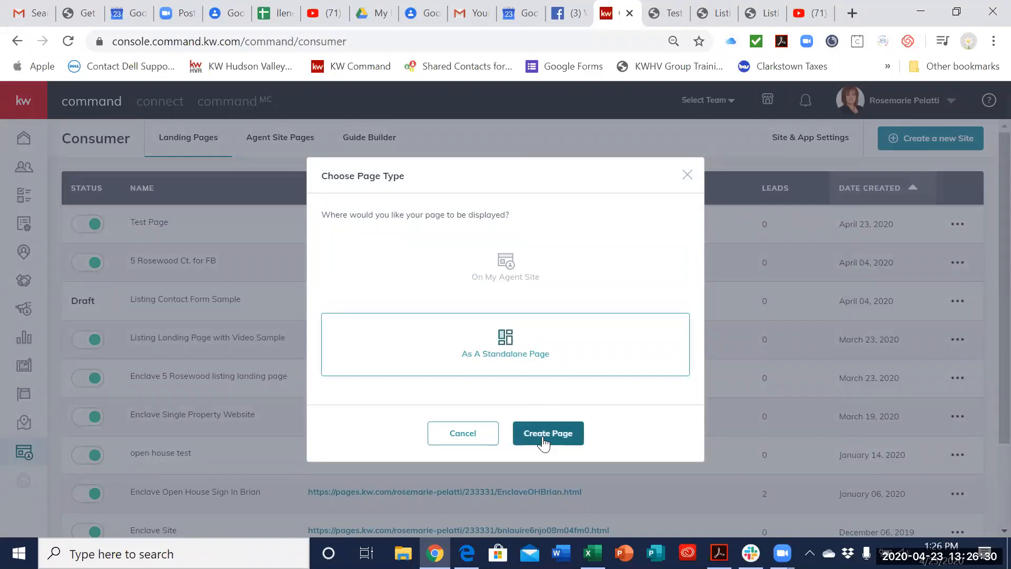
{"action": "left_click", "coordinate": [542, 436]}
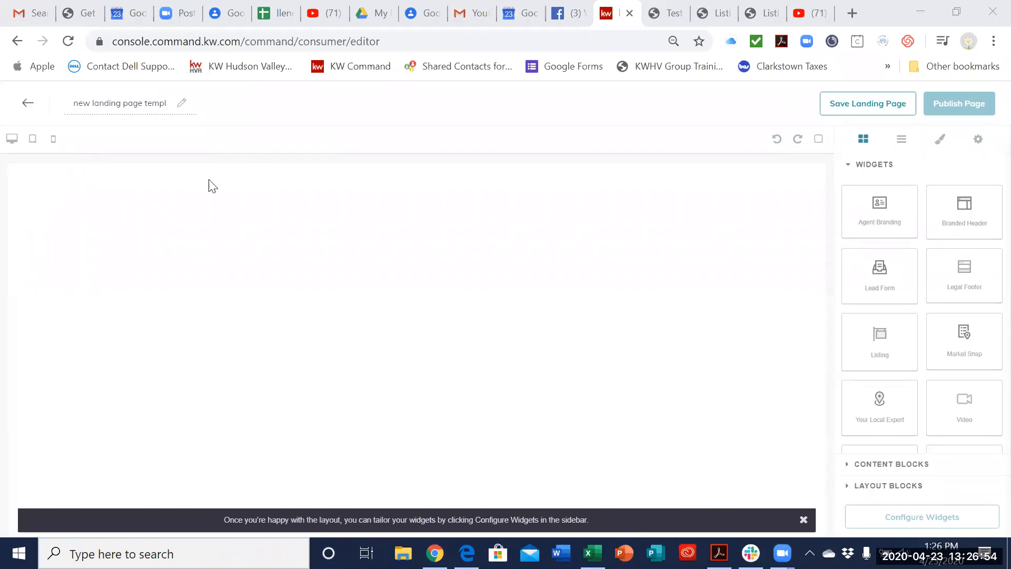
Step: Name the new landing page "Test 2"
{"action": "left_click_drag", "start_coordinate": [128, 102], "coordinate": [194, 102]}
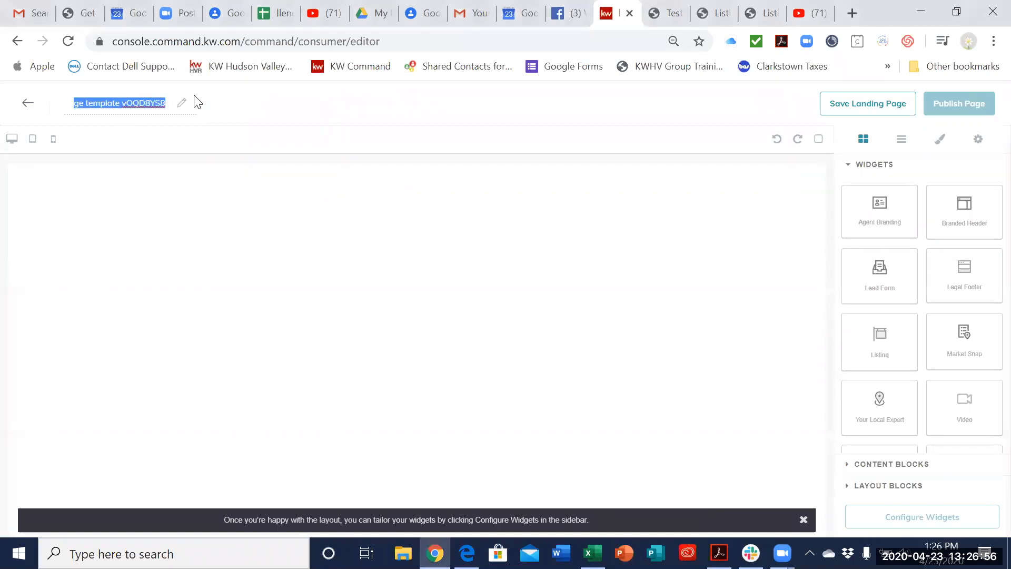
{"action": "type", "text": "Test 2"}
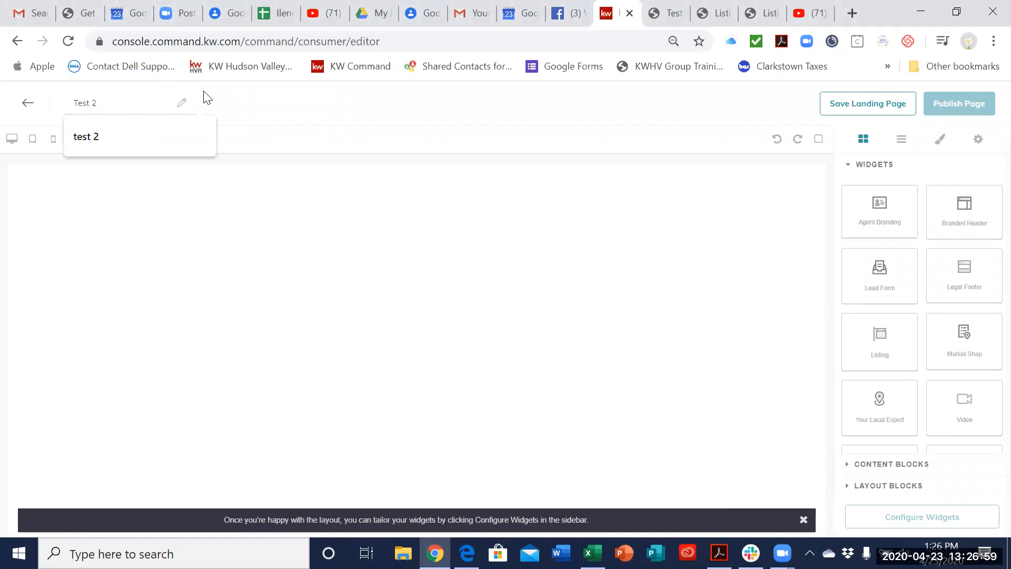
{"action": "left_click", "coordinate": [264, 114]}
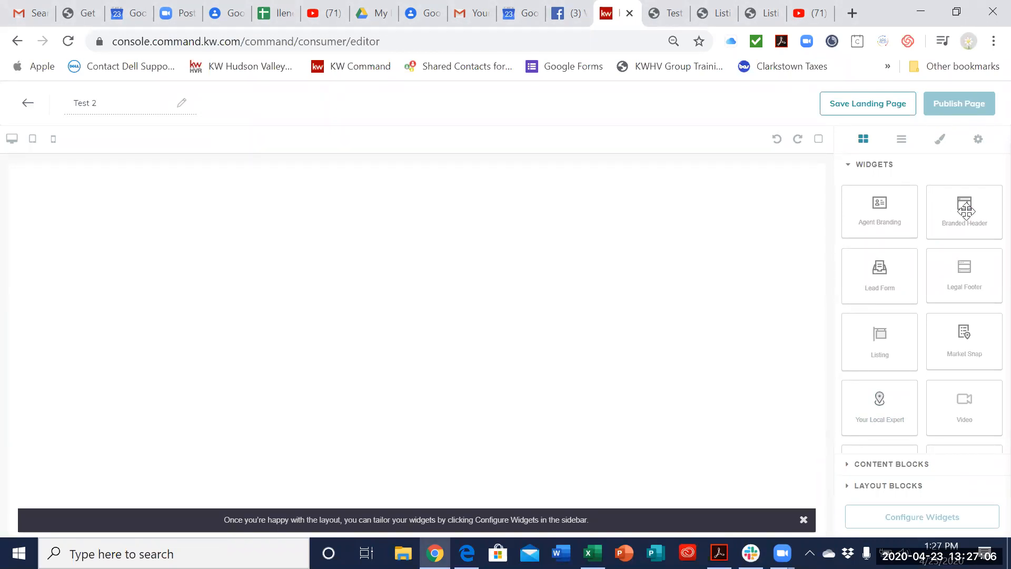
Step: Add a Branded Header widget to the blank page and place a Listing widget directly beneath it
{"action": "left_click_drag", "start_coordinate": [965, 207], "coordinate": [495, 206]}
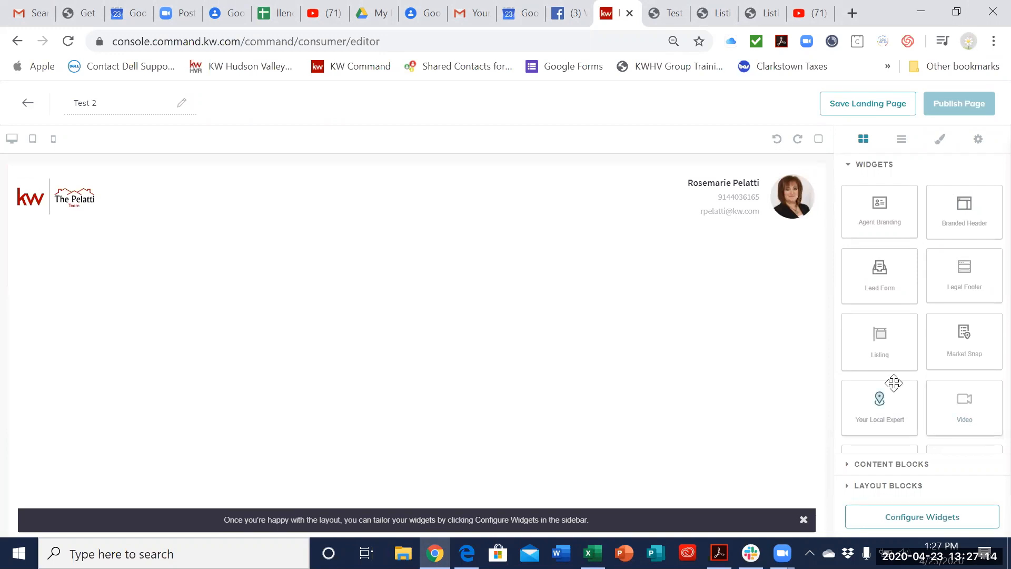
{"action": "left_click_drag", "start_coordinate": [880, 343], "coordinate": [548, 346]}
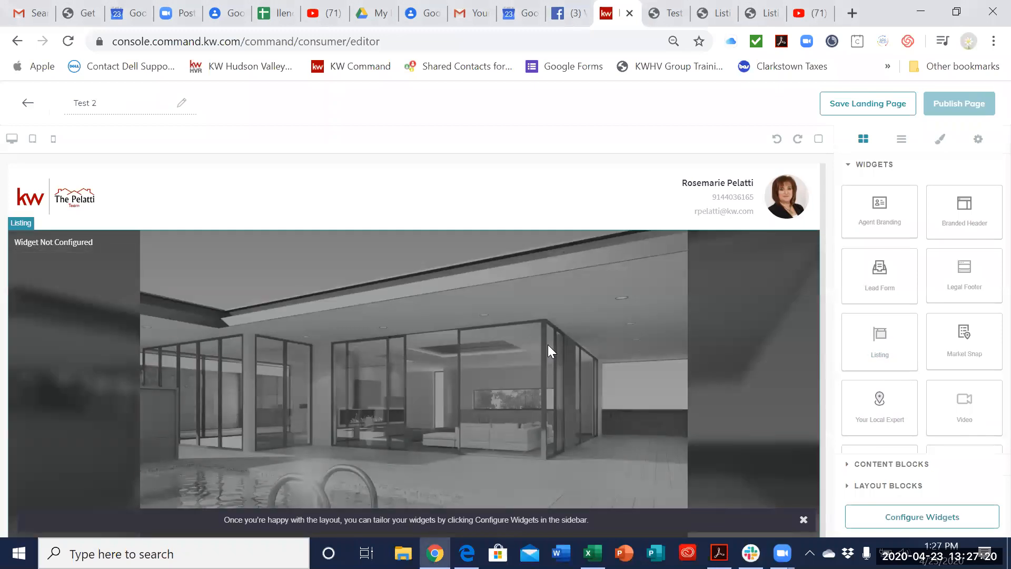
{"action": "scroll", "coordinate": [734, 345], "scroll_direction": "down", "scroll_amount": 8}
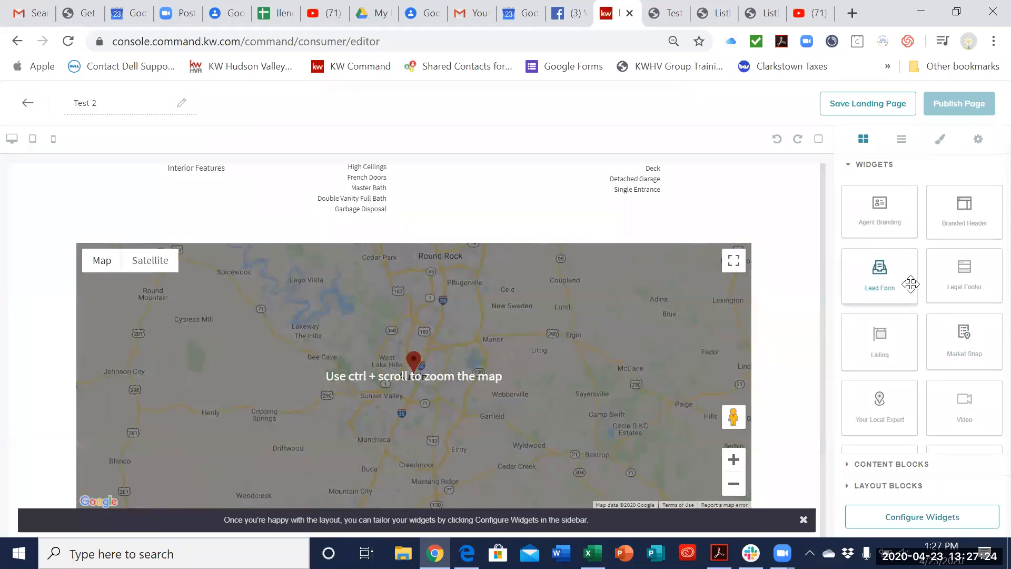
Step: Add a Lead Form widget below the Listing widget's map
{"action": "left_click_drag", "start_coordinate": [911, 285], "coordinate": [105, 531]}
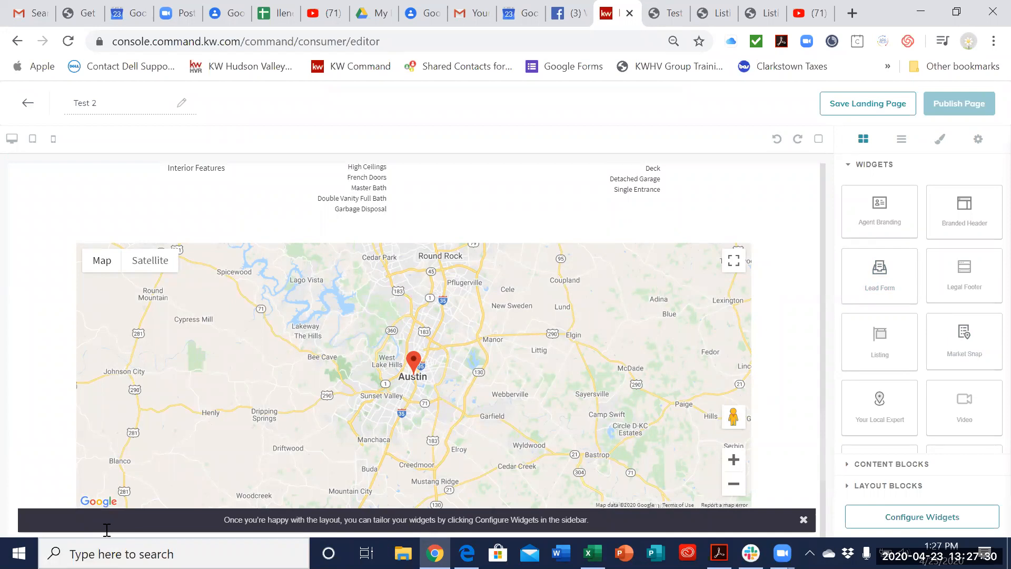
{"action": "scroll", "coordinate": [411, 448], "scroll_direction": "down", "scroll_amount": 5}
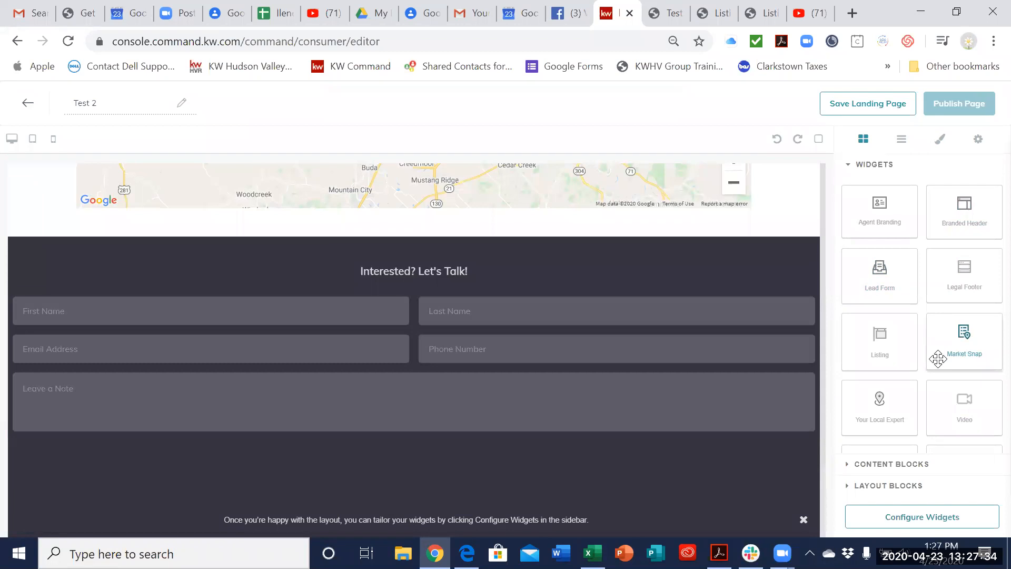
{"action": "left_click_drag", "start_coordinate": [938, 359], "coordinate": [82, 546]}
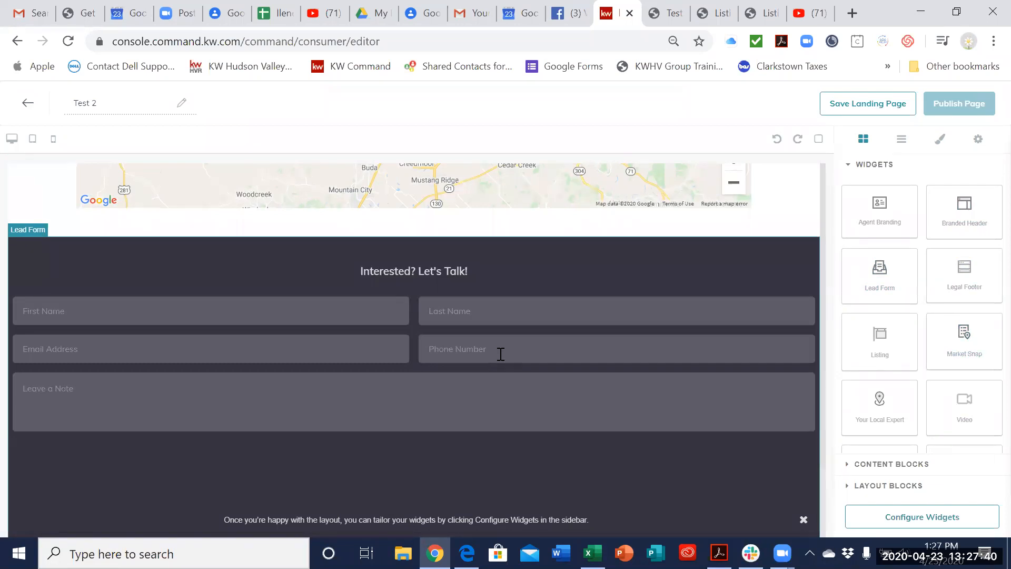
Step: Add a Legal Footer widget below the Lead Form and check the page layout from header to footer
{"action": "scroll", "coordinate": [584, 389], "scroll_direction": "up", "scroll_amount": 11}
{"action": "scroll", "coordinate": [586, 389], "scroll_direction": "down", "scroll_amount": 7}
{"action": "scroll", "coordinate": [587, 391], "scroll_direction": "up", "scroll_amount": 8}
{"action": "scroll", "coordinate": [587, 390], "scroll_direction": "down", "scroll_amount": 10}
{"action": "scroll", "coordinate": [583, 395], "scroll_direction": "up", "scroll_amount": 6}
{"action": "scroll", "coordinate": [583, 394], "scroll_direction": "up", "scroll_amount": 6}
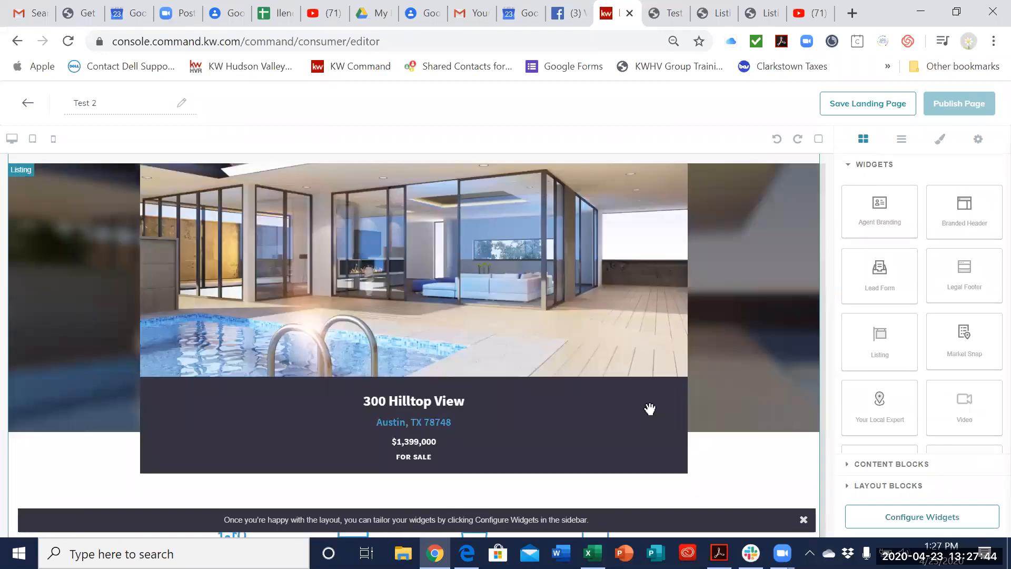
{"action": "scroll", "coordinate": [648, 409], "scroll_direction": "down", "scroll_amount": 12}
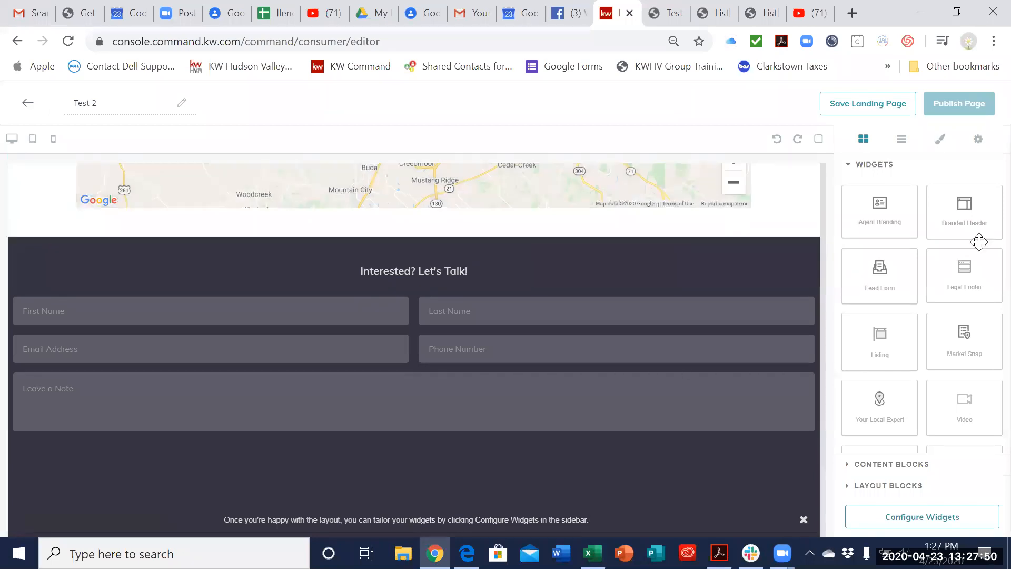
{"action": "left_click_drag", "start_coordinate": [964, 274], "coordinate": [734, 520]}
{"action": "scroll", "coordinate": [736, 390], "scroll_direction": "up", "scroll_amount": 8}
{"action": "scroll", "coordinate": [732, 323], "scroll_direction": "down", "scroll_amount": 8}
{"action": "left_click_drag", "start_coordinate": [966, 273], "coordinate": [190, 529]}
{"action": "scroll", "coordinate": [516, 332], "scroll_direction": "up", "scroll_amount": 15}
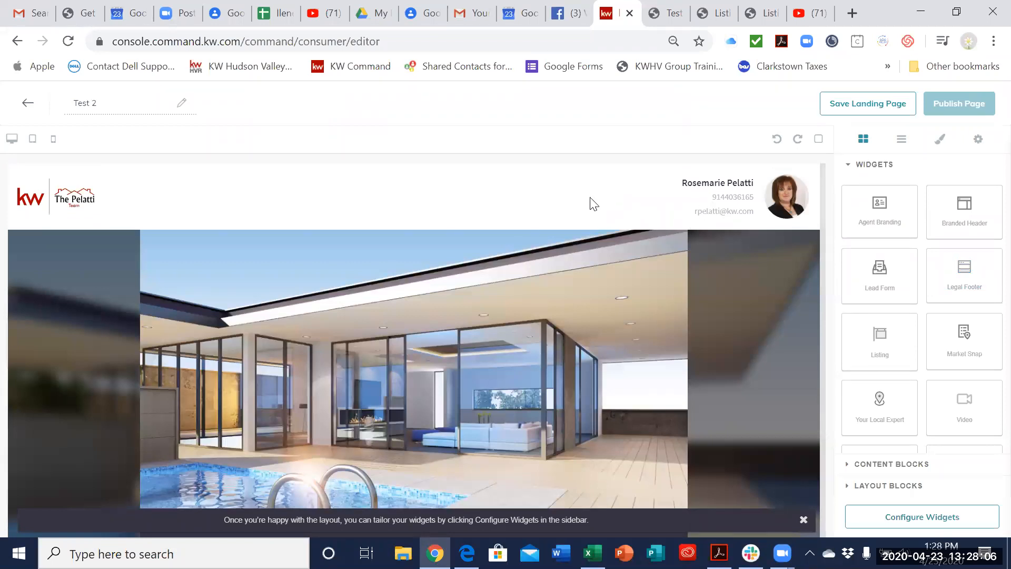
{"action": "scroll", "coordinate": [596, 312], "scroll_direction": "down", "scroll_amount": 12}
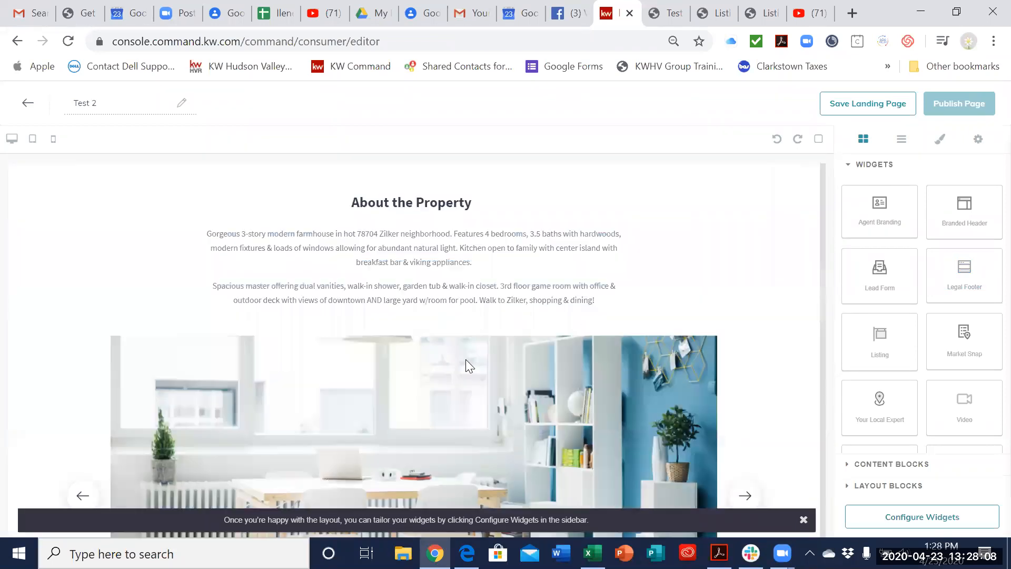
{"action": "scroll", "coordinate": [465, 363], "scroll_direction": "down", "scroll_amount": 15}
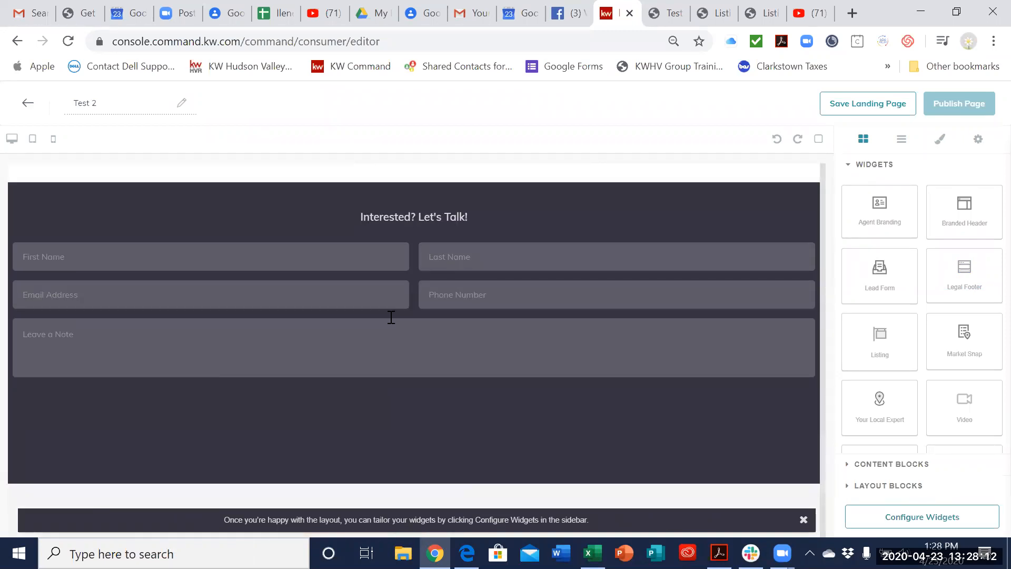
{"action": "scroll", "coordinate": [481, 417], "scroll_direction": "down", "scroll_amount": 5}
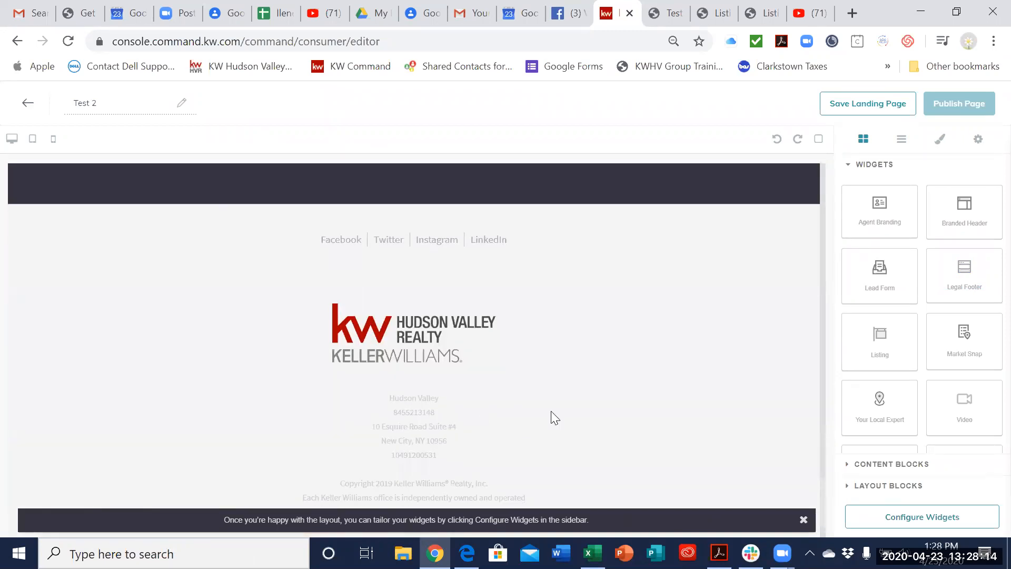
{"action": "scroll", "coordinate": [579, 331], "scroll_direction": "up", "scroll_amount": 20}
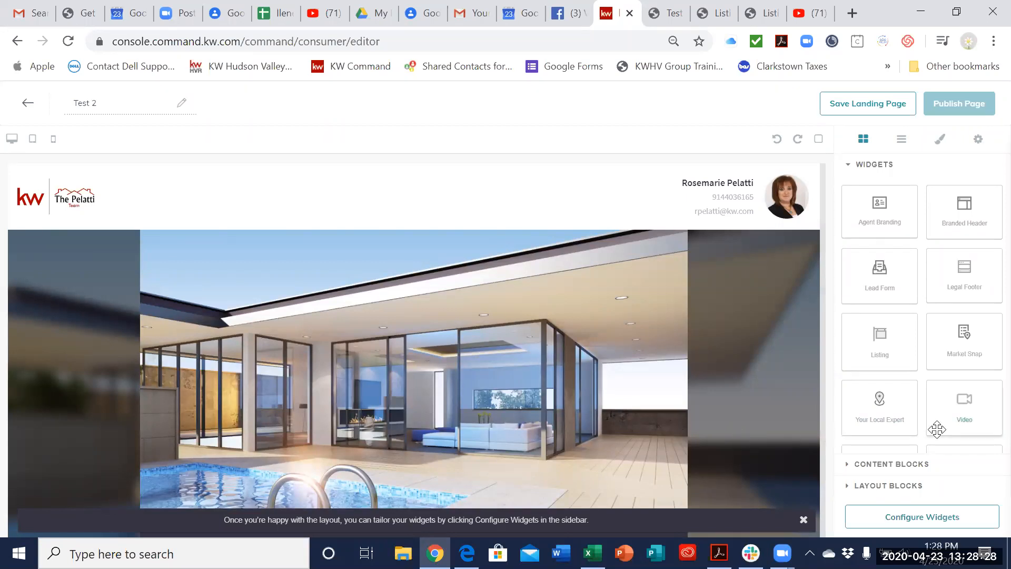
Step: Open the widget configuration list for the Test 2 page
{"action": "scroll", "coordinate": [737, 447], "scroll_direction": "down", "scroll_amount": 1}
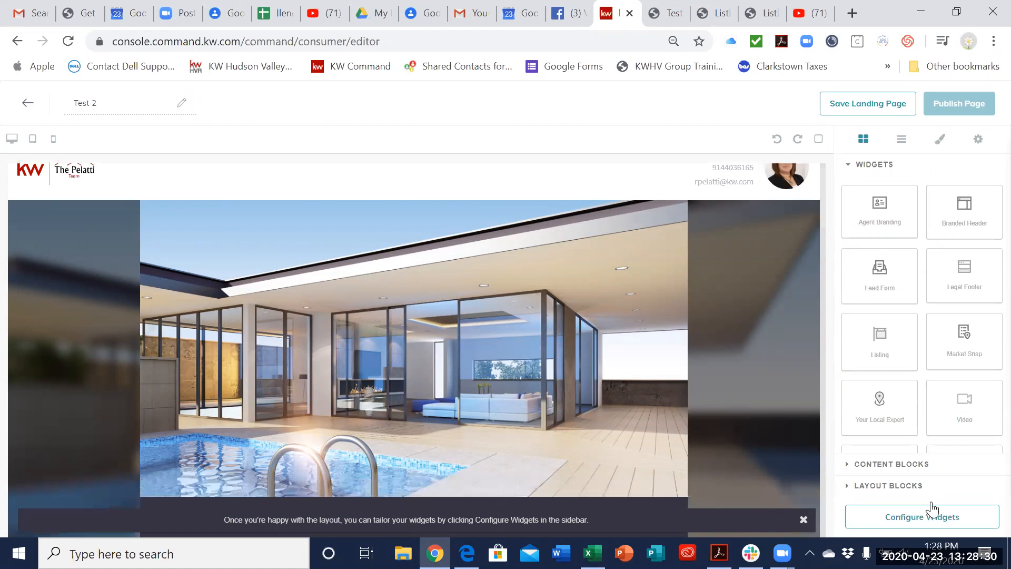
{"action": "left_click", "coordinate": [936, 521]}
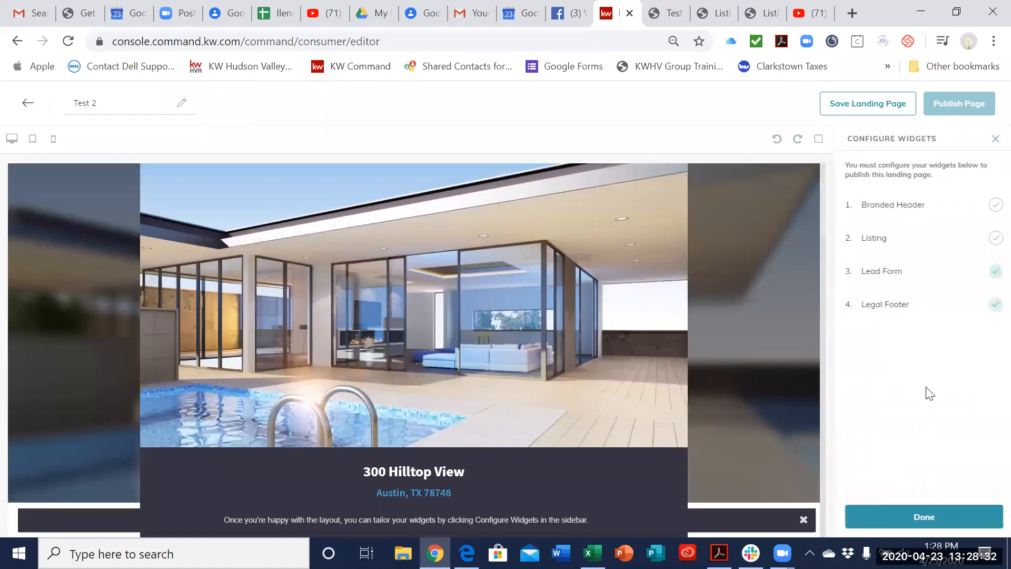
{"action": "left_click", "coordinate": [993, 304]}
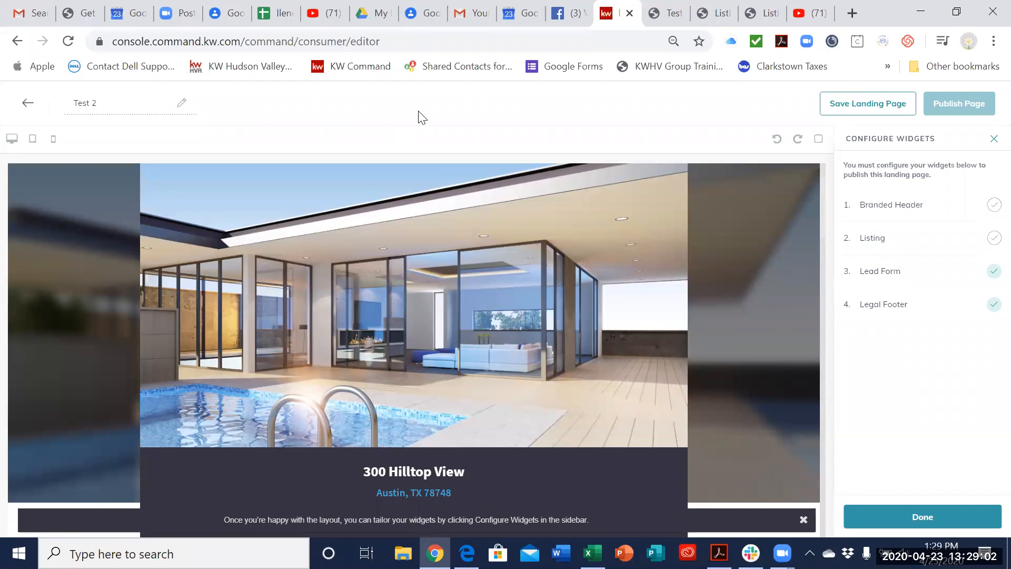
{"action": "scroll", "coordinate": [765, 284], "scroll_direction": "up", "scroll_amount": 2}
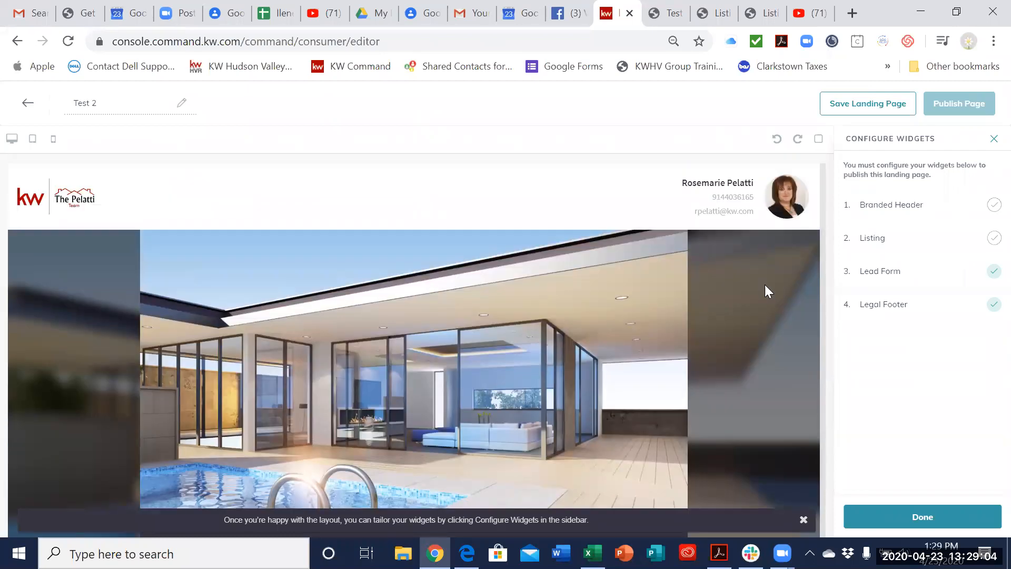
Step: Open the Listing widget's settings and examine its placeholder photos, property details and map on the page
{"action": "left_click", "coordinate": [764, 285]}
{"action": "scroll", "coordinate": [709, 304], "scroll_direction": "down", "scroll_amount": 8}
{"action": "scroll", "coordinate": [709, 311], "scroll_direction": "down", "scroll_amount": 2}
{"action": "scroll", "coordinate": [709, 311], "scroll_direction": "up", "scroll_amount": 4}
{"action": "scroll", "coordinate": [709, 311], "scroll_direction": "down", "scroll_amount": 5}
{"action": "scroll", "coordinate": [709, 311], "scroll_direction": "down", "scroll_amount": 10}
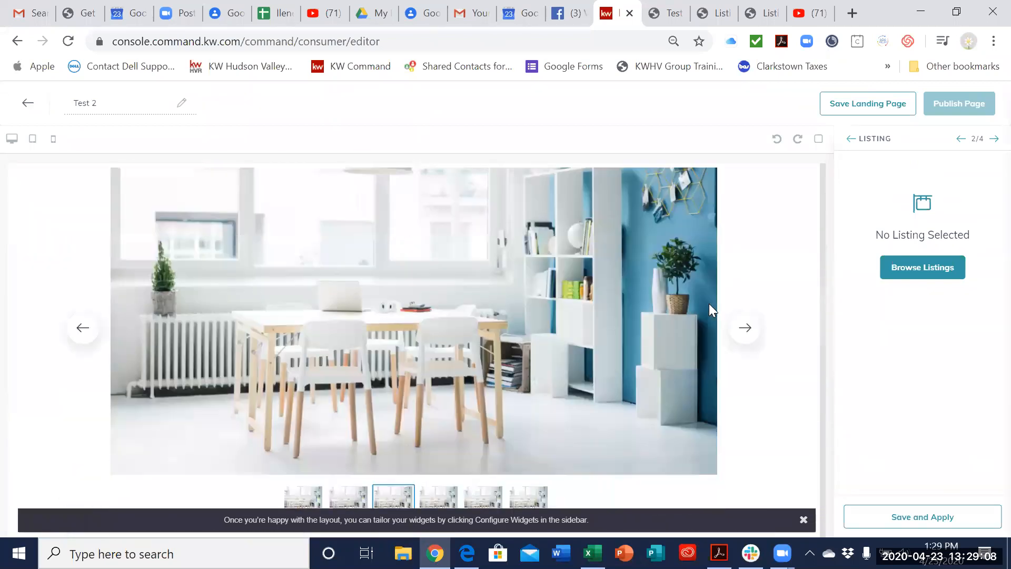
{"action": "scroll", "coordinate": [751, 263], "scroll_direction": "up", "scroll_amount": 12}
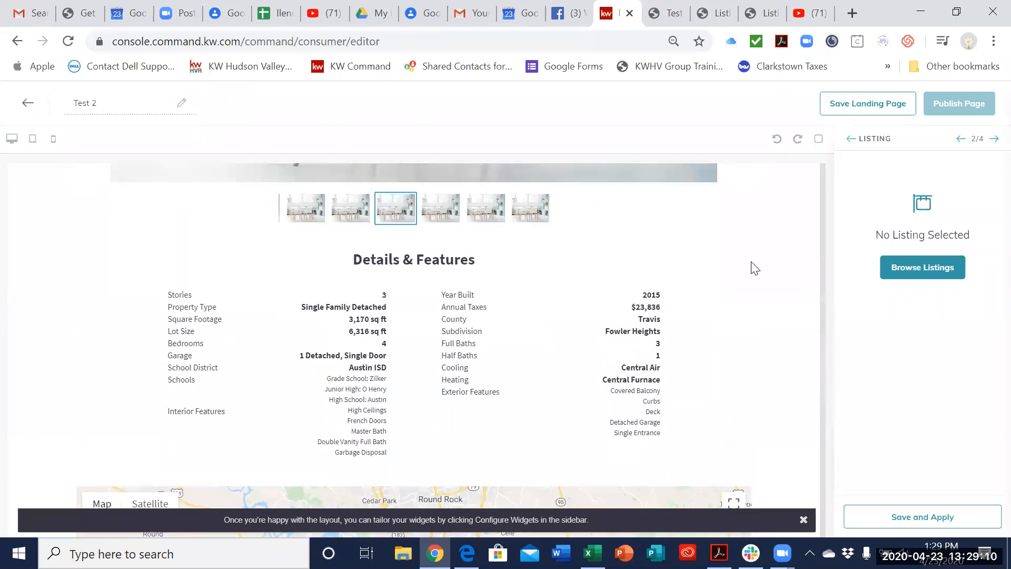
{"action": "scroll", "coordinate": [751, 261], "scroll_direction": "down", "scroll_amount": 3}
{"action": "scroll", "coordinate": [751, 261], "scroll_direction": "up", "scroll_amount": 3}
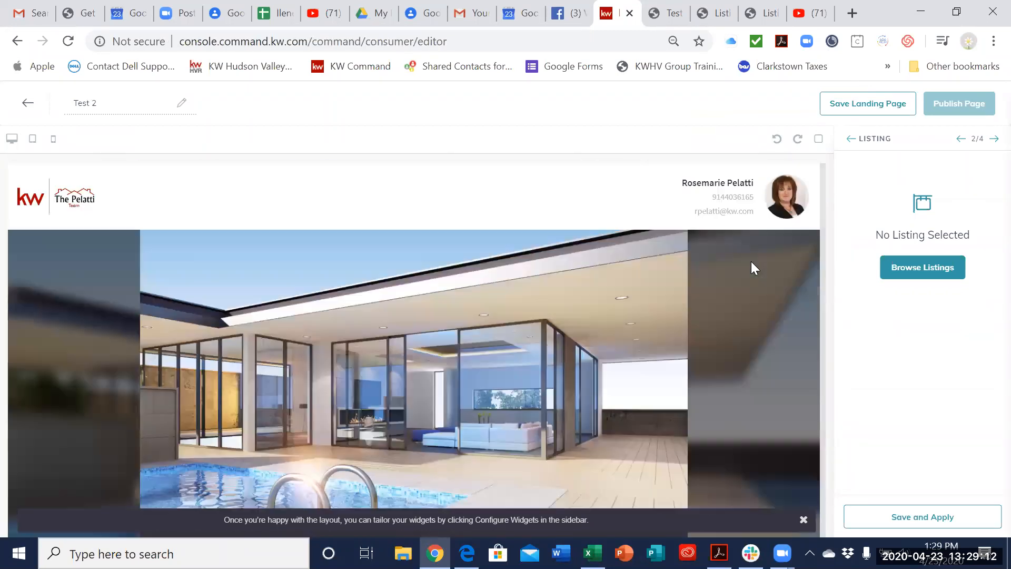
Step: Examine the Branded Header's settings and close the widget configuration
{"action": "left_click", "coordinate": [643, 212]}
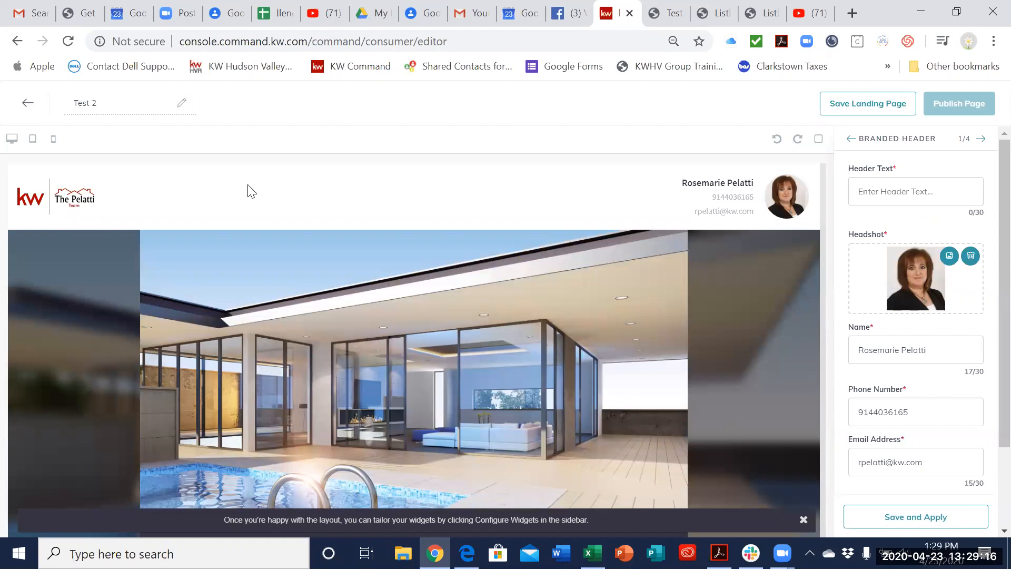
{"action": "left_click", "coordinate": [851, 138]}
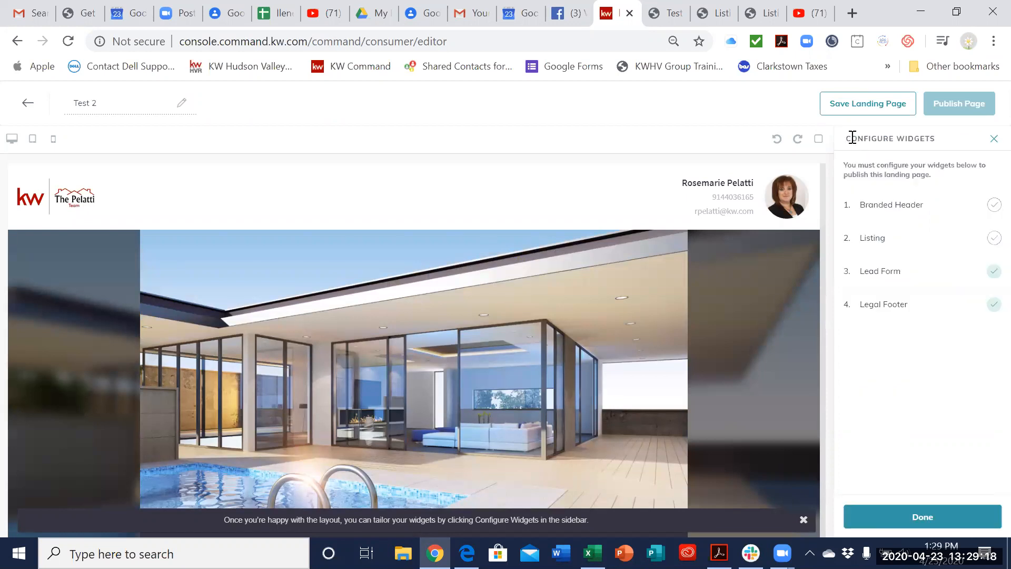
{"action": "left_click", "coordinate": [994, 139]}
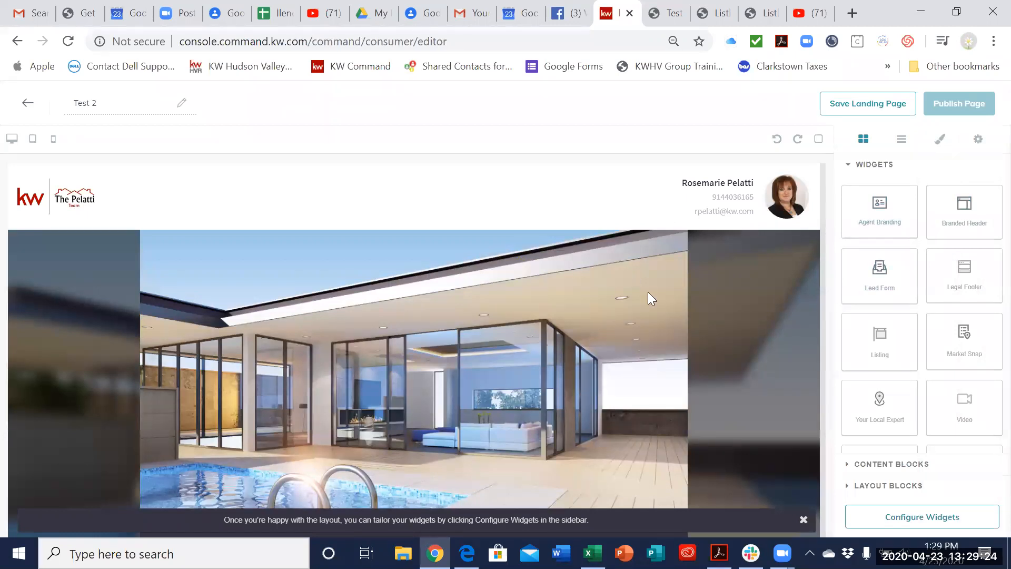
Step: Replace the page's Branded Header with an Agent Branding widget and add a Video widget directly below it
{"action": "scroll", "coordinate": [664, 295], "scroll_direction": "down", "scroll_amount": 8}
{"action": "scroll", "coordinate": [656, 258], "scroll_direction": "up", "scroll_amount": 8}
{"action": "scroll", "coordinate": [597, 339], "scroll_direction": "down", "scroll_amount": 20}
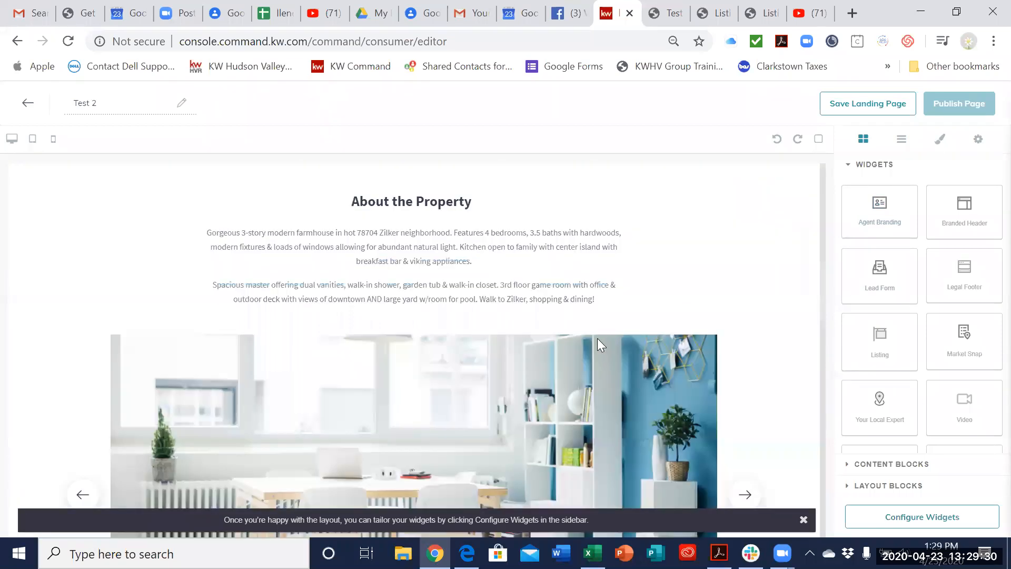
{"action": "scroll", "coordinate": [606, 348], "scroll_direction": "down", "scroll_amount": 3}
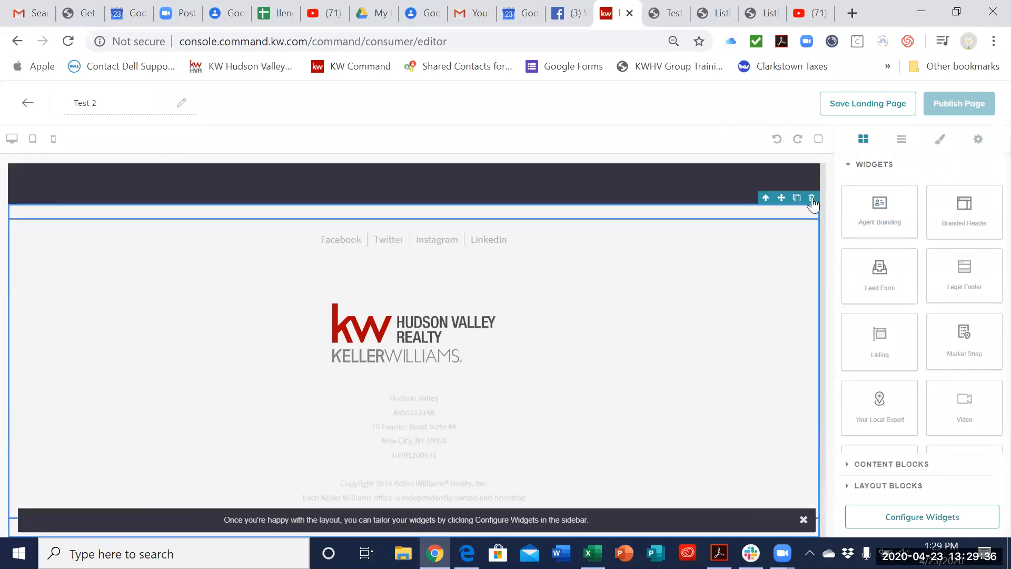
{"action": "scroll", "coordinate": [713, 339], "scroll_direction": "up", "scroll_amount": 20}
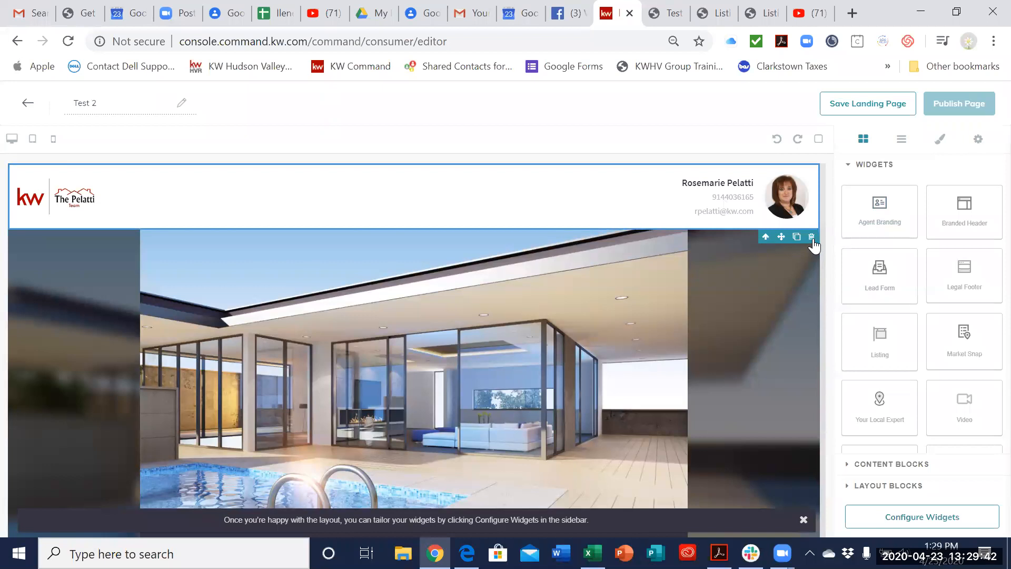
{"action": "left_click", "coordinate": [812, 238]}
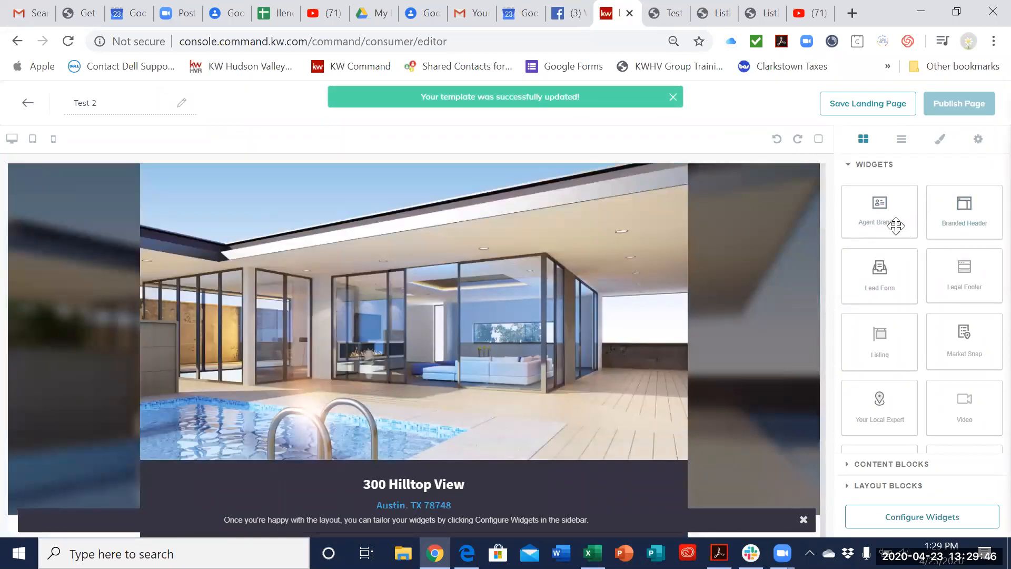
{"action": "left_click_drag", "start_coordinate": [893, 225], "coordinate": [600, 165]}
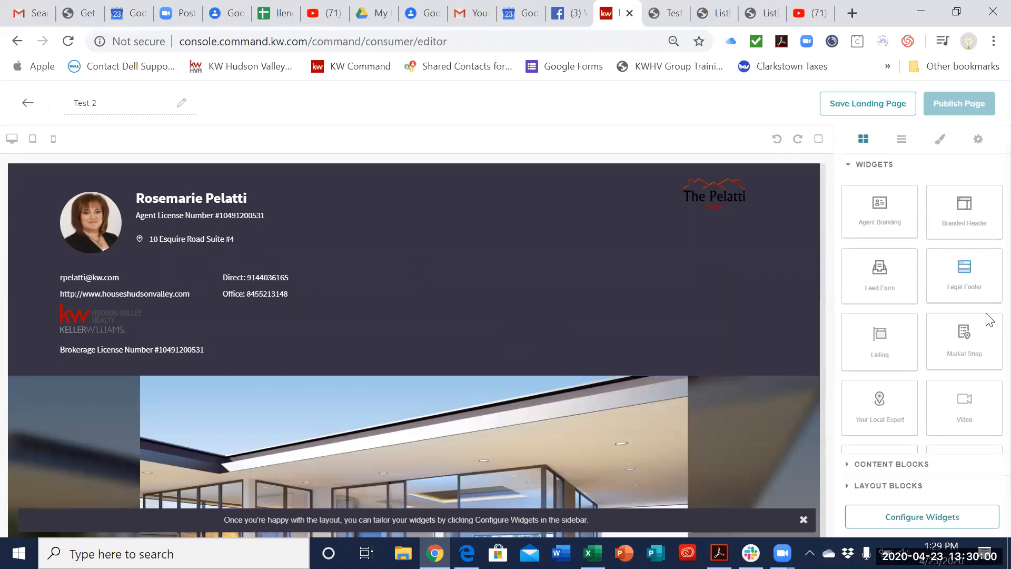
{"action": "left_click_drag", "start_coordinate": [964, 405], "coordinate": [639, 388]}
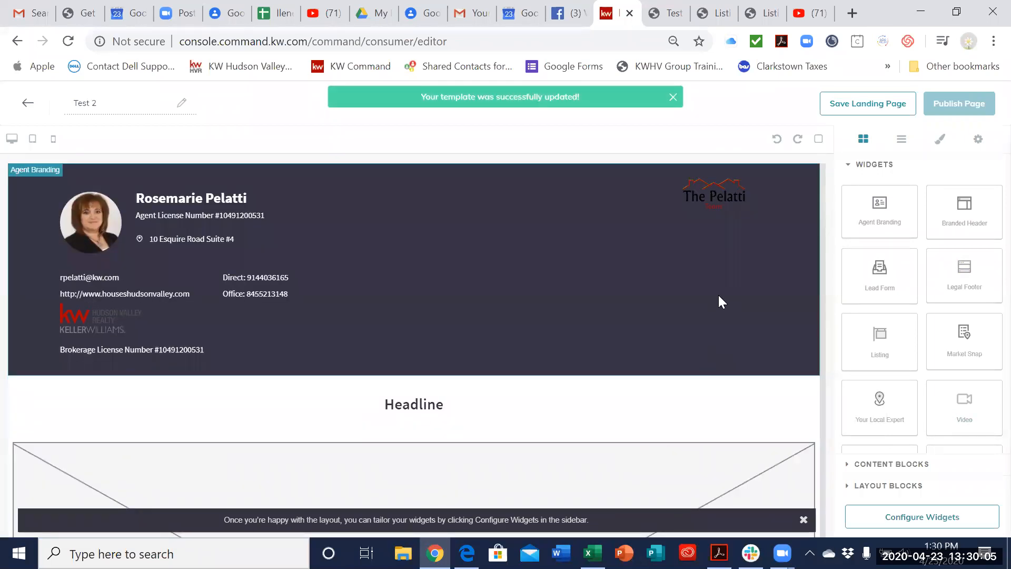
Step: Replace the Agent Branding widget with a Branded Header above the Video widget and check the page layout
{"action": "left_click", "coordinate": [719, 297]}
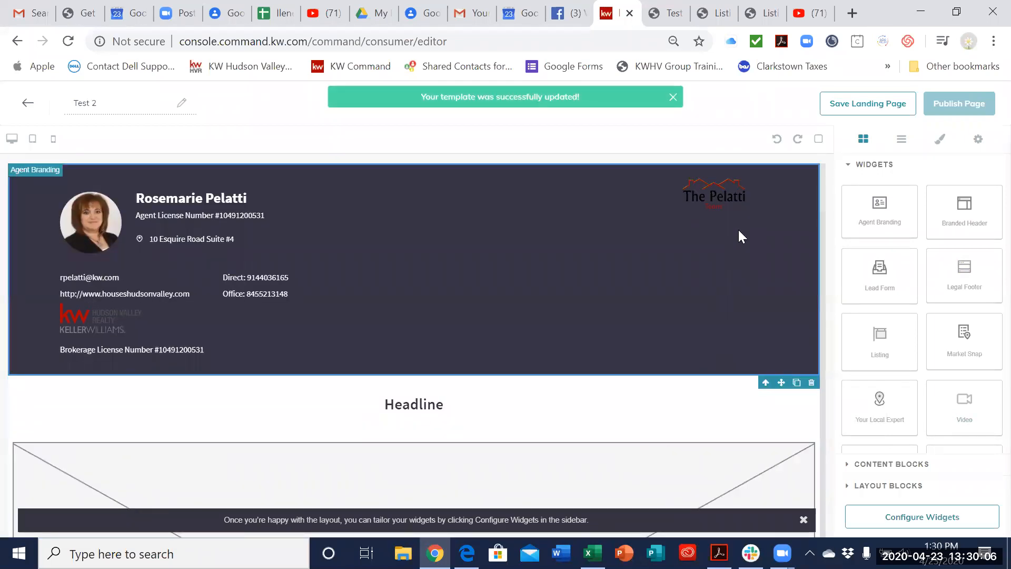
{"action": "left_click", "coordinate": [812, 384]}
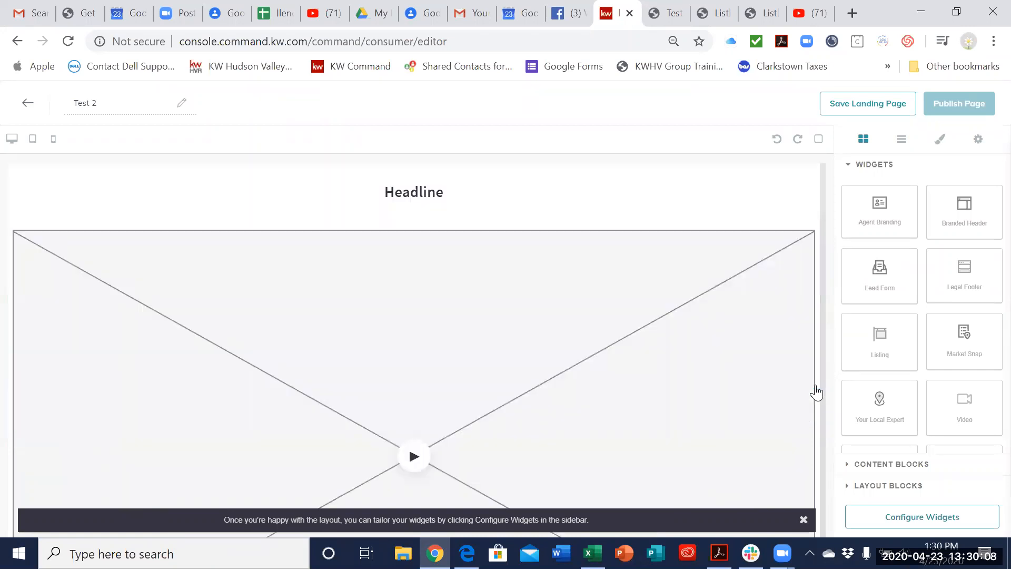
{"action": "left_click_drag", "start_coordinate": [878, 232], "coordinate": [678, 168]}
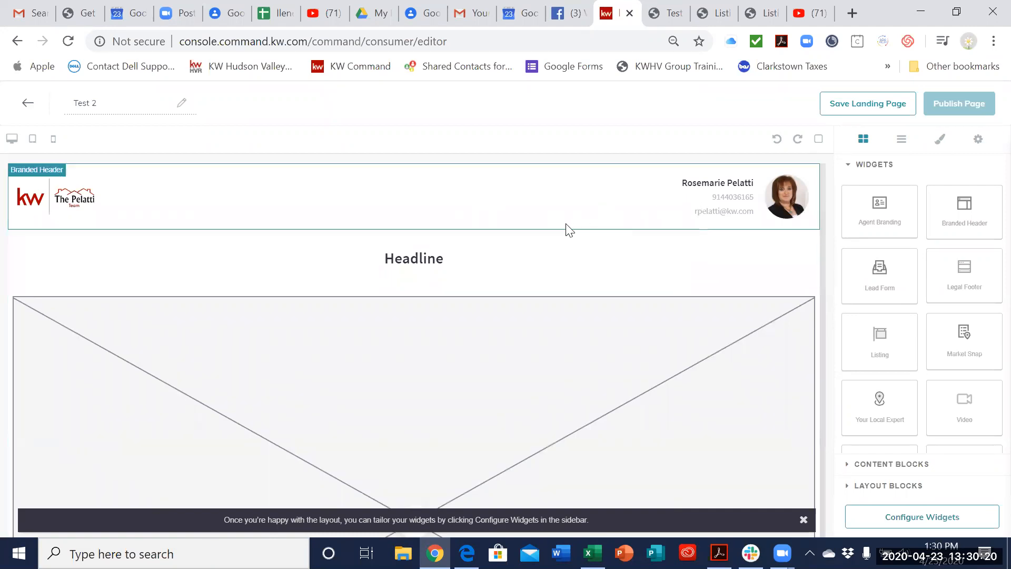
{"action": "scroll", "coordinate": [432, 411], "scroll_direction": "down", "scroll_amount": 7}
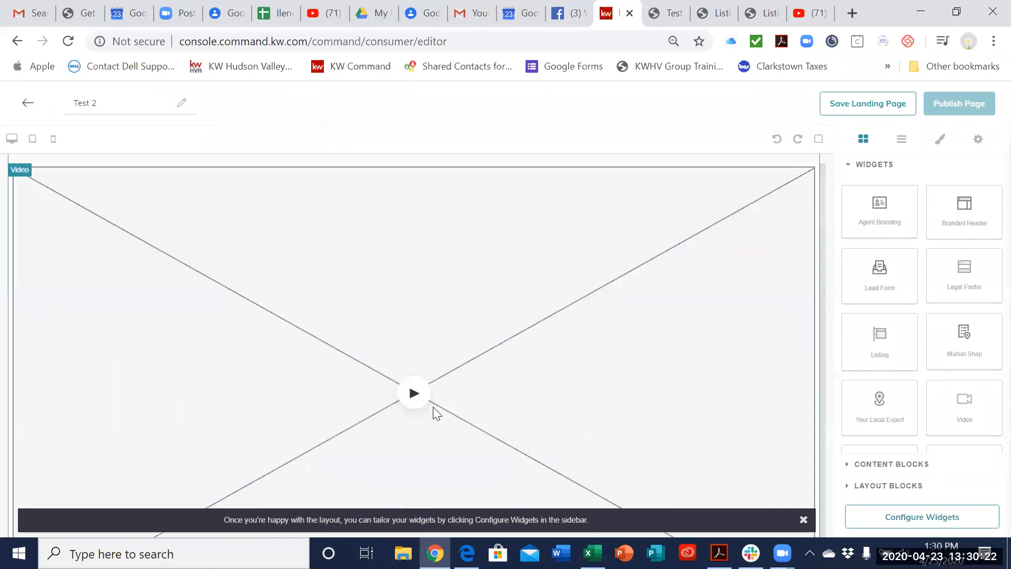
{"action": "scroll", "coordinate": [433, 409], "scroll_direction": "up", "scroll_amount": 2}
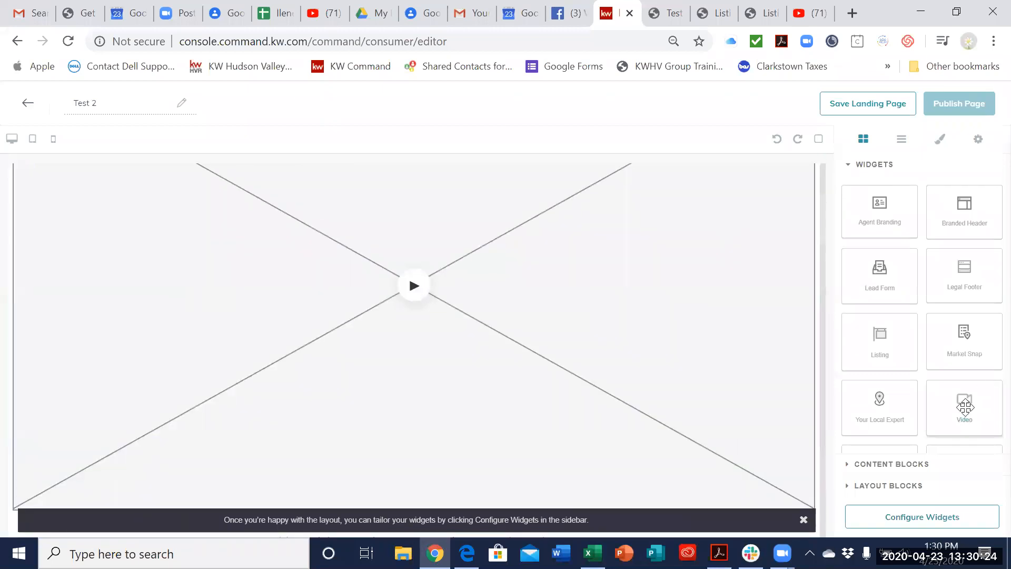
{"action": "scroll", "coordinate": [575, 352], "scroll_direction": "down", "scroll_amount": 2}
{"action": "scroll", "coordinate": [576, 353], "scroll_direction": "up", "scroll_amount": 6}
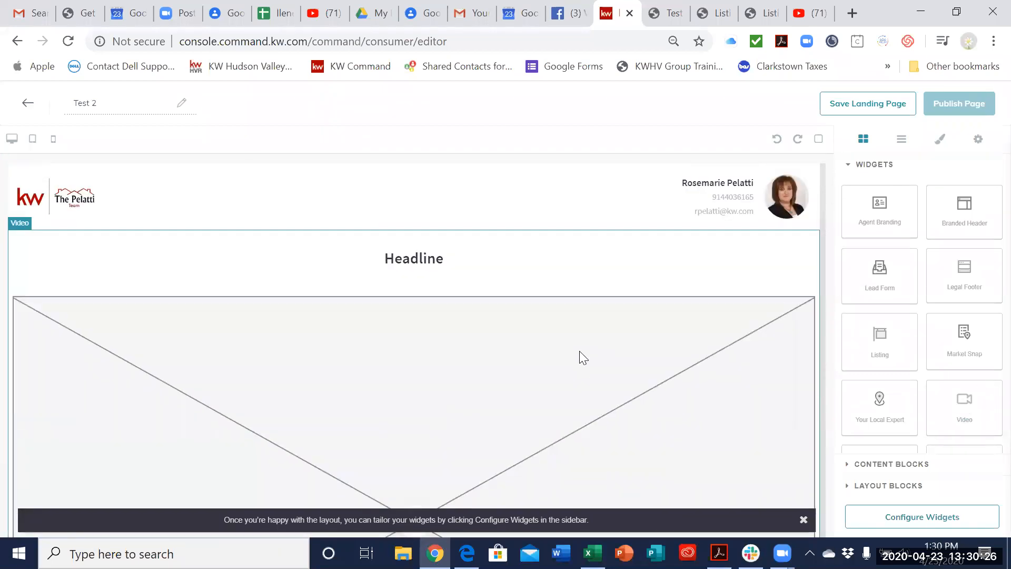
{"action": "scroll", "coordinate": [582, 350], "scroll_direction": "down", "scroll_amount": 20}
{"action": "scroll", "coordinate": [585, 347], "scroll_direction": "down", "scroll_amount": 3}
{"action": "scroll", "coordinate": [586, 351], "scroll_direction": "up", "scroll_amount": 20}
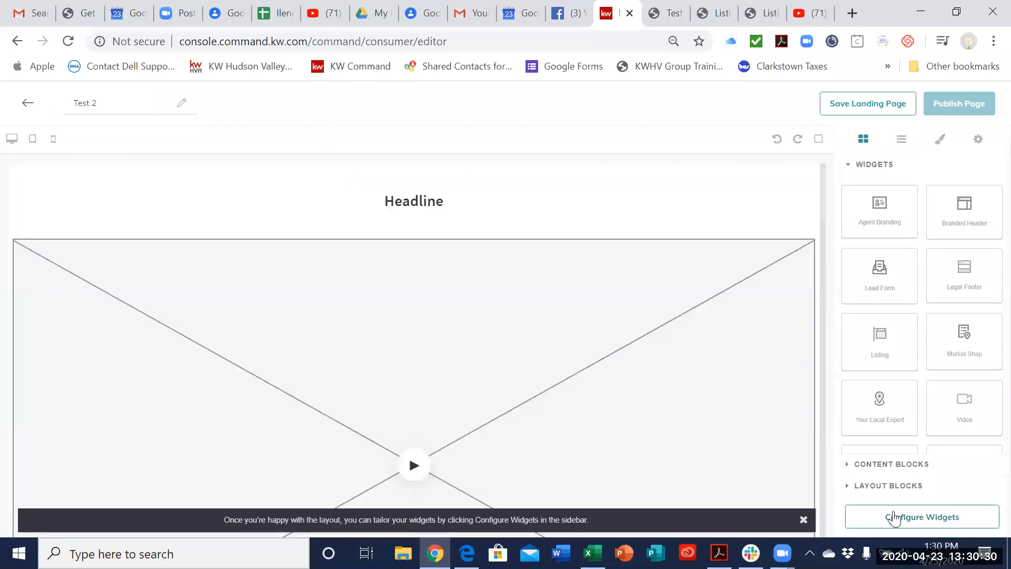
Step: Set the Branded Header's header text to "New Listing" in the widget configuration, and save and apply it
{"action": "left_click", "coordinate": [894, 518]}
{"action": "left_click", "coordinate": [942, 190]}
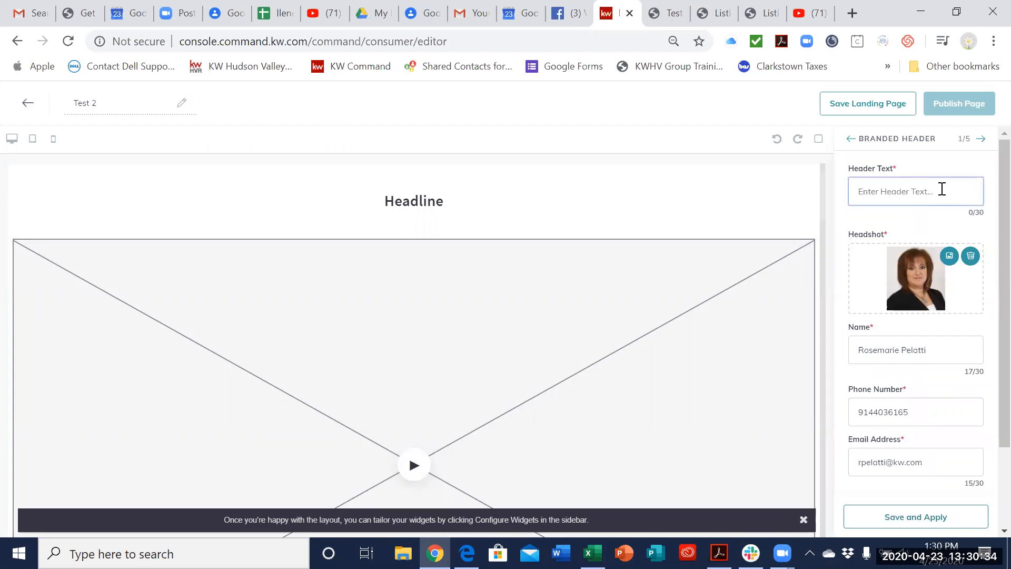
{"action": "type", "text": "New Listing"}
{"action": "scroll", "coordinate": [943, 411], "scroll_direction": "down", "scroll_amount": 2}
{"action": "left_click", "coordinate": [927, 517]}
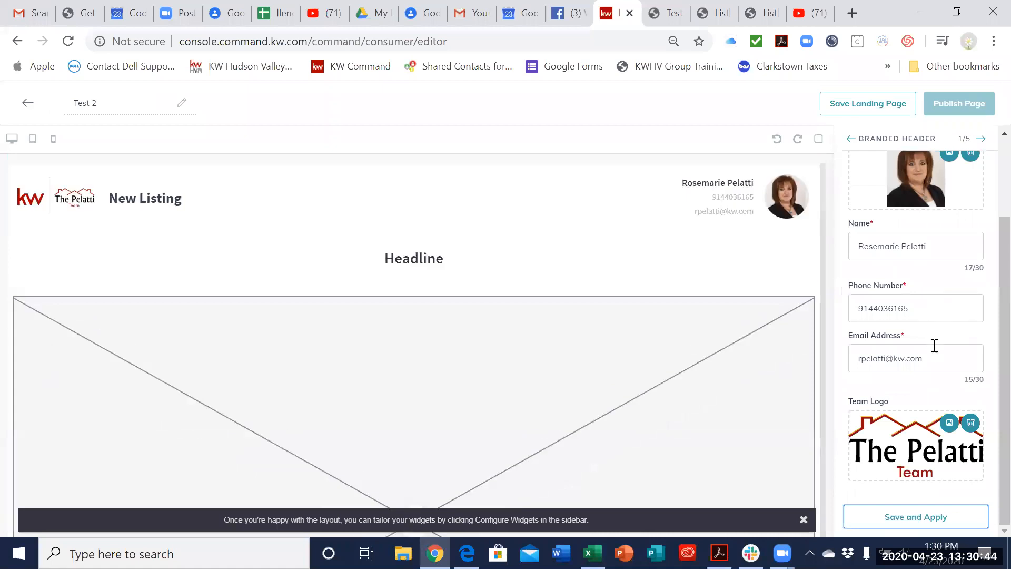
{"action": "left_click", "coordinate": [939, 518]}
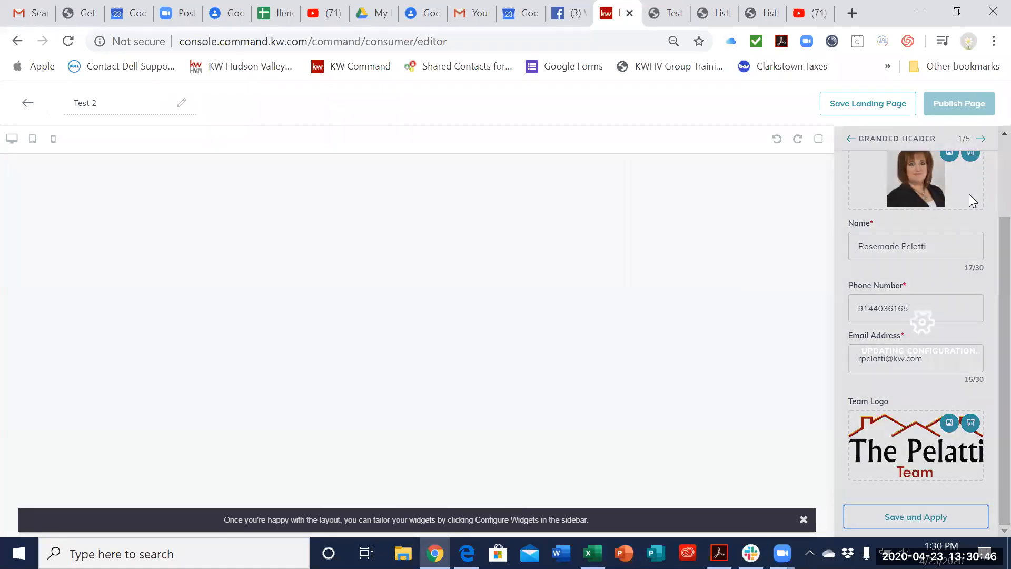
Step: Give the Video widget the headline "Video of our new property" and the description "See how beautiful this home is!"
{"action": "left_click", "coordinate": [981, 139]}
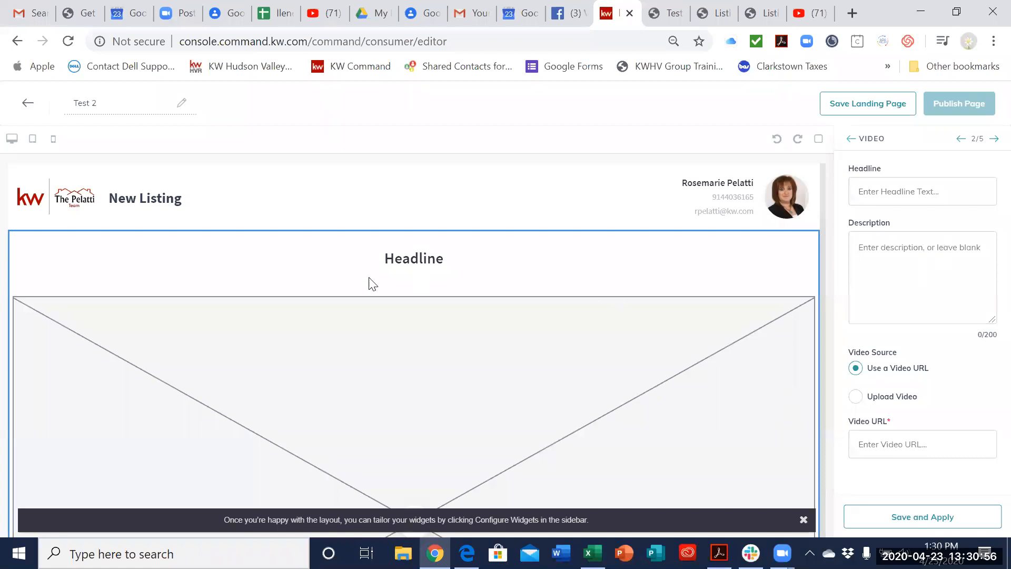
{"action": "left_click", "coordinate": [902, 190]}
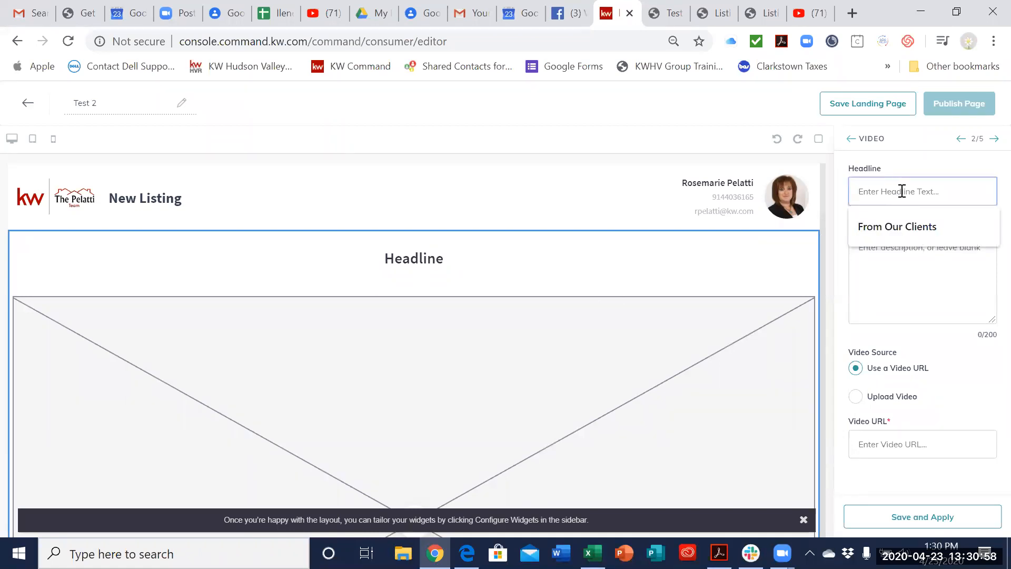
{"action": "type", "text": "Video of ou"}
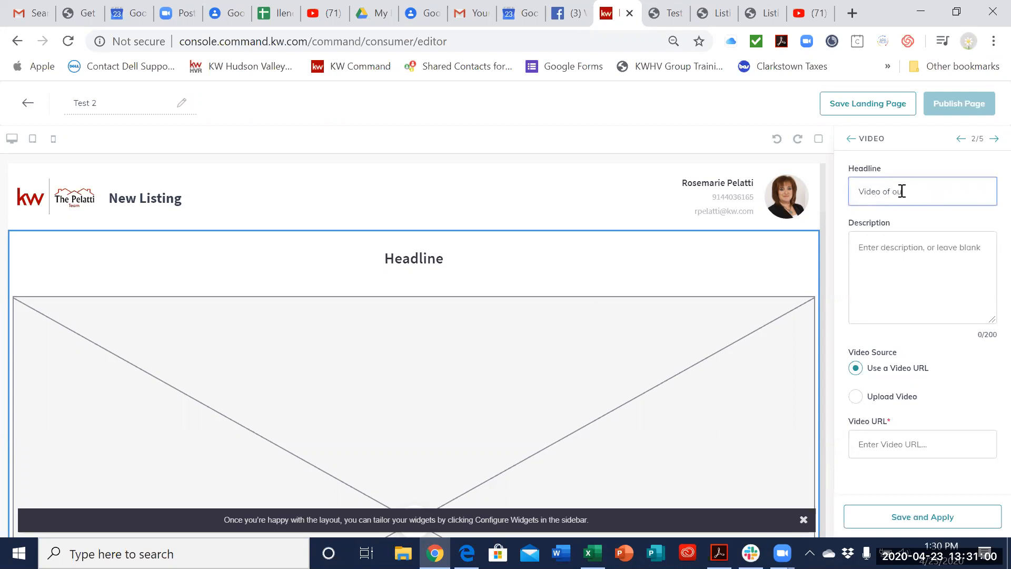
{"action": "type", "text": "r new property"}
{"action": "left_click", "coordinate": [947, 260]}
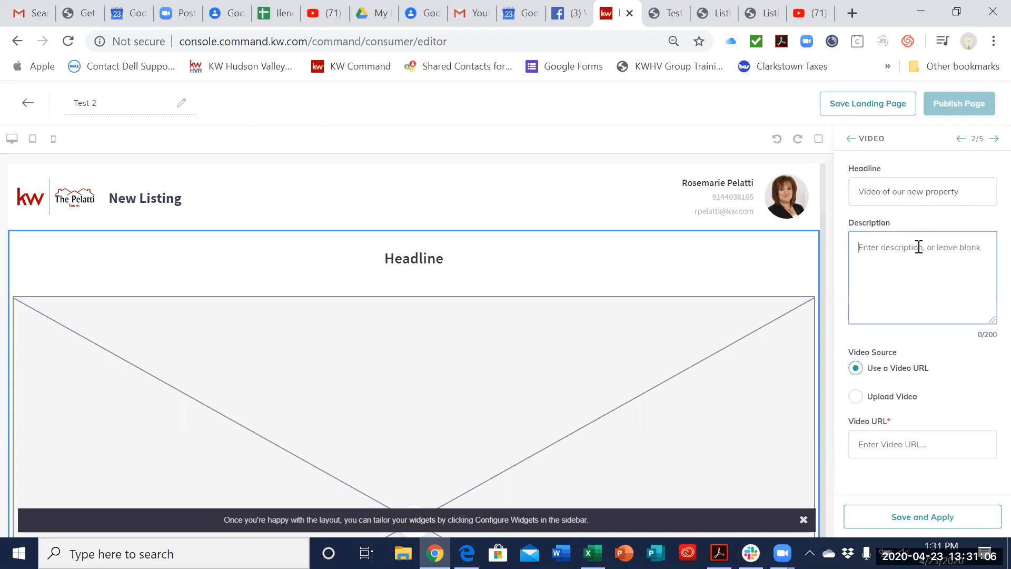
{"action": "type", "text": "See how beautiful this home is!"}
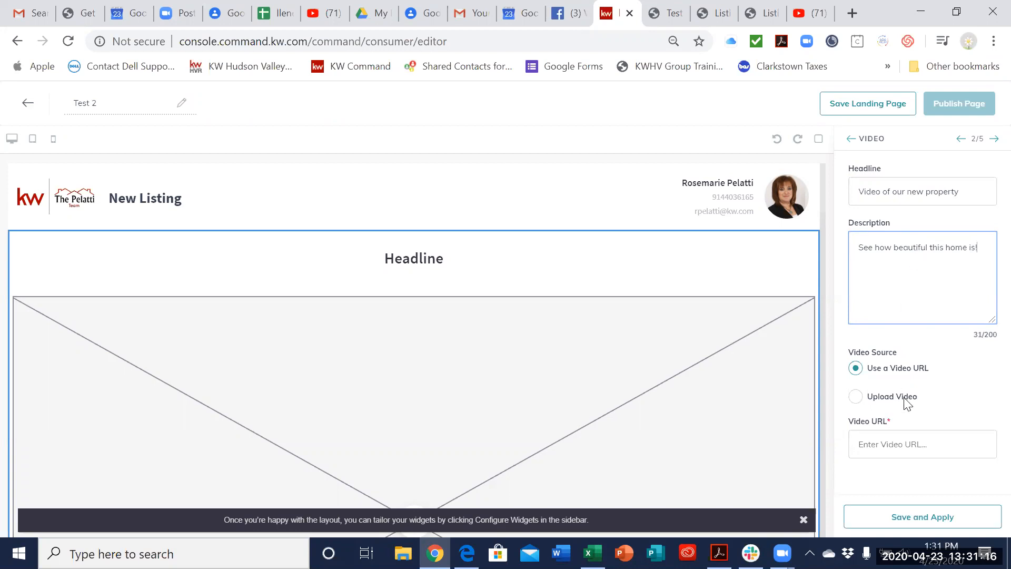
Step: Switch the video source to Upload Video to examine its file area, and return it to Use a Video URL
{"action": "left_click", "coordinate": [904, 399]}
{"action": "left_click", "coordinate": [856, 397]}
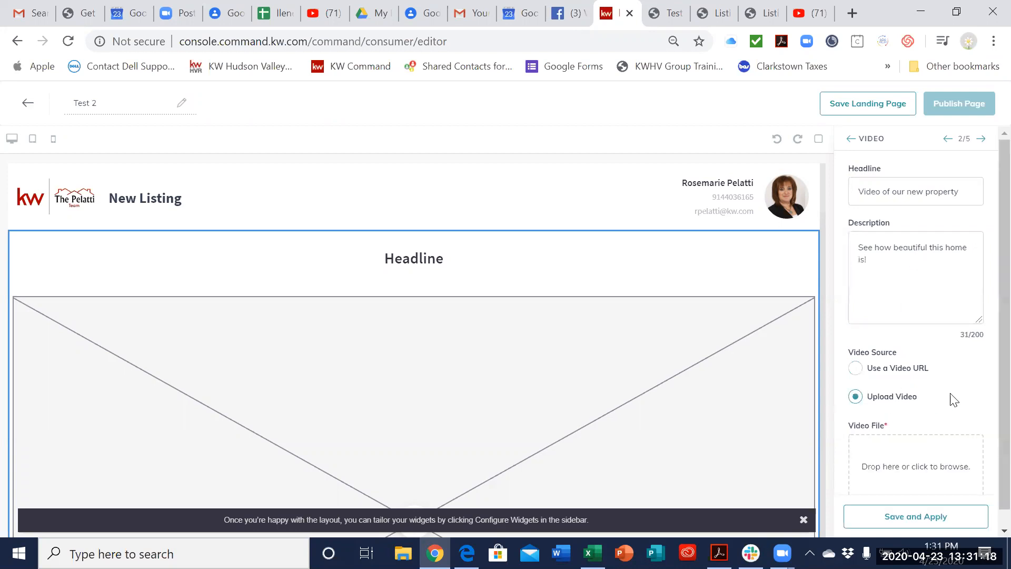
{"action": "scroll", "coordinate": [948, 400], "scroll_direction": "down", "scroll_amount": 1}
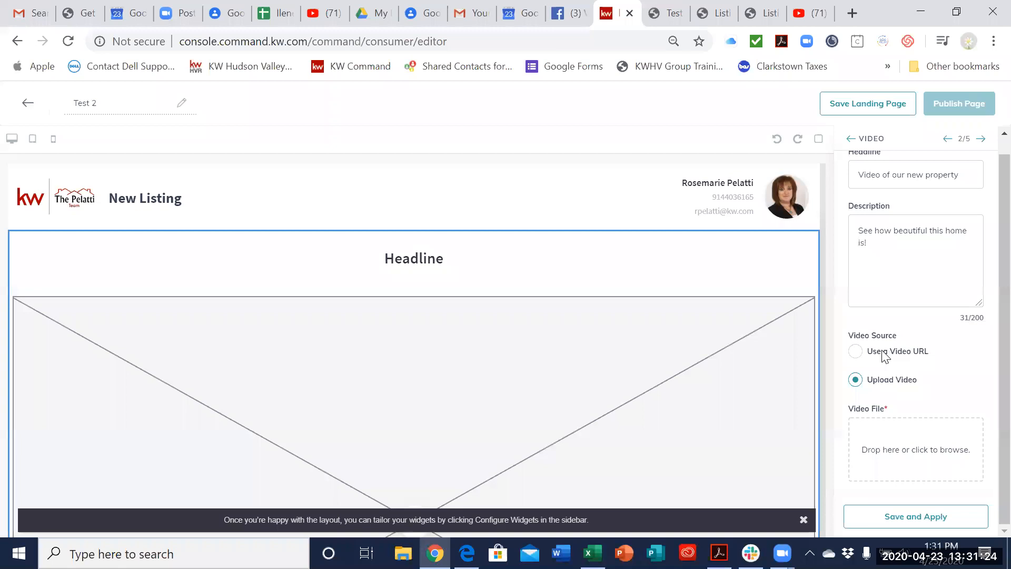
{"action": "left_click", "coordinate": [855, 351]}
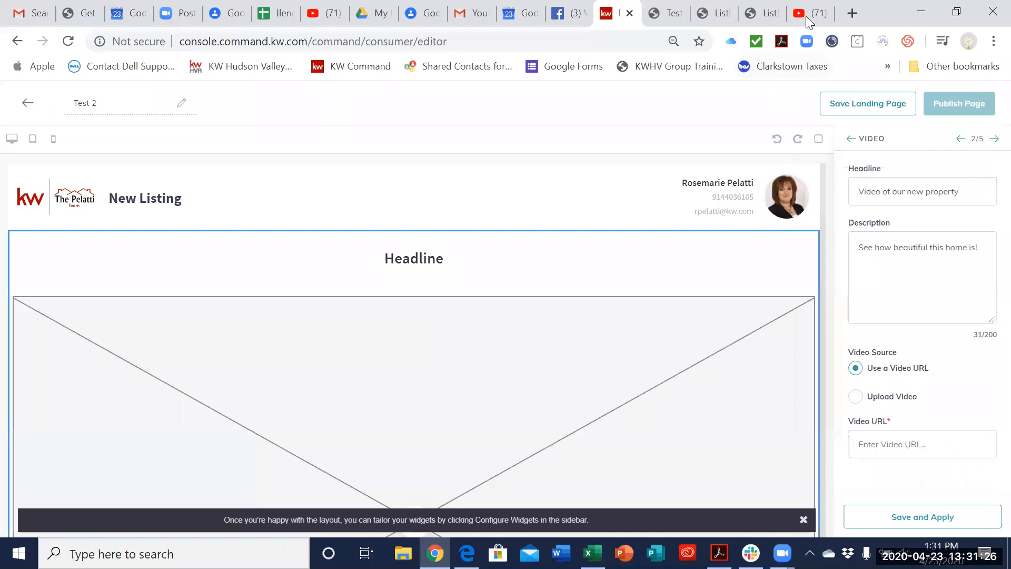
Step: Look through the published listing pages open in the browser for a video link to use
{"action": "left_click", "coordinate": [759, 16]}
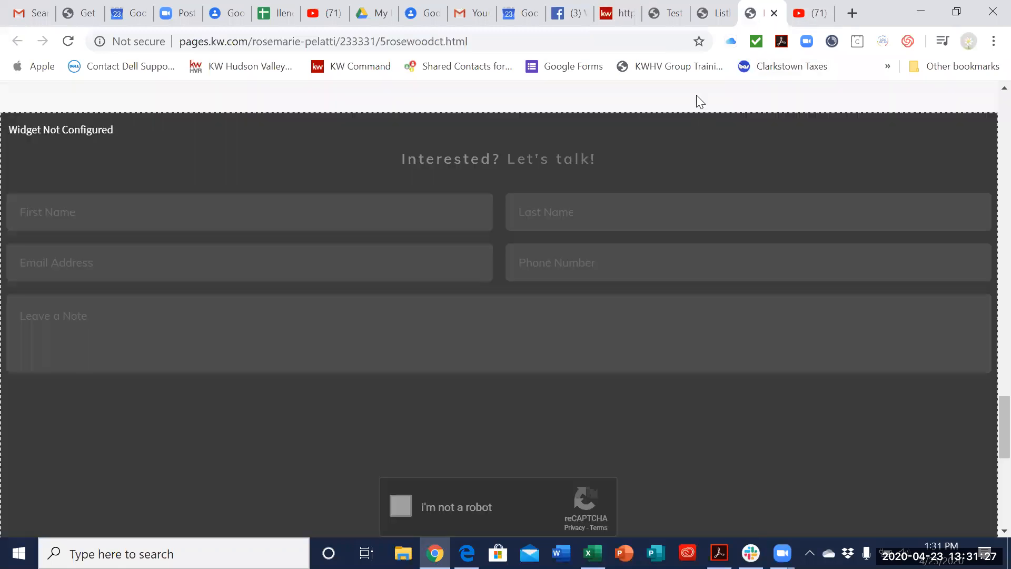
{"action": "left_click", "coordinate": [708, 13]}
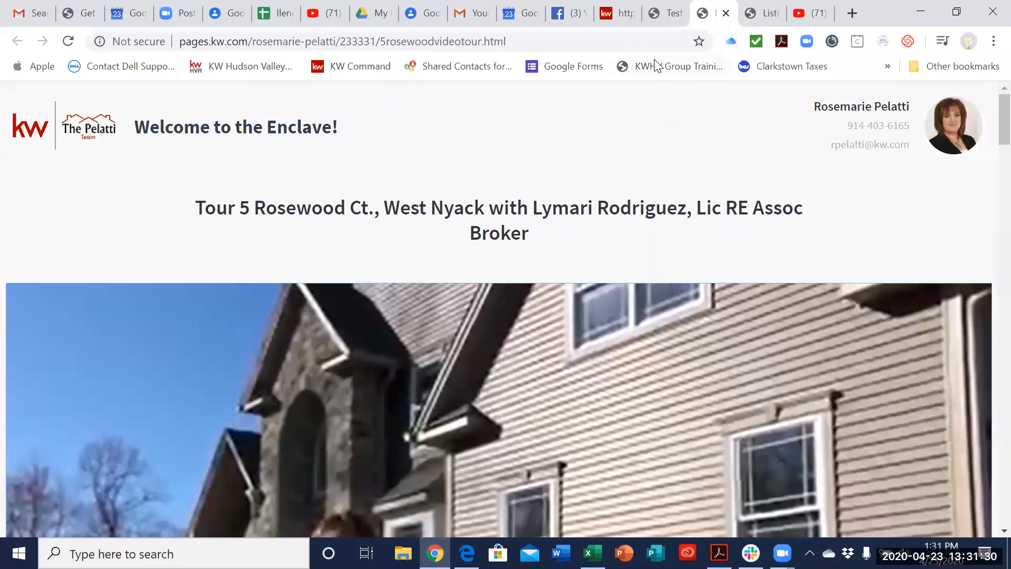
{"action": "left_click", "coordinate": [641, 44]}
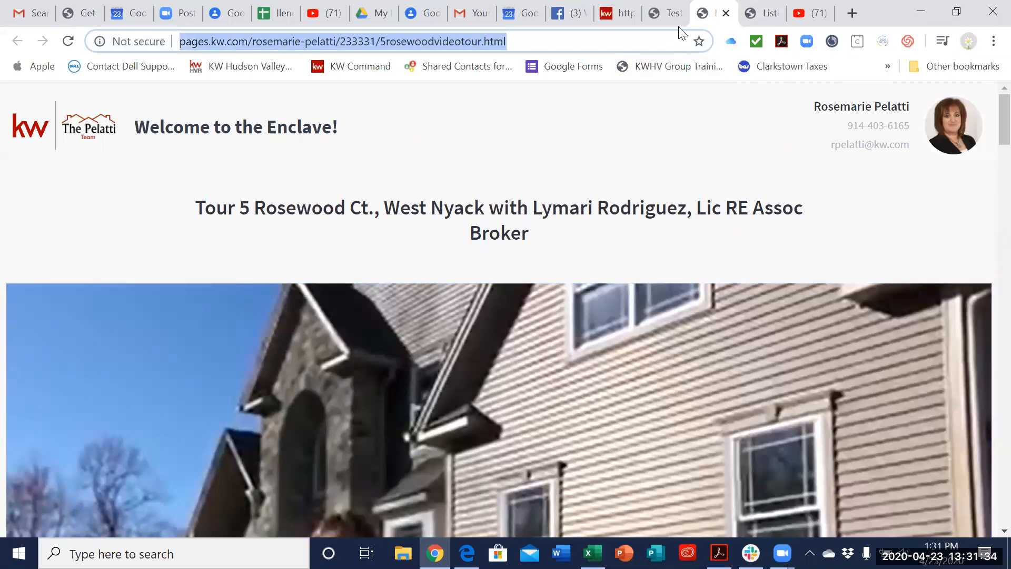
{"action": "left_click", "coordinate": [666, 16]}
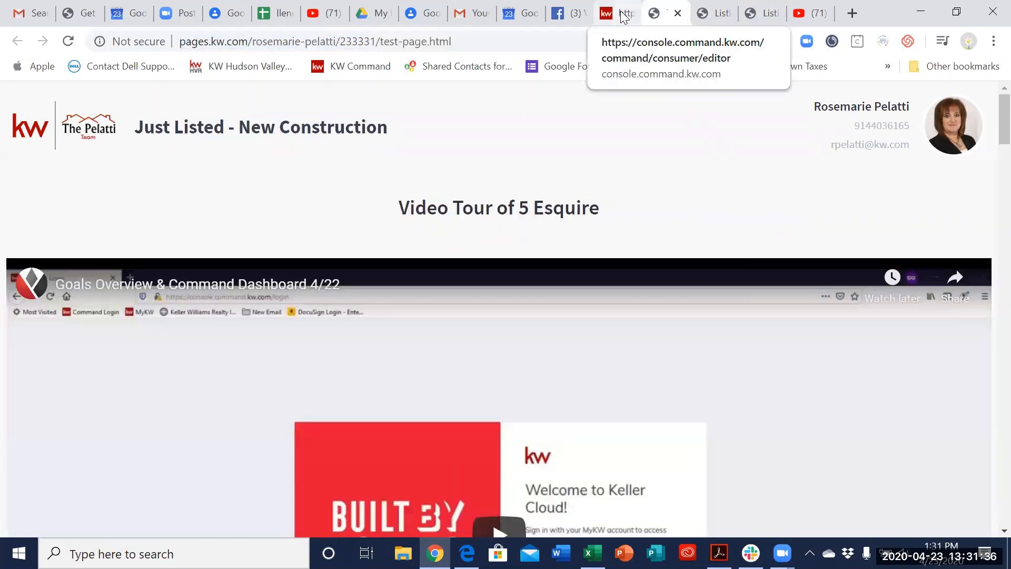
Step: Switch to the YouTube video "Goals Overview & Command Dashboard 4/22" and copy its share link
{"action": "left_click", "coordinate": [808, 15]}
{"action": "key", "text": "Escape"}
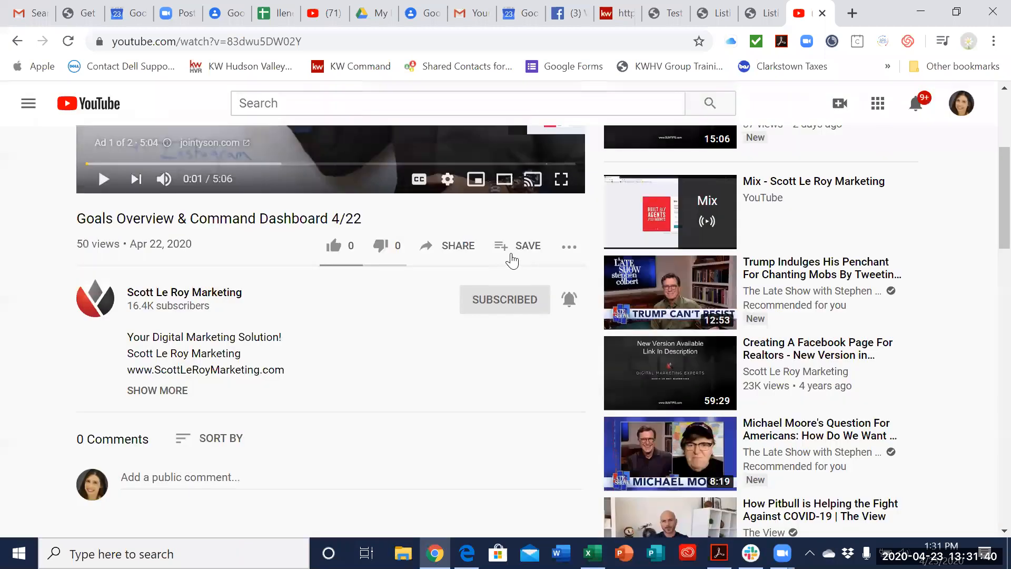
{"action": "left_click", "coordinate": [467, 251]}
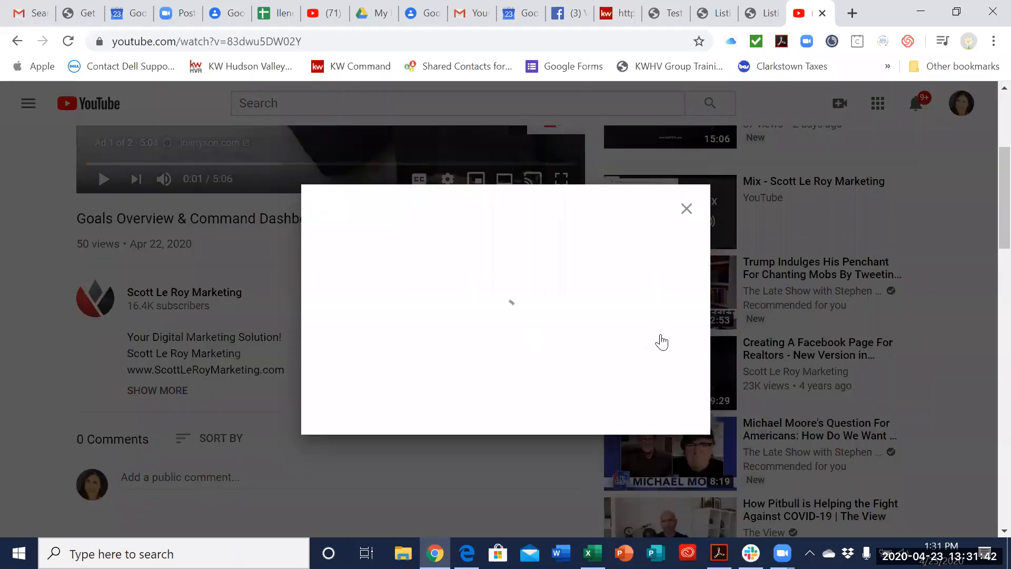
{"action": "left_click", "coordinate": [662, 341]}
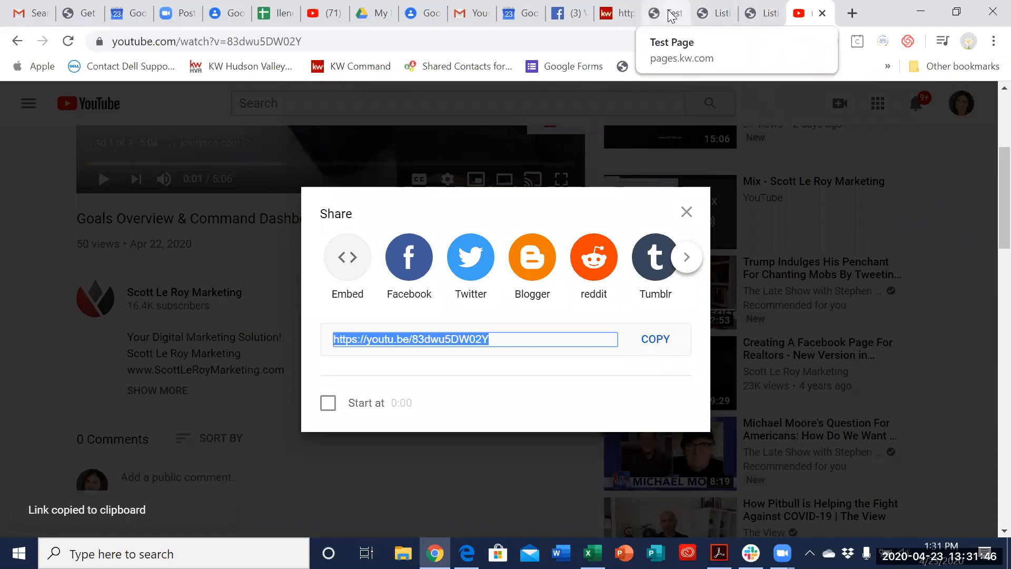
{"action": "key", "text": "Escape"}
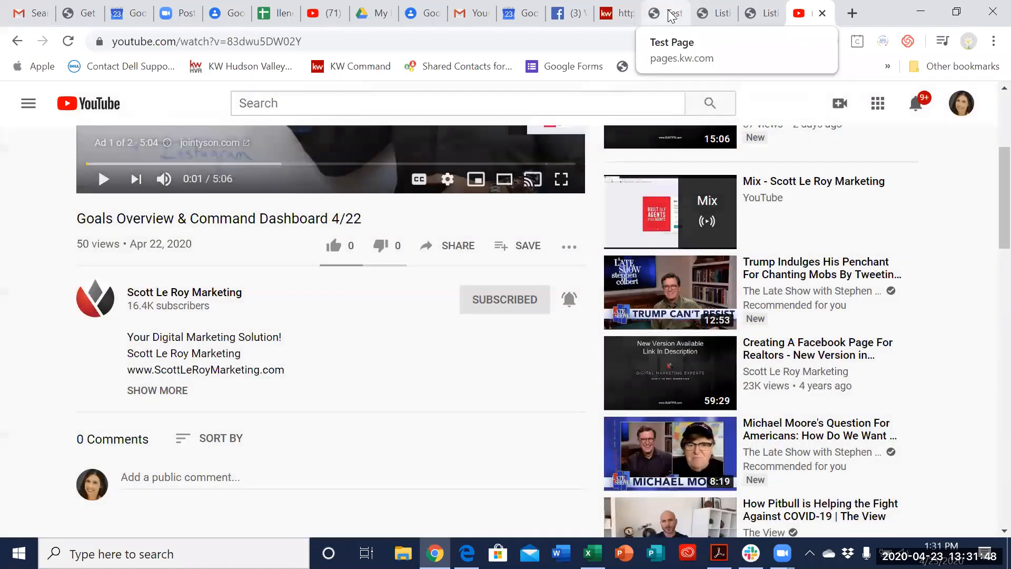
{"action": "left_click", "coordinate": [620, 14]}
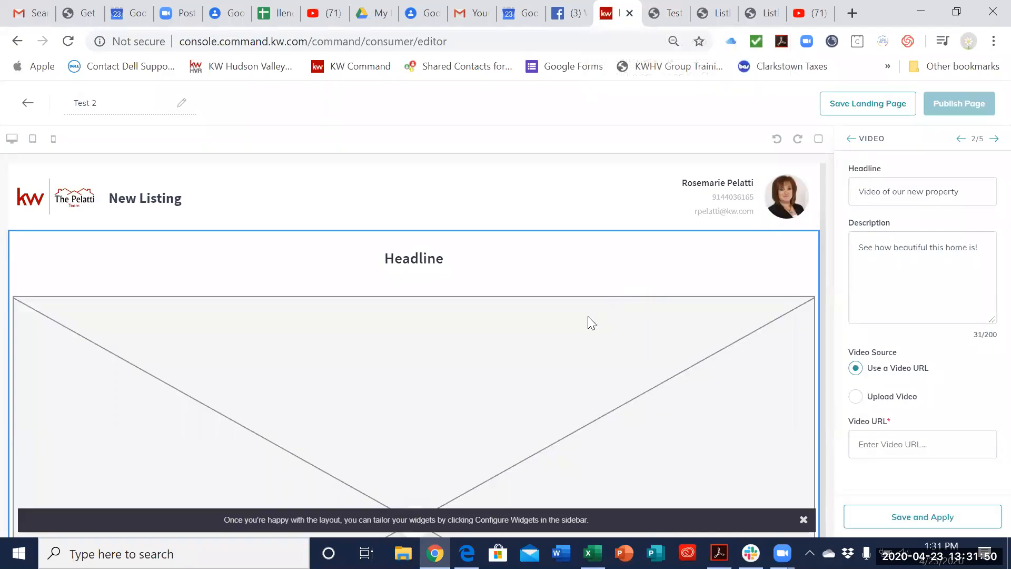
{"action": "left_click", "coordinate": [932, 447]}
{"action": "type", "text": "https://youtu.be/83dwu5DW02Y"}
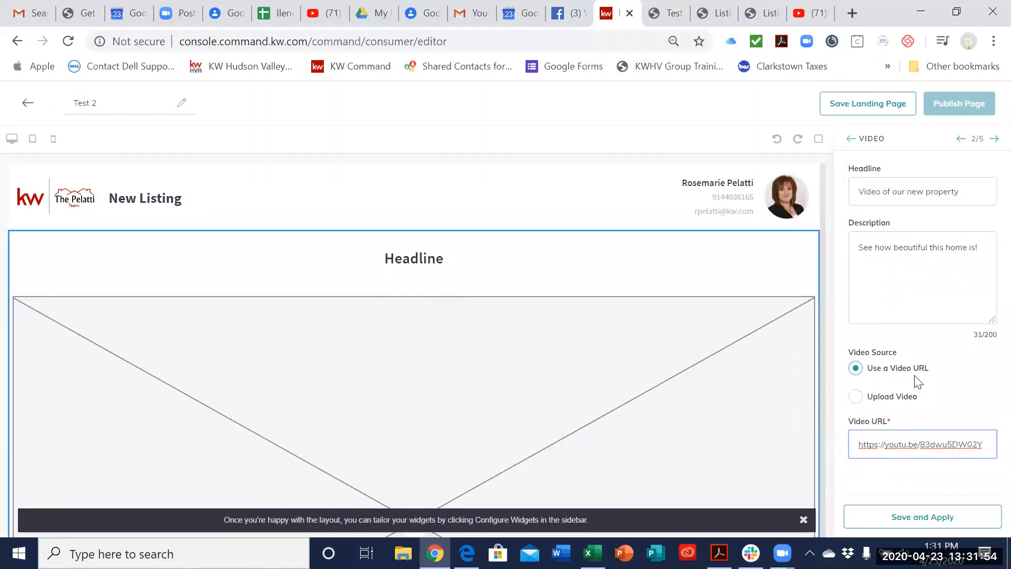
{"action": "left_click", "coordinate": [955, 524]}
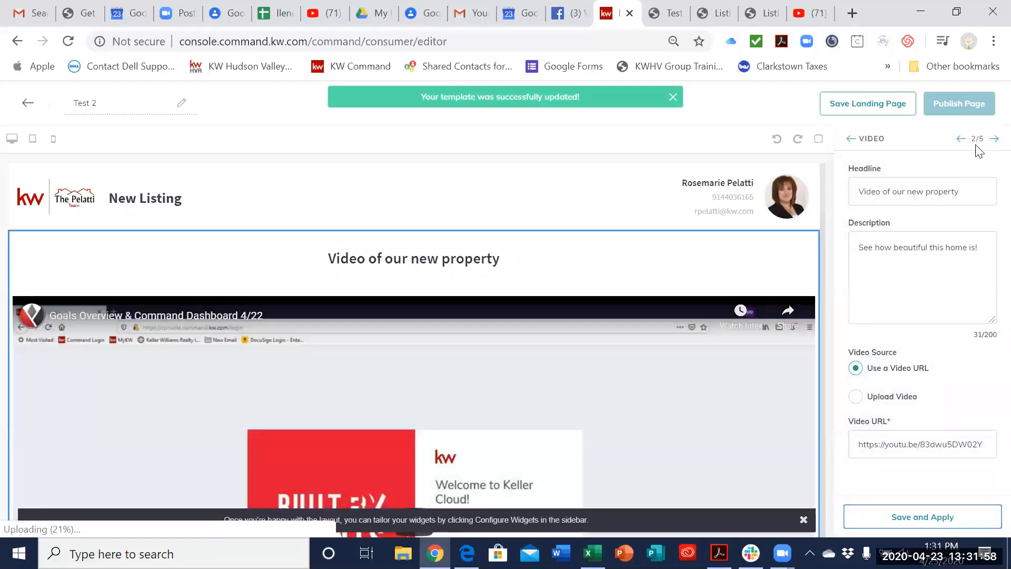
Step: In the Listing widget, search listings by the New City, NY property's address and select the matching Clarkstown listing priced at USD 529900
{"action": "left_click", "coordinate": [853, 140]}
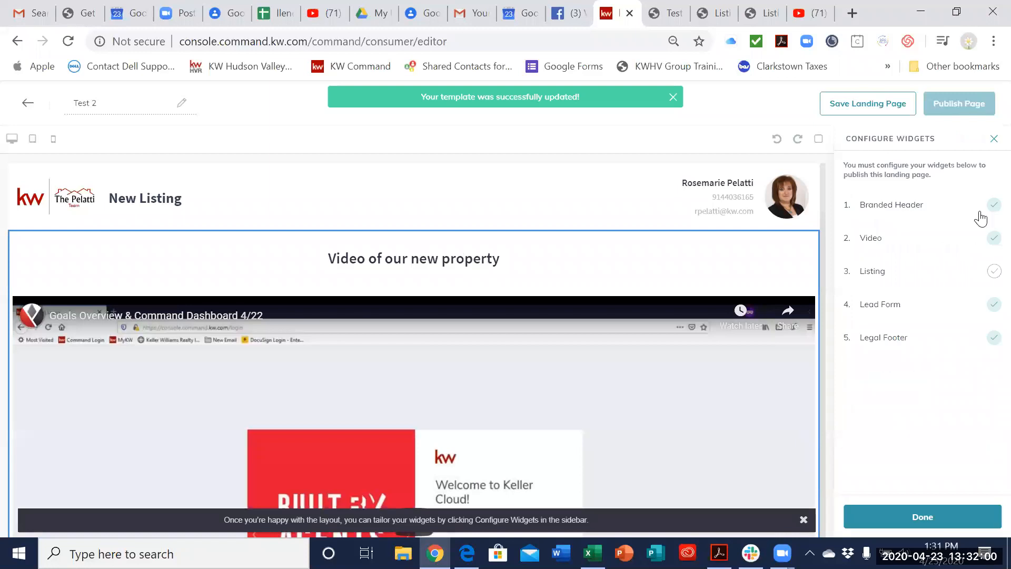
{"action": "left_click", "coordinate": [955, 273]}
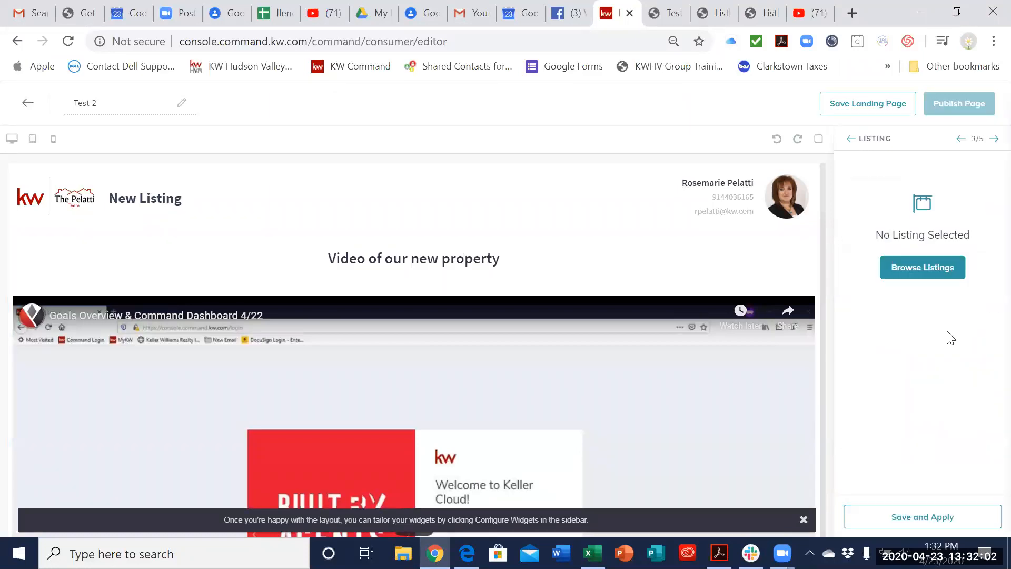
{"action": "left_click", "coordinate": [923, 266]}
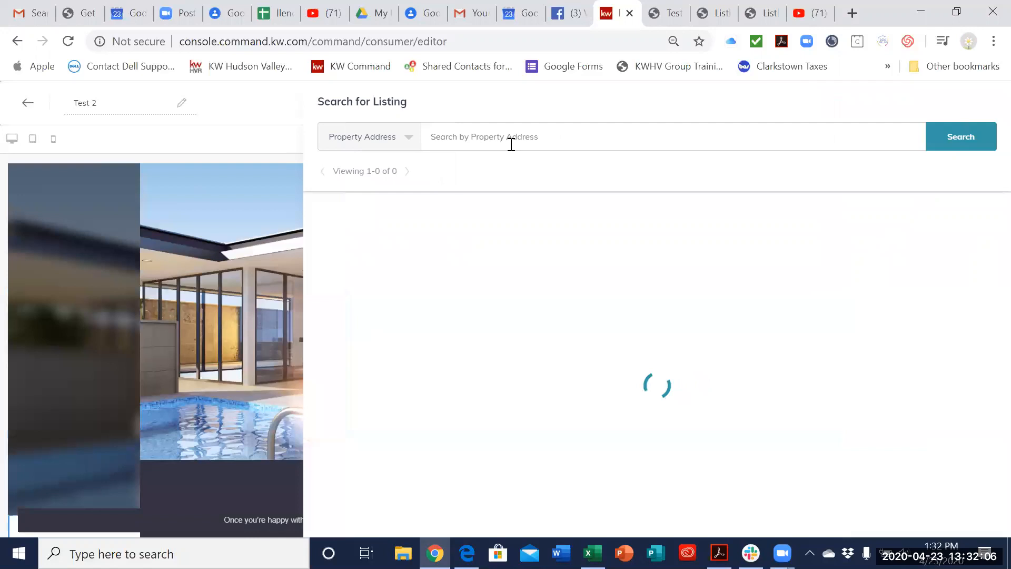
{"action": "left_click", "coordinate": [559, 126]}
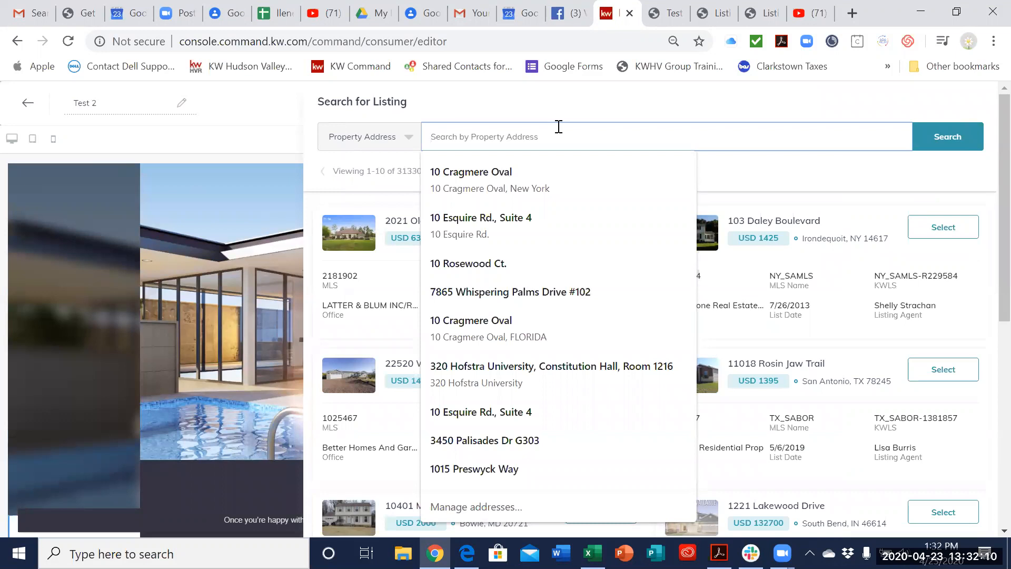
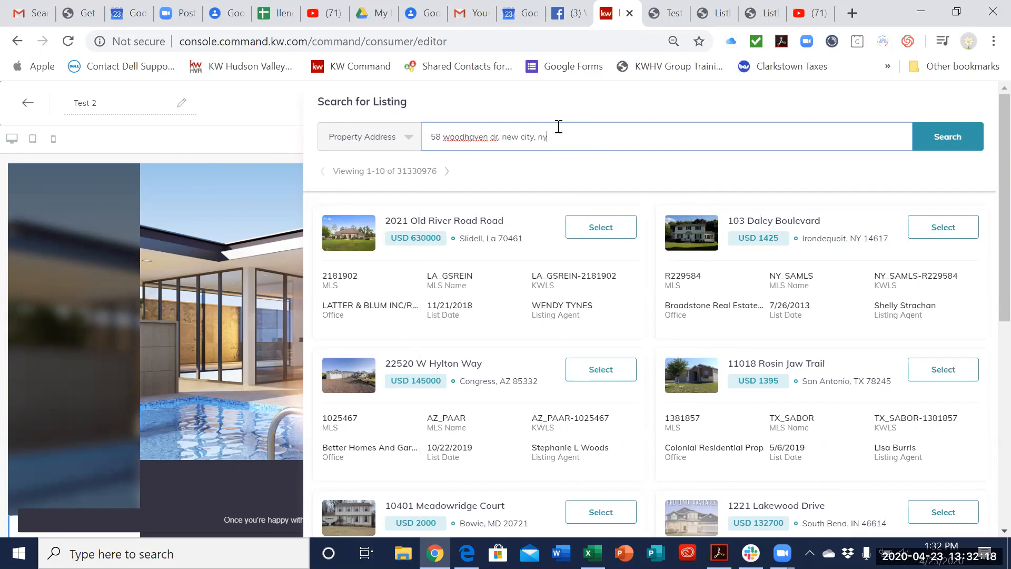
{"action": "key", "text": "Return"}
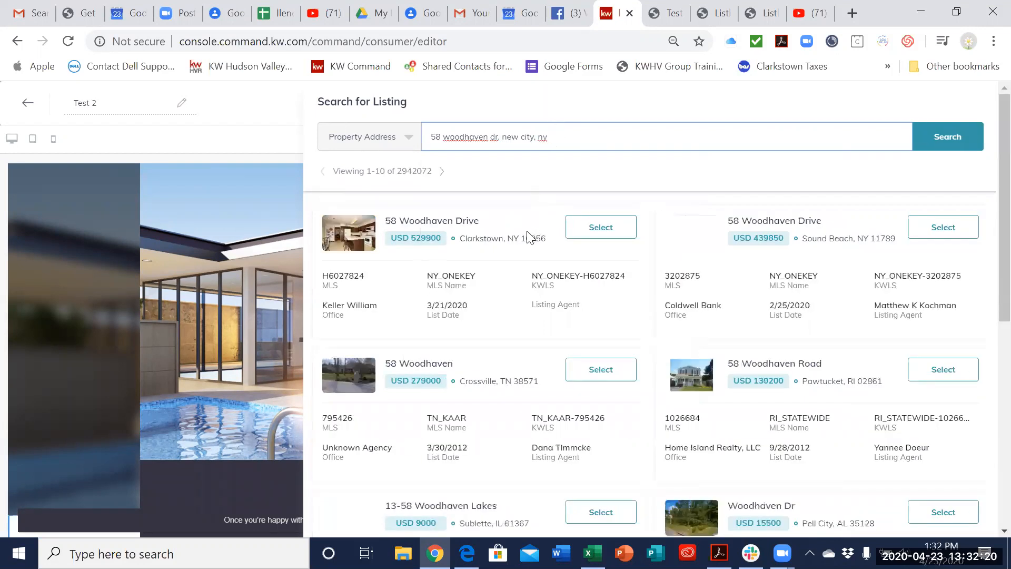
{"action": "left_click", "coordinate": [591, 236]}
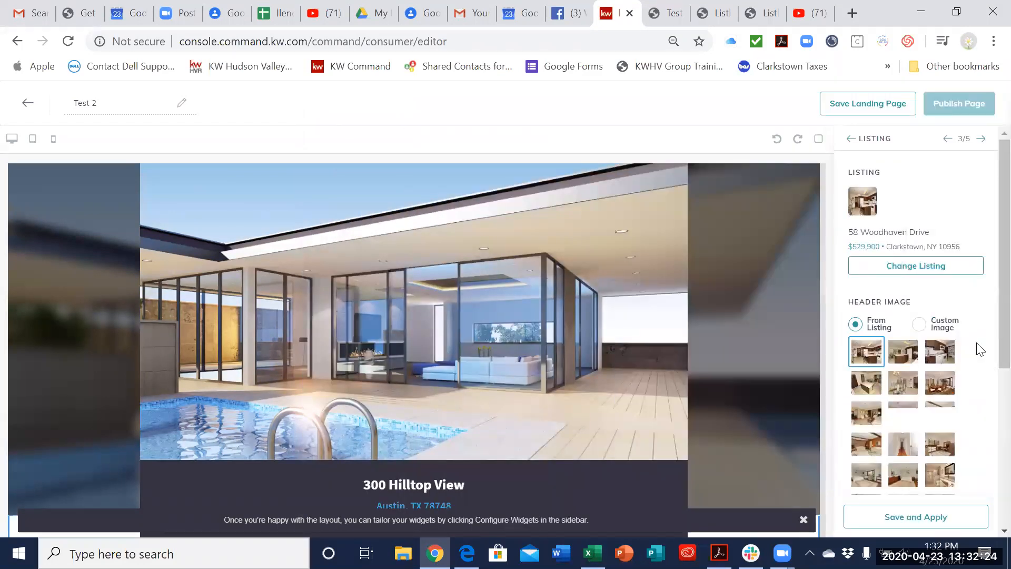
Step: Choose the second listing photo as the Listing widget's header image and apply the widget settings
{"action": "scroll", "coordinate": [919, 332], "scroll_direction": "down", "scroll_amount": 2}
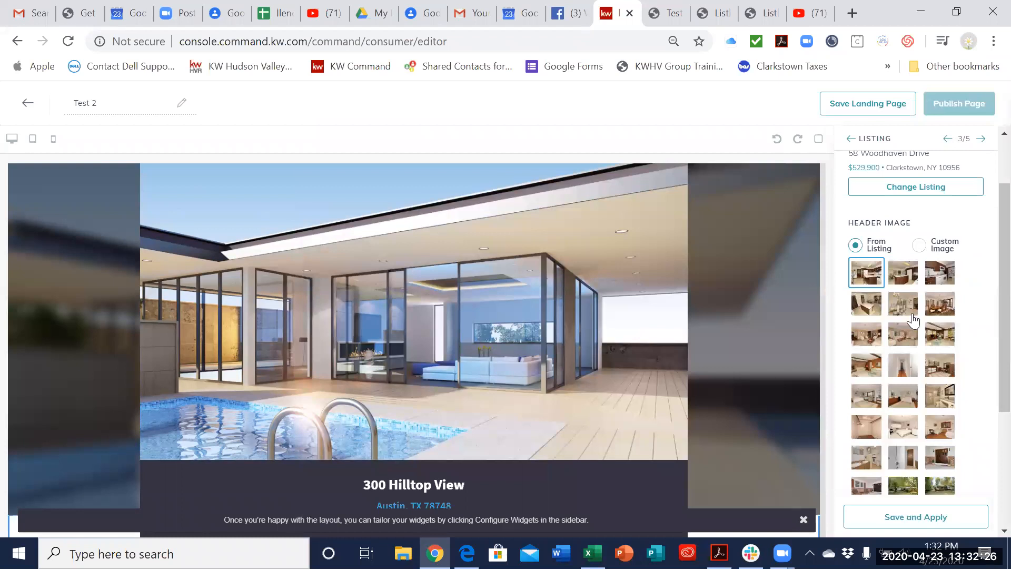
{"action": "left_click", "coordinate": [900, 279]}
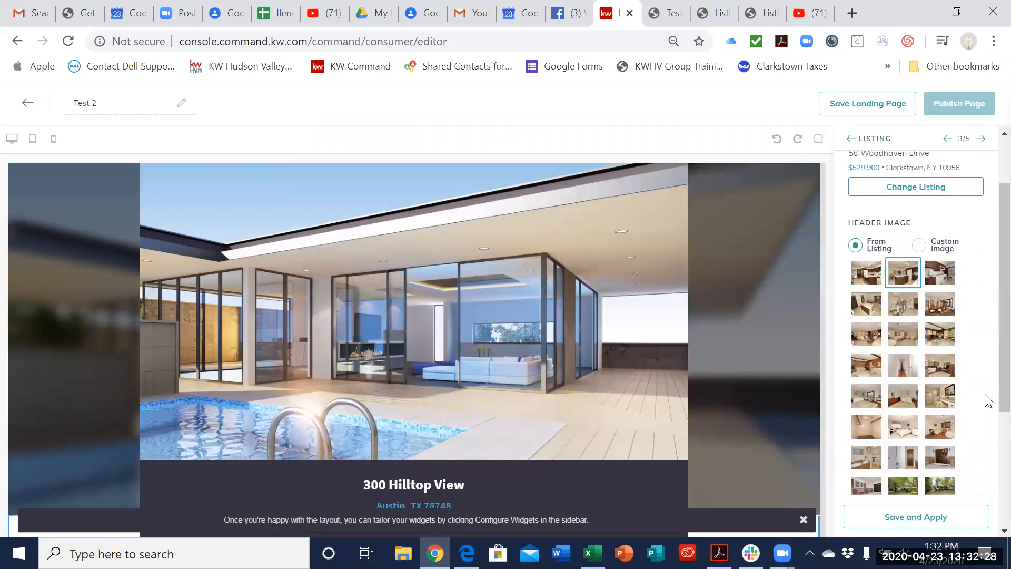
{"action": "scroll", "coordinate": [984, 411], "scroll_direction": "down", "scroll_amount": 3}
{"action": "left_click", "coordinate": [943, 522]}
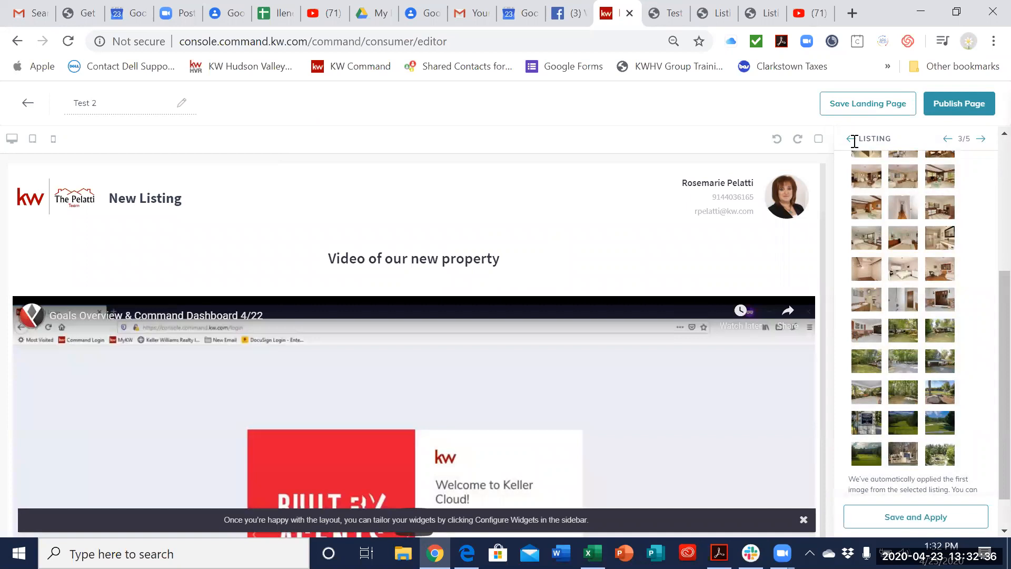
Step: Finish the widget configuration and publish Test 2 as a landing page
{"action": "left_click", "coordinate": [852, 139]}
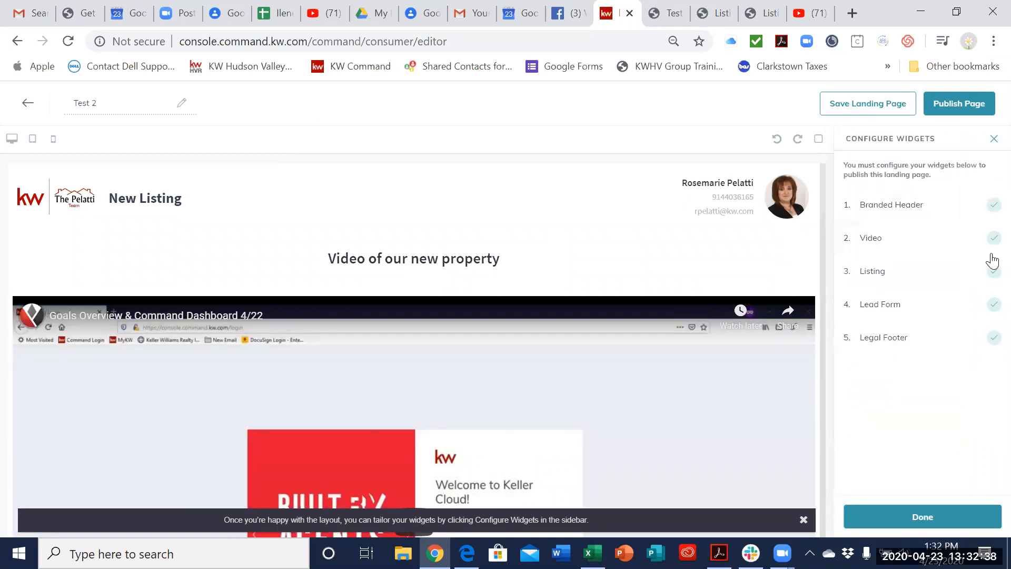
{"action": "left_click", "coordinate": [932, 519]}
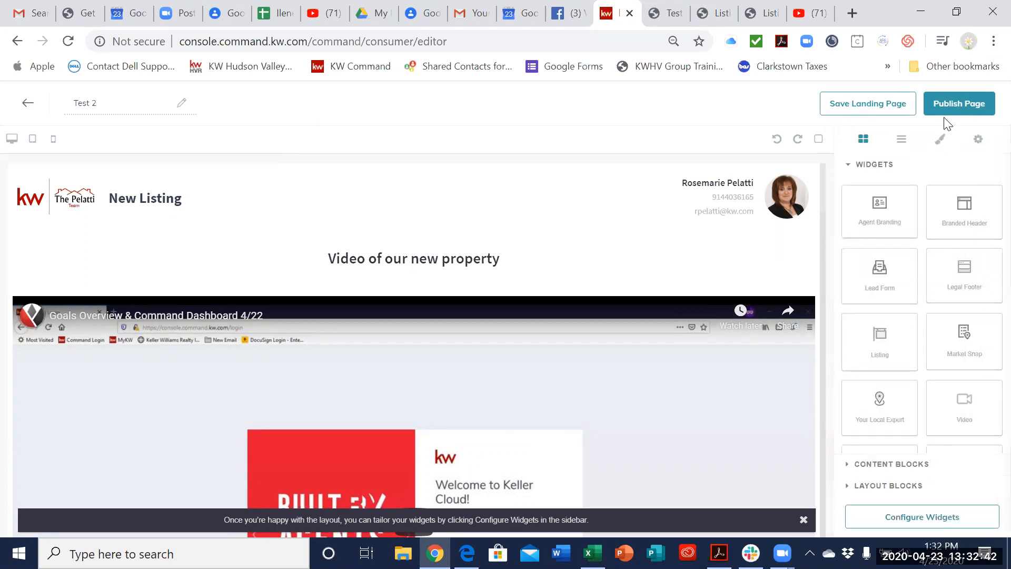
{"action": "left_click", "coordinate": [957, 105]}
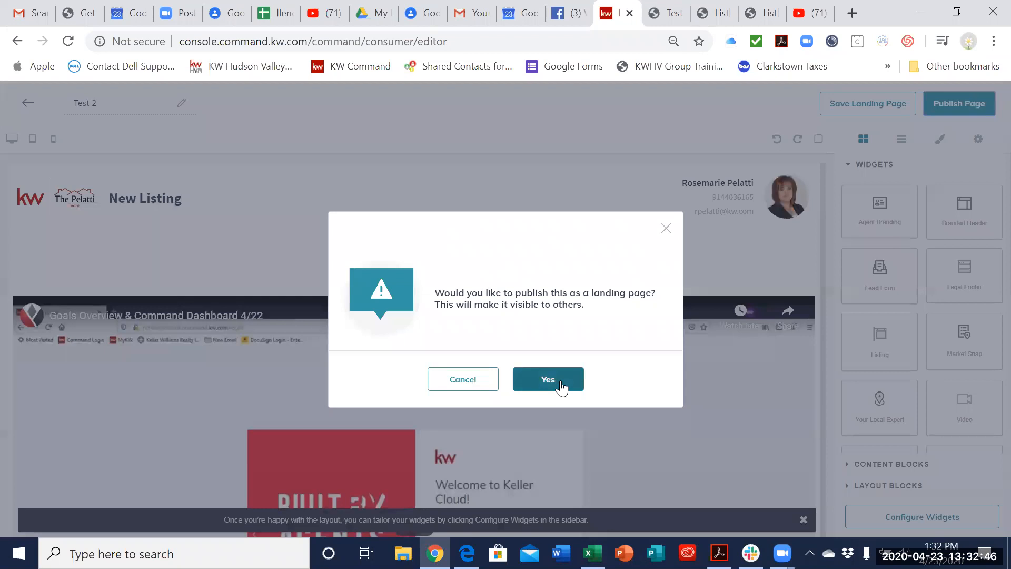
{"action": "left_click", "coordinate": [561, 387]}
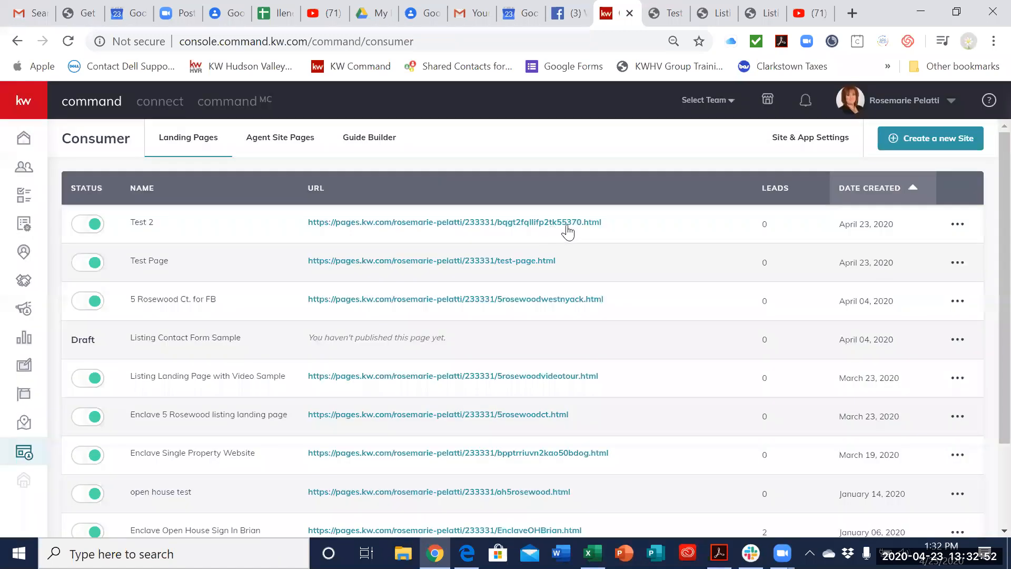
Step: Change the ending of Test 2's landing page URL to the property's house number and street name joined by a dash
{"action": "left_click", "coordinate": [958, 224]}
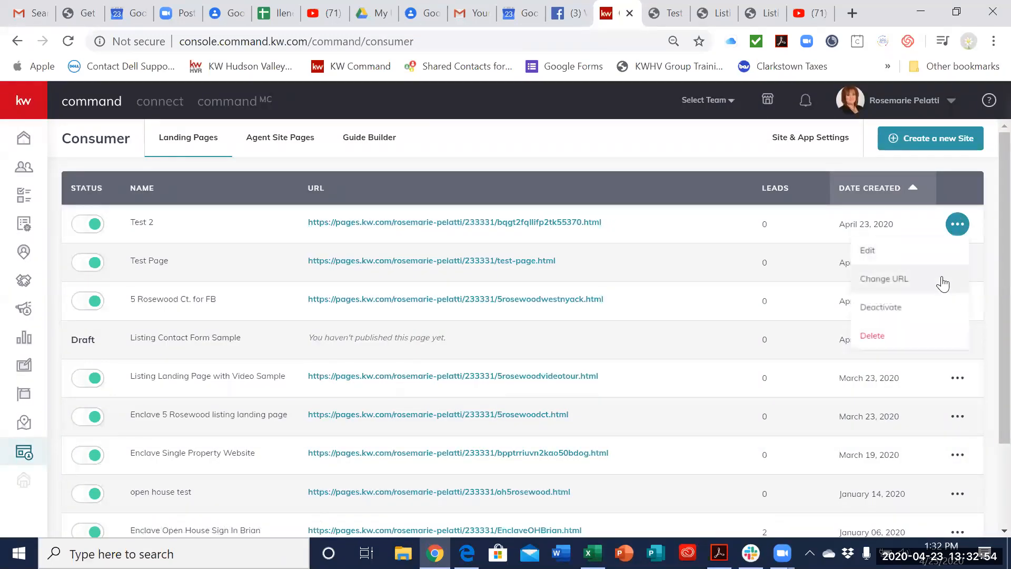
{"action": "left_click", "coordinate": [919, 280]}
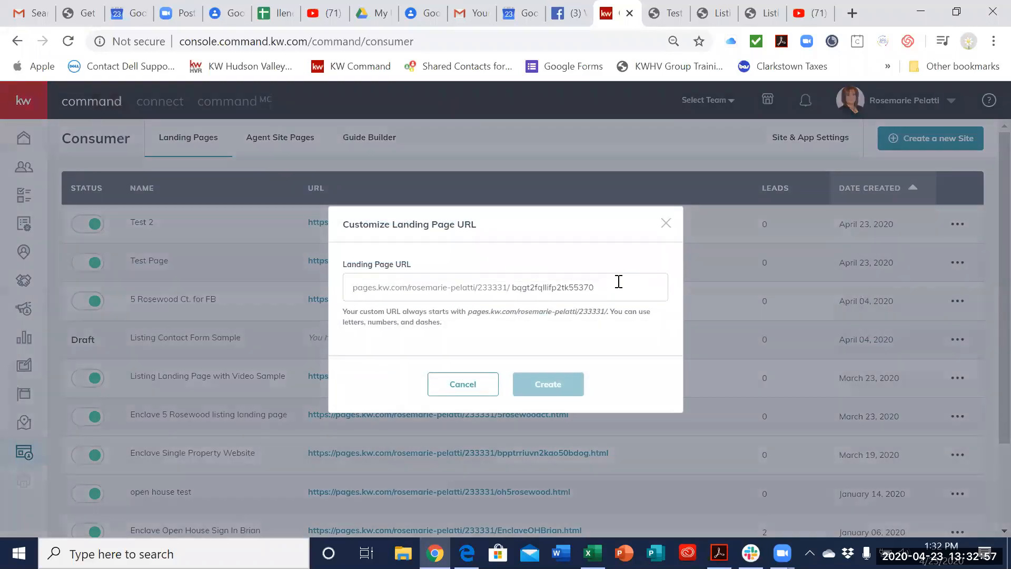
{"action": "left_click_drag", "start_coordinate": [613, 289], "coordinate": [515, 289]}
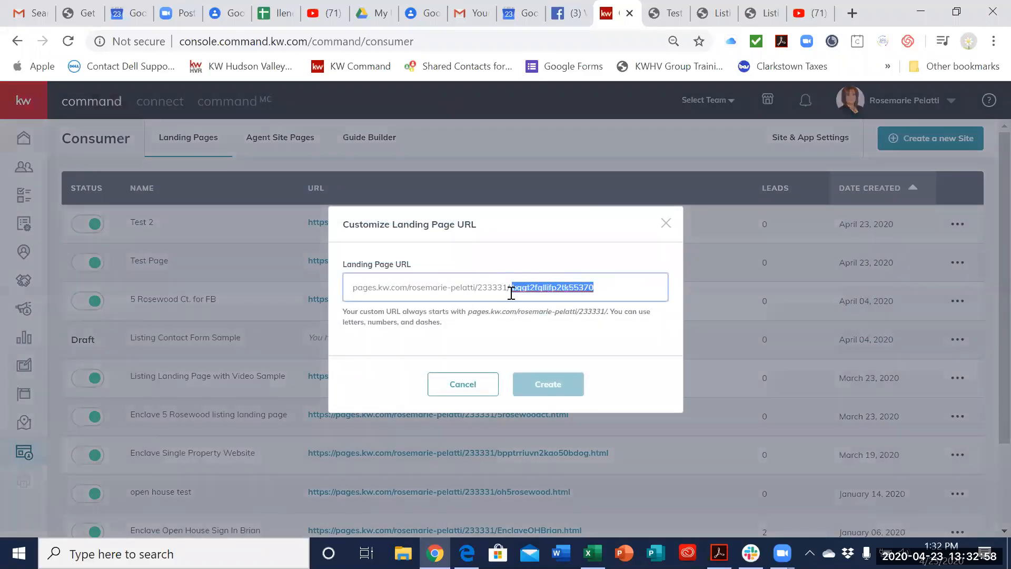
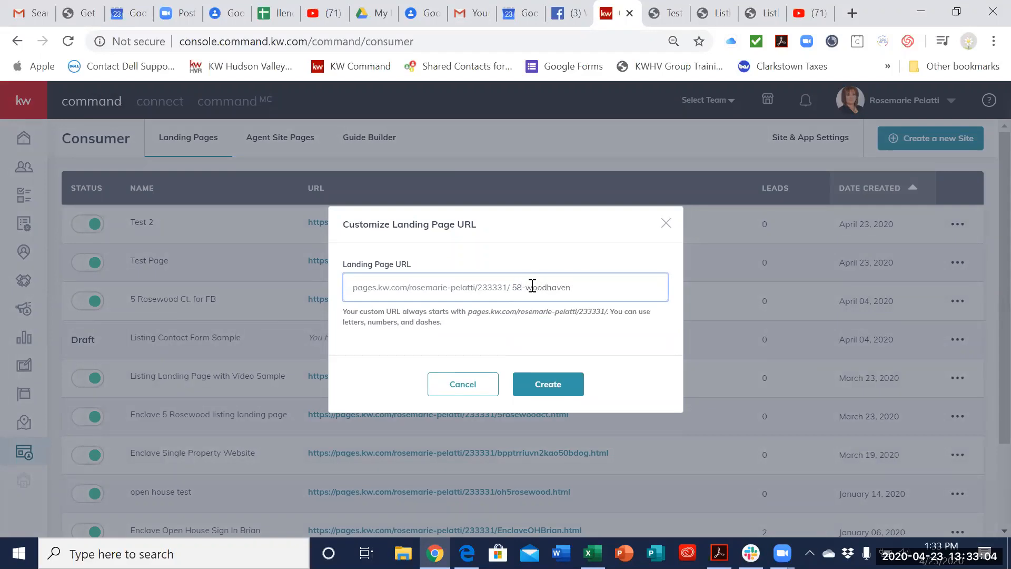
{"action": "left_click", "coordinate": [544, 388]}
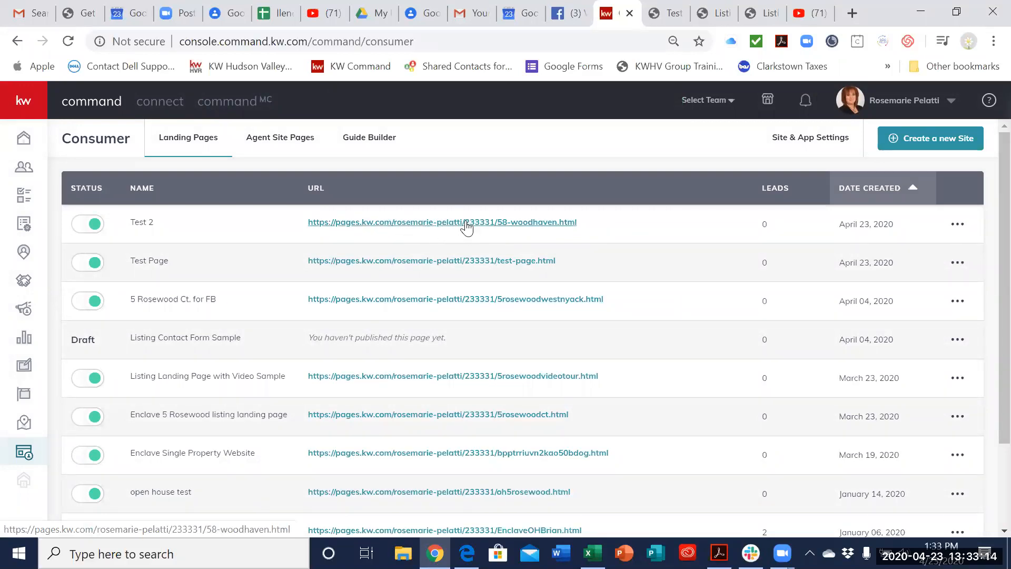
Step: Open the published Test 2 page and examine its header, video, description, listing header image, property summary and Details & Features
{"action": "left_click", "coordinate": [467, 227]}
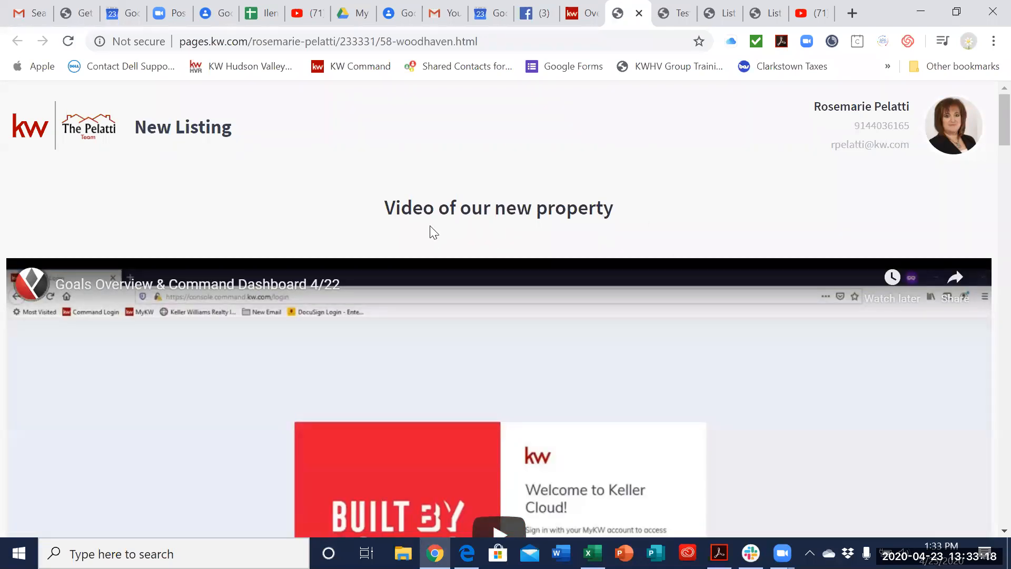
{"action": "scroll", "coordinate": [608, 232], "scroll_direction": "down", "scroll_amount": 10}
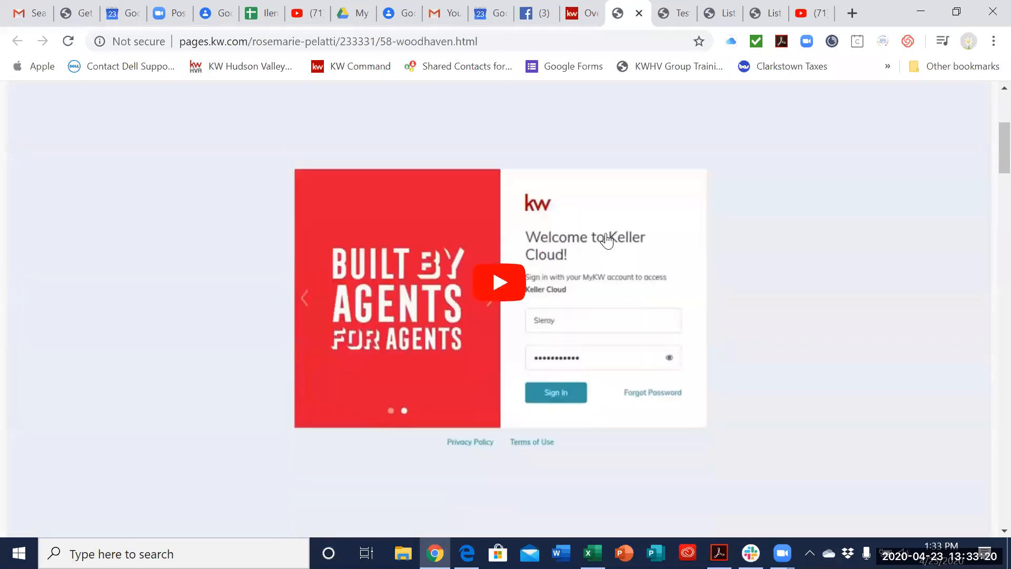
{"action": "scroll", "coordinate": [616, 245], "scroll_direction": "up", "scroll_amount": 10}
{"action": "scroll", "coordinate": [626, 249], "scroll_direction": "down", "scroll_amount": 3}
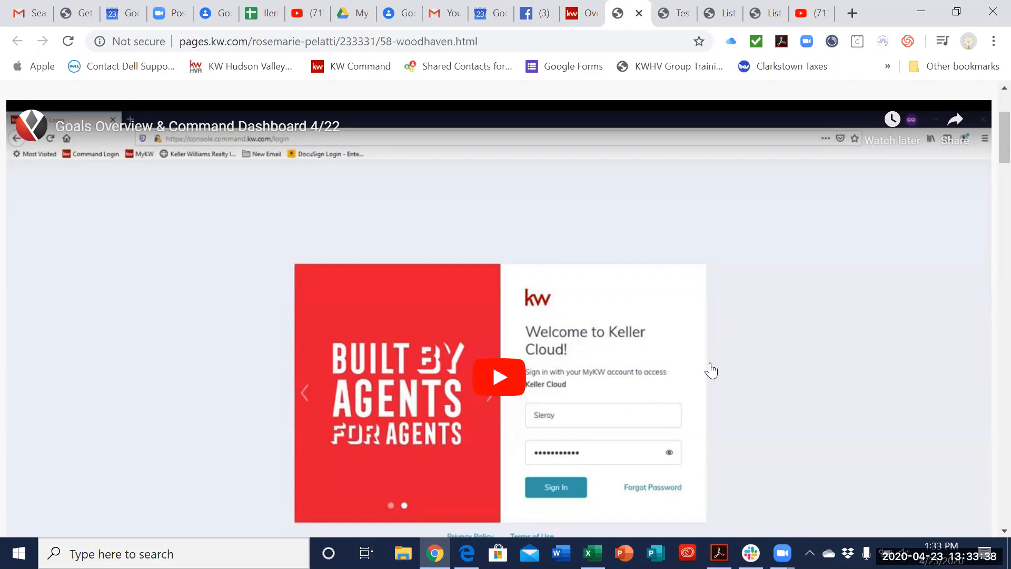
{"action": "scroll", "coordinate": [737, 373], "scroll_direction": "down", "scroll_amount": 7}
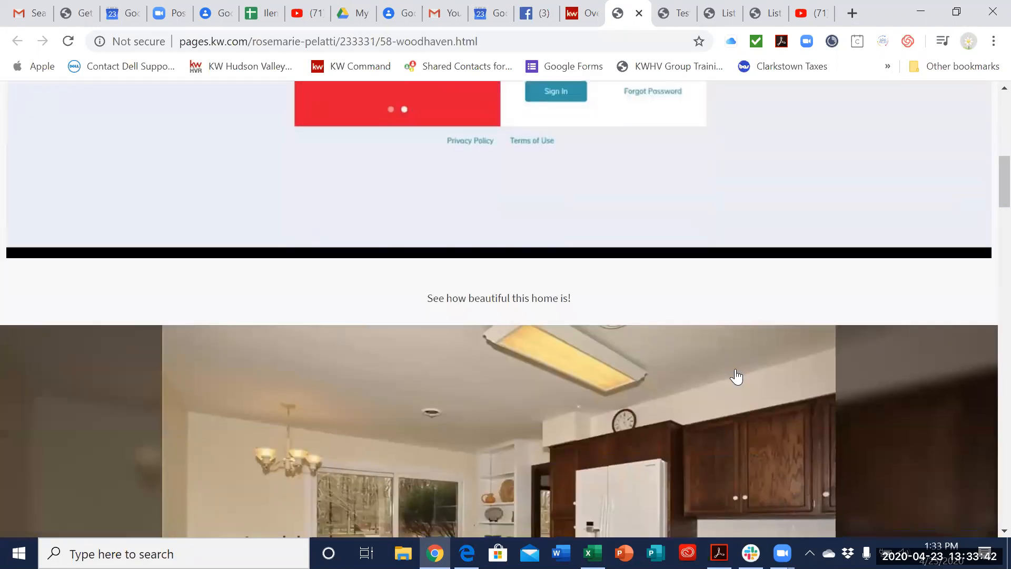
{"action": "scroll", "coordinate": [736, 376], "scroll_direction": "down", "scroll_amount": 1}
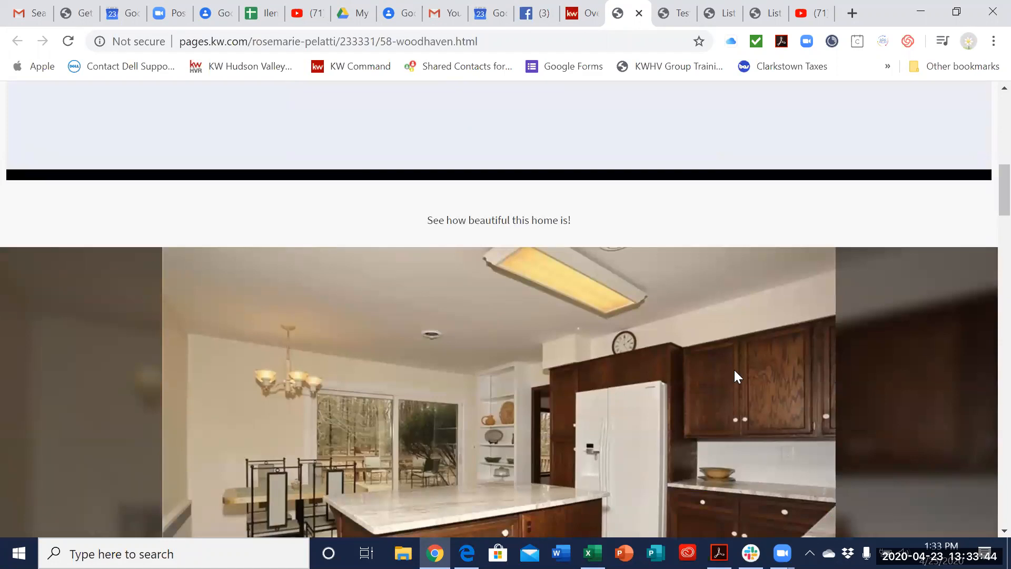
{"action": "scroll", "coordinate": [736, 374], "scroll_direction": "down", "scroll_amount": 3}
{"action": "scroll", "coordinate": [736, 374], "scroll_direction": "up", "scroll_amount": 5}
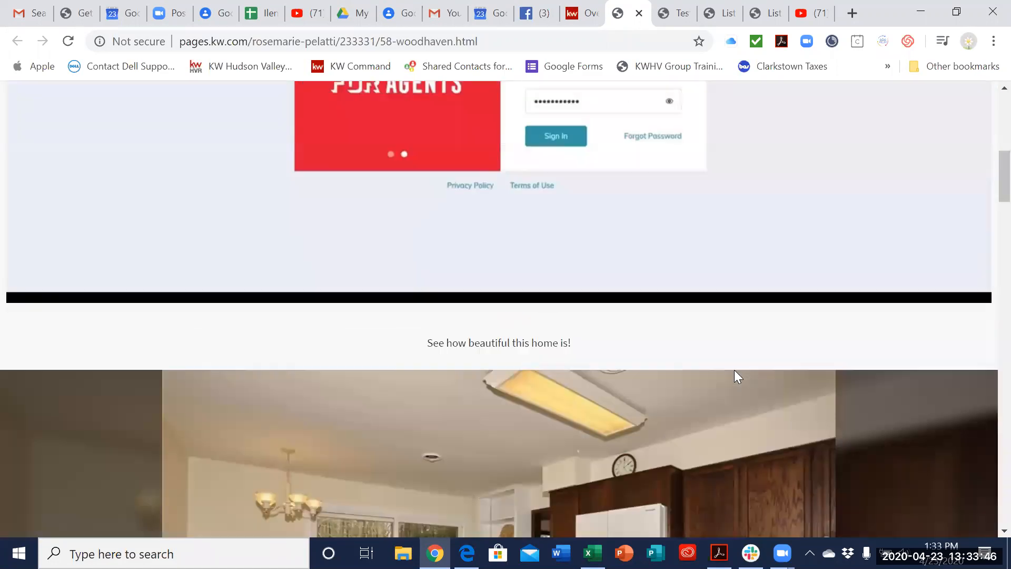
{"action": "scroll", "coordinate": [736, 375], "scroll_direction": "up", "scroll_amount": 5}
{"action": "scroll", "coordinate": [732, 337], "scroll_direction": "down", "scroll_amount": 3}
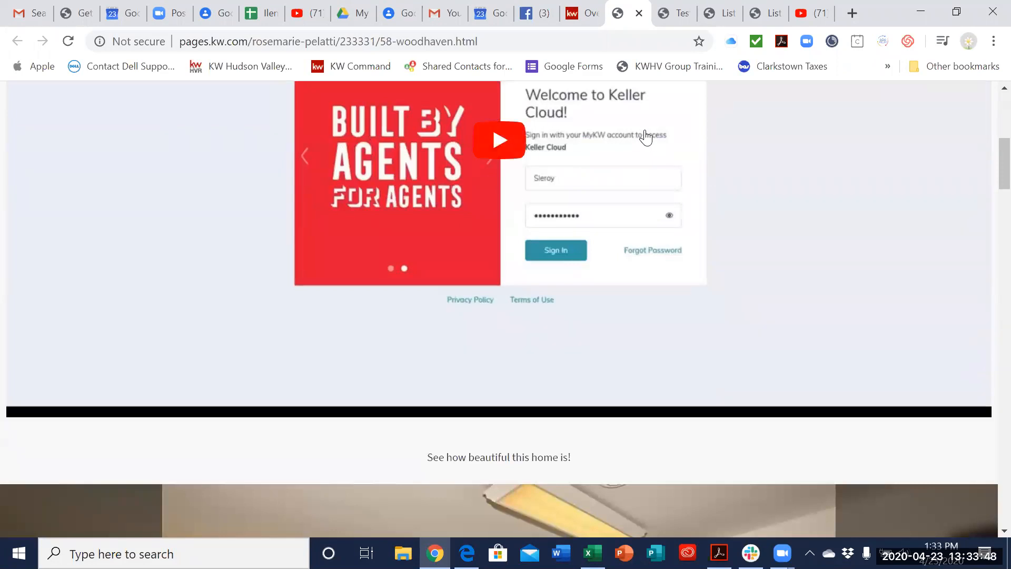
{"action": "scroll", "coordinate": [885, 175], "scroll_direction": "down", "scroll_amount": 8}
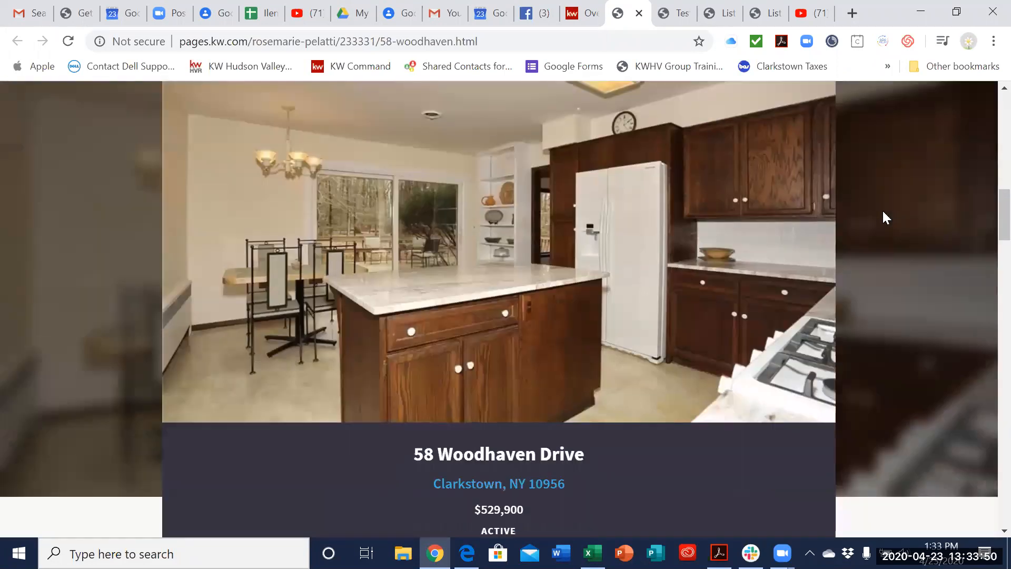
{"action": "scroll", "coordinate": [883, 210], "scroll_direction": "up", "scroll_amount": 4}
{"action": "scroll", "coordinate": [882, 221], "scroll_direction": "down", "scroll_amount": 5}
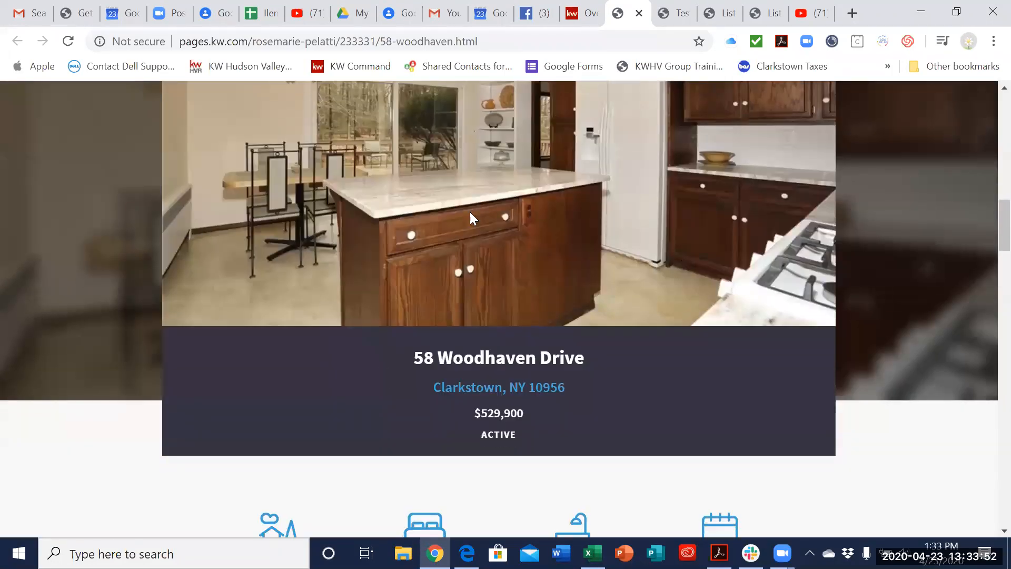
{"action": "scroll", "coordinate": [600, 280], "scroll_direction": "down", "scroll_amount": 1}
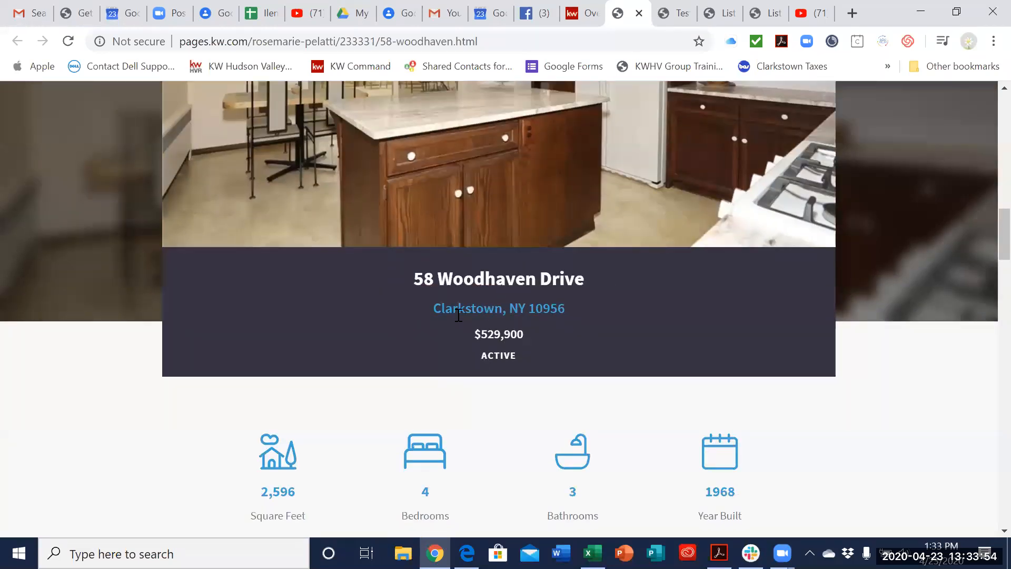
{"action": "scroll", "coordinate": [681, 309], "scroll_direction": "down", "scroll_amount": 10}
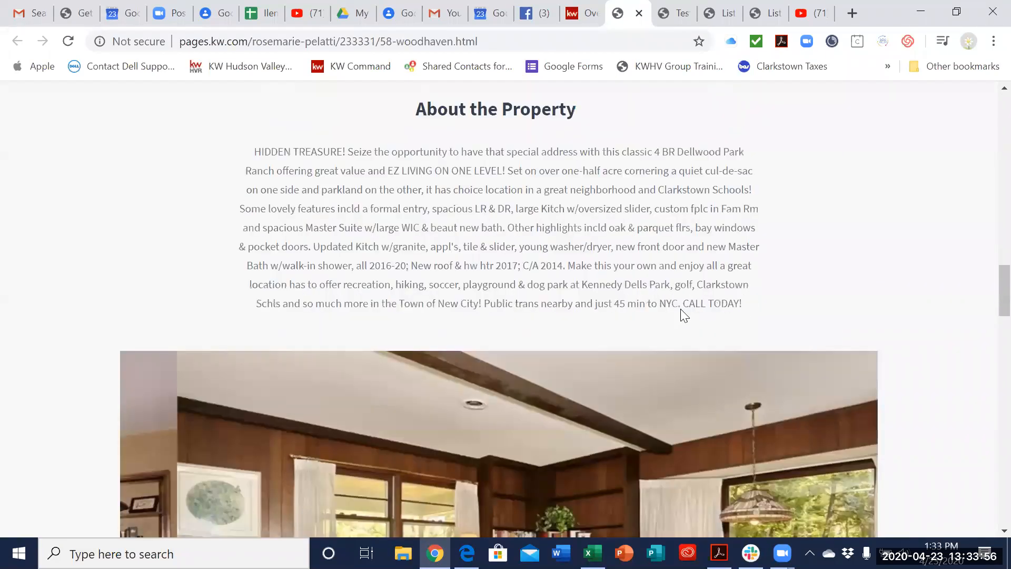
{"action": "scroll", "coordinate": [875, 307], "scroll_direction": "down", "scroll_amount": 10}
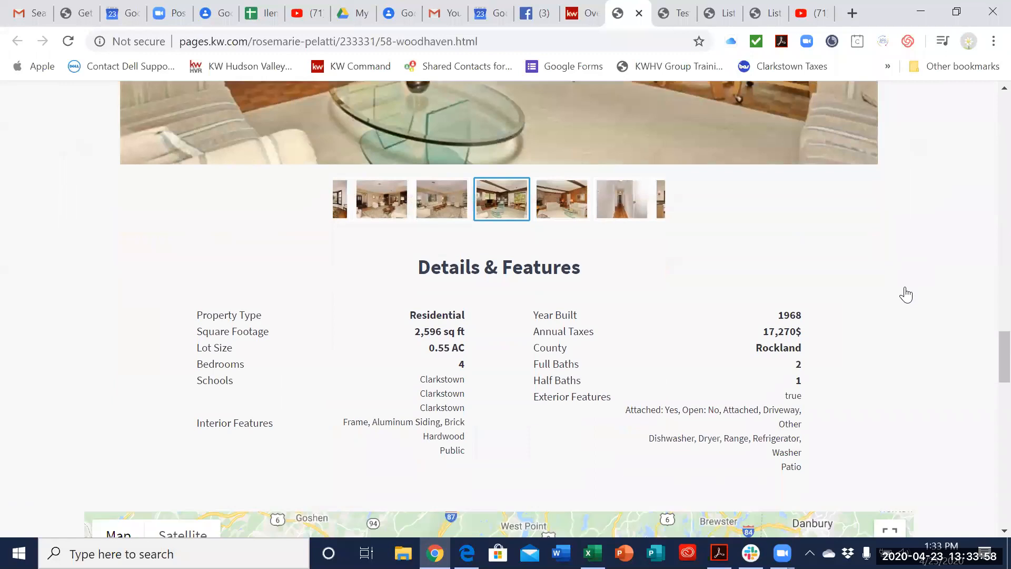
Step: Go back to the photo gallery on the published page and advance through its property photos
{"action": "scroll", "coordinate": [904, 294], "scroll_direction": "up", "scroll_amount": 3}
{"action": "scroll", "coordinate": [906, 295], "scroll_direction": "up", "scroll_amount": 3}
{"action": "left_click", "coordinate": [906, 294]}
{"action": "left_click", "coordinate": [906, 294]}
{"action": "left_click", "coordinate": [906, 294]}
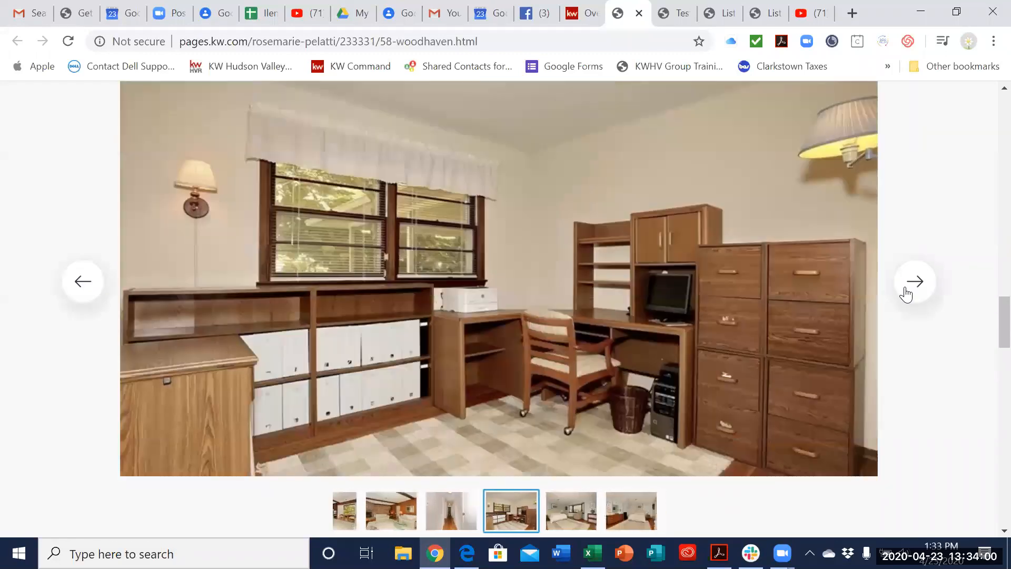
Step: Advance two more photos in the gallery and examine the page's Details & Features, contact form, footer and map
{"action": "left_click", "coordinate": [906, 294]}
{"action": "left_click", "coordinate": [906, 294]}
{"action": "scroll", "coordinate": [882, 301], "scroll_direction": "down", "scroll_amount": 9}
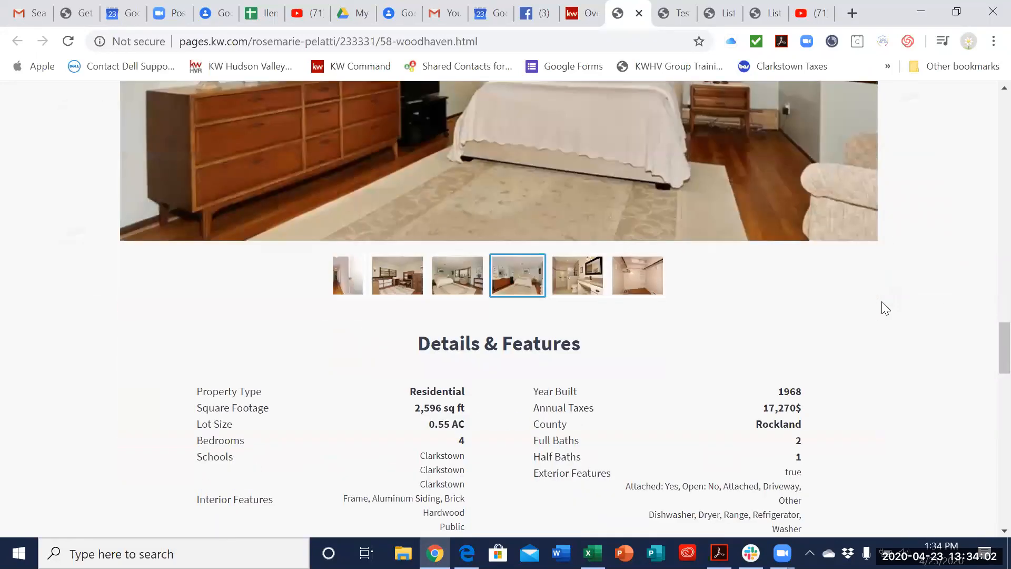
{"action": "scroll", "coordinate": [601, 194], "scroll_direction": "down", "scroll_amount": 12}
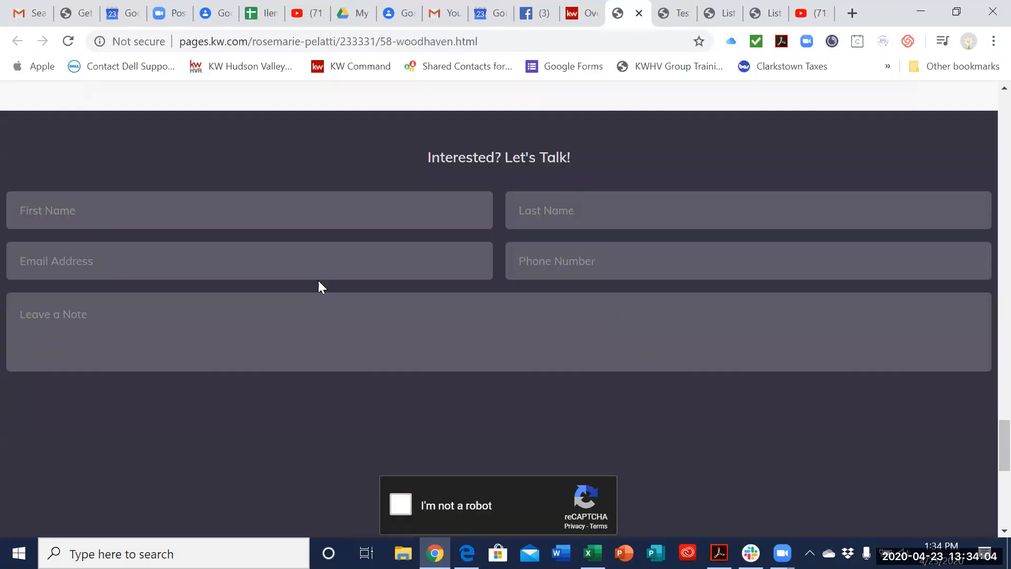
{"action": "scroll", "coordinate": [635, 347], "scroll_direction": "down", "scroll_amount": 10}
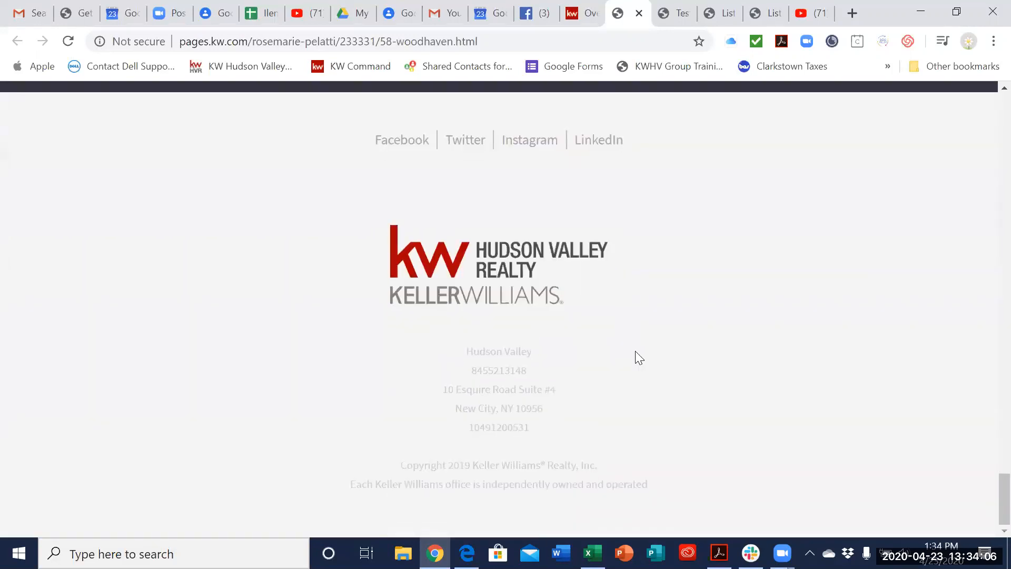
{"action": "scroll", "coordinate": [655, 313], "scroll_direction": "up", "scroll_amount": 12}
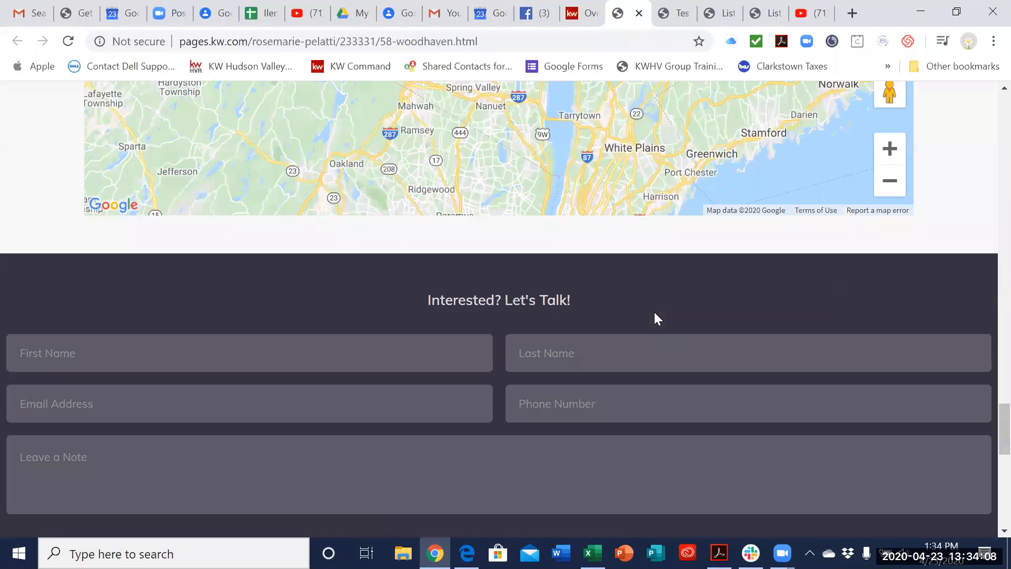
{"action": "scroll", "coordinate": [654, 312], "scroll_direction": "up", "scroll_amount": 10}
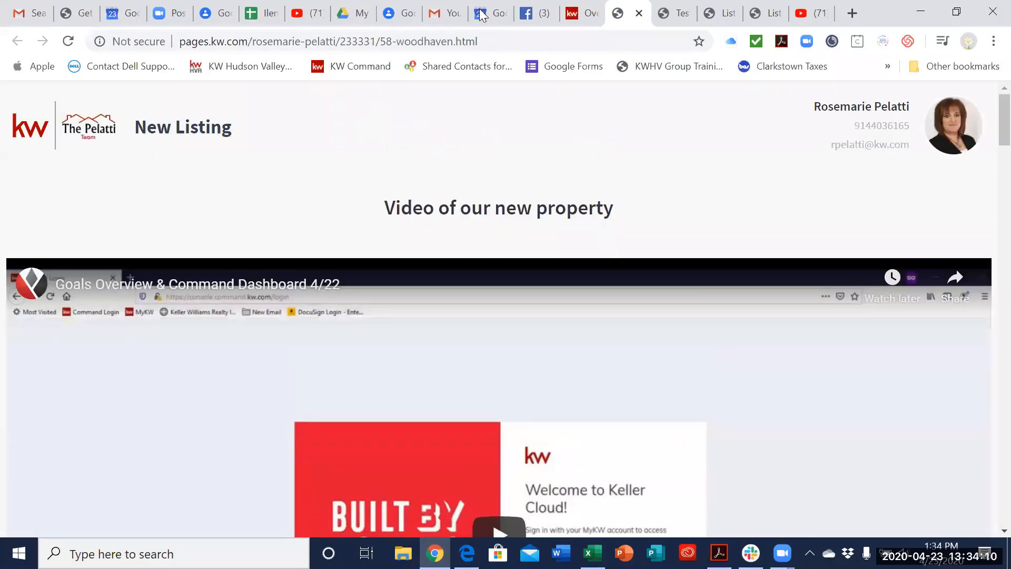
Step: Highlight the published page's web address, then review the property summary, Details & Features and contact form once more
{"action": "left_click", "coordinate": [485, 44]}
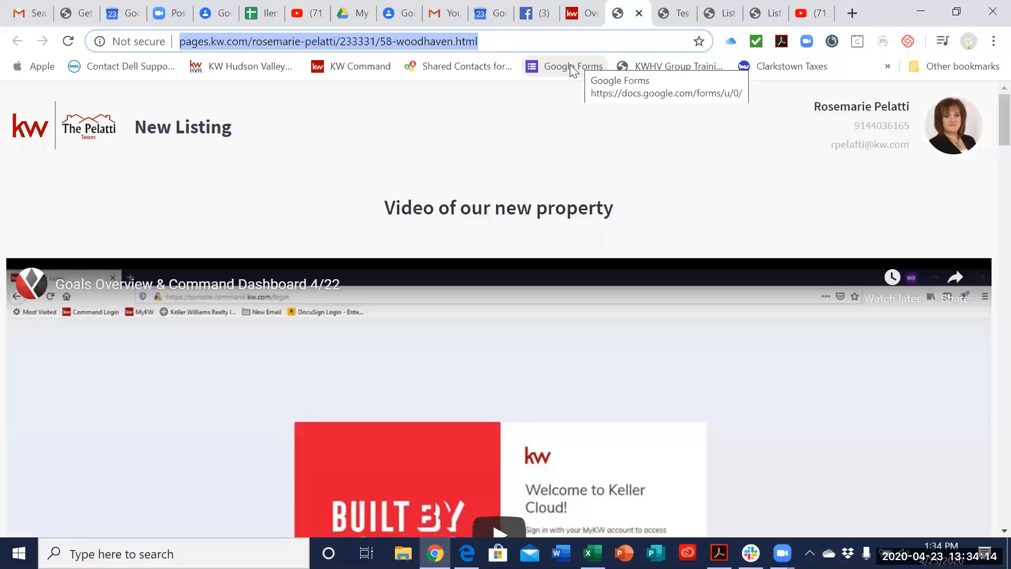
{"action": "left_click", "coordinate": [586, 167]}
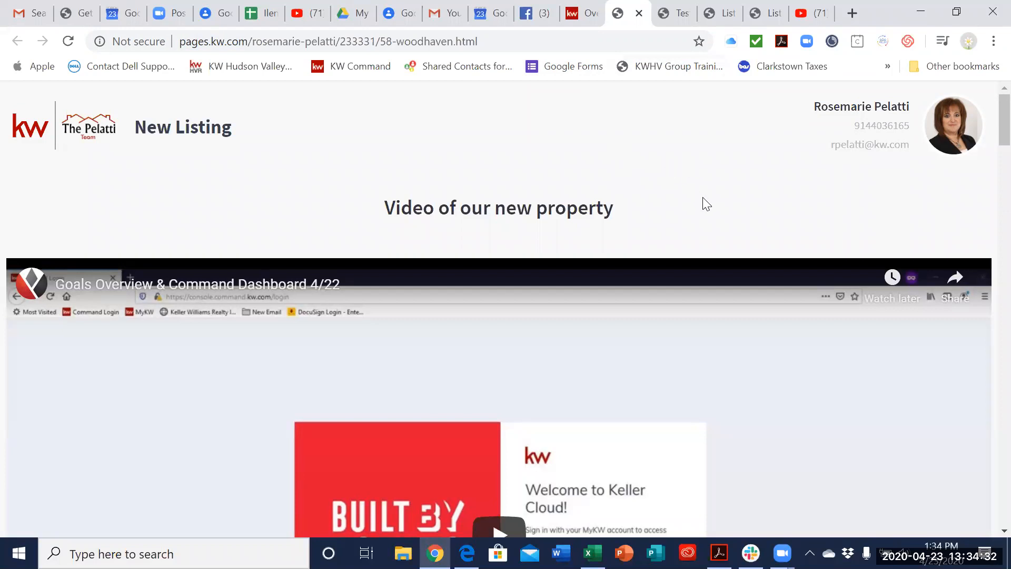
{"action": "scroll", "coordinate": [703, 211], "scroll_direction": "down", "scroll_amount": 20}
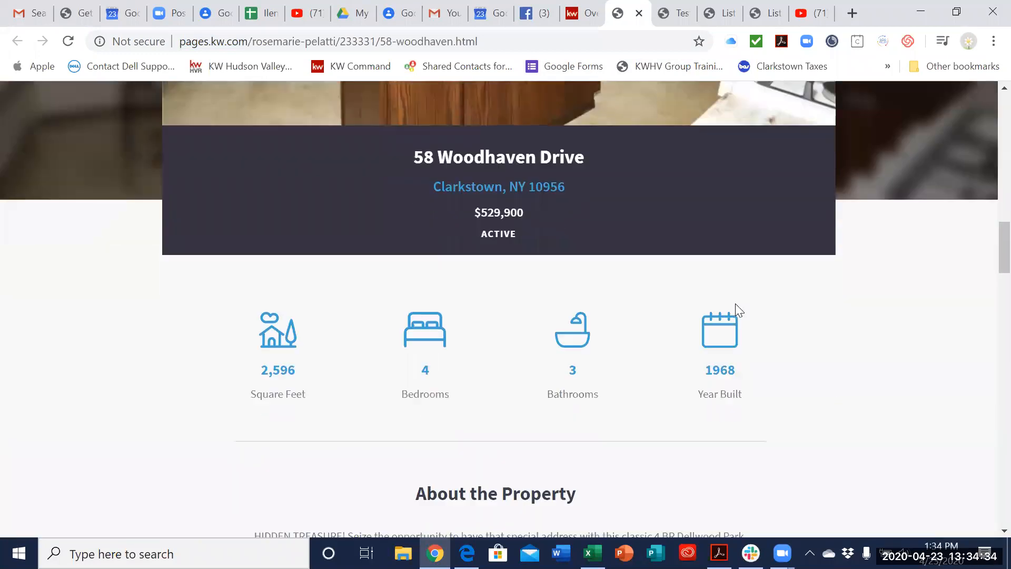
{"action": "scroll", "coordinate": [735, 304], "scroll_direction": "down", "scroll_amount": 15}
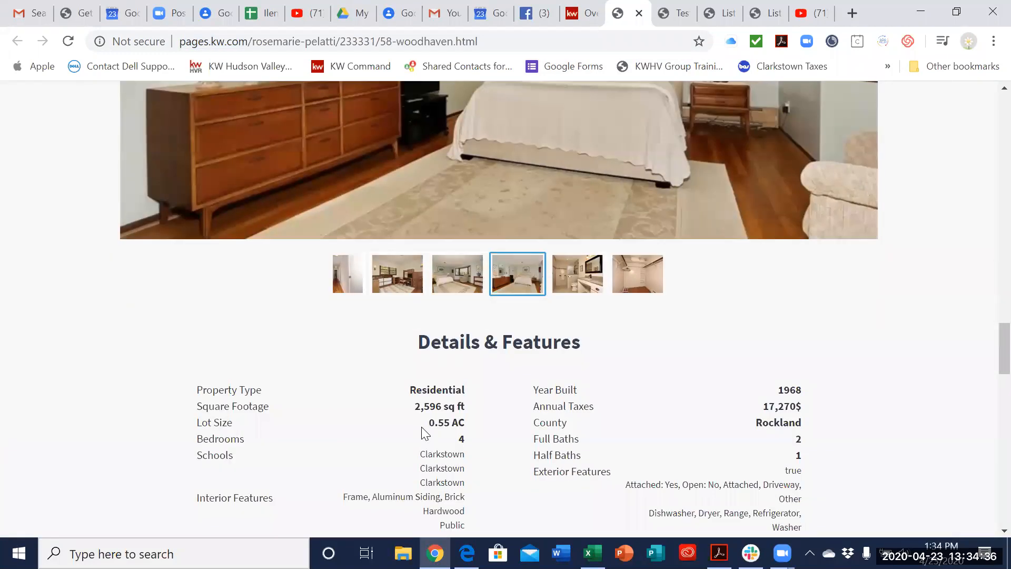
{"action": "scroll", "coordinate": [727, 411], "scroll_direction": "down", "scroll_amount": 15}
{"action": "scroll", "coordinate": [612, 226], "scroll_direction": "up", "scroll_amount": 20}
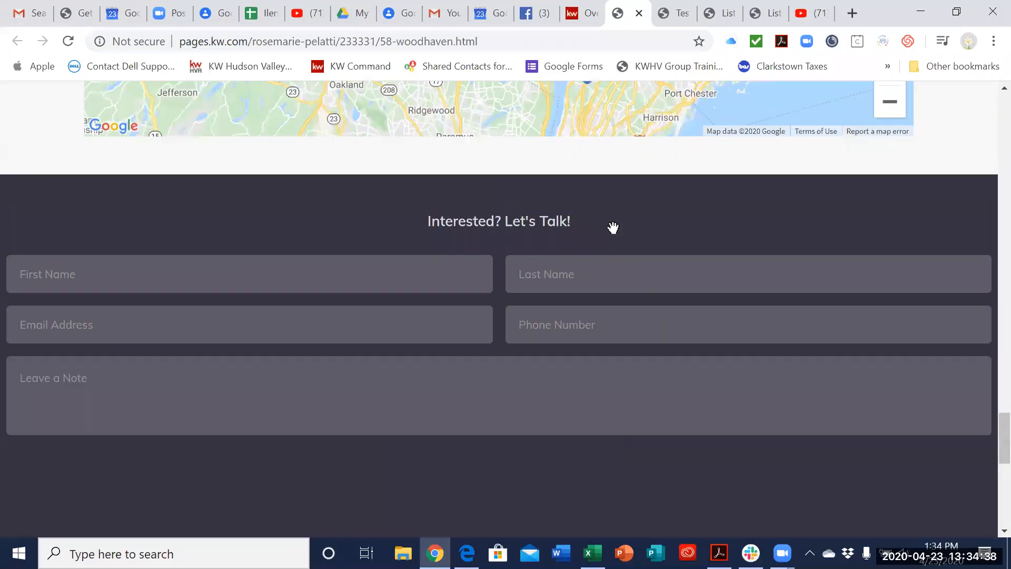
{"action": "scroll", "coordinate": [644, 171], "scroll_direction": "up", "scroll_amount": 5}
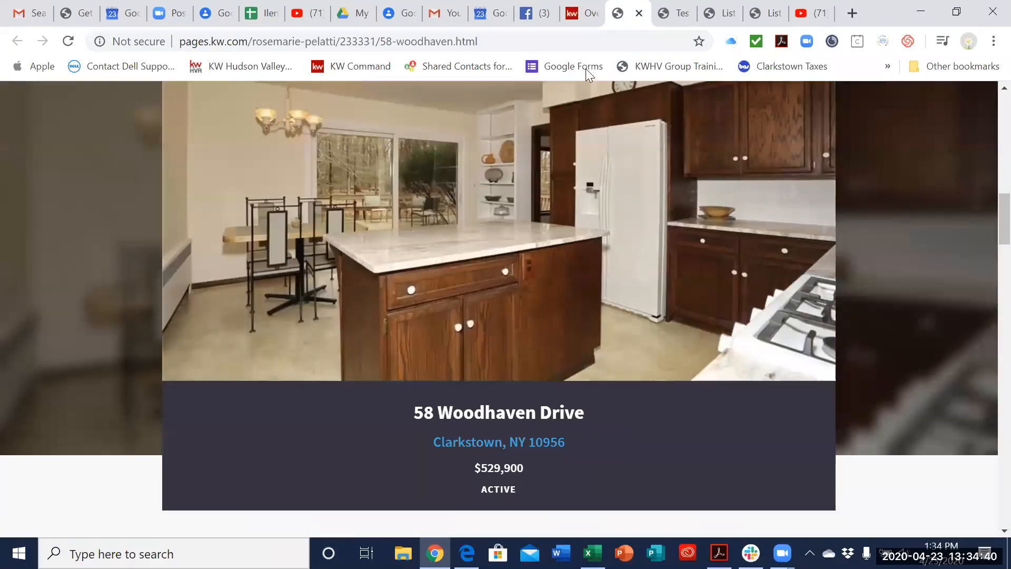
{"action": "scroll", "coordinate": [653, 84], "scroll_direction": "up", "scroll_amount": 5}
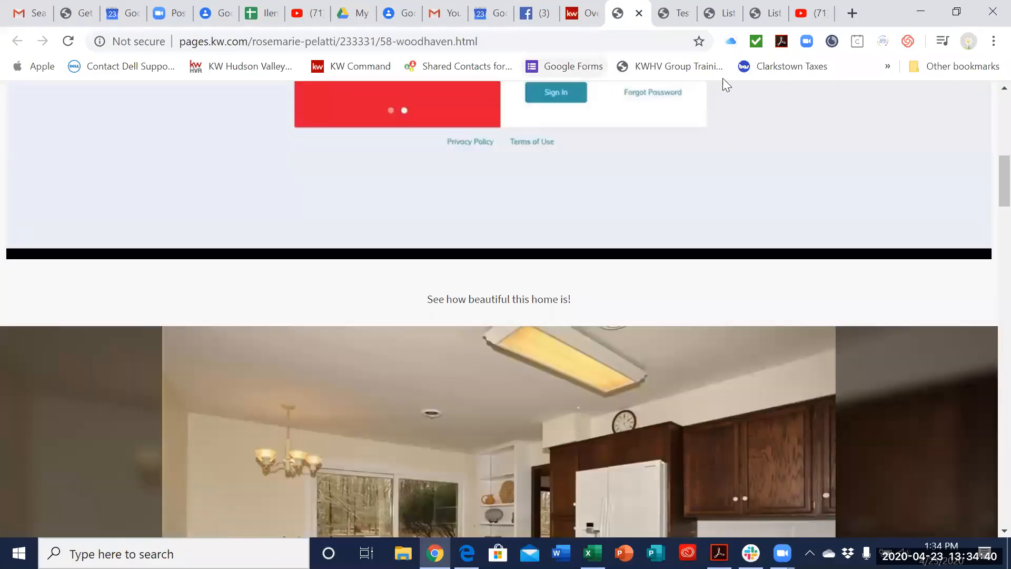
Step: Return to the Command landing page list and open the Test 2 page for editing
{"action": "left_click", "coordinate": [810, 20]}
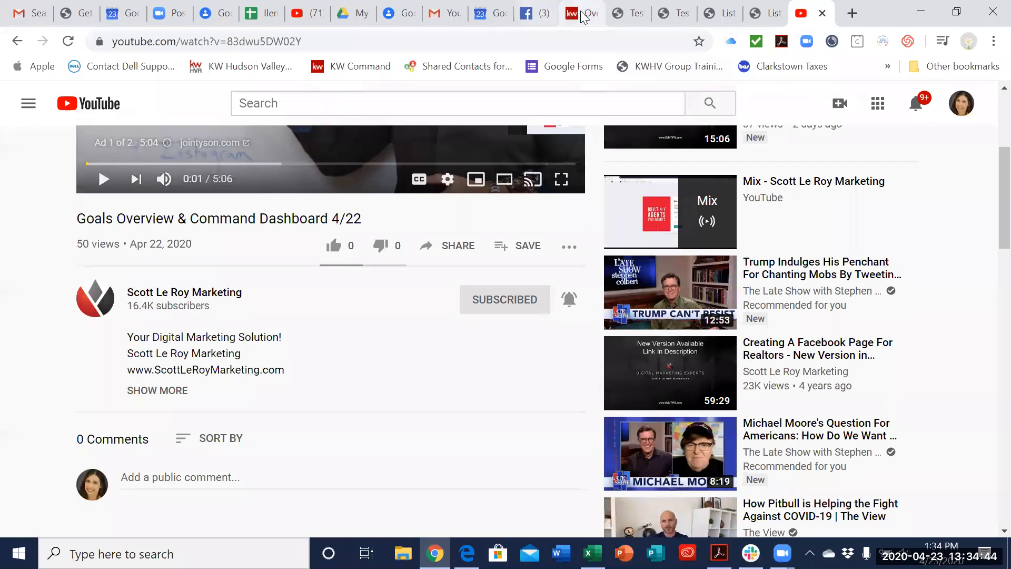
{"action": "left_click", "coordinate": [583, 16]}
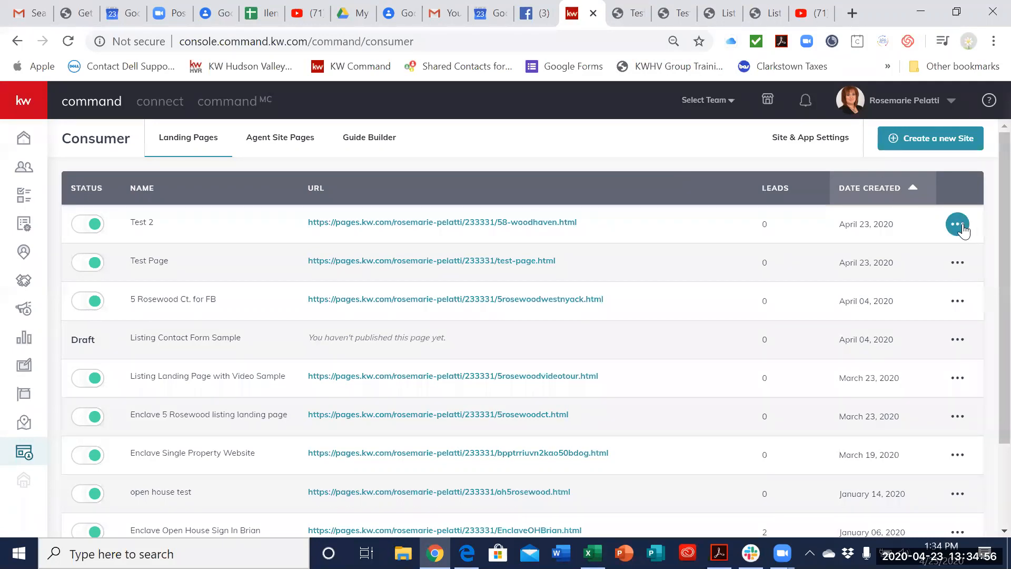
{"action": "left_click", "coordinate": [962, 227]}
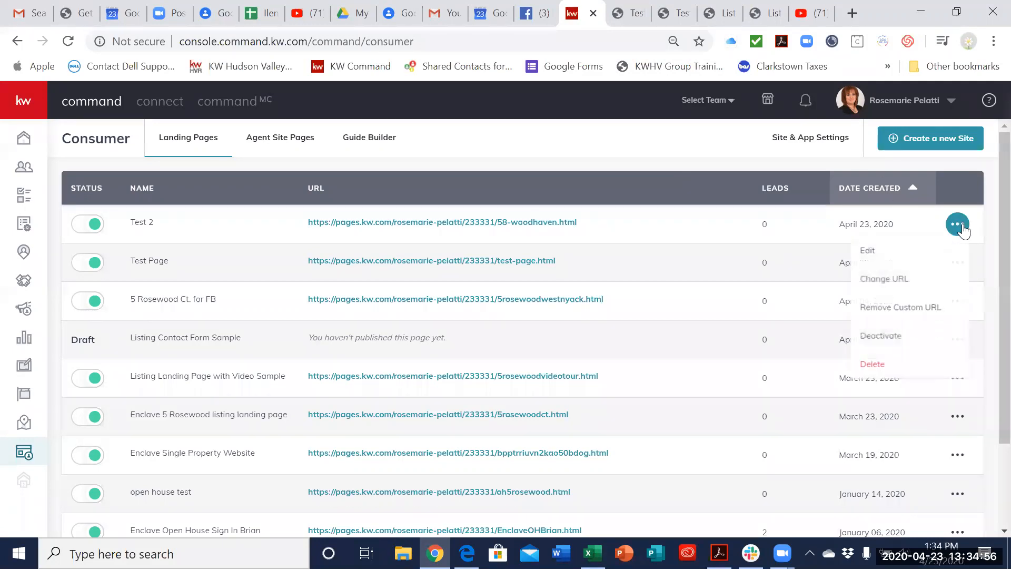
{"action": "left_click", "coordinate": [948, 261]}
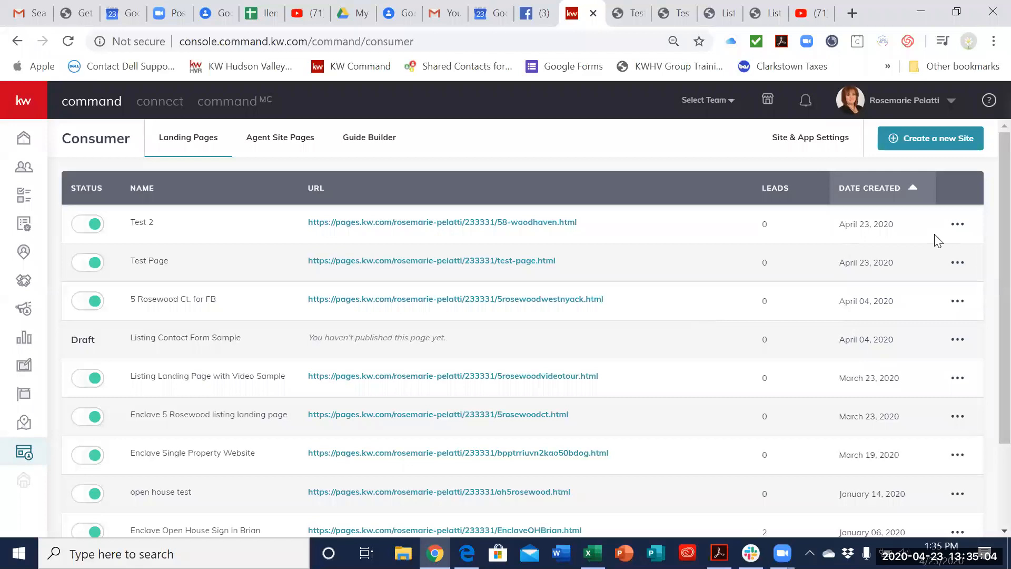
{"action": "left_click", "coordinate": [957, 226]}
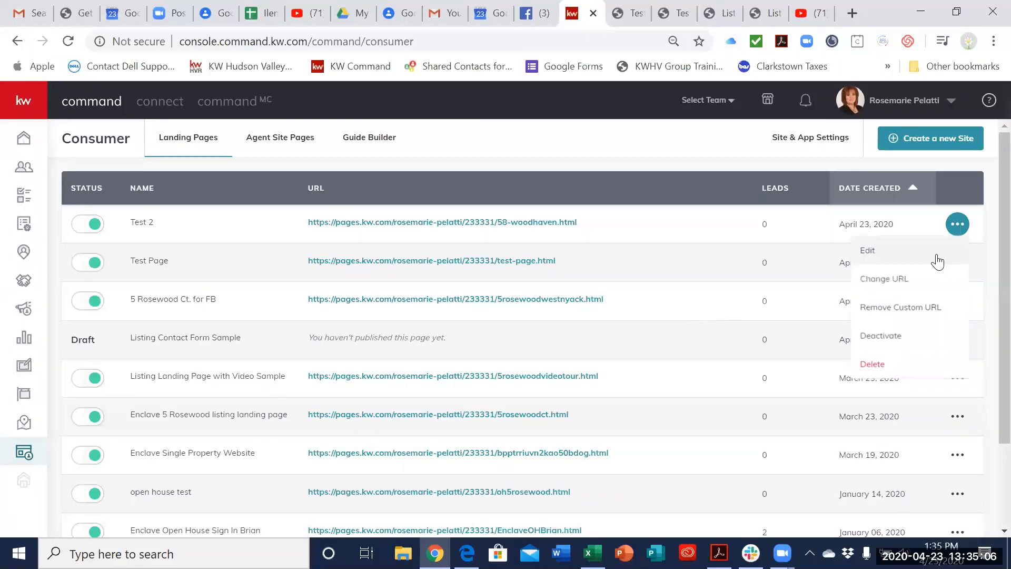
{"action": "left_click", "coordinate": [922, 255]}
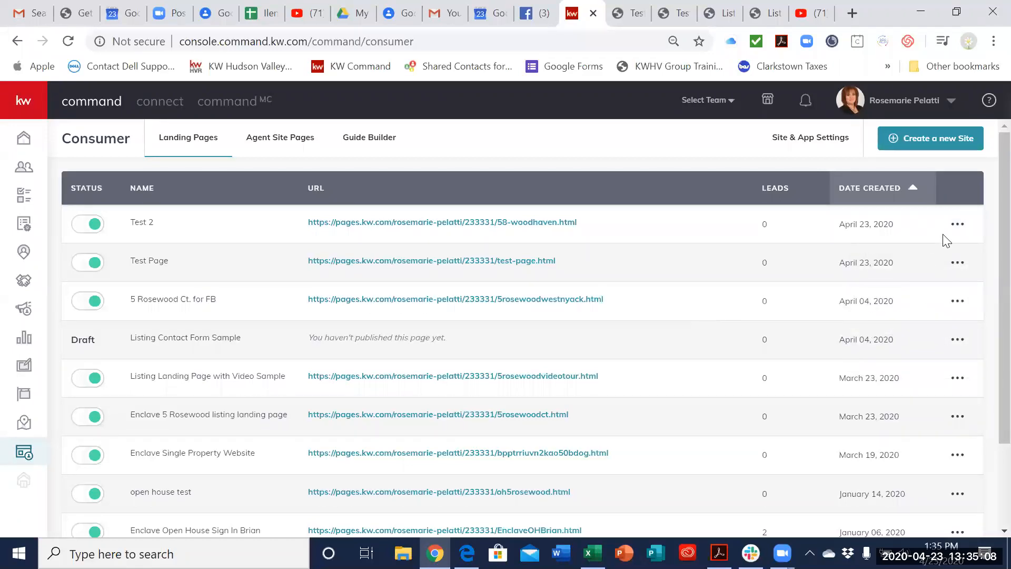
{"action": "left_click", "coordinate": [956, 229]}
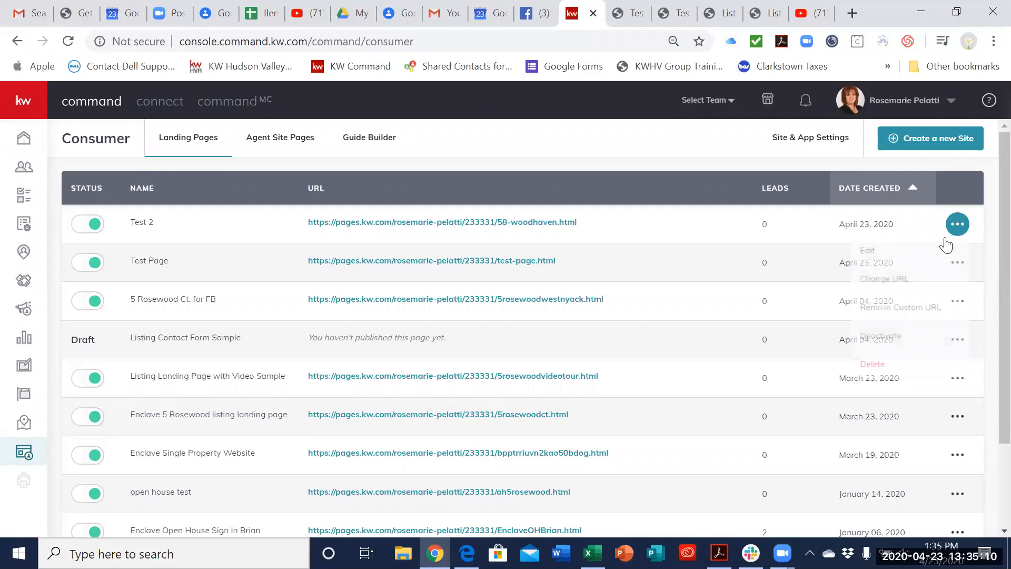
{"action": "scroll", "coordinate": [692, 273], "scroll_direction": "down", "scroll_amount": 3}
{"action": "scroll", "coordinate": [692, 273], "scroll_direction": "up", "scroll_amount": 3}
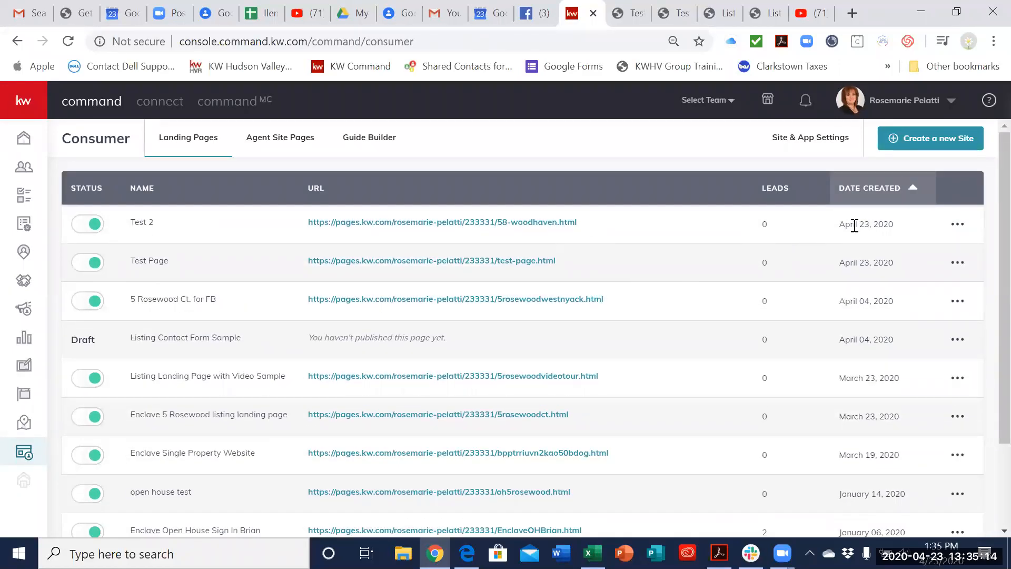
{"action": "left_click", "coordinate": [958, 225]}
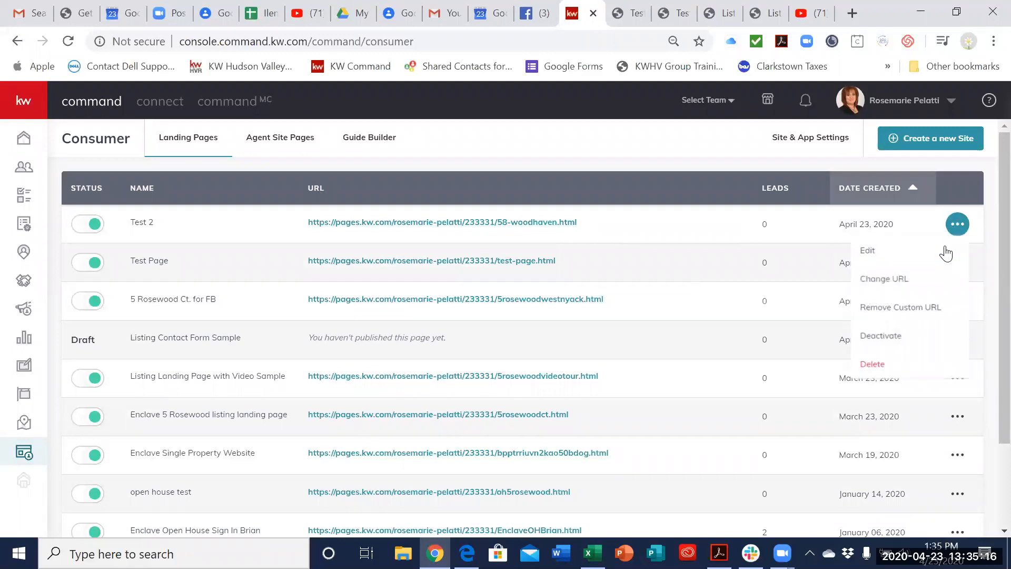
{"action": "left_click", "coordinate": [869, 253]}
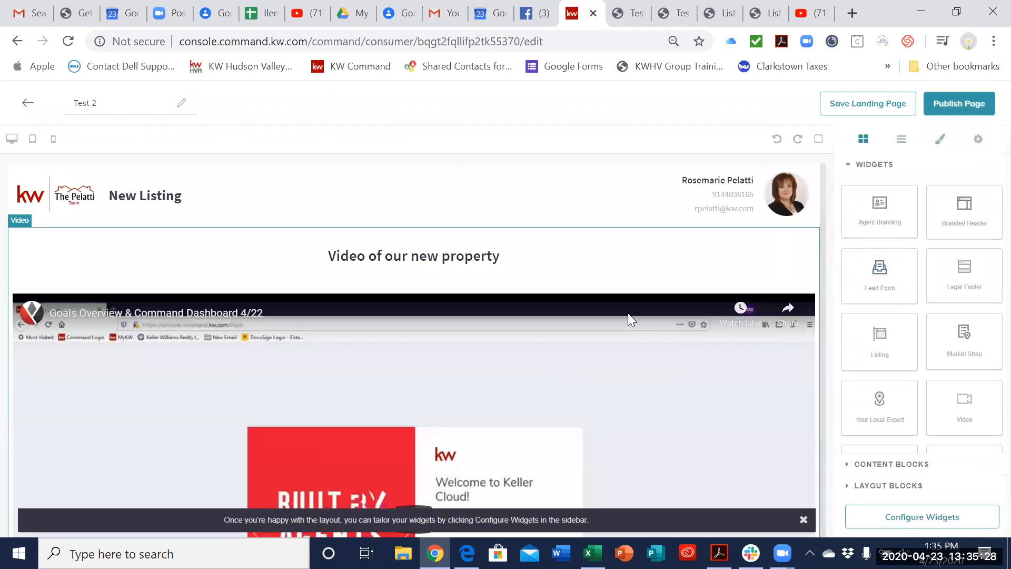
Step: Move the lead form's Last Name field above the "Interested? Let's Talk!" heading
{"action": "scroll", "coordinate": [627, 316], "scroll_direction": "down", "scroll_amount": 15}
{"action": "scroll", "coordinate": [627, 323], "scroll_direction": "down", "scroll_amount": 10}
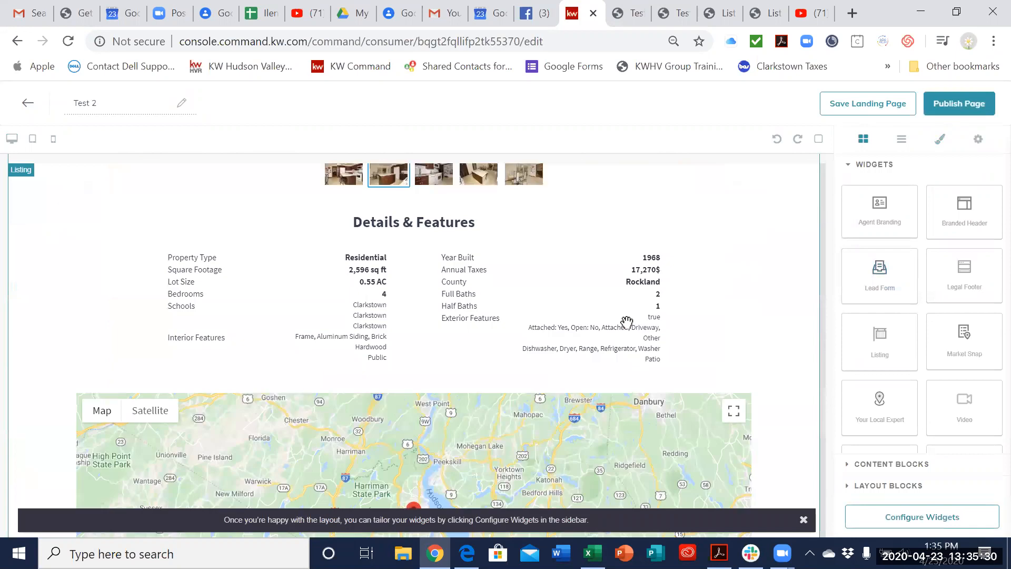
{"action": "scroll", "coordinate": [626, 322], "scroll_direction": "up", "scroll_amount": 1}
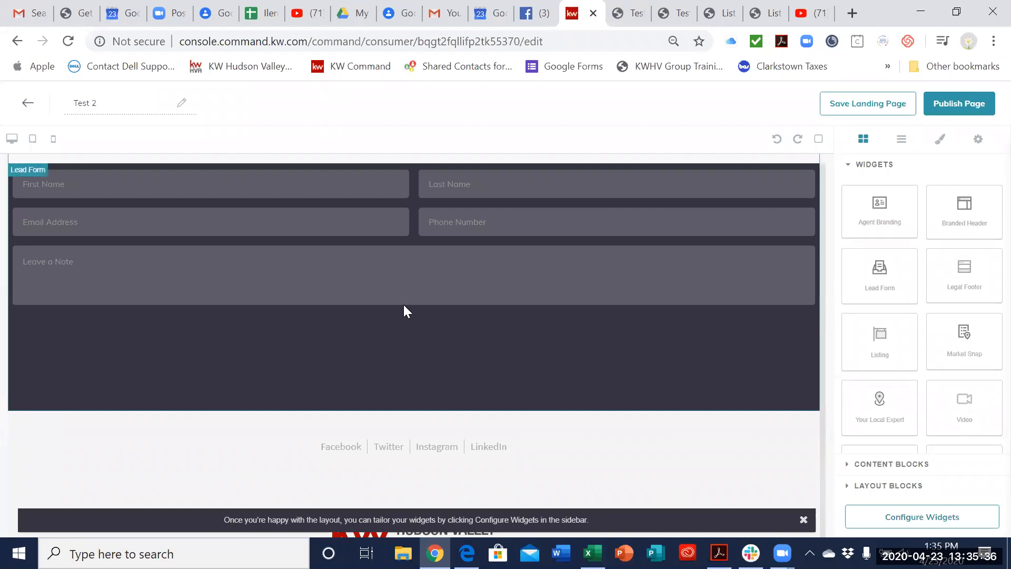
{"action": "scroll", "coordinate": [527, 266], "scroll_direction": "up", "scroll_amount": 1}
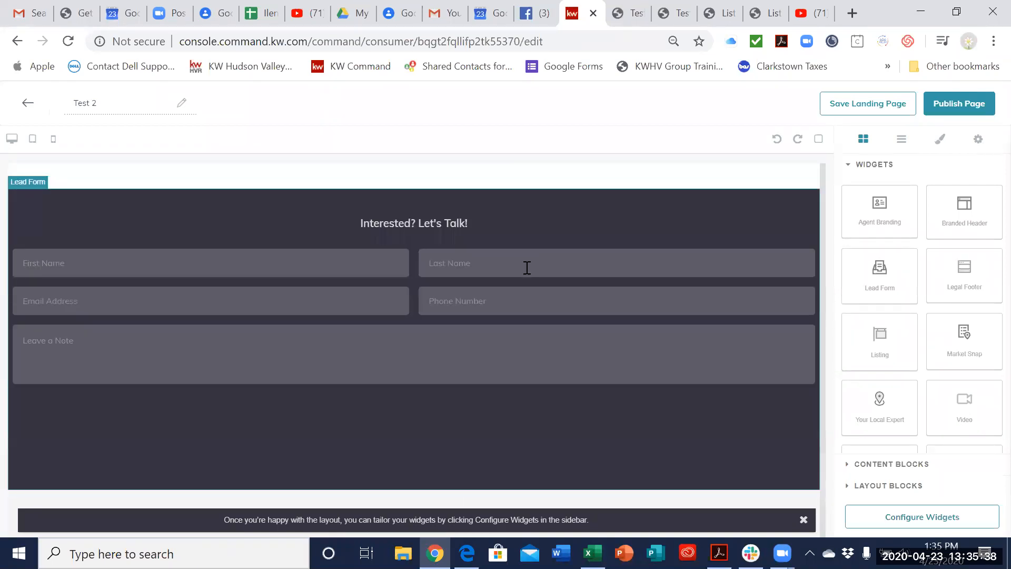
{"action": "left_click_drag", "start_coordinate": [494, 266], "coordinate": [500, 206]}
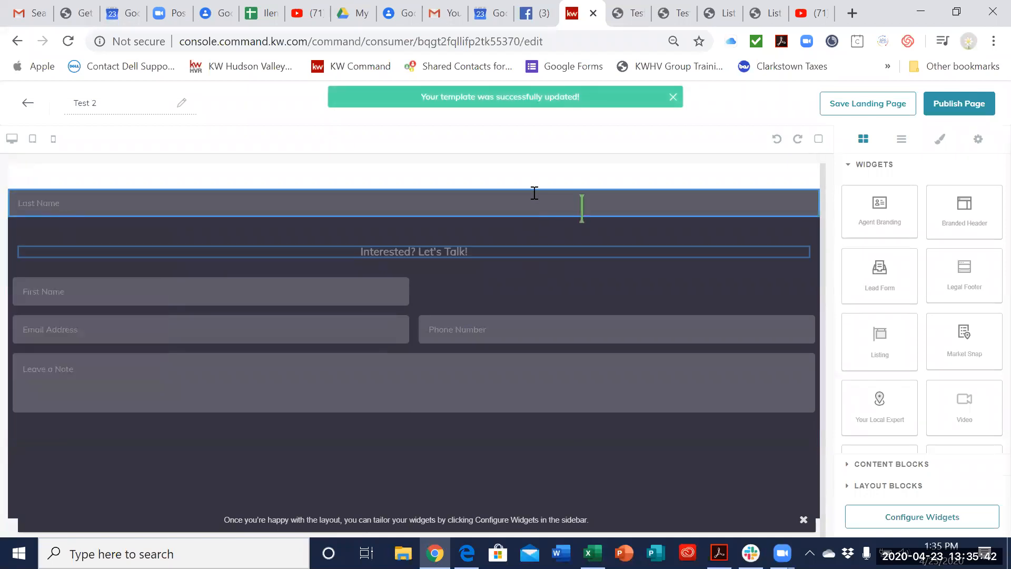
Step: Move the "Interested? Let's Talk!" heading below the branded header and place the kw logo between it and the video
{"action": "scroll", "coordinate": [535, 194], "scroll_direction": "up", "scroll_amount": 5}
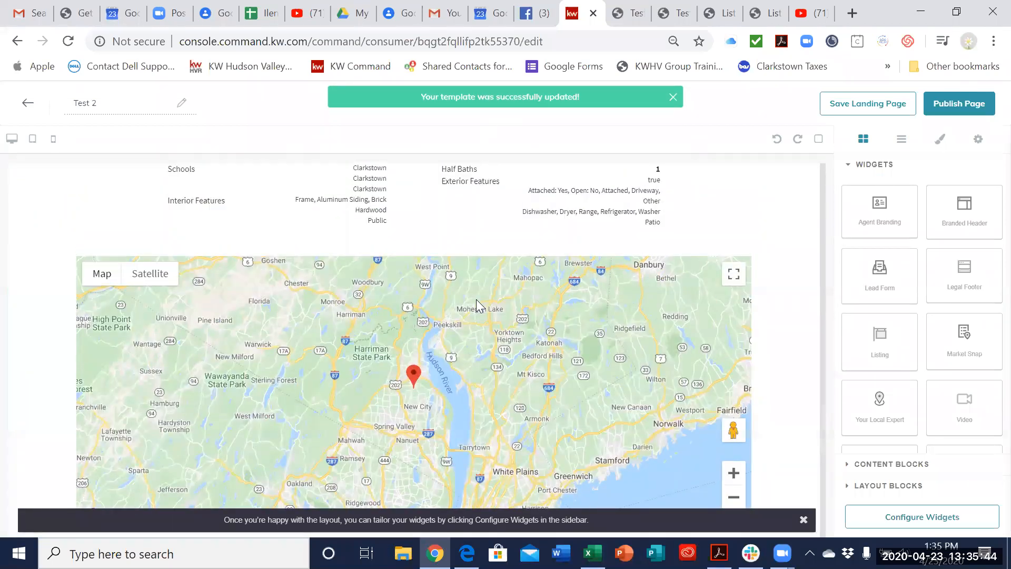
{"action": "scroll", "coordinate": [476, 299], "scroll_direction": "up", "scroll_amount": 10}
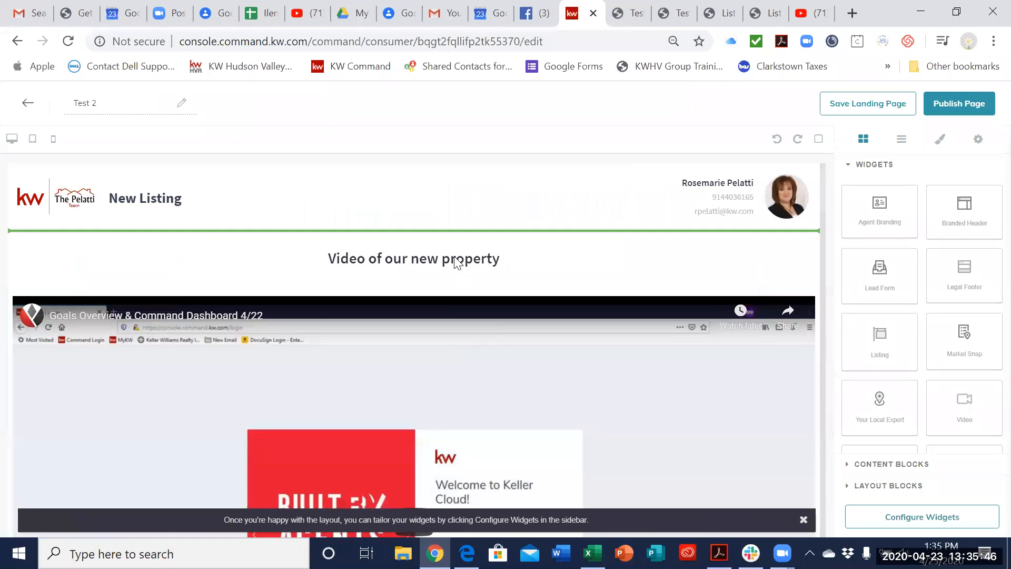
{"action": "left_click_drag", "start_coordinate": [454, 250], "coordinate": [455, 249]}
{"action": "scroll", "coordinate": [580, 273], "scroll_direction": "down", "scroll_amount": 6}
{"action": "scroll", "coordinate": [579, 273], "scroll_direction": "up", "scroll_amount": 6}
{"action": "left_click_drag", "start_coordinate": [546, 184], "coordinate": [548, 268]}
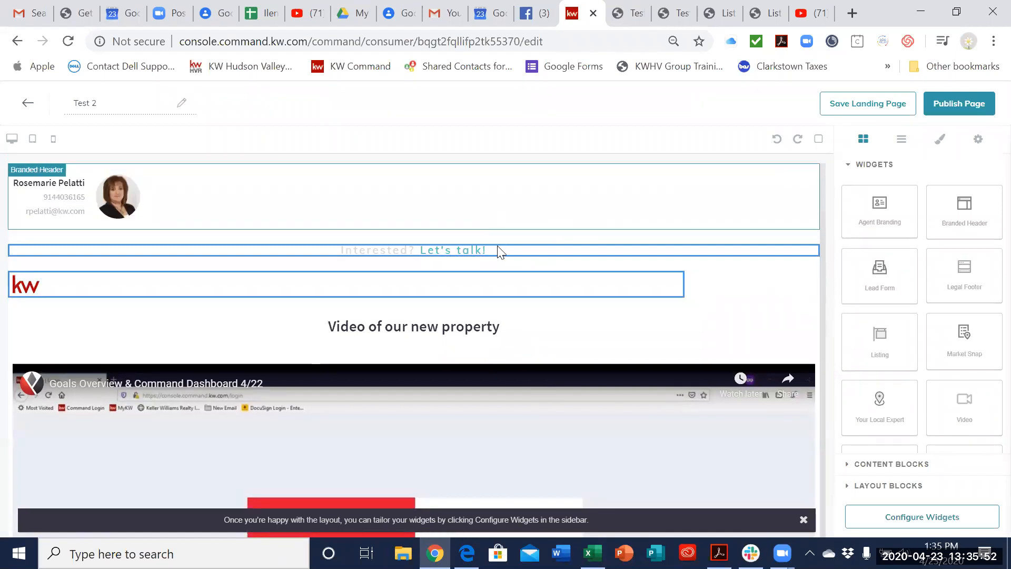
{"action": "scroll", "coordinate": [520, 373], "scroll_direction": "down", "scroll_amount": 7}
{"action": "scroll", "coordinate": [519, 373], "scroll_direction": "up", "scroll_amount": 7}
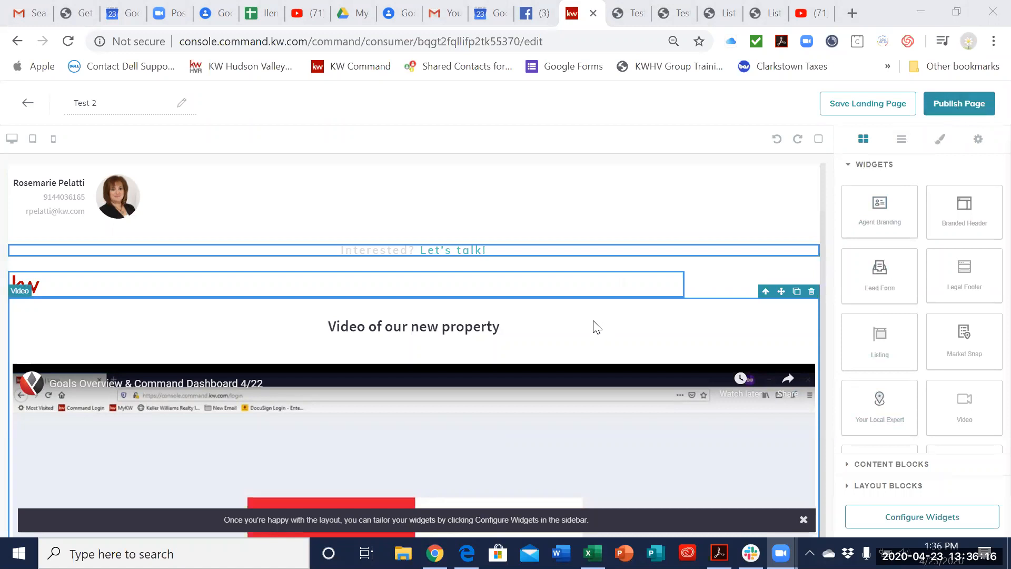
{"action": "scroll", "coordinate": [584, 337], "scroll_direction": "down", "scroll_amount": 10}
{"action": "scroll", "coordinate": [579, 355], "scroll_direction": "down", "scroll_amount": 10}
{"action": "scroll", "coordinate": [579, 355], "scroll_direction": "up", "scroll_amount": 6}
{"action": "scroll", "coordinate": [579, 356], "scroll_direction": "down", "scroll_amount": 5}
Step: Move the "Let's talk!" text from below the branded header to directly beneath the Last Name field
{"action": "left_click", "coordinate": [555, 235]}
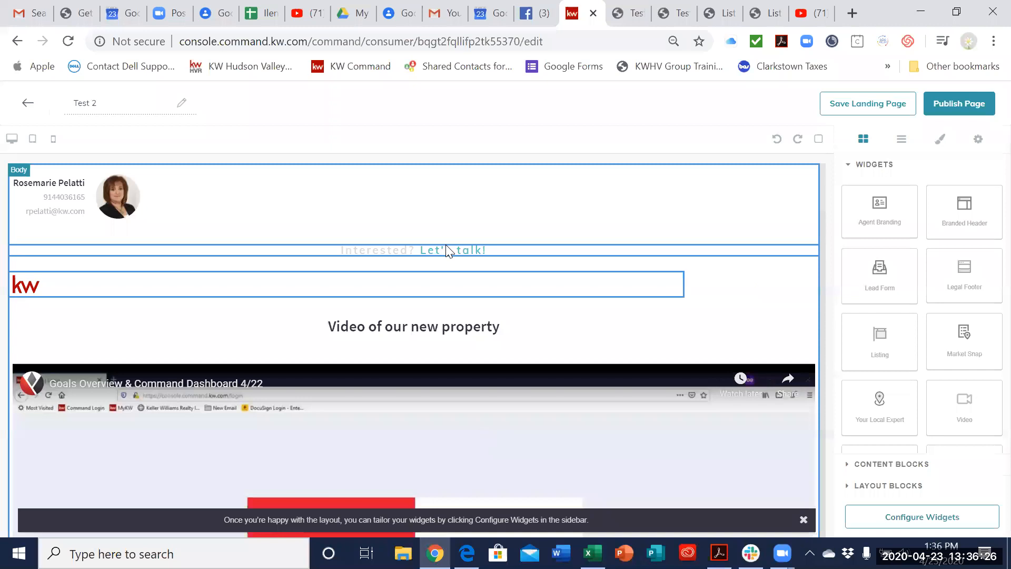
{"action": "scroll", "coordinate": [428, 424], "scroll_direction": "down", "scroll_amount": 10}
{"action": "scroll", "coordinate": [425, 251], "scroll_direction": "down", "scroll_amount": 10}
{"action": "scroll", "coordinate": [425, 251], "scroll_direction": "up", "scroll_amount": 3}
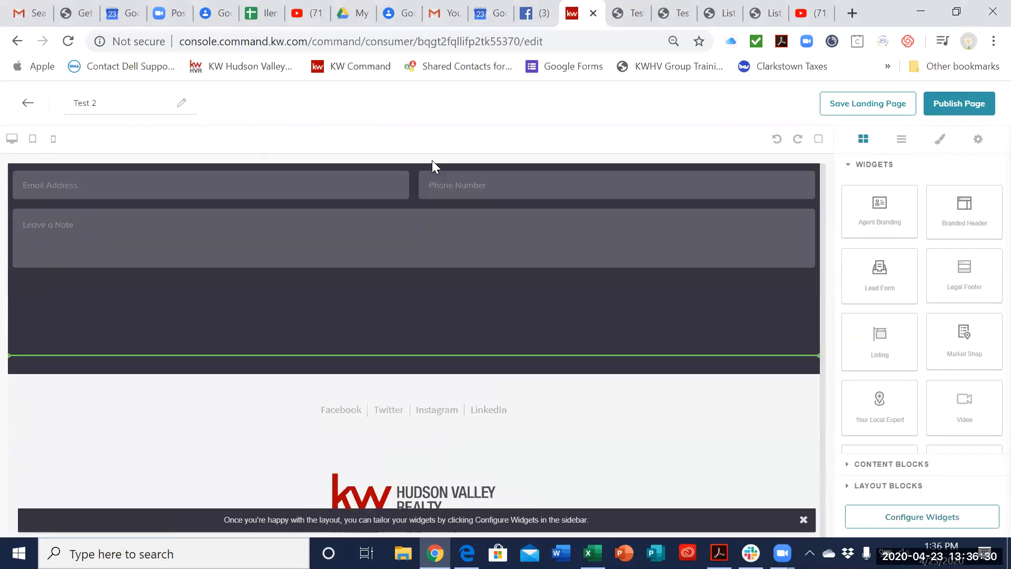
{"action": "scroll", "coordinate": [429, 379], "scroll_direction": "up", "scroll_amount": 5}
{"action": "left_click", "coordinate": [668, 390]}
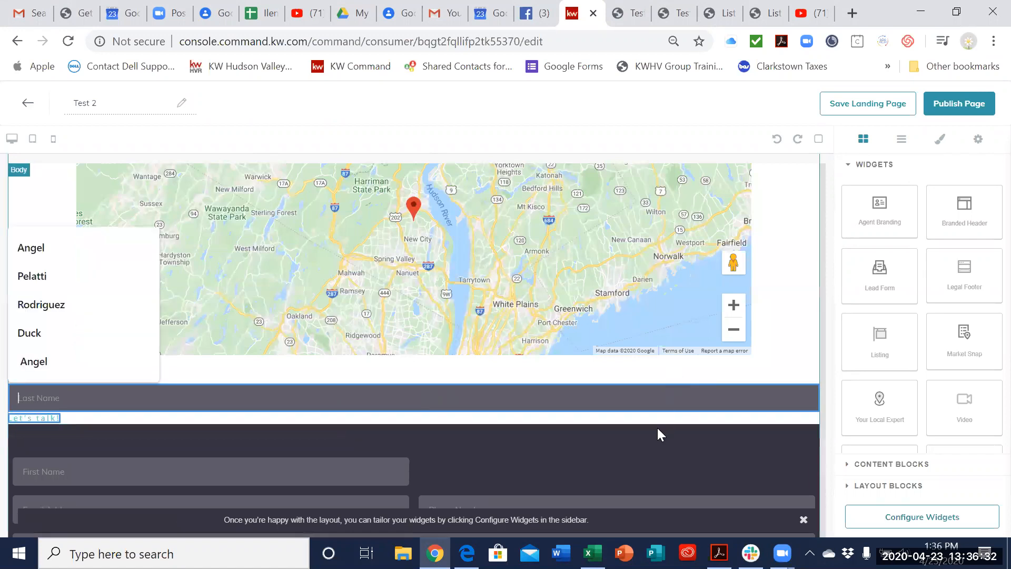
Step: Try to move the lead form's Last Name field from its place beneath the map
{"action": "left_click", "coordinate": [715, 397]}
{"action": "left_click", "coordinate": [326, 427]}
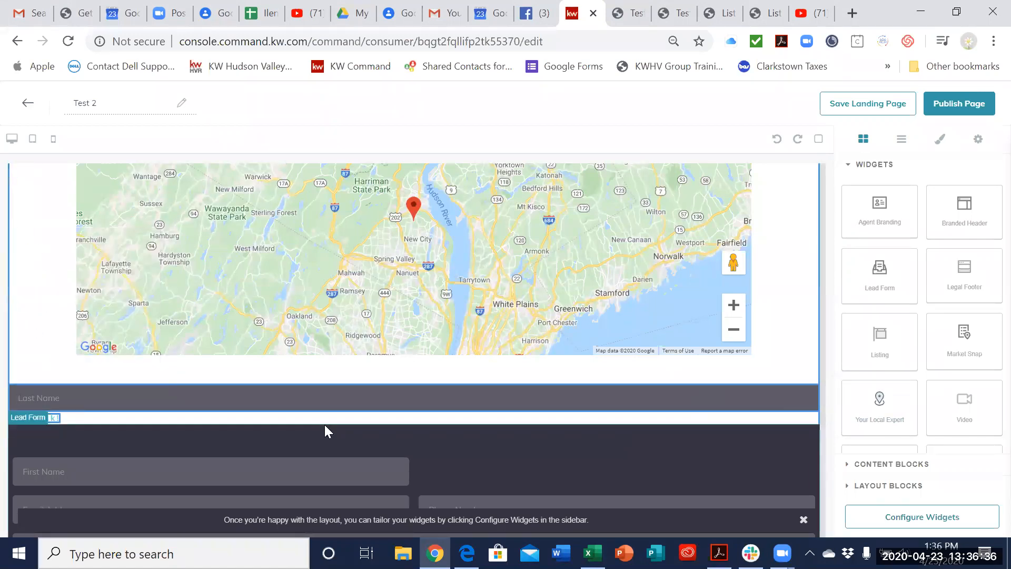
{"action": "left_click_drag", "start_coordinate": [58, 396], "coordinate": [528, 384]}
{"action": "left_click", "coordinate": [528, 386]}
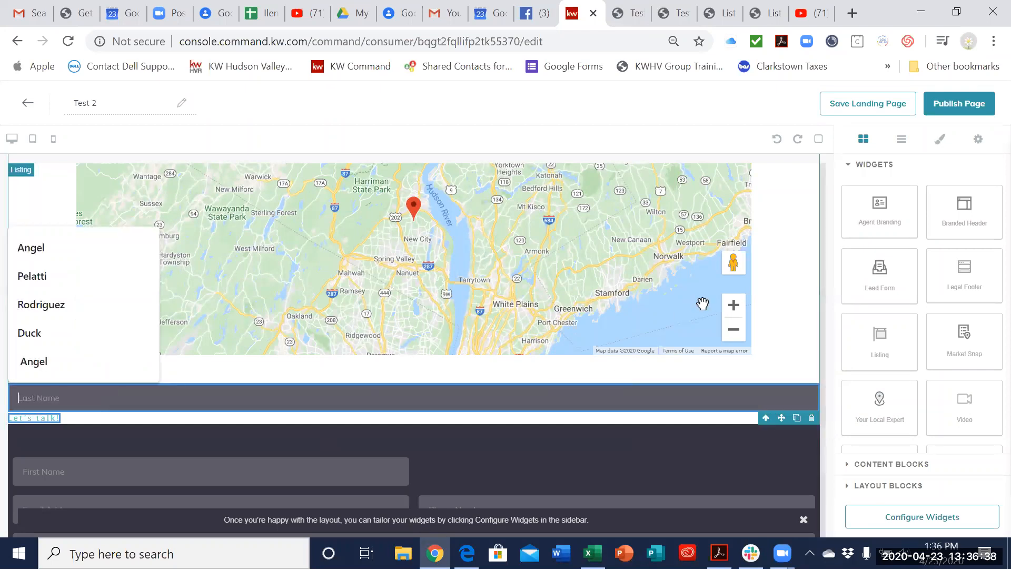
Step: Move the "Interested? Let's Talk!" heading from above the kw logo to farther down the Test 2 page
{"action": "scroll", "coordinate": [770, 327], "scroll_direction": "up", "scroll_amount": 15}
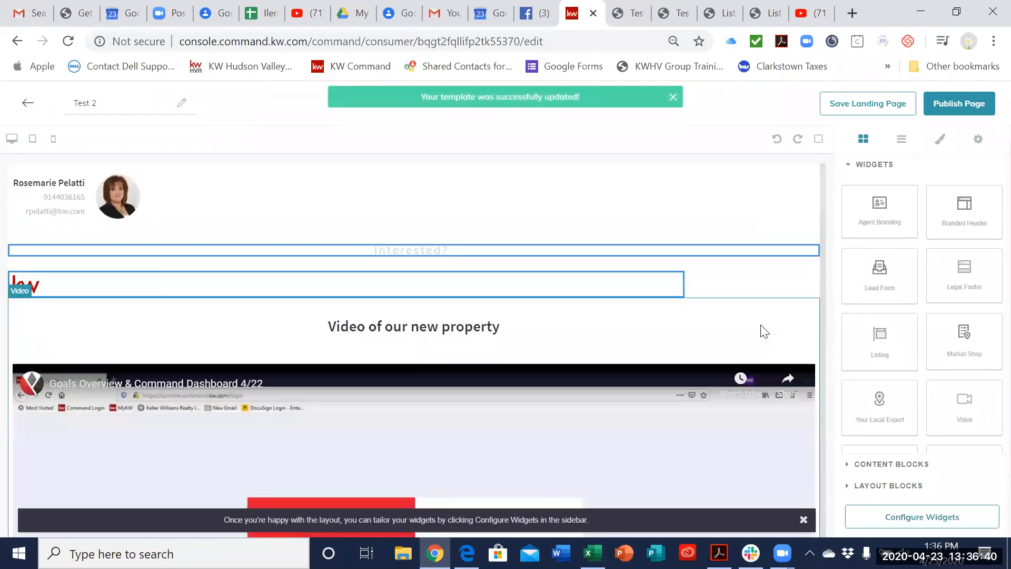
{"action": "left_click_drag", "start_coordinate": [709, 258], "coordinate": [676, 345]}
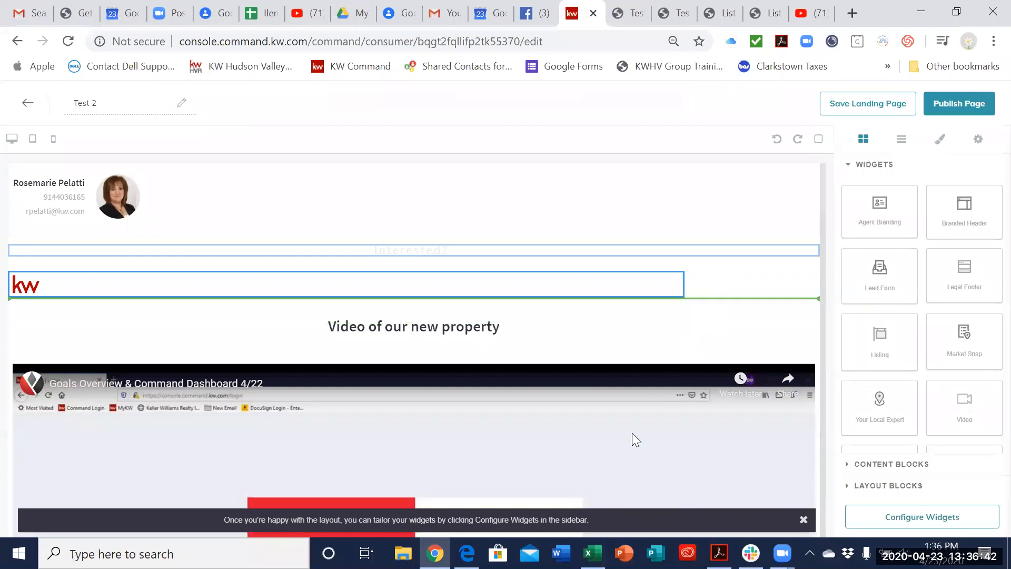
{"action": "scroll", "coordinate": [636, 440], "scroll_direction": "down", "scroll_amount": 12}
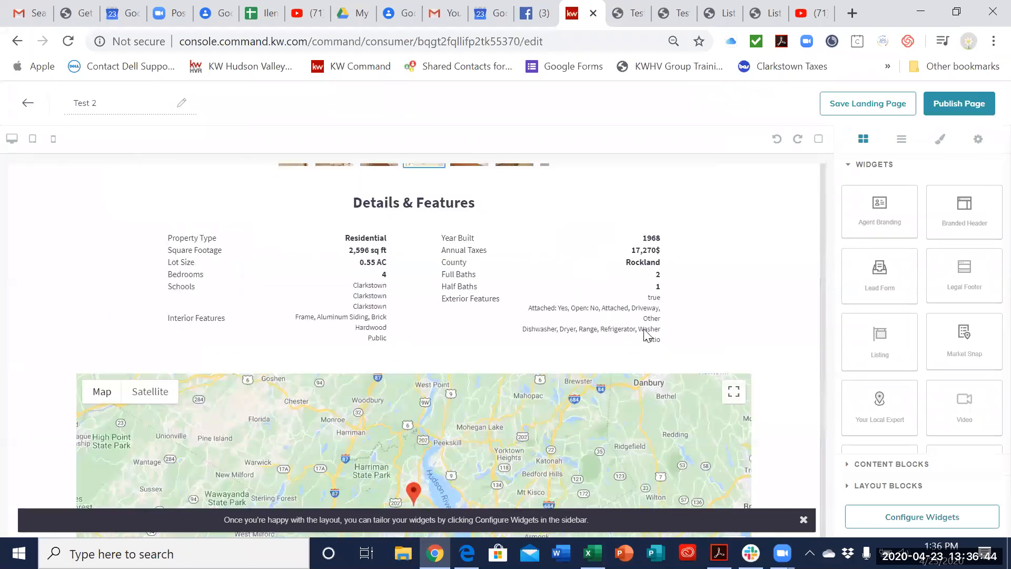
{"action": "scroll", "coordinate": [698, 355], "scroll_direction": "up", "scroll_amount": 12}
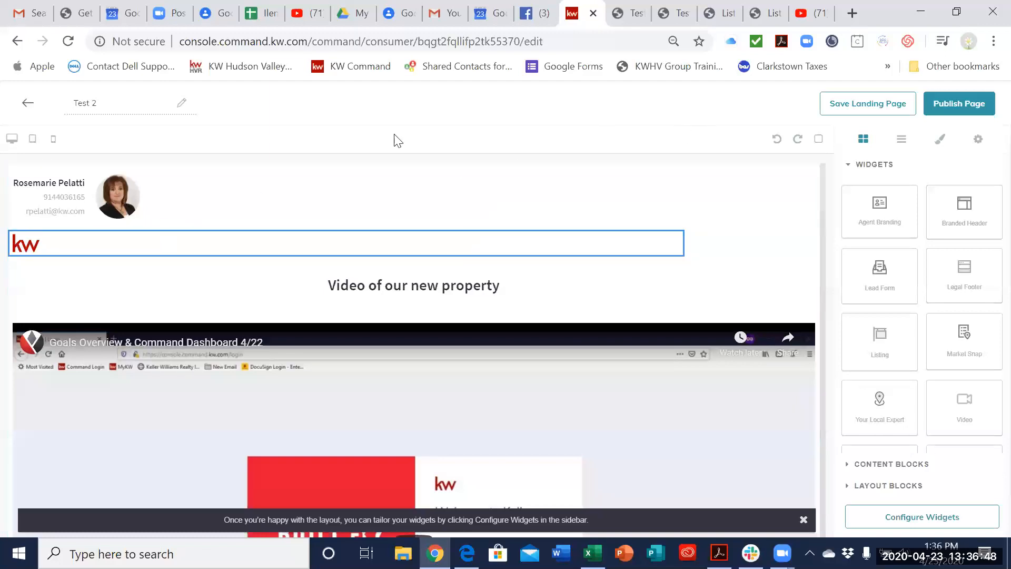
Step: Leave the Test 2 page without saving its changes and open Test Page for editing
{"action": "left_click", "coordinate": [26, 104]}
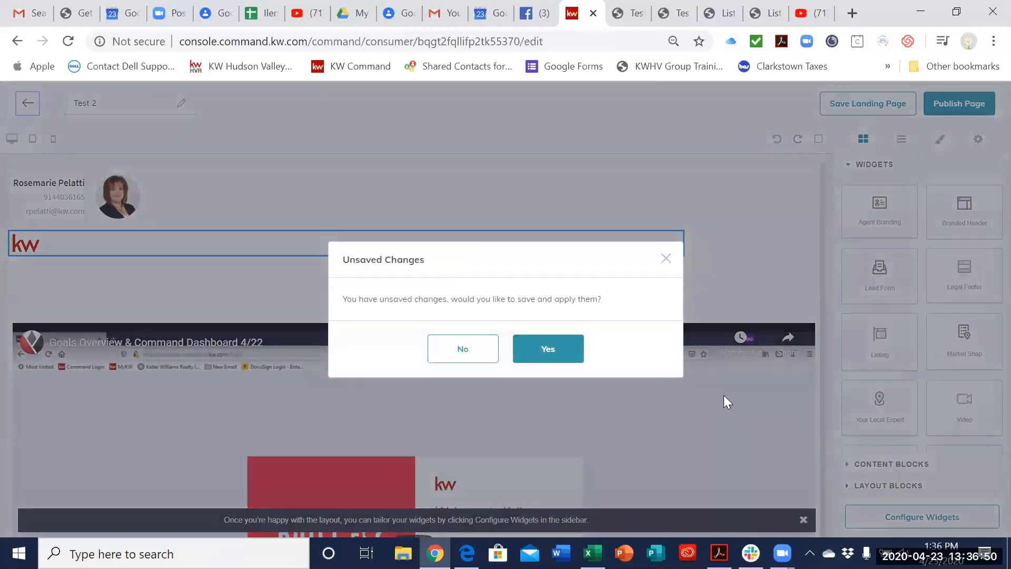
{"action": "left_click", "coordinate": [477, 357]}
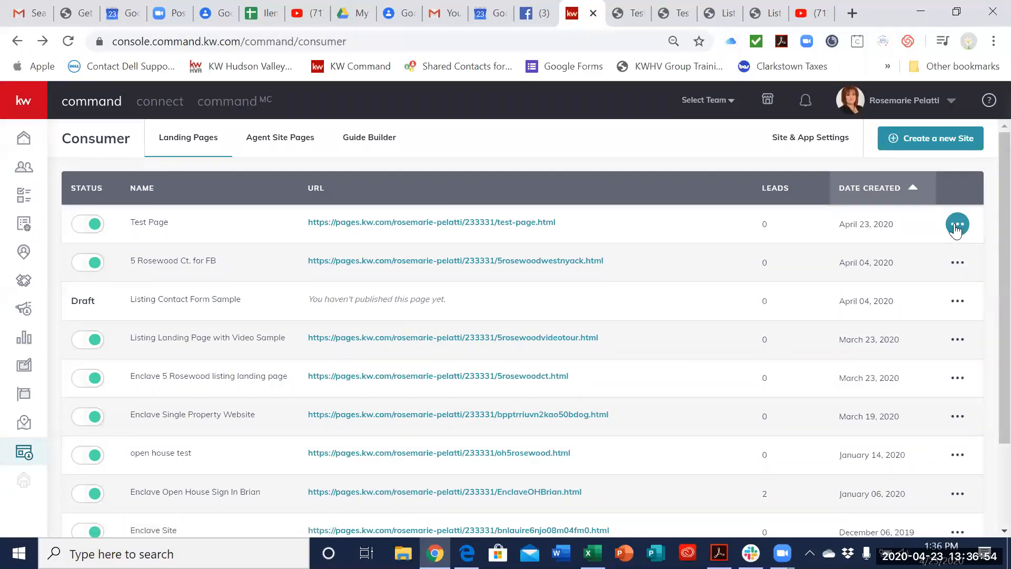
{"action": "left_click", "coordinate": [956, 227]}
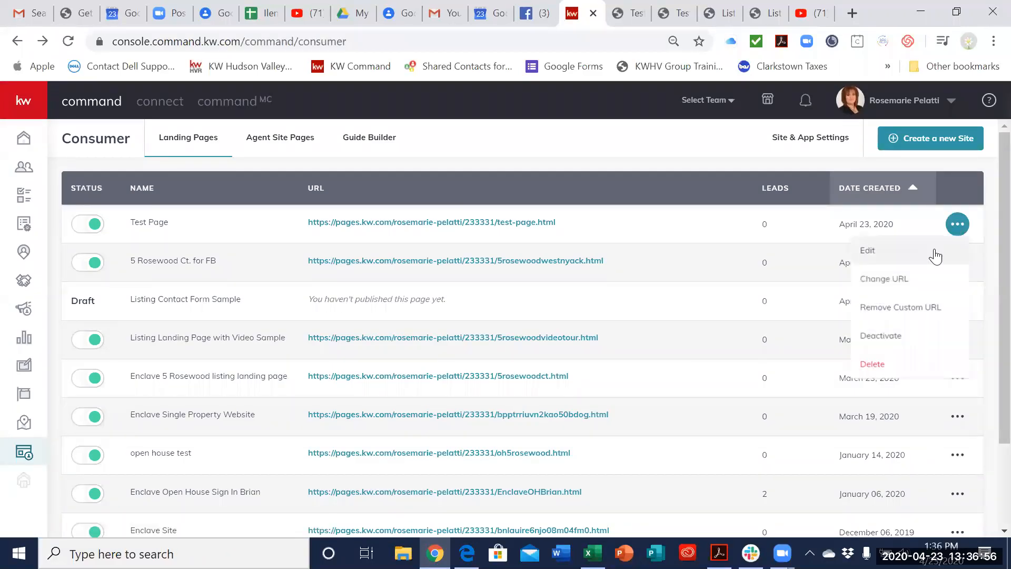
{"action": "left_click", "coordinate": [935, 256]}
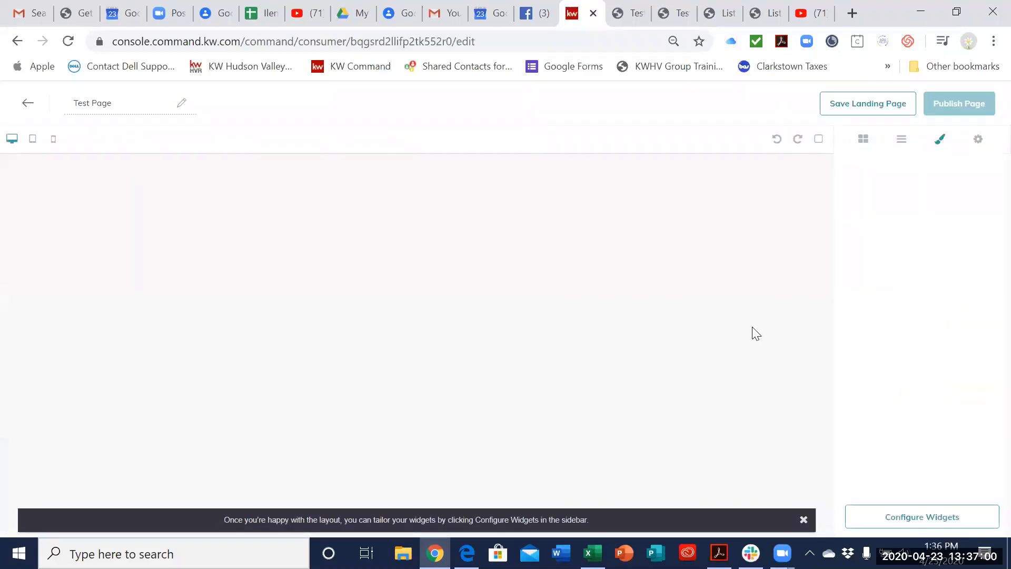
Step: Find the lead form near the end of Test Page and select its parent container
{"action": "scroll", "coordinate": [768, 340], "scroll_direction": "down", "scroll_amount": 15}
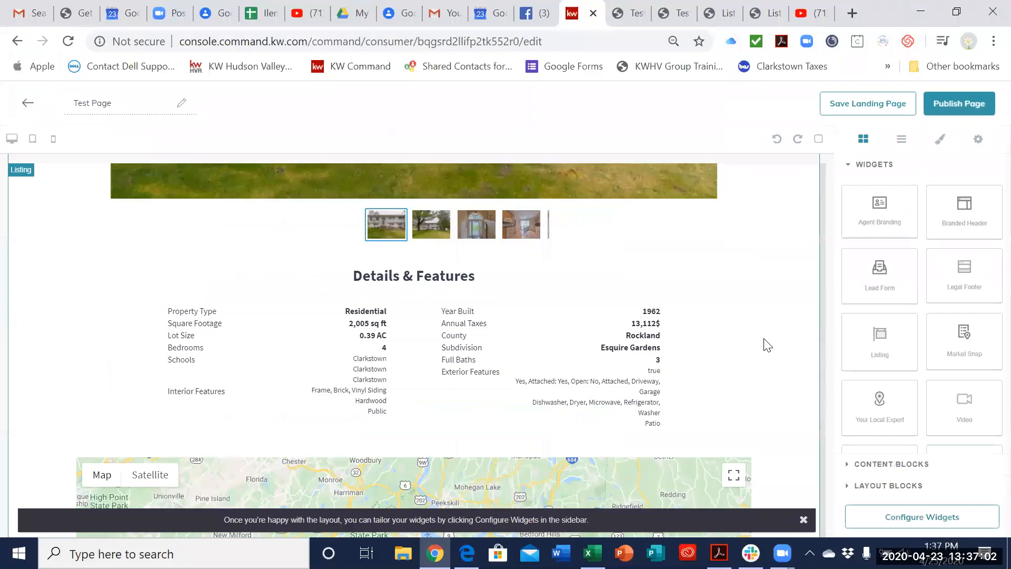
{"action": "scroll", "coordinate": [758, 349], "scroll_direction": "down", "scroll_amount": 10}
{"action": "scroll", "coordinate": [756, 353], "scroll_direction": "up", "scroll_amount": 3}
{"action": "scroll", "coordinate": [765, 460], "scroll_direction": "down", "scroll_amount": 1}
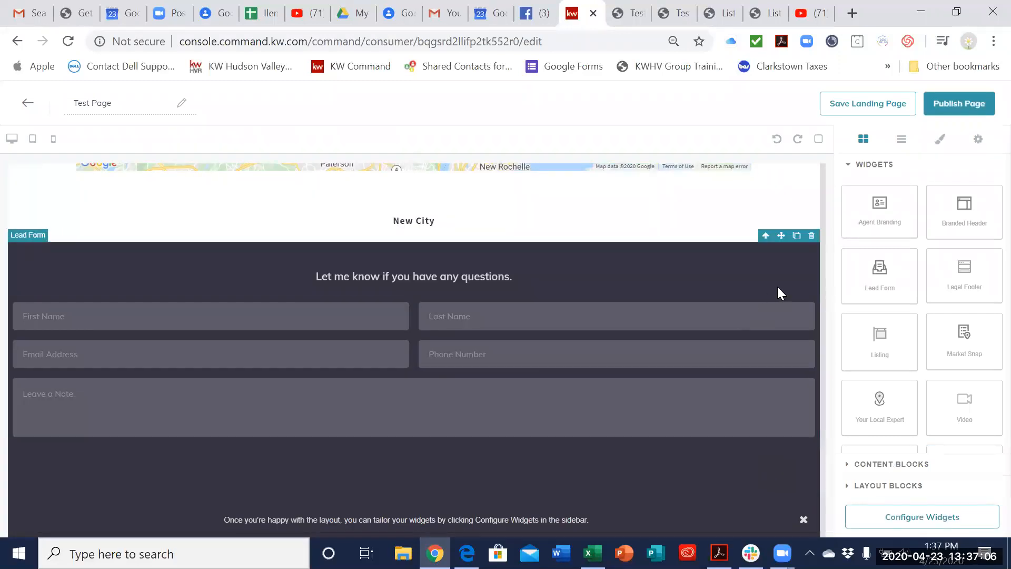
{"action": "left_click", "coordinate": [765, 235]}
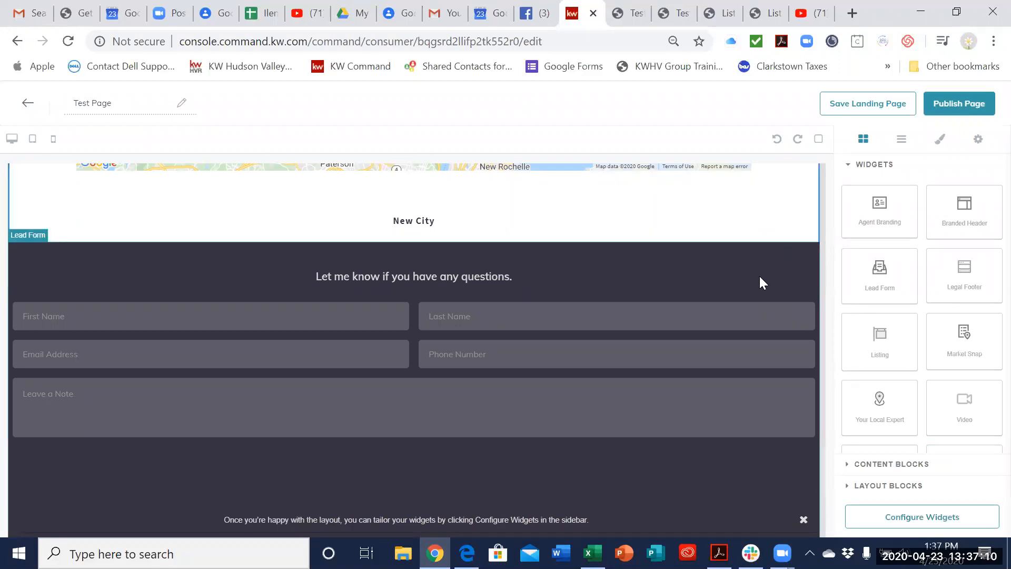
{"action": "scroll", "coordinate": [760, 276], "scroll_direction": "up", "scroll_amount": 2}
{"action": "scroll", "coordinate": [761, 242], "scroll_direction": "down", "scroll_amount": 3}
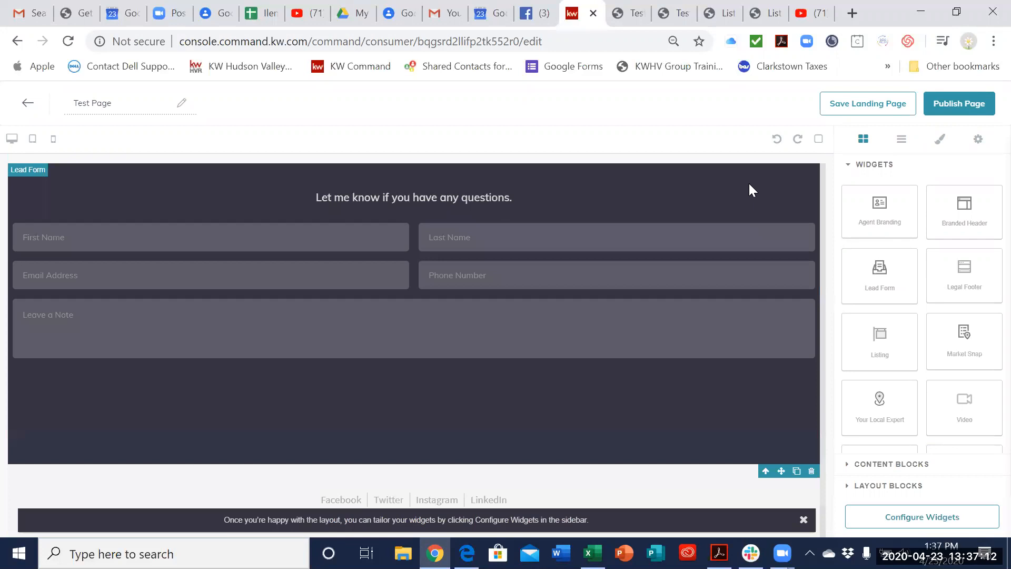
{"action": "left_click", "coordinate": [766, 471]}
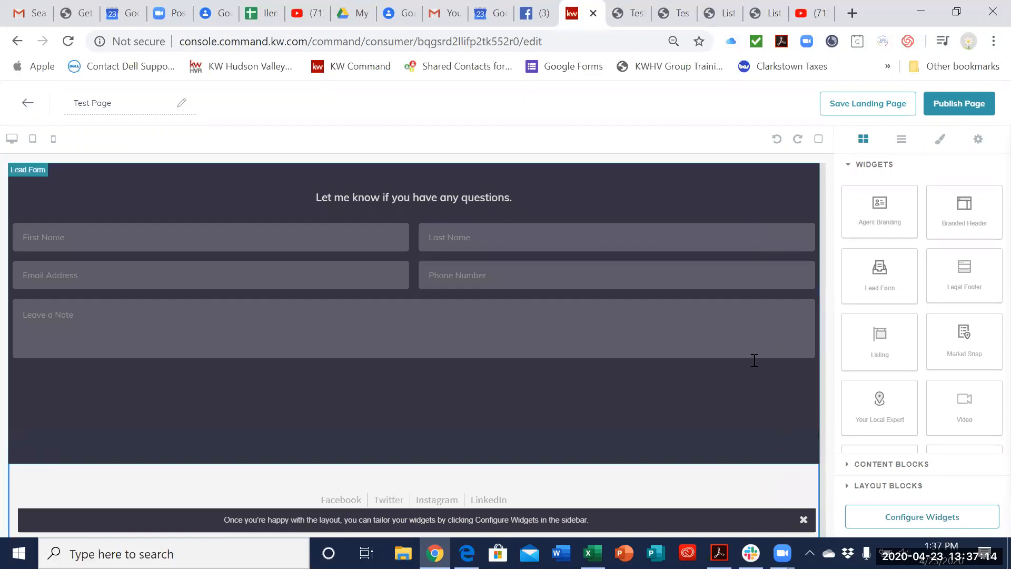
Step: Move the whole lead form widget from below the "New City" text to directly beneath the branded header
{"action": "scroll", "coordinate": [756, 369], "scroll_direction": "up", "scroll_amount": 3}
{"action": "scroll", "coordinate": [754, 360], "scroll_direction": "up", "scroll_amount": 15}
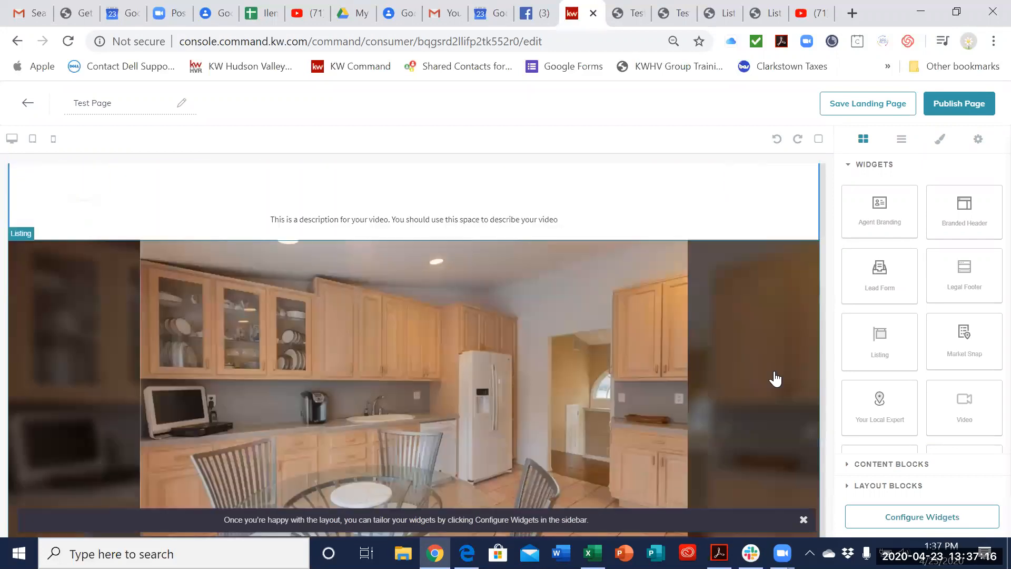
{"action": "scroll", "coordinate": [774, 382], "scroll_direction": "down", "scroll_amount": 15}
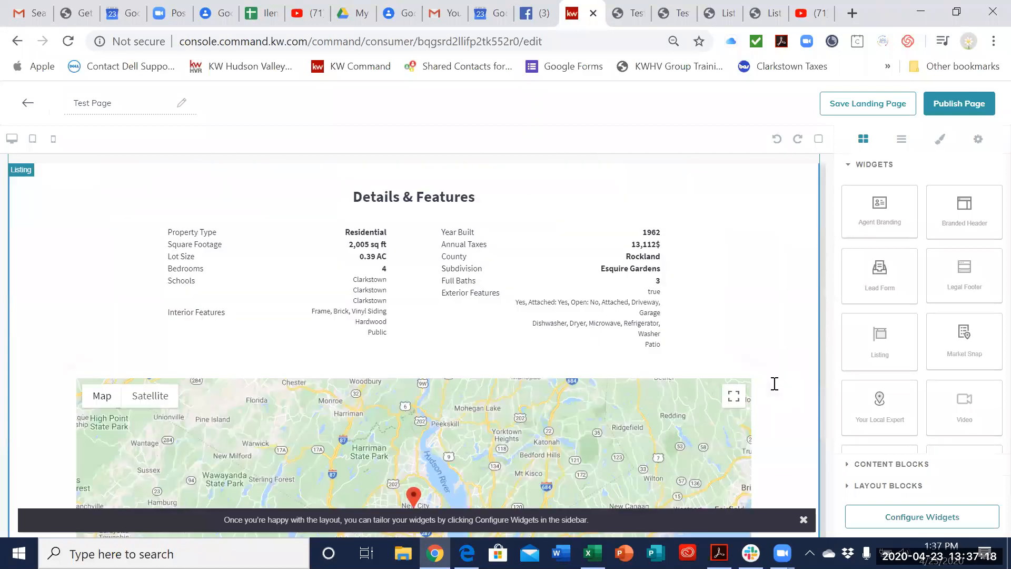
{"action": "scroll", "coordinate": [750, 216], "scroll_direction": "down", "scroll_amount": 2}
{"action": "scroll", "coordinate": [747, 210], "scroll_direction": "up", "scroll_amount": 5}
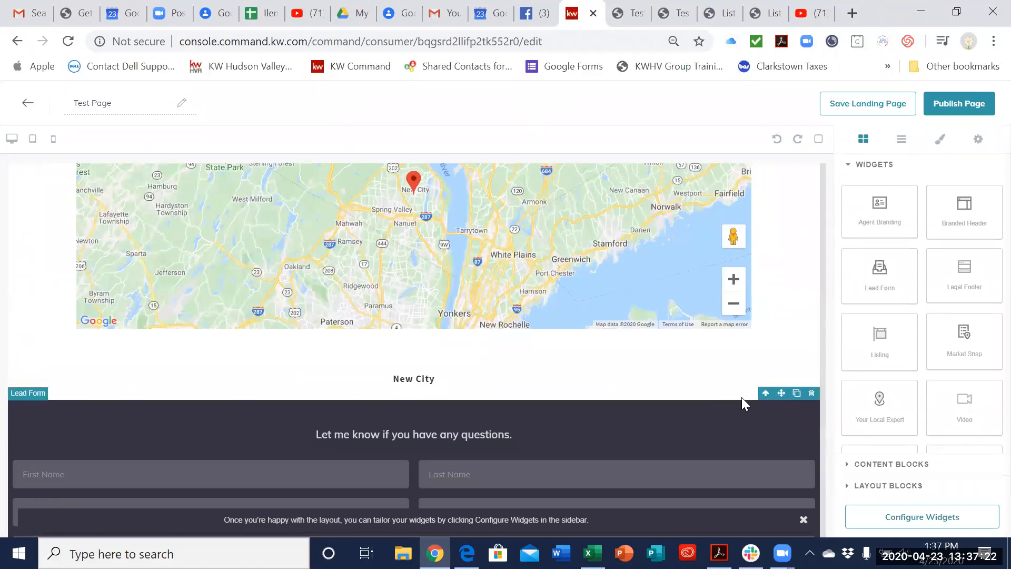
{"action": "left_click", "coordinate": [783, 393]}
{"action": "left_click_drag", "start_coordinate": [755, 429], "coordinate": [692, 349]}
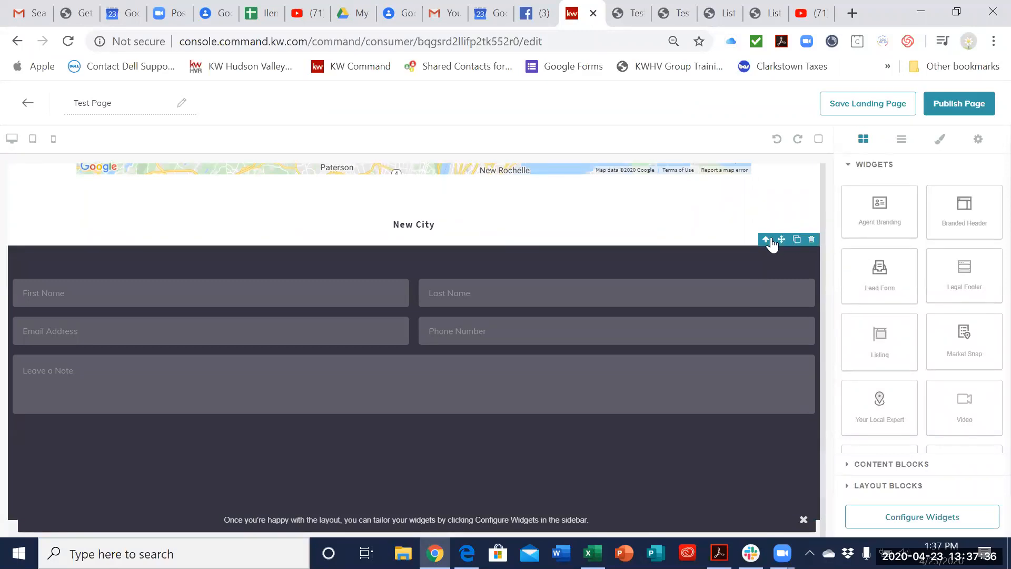
{"action": "left_click", "coordinate": [726, 330]}
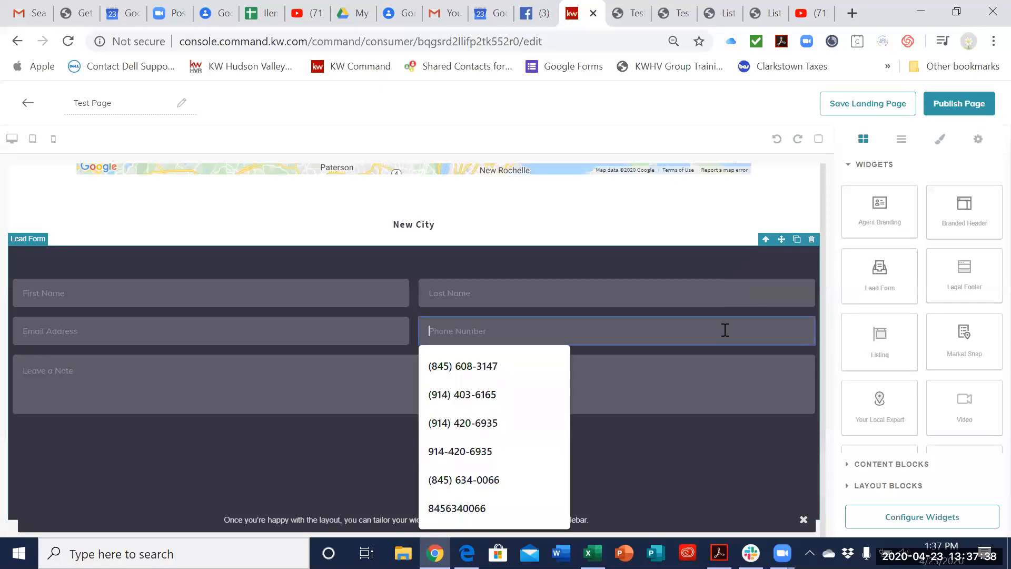
{"action": "left_click_drag", "start_coordinate": [130, 263], "coordinate": [135, 294]}
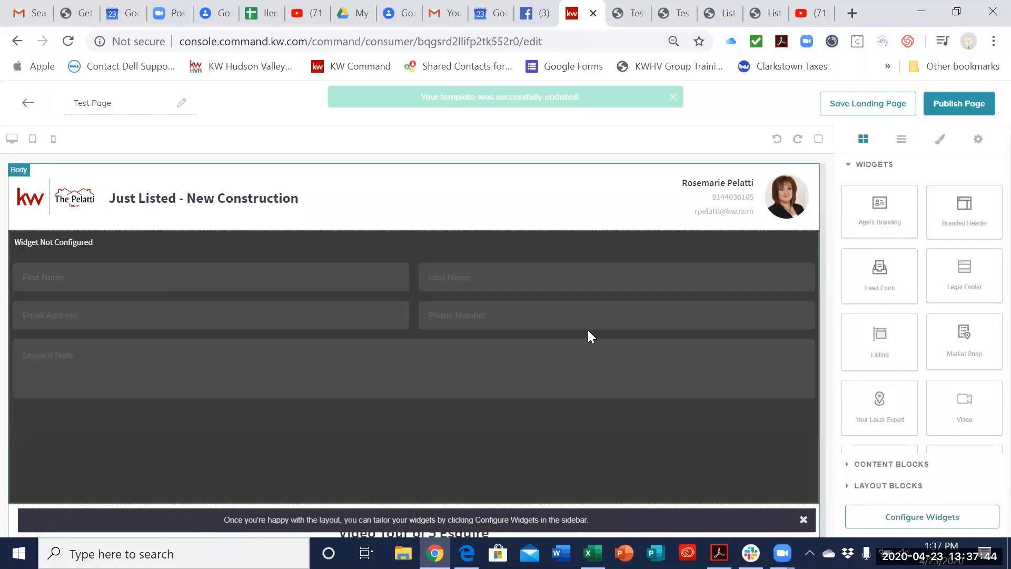
Step: Check the rearranged layout and publish Test Page as a landing page
{"action": "scroll", "coordinate": [595, 341], "scroll_direction": "down", "scroll_amount": 2}
{"action": "scroll", "coordinate": [592, 350], "scroll_direction": "up", "scroll_amount": 3}
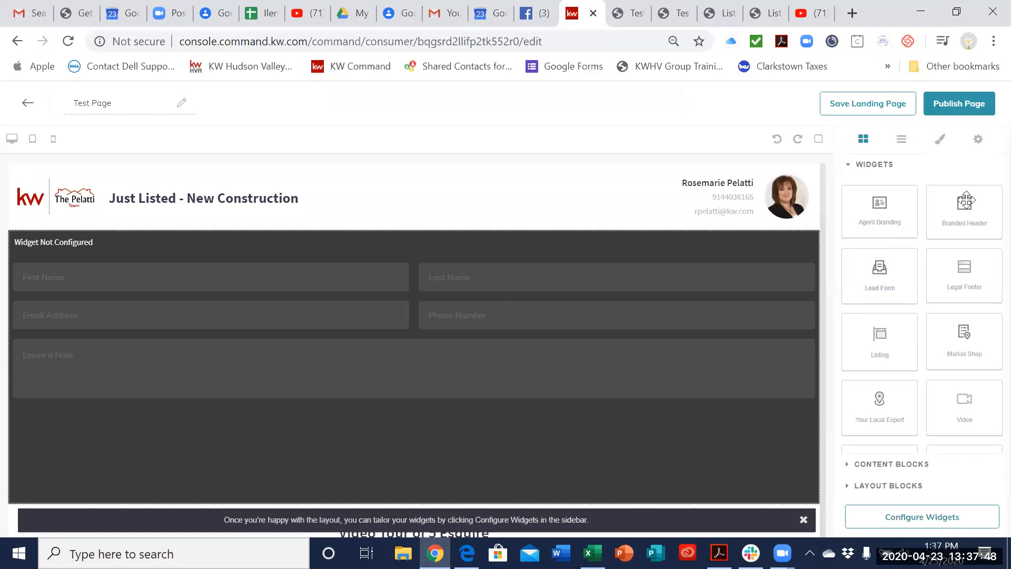
{"action": "left_click", "coordinate": [962, 105]}
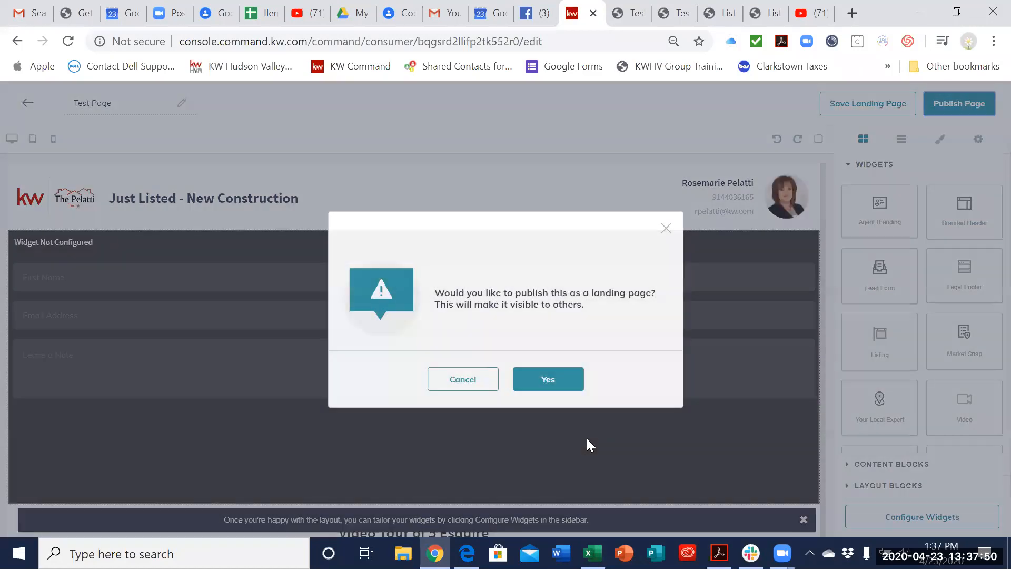
{"action": "left_click", "coordinate": [555, 389]}
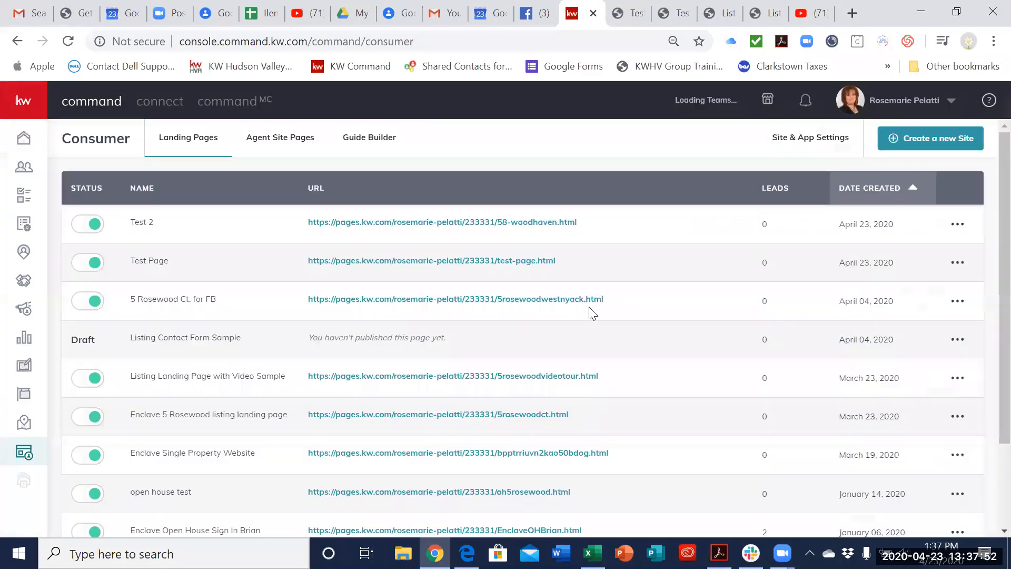
Step: Open the published Test 2 page from the landing page list, review its video and listing sections, and close it
{"action": "left_click", "coordinate": [567, 224]}
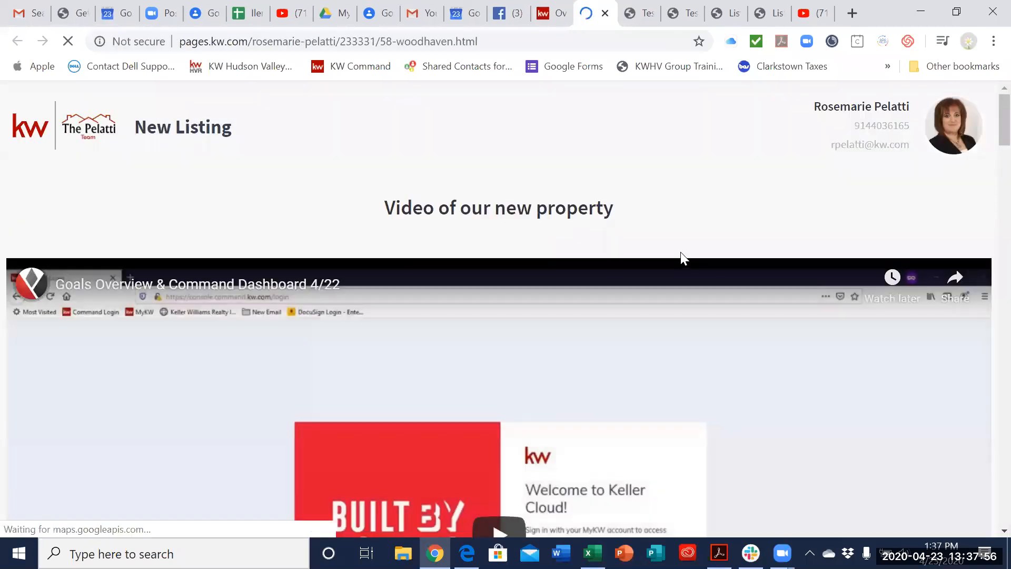
{"action": "scroll", "coordinate": [681, 259], "scroll_direction": "down", "scroll_amount": 1}
{"action": "scroll", "coordinate": [682, 274], "scroll_direction": "down", "scroll_amount": 15}
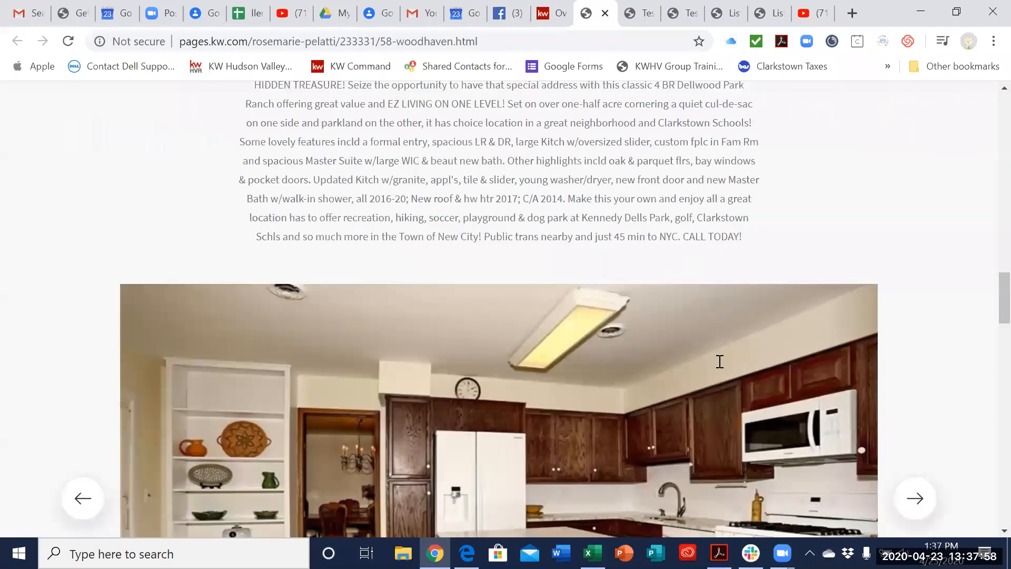
{"action": "scroll", "coordinate": [718, 368], "scroll_direction": "down", "scroll_amount": 16}
{"action": "scroll", "coordinate": [111, 131], "scroll_direction": "up", "scroll_amount": 20}
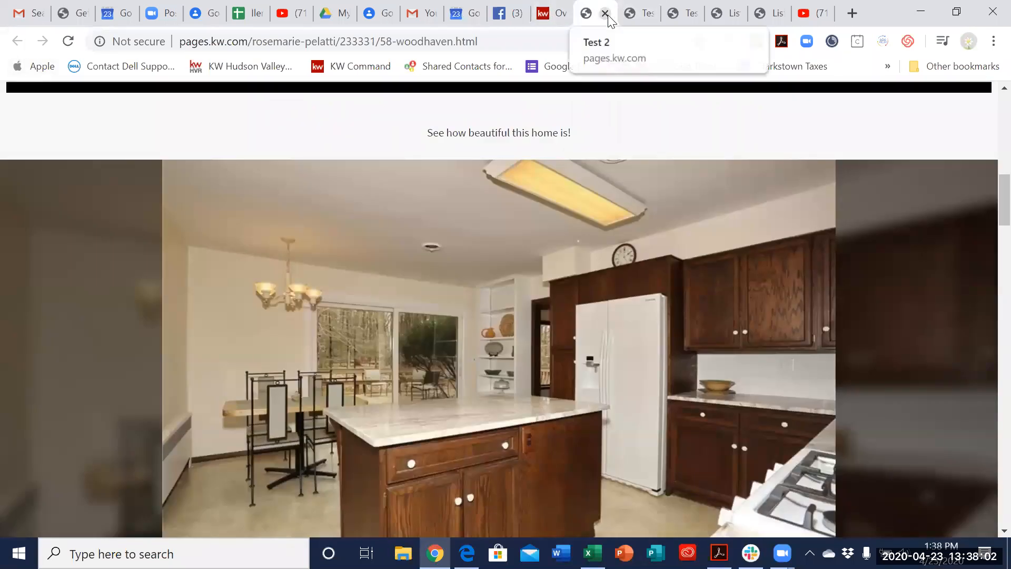
{"action": "key", "text": "ctrl+w"}
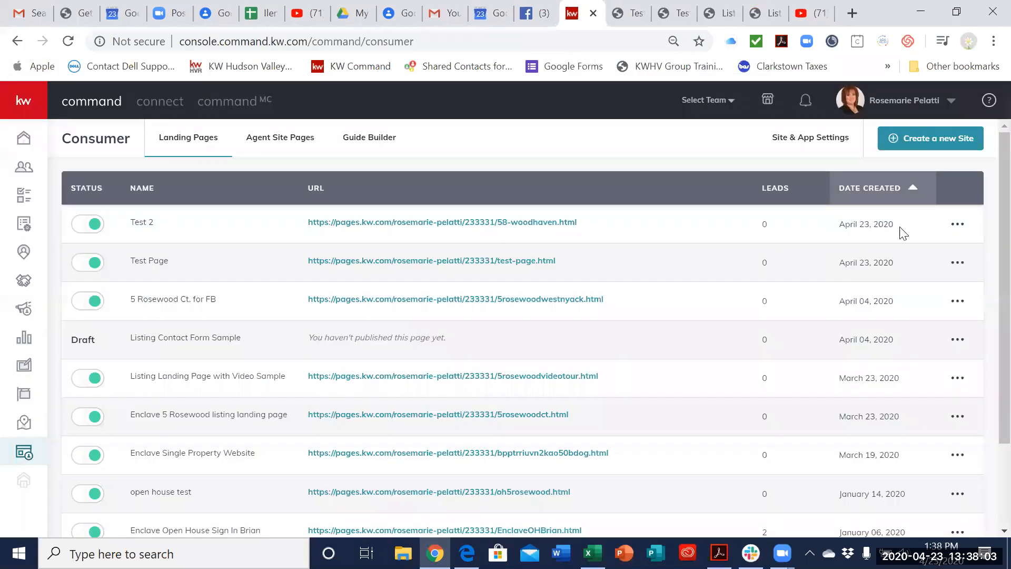
Step: Reopen the live Test 2 page, examine its map, "Interested? Let's Talk!" lead form and footer, and close it
{"action": "left_click", "coordinate": [420, 224]}
{"action": "scroll", "coordinate": [691, 359], "scroll_direction": "down", "scroll_amount": 10}
{"action": "scroll", "coordinate": [692, 361], "scroll_direction": "up", "scroll_amount": 10}
{"action": "scroll", "coordinate": [695, 370], "scroll_direction": "down", "scroll_amount": 8}
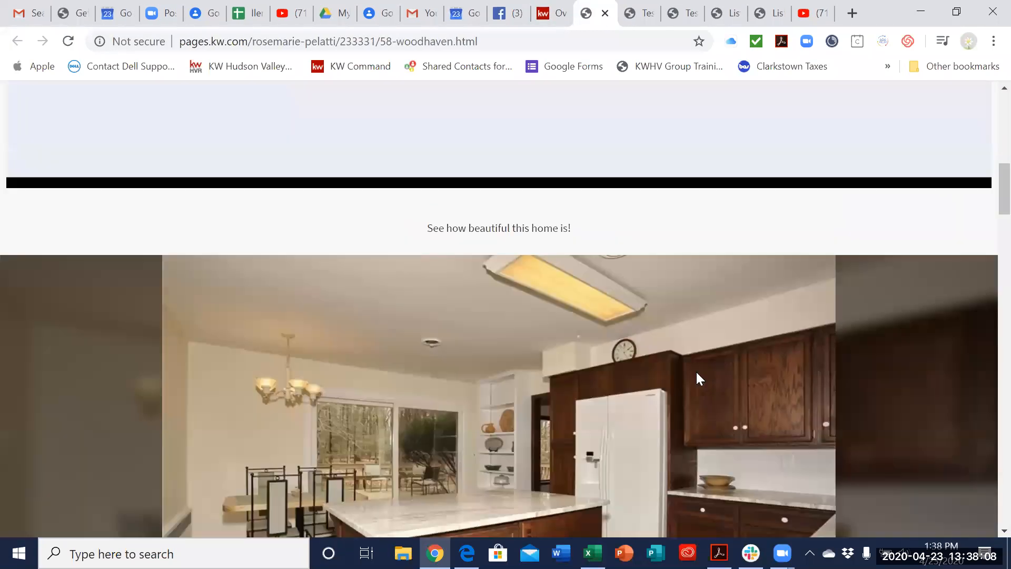
{"action": "scroll", "coordinate": [698, 379], "scroll_direction": "down", "scroll_amount": 15}
{"action": "scroll", "coordinate": [704, 367], "scroll_direction": "up", "scroll_amount": 4}
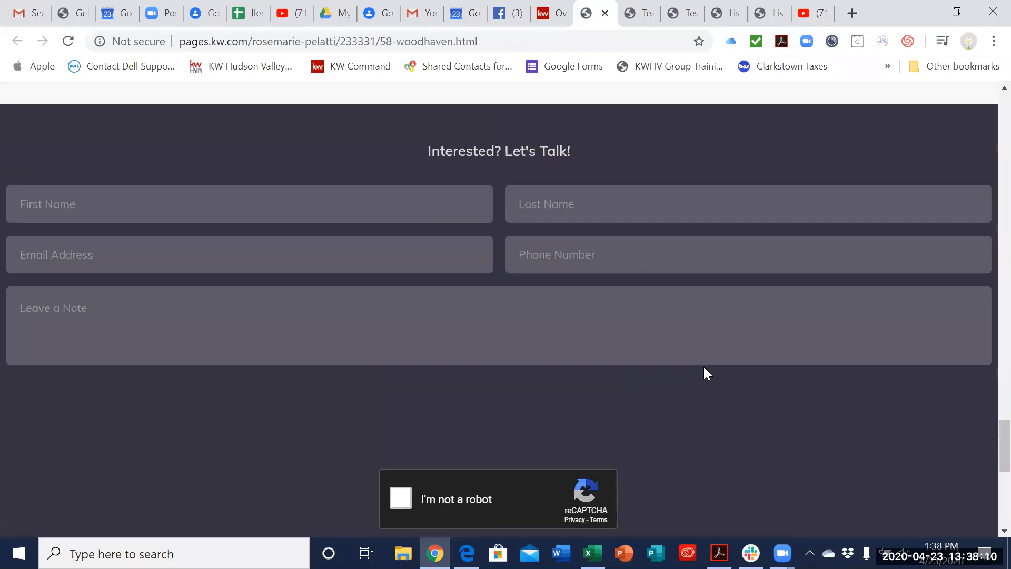
{"action": "scroll", "coordinate": [733, 354], "scroll_direction": "up", "scroll_amount": 5}
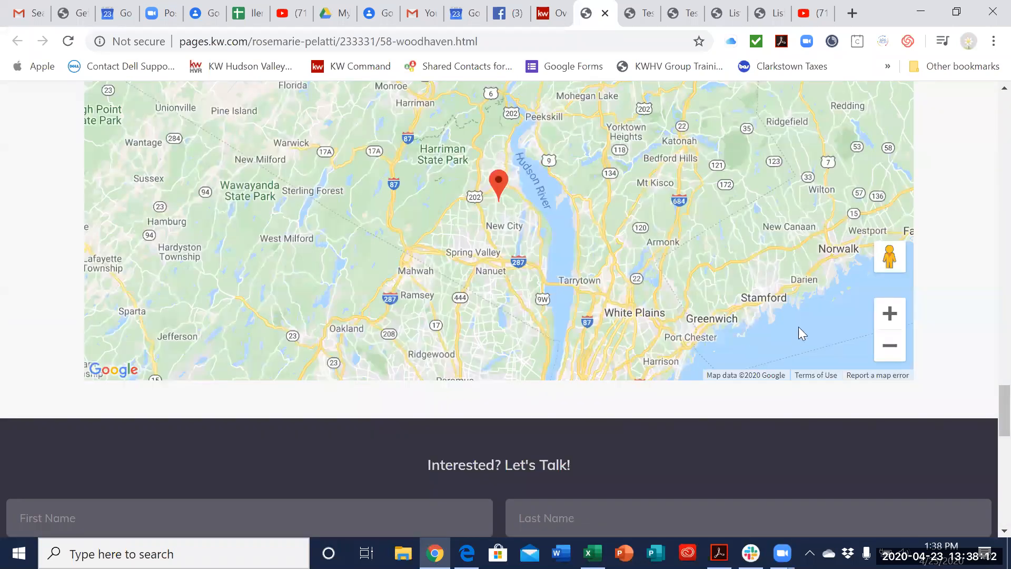
{"action": "scroll", "coordinate": [798, 326], "scroll_direction": "down", "scroll_amount": 3}
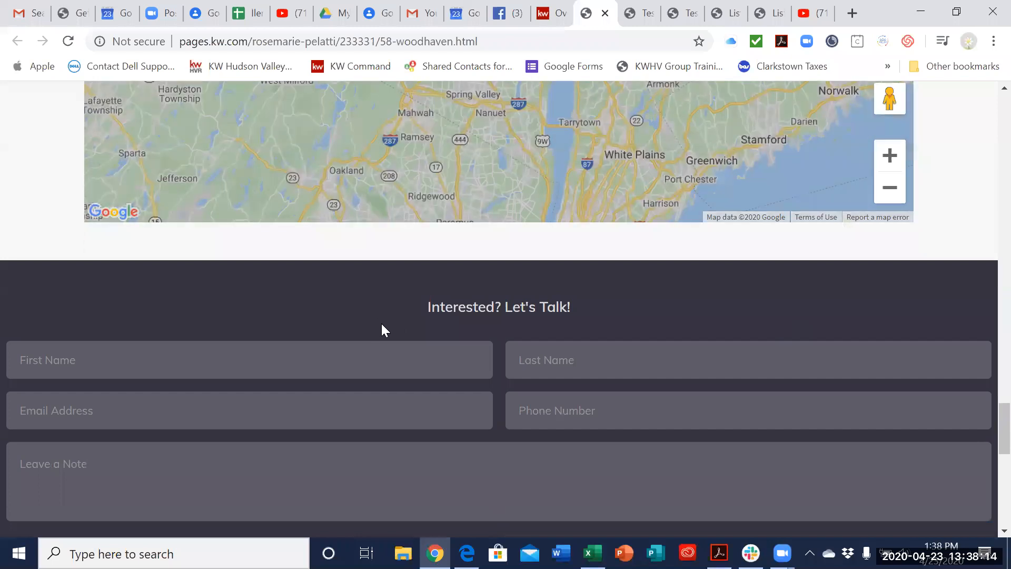
{"action": "scroll", "coordinate": [841, 392], "scroll_direction": "down", "scroll_amount": 10}
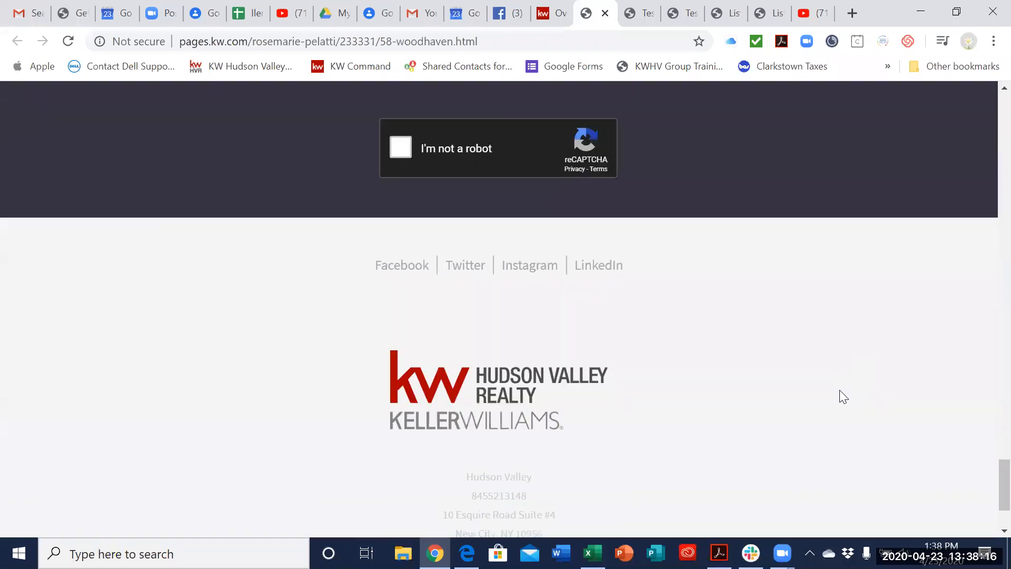
{"action": "scroll", "coordinate": [840, 390], "scroll_direction": "up", "scroll_amount": 20}
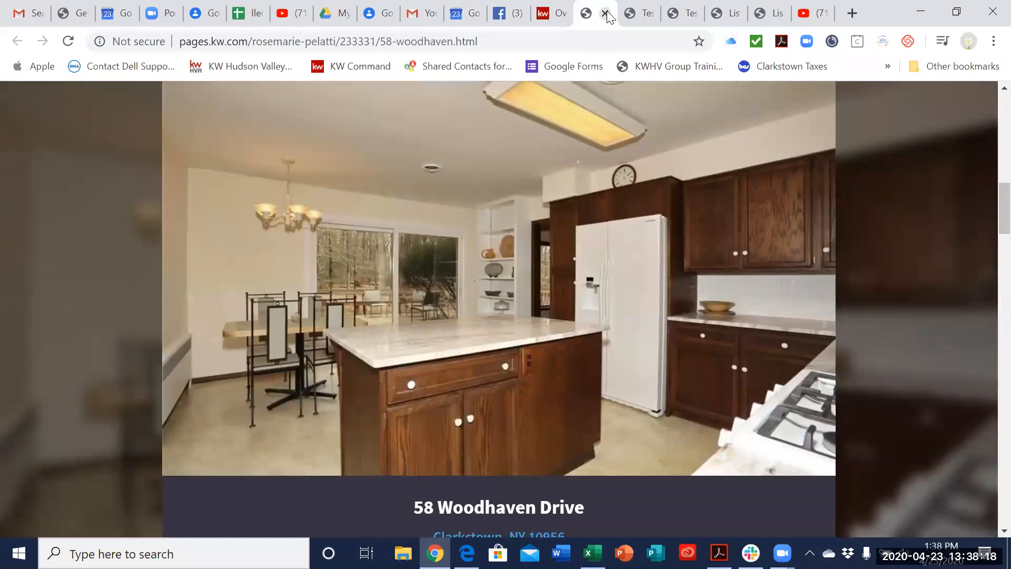
{"action": "left_click", "coordinate": [606, 13]}
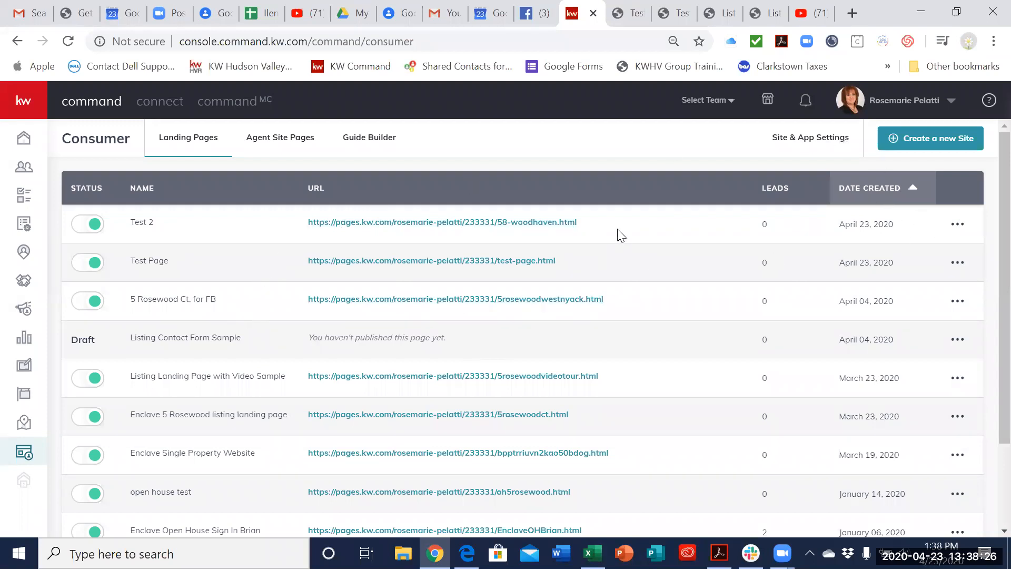
Step: Close the leftover browser tabs holding published landing pages and the YouTube video, returning to the Command landing page list
{"action": "left_click", "coordinate": [630, 13]}
{"action": "left_click", "coordinate": [640, 13]}
{"action": "left_click", "coordinate": [640, 14]}
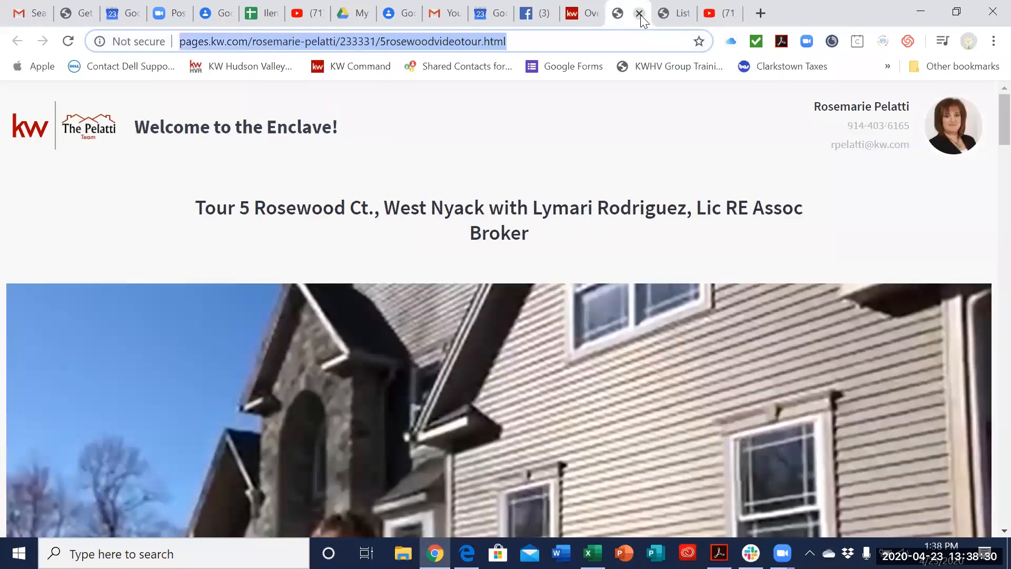
{"action": "left_click", "coordinate": [639, 13]}
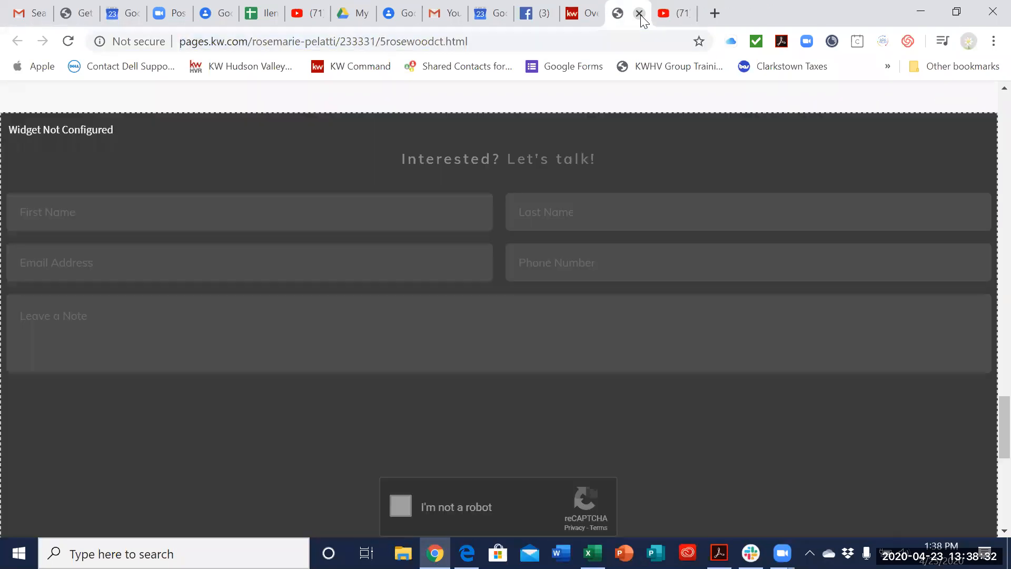
{"action": "left_click", "coordinate": [640, 14]}
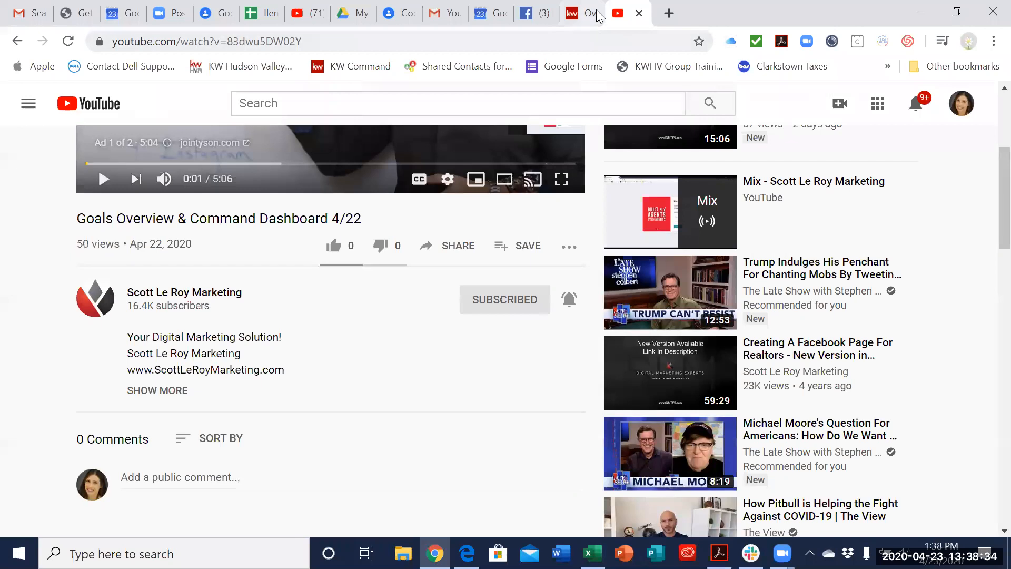
{"action": "left_click", "coordinate": [640, 14]}
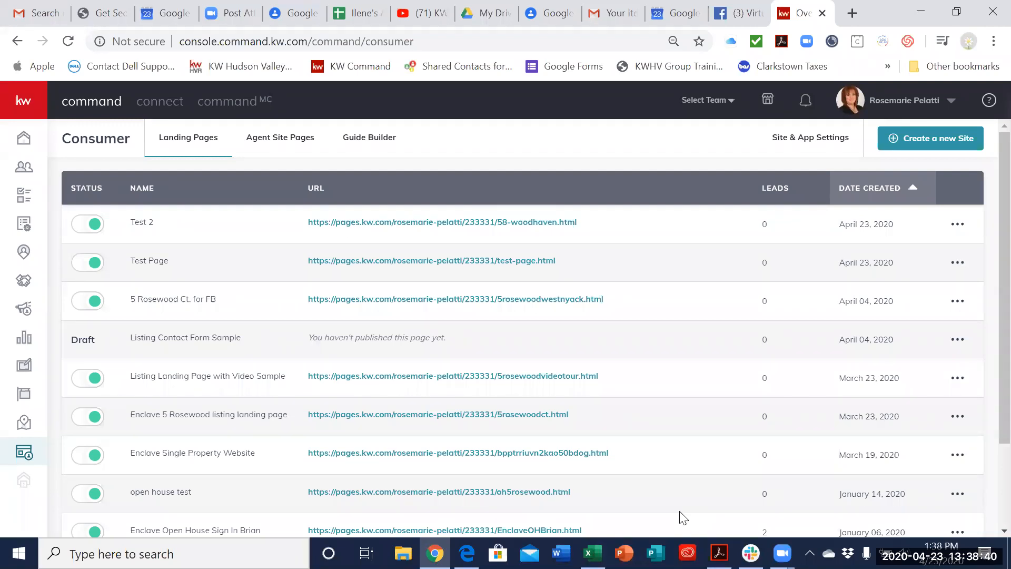
Step: Open the Test 2 landing page for editing from the list and review its layout down to the lead form
{"action": "scroll", "coordinate": [948, 388], "scroll_direction": "down", "scroll_amount": 3}
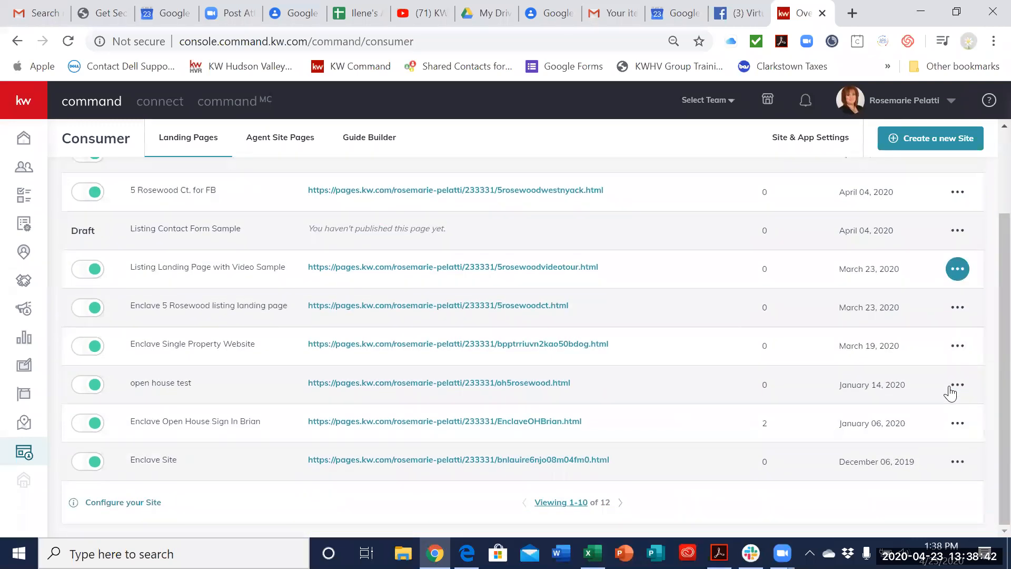
{"action": "scroll", "coordinate": [951, 390], "scroll_direction": "up", "scroll_amount": 3}
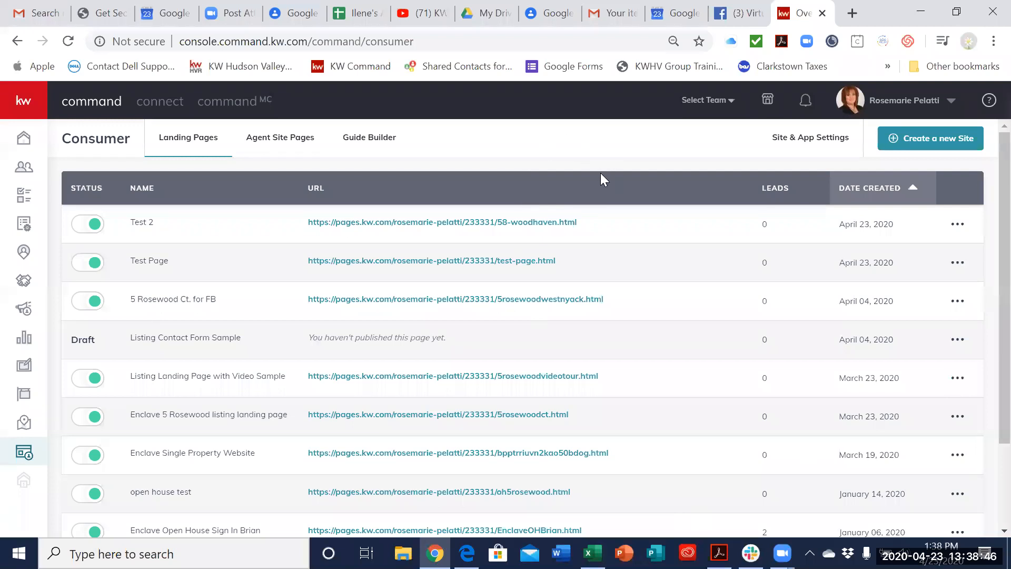
{"action": "scroll", "coordinate": [618, 358], "scroll_direction": "down", "scroll_amount": 3}
{"action": "scroll", "coordinate": [615, 366], "scroll_direction": "up", "scroll_amount": 3}
{"action": "left_click", "coordinate": [957, 224]}
{"action": "left_click", "coordinate": [940, 261]}
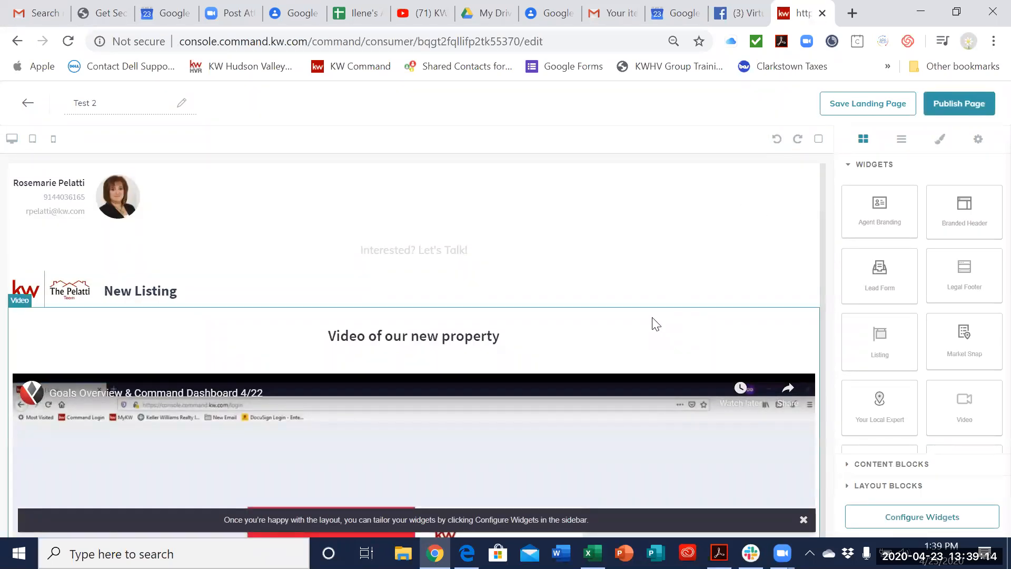
{"action": "scroll", "coordinate": [653, 318], "scroll_direction": "down", "scroll_amount": 15}
{"action": "scroll", "coordinate": [652, 317], "scroll_direction": "down", "scroll_amount": 15}
{"action": "scroll", "coordinate": [652, 317], "scroll_direction": "up", "scroll_amount": 10}
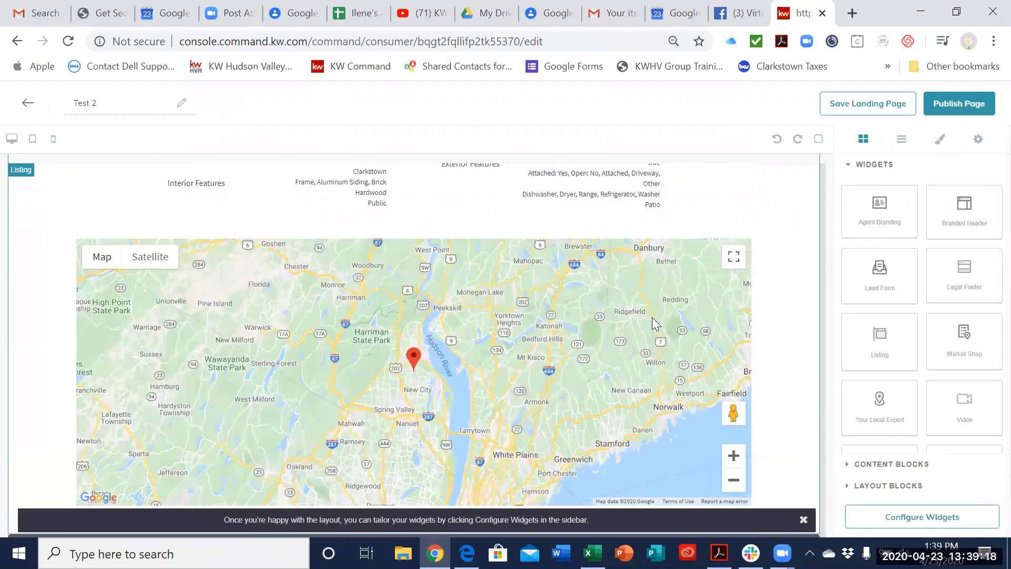
{"action": "scroll", "coordinate": [653, 322], "scroll_direction": "up", "scroll_amount": 10}
{"action": "scroll", "coordinate": [684, 343], "scroll_direction": "down", "scroll_amount": 15}
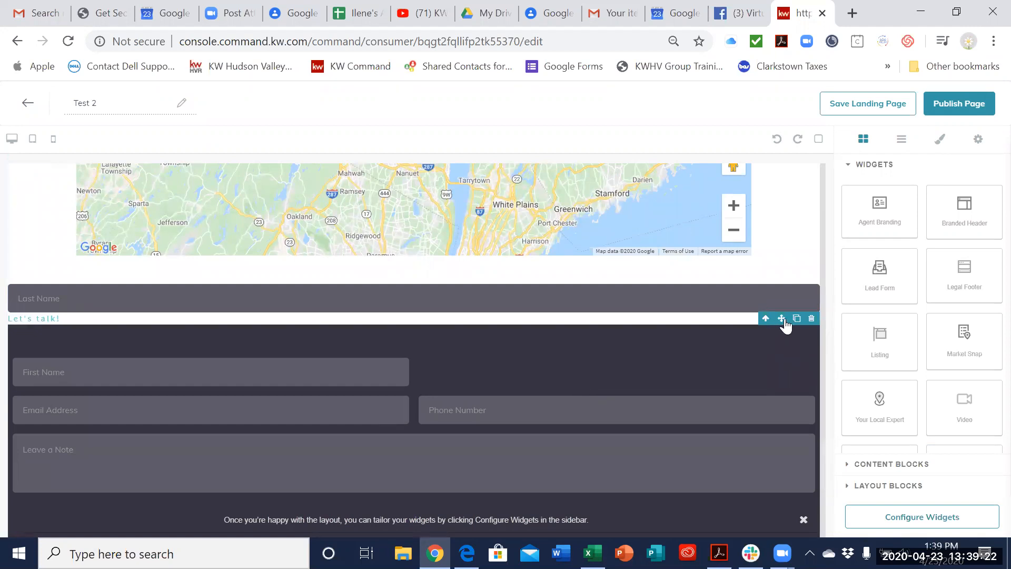
Step: Try to rearrange the Last Name and Phone Number fields in Test 2's lead form, and leave the editor without saving
{"action": "left_click_drag", "start_coordinate": [784, 315], "coordinate": [780, 347]}
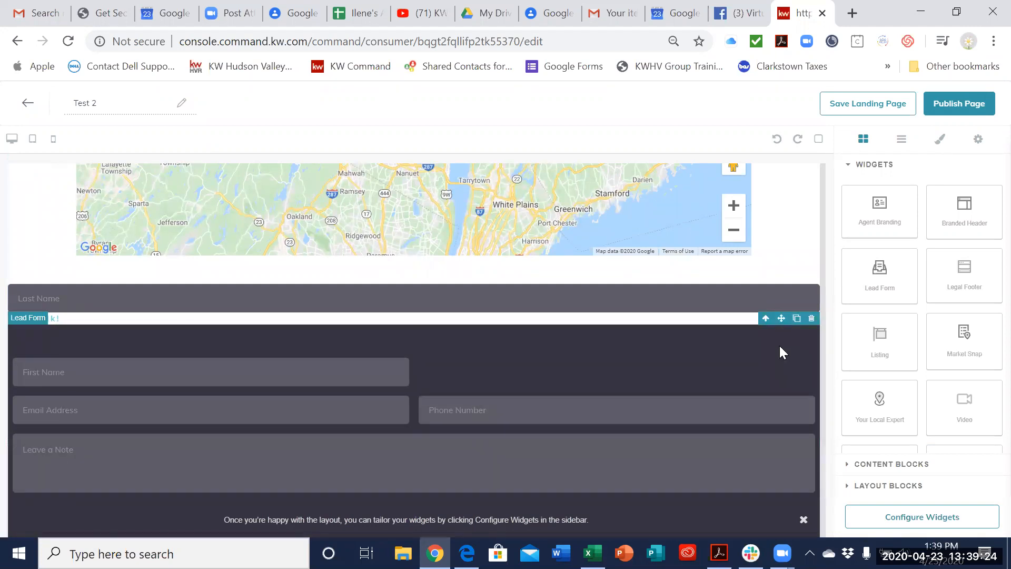
{"action": "left_click", "coordinate": [770, 410]}
{"action": "left_click_drag", "start_coordinate": [769, 413], "coordinate": [772, 348]}
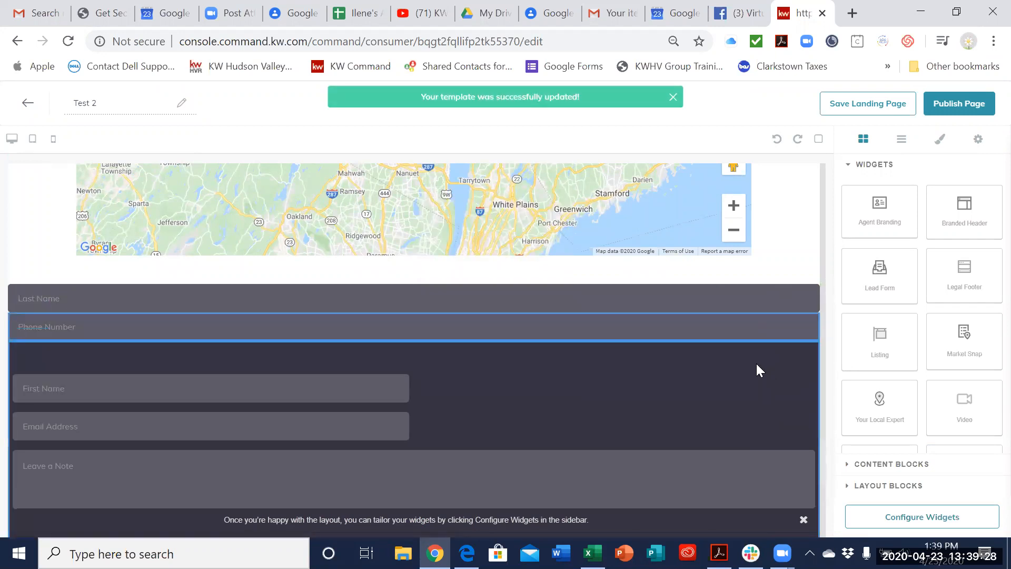
{"action": "left_click", "coordinate": [739, 302]}
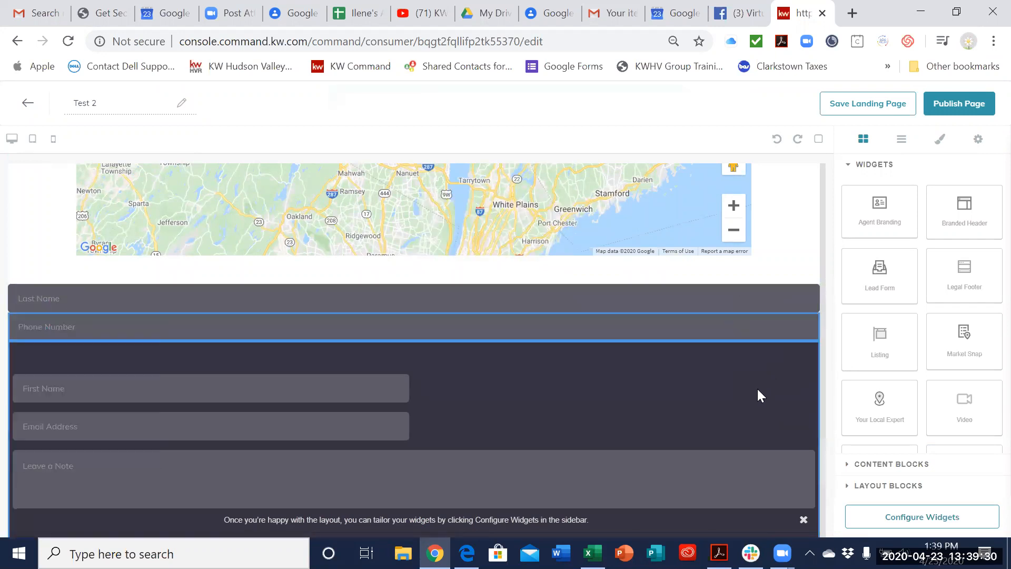
{"action": "left_click", "coordinate": [742, 324]}
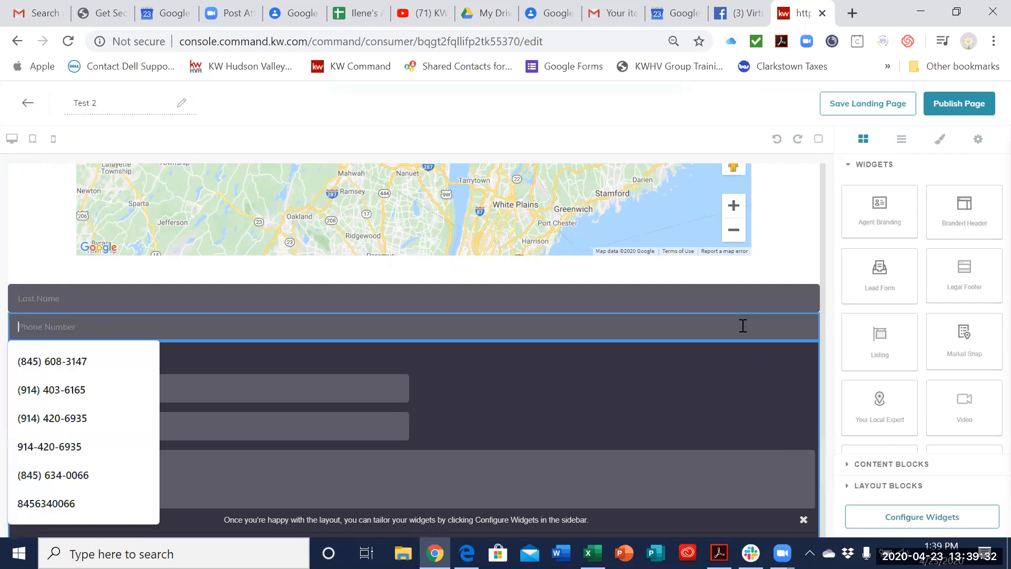
{"action": "left_click", "coordinate": [738, 299]}
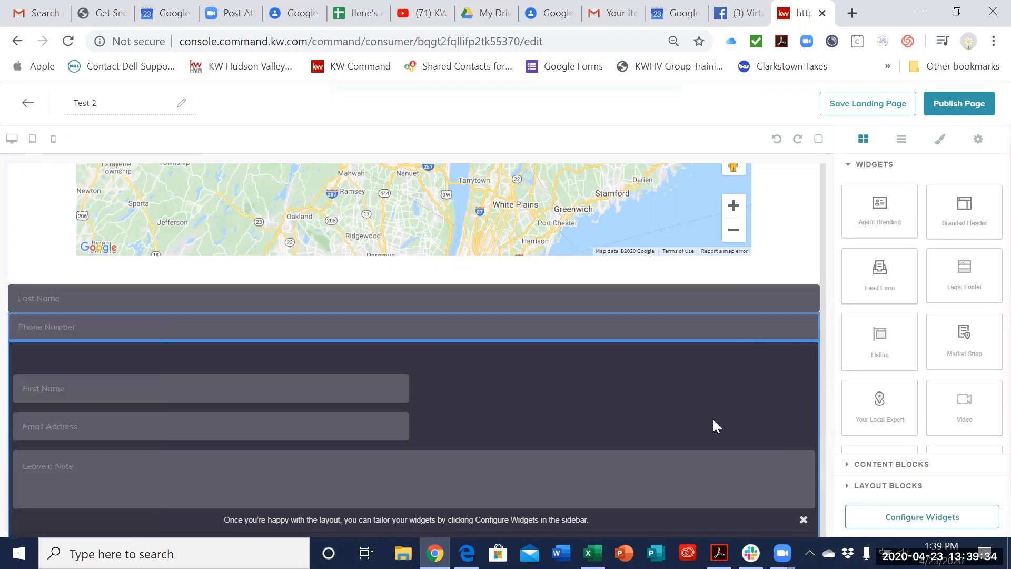
{"action": "scroll", "coordinate": [721, 416], "scroll_direction": "down", "scroll_amount": 5}
{"action": "scroll", "coordinate": [723, 414], "scroll_direction": "up", "scroll_amount": 15}
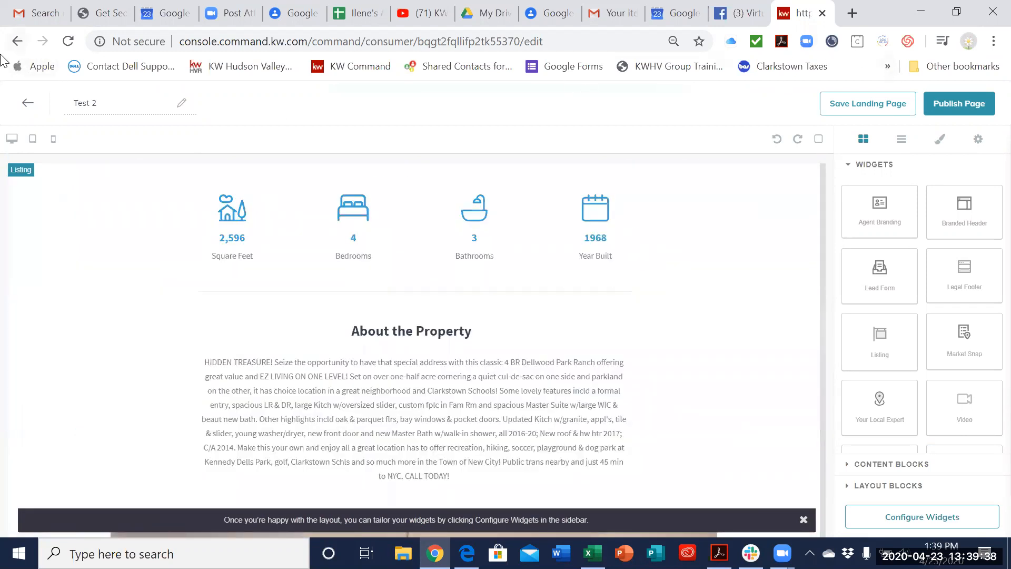
{"action": "left_click", "coordinate": [14, 42]}
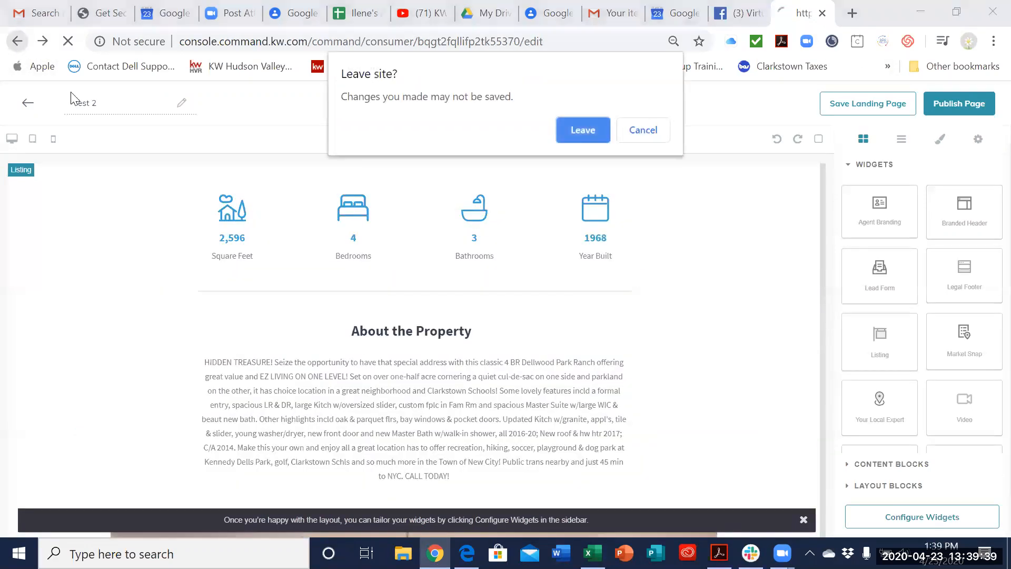
{"action": "left_click", "coordinate": [575, 128]}
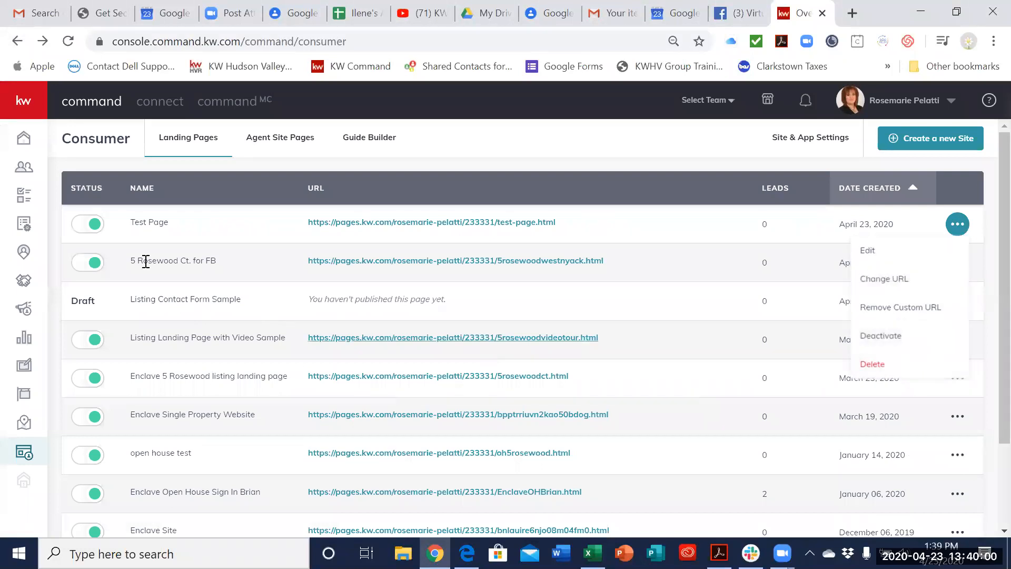
{"action": "left_click", "coordinate": [85, 226]}
{"action": "left_click", "coordinate": [477, 358]}
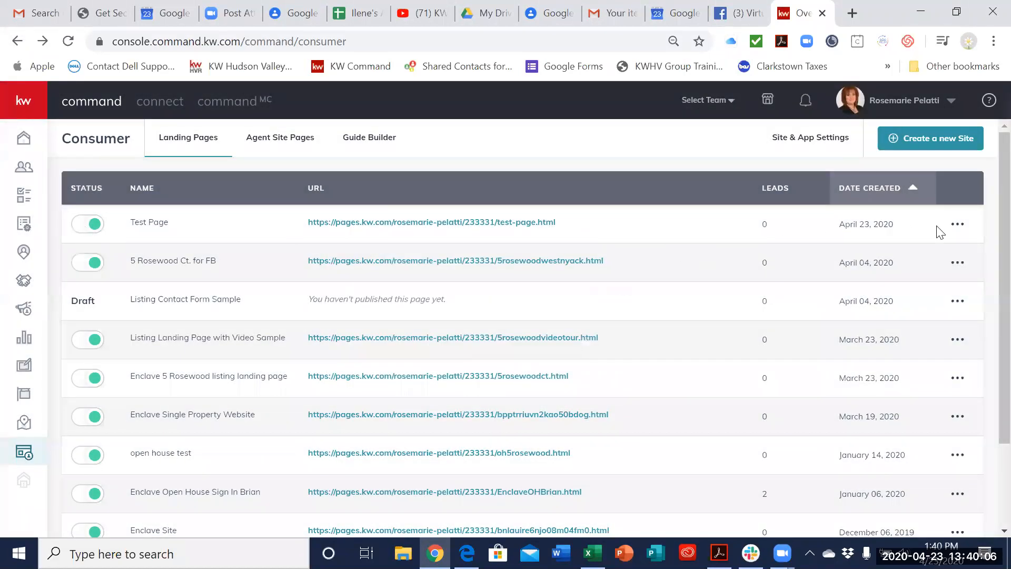
{"action": "left_click", "coordinate": [951, 230]}
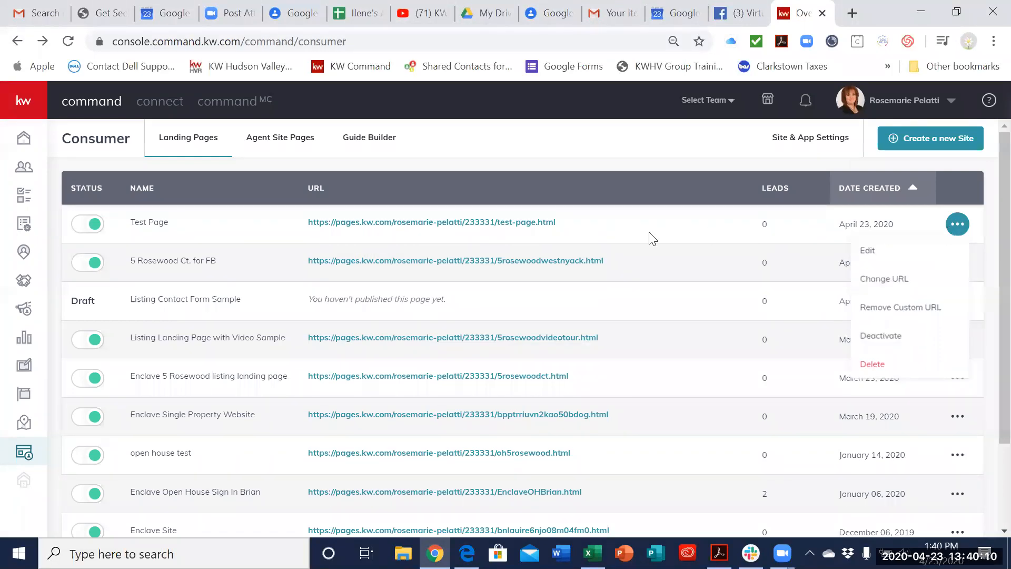
Step: Open the published Test Page, copy its URL, and switch to the personal Facebook profile
{"action": "left_click", "coordinate": [548, 224]}
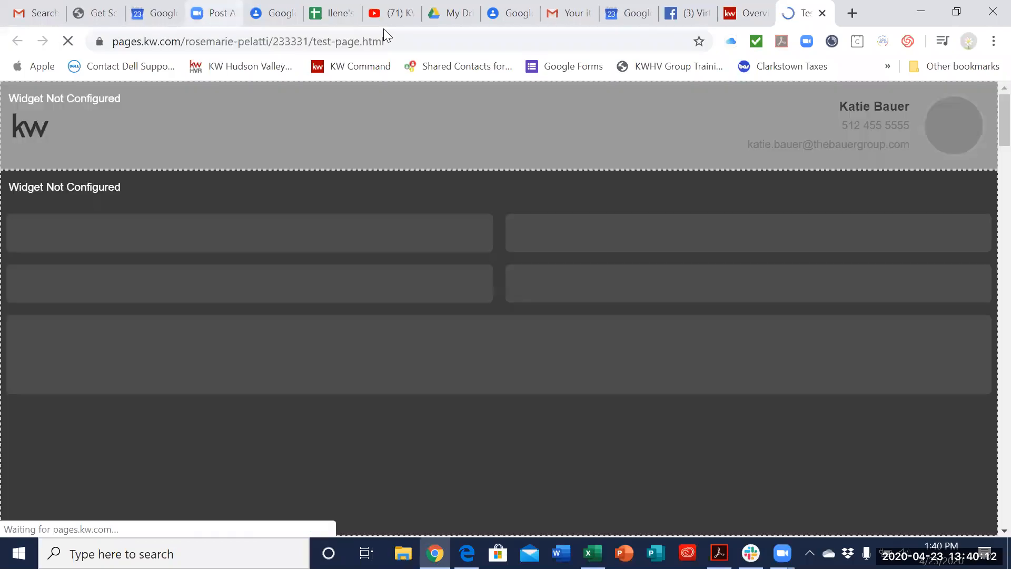
{"action": "left_click_drag", "start_coordinate": [481, 44], "coordinate": [140, 52]}
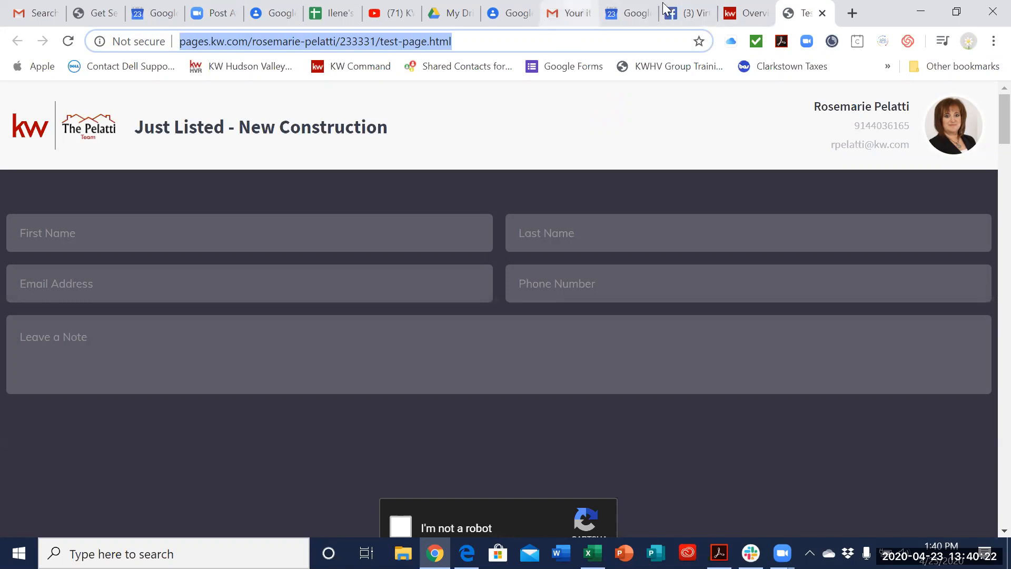
{"action": "left_click", "coordinate": [684, 13]}
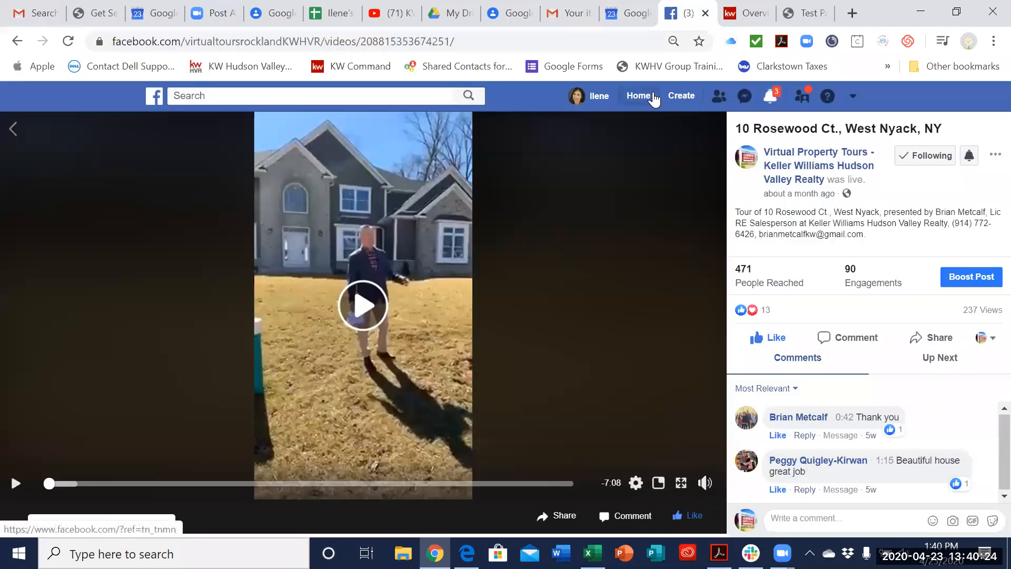
{"action": "left_click", "coordinate": [590, 96]}
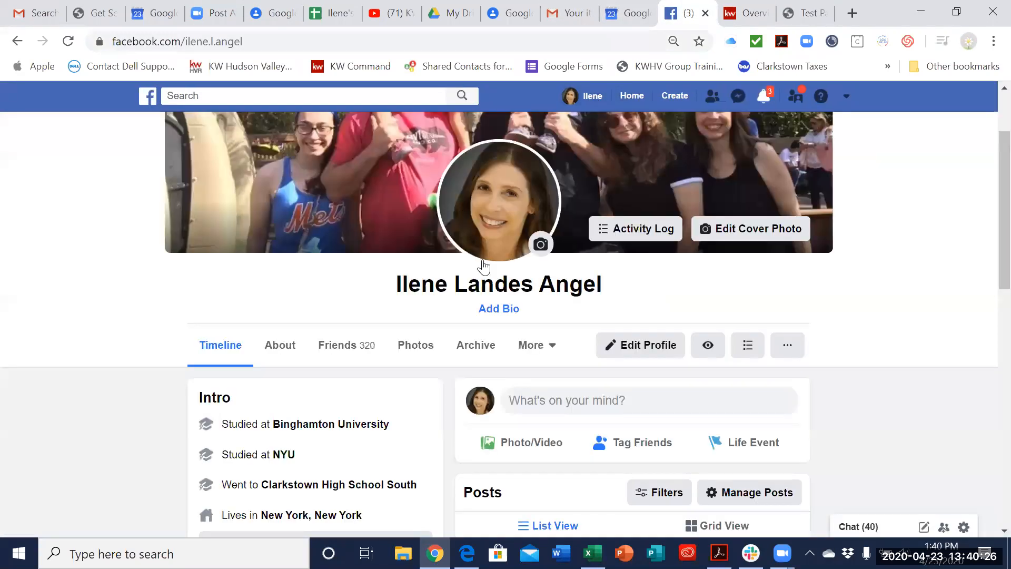
Step: Start a public Facebook post on the profile timeline and paste the Test Page link into it
{"action": "scroll", "coordinate": [523, 244], "scroll_direction": "down", "scroll_amount": 6}
{"action": "scroll", "coordinate": [554, 293], "scroll_direction": "up", "scroll_amount": 4}
{"action": "scroll", "coordinate": [525, 288], "scroll_direction": "down", "scroll_amount": 3}
{"action": "scroll", "coordinate": [594, 333], "scroll_direction": "down", "scroll_amount": 1}
{"action": "scroll", "coordinate": [593, 334], "scroll_direction": "up", "scroll_amount": 5}
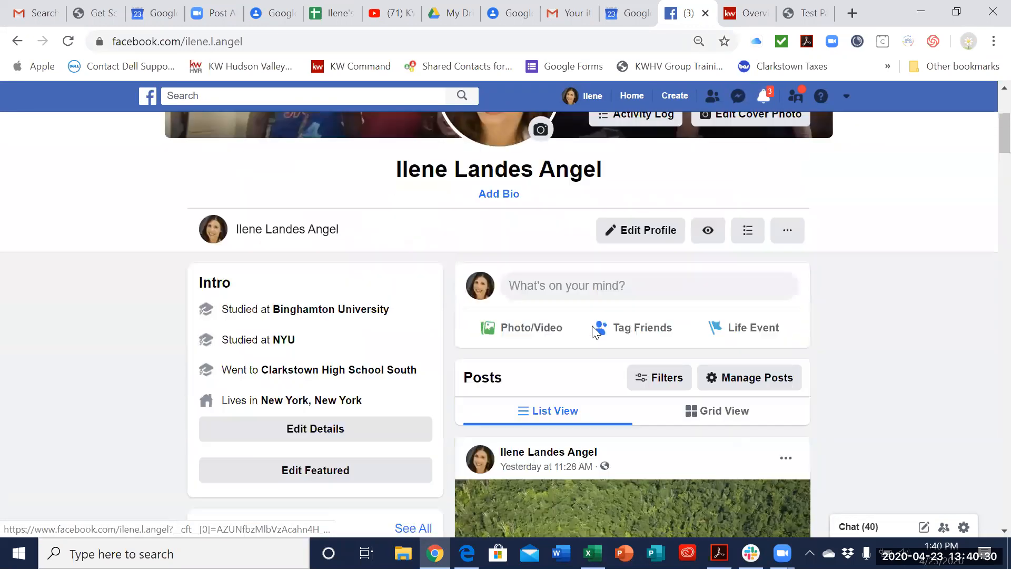
{"action": "scroll", "coordinate": [567, 320], "scroll_direction": "down", "scroll_amount": 1}
{"action": "left_click", "coordinate": [567, 323]}
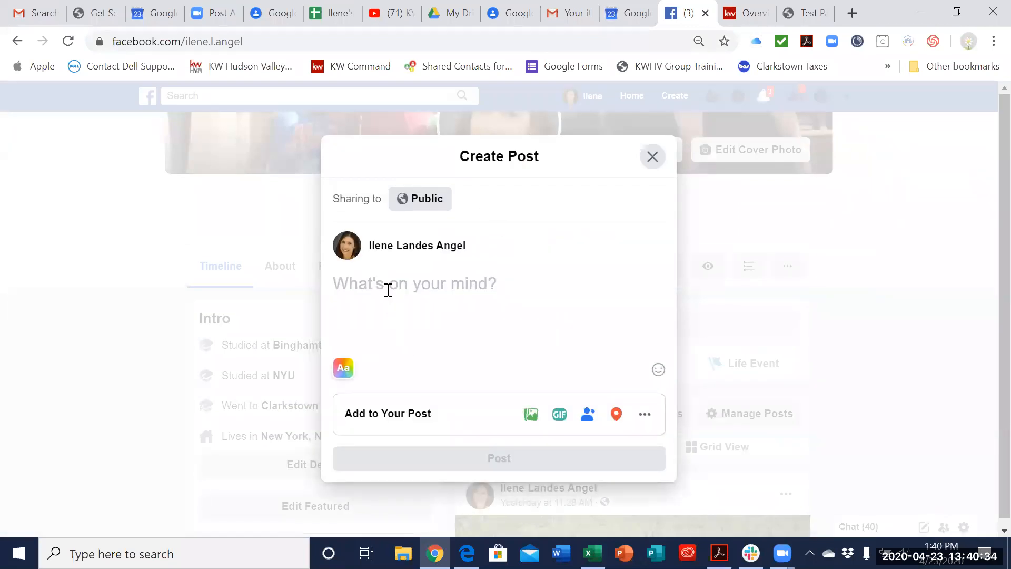
{"action": "key", "text": "ctrl+v"}
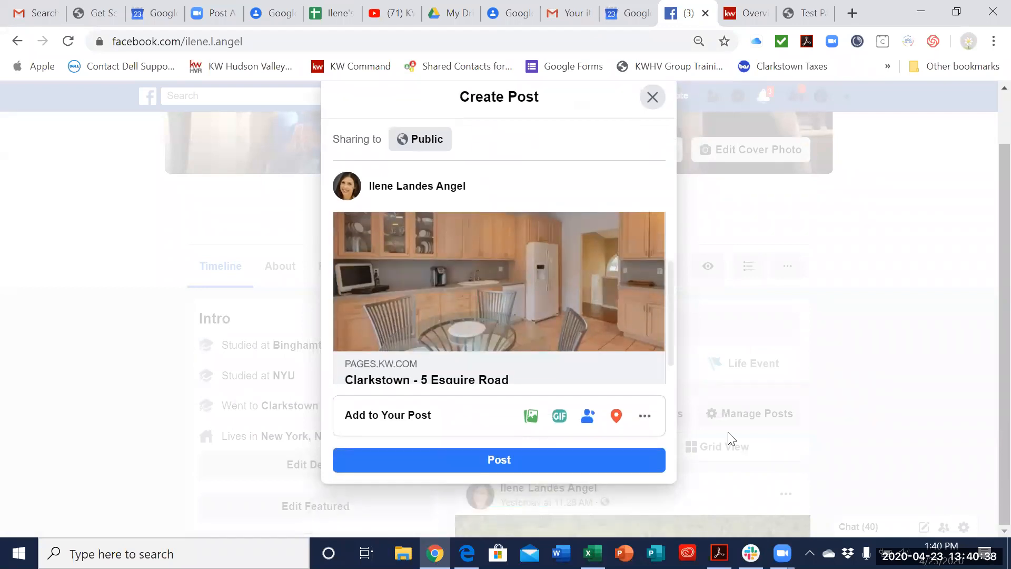
Step: Review the link preview's photo, title and description in the draft post, and close the post without publishing
{"action": "scroll", "coordinate": [592, 337], "scroll_direction": "up", "scroll_amount": 3}
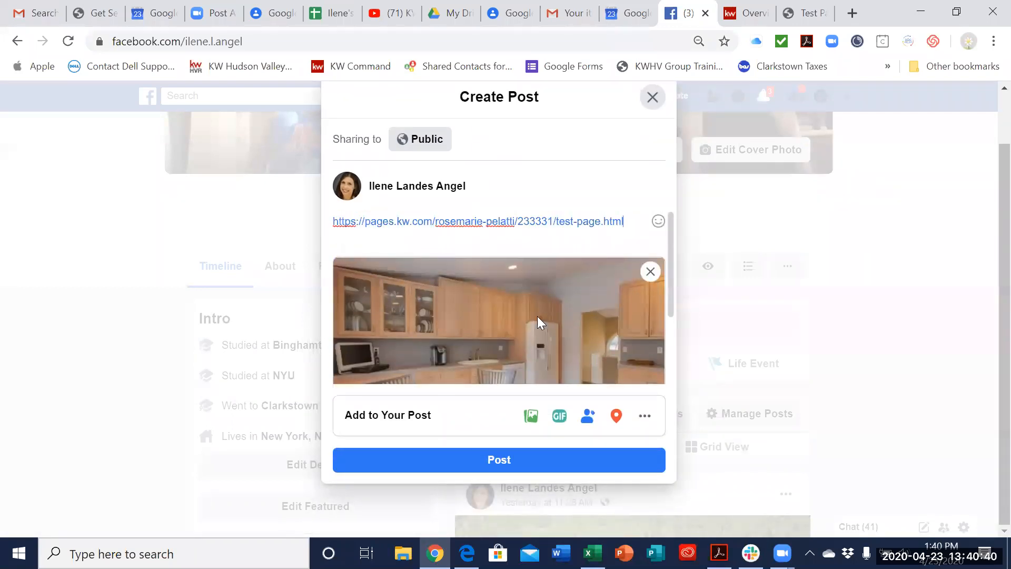
{"action": "scroll", "coordinate": [577, 324], "scroll_direction": "down", "scroll_amount": 2}
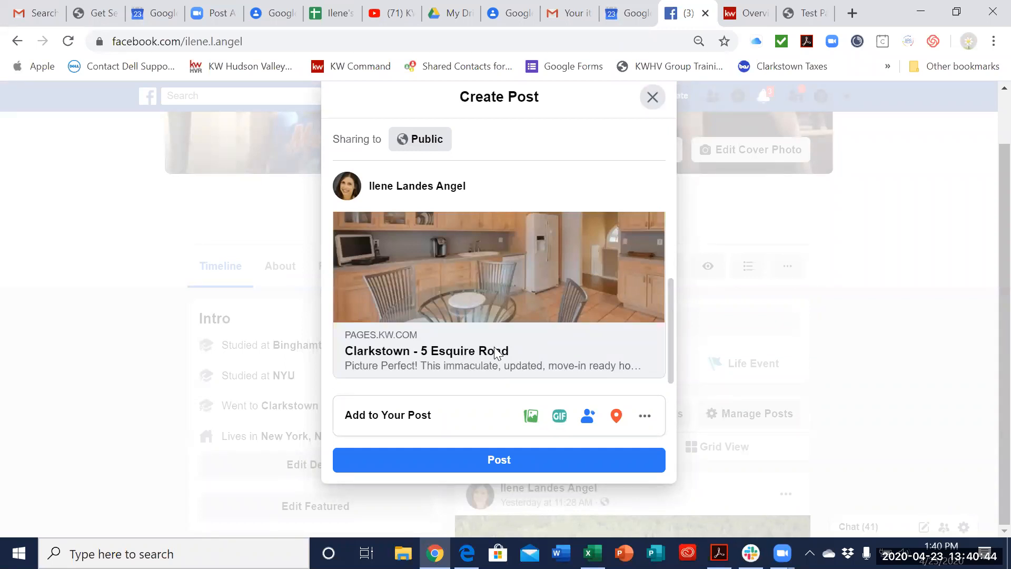
{"action": "scroll", "coordinate": [511, 316], "scroll_direction": "up", "scroll_amount": 2}
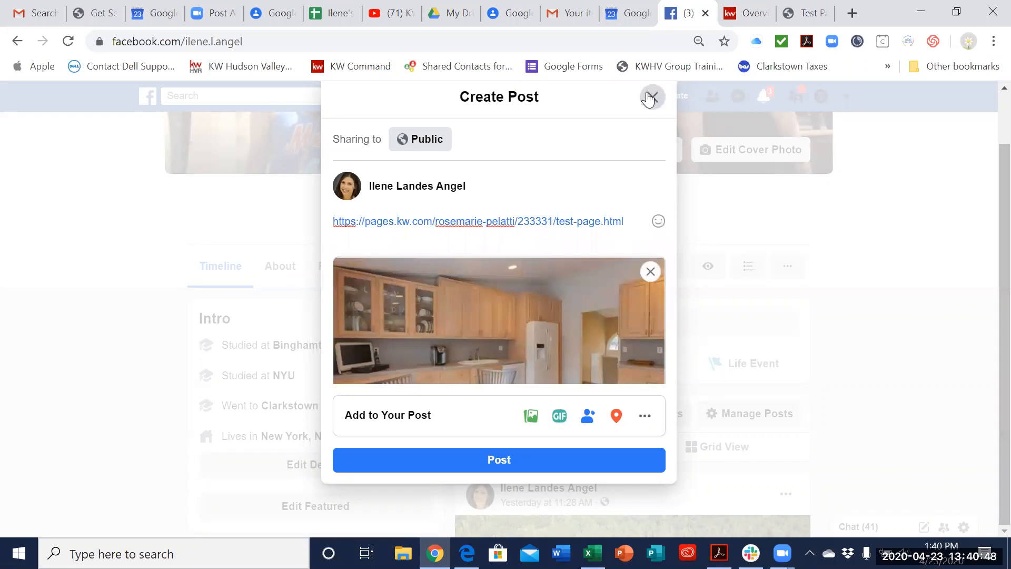
{"action": "left_click", "coordinate": [651, 96]}
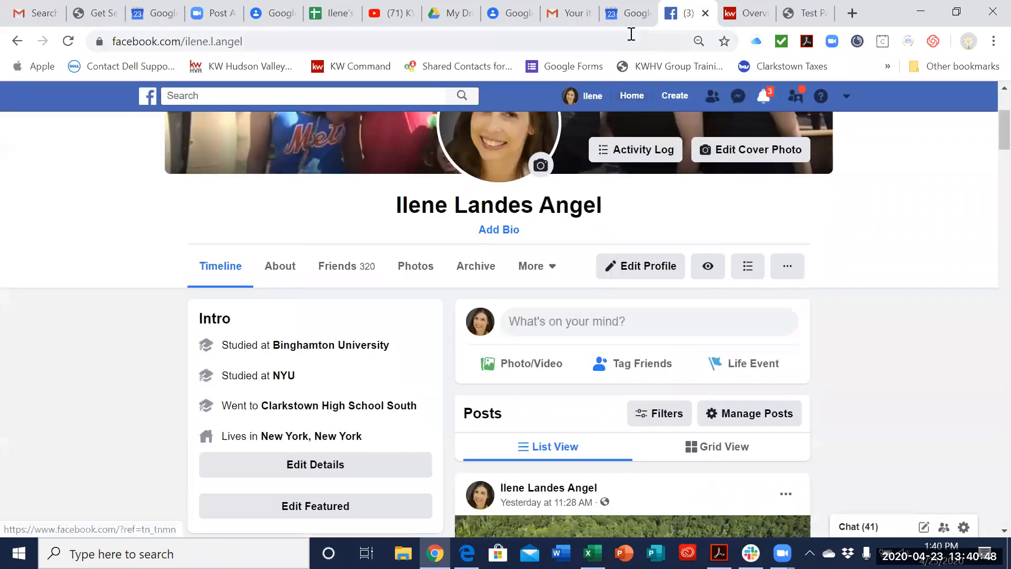
Step: Reopen the live Test Page from the Command landing page list, copy its URL again, and return to the Facebook profile
{"action": "left_click", "coordinate": [740, 15]}
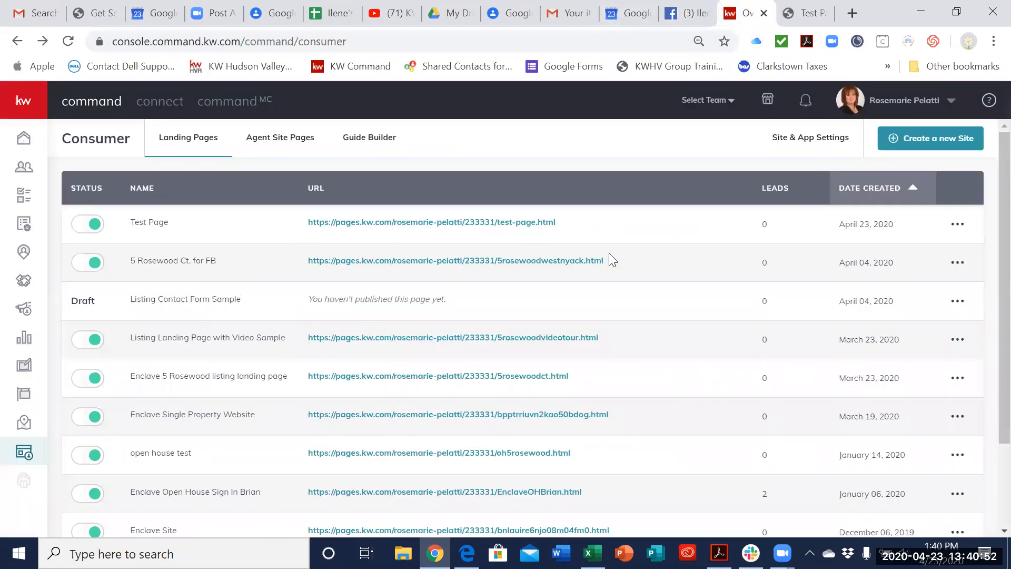
{"action": "left_click", "coordinate": [959, 227]}
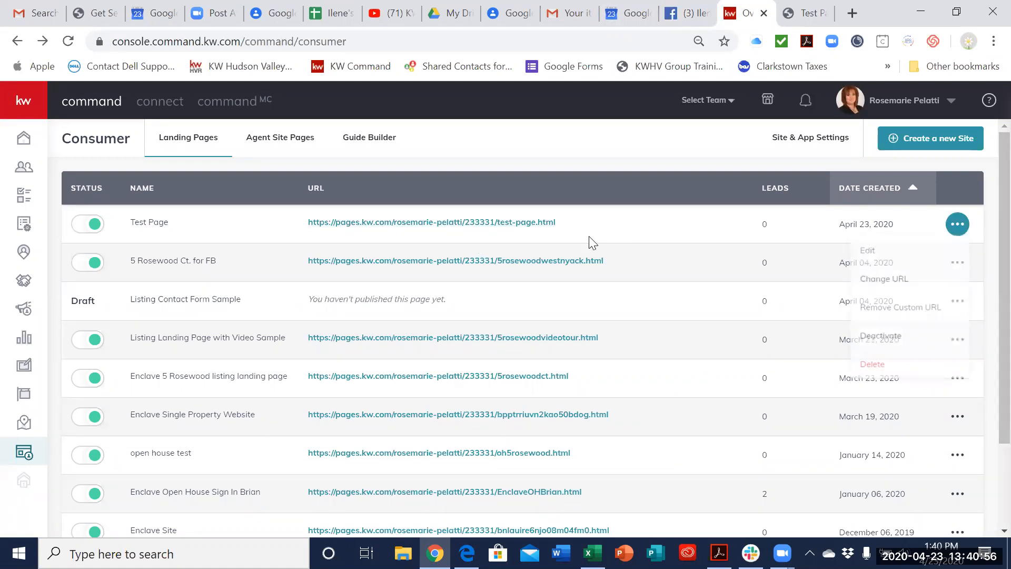
{"action": "left_click", "coordinate": [551, 223]}
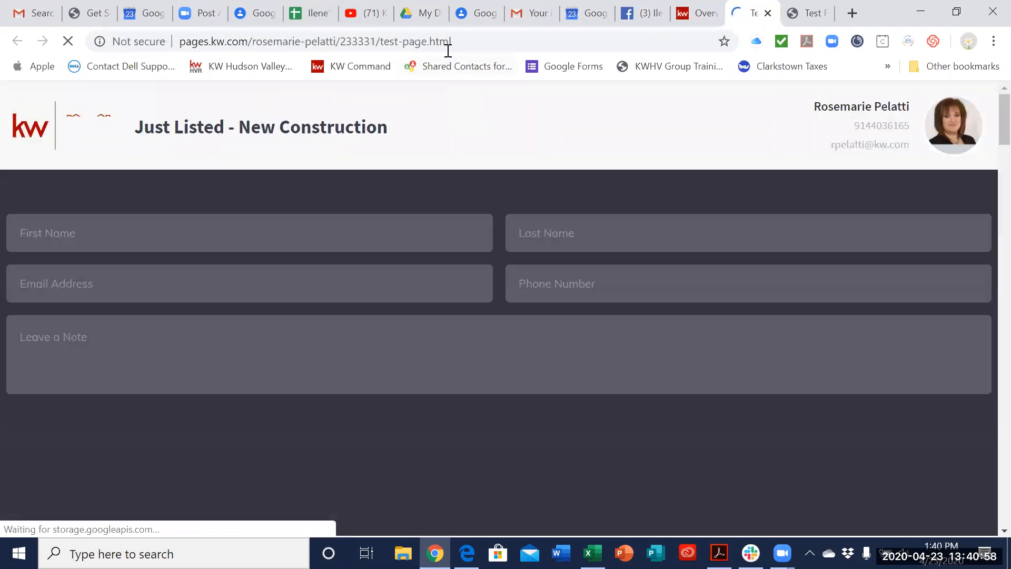
{"action": "left_click_drag", "start_coordinate": [474, 41], "coordinate": [173, 45]}
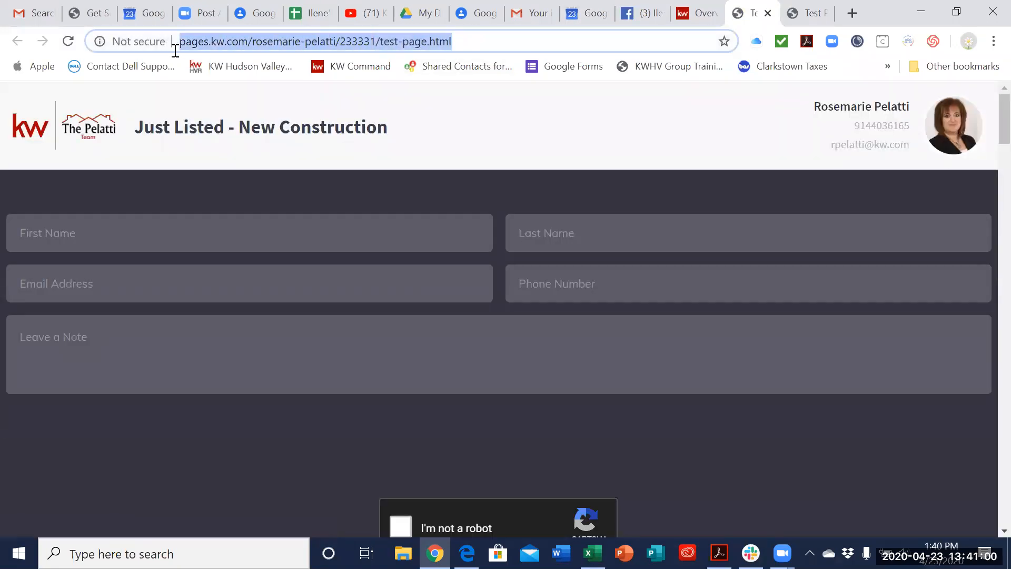
{"action": "left_click", "coordinate": [632, 16]}
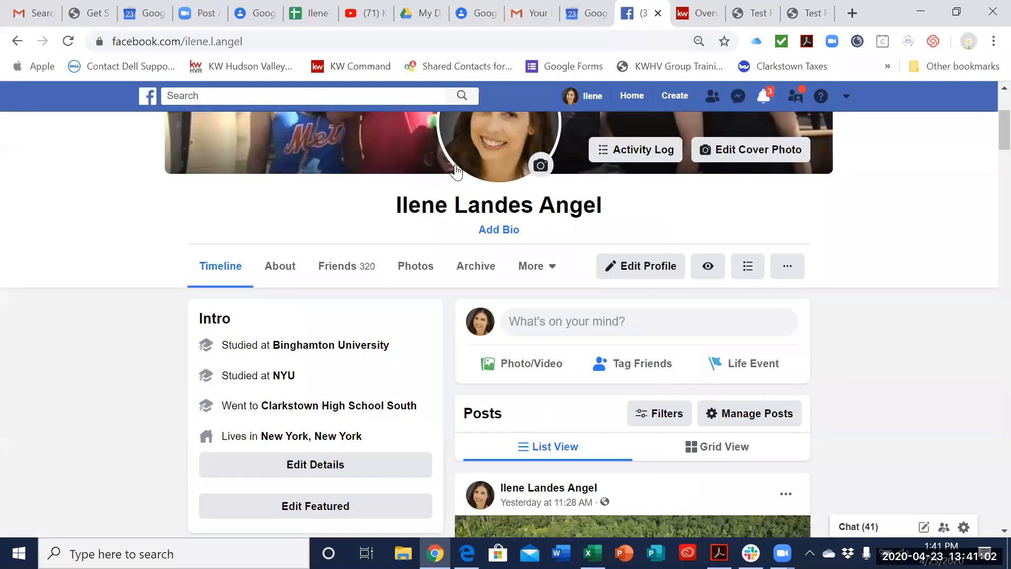
Step: Search Facebook for "house hudson valley" to find the team's business page
{"action": "left_click", "coordinate": [456, 87]}
{"action": "type", "text": "h"}
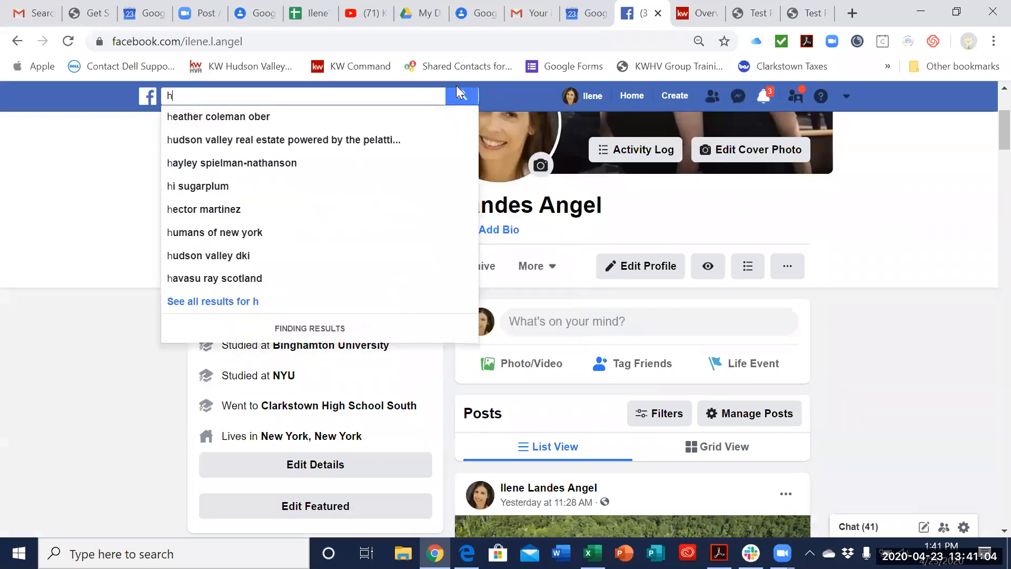
{"action": "type", "text": "ouse hudson valley"}
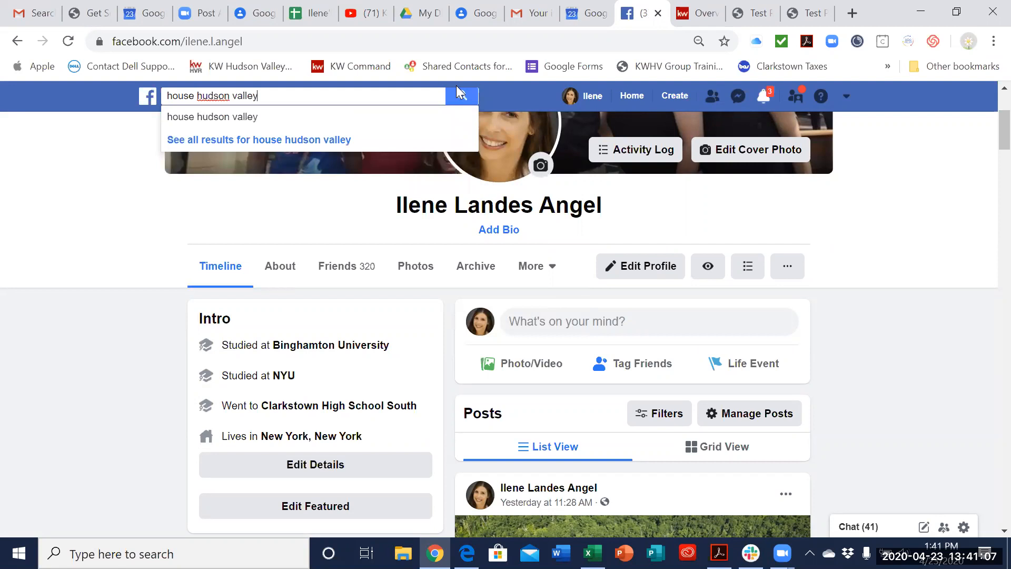
{"action": "key", "text": "Return"}
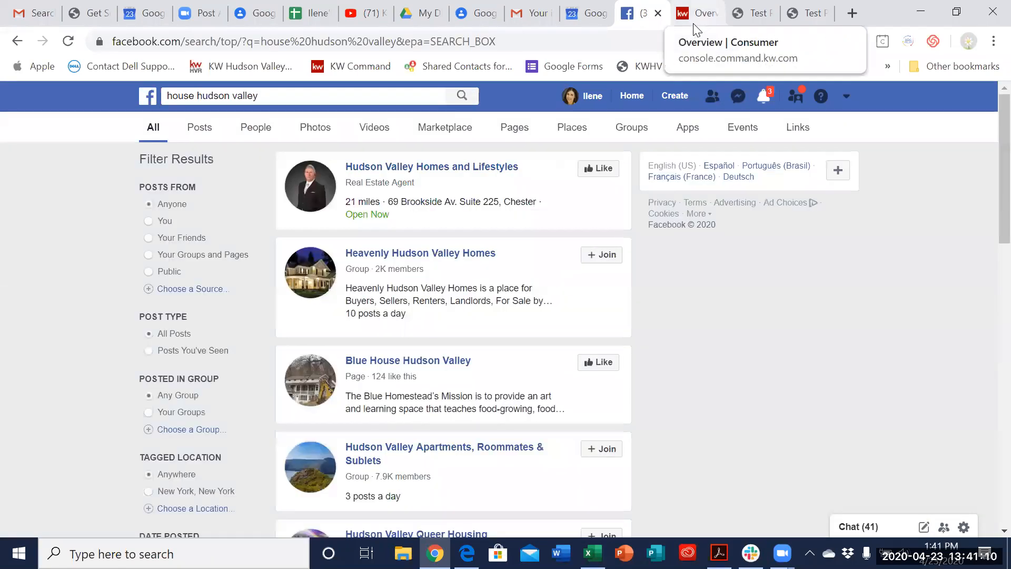
{"action": "left_click", "coordinate": [329, 102]}
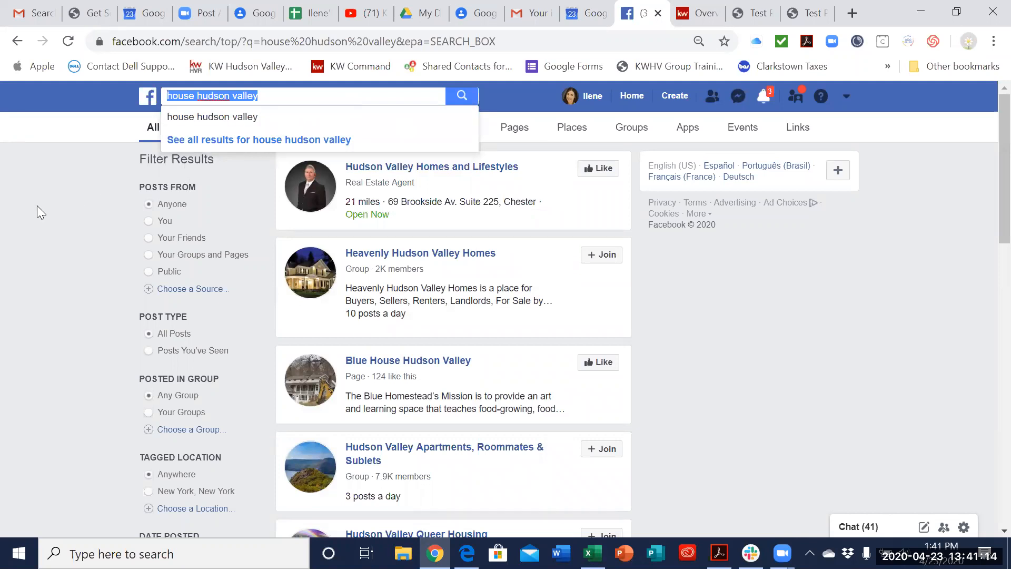
{"action": "left_click", "coordinate": [297, 96]}
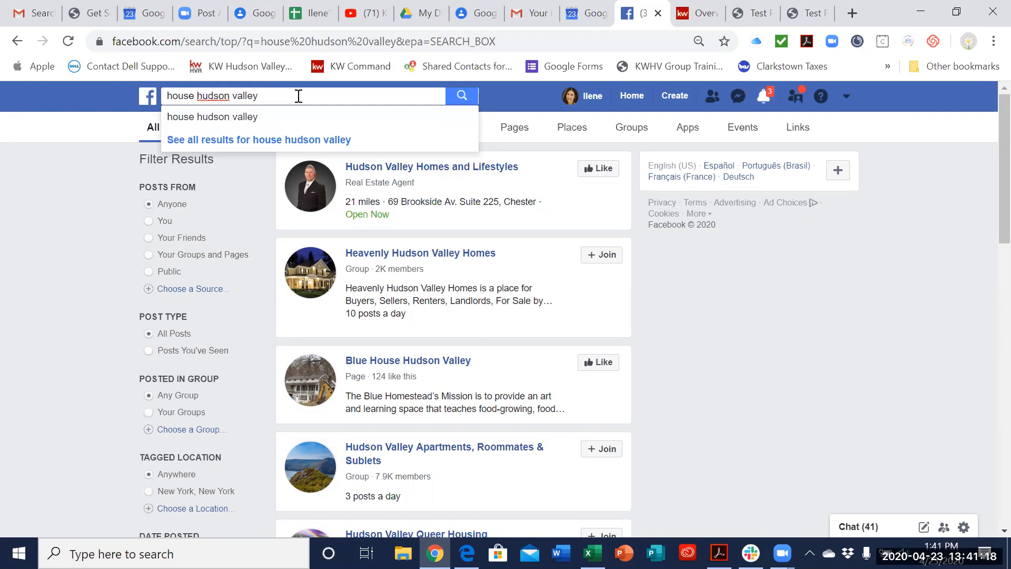
{"action": "key", "text": "Return"}
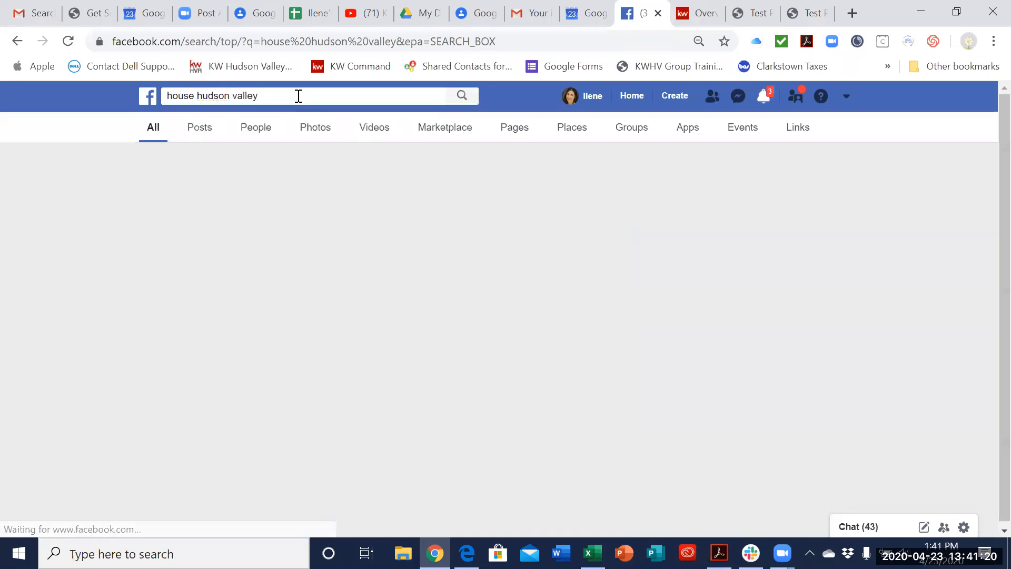
Step: Select the URL of the Rosewood Ct. for FB landing page in the Command list, and return to the Facebook search
{"action": "left_click", "coordinate": [695, 13]}
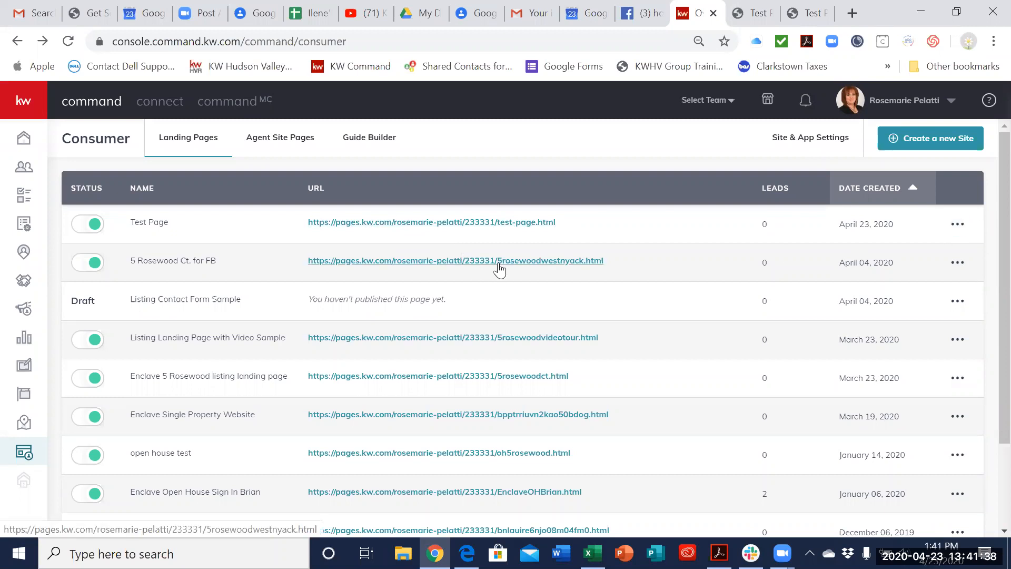
{"action": "left_click_drag", "start_coordinate": [605, 262], "coordinate": [308, 264]}
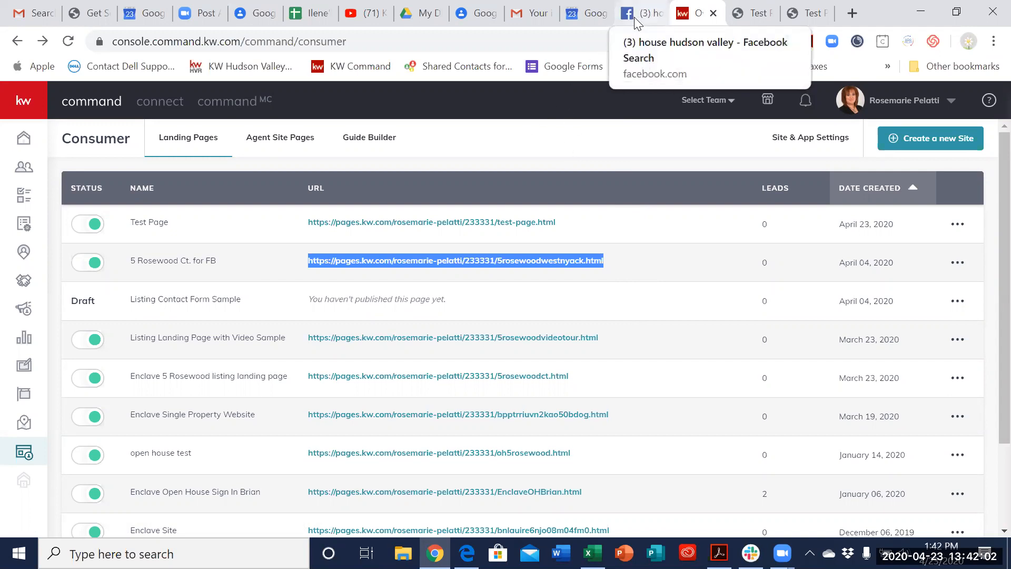
{"action": "left_click", "coordinate": [653, 15]}
Step: Search Facebook for "houses huds" and choose the suggestion Hudson Valley Real Estate powered by The Pelatti Team/KWHudsonValley Realty
{"action": "left_click", "coordinate": [354, 95]}
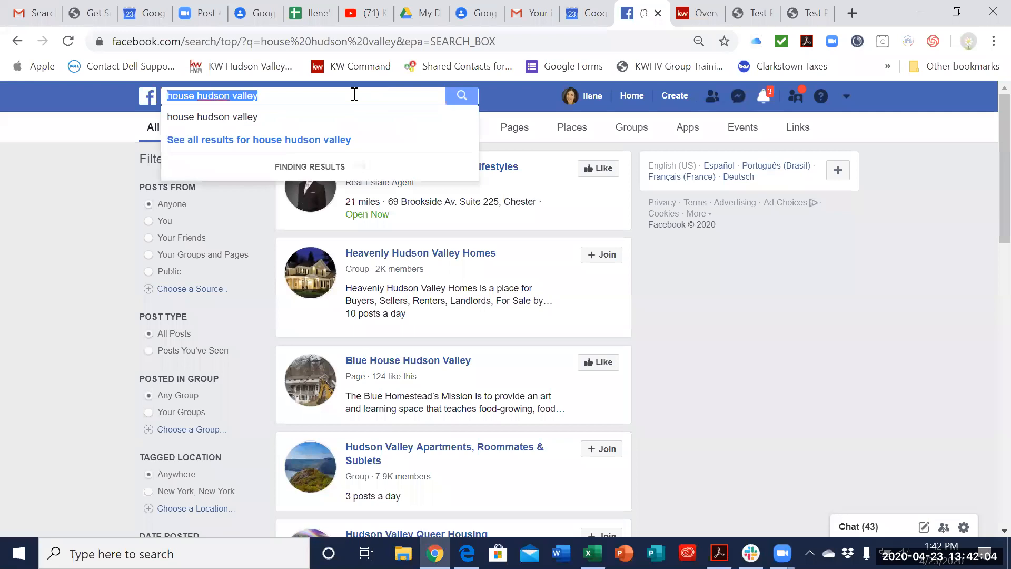
{"action": "type", "text": "houses huds"}
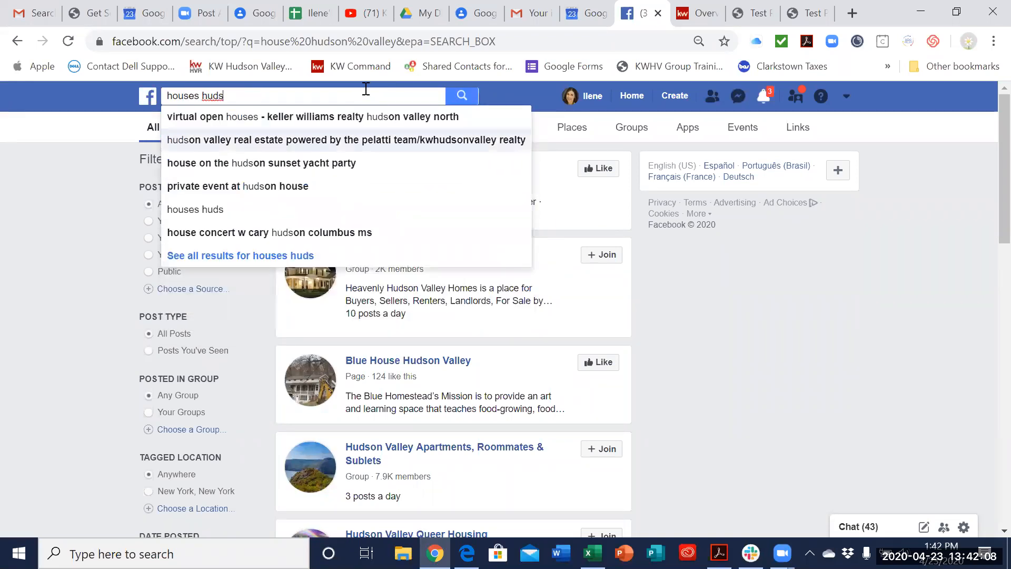
{"action": "left_click", "coordinate": [392, 139]}
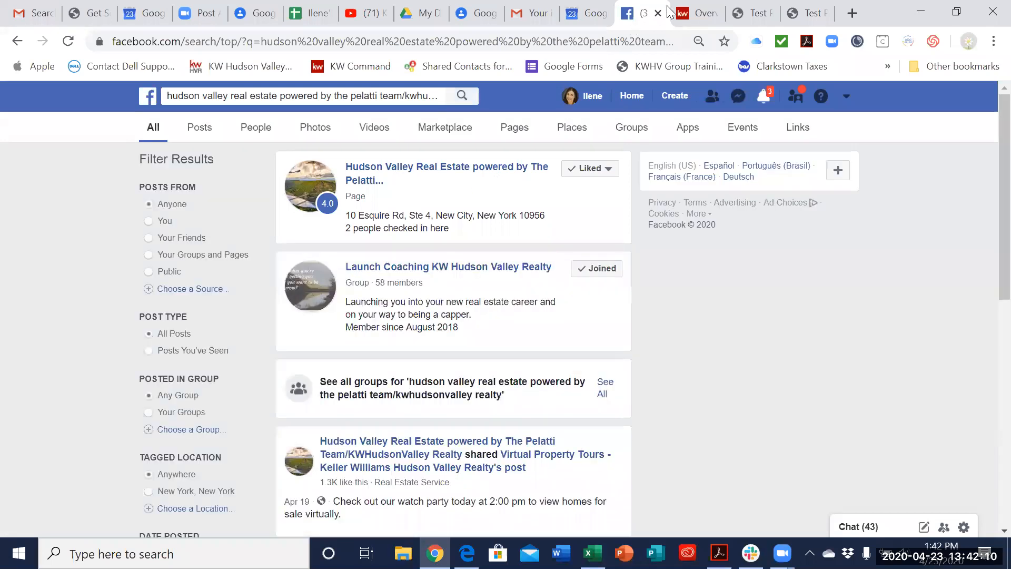
Step: Switch to the Command landing page list and open the Test Page for editing
{"action": "left_click", "coordinate": [694, 13]}
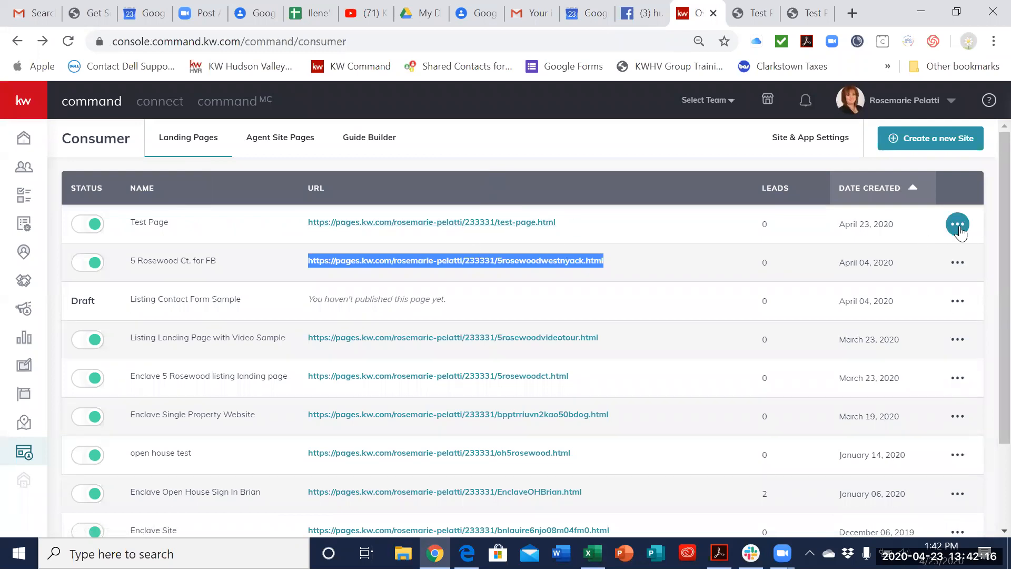
{"action": "left_click", "coordinate": [958, 224]}
{"action": "left_click", "coordinate": [930, 253]}
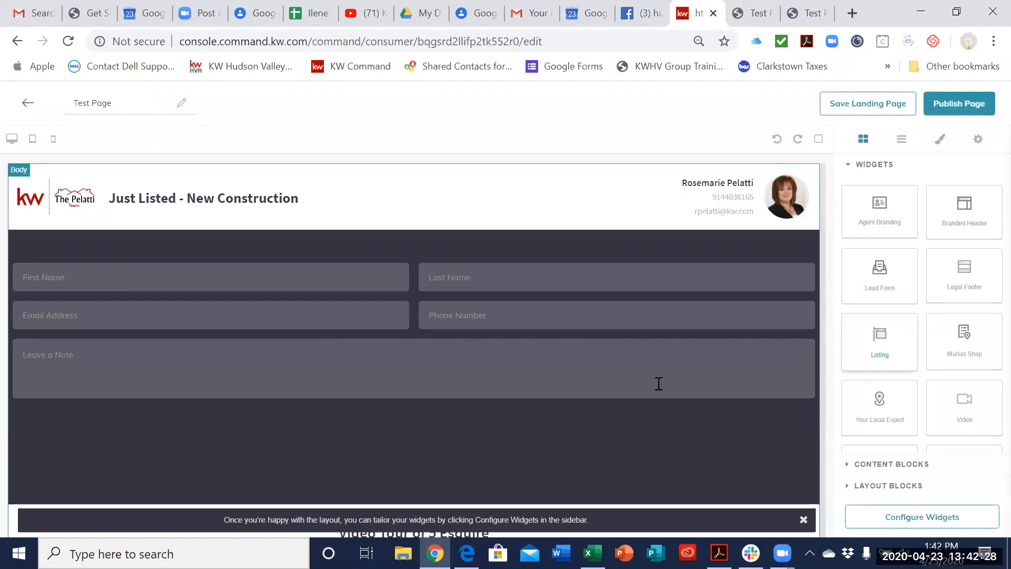
{"action": "scroll", "coordinate": [748, 314], "scroll_direction": "down", "scroll_amount": 2}
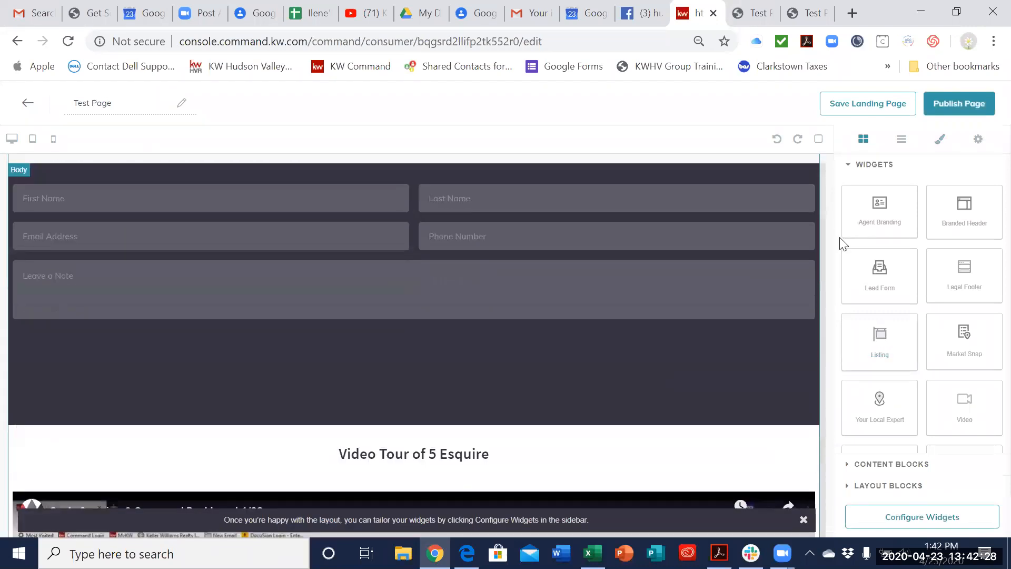
Step: Change the Listing widget's property by searching for the Sloatsburg, NY property address and selecting the matching Keller Williams listing in Ramapo
{"action": "left_click", "coordinate": [936, 516]}
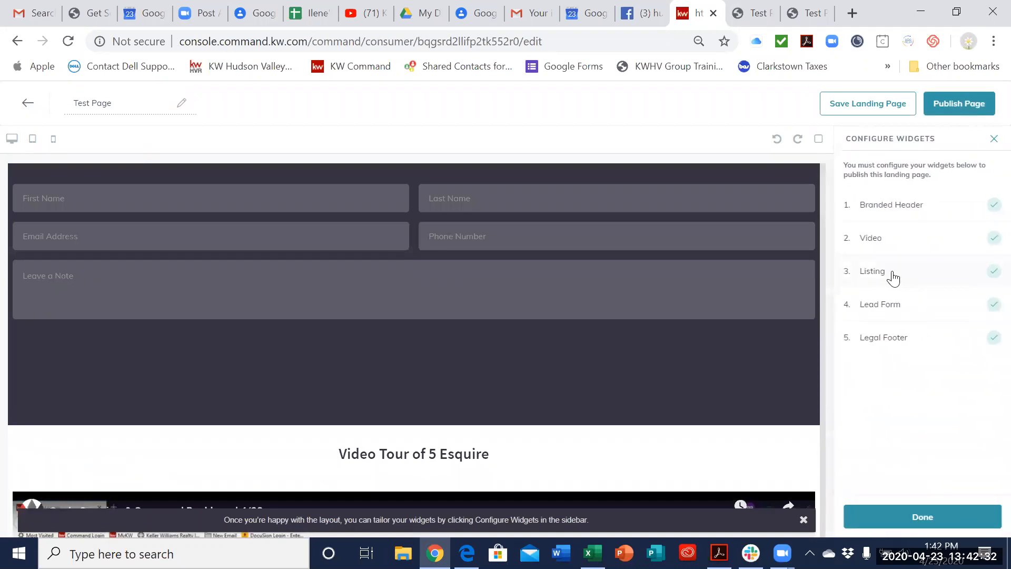
{"action": "left_click", "coordinate": [894, 272]}
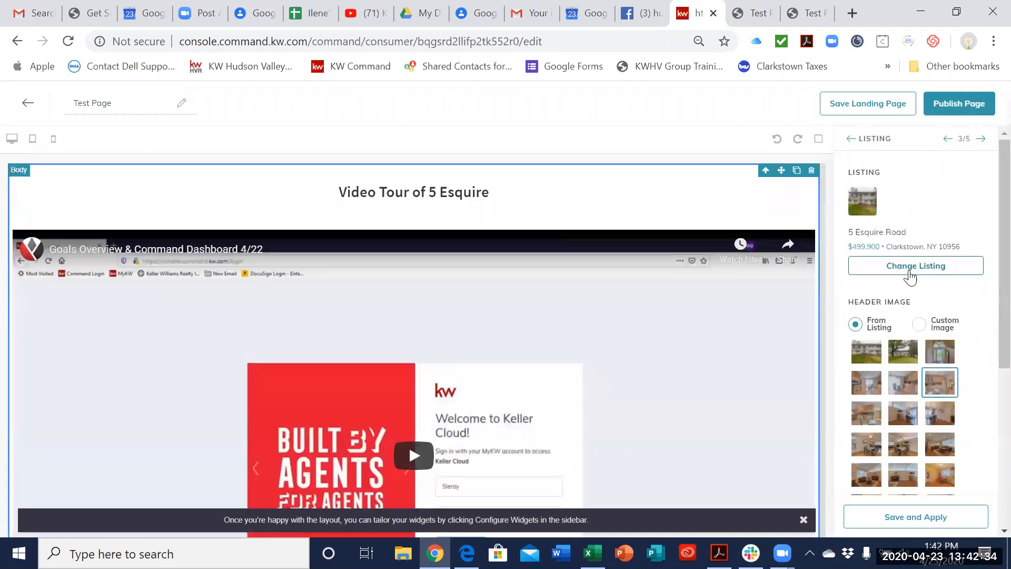
{"action": "left_click", "coordinate": [917, 268]}
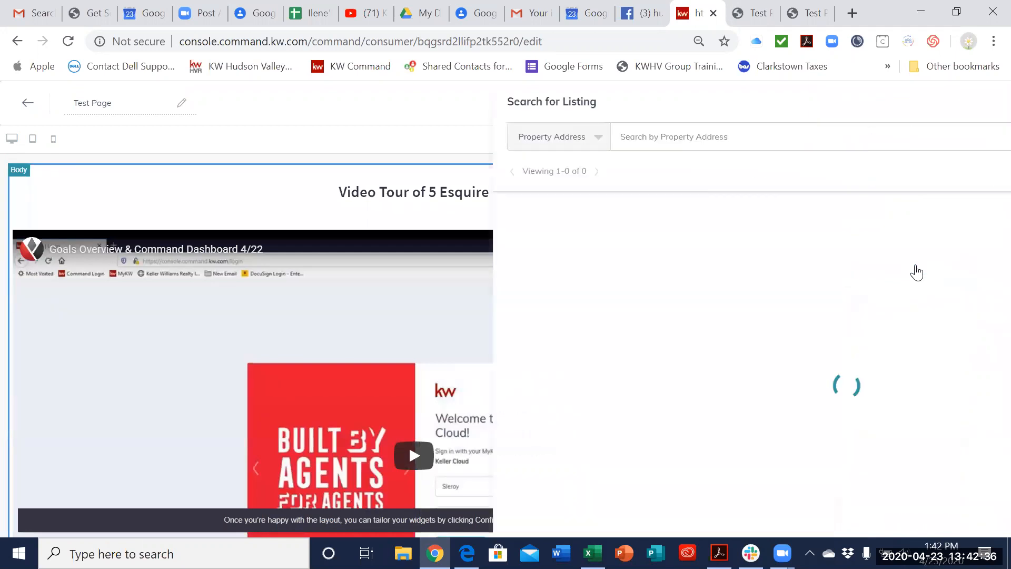
{"action": "left_click", "coordinate": [504, 144]}
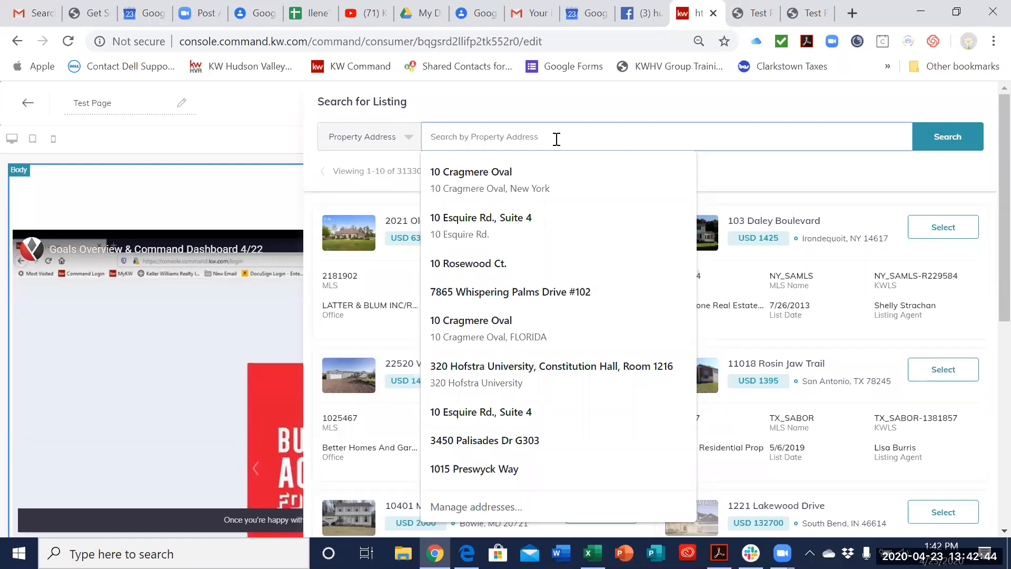
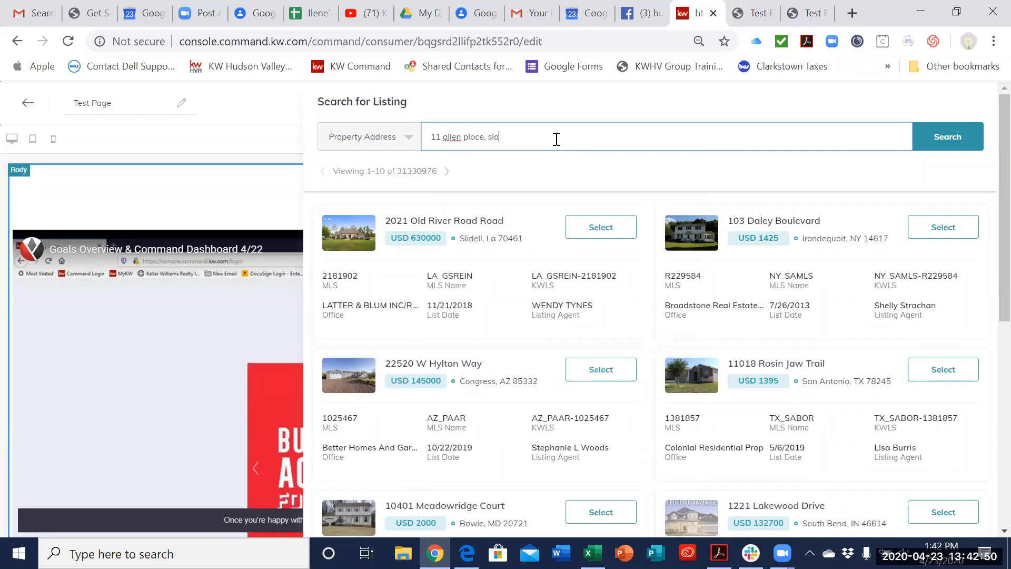
{"action": "key", "text": "Return"}
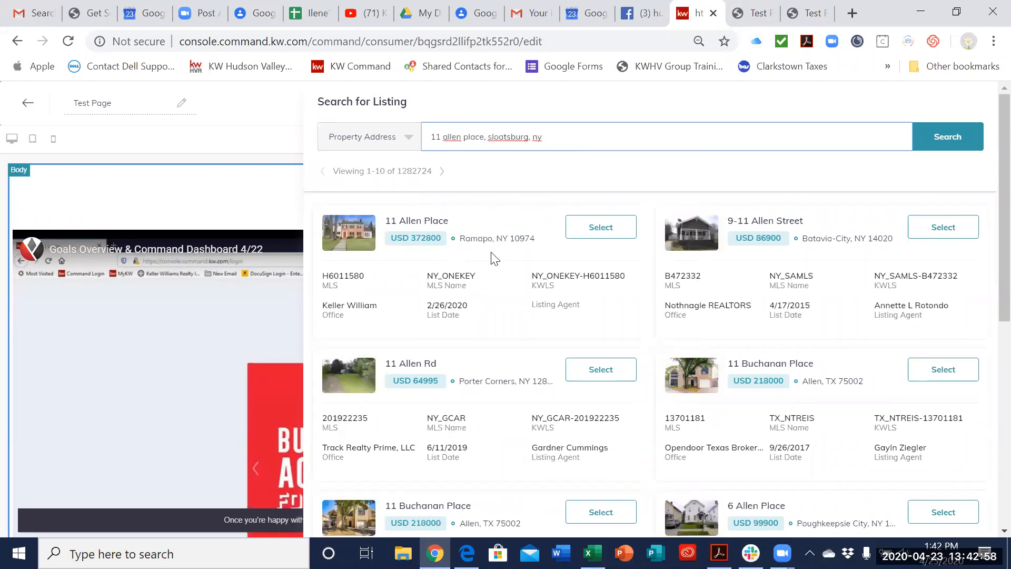
{"action": "left_click", "coordinate": [604, 227]}
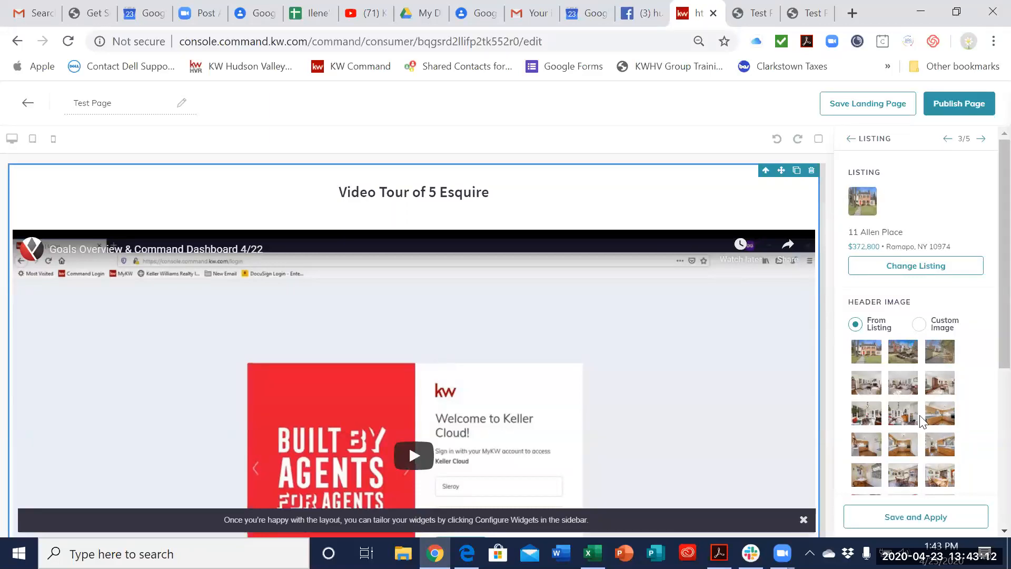
Step: Apply the listing's third photo, showing the driveway, as the widget's header image and publish the updated Test Page
{"action": "left_click", "coordinate": [948, 360]}
{"action": "left_click", "coordinate": [930, 519]}
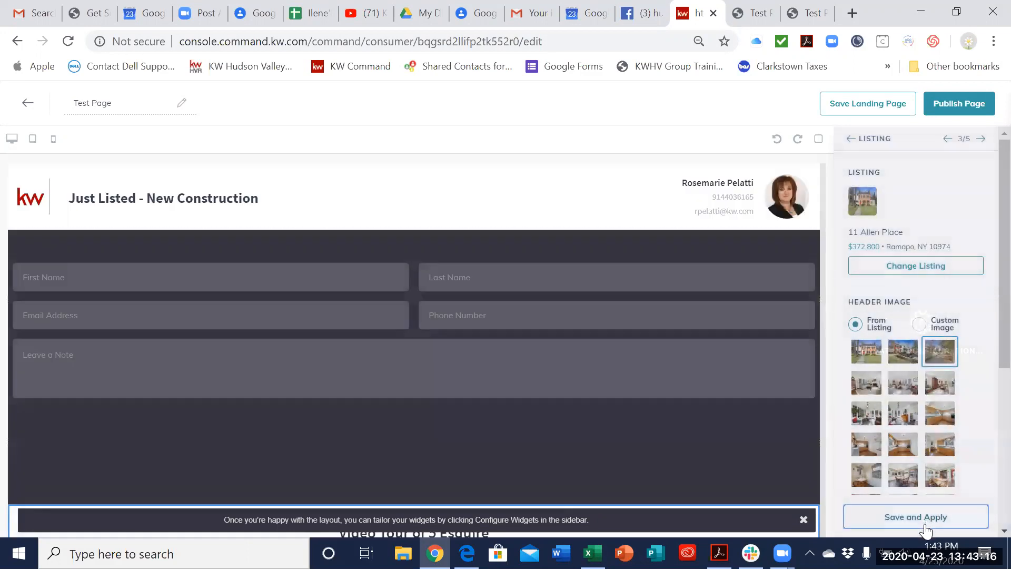
{"action": "left_click", "coordinate": [952, 110]}
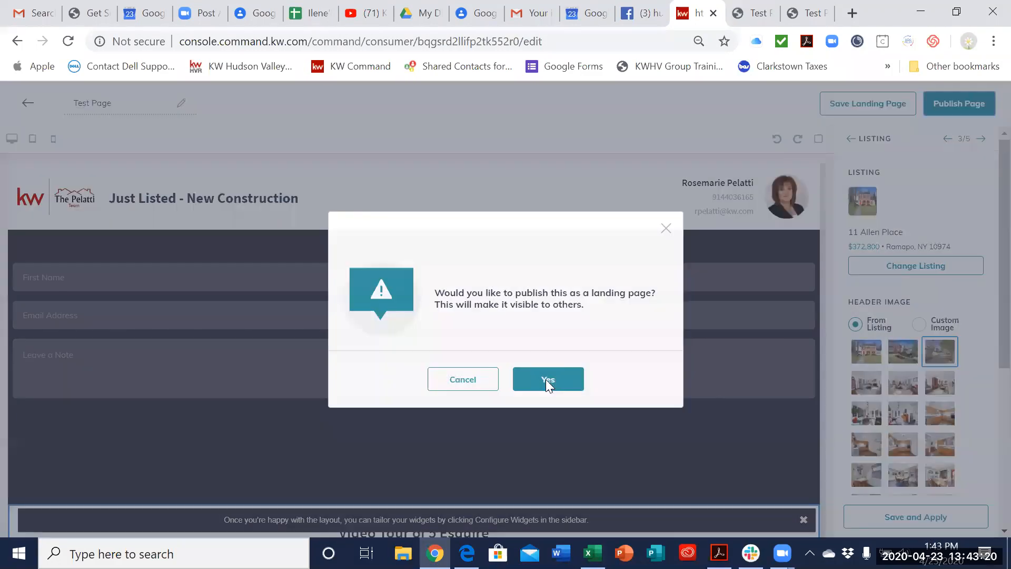
{"action": "left_click", "coordinate": [537, 382]}
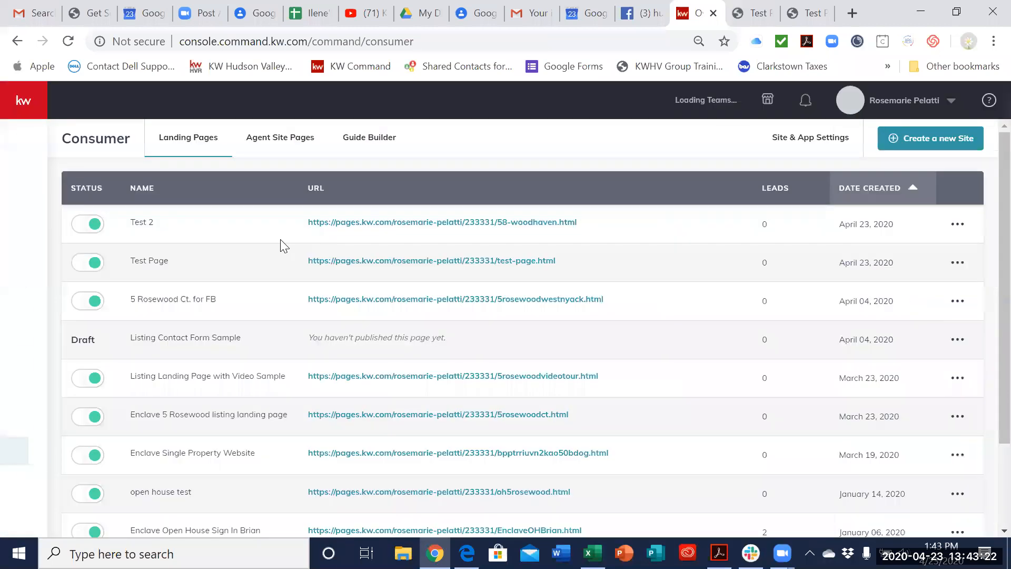
Step: Open the live Test Page and review its lead form, video, new listing photo, property description and photo gallery
{"action": "left_click", "coordinate": [348, 262]}
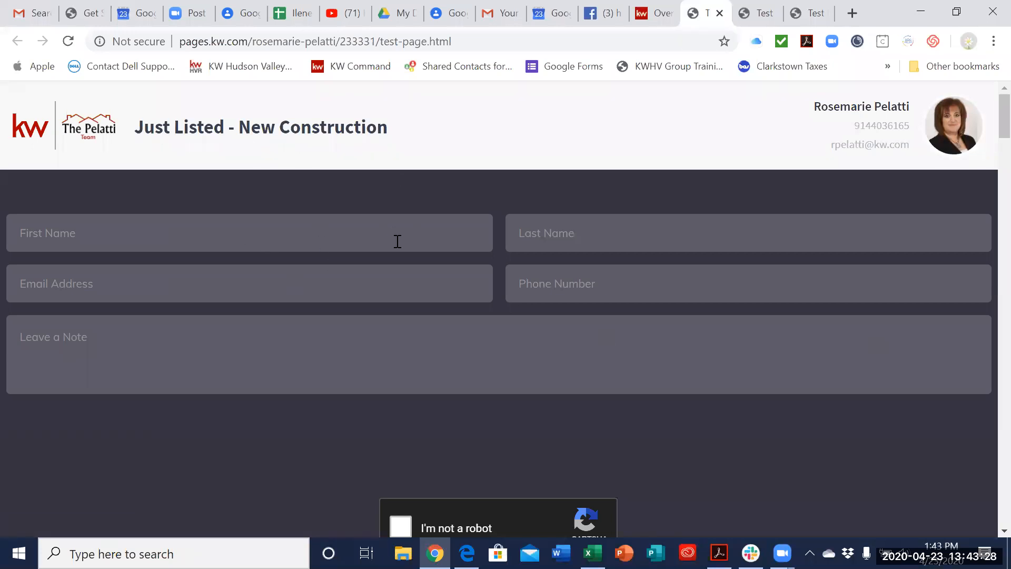
{"action": "scroll", "coordinate": [509, 302], "scroll_direction": "down", "scroll_amount": 5}
{"action": "scroll", "coordinate": [510, 303], "scroll_direction": "down", "scroll_amount": 11}
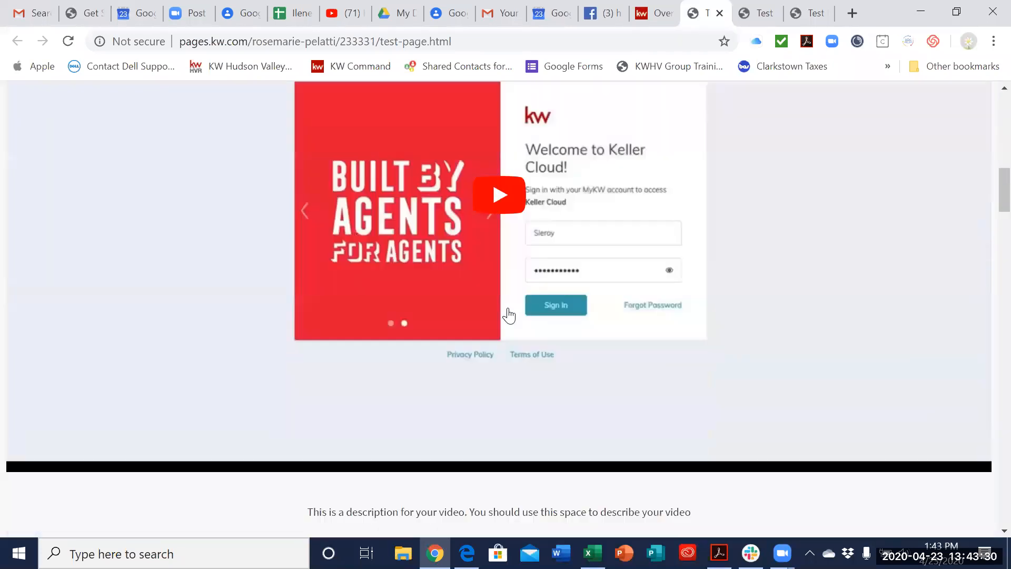
{"action": "scroll", "coordinate": [508, 315], "scroll_direction": "down", "scroll_amount": 12}
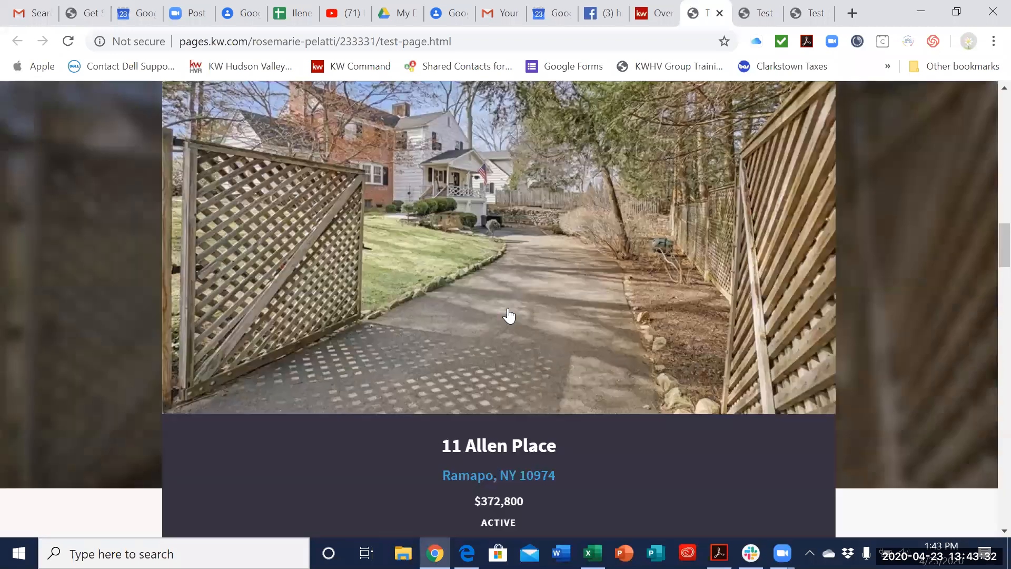
{"action": "scroll", "coordinate": [509, 315], "scroll_direction": "up", "scroll_amount": 3}
{"action": "scroll", "coordinate": [508, 315], "scroll_direction": "down", "scroll_amount": 15}
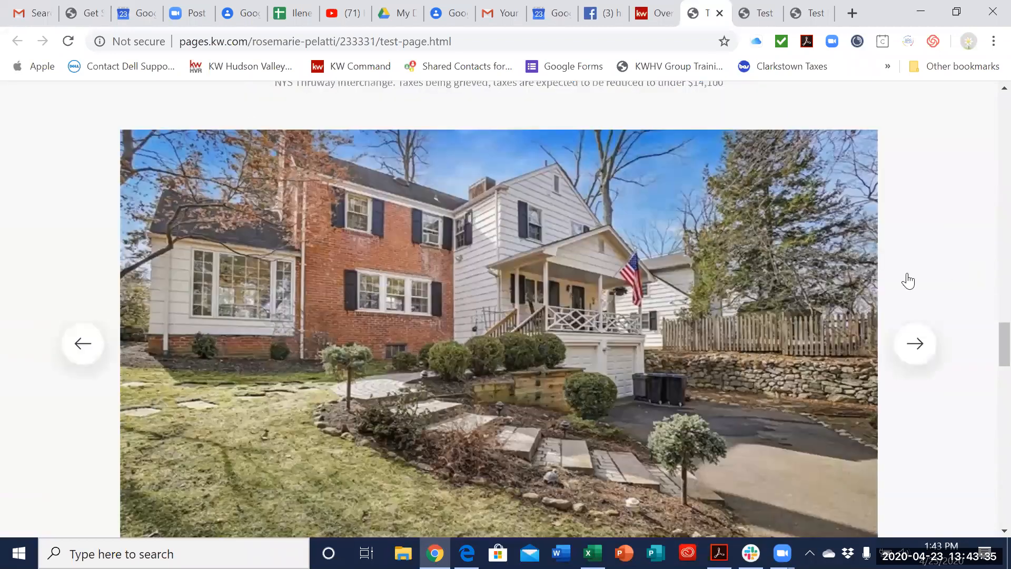
{"action": "scroll", "coordinate": [908, 280], "scroll_direction": "down", "scroll_amount": 2}
{"action": "left_click", "coordinate": [909, 271]}
{"action": "left_click", "coordinate": [910, 272]}
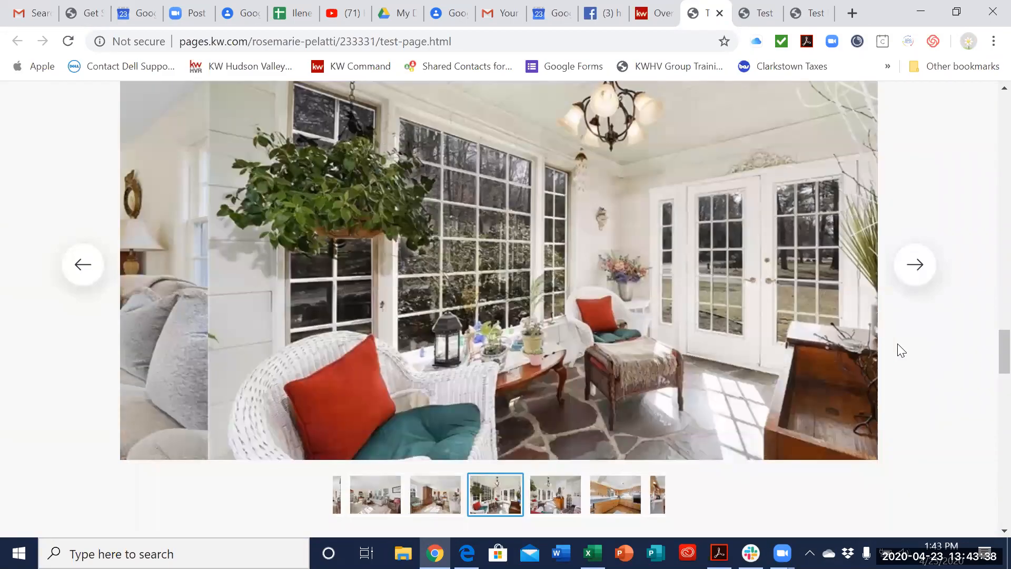
{"action": "scroll", "coordinate": [357, 225], "scroll_direction": "up", "scroll_amount": 20}
{"action": "scroll", "coordinate": [594, 303], "scroll_direction": "down", "scroll_amount": 10}
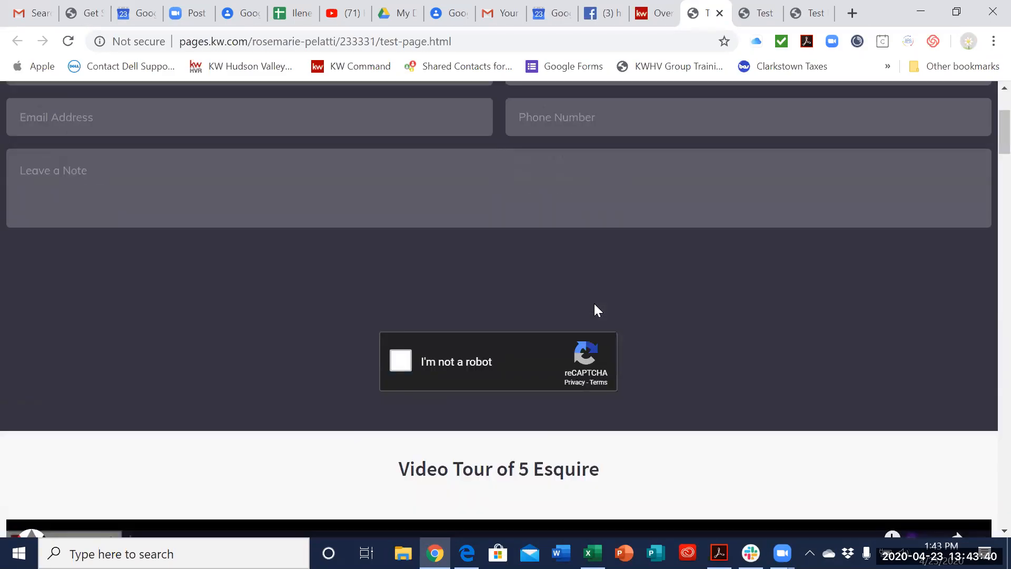
{"action": "scroll", "coordinate": [580, 175], "scroll_direction": "down", "scroll_amount": 10}
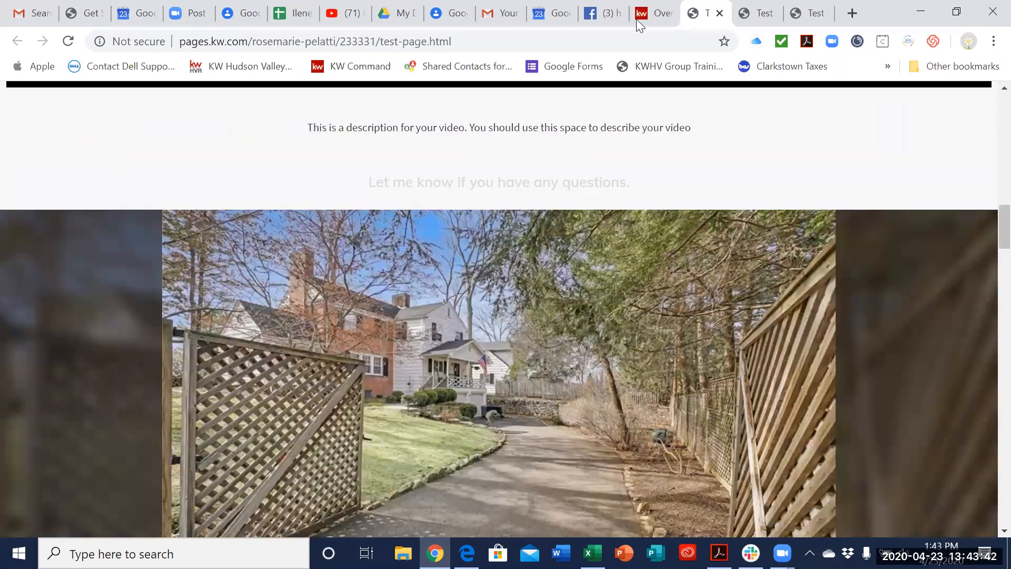
Step: Return to Facebook and open the Hudson Valley Real Estate powered by The Pelatti Team business page
{"action": "left_click", "coordinate": [653, 13]}
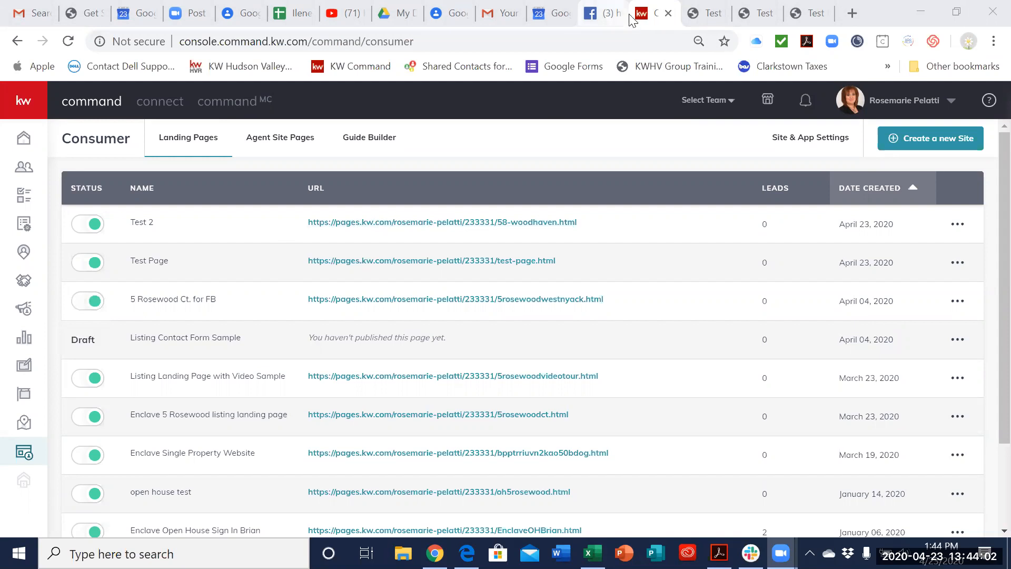
{"action": "left_click", "coordinate": [600, 12]}
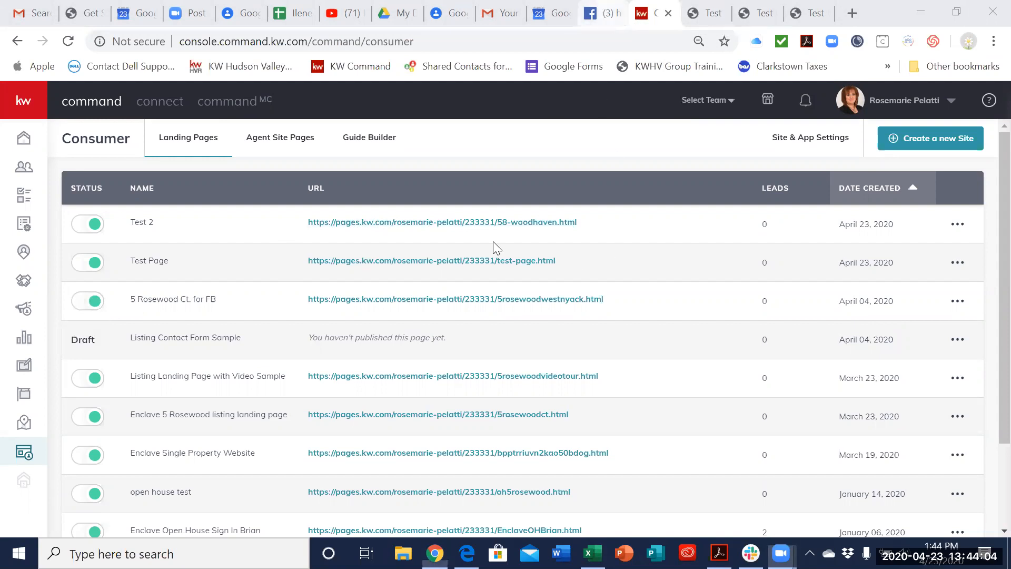
{"action": "left_click", "coordinate": [415, 179]}
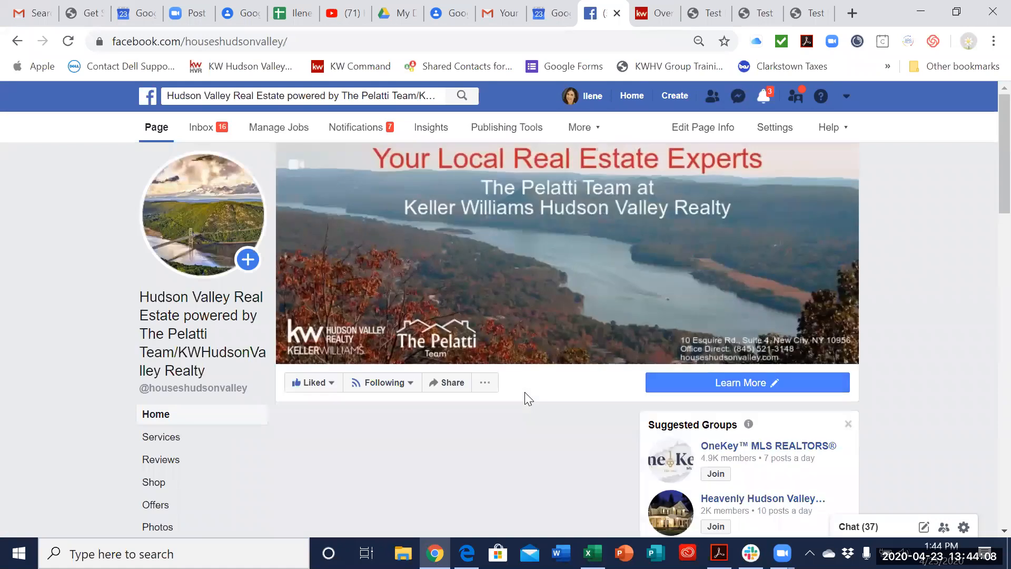
{"action": "scroll", "coordinate": [400, 380], "scroll_direction": "down", "scroll_amount": 10}
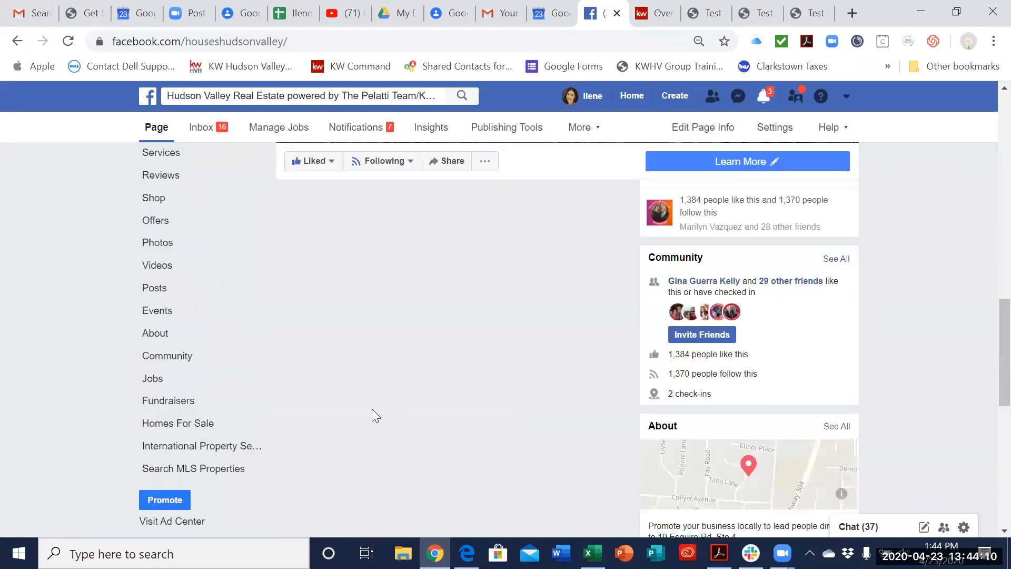
Step: Browse the business page's posts down to The Enclave Virtual Open House post with its West Nyack landing page link
{"action": "scroll", "coordinate": [401, 372], "scroll_direction": "down", "scroll_amount": 3}
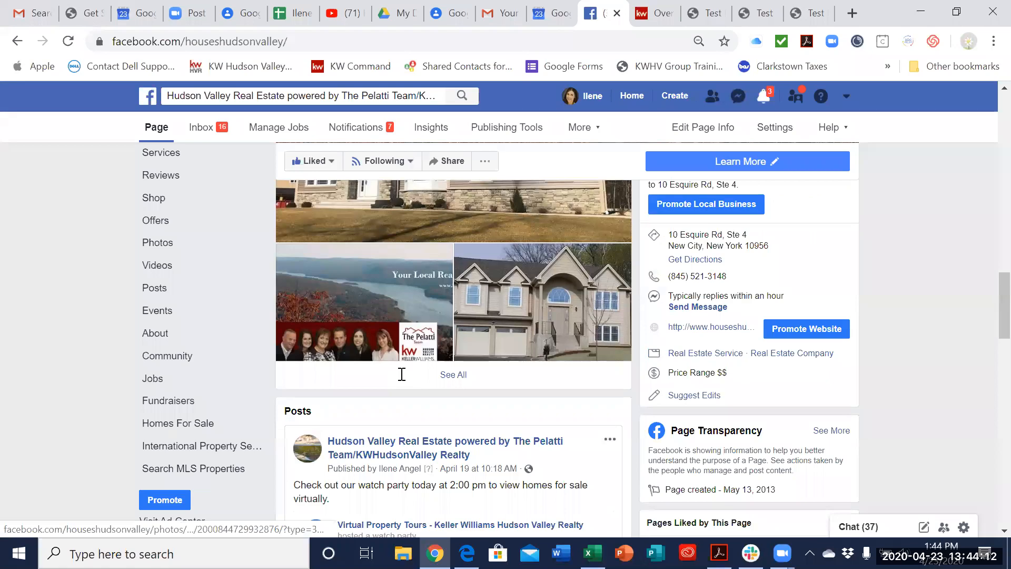
{"action": "scroll", "coordinate": [401, 373], "scroll_direction": "up", "scroll_amount": 3}
{"action": "scroll", "coordinate": [400, 373], "scroll_direction": "down", "scroll_amount": 6}
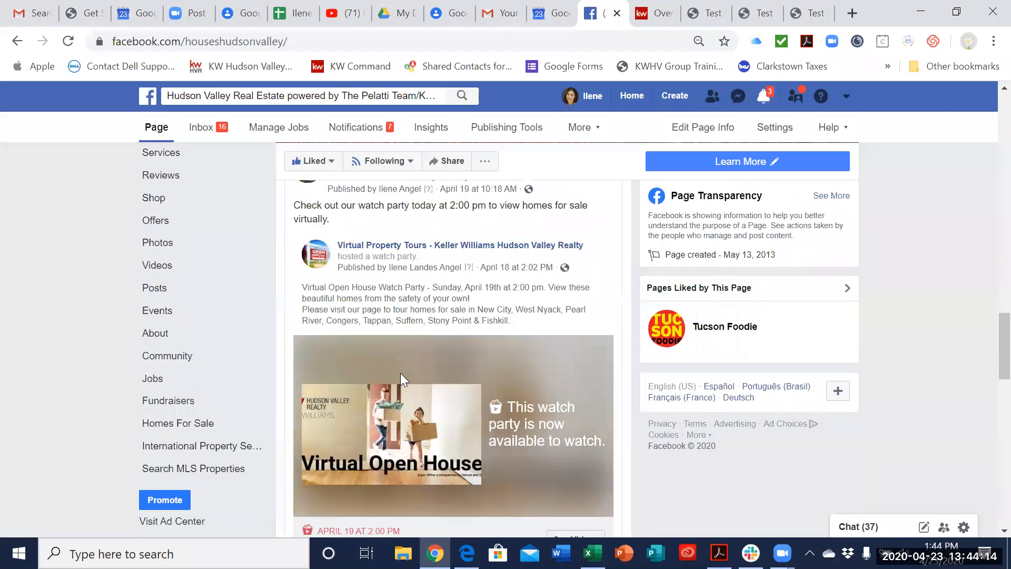
{"action": "scroll", "coordinate": [400, 373], "scroll_direction": "down", "scroll_amount": 5}
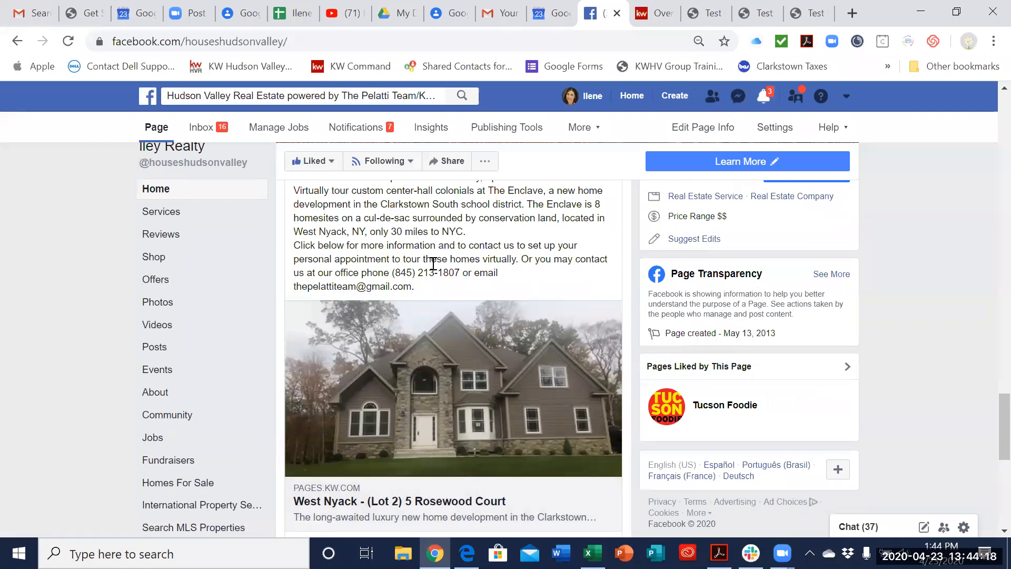
{"action": "scroll", "coordinate": [437, 264], "scroll_direction": "up", "scroll_amount": 2}
{"action": "scroll", "coordinate": [411, 273], "scroll_direction": "down", "scroll_amount": 2}
{"action": "scroll", "coordinate": [533, 257], "scroll_direction": "up", "scroll_amount": 1}
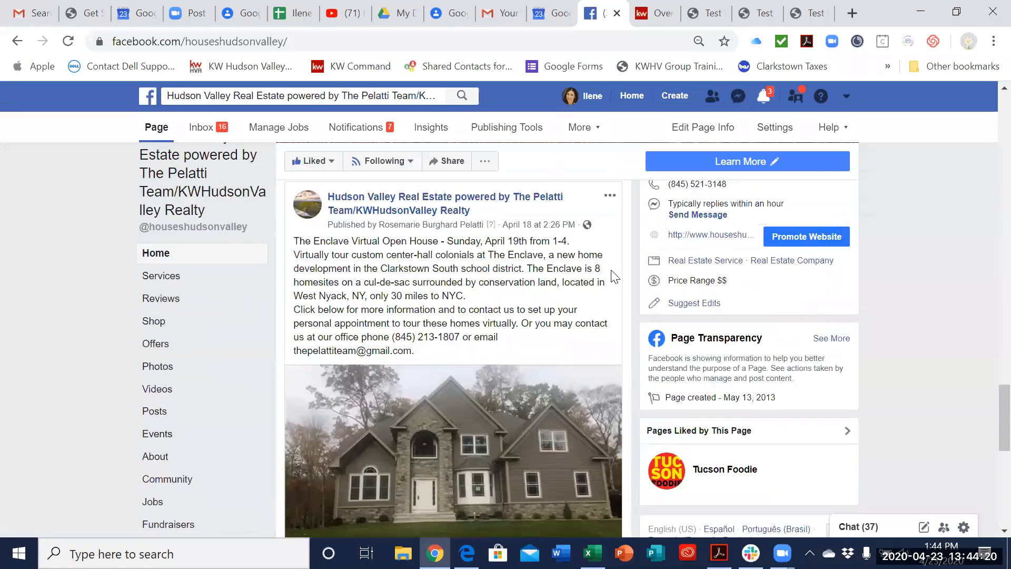
{"action": "scroll", "coordinate": [587, 435], "scroll_direction": "down", "scroll_amount": 3}
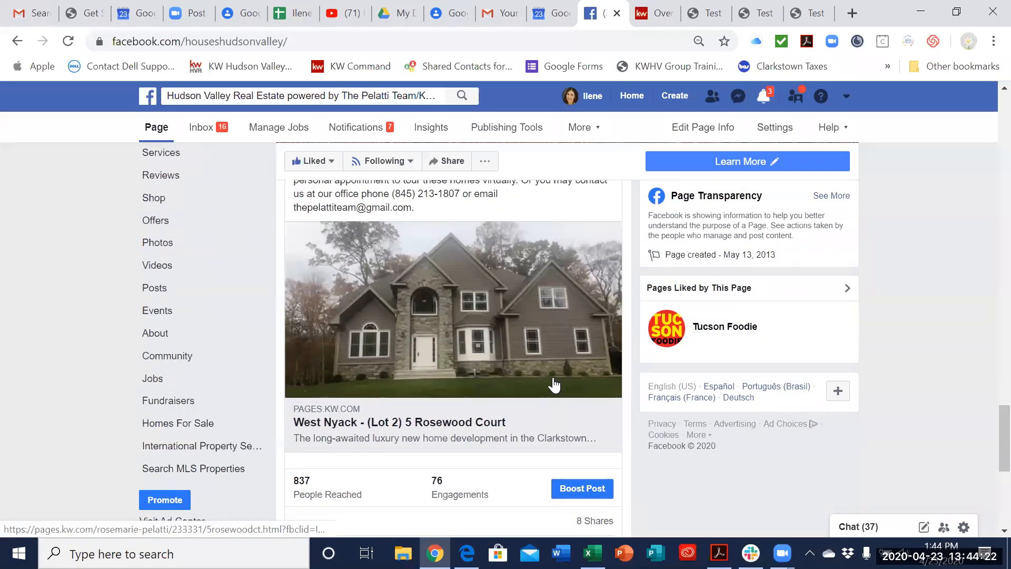
{"action": "left_click", "coordinate": [519, 418]}
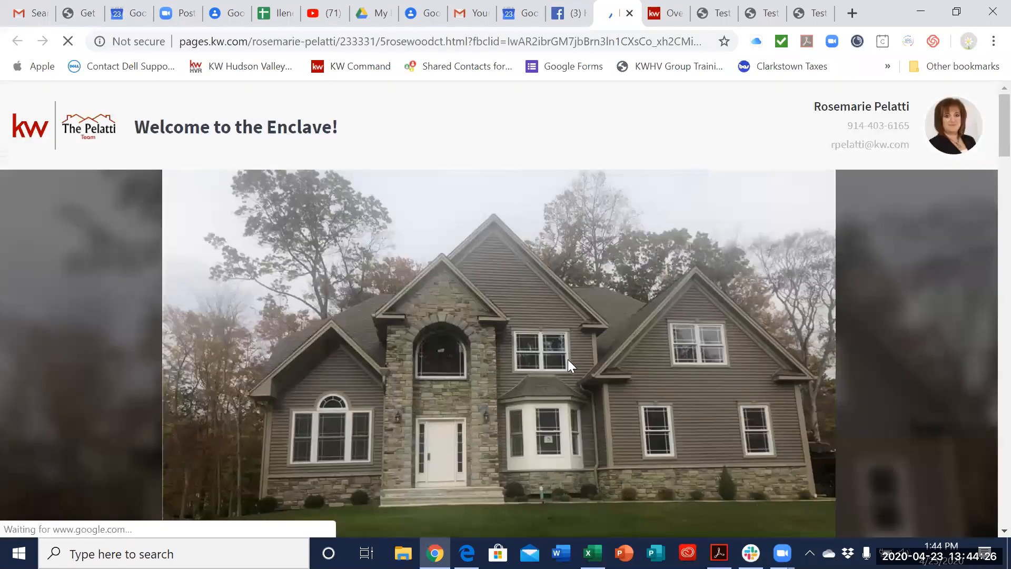
{"action": "scroll", "coordinate": [528, 345], "scroll_direction": "down", "scroll_amount": 15}
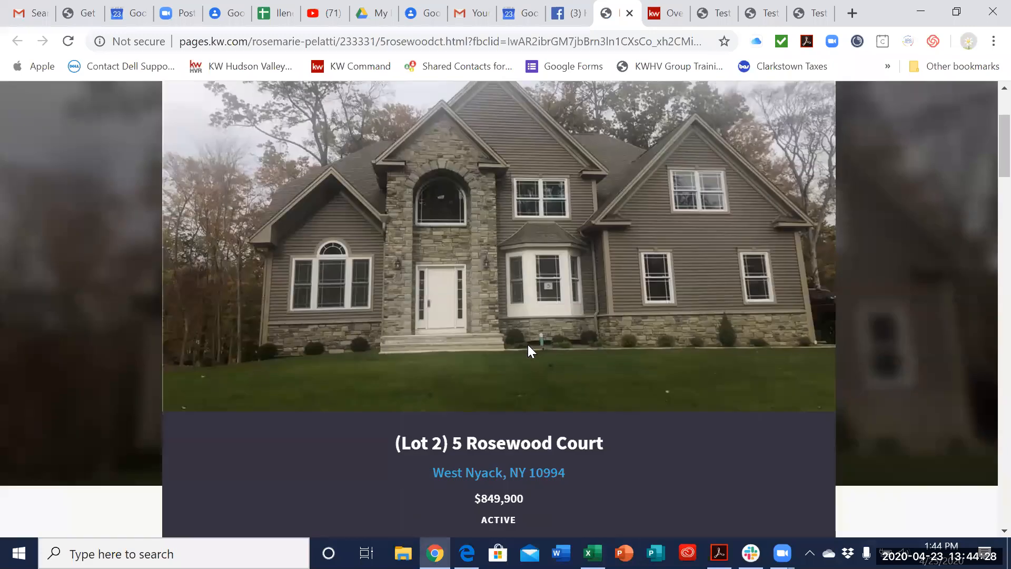
{"action": "scroll", "coordinate": [528, 345], "scroll_direction": "down", "scroll_amount": 20}
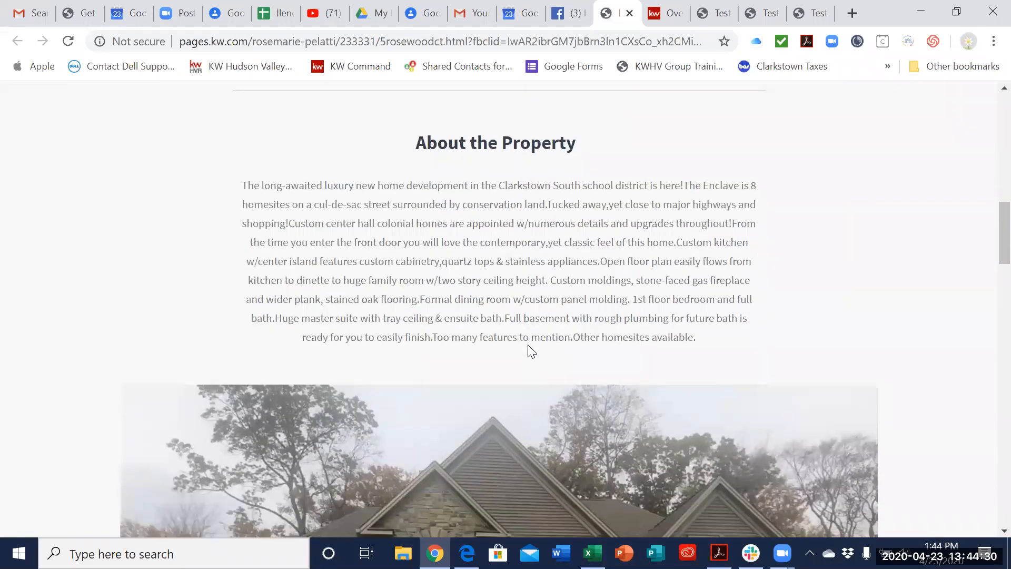
{"action": "scroll", "coordinate": [529, 346], "scroll_direction": "up", "scroll_amount": 3}
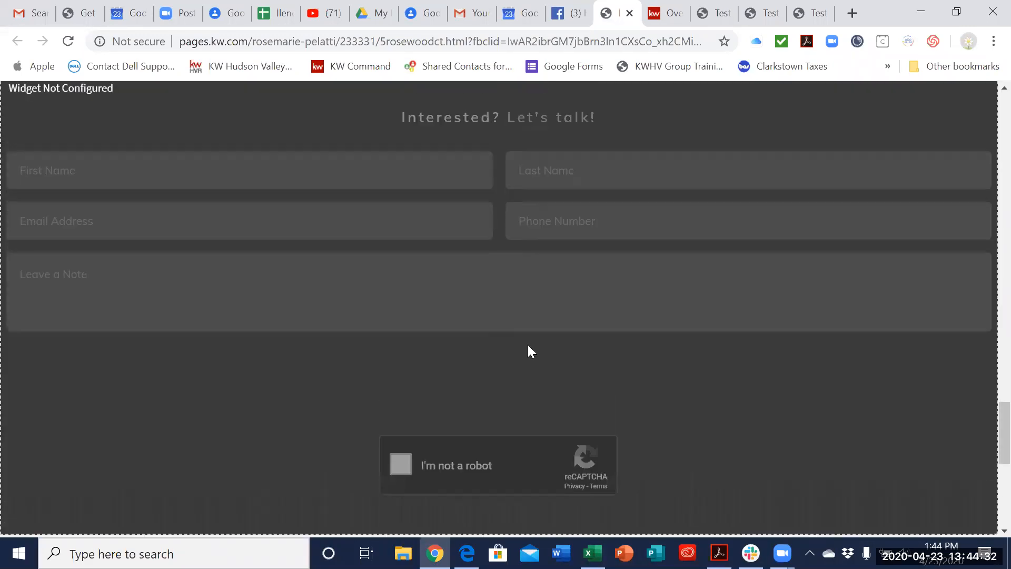
{"action": "scroll", "coordinate": [464, 288], "scroll_direction": "up", "scroll_amount": 20}
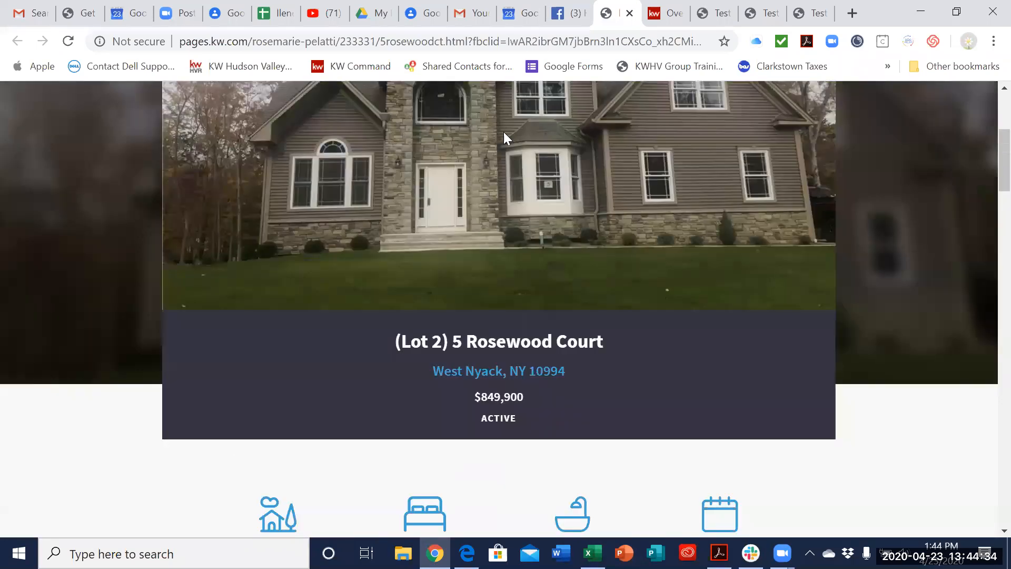
Step: Return to the Facebook business page and review the Enclave open house post's text and link preview
{"action": "key", "text": "ctrl+shift+Tab"}
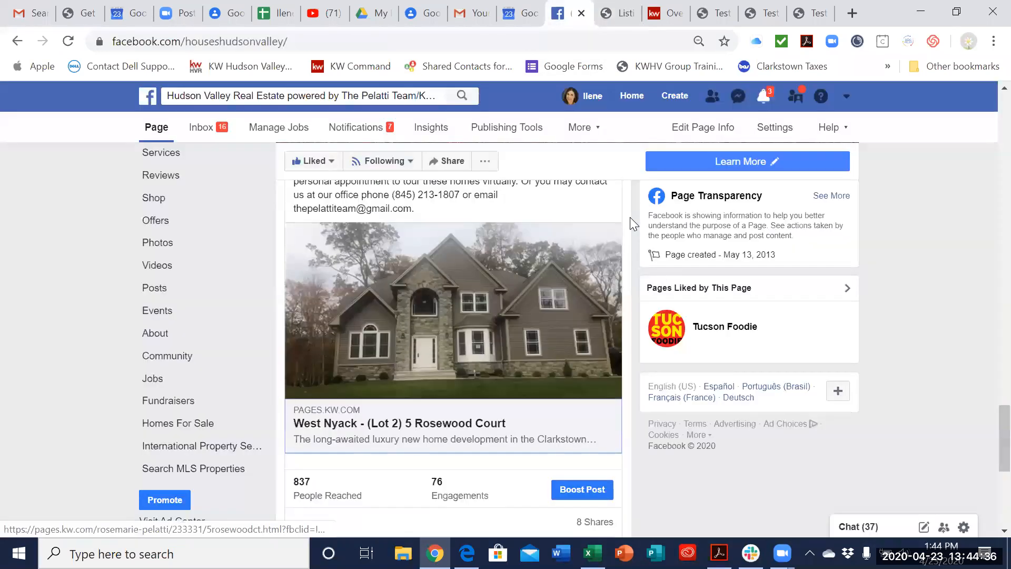
{"action": "scroll", "coordinate": [630, 217], "scroll_direction": "up", "scroll_amount": 3}
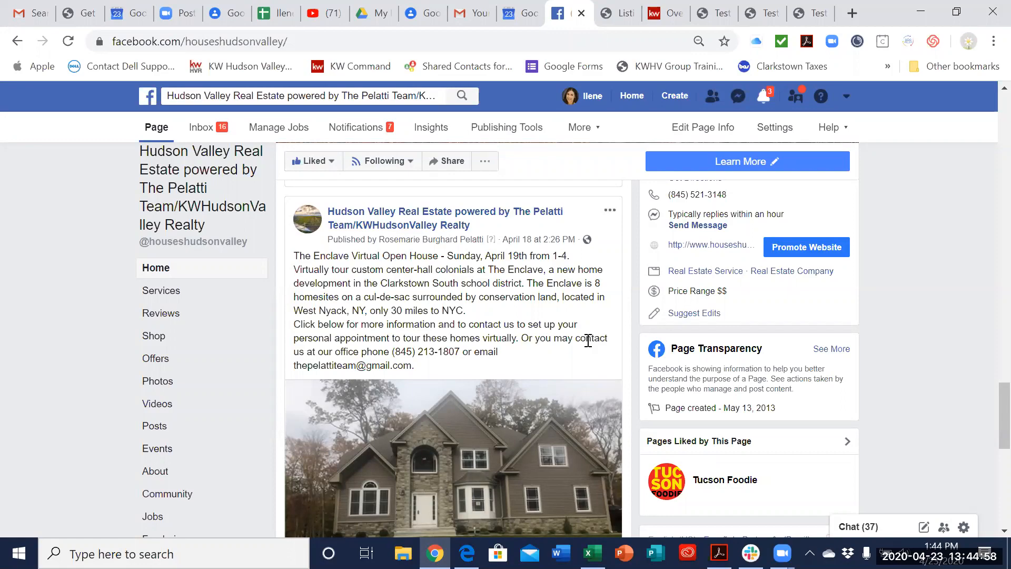
{"action": "scroll", "coordinate": [578, 361], "scroll_direction": "down", "scroll_amount": 1}
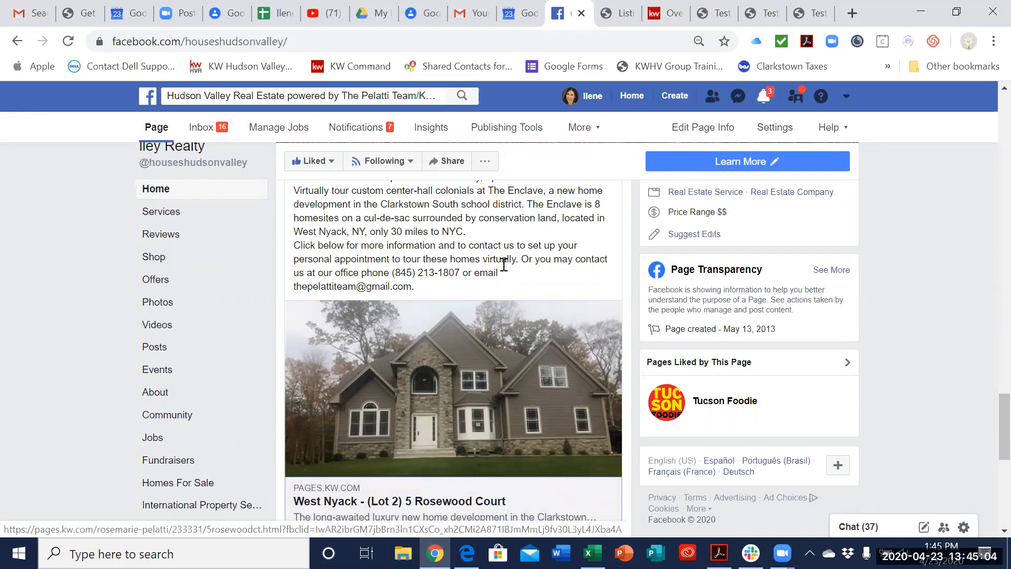
{"action": "scroll", "coordinate": [504, 264], "scroll_direction": "up", "scroll_amount": 3}
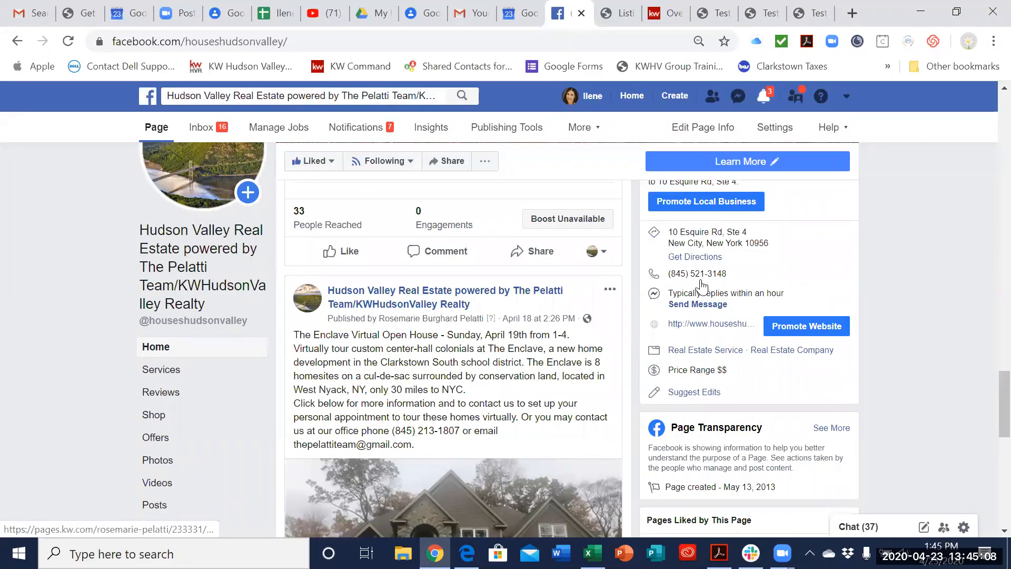
Step: Switch to KW Command and view the Paid Ads campaigns, comparing them briefly with the Facebook business page
{"action": "left_click", "coordinate": [662, 13]}
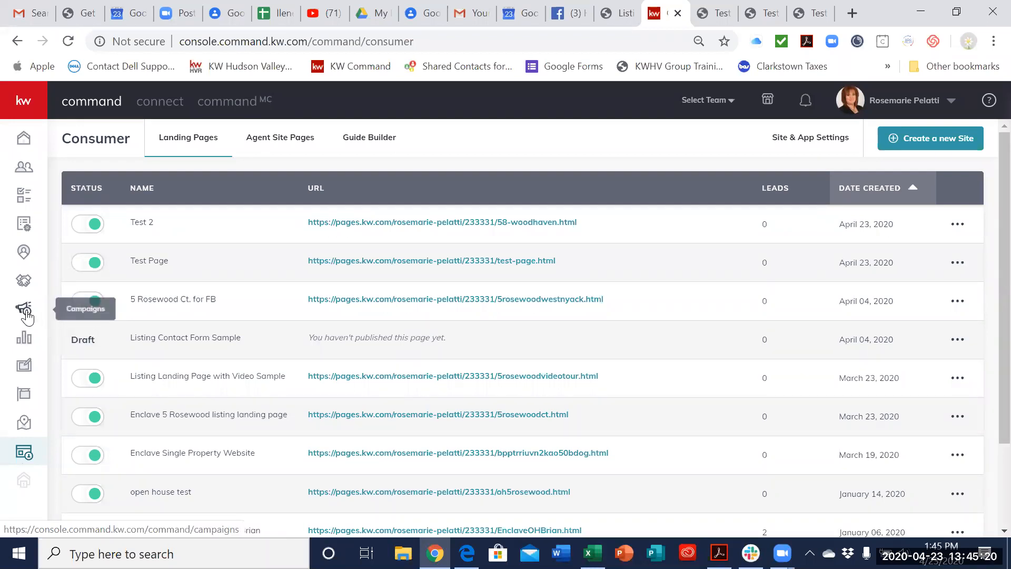
{"action": "left_click", "coordinate": [23, 310]}
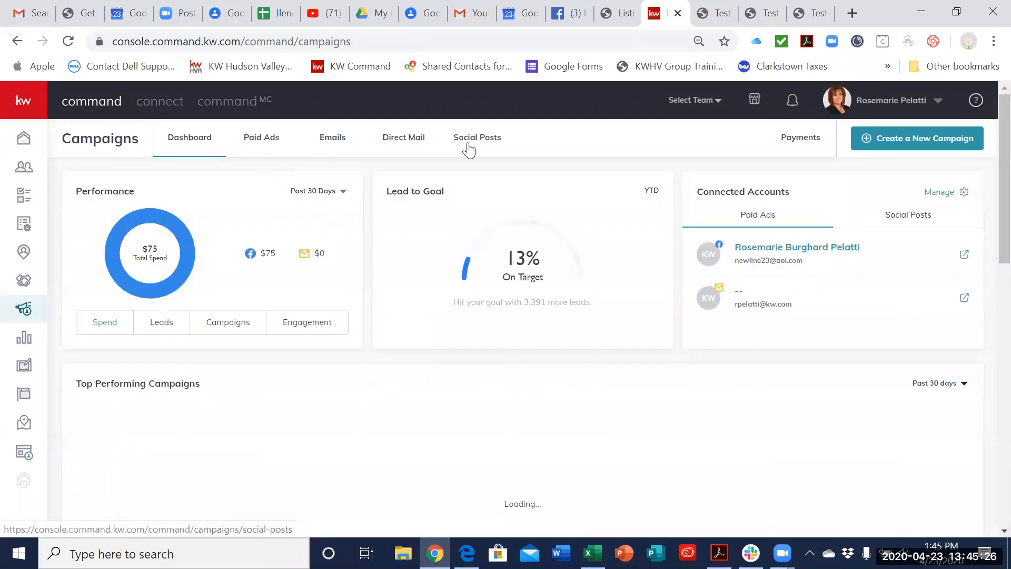
{"action": "left_click", "coordinate": [272, 151]}
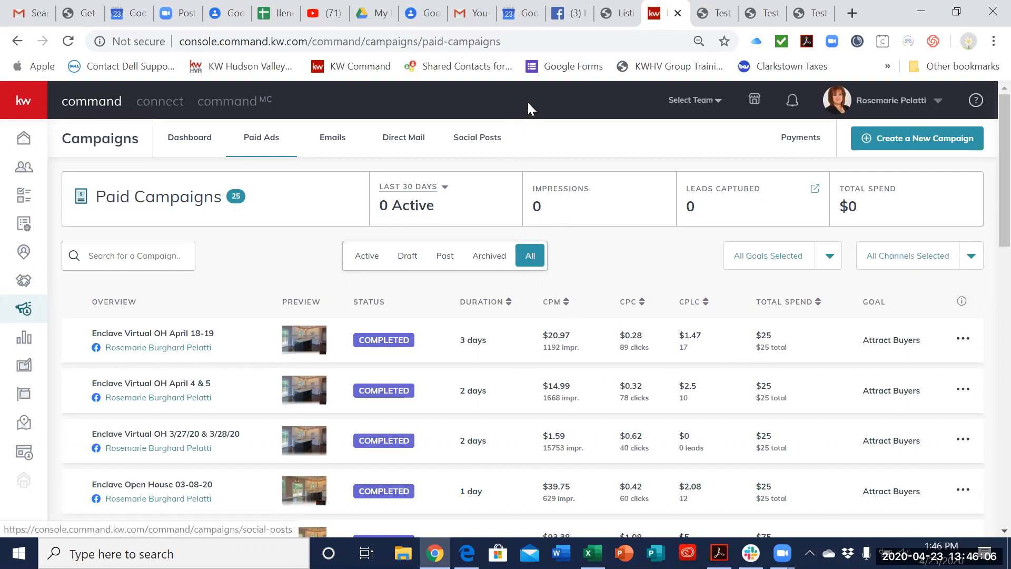
{"action": "left_click", "coordinate": [569, 14]}
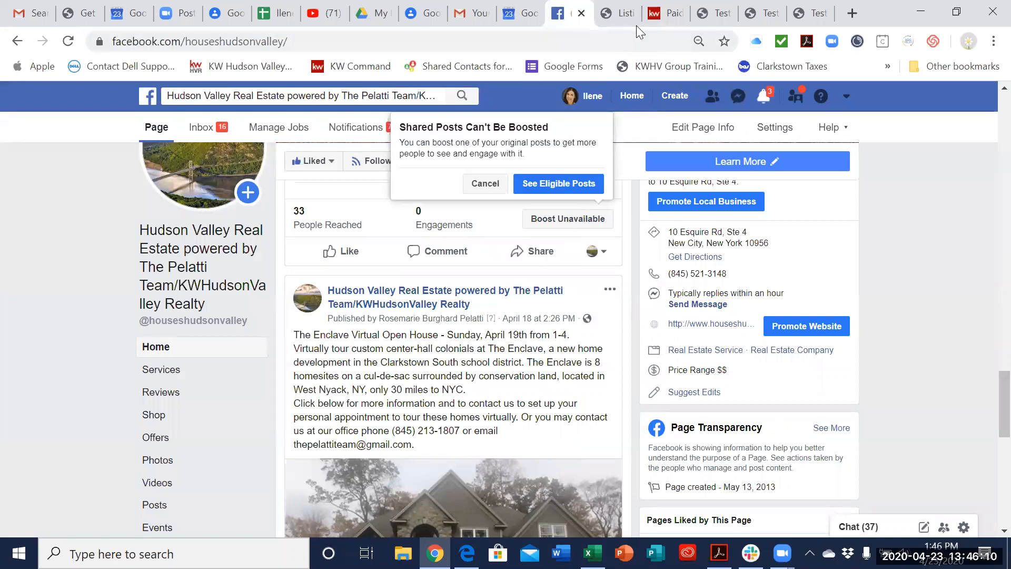
{"action": "left_click", "coordinate": [654, 14]}
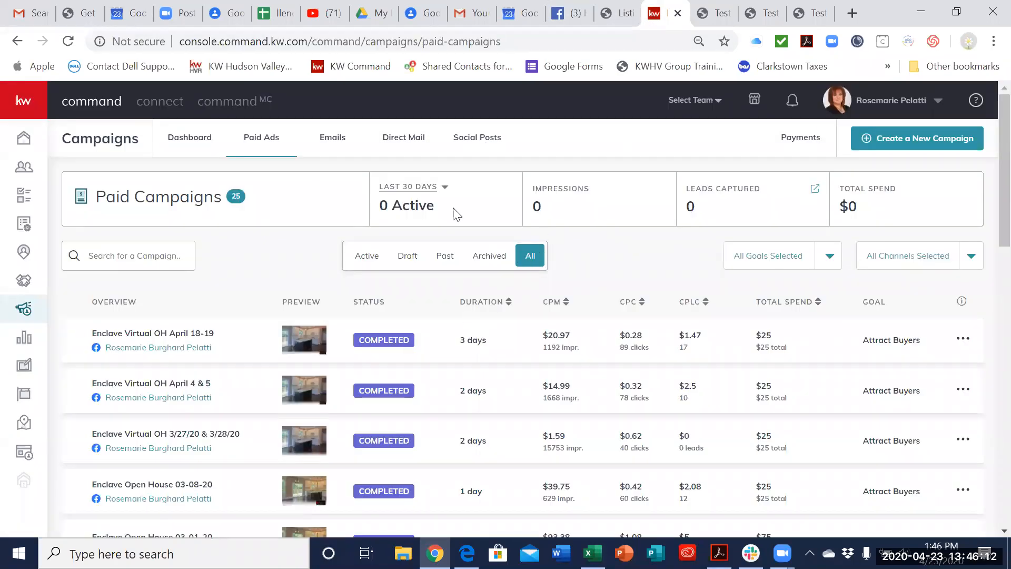
Step: Create a social post campaign for Friday, April 24 with the text "Check out our new home."
{"action": "left_click", "coordinate": [476, 142]}
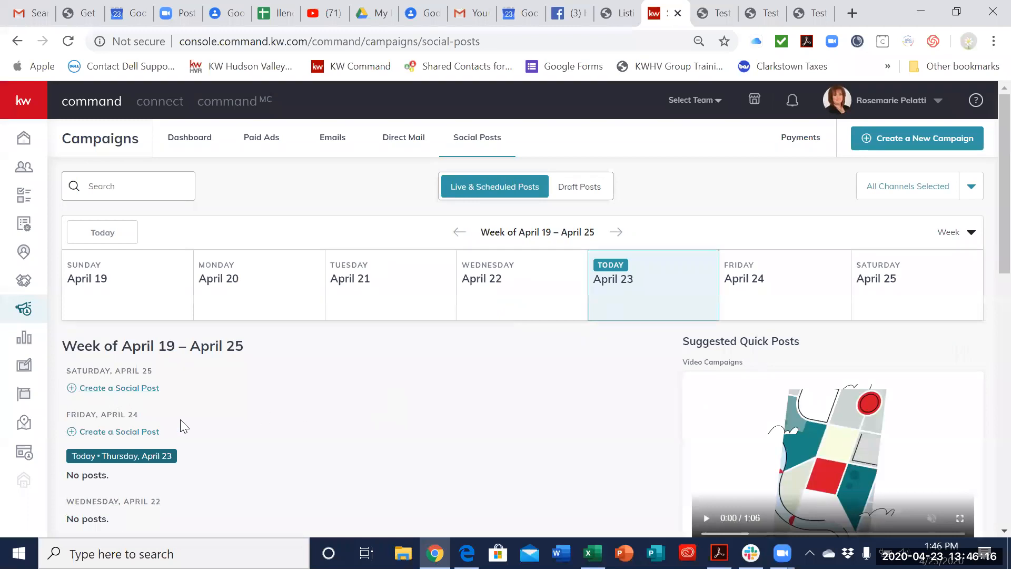
{"action": "scroll", "coordinate": [287, 422], "scroll_direction": "down", "scroll_amount": 1}
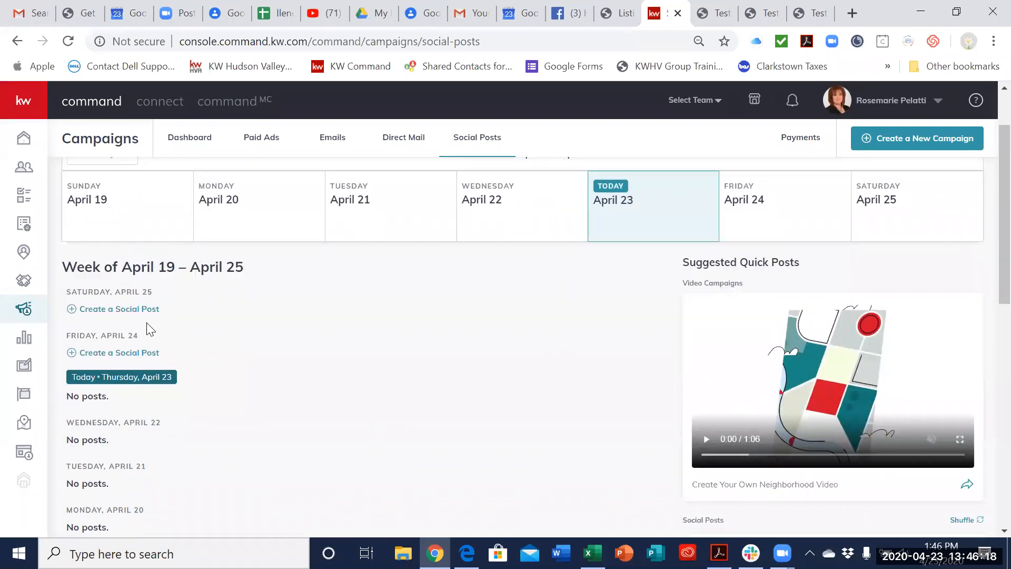
{"action": "left_click", "coordinate": [139, 354]}
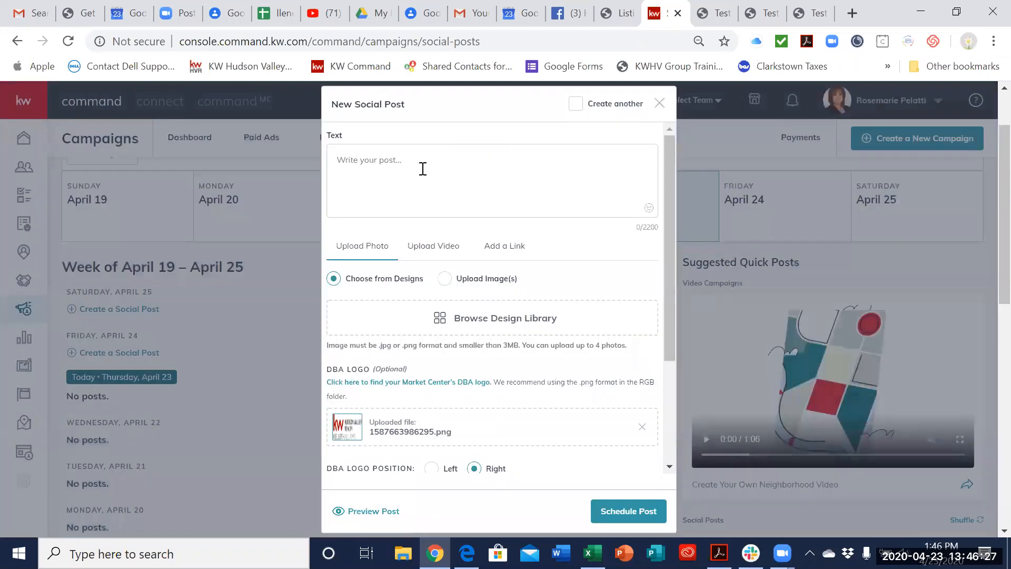
{"action": "left_click", "coordinate": [430, 168]}
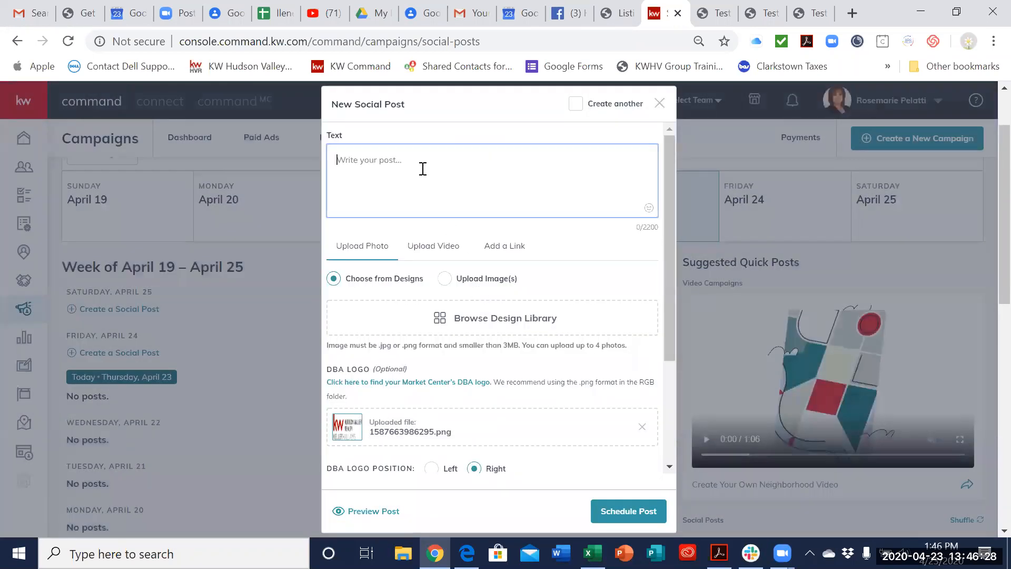
{"action": "type", "text": "Check out c"}
{"action": "type", "text": "ur new"}
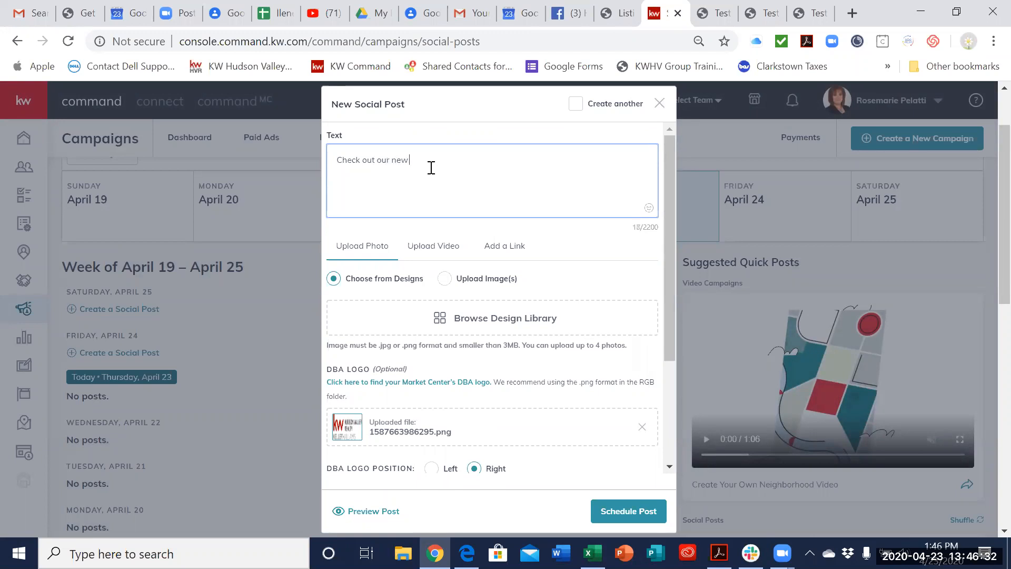
{"action": "type", "text": " home"}
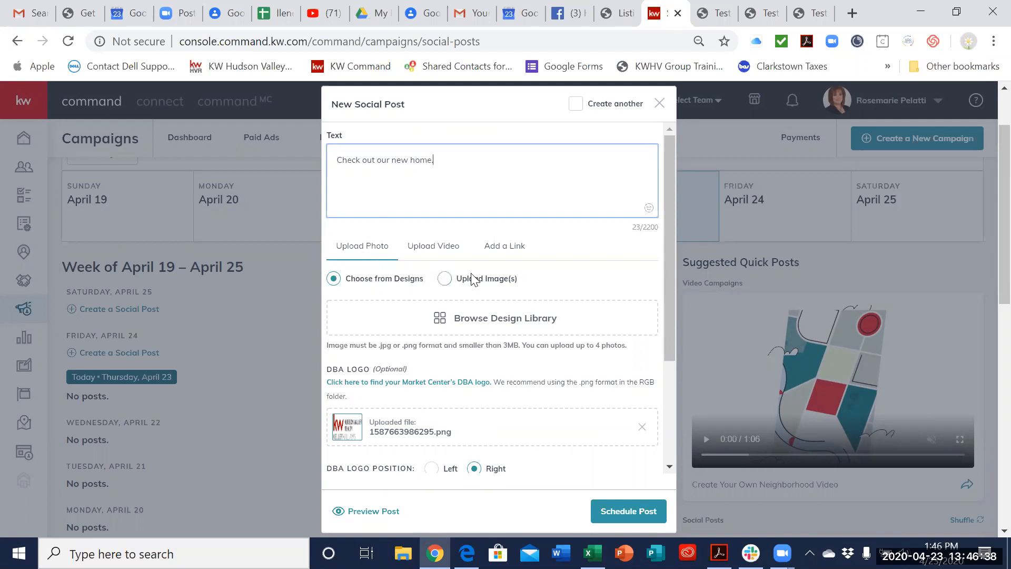
{"action": "scroll", "coordinate": [485, 388], "scroll_direction": "down", "scroll_amount": 3}
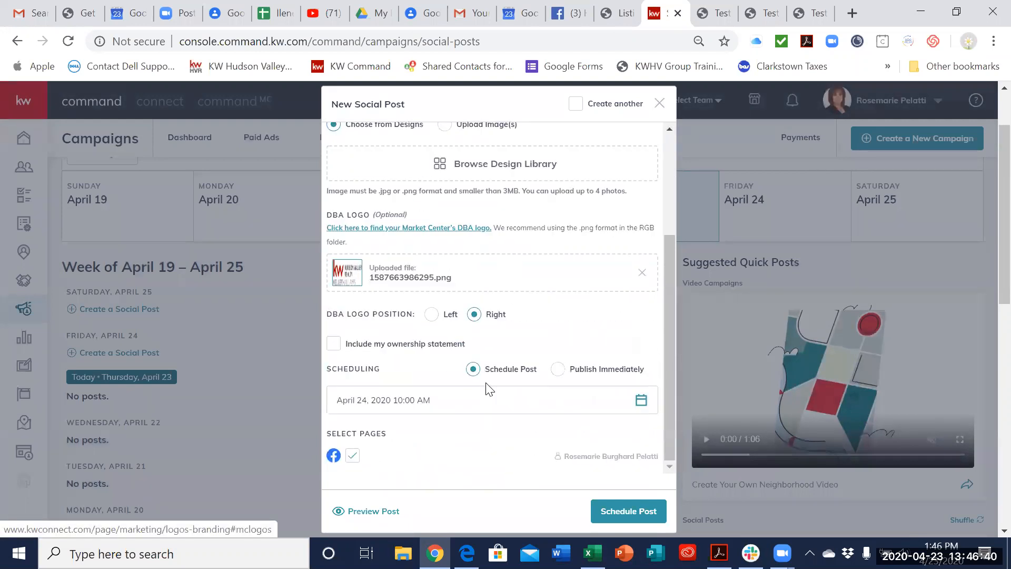
{"action": "scroll", "coordinate": [487, 394], "scroll_direction": "down", "scroll_amount": 3}
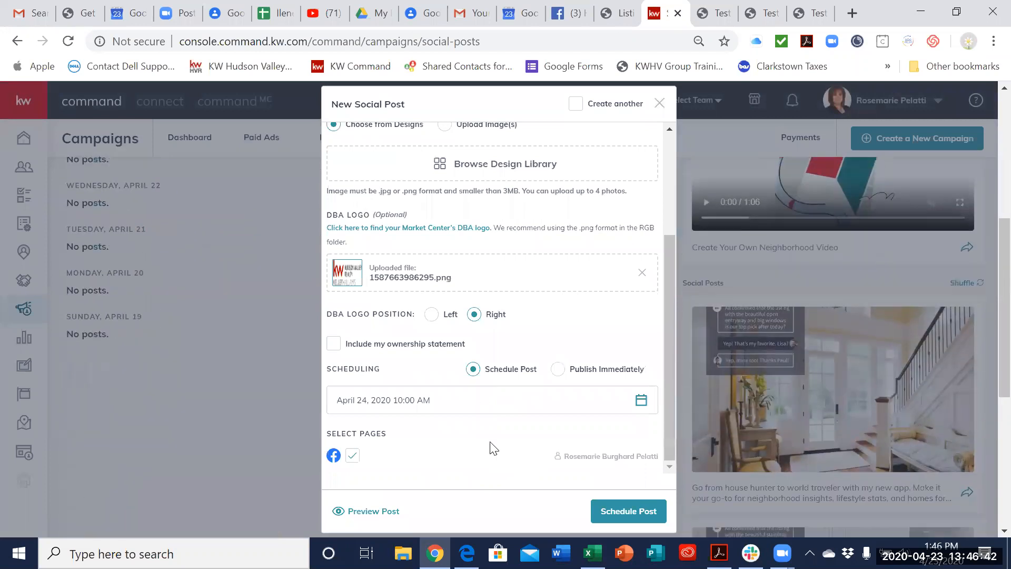
{"action": "scroll", "coordinate": [493, 448], "scroll_direction": "up", "scroll_amount": 3}
{"action": "scroll", "coordinate": [493, 448], "scroll_direction": "up", "scroll_amount": 5}
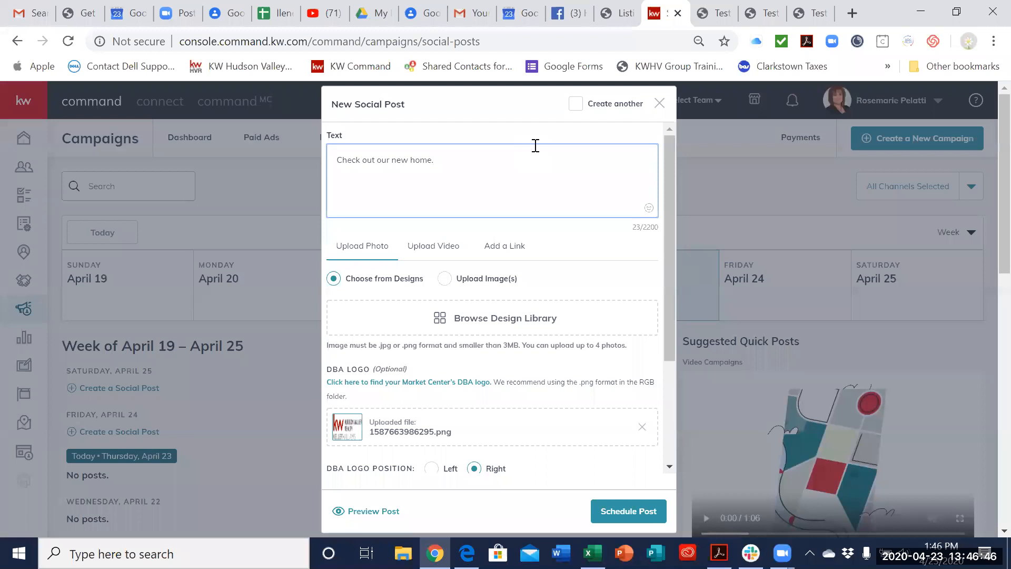
{"action": "key", "text": "Return"}
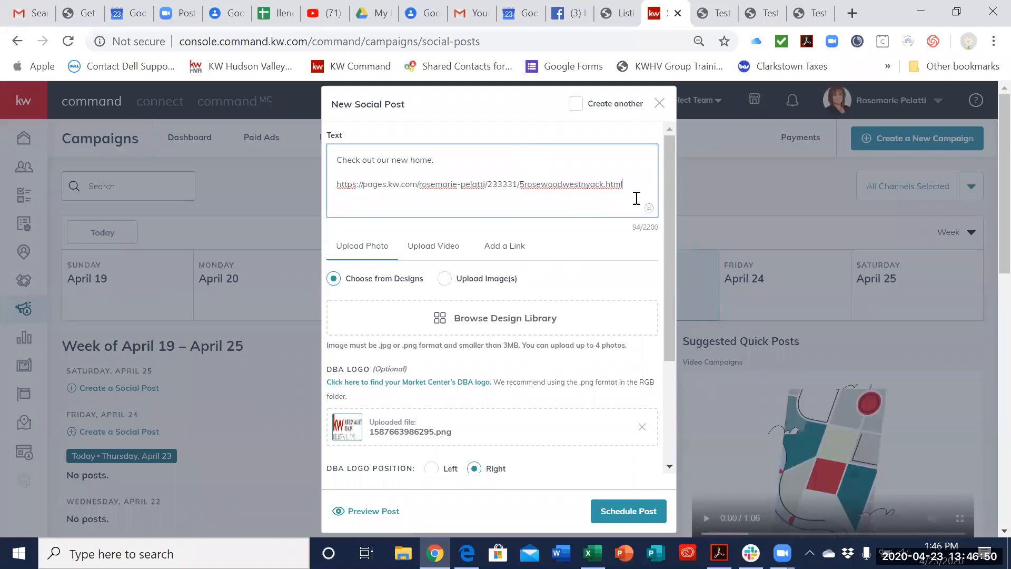
{"action": "left_click_drag", "start_coordinate": [650, 187], "coordinate": [329, 185]}
{"action": "key", "text": "ctrl+c"}
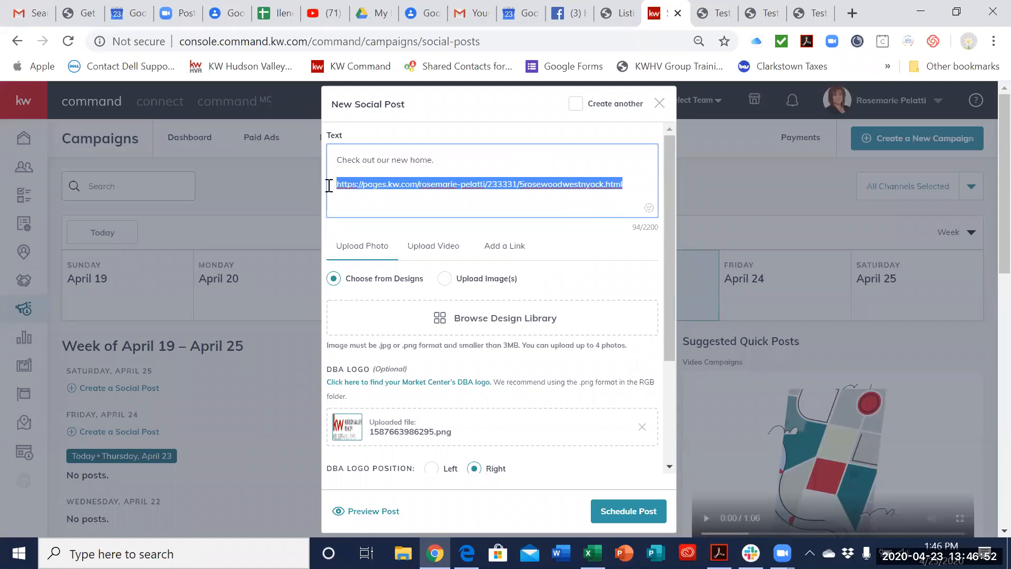
{"action": "key", "text": "BackSpace"}
{"action": "left_click", "coordinate": [441, 248]}
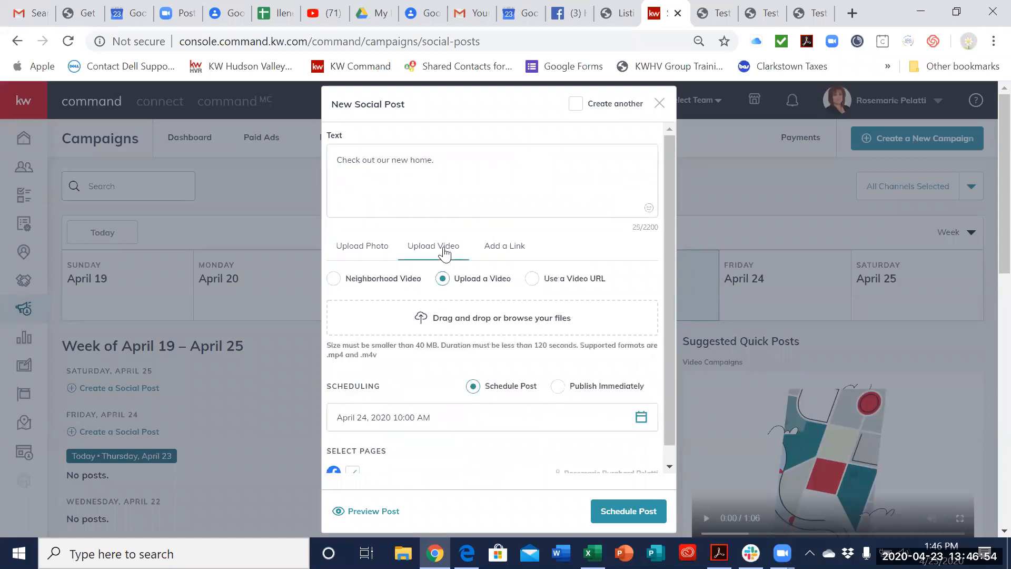
{"action": "left_click", "coordinate": [510, 251]}
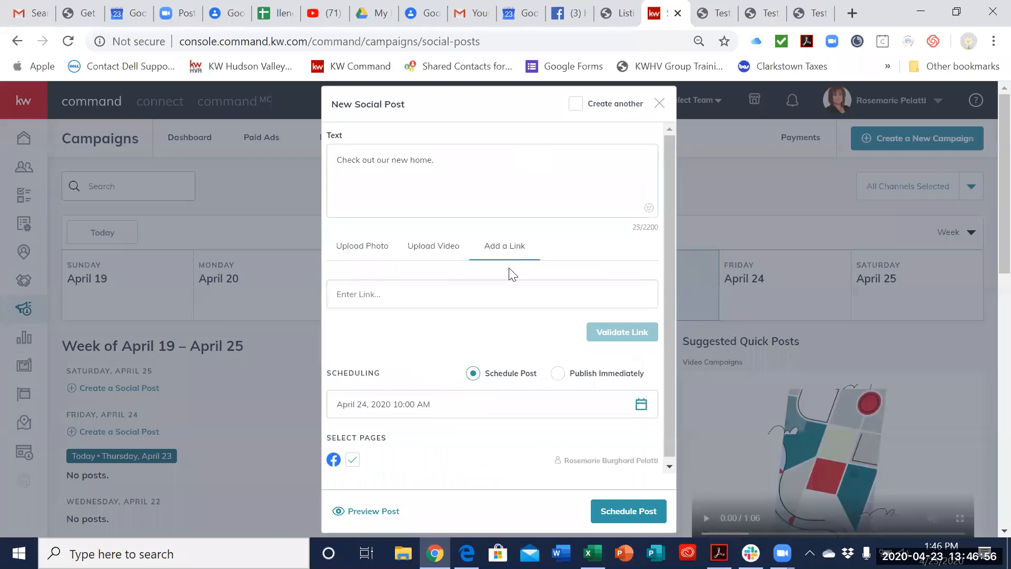
{"action": "left_click", "coordinate": [451, 301]}
{"action": "key", "text": "ctrl+v"}
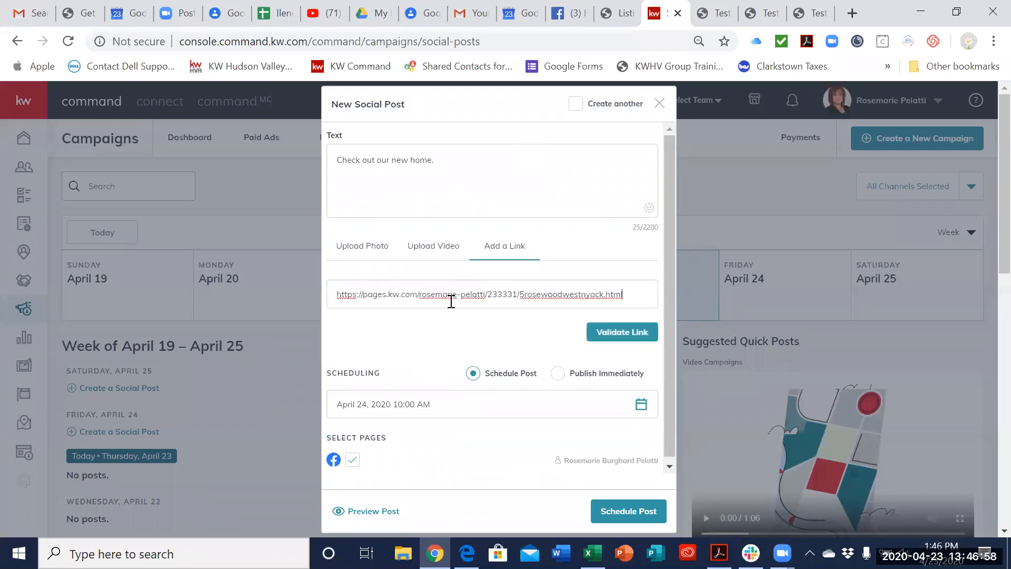
{"action": "left_click", "coordinate": [624, 338]}
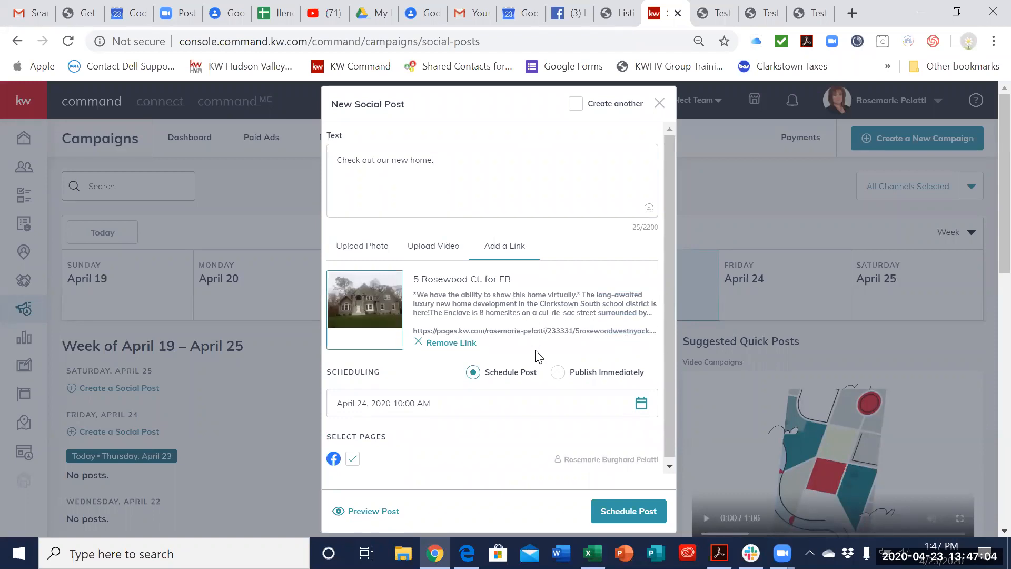
{"action": "scroll", "coordinate": [535, 352], "scroll_direction": "down", "scroll_amount": 1}
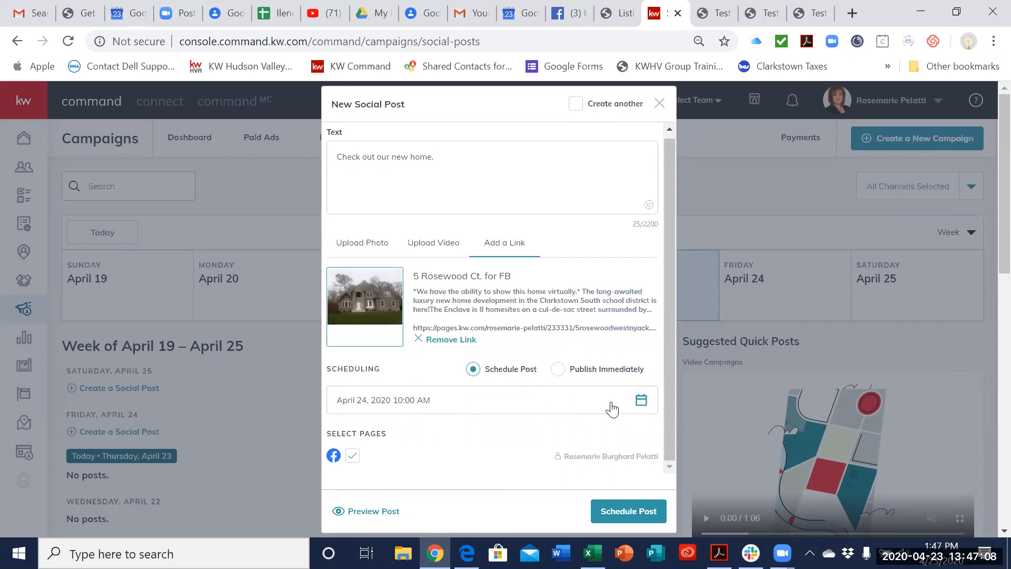
Step: Review the social post's scheduling calendar and time options, keeping April 24, 2020 at 10:00 AM
{"action": "left_click", "coordinate": [643, 406]}
{"action": "scroll", "coordinate": [459, 445], "scroll_direction": "down", "scroll_amount": 3}
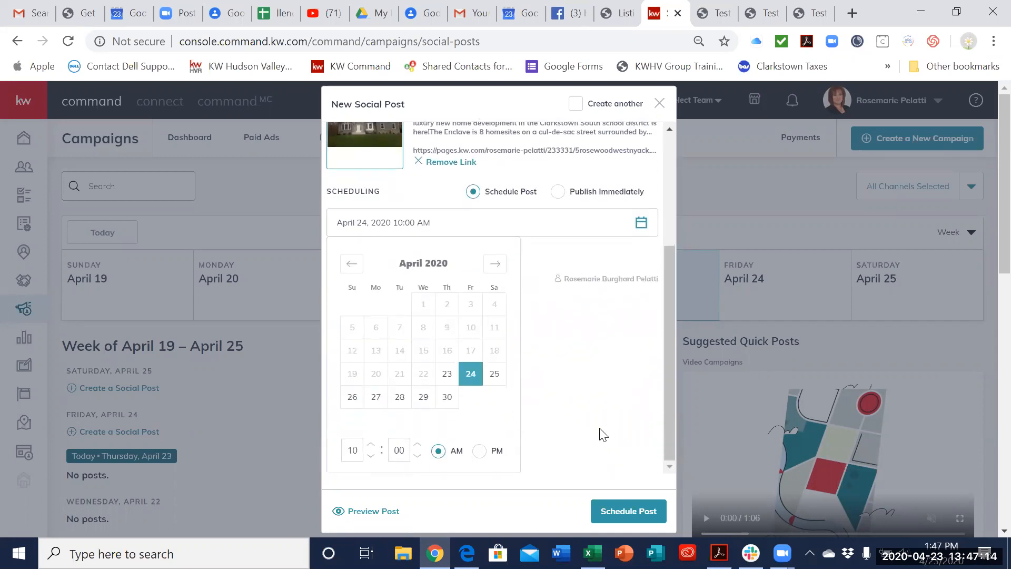
{"action": "left_click", "coordinate": [599, 446]}
{"action": "scroll", "coordinate": [599, 444], "scroll_direction": "down", "scroll_amount": 5}
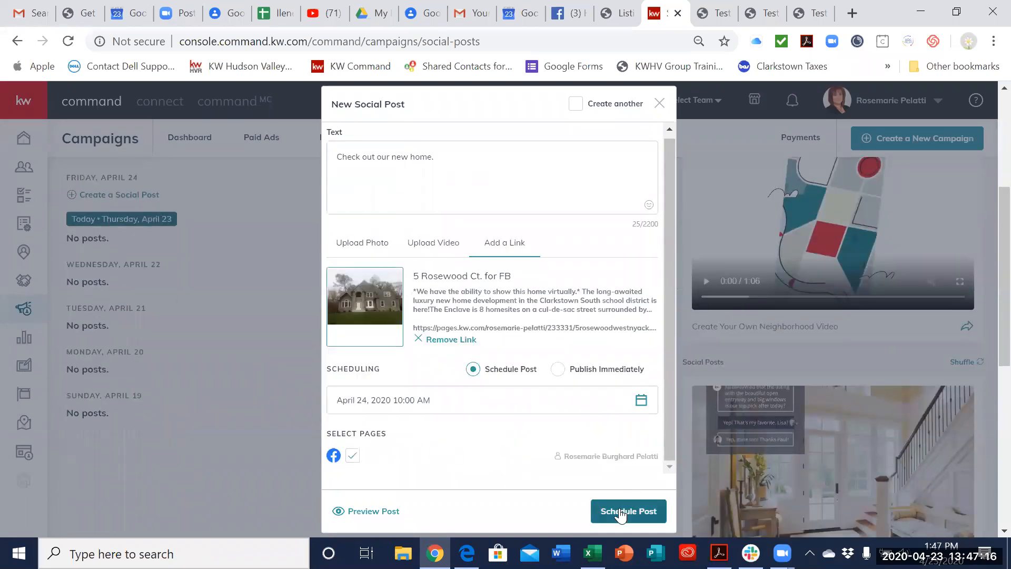
Step: Preview the social post as it would appear on Facebook, and close the new post without scheduling it
{"action": "left_click", "coordinate": [376, 512]}
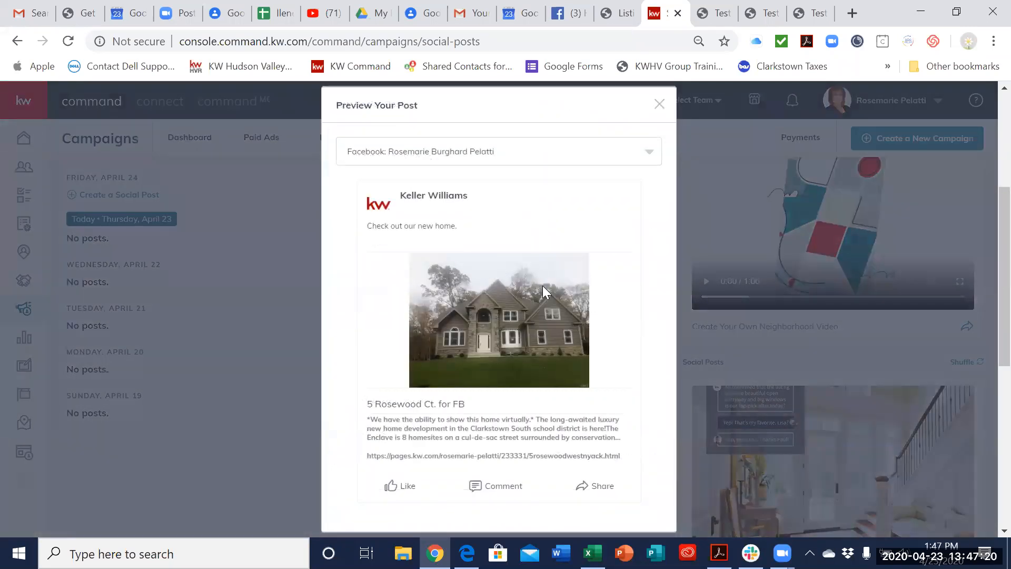
{"action": "scroll", "coordinate": [554, 341], "scroll_direction": "down", "scroll_amount": 5}
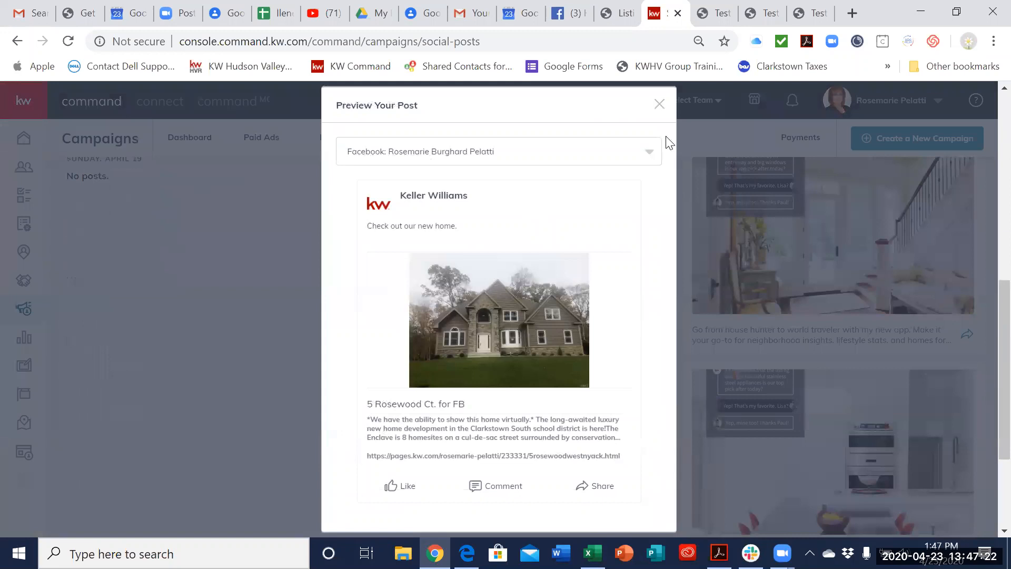
{"action": "left_click", "coordinate": [658, 104]}
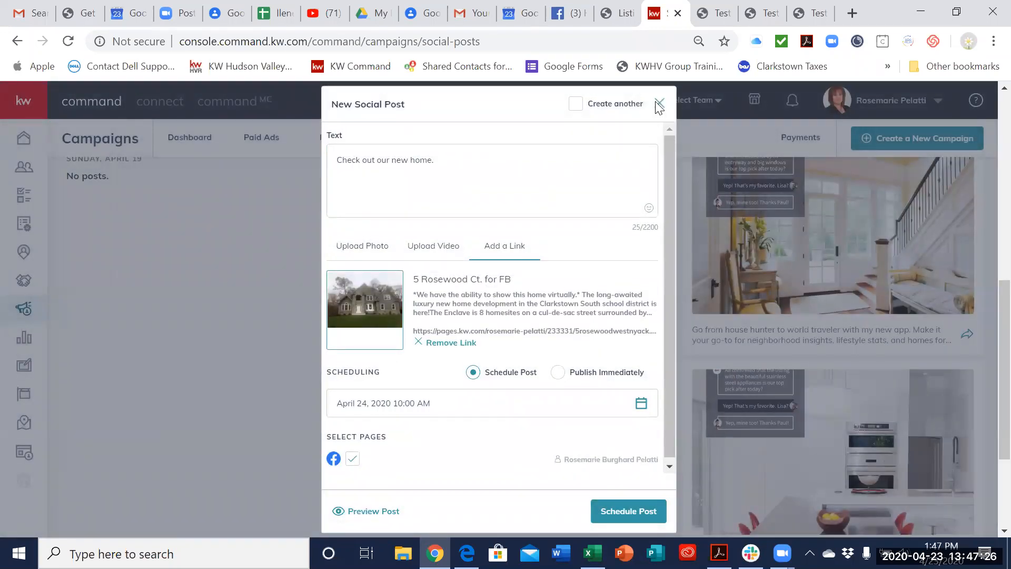
{"action": "left_click", "coordinate": [658, 104]}
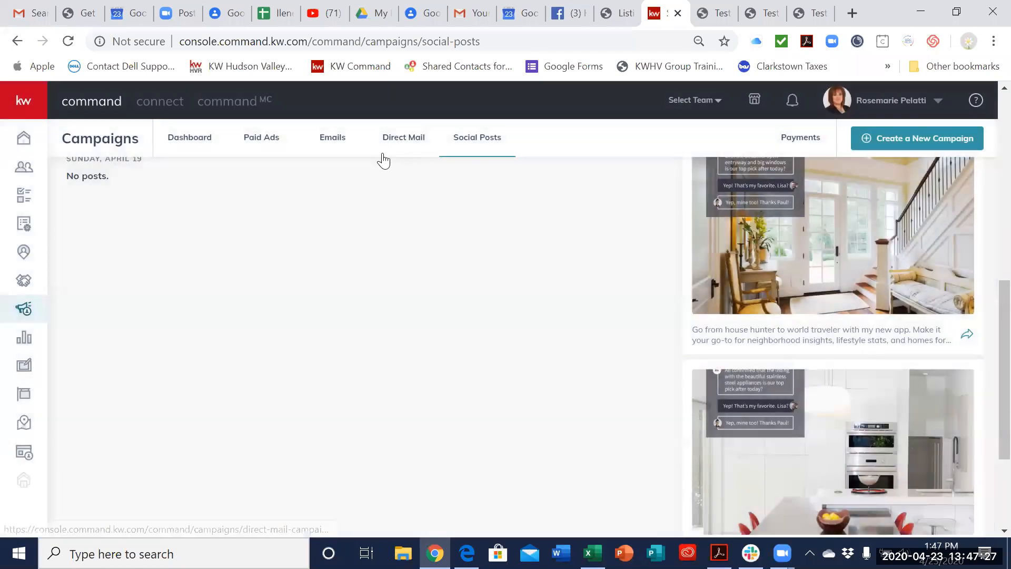
Step: Open the campaign preview of the Enclave Virtual OH April 18-19 ad in the paid campaigns list
{"action": "left_click", "coordinate": [263, 142]}
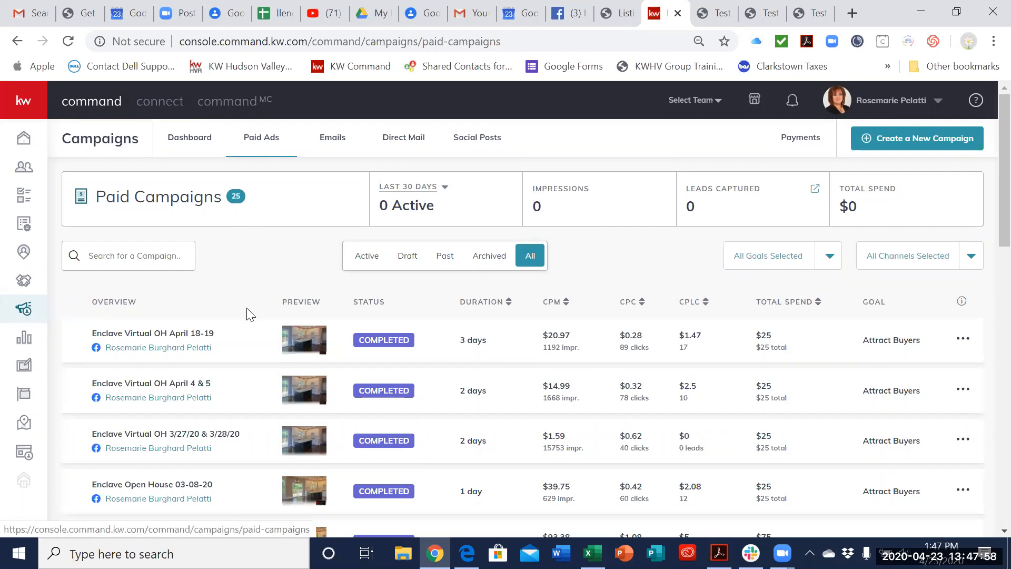
{"action": "left_click", "coordinate": [259, 330]}
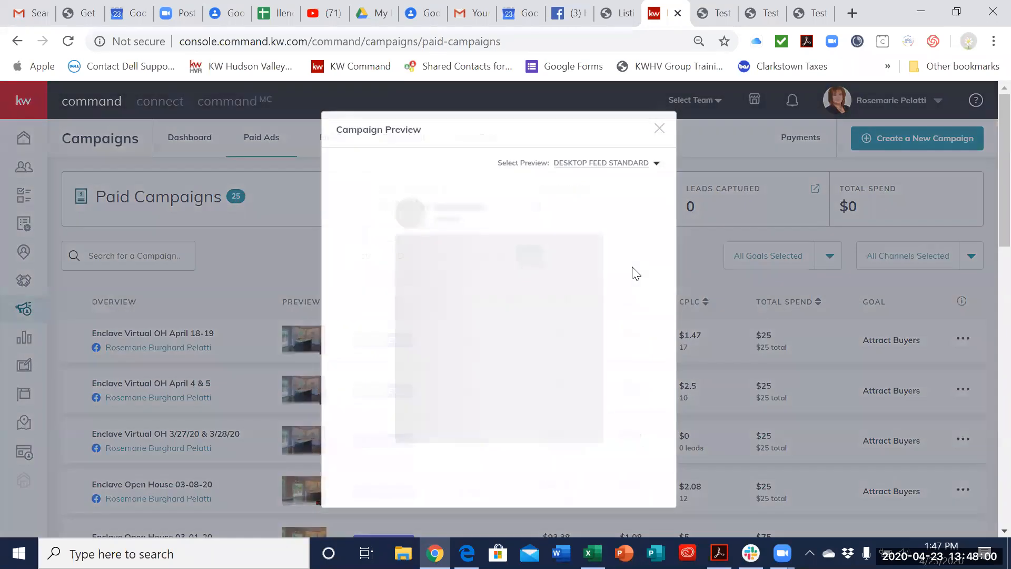
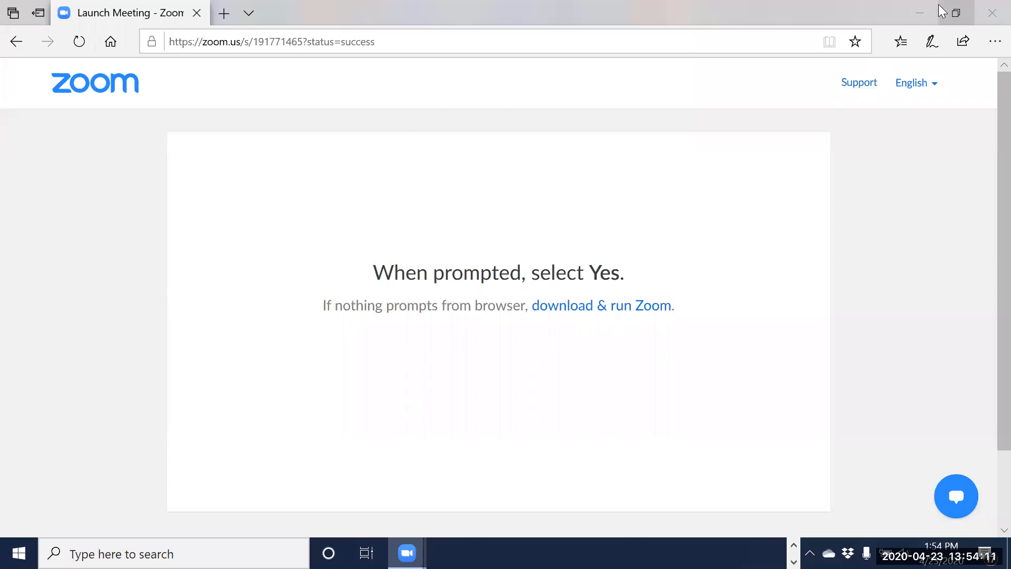
Step: Minimize the Zoom launch page and view the campaign preview of the Enclave Virtual OH April 18-19 ad
{"action": "left_click", "coordinate": [920, 13]}
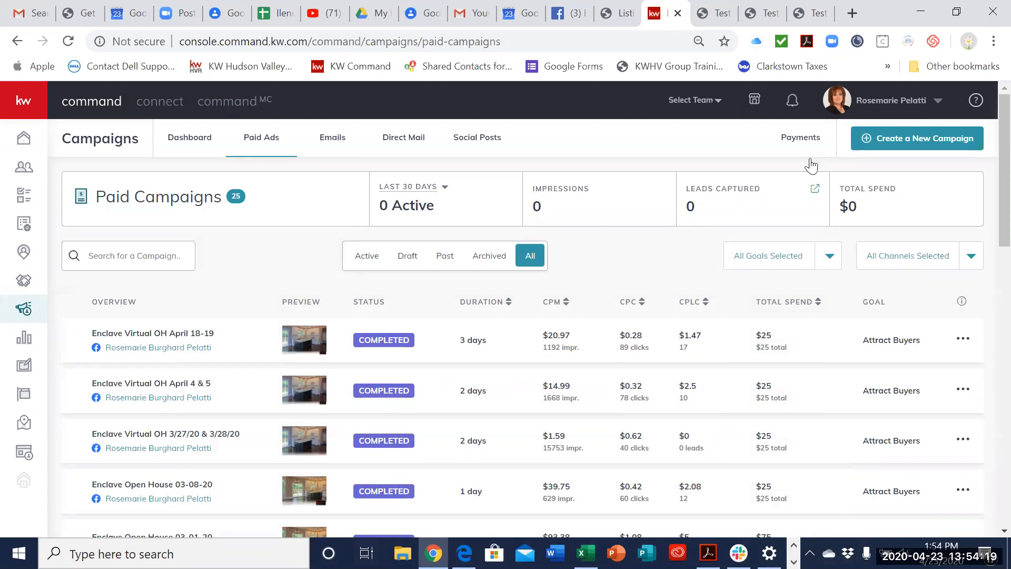
{"action": "left_click", "coordinate": [146, 350]}
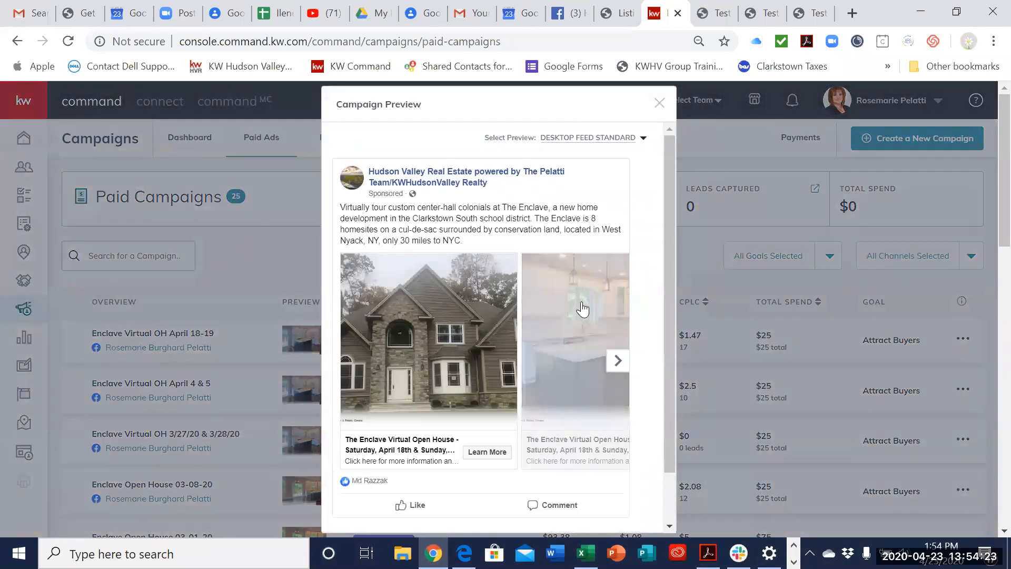
{"action": "scroll", "coordinate": [594, 323], "scroll_direction": "down", "scroll_amount": 1}
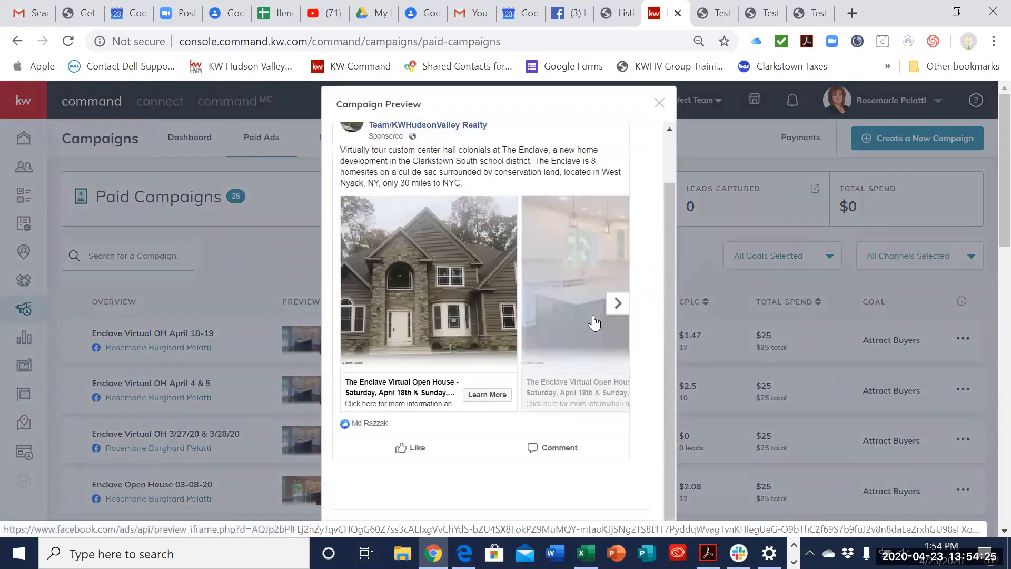
{"action": "scroll", "coordinate": [492, 325], "scroll_direction": "up", "scroll_amount": 1}
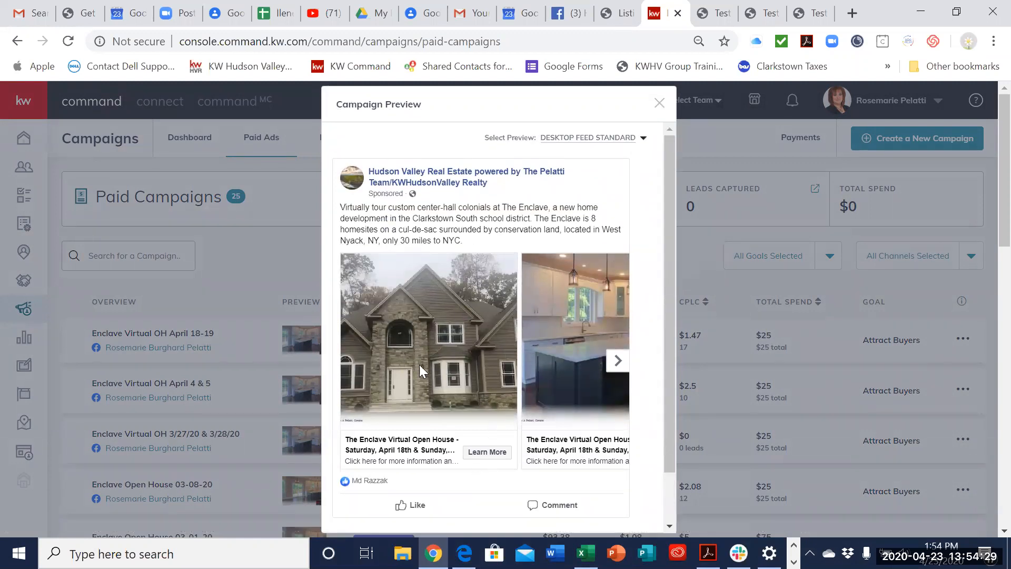
Step: Browse the carousel images of the Enclave Virtual Open House ad forward and back, and close the campaign preview
{"action": "left_click", "coordinate": [618, 362]}
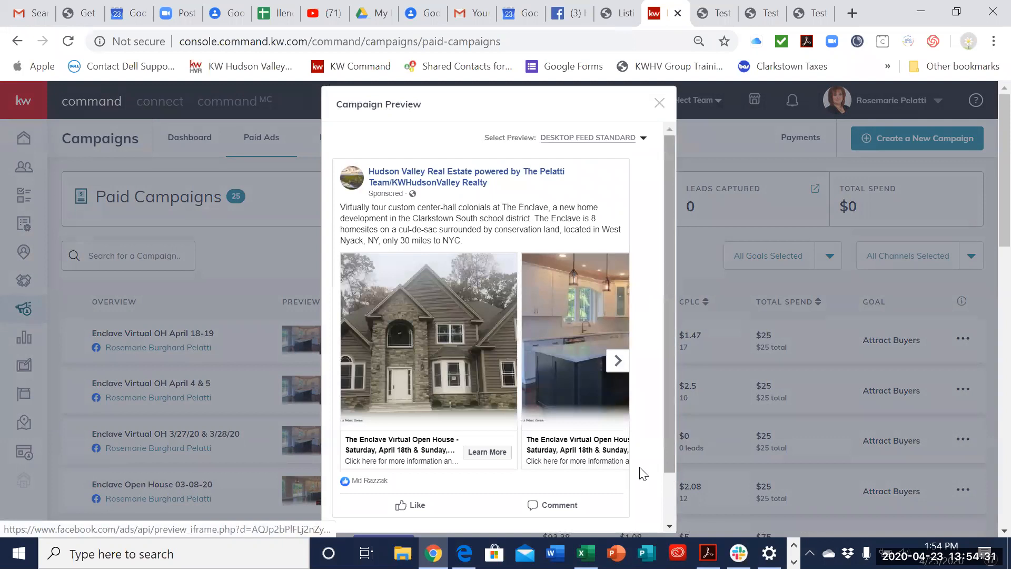
{"action": "left_click", "coordinate": [618, 363]}
{"action": "left_click", "coordinate": [618, 363]}
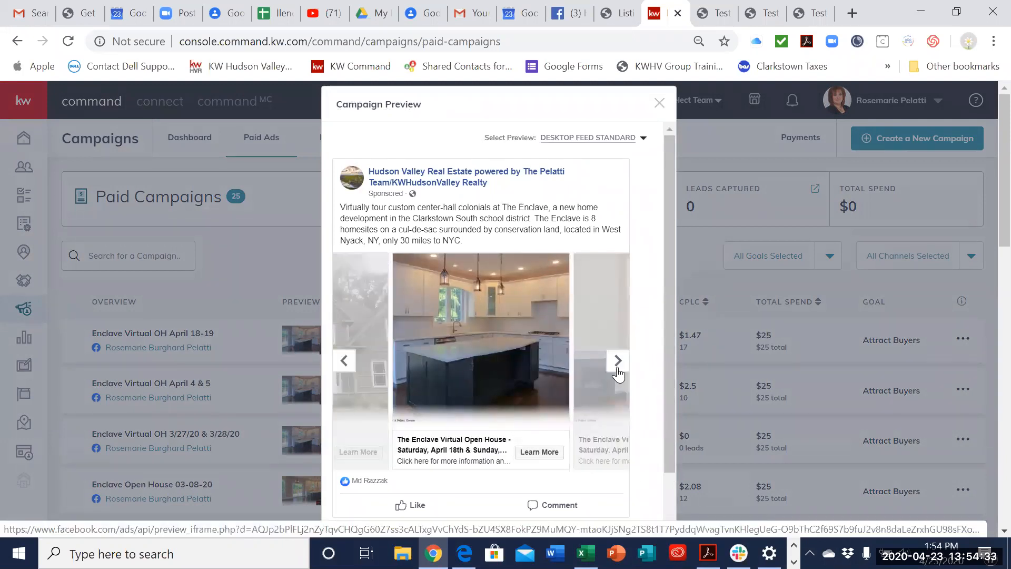
{"action": "left_click", "coordinate": [618, 369]}
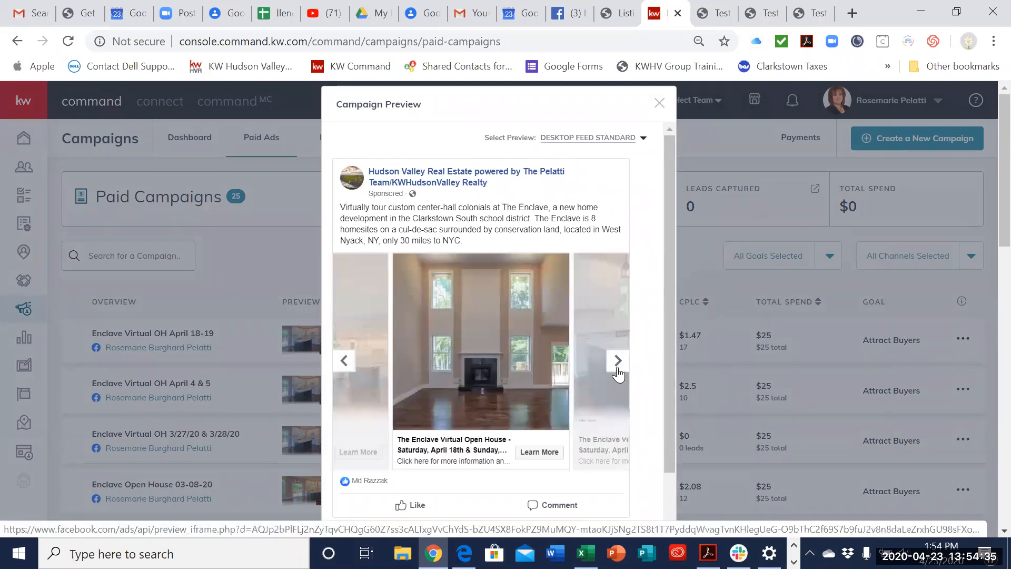
{"action": "left_click", "coordinate": [618, 369]}
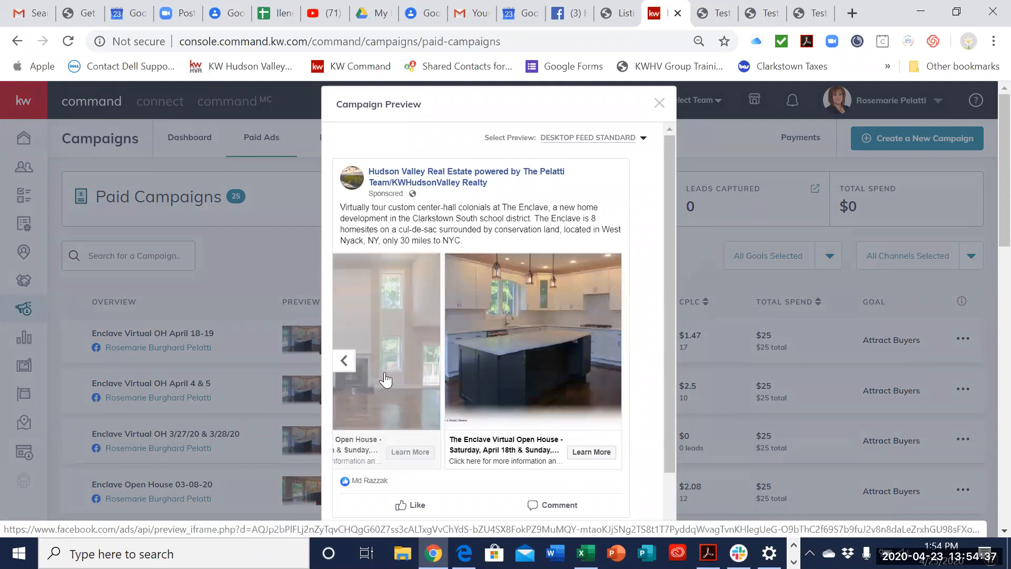
{"action": "left_click", "coordinate": [352, 370]}
{"action": "left_click", "coordinate": [339, 372]}
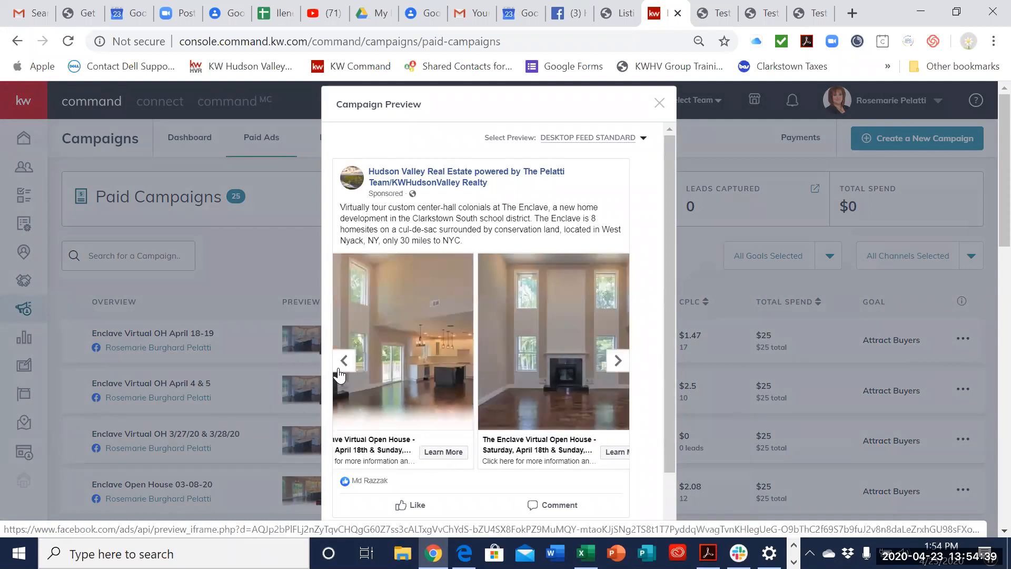
{"action": "left_click", "coordinate": [340, 372]}
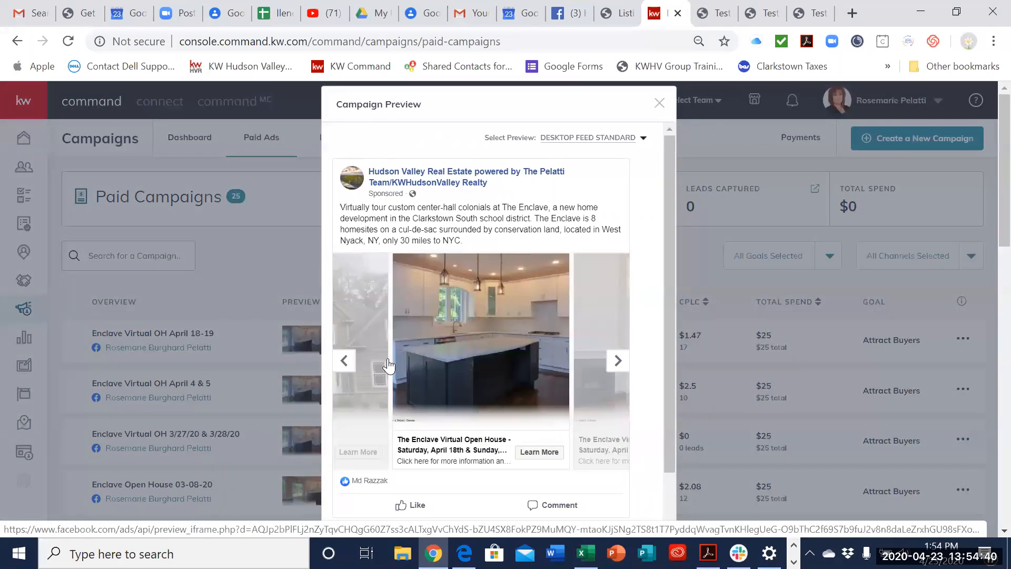
{"action": "left_click", "coordinate": [344, 362]}
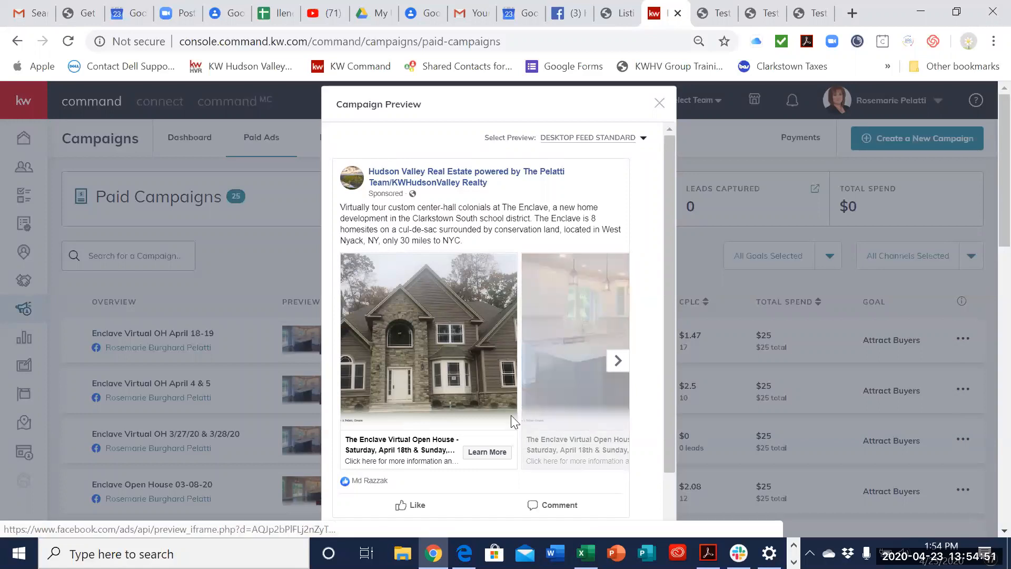
{"action": "scroll", "coordinate": [511, 415], "scroll_direction": "down", "scroll_amount": 1}
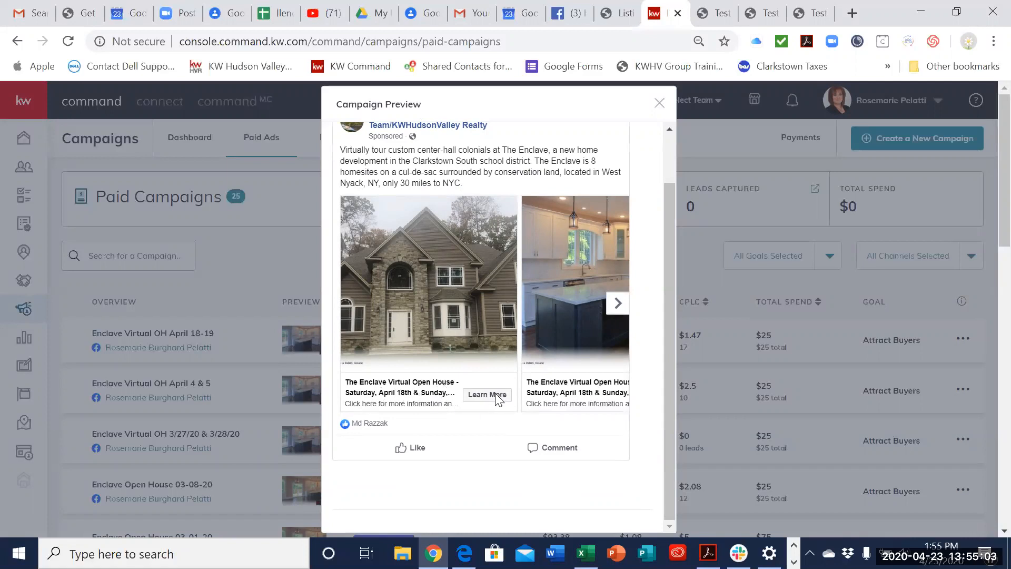
{"action": "left_click", "coordinate": [660, 100]}
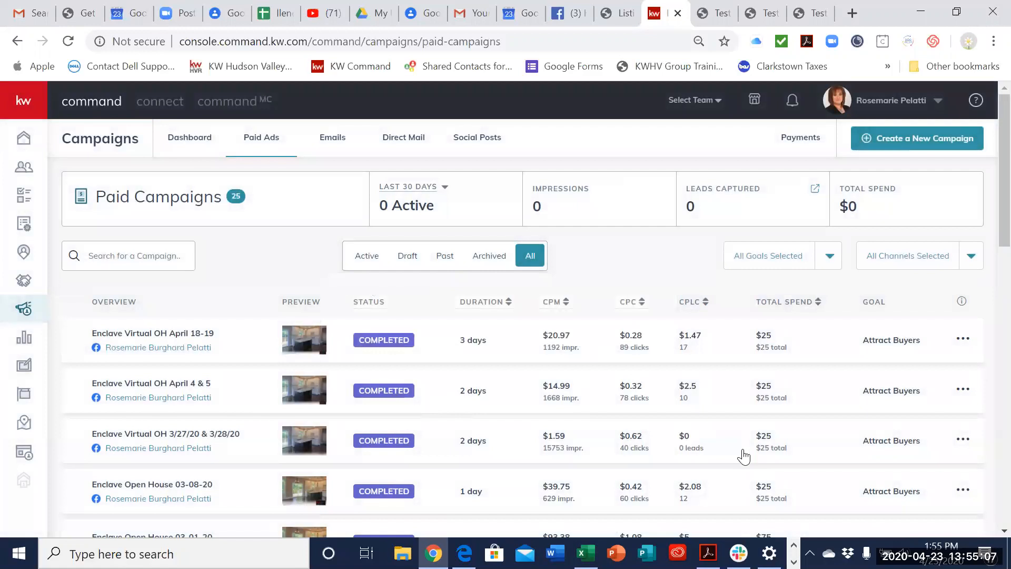
Step: Open the leads captured by the Enclave Virtual OH April 18-19 campaign and look through their contact tags
{"action": "left_click_drag", "start_coordinate": [913, 106], "coordinate": [944, 44]}
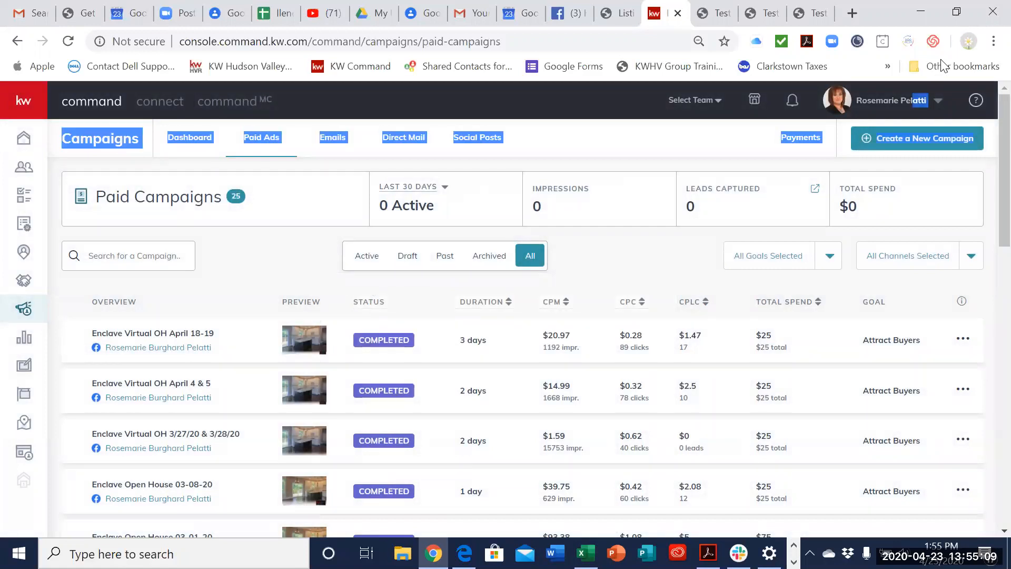
{"action": "left_click_drag", "start_coordinate": [890, 101], "coordinate": [912, 113]}
{"action": "left_click", "coordinate": [685, 350]}
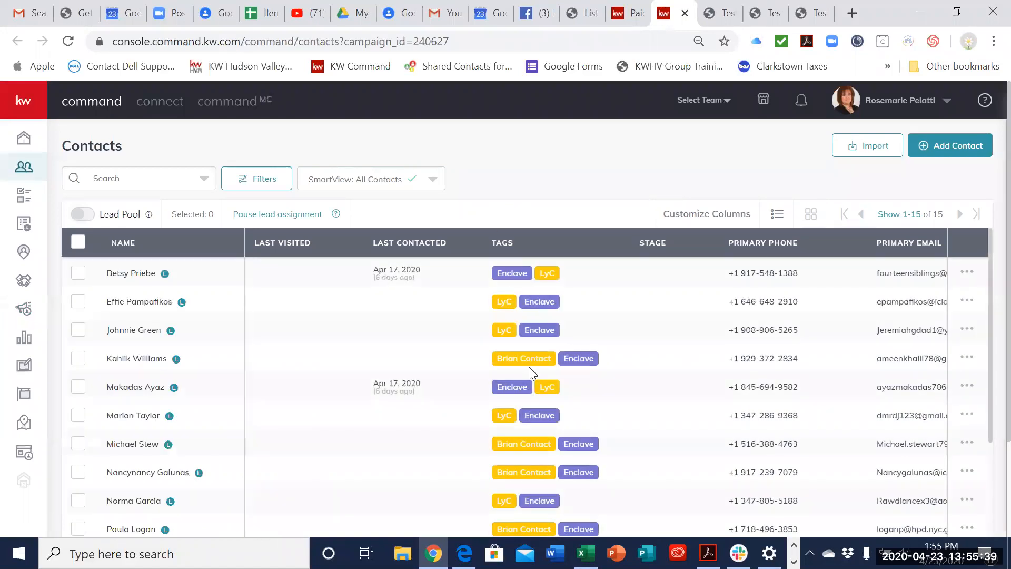
{"action": "scroll", "coordinate": [529, 368], "scroll_direction": "down", "scroll_amount": 3}
{"action": "scroll", "coordinate": [526, 413], "scroll_direction": "up", "scroll_amount": 3}
{"action": "scroll", "coordinate": [545, 434], "scroll_direction": "down", "scroll_amount": 3}
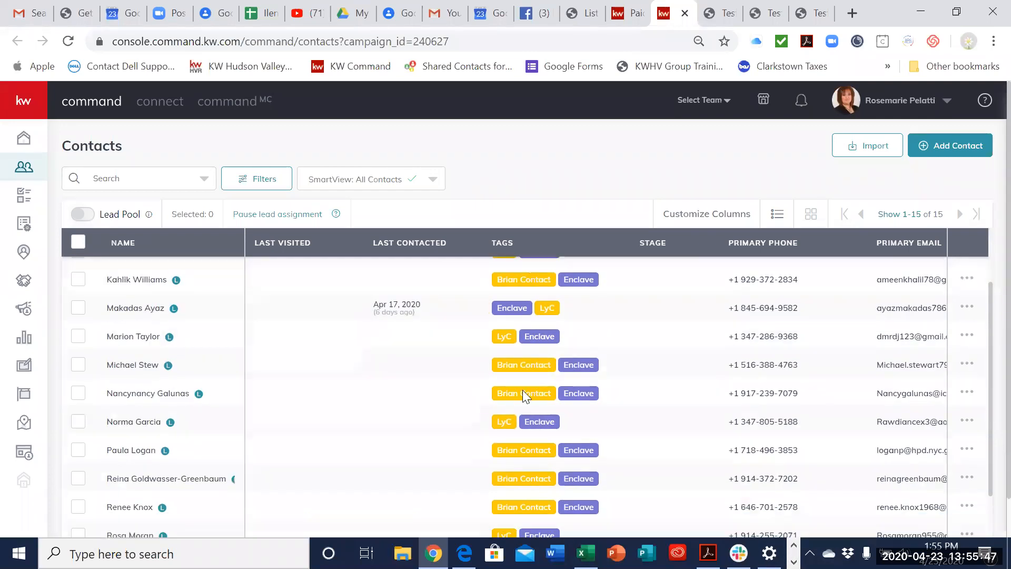
{"action": "scroll", "coordinate": [510, 400], "scroll_direction": "up", "scroll_amount": 3}
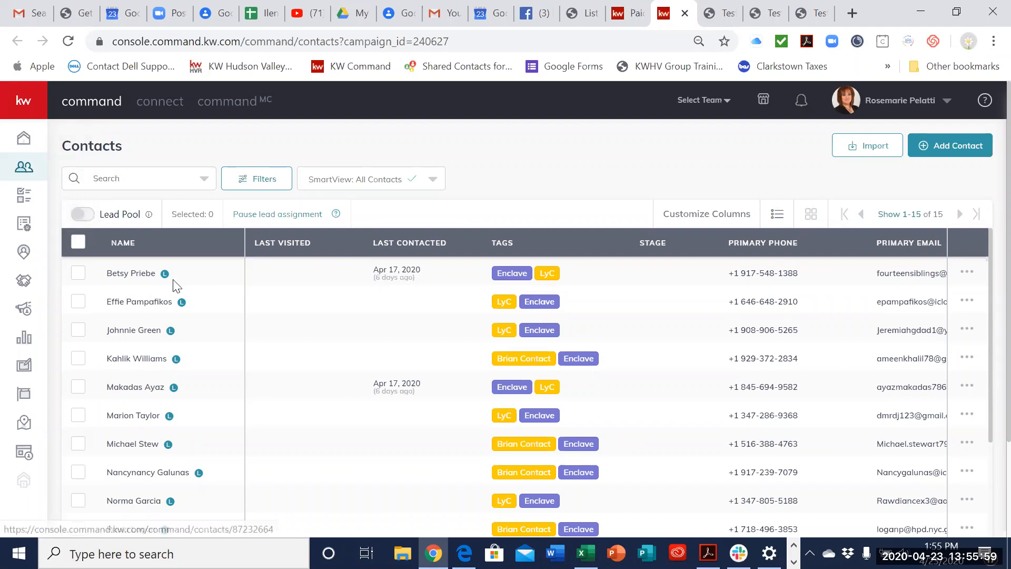
Step: View the first lead's contact record, including its Mark as Lead option, and return to the contacts list
{"action": "left_click", "coordinate": [146, 283]}
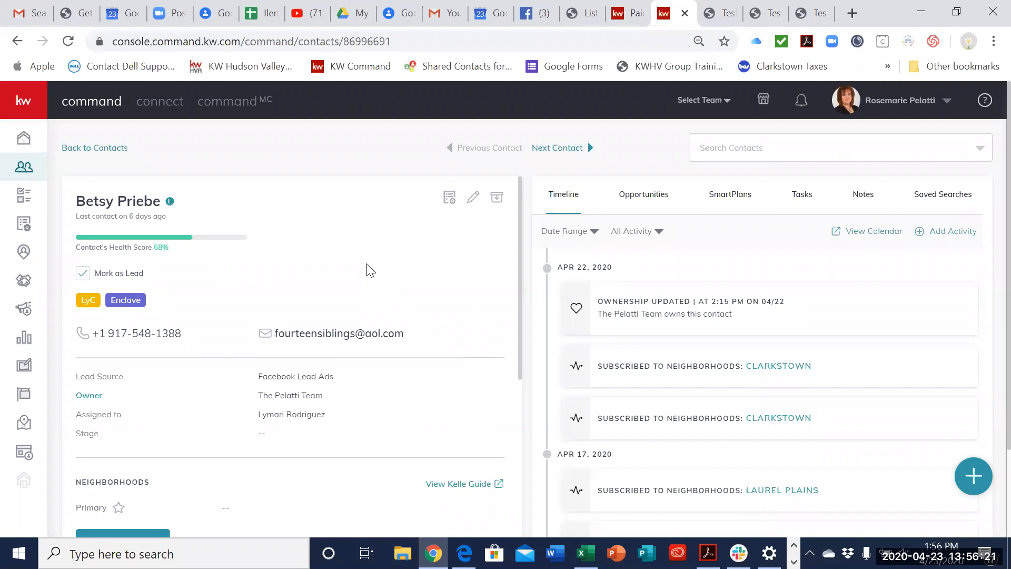
{"action": "left_click", "coordinate": [101, 149]}
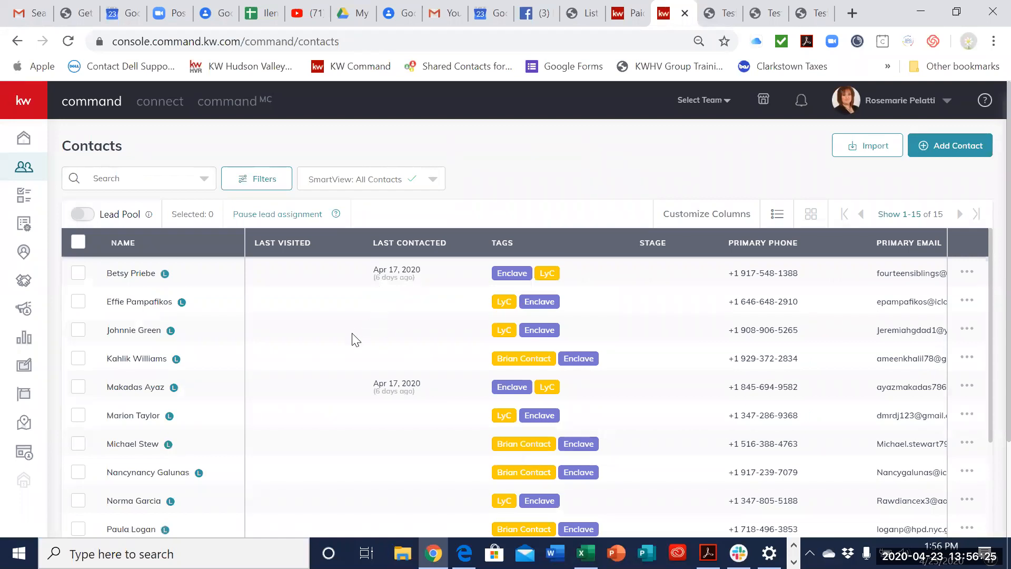
{"action": "left_click", "coordinate": [150, 282]}
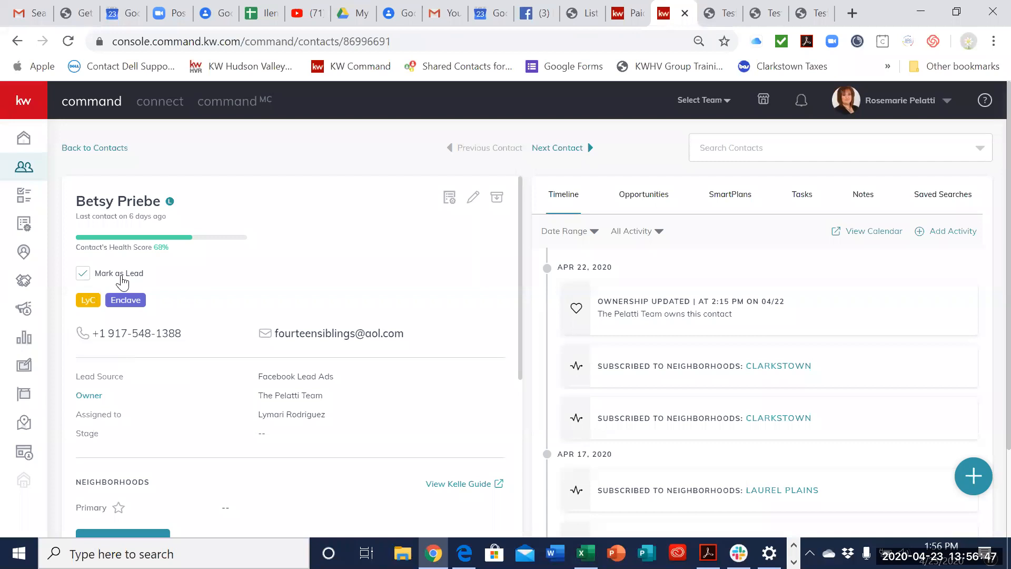
{"action": "left_click", "coordinate": [83, 274]}
{"action": "left_click", "coordinate": [107, 279]}
{"action": "left_click", "coordinate": [70, 149]}
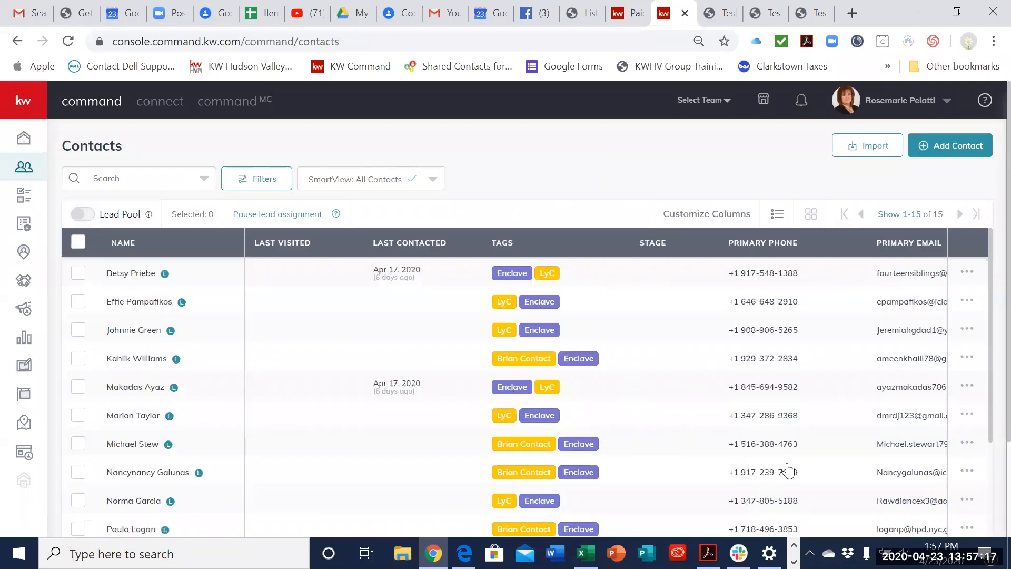
Step: Review the remaining leads in the contacts list, then open the sixth lead's record and read through its whole timeline
{"action": "scroll", "coordinate": [795, 464], "scroll_direction": "down", "scroll_amount": 2}
{"action": "scroll", "coordinate": [795, 464], "scroll_direction": "down", "scroll_amount": 3}
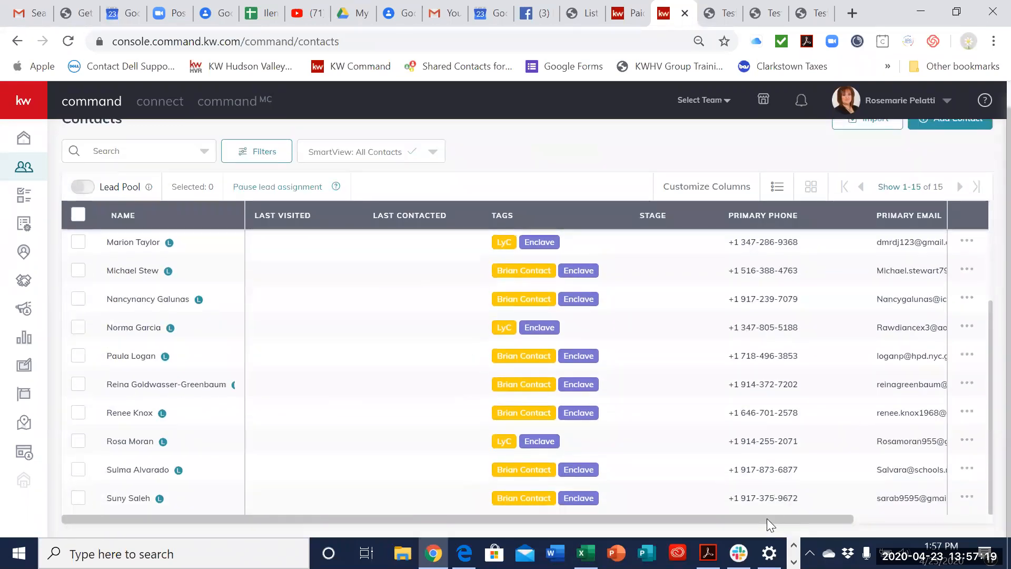
{"action": "left_click_drag", "start_coordinate": [767, 518], "coordinate": [952, 522]}
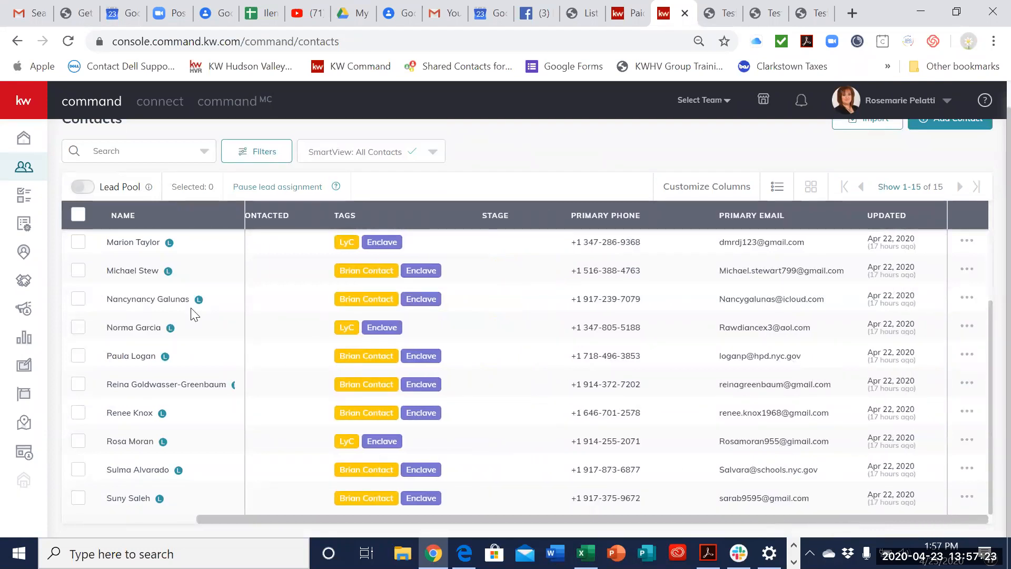
{"action": "left_click", "coordinate": [120, 244]}
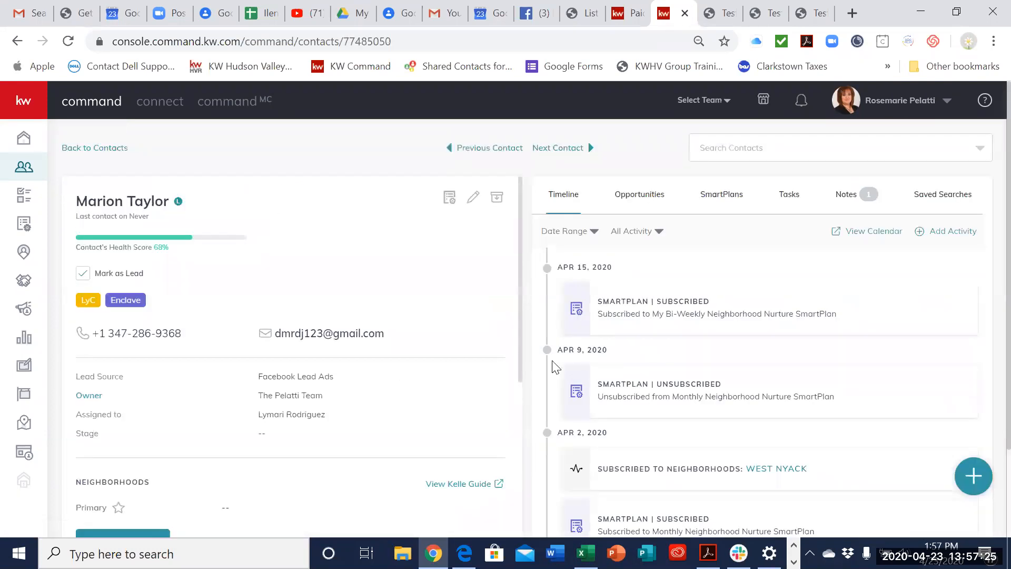
{"action": "scroll", "coordinate": [785, 360], "scroll_direction": "down", "scroll_amount": 8}
{"action": "scroll", "coordinate": [784, 379], "scroll_direction": "down", "scroll_amount": 4}
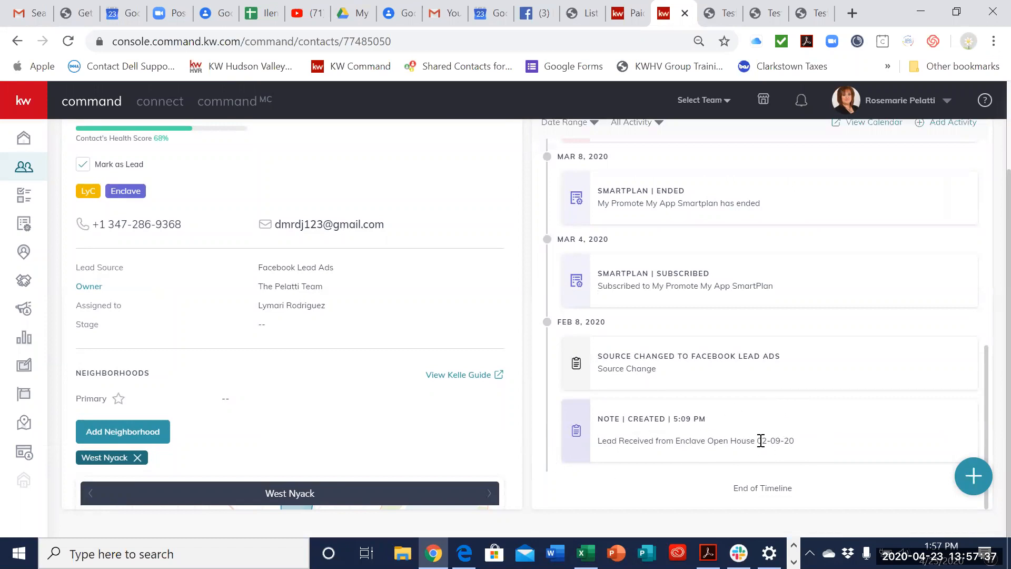
{"action": "scroll", "coordinate": [764, 440], "scroll_direction": "up", "scroll_amount": 8}
{"action": "scroll", "coordinate": [761, 429], "scroll_direction": "up", "scroll_amount": 2}
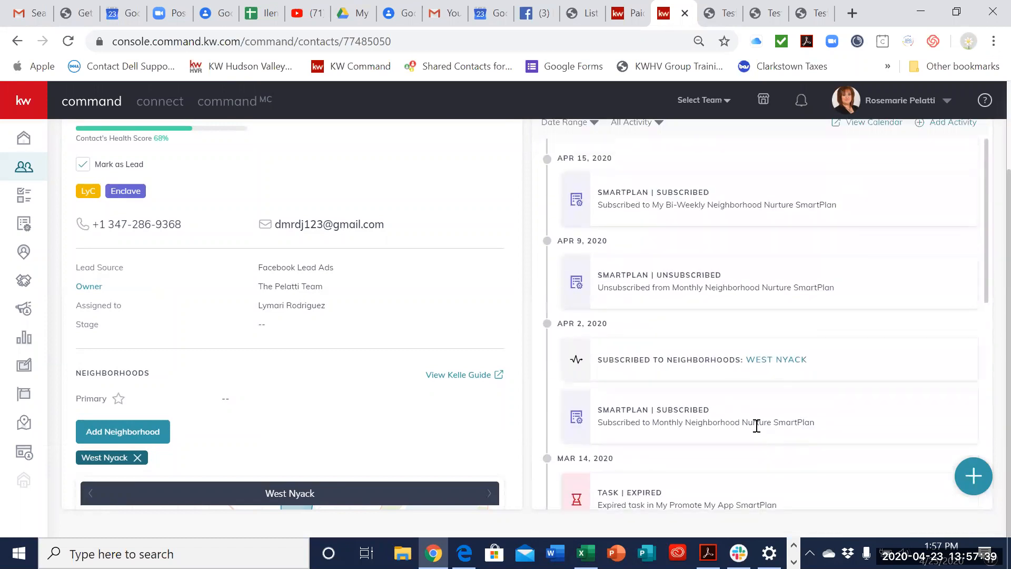
{"action": "scroll", "coordinate": [165, 325], "scroll_direction": "up", "scroll_amount": 5}
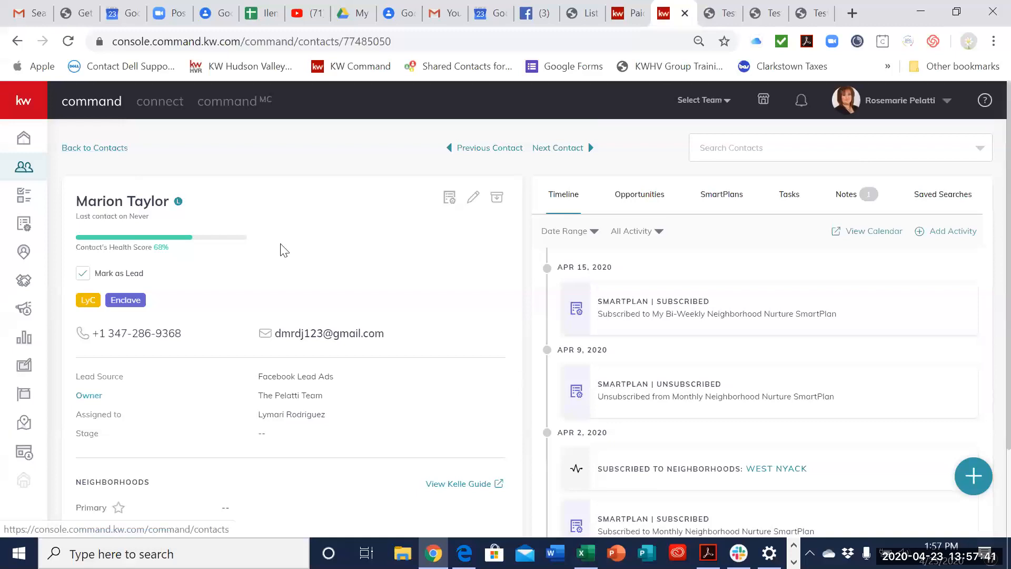
Step: Recheck the sixth lead's oldest timeline entries and contact details, and return to the contacts list
{"action": "scroll", "coordinate": [631, 371], "scroll_direction": "down", "scroll_amount": 3}
{"action": "scroll", "coordinate": [631, 375], "scroll_direction": "down", "scroll_amount": 3}
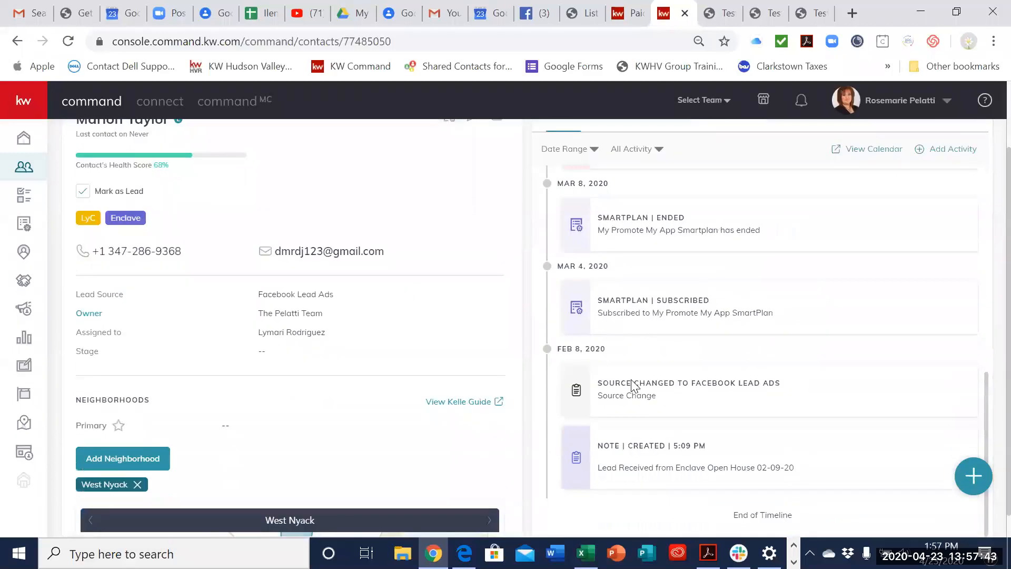
{"action": "scroll", "coordinate": [135, 167], "scroll_direction": "up", "scroll_amount": 3}
{"action": "left_click", "coordinate": [126, 150]}
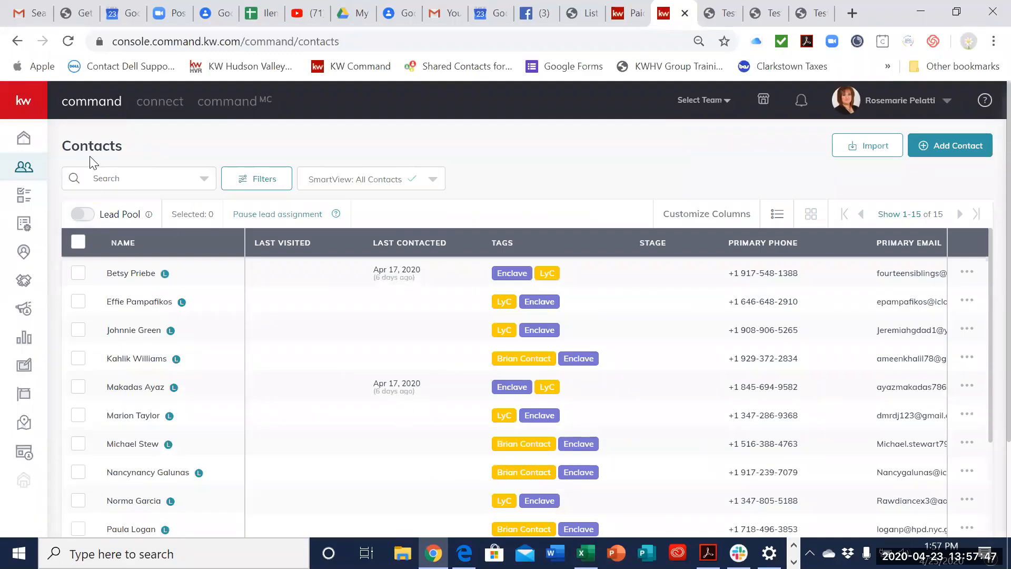
{"action": "left_click", "coordinate": [18, 41]}
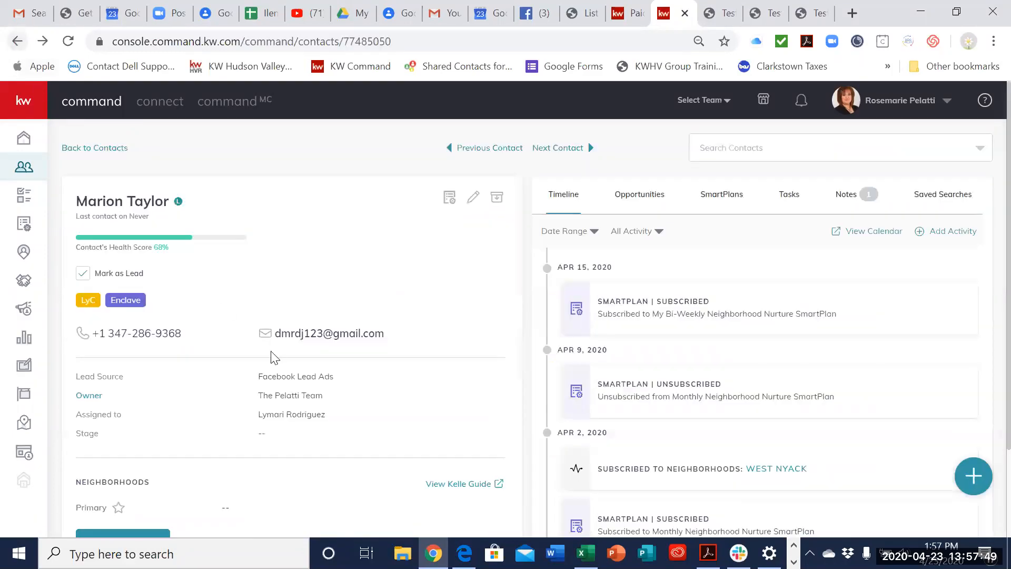
{"action": "left_click", "coordinate": [86, 150]}
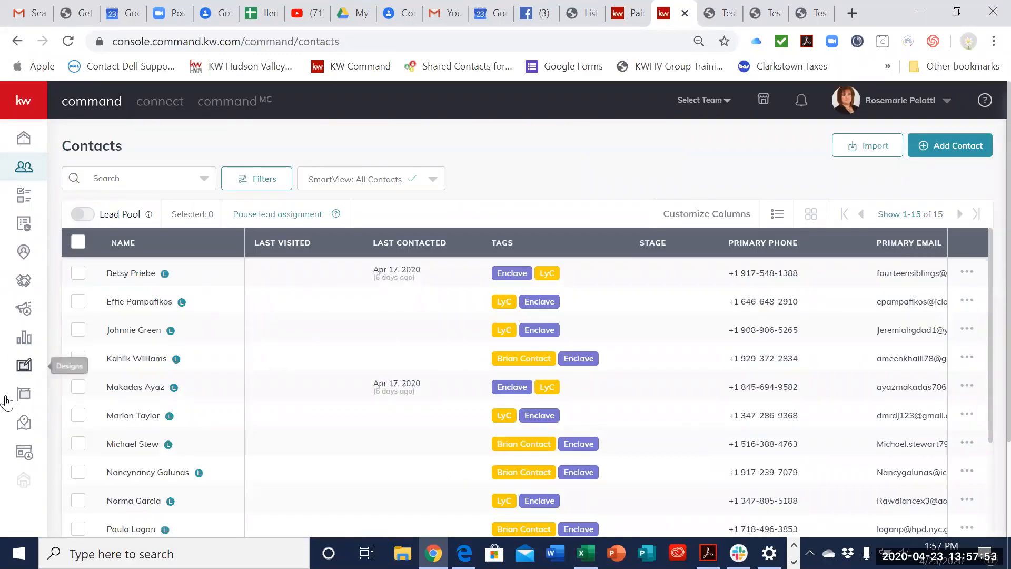
Step: Open the list of paid ads in Campaigns
{"action": "left_click", "coordinate": [24, 309]}
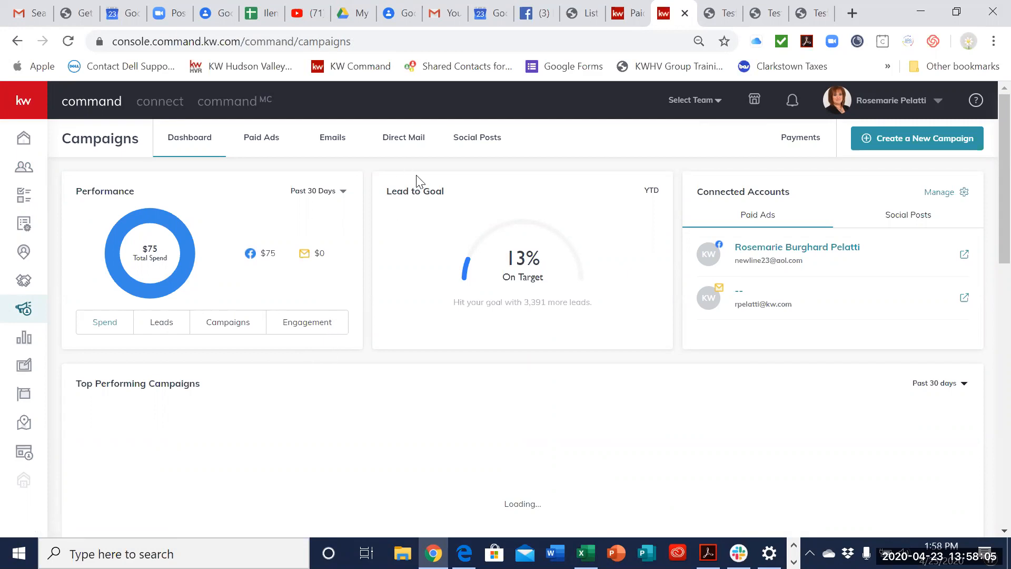
{"action": "left_click", "coordinate": [279, 147]}
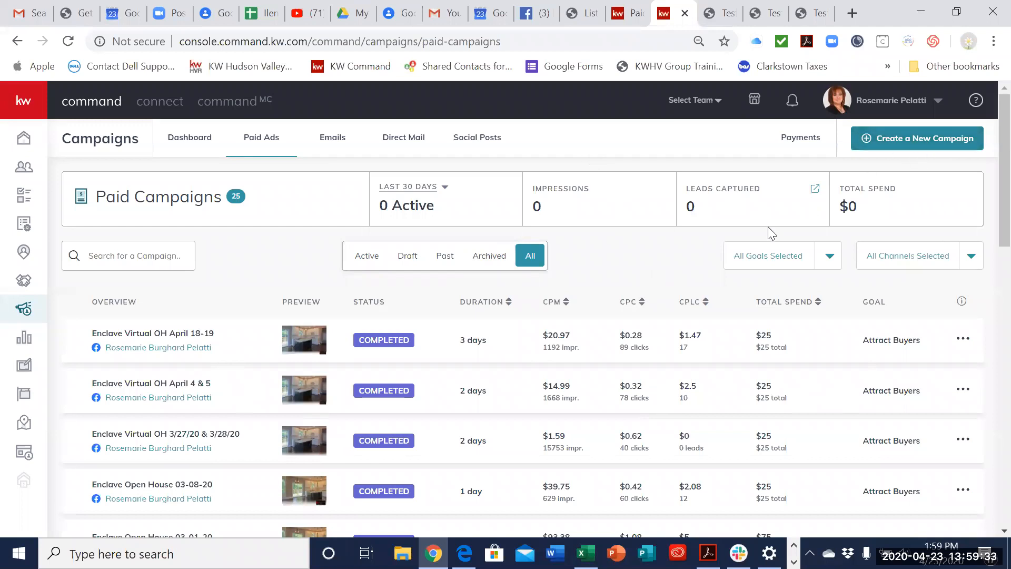
Step: Raise the computer's audio volume
{"action": "key", "text": "XF86AudioRaiseVolume"}
{"action": "key", "text": "XF86AudioRaiseVolume"}
{"action": "key", "text": "XF86AudioRaiseVolume"}
{"action": "key", "text": "XF86AudioRaiseVolume"}
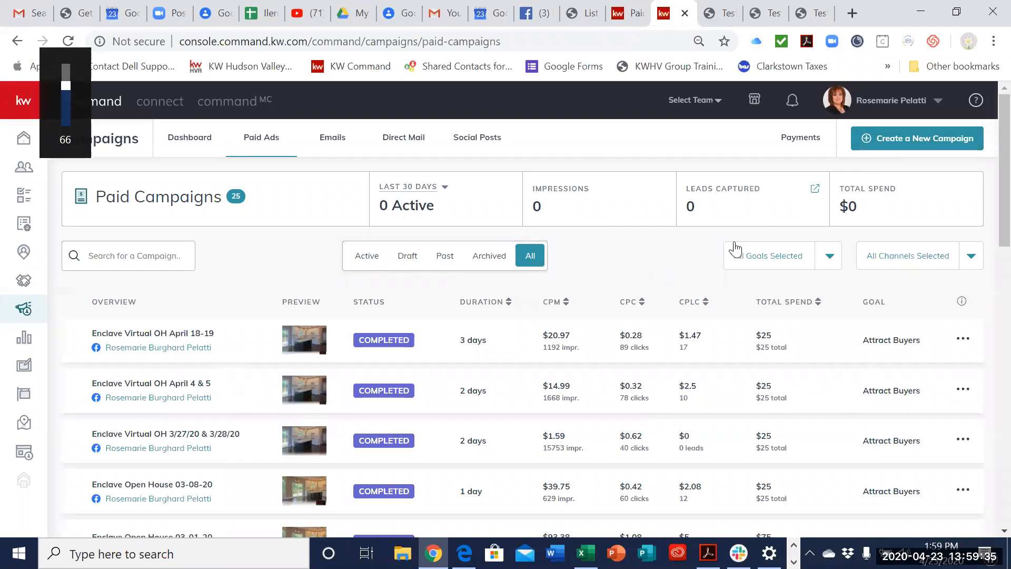
{"action": "key", "text": "XF86AudioRaiseVolume"}
{"action": "key", "text": "XF86AudioRaiseVolume"}
{"action": "key", "text": "XF86AudioRaiseVolume"}
{"action": "key", "text": "XF86AudioRaiseVolume"}
{"action": "key", "text": "XF86AudioRaiseVolume"}
{"action": "key", "text": "XF86AudioRaiseVolume"}
{"action": "key", "text": "XF86AudioRaiseVolume"}
{"action": "key", "text": "XF86AudioRaiseVolume"}
{"action": "key", "text": "XF86AudioRaiseVolume"}
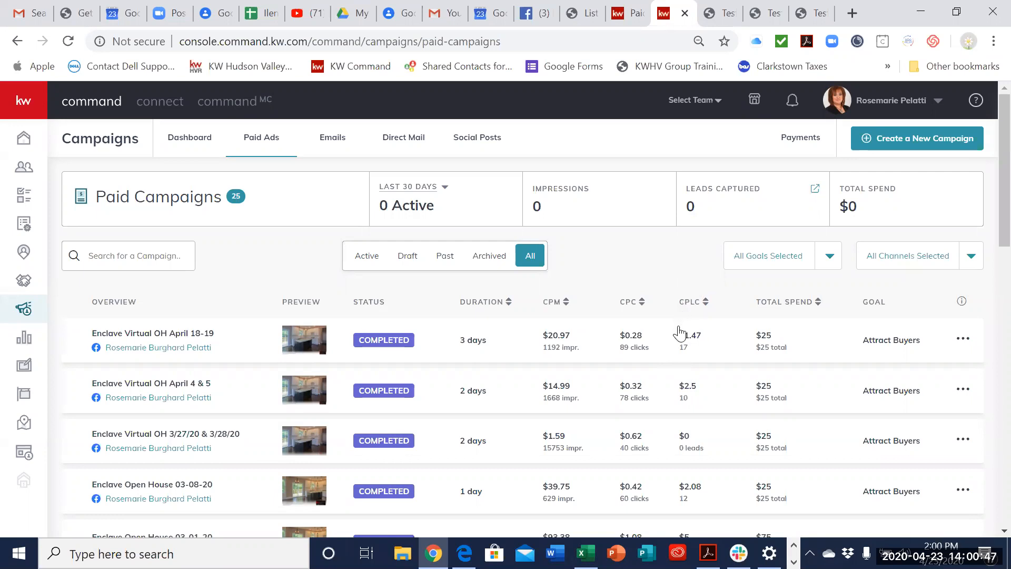
Step: Close the first of the three open test page tabs and return to the paid ads list
{"action": "left_click", "coordinate": [732, 24]}
{"action": "left_click", "coordinate": [731, 14]}
{"action": "left_click", "coordinate": [711, 13]}
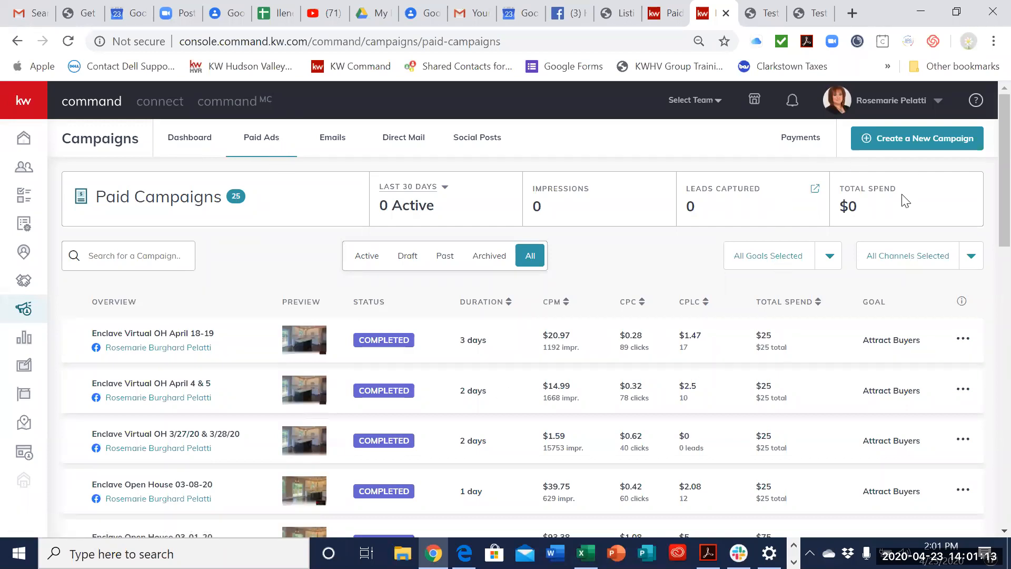
Step: Create a new paid social ad campaign with the goal Attract Buyers, running on Facebook
{"action": "left_click", "coordinate": [900, 142]}
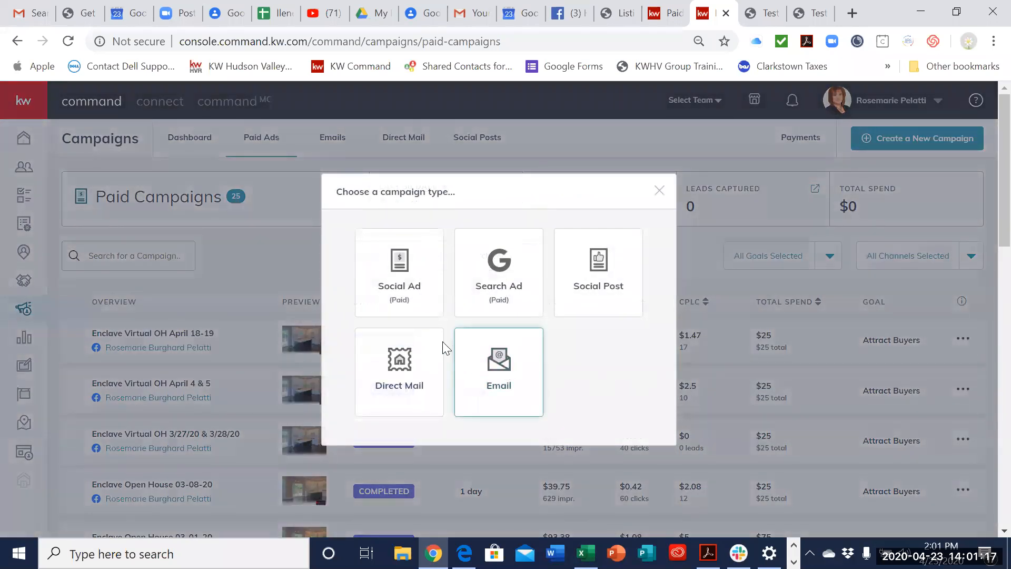
{"action": "left_click", "coordinate": [407, 284]}
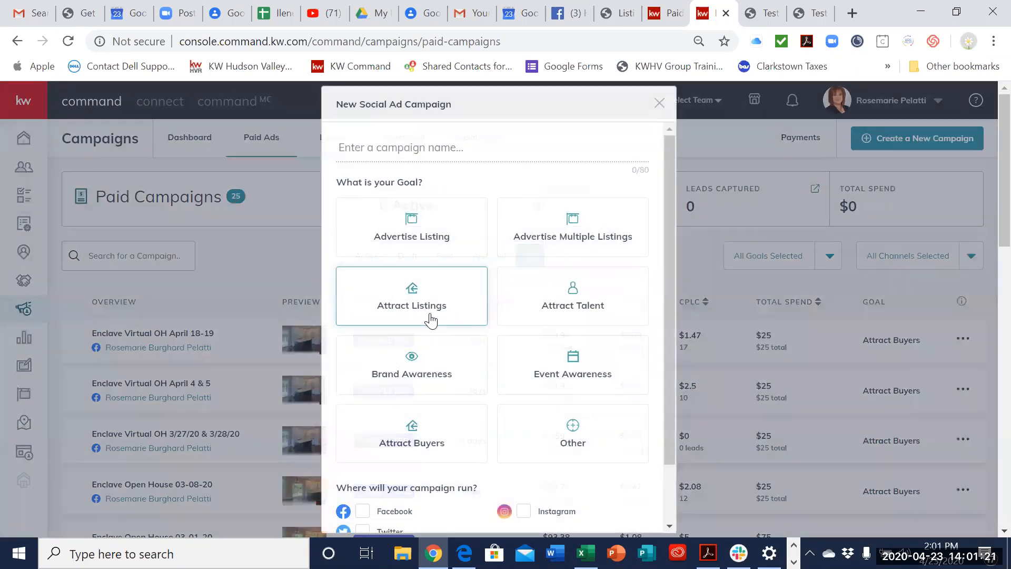
{"action": "left_click", "coordinate": [410, 437]}
{"action": "scroll", "coordinate": [488, 445], "scroll_direction": "down", "scroll_amount": 2}
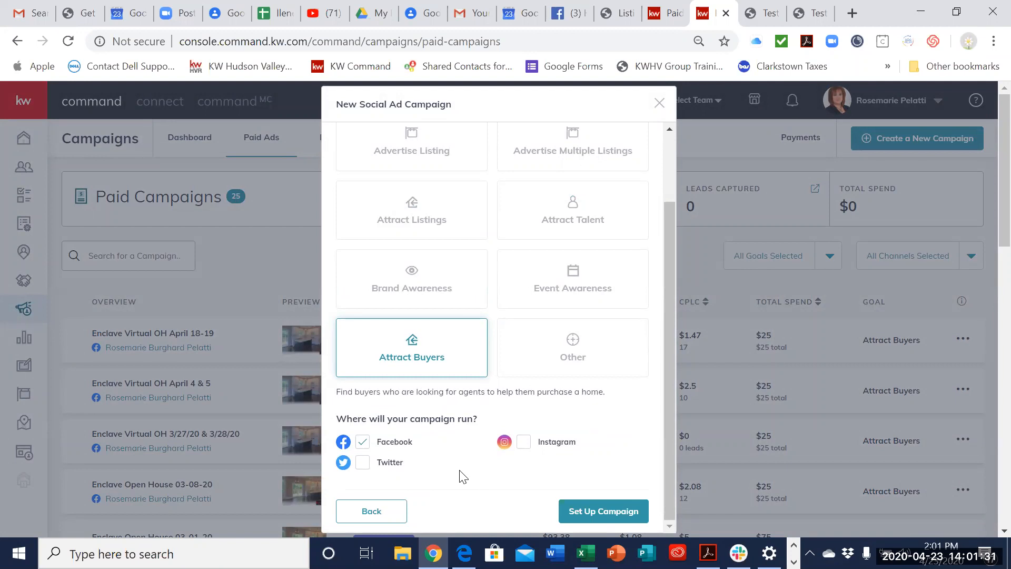
{"action": "left_click", "coordinate": [605, 513]}
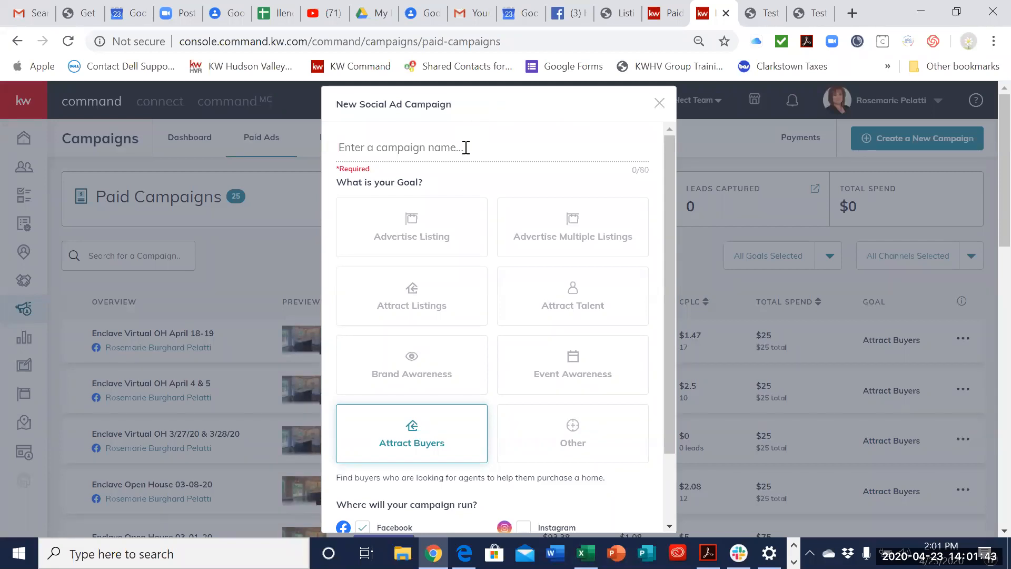
Step: Name the new campaign Test Campaign and proceed to its setup
{"action": "type", "text": "Test C"}
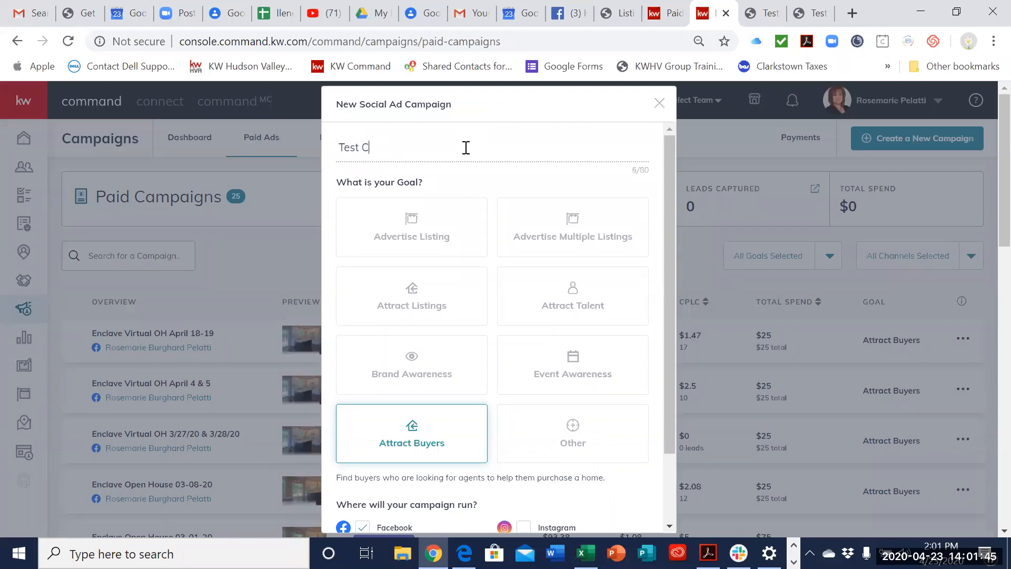
{"action": "type", "text": "ampaign"}
{"action": "scroll", "coordinate": [627, 377], "scroll_direction": "down", "scroll_amount": 2}
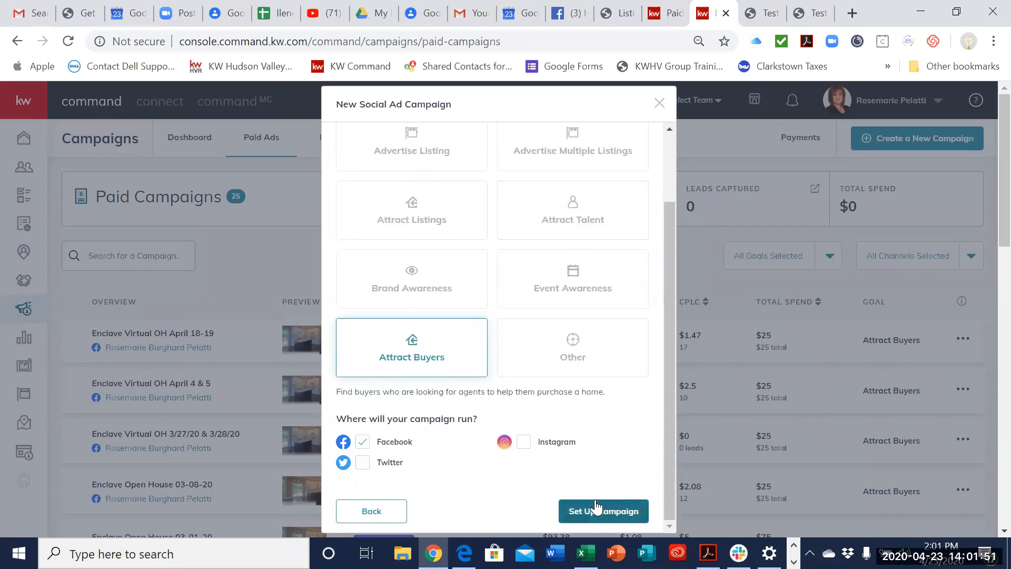
{"action": "scroll", "coordinate": [614, 431], "scroll_direction": "up", "scroll_amount": 2}
{"action": "scroll", "coordinate": [614, 431], "scroll_direction": "down", "scroll_amount": 2}
{"action": "left_click", "coordinate": [613, 518]}
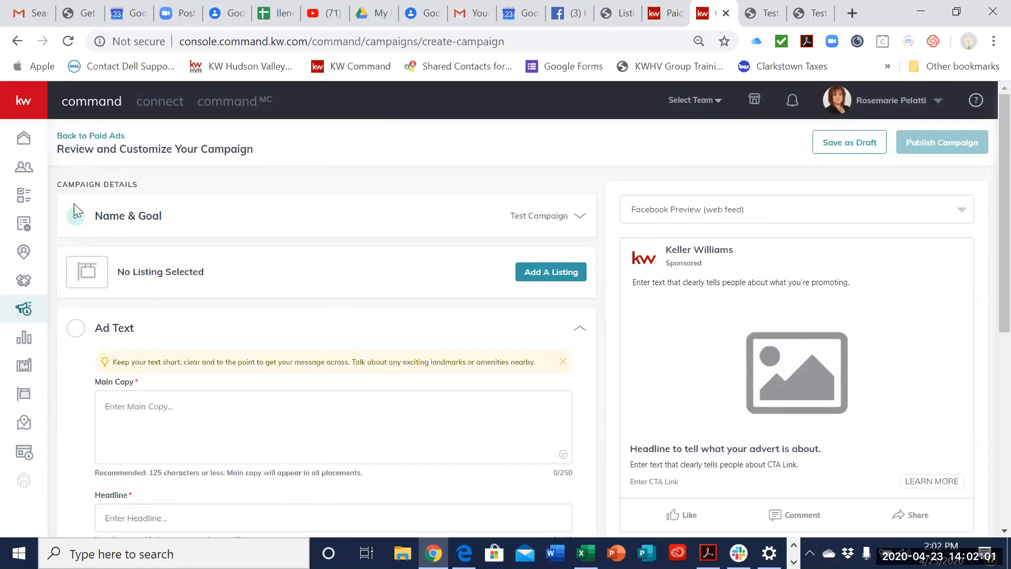
Step: Review the campaign's name and Attract Buyers goal and save them
{"action": "left_click", "coordinate": [537, 217]}
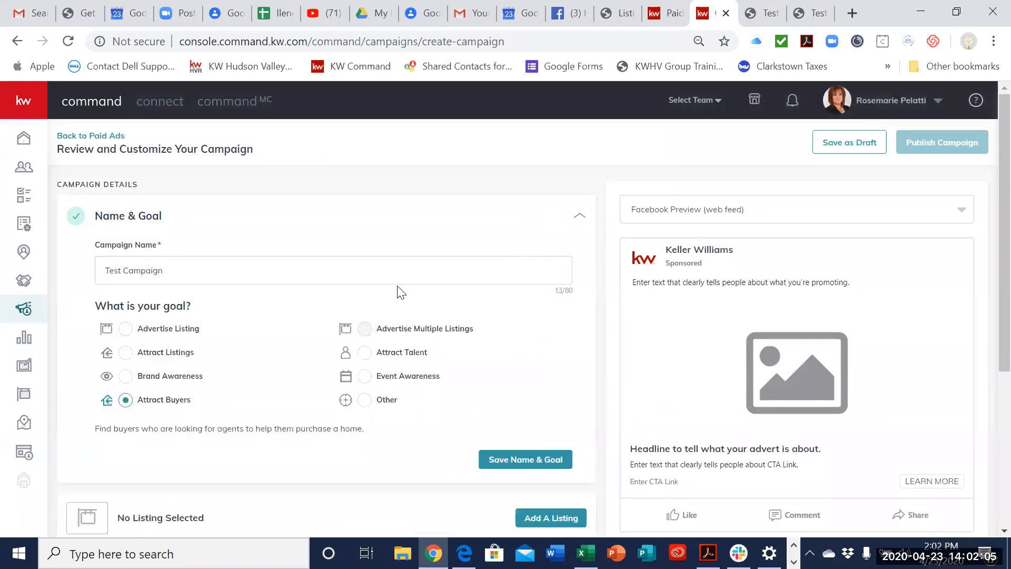
{"action": "scroll", "coordinate": [414, 303], "scroll_direction": "down", "scroll_amount": 2}
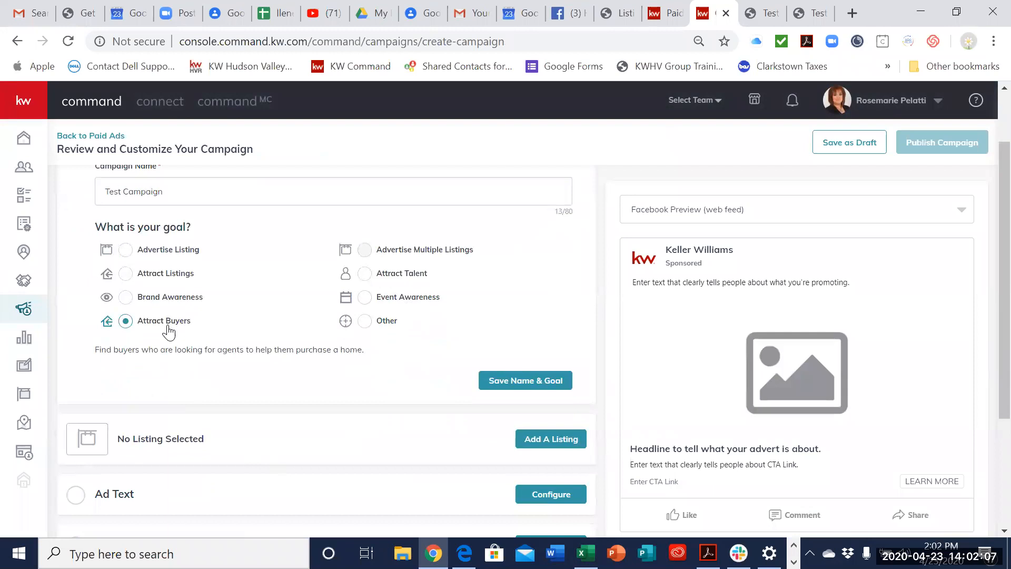
{"action": "left_click", "coordinate": [522, 380]}
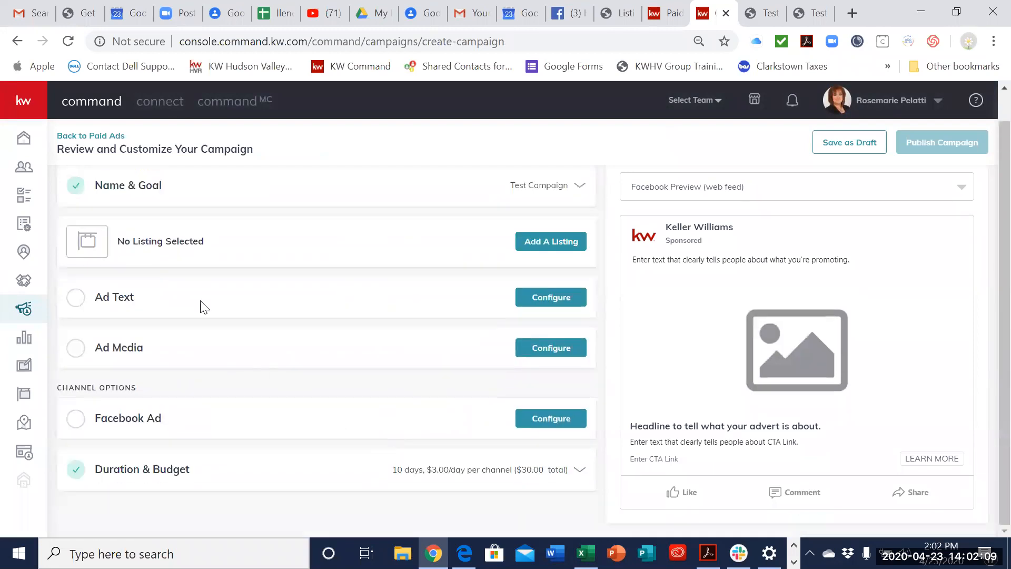
Step: Search the listings by property address and add the $849,900 Lot 2 listing in West Nyack to the campaign
{"action": "left_click", "coordinate": [535, 243]}
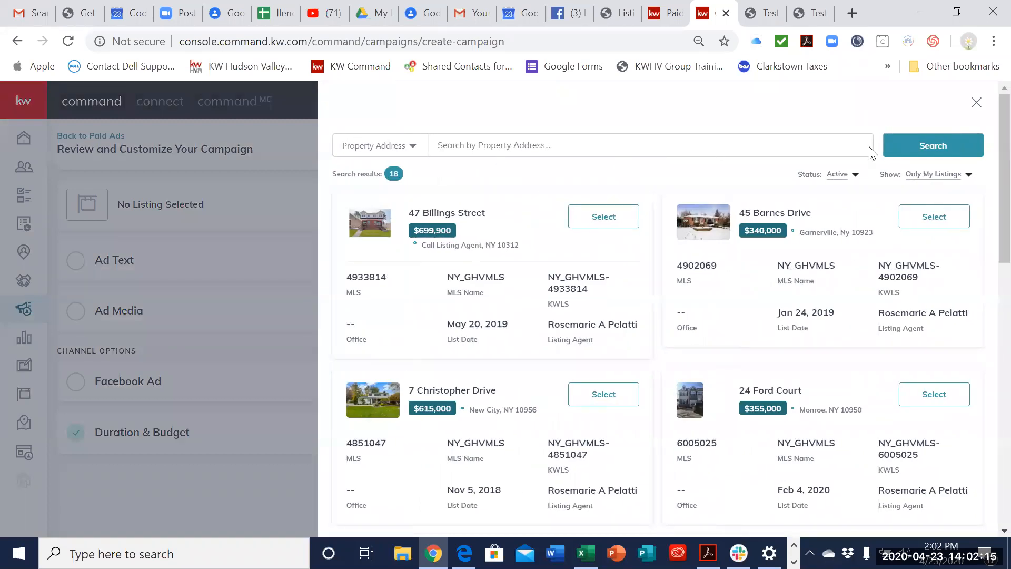
{"action": "left_click", "coordinate": [589, 143]}
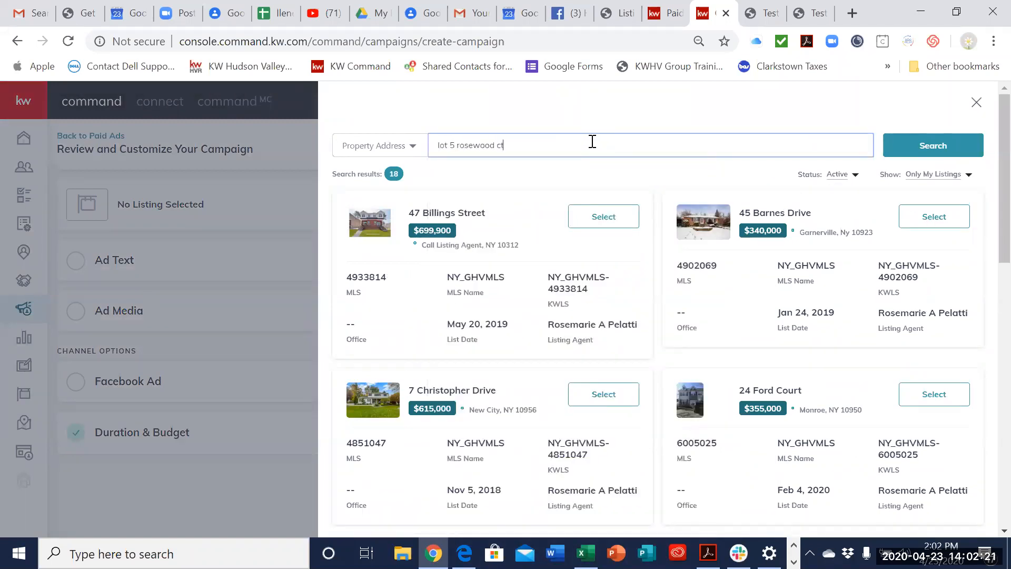
{"action": "key", "text": "Return"}
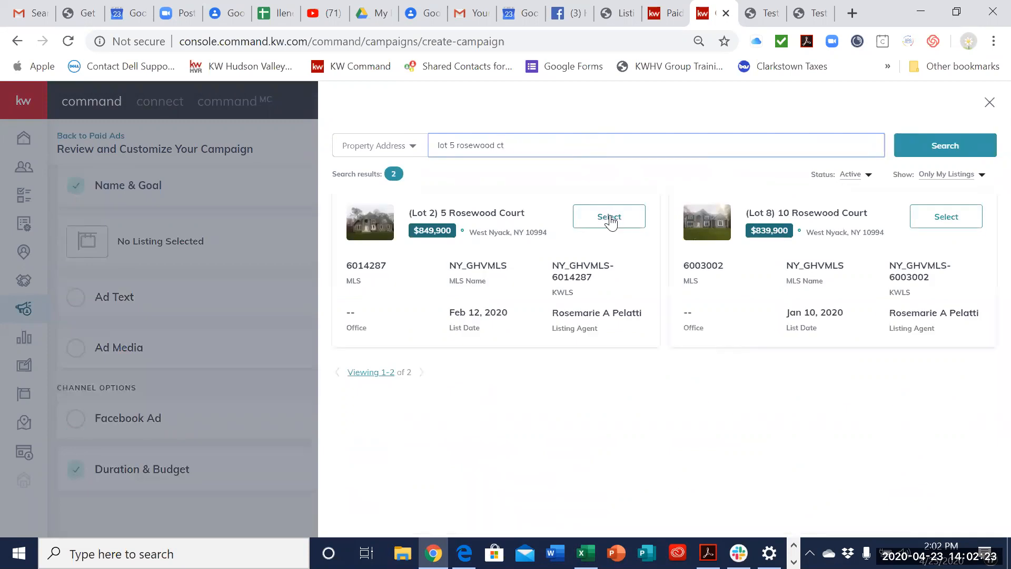
{"action": "left_click", "coordinate": [610, 220]}
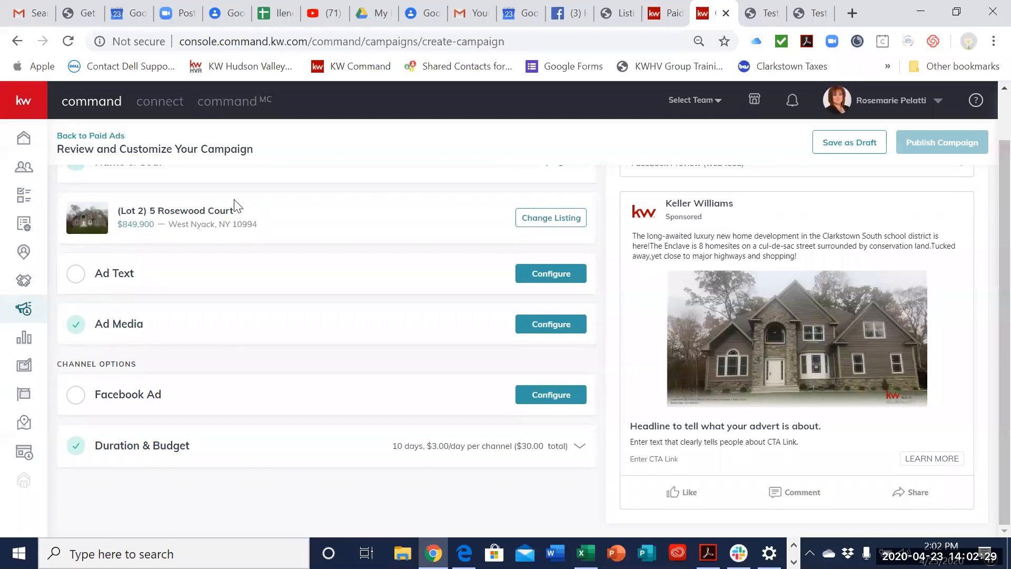
Step: Delete the opening sentence about the long-awaited development from the ad's main copy and add a space after "Tucked away,"
{"action": "left_click", "coordinate": [124, 279]}
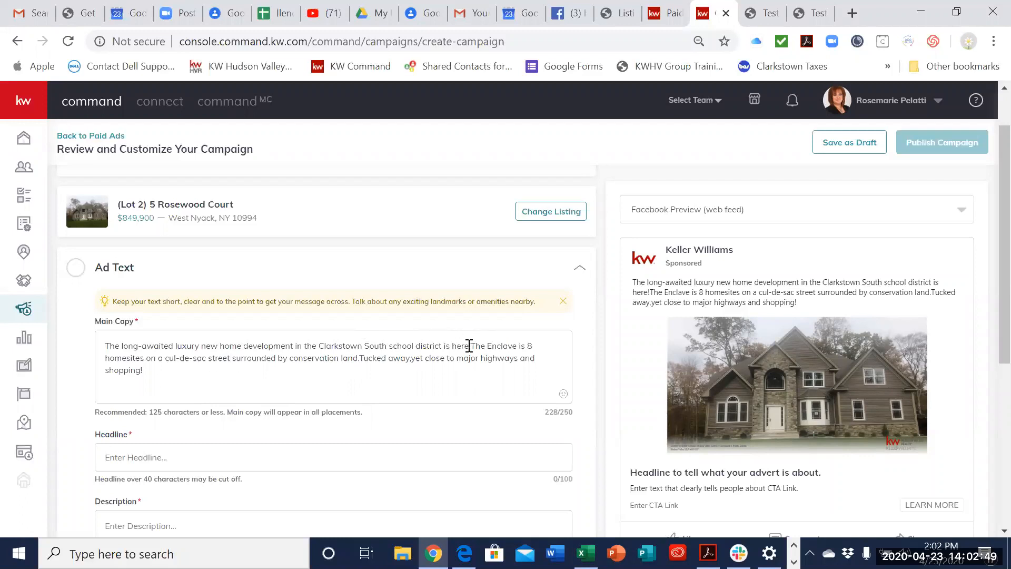
{"action": "left_click_drag", "start_coordinate": [469, 345], "coordinate": [87, 337]}
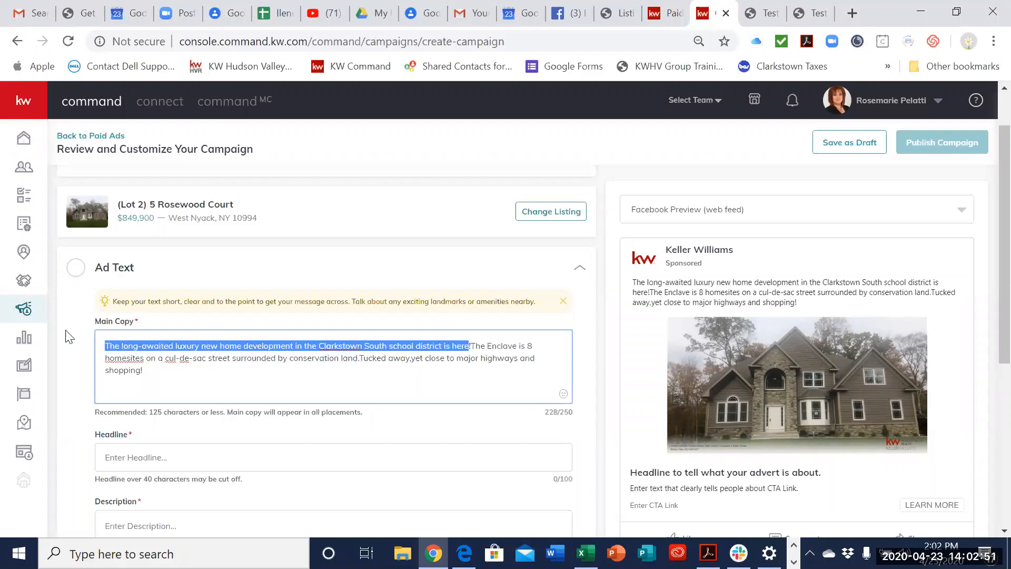
{"action": "key", "text": "BackSpace"}
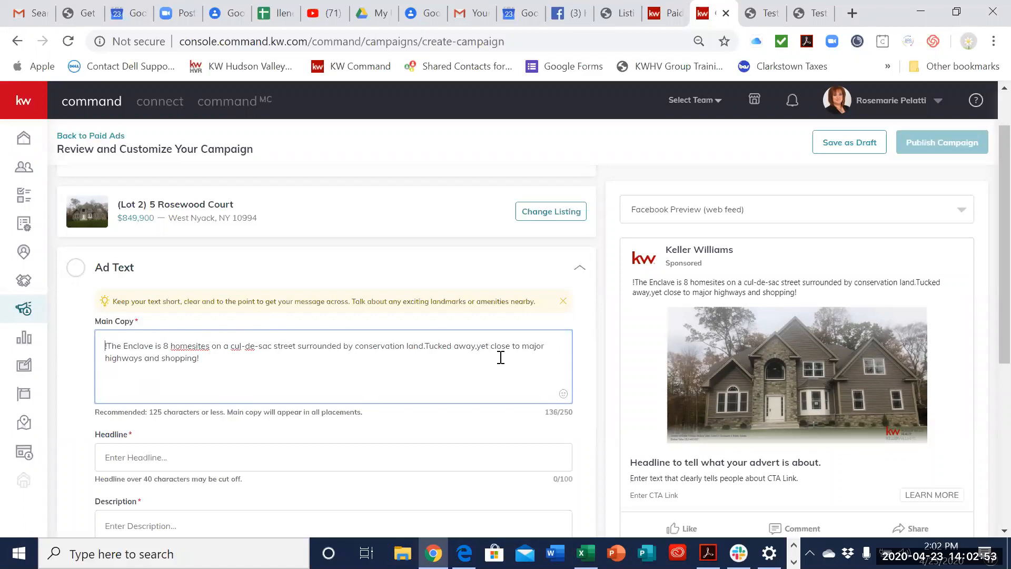
{"action": "left_click", "coordinate": [478, 346]}
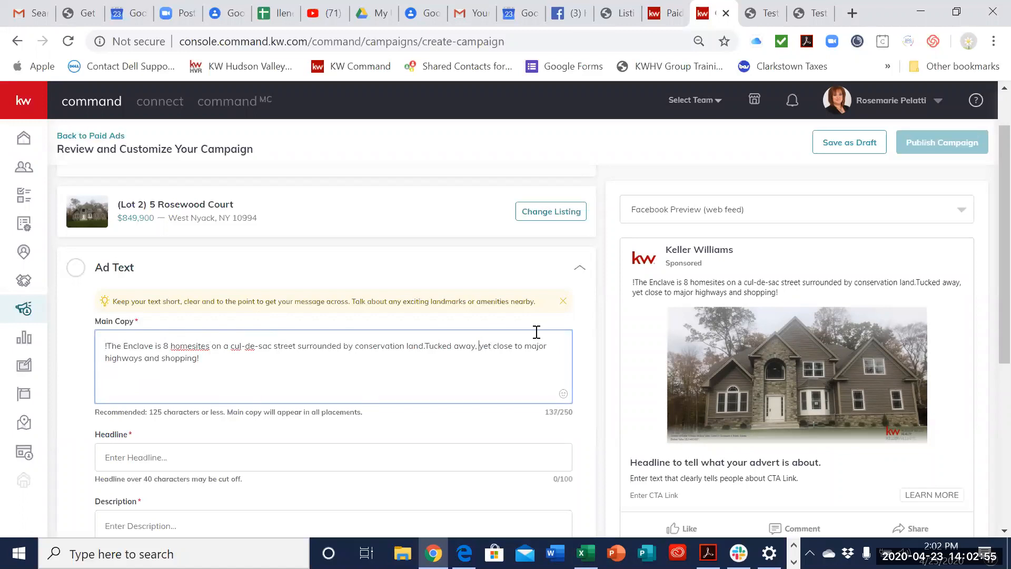
Step: Enter "Just Listed!" as the ad's headline
{"action": "scroll", "coordinate": [337, 379], "scroll_direction": "down", "scroll_amount": 1}
{"action": "left_click", "coordinate": [343, 374]}
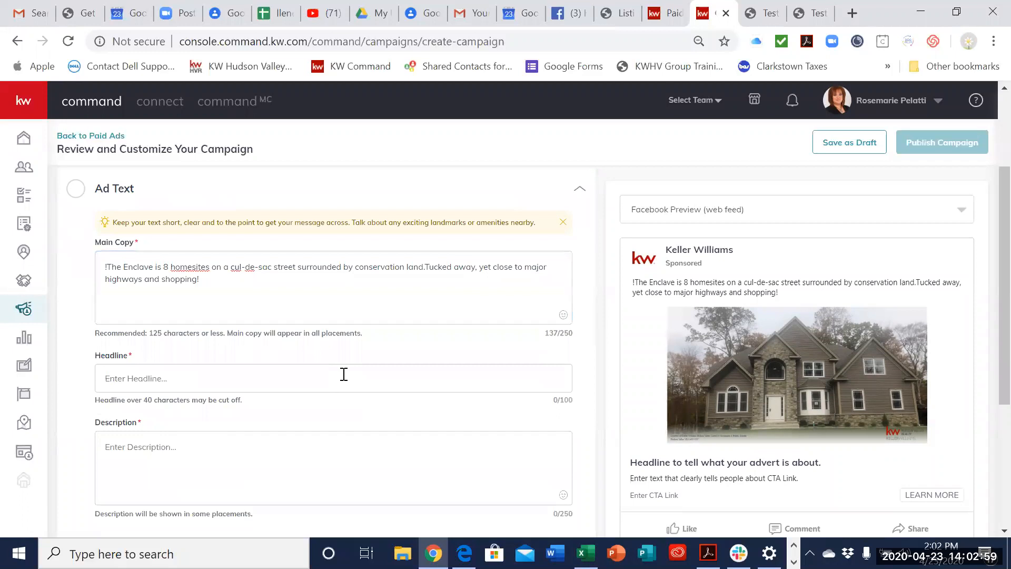
{"action": "type", "text": "Virgu"}
{"action": "key", "text": "BackSpace"}
{"action": "key", "text": "BackSpace"}
{"action": "type", "text": "tu"}
{"action": "key", "text": "BackSpace"}
{"action": "key", "text": "BackSpace"}
{"action": "key", "text": "BackSpace"}
{"action": "key", "text": "BackSpace"}
{"action": "type", "text": "Just Listed!"}
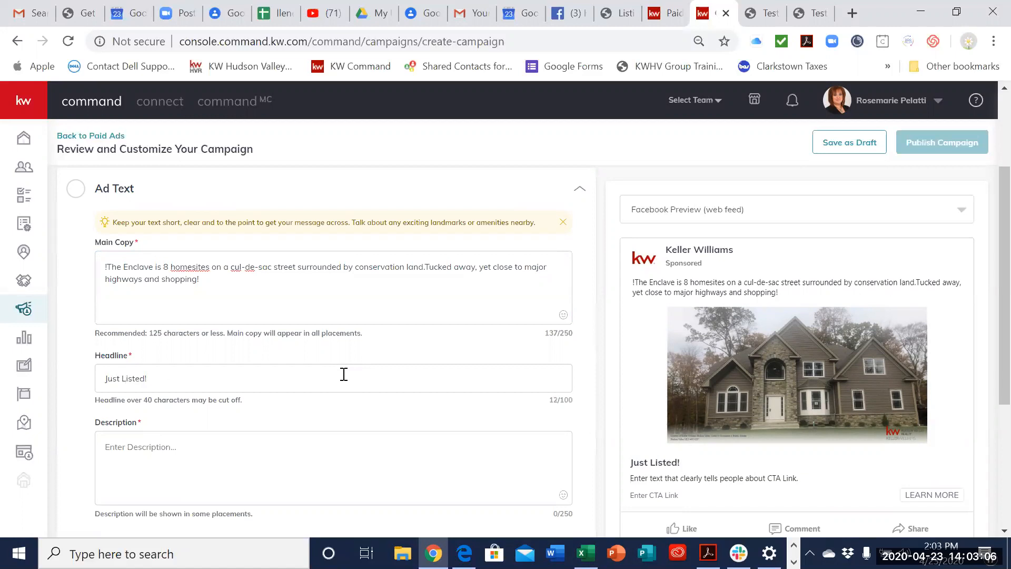
Step: Enter "Beautiful new homes!" as the ad's description and save the ad text
{"action": "left_click", "coordinate": [337, 447]}
{"action": "scroll", "coordinate": [337, 446], "scroll_direction": "down", "scroll_amount": 1}
{"action": "left_click", "coordinate": [338, 453]}
{"action": "scroll", "coordinate": [289, 384], "scroll_direction": "up", "scroll_amount": 1}
{"action": "left_click", "coordinate": [301, 453]}
{"action": "type", "text": "Beautiful new homes!"}
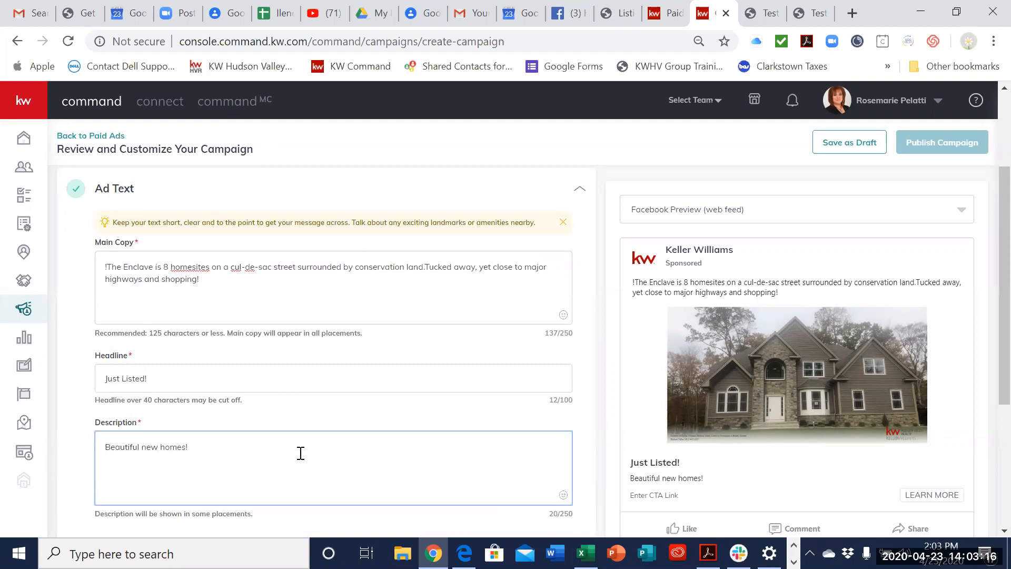
{"action": "scroll", "coordinate": [301, 453], "scroll_direction": "down", "scroll_amount": 2}
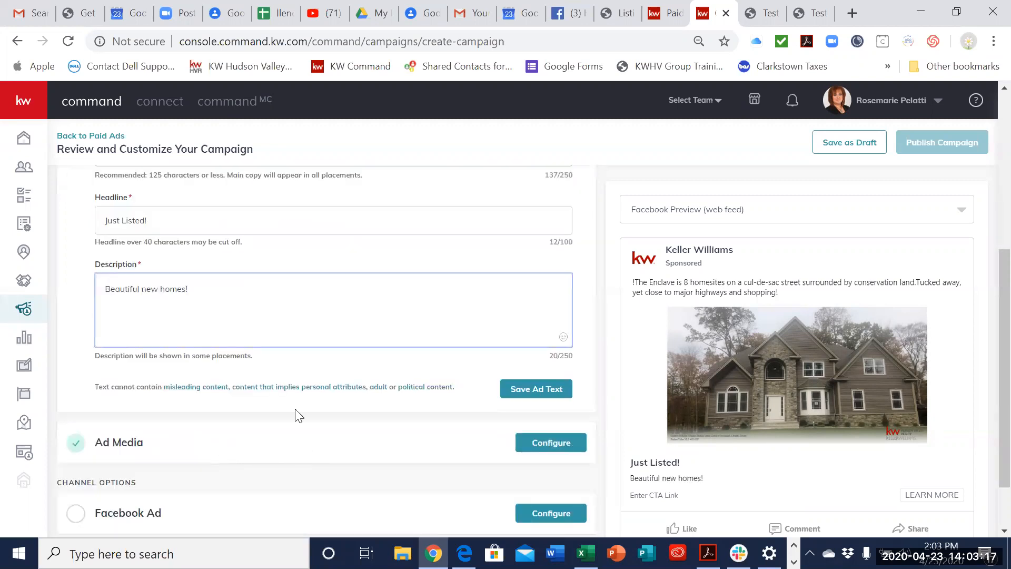
{"action": "left_click", "coordinate": [538, 380]}
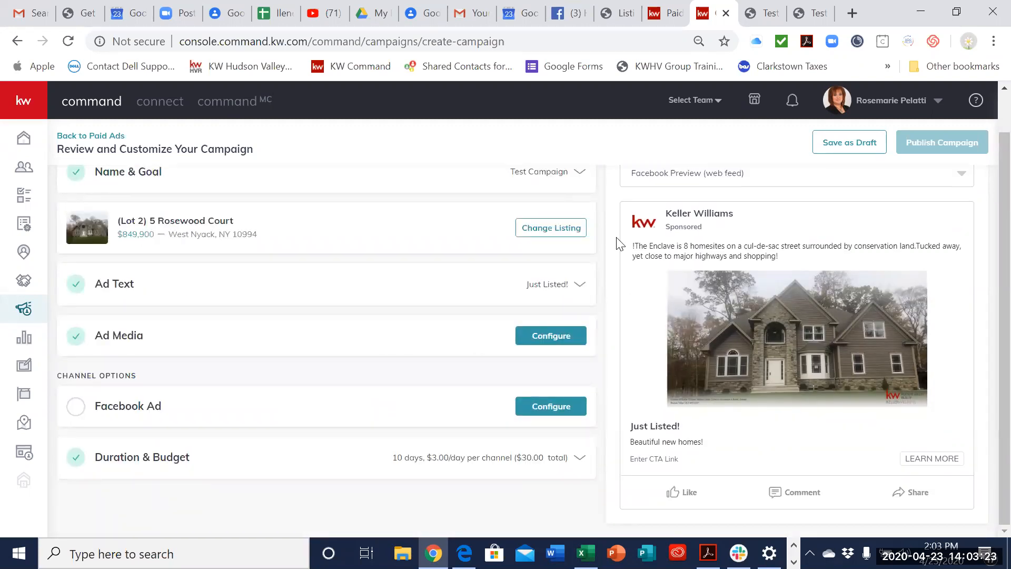
Step: Configure the Facebook ad to display on the Hudson Valley Real Estate page
{"action": "left_click", "coordinate": [549, 408]}
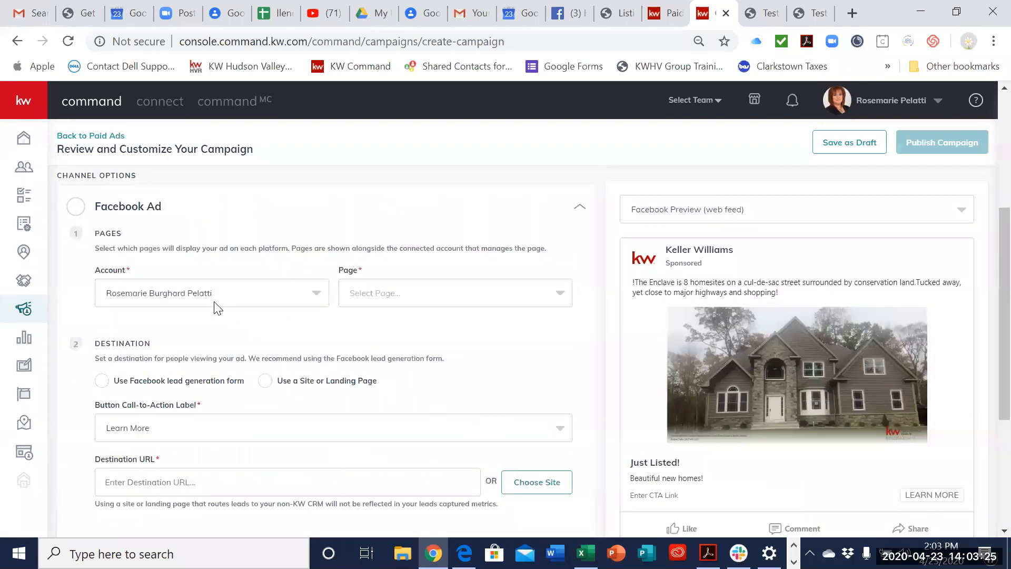
{"action": "left_click", "coordinate": [369, 298]}
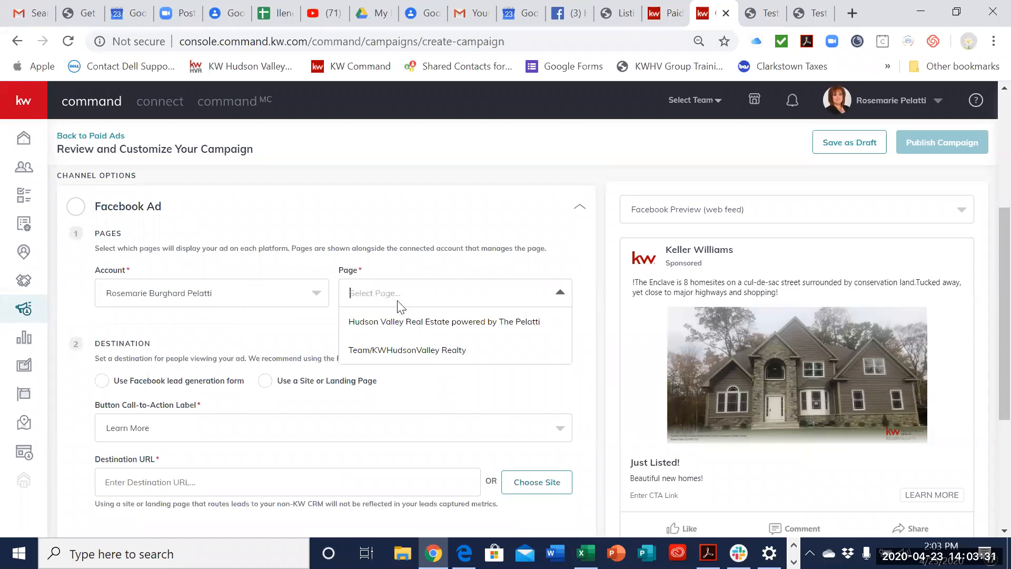
{"action": "left_click", "coordinate": [415, 338]}
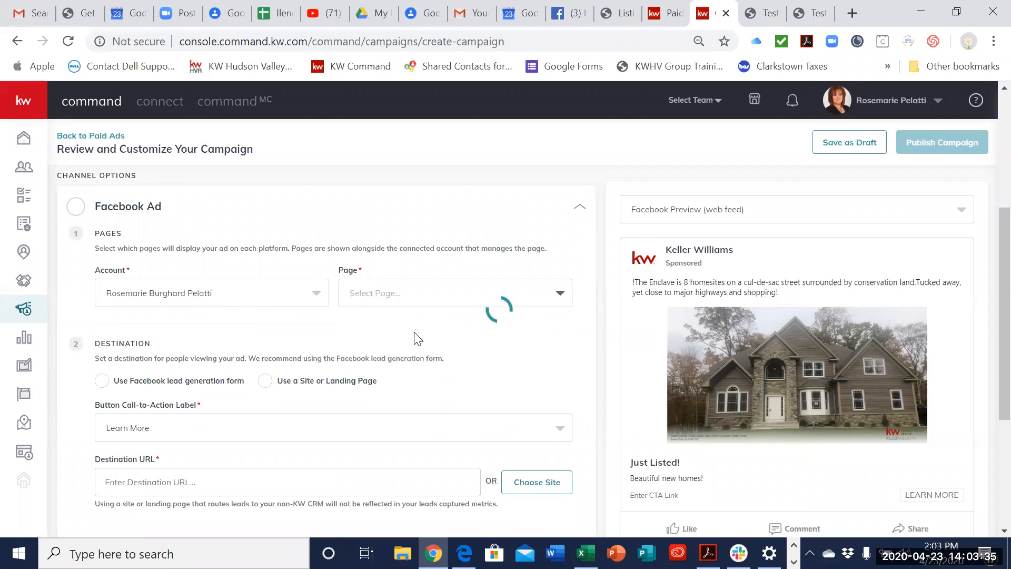
Step: Choose the Facebook lead generation form as the ad's destination, with Learn More as the button's call-to-action label
{"action": "scroll", "coordinate": [473, 400], "scroll_direction": "down", "scroll_amount": 3}
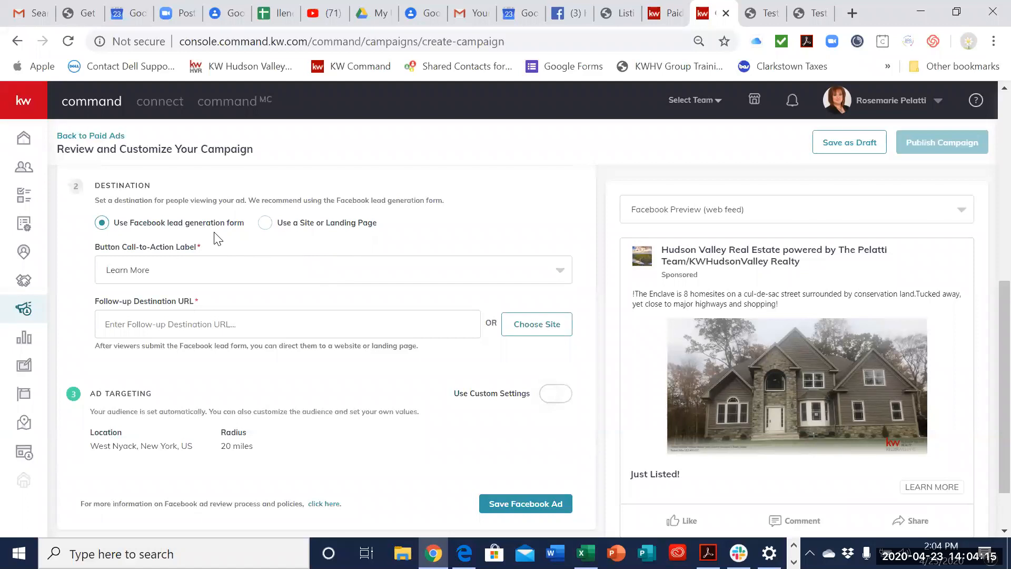
{"action": "left_click", "coordinate": [195, 271]}
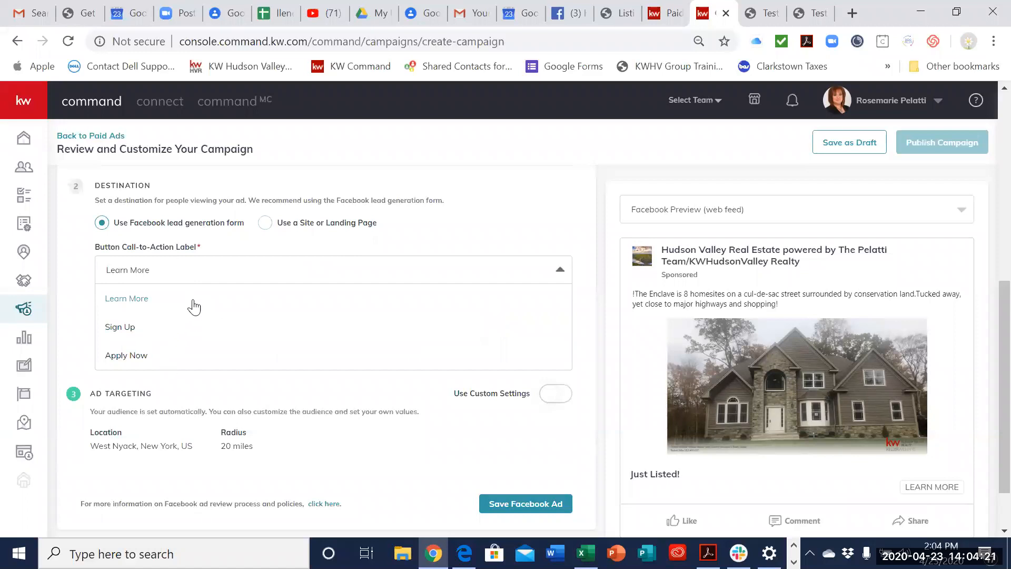
{"action": "left_click", "coordinate": [195, 301]}
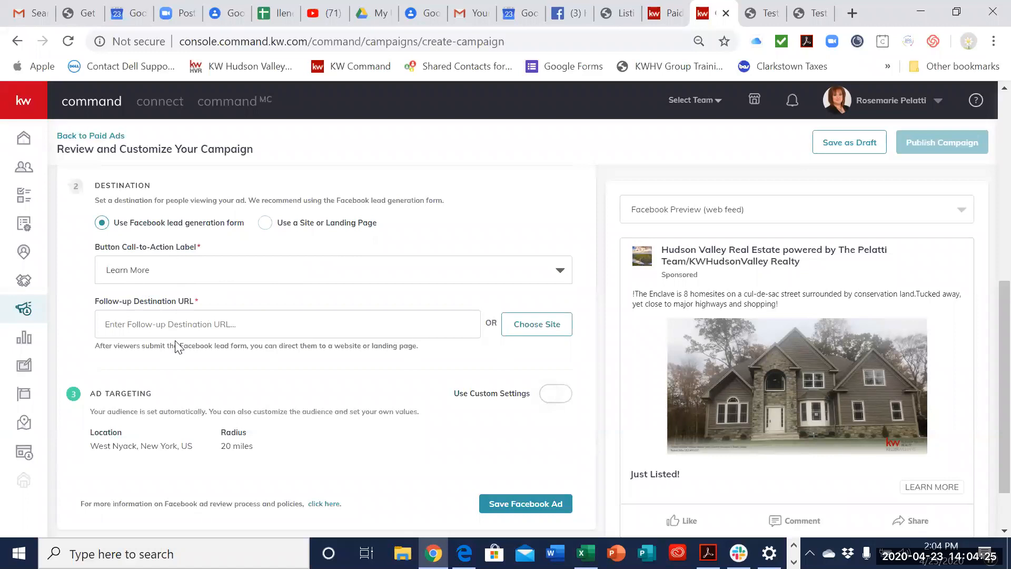
Step: Get the web address of the published test-page.html landing page and paste it into the ad's follow-up destination URL
{"action": "left_click", "coordinate": [187, 325]}
{"action": "right_click", "coordinate": [187, 325]}
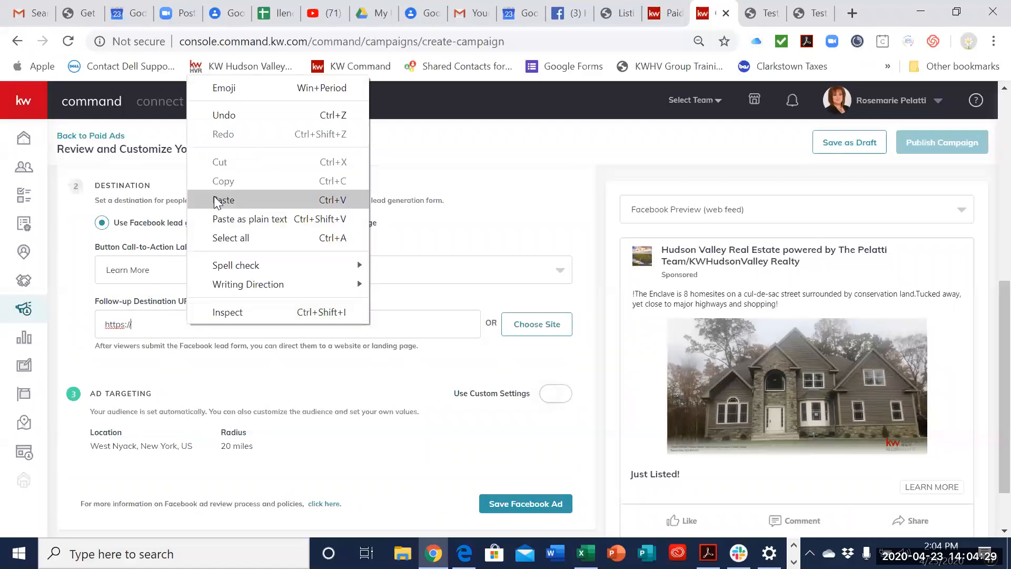
{"action": "left_click", "coordinate": [403, 183]}
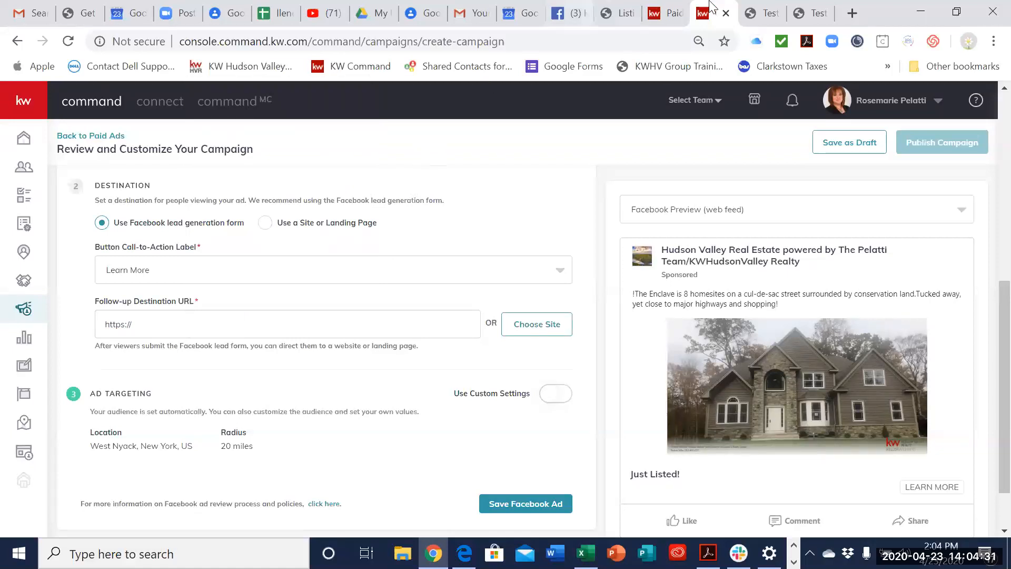
{"action": "left_click", "coordinate": [752, 16]}
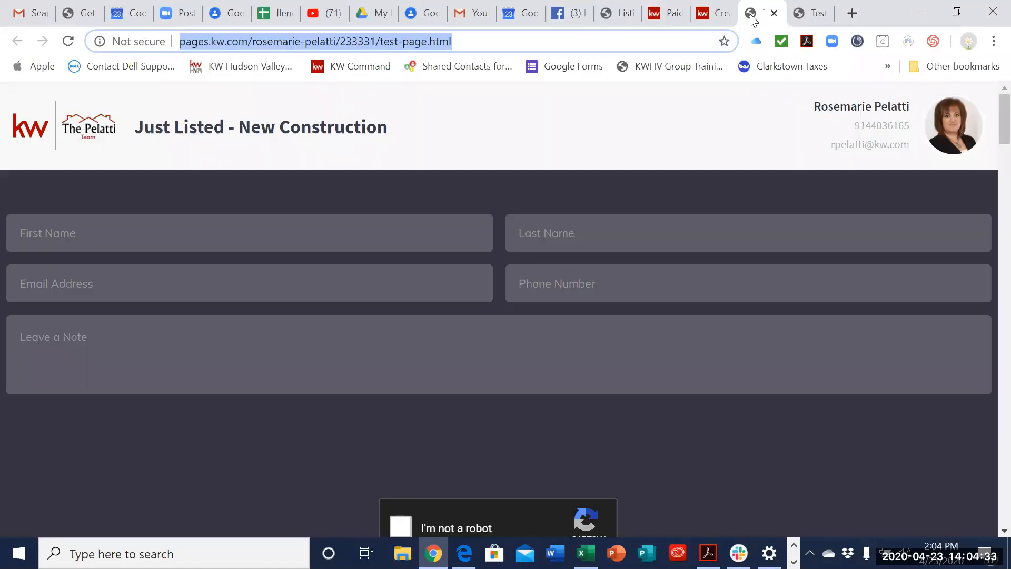
{"action": "left_click", "coordinate": [701, 16]}
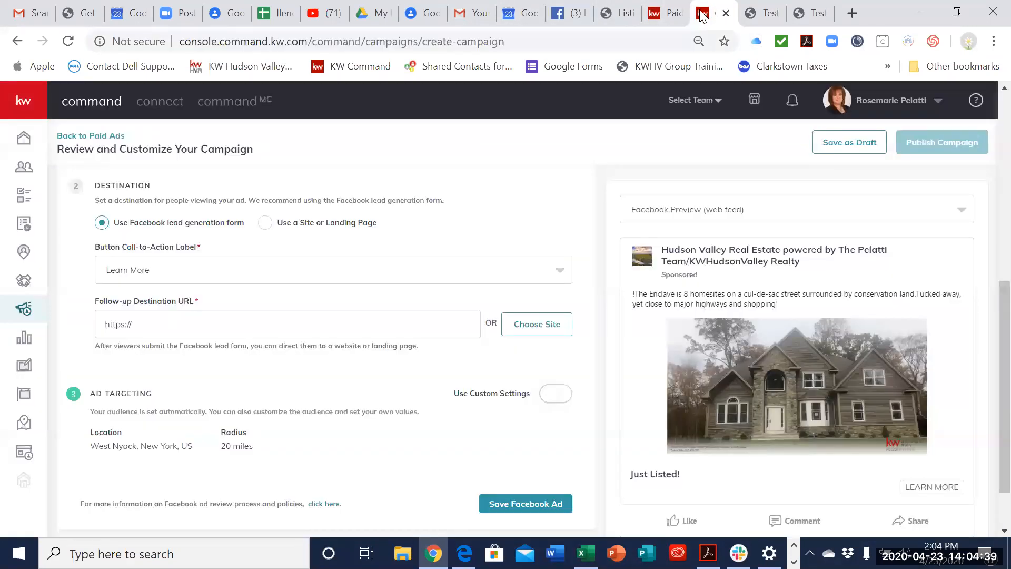
{"action": "left_click", "coordinate": [112, 328]}
{"action": "type", "text": "https://pages.kw.com/rosemarie-pelatti/233331/test-page.html"}
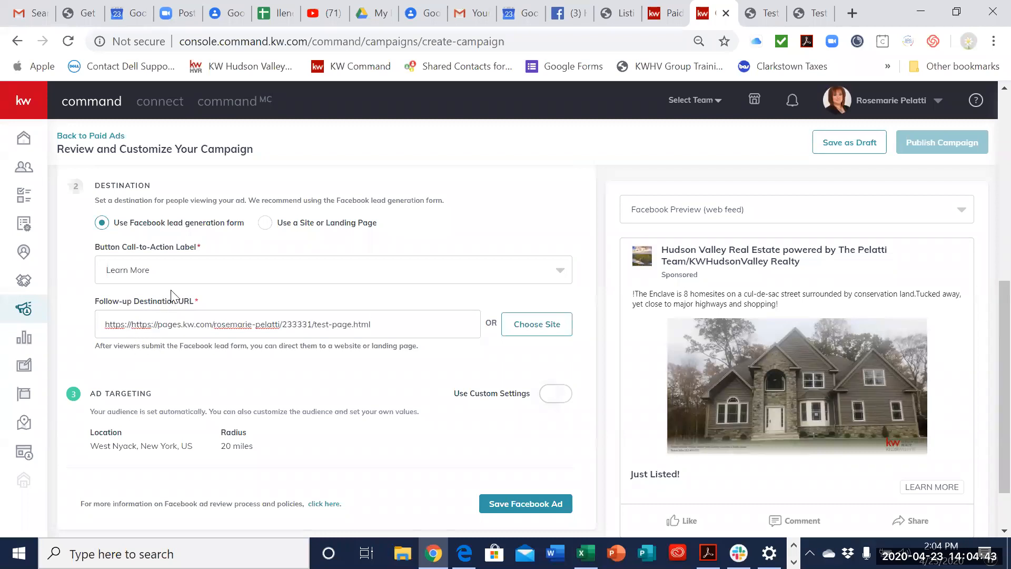
{"action": "key", "text": "BackSpace"}
{"action": "key", "text": "BackSpace"}
{"action": "key", "text": "BackSpace"}
{"action": "key", "text": "BackSpace"}
{"action": "key", "text": "BackSpace"}
{"action": "key", "text": "BackSpace"}
{"action": "key", "text": "BackSpace"}
{"action": "key", "text": "BackSpace"}
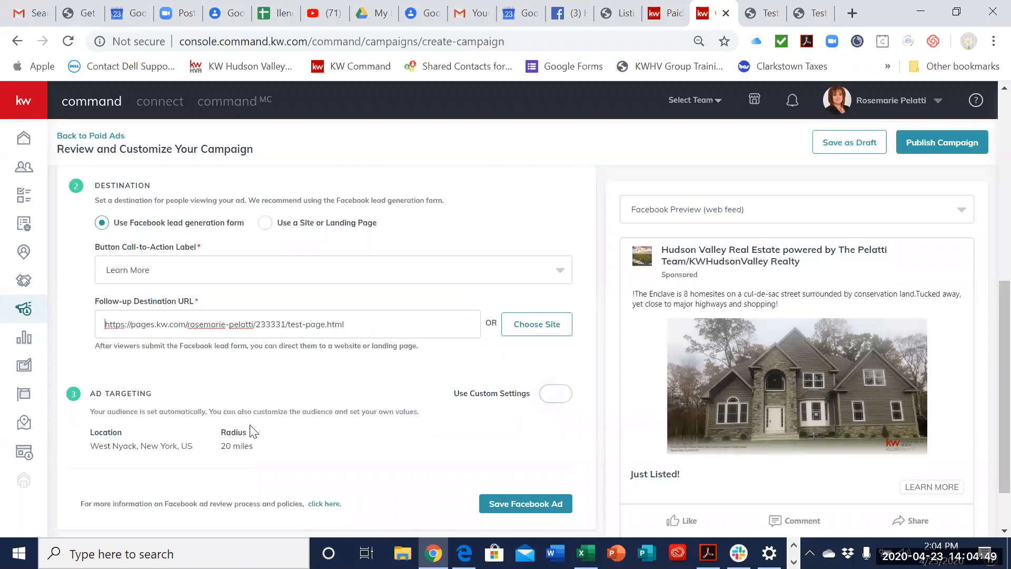
Step: Enable custom ad targeting settings with West Nyack, New York as the location and a 30-mile radius
{"action": "scroll", "coordinate": [462, 418], "scroll_direction": "down", "scroll_amount": 1}
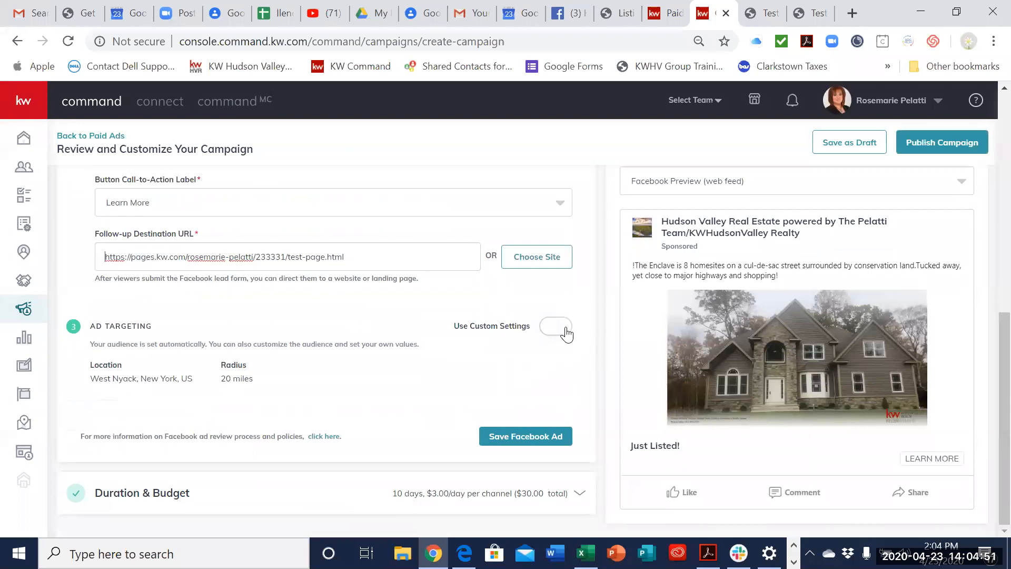
{"action": "left_click", "coordinate": [563, 328]}
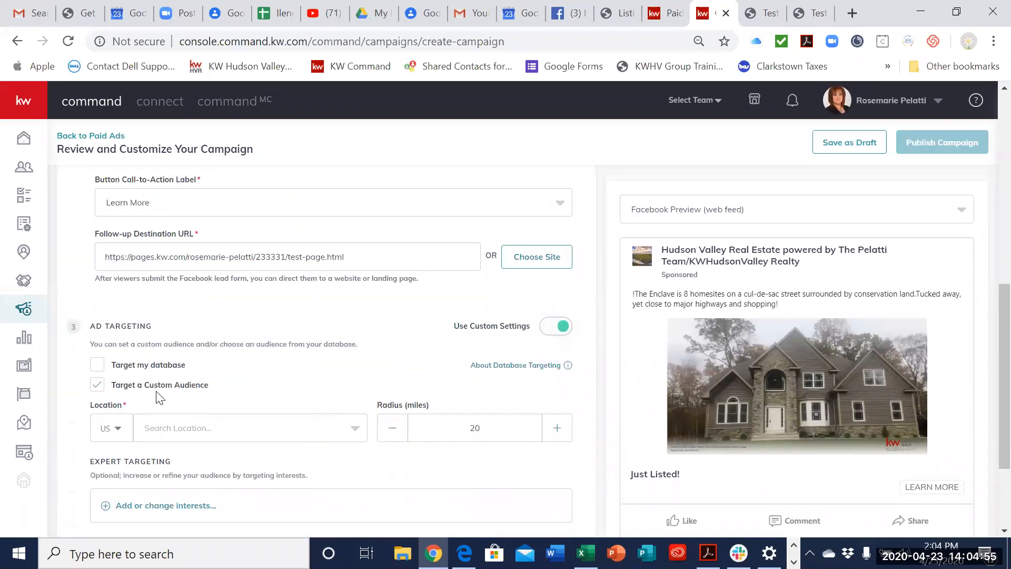
{"action": "scroll", "coordinate": [156, 394], "scroll_direction": "down", "scroll_amount": 1}
{"action": "left_click", "coordinate": [213, 353]}
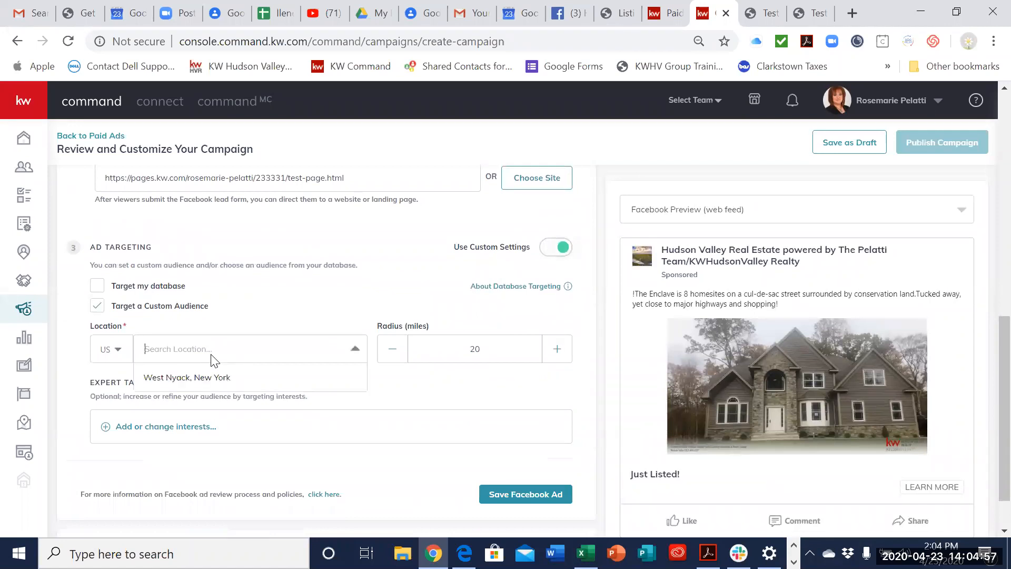
{"action": "left_click", "coordinate": [222, 385]}
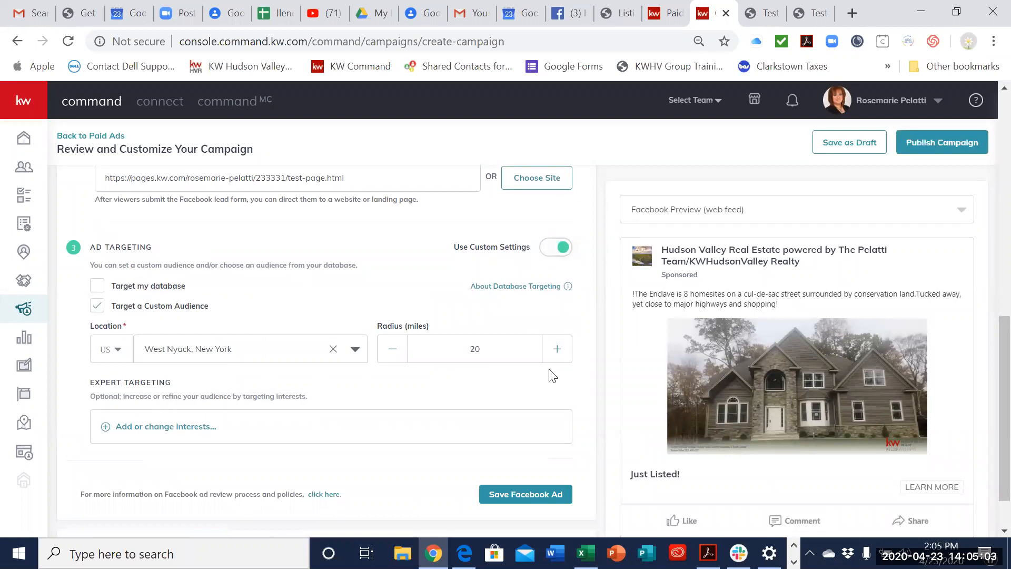
{"action": "left_click", "coordinate": [559, 358]}
{"action": "left_click", "coordinate": [559, 358]}
{"action": "left_click", "coordinate": [559, 359]}
{"action": "left_click", "coordinate": [559, 359]}
Step: Search the expert targeting interests for zillow and add the Zillow interest to the audience
{"action": "left_click", "coordinate": [167, 429]}
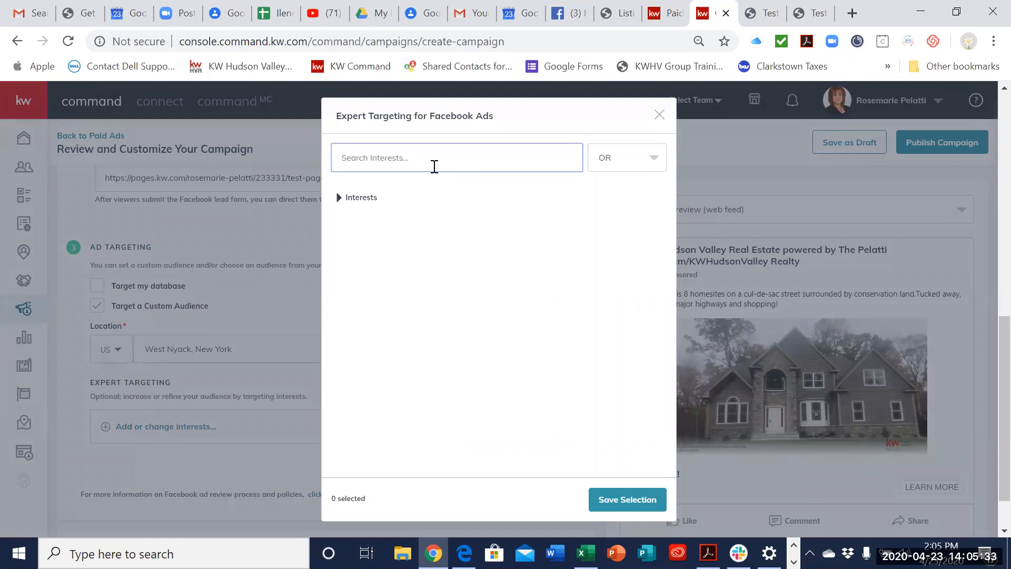
{"action": "type", "text": "zillow.com"}
{"action": "left_click", "coordinate": [478, 210]}
{"action": "left_click", "coordinate": [455, 160]}
{"action": "key", "text": "BackSpace"}
{"action": "key", "text": "BackSpace"}
{"action": "key", "text": "BackSpace"}
{"action": "key", "text": "BackSpace"}
{"action": "key", "text": "BackSpace"}
{"action": "key", "text": "BackSpace"}
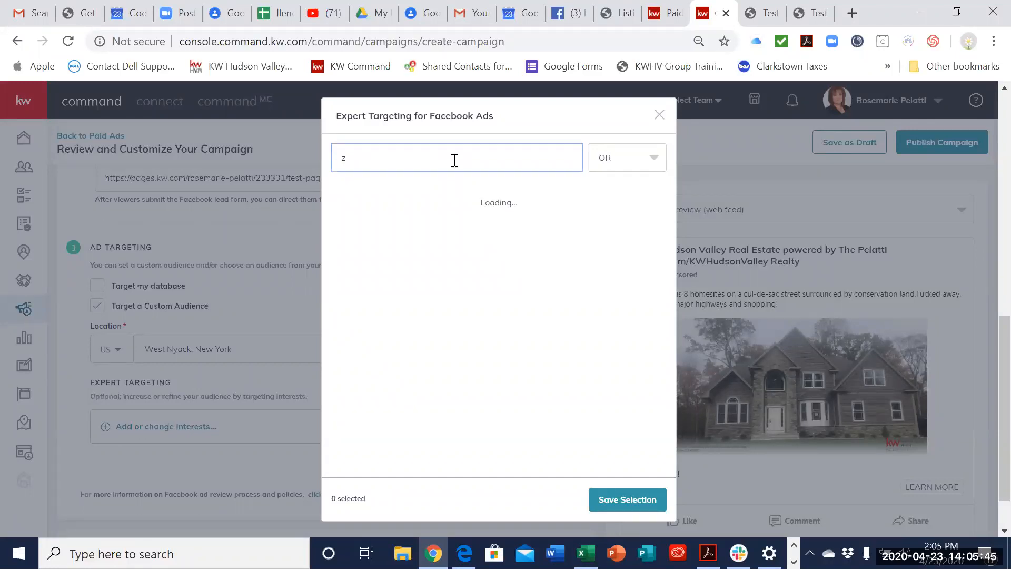
{"action": "key", "text": "BackSpace"}
{"action": "type", "text": "zillow"}
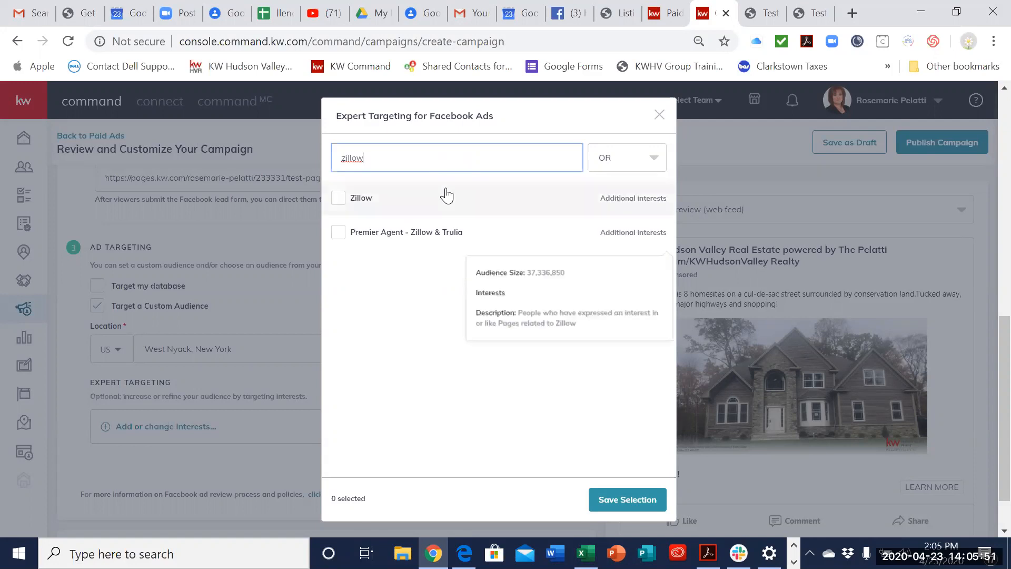
{"action": "left_click", "coordinate": [448, 201]}
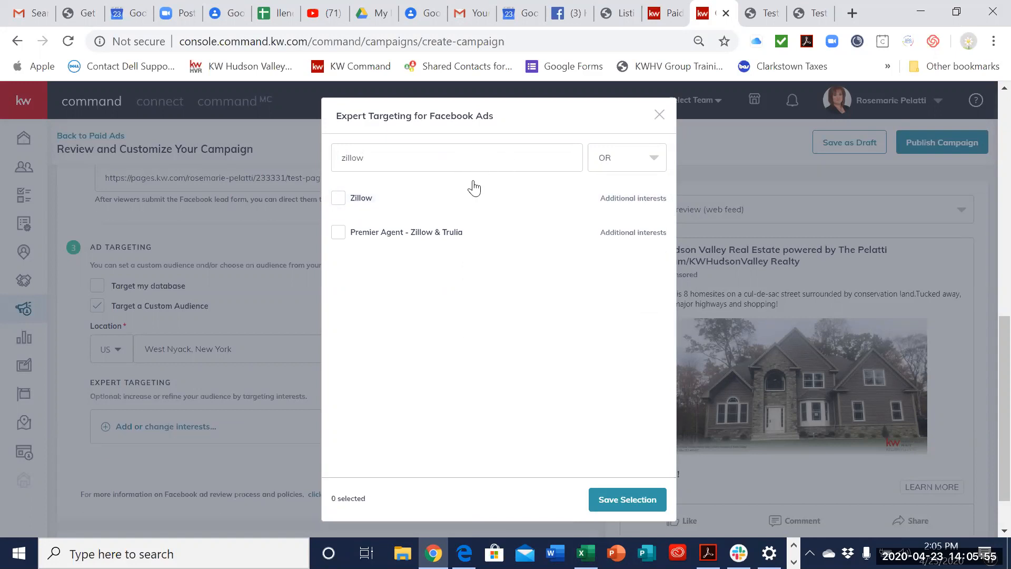
Step: Search the interests for trulia and add the Trulia interest to the audience
{"action": "left_click", "coordinate": [483, 164]}
{"action": "key", "text": "BackSpace"}
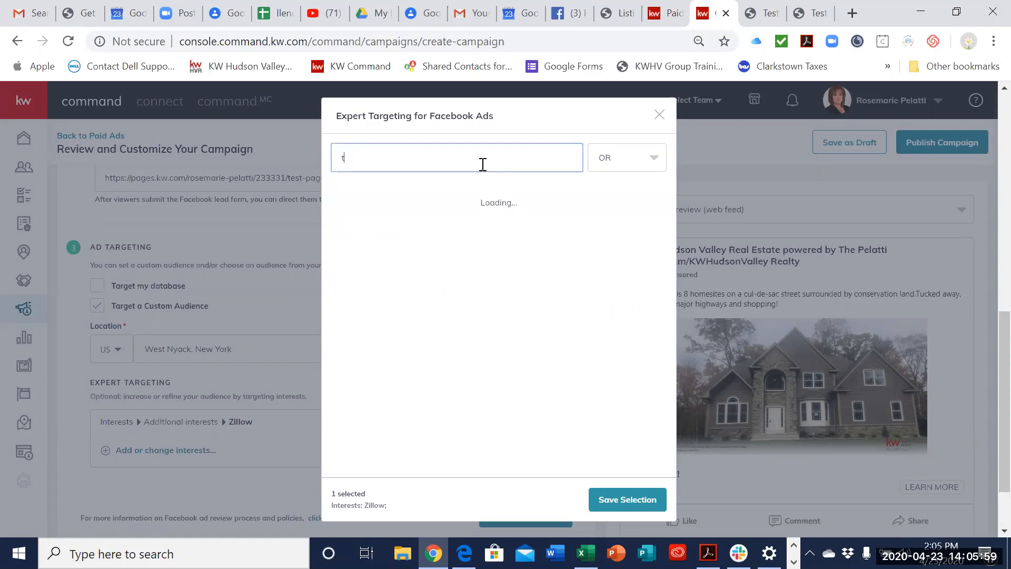
{"action": "key", "text": "BackSpace"}
{"action": "type", "text": "r"}
{"action": "key", "text": "BackSpace"}
{"action": "type", "text": "trulia"}
{"action": "left_click", "coordinate": [462, 205]}
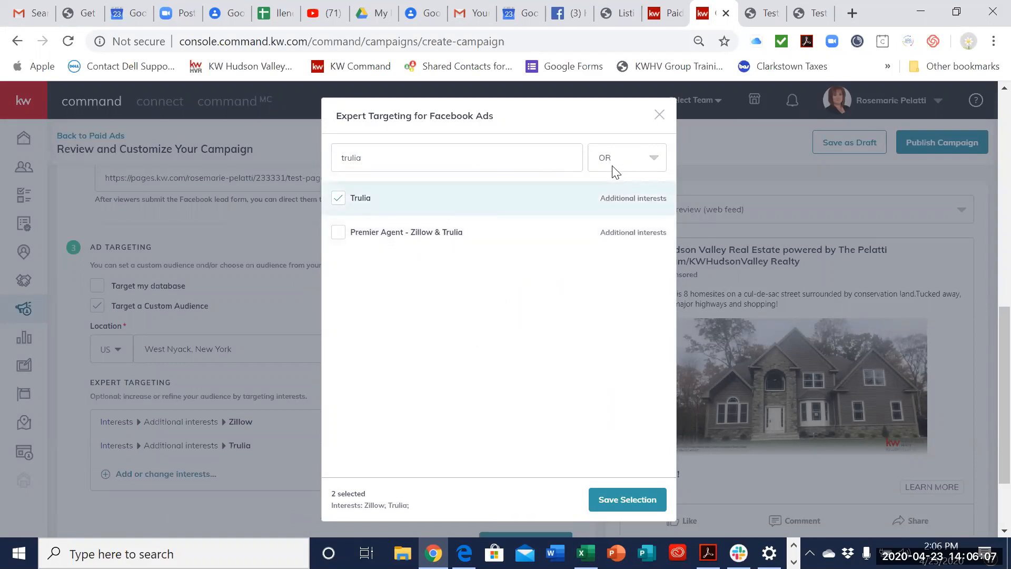
Step: Search the interests for realtor.com and add the realtor.com interest to the audience
{"action": "left_click", "coordinate": [529, 167]}
{"action": "key", "text": "BackSpace"}
{"action": "key", "text": "BackSpace"}
{"action": "key", "text": "BackSpace"}
{"action": "key", "text": "BackSpace"}
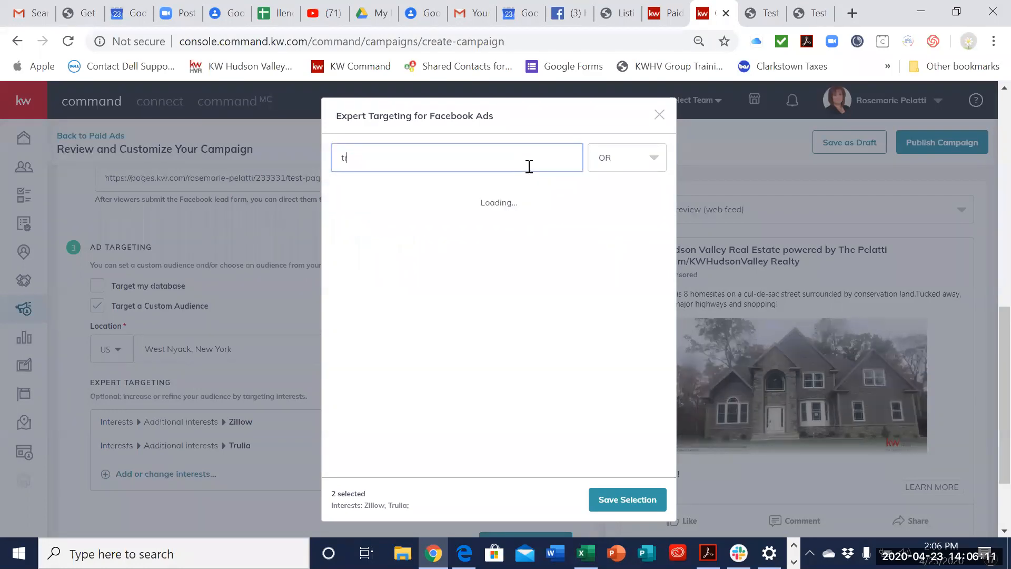
{"action": "key", "text": "BackSpace"}
{"action": "type", "text": "="}
{"action": "key", "text": "BackSpace"}
{"action": "type", "text": "realto"}
{"action": "type", "text": "r,"}
{"action": "type", "text": ","}
{"action": "type", "text": "com"}
{"action": "left_click", "coordinate": [467, 194]}
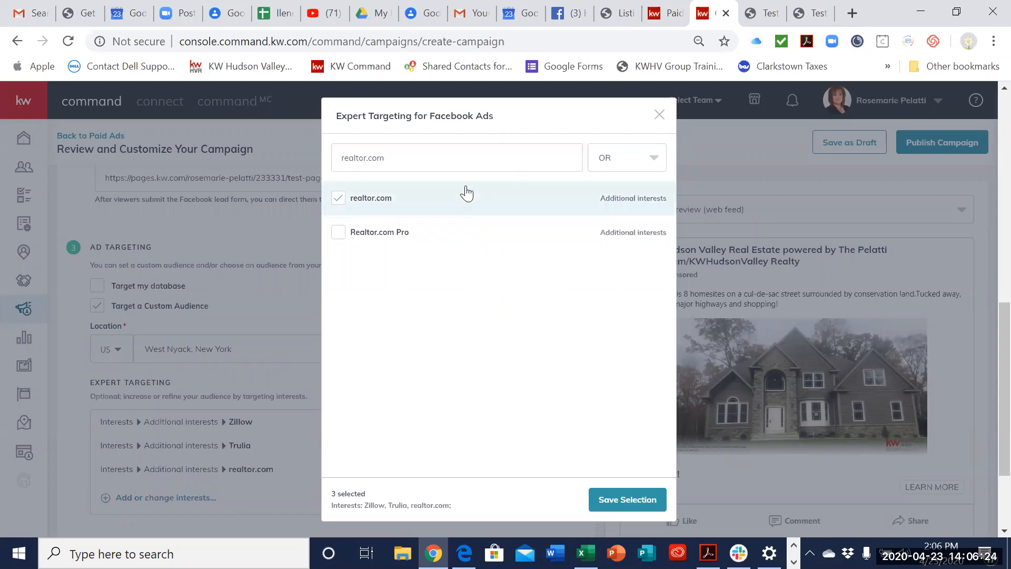
Step: Search the interests for mortgage and add the Mortgage calculator interest to the audience
{"action": "left_click", "coordinate": [488, 149]}
{"action": "key", "text": "BackSpace"}
{"action": "key", "text": "BackSpace"}
{"action": "key", "text": "BackSpace"}
{"action": "key", "text": "BackSpace"}
{"action": "key", "text": "BackSpace"}
{"action": "key", "text": "BackSpace"}
{"action": "key", "text": "BackSpace"}
{"action": "key", "text": "BackSpace"}
{"action": "key", "text": "BackSpace"}
{"action": "key", "text": "BackSpace"}
{"action": "key", "text": "BackSpace"}
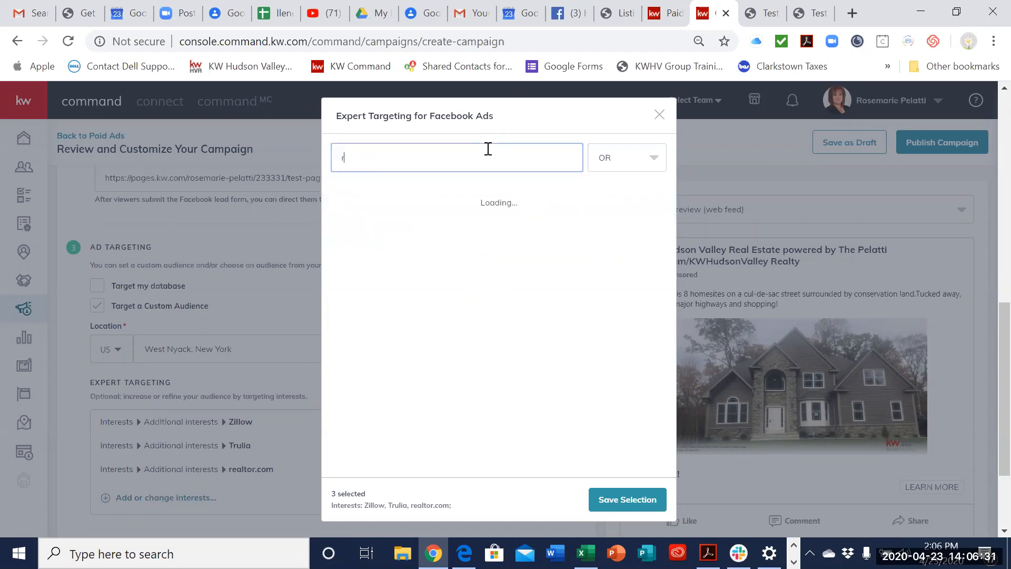
{"action": "type", "text": "mortgage"}
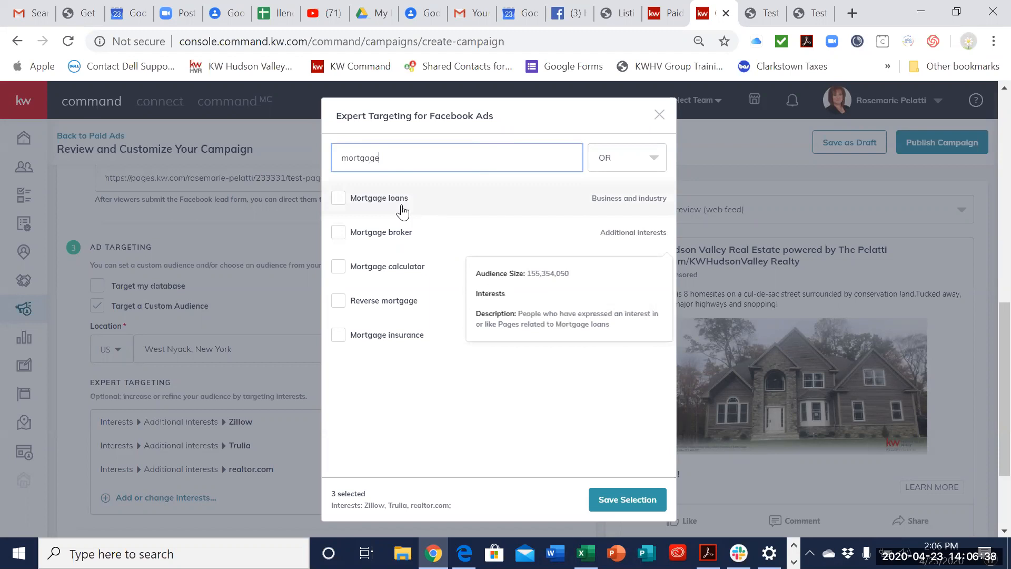
{"action": "left_click", "coordinate": [393, 264]}
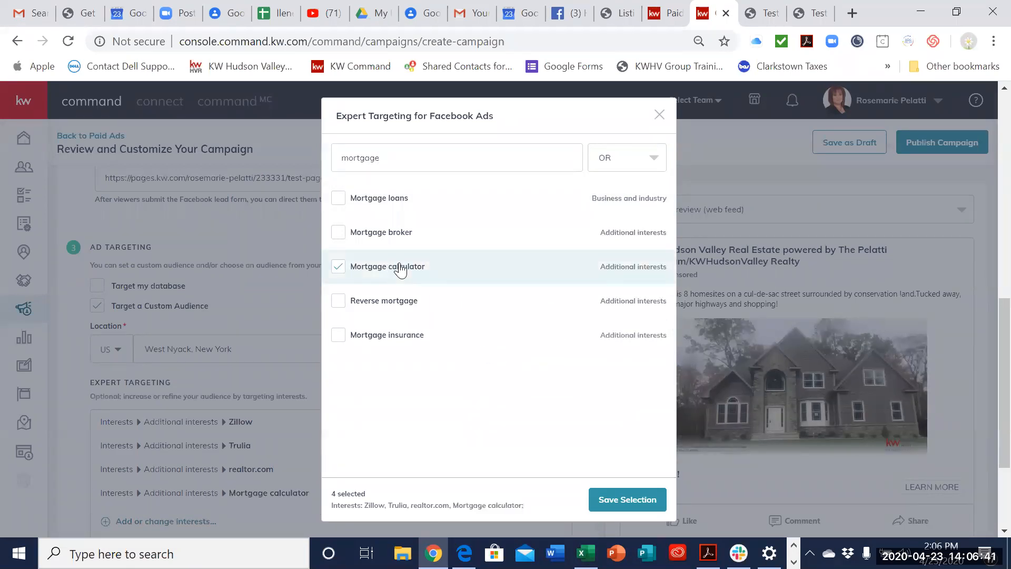
Step: Save the expert targeting selection and the Facebook ad settings
{"action": "left_click", "coordinate": [608, 504]}
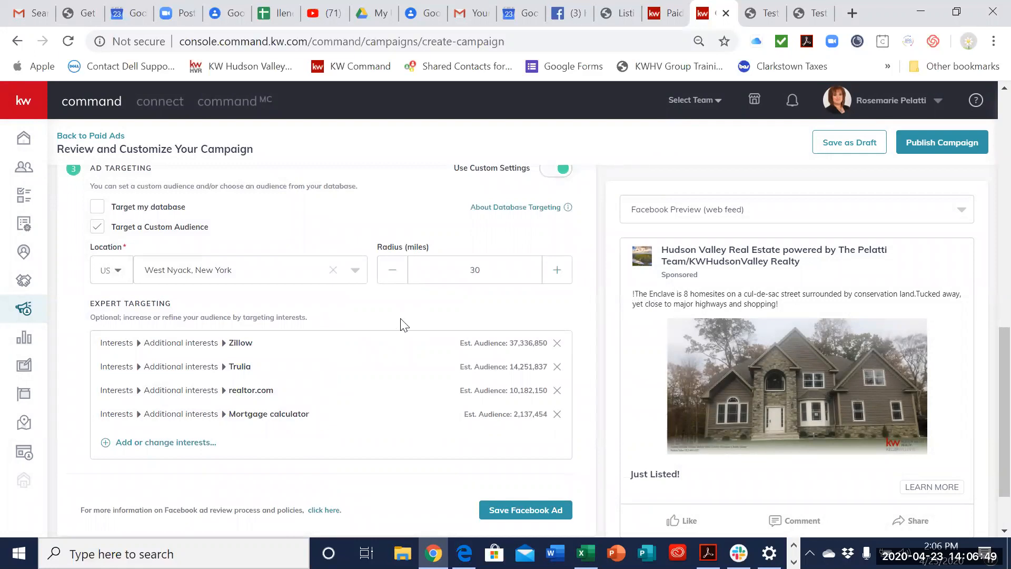
{"action": "scroll", "coordinate": [424, 361], "scroll_direction": "down", "scroll_amount": 2}
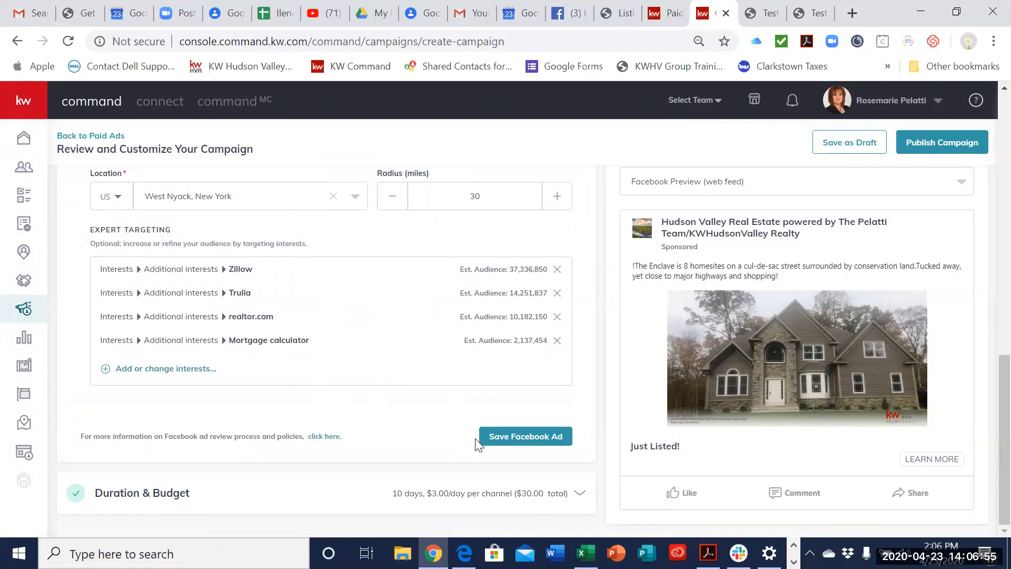
{"action": "left_click", "coordinate": [506, 437]}
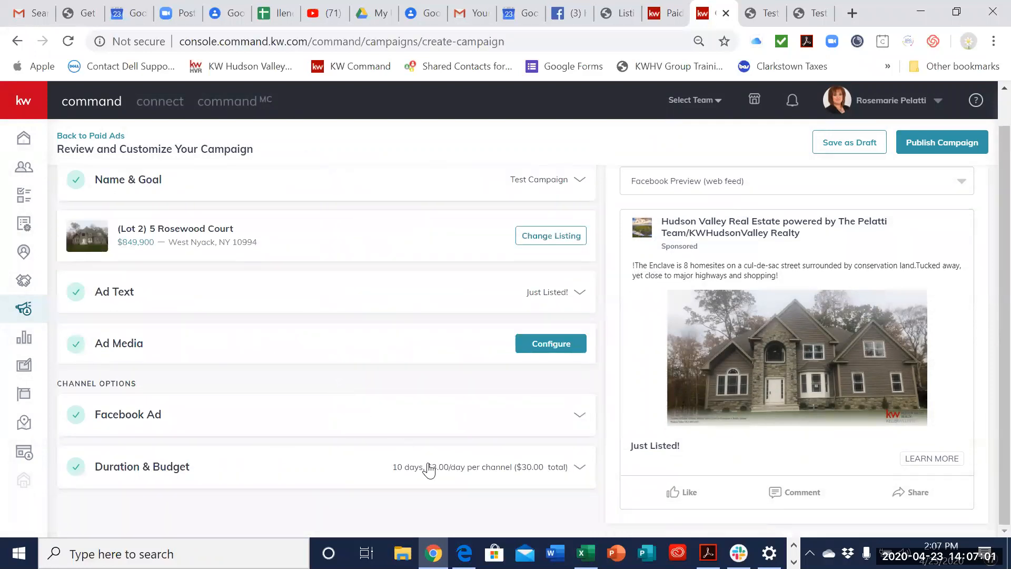
Step: Set the campaign duration to run from Apr 24, 2020 to Apr 26, 2020
{"action": "left_click", "coordinate": [429, 470]}
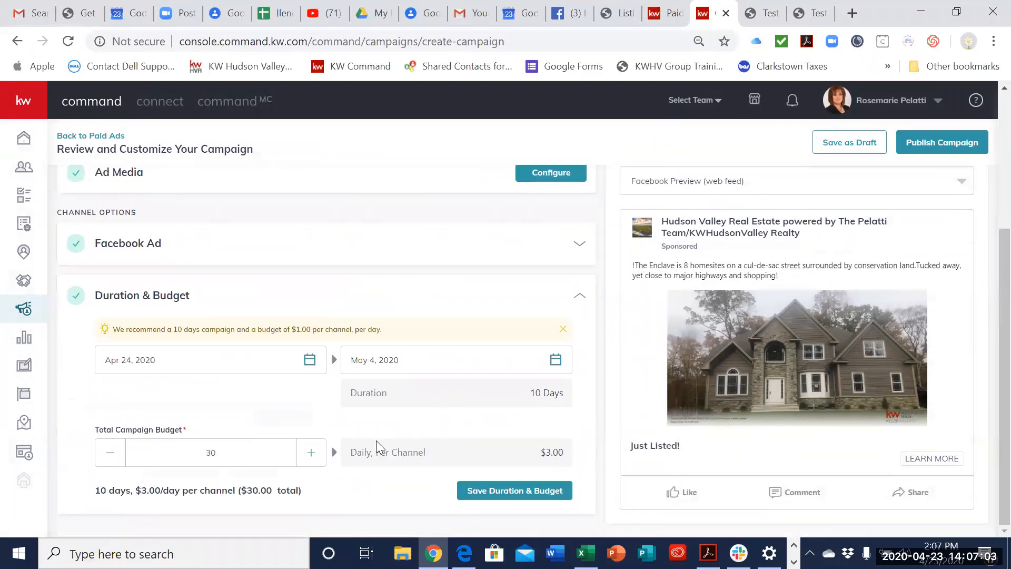
{"action": "left_click", "coordinate": [308, 362]}
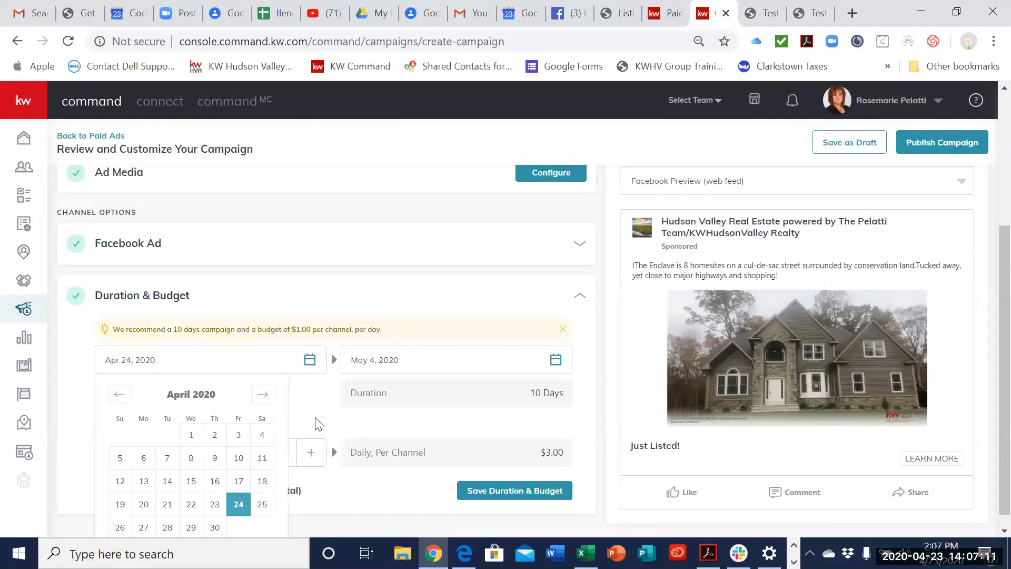
{"action": "left_click", "coordinate": [238, 504]}
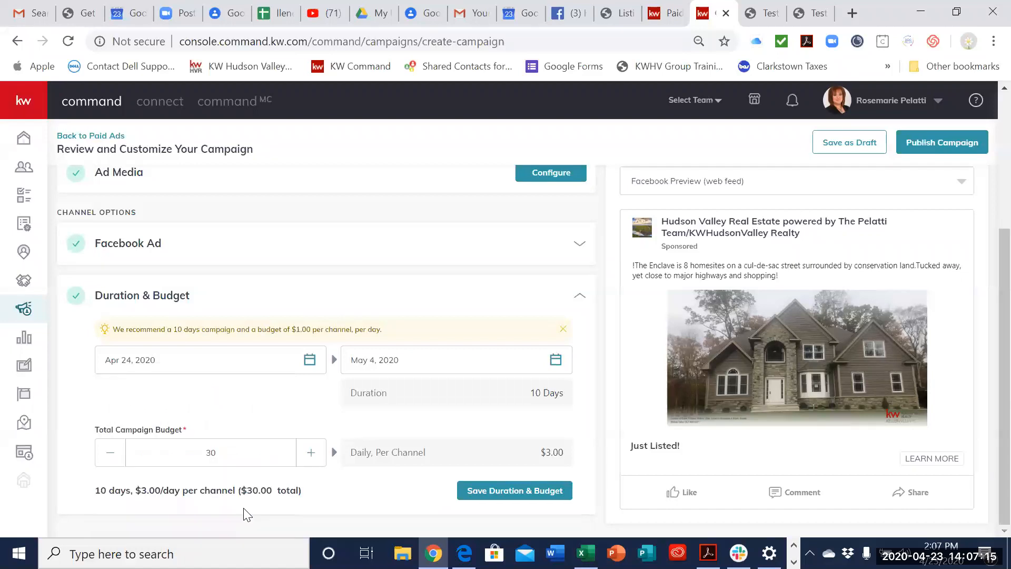
{"action": "left_click", "coordinate": [555, 360]}
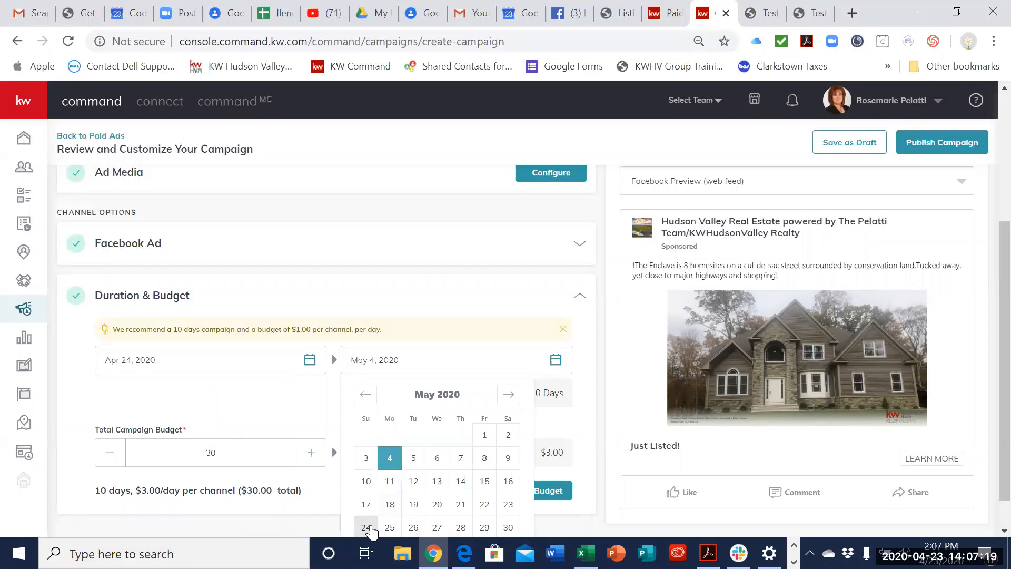
{"action": "left_click", "coordinate": [371, 401]}
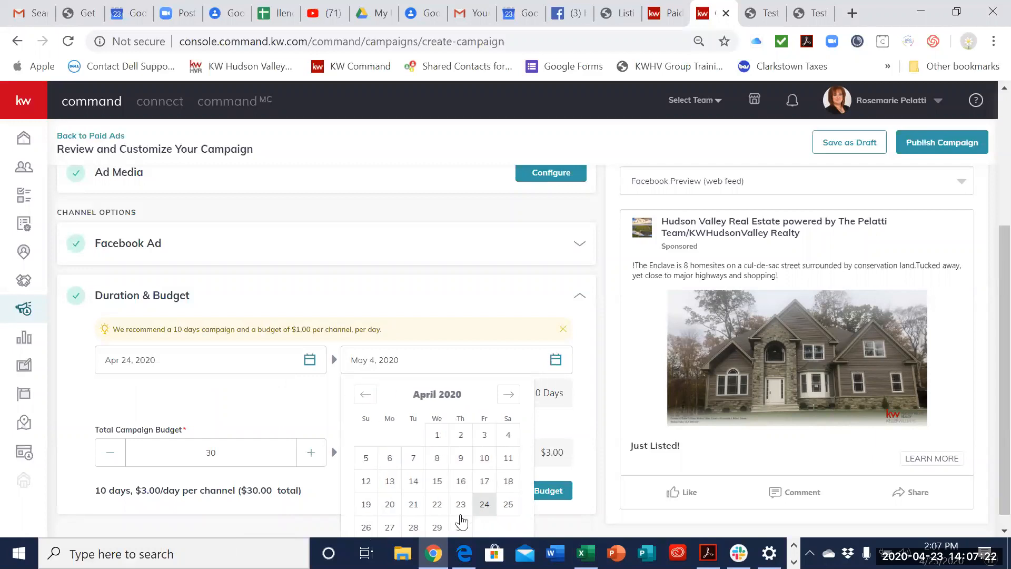
{"action": "left_click", "coordinate": [365, 527]}
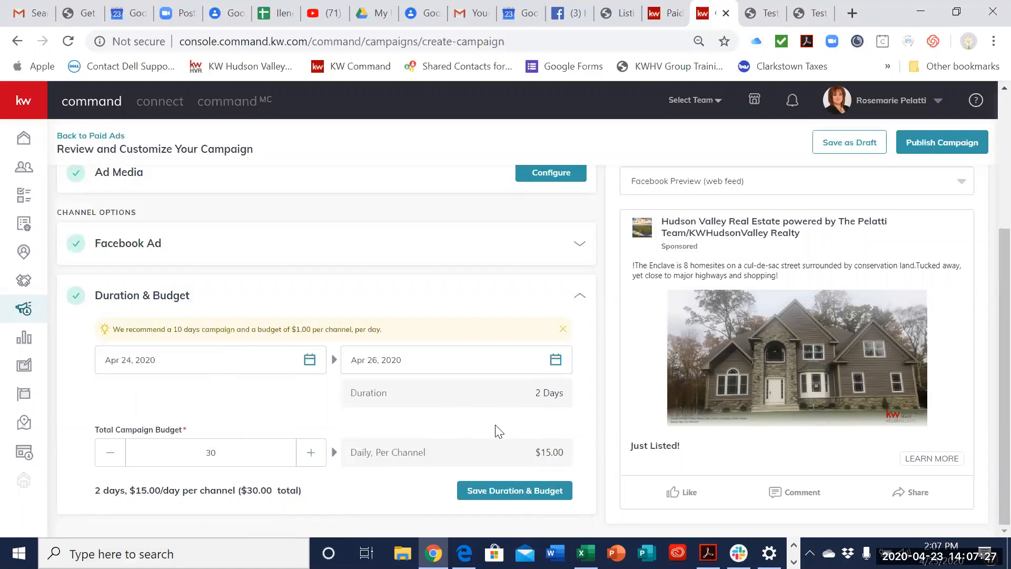
Step: Lower the total campaign budget to $25 and save the duration and budget
{"action": "left_click", "coordinate": [112, 456]}
{"action": "left_click", "coordinate": [113, 457]}
{"action": "left_click", "coordinate": [112, 454]}
{"action": "left_click", "coordinate": [112, 454]}
{"action": "left_click", "coordinate": [498, 492]}
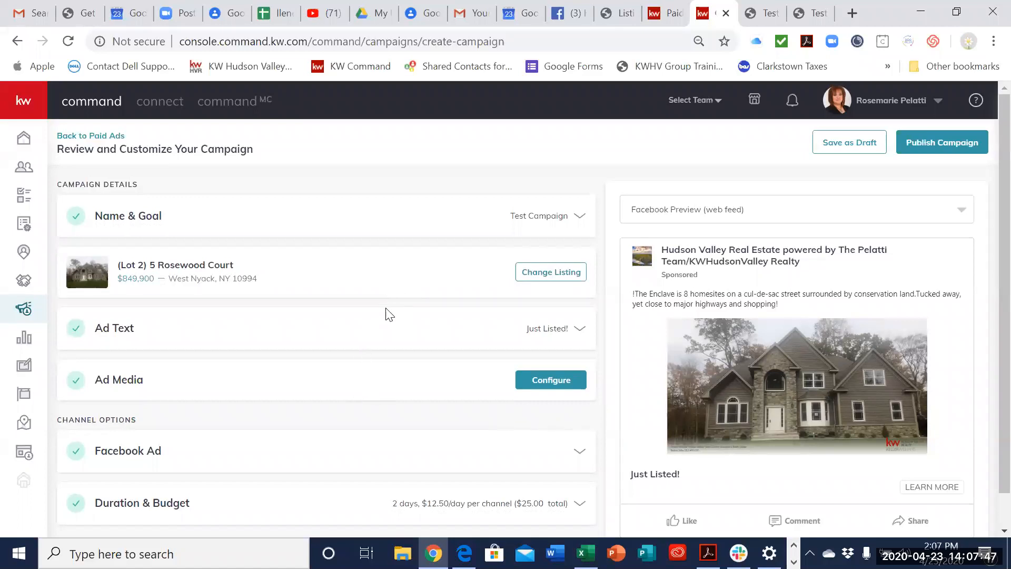
Step: Add the listing's kitchen photo with the dark island to the ad media, with its wide 1.91:1 crop shifted upward, and save the image
{"action": "left_click", "coordinate": [547, 330]}
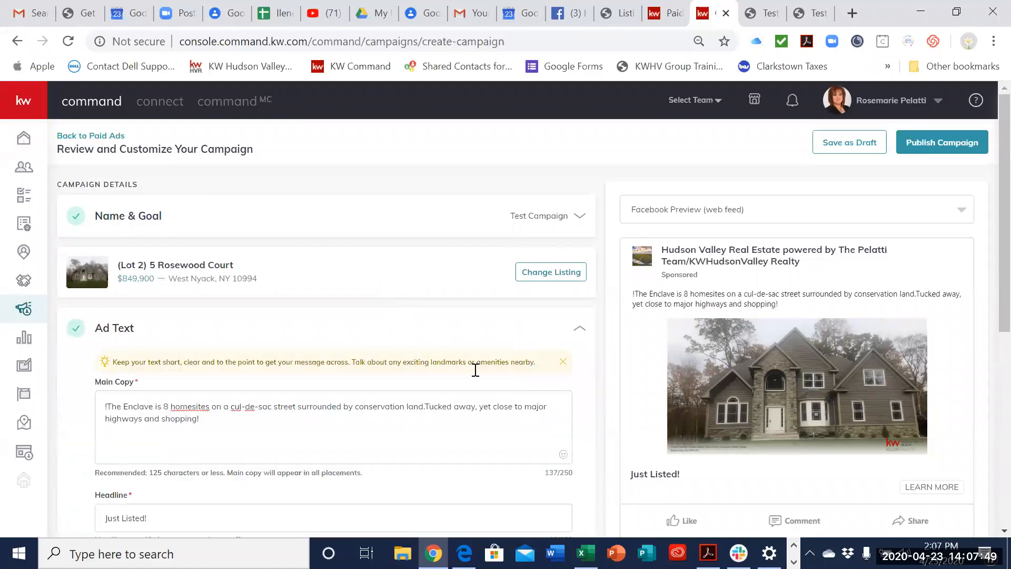
{"action": "scroll", "coordinate": [463, 377], "scroll_direction": "down", "scroll_amount": 6}
{"action": "left_click", "coordinate": [463, 380]}
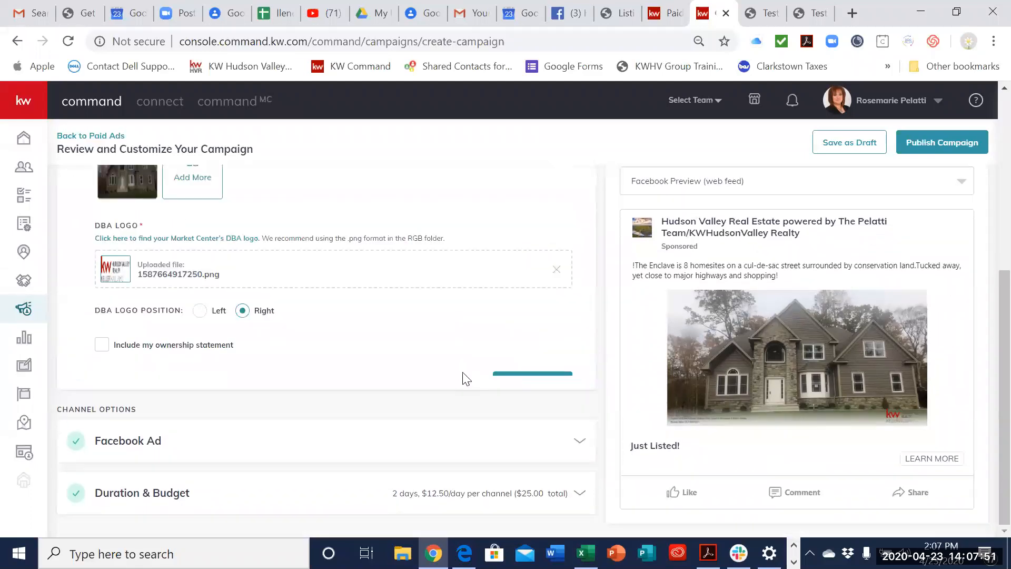
{"action": "scroll", "coordinate": [463, 377], "scroll_direction": "up", "scroll_amount": 5}
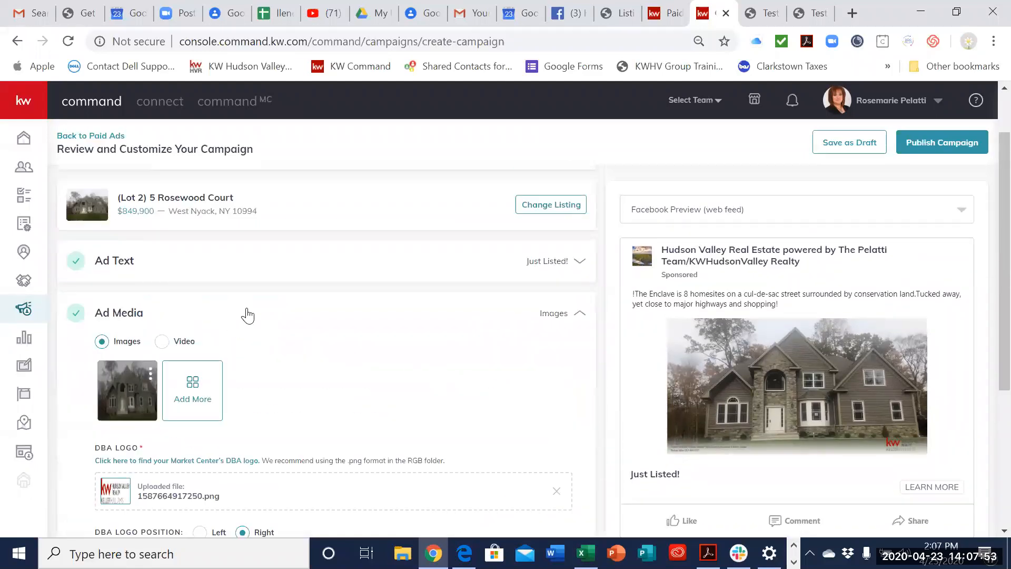
{"action": "scroll", "coordinate": [352, 335], "scroll_direction": "down", "scroll_amount": 2}
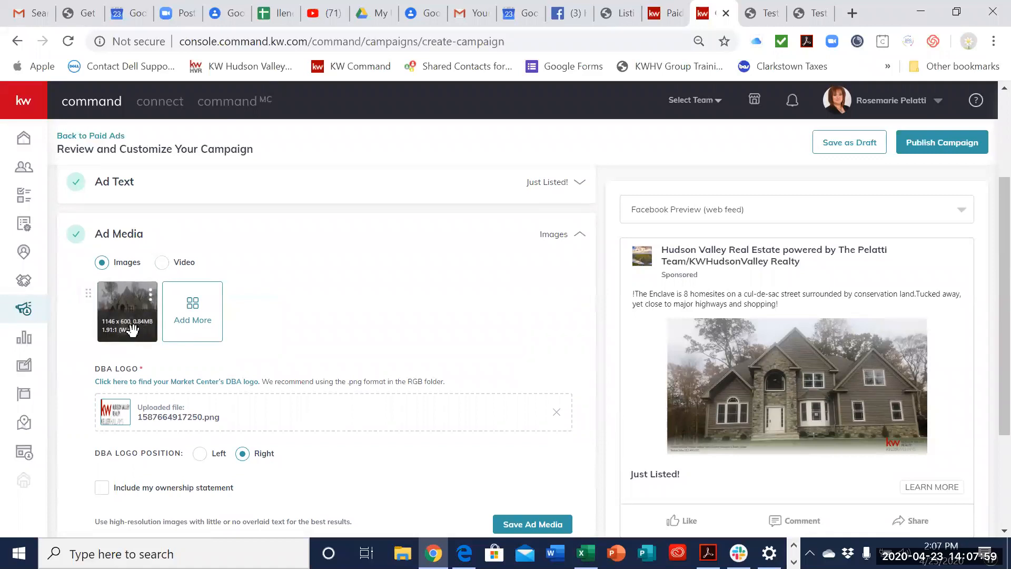
{"action": "left_click", "coordinate": [192, 307]}
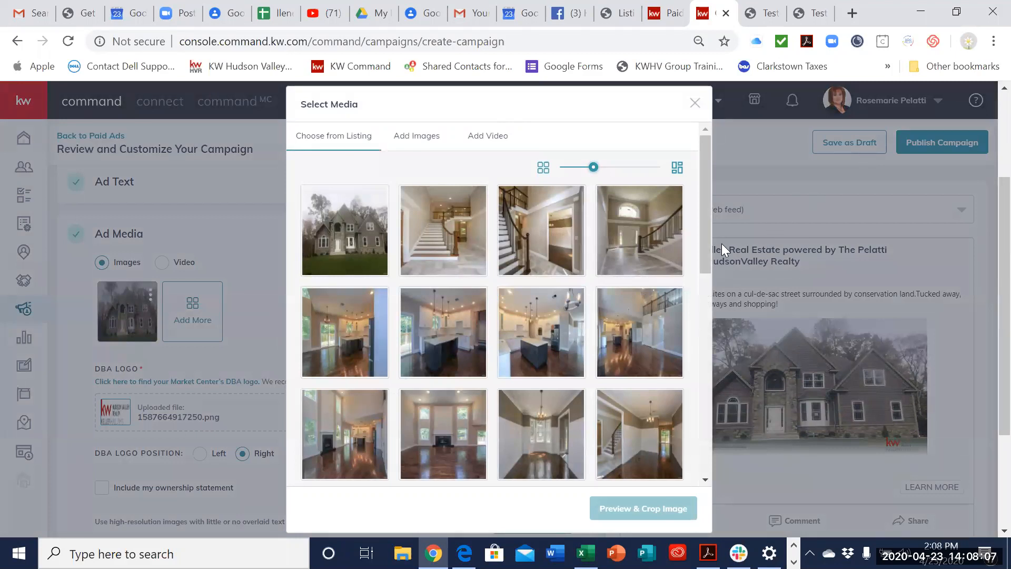
{"action": "left_click", "coordinate": [438, 354]}
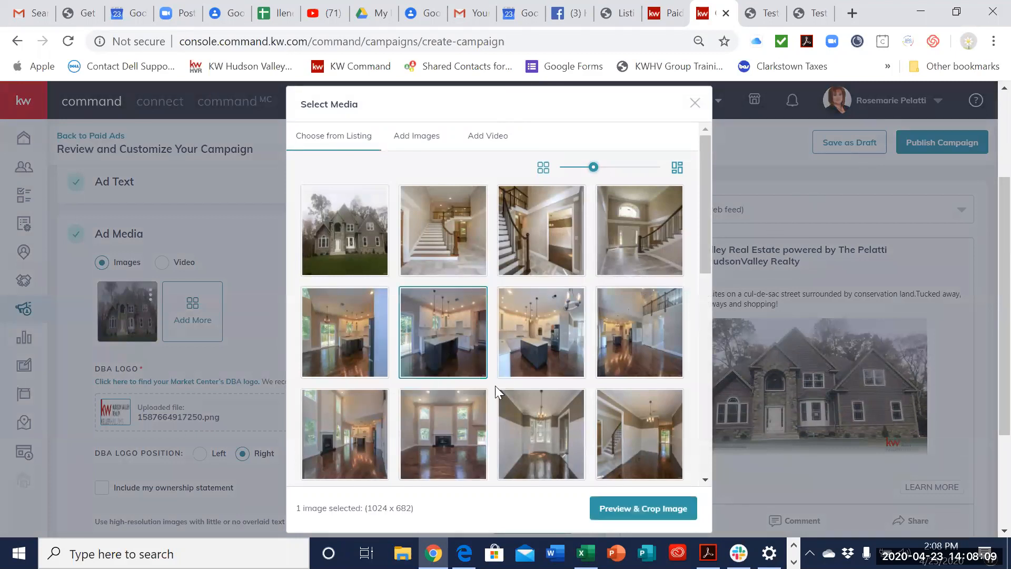
{"action": "left_click", "coordinate": [619, 509]}
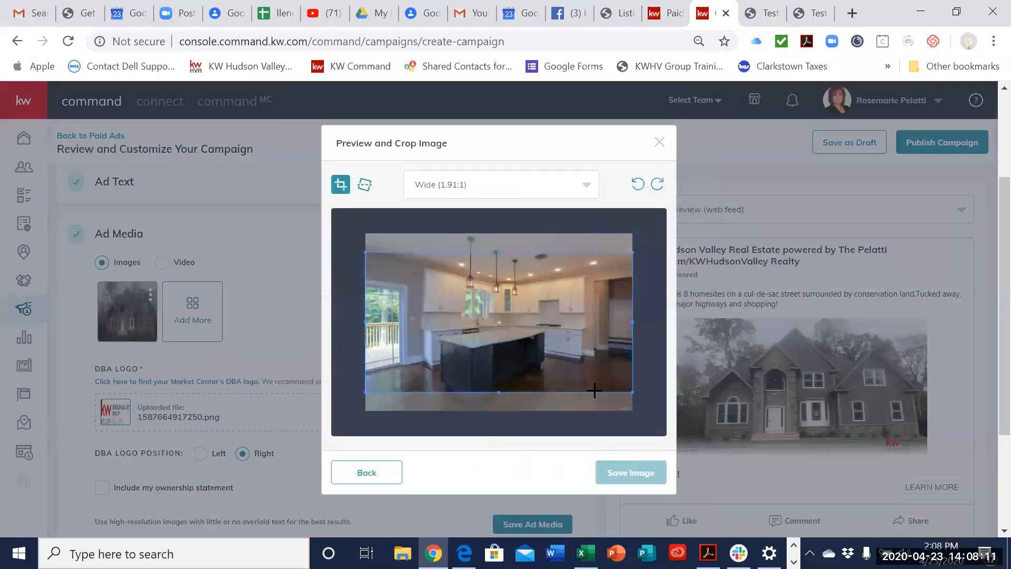
{"action": "left_click_drag", "start_coordinate": [574, 338], "coordinate": [573, 317]}
{"action": "left_click", "coordinate": [648, 471]}
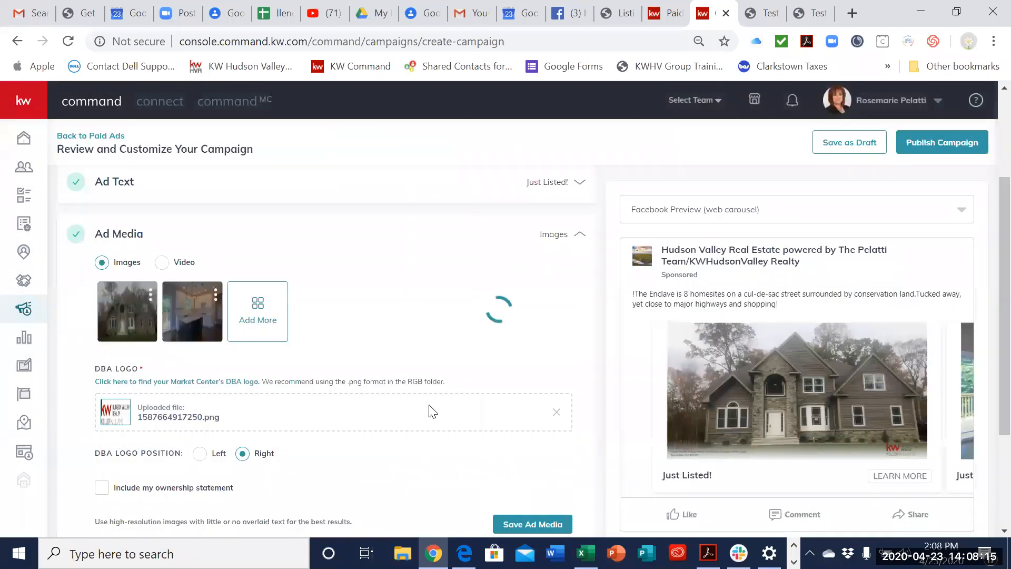
Step: Add the listing's front-facing staircase photo to the ad media with a Vertical (4:5) crop and save the image
{"action": "left_click", "coordinate": [284, 318]}
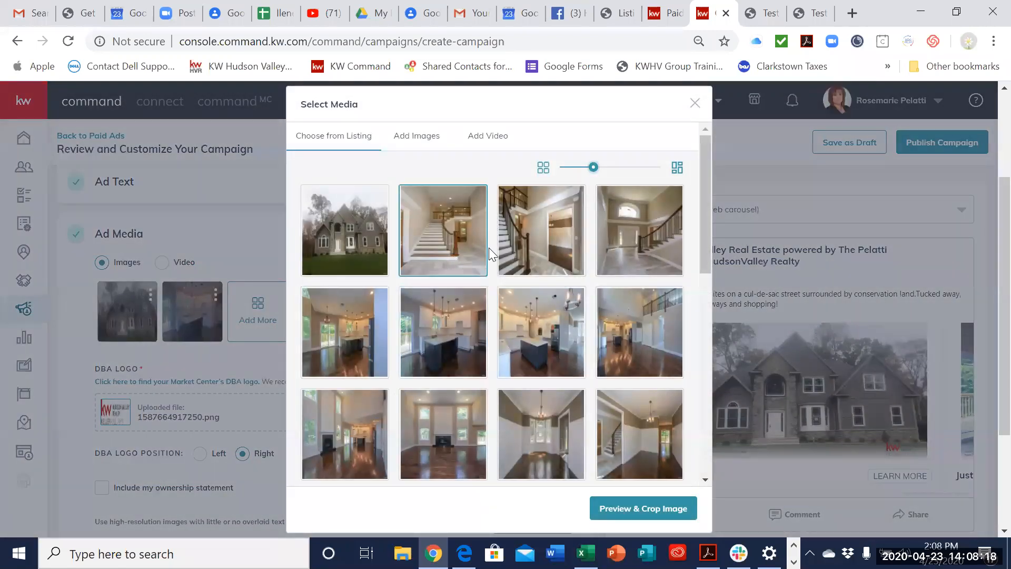
{"action": "left_click", "coordinate": [433, 260]}
{"action": "left_click", "coordinate": [649, 507]}
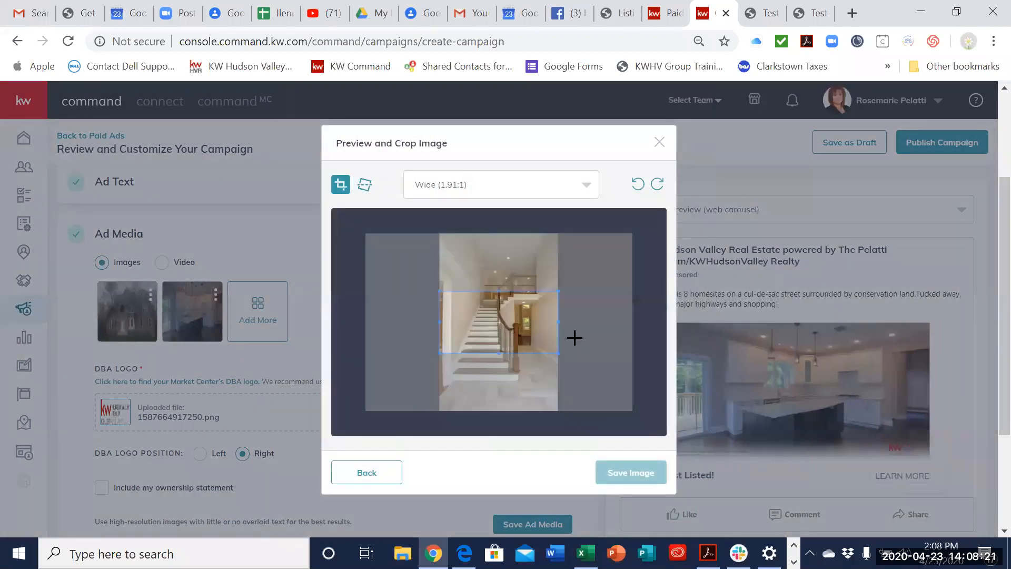
{"action": "left_click", "coordinate": [533, 190]}
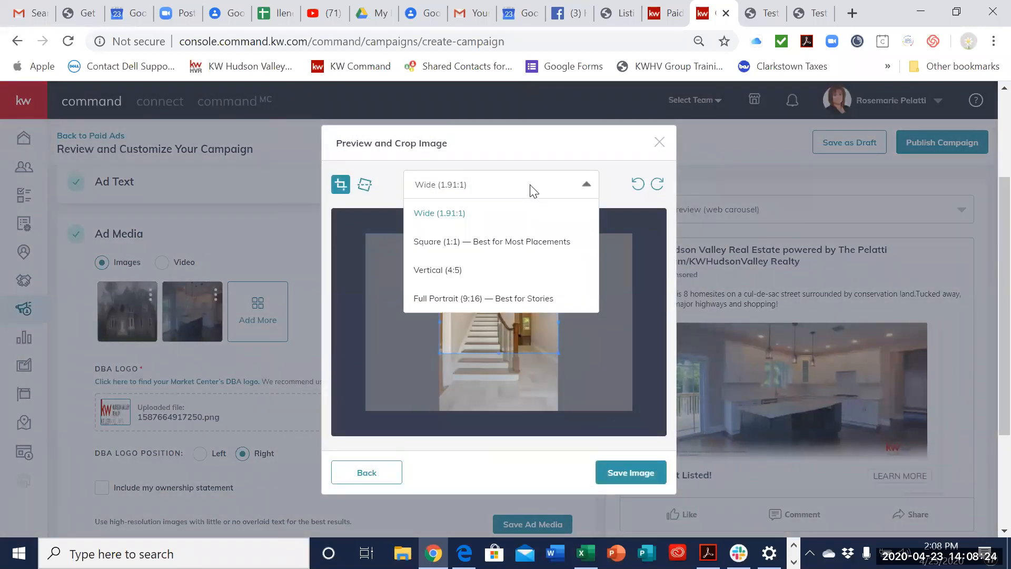
{"action": "left_click", "coordinate": [500, 270]}
{"action": "left_click_drag", "start_coordinate": [506, 342], "coordinate": [544, 365]}
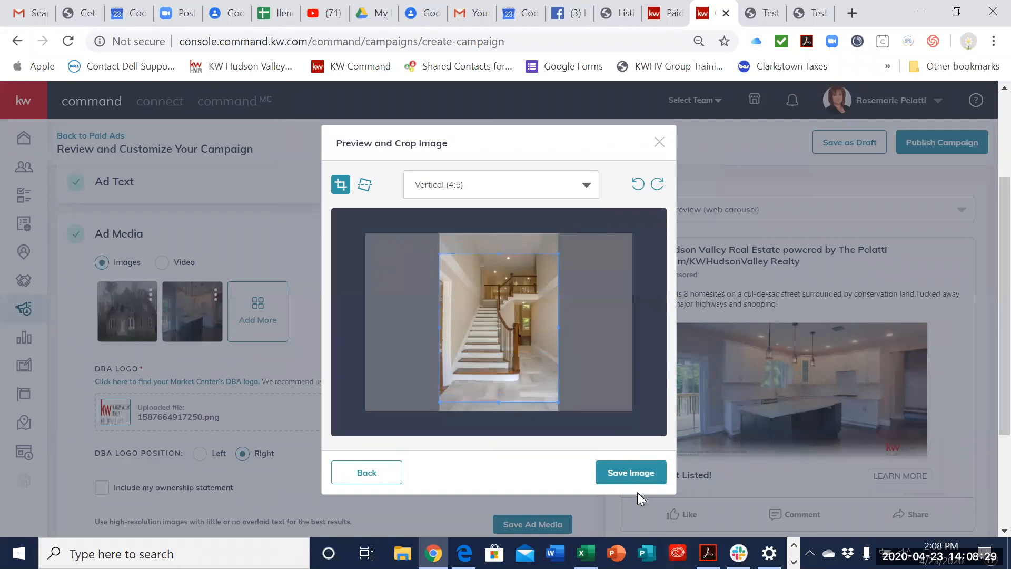
{"action": "left_click", "coordinate": [630, 472]}
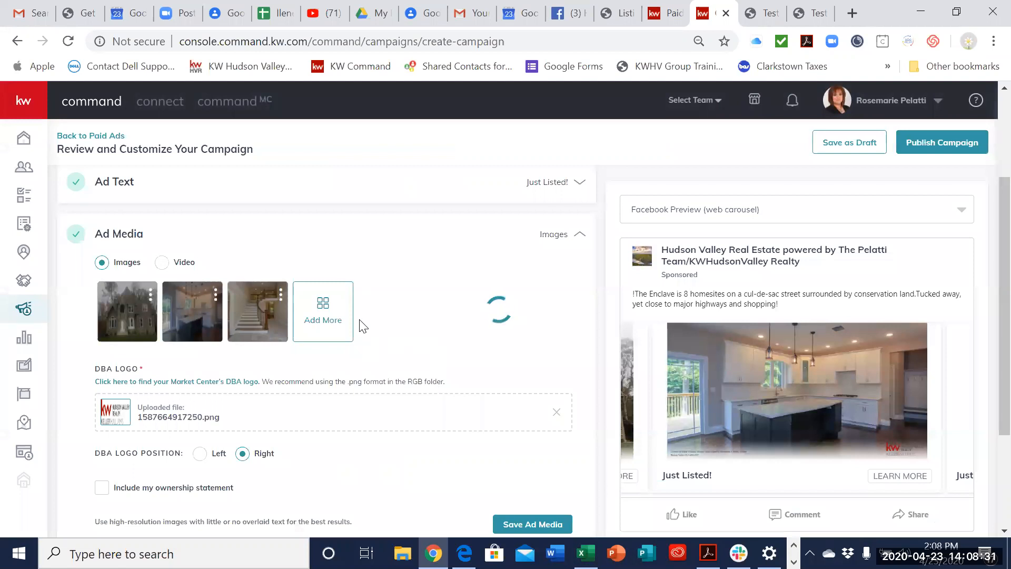
Step: Add the listing's photo of the kitchen with the sliding glass doors to the ad media in Wide (1.91:1) crop and save the image
{"action": "left_click", "coordinate": [329, 322]}
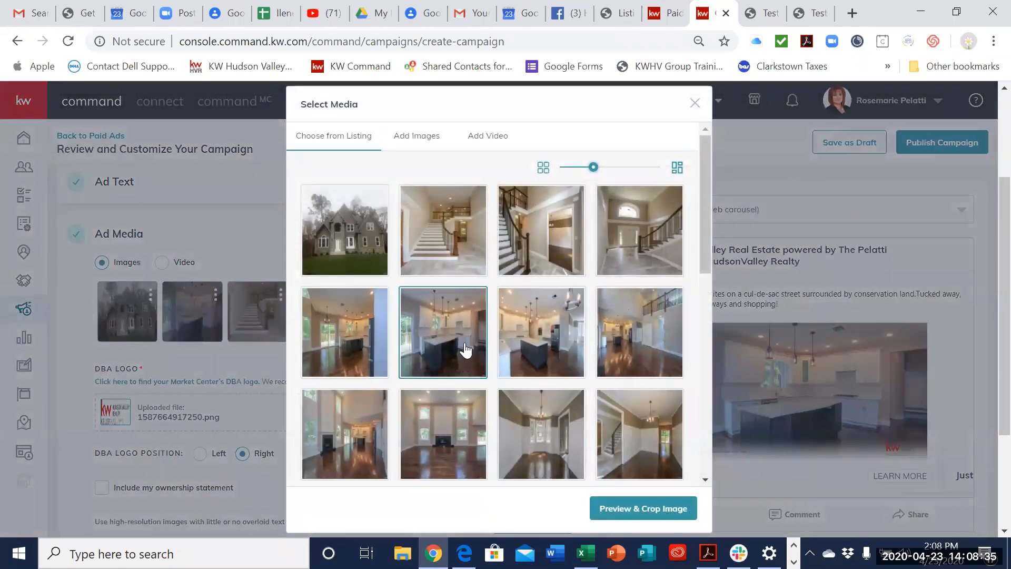
{"action": "left_click", "coordinate": [361, 361]}
{"action": "left_click", "coordinate": [605, 513]}
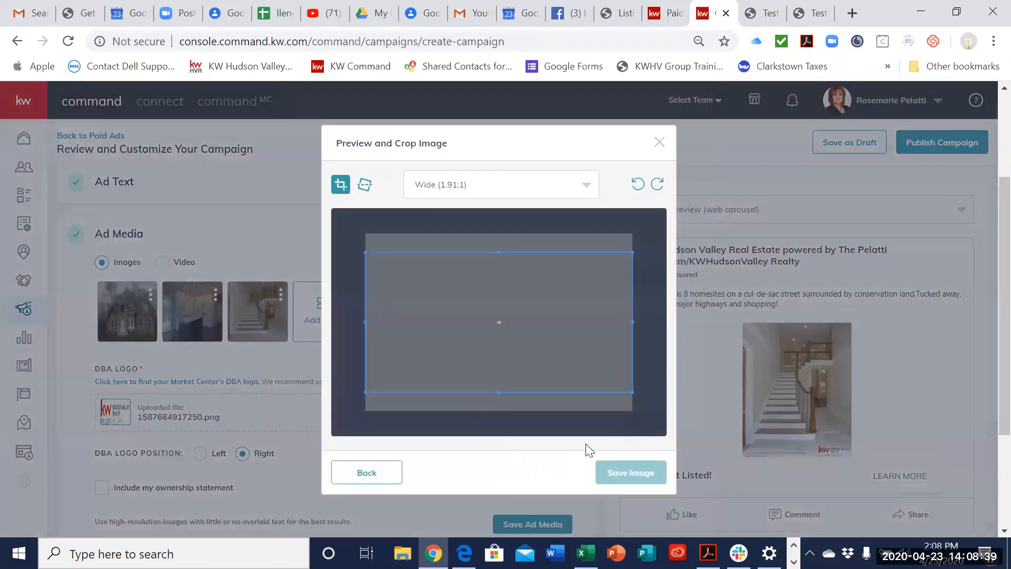
{"action": "left_click_drag", "start_coordinate": [560, 379], "coordinate": [569, 384]}
{"action": "left_click", "coordinate": [630, 473]}
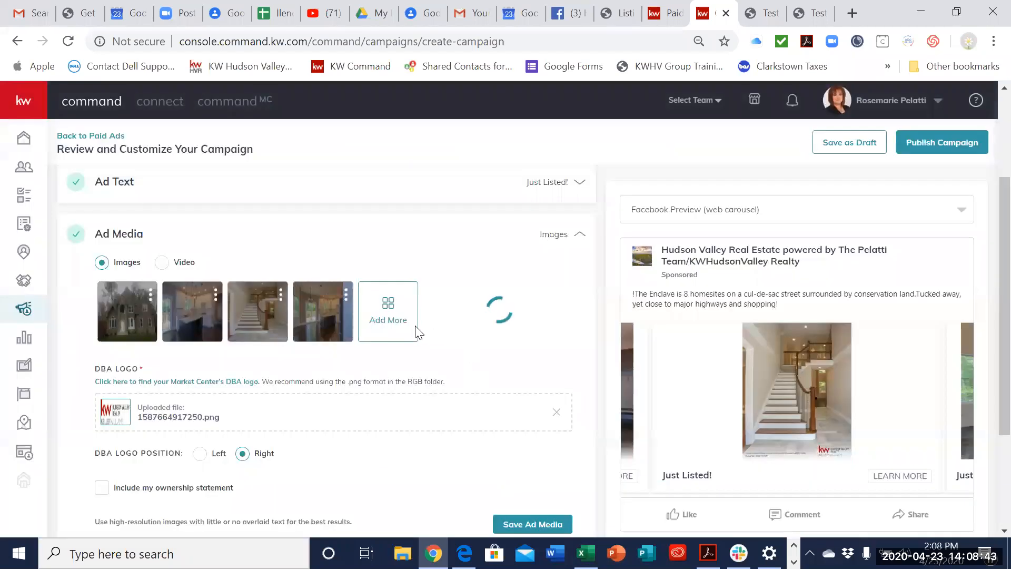
Step: Add the listing's fireplace room photo with a Vertical (4:5) crop and save the ad media
{"action": "left_click", "coordinate": [388, 310]}
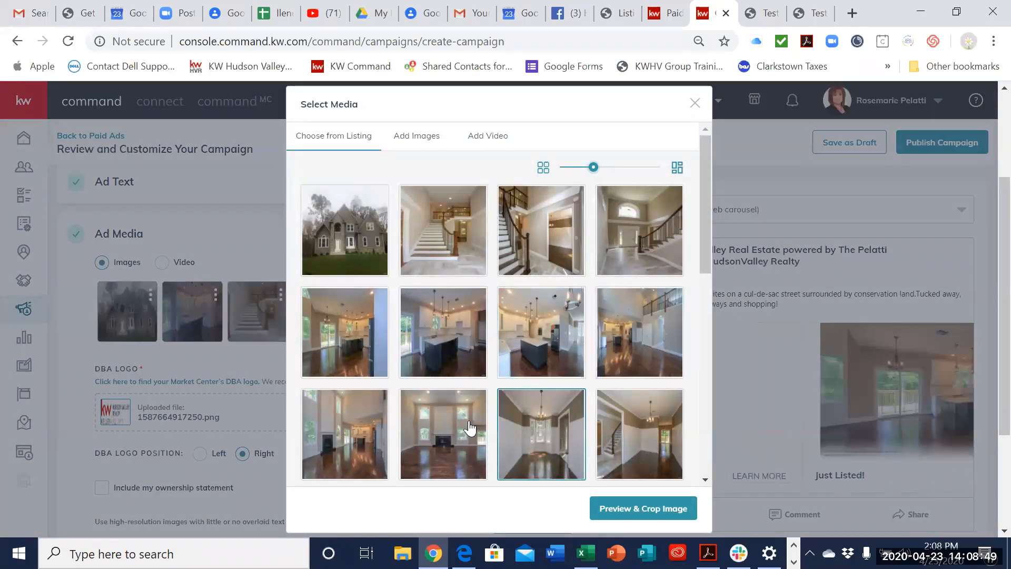
{"action": "left_click", "coordinate": [462, 459]}
{"action": "left_click", "coordinate": [616, 509]}
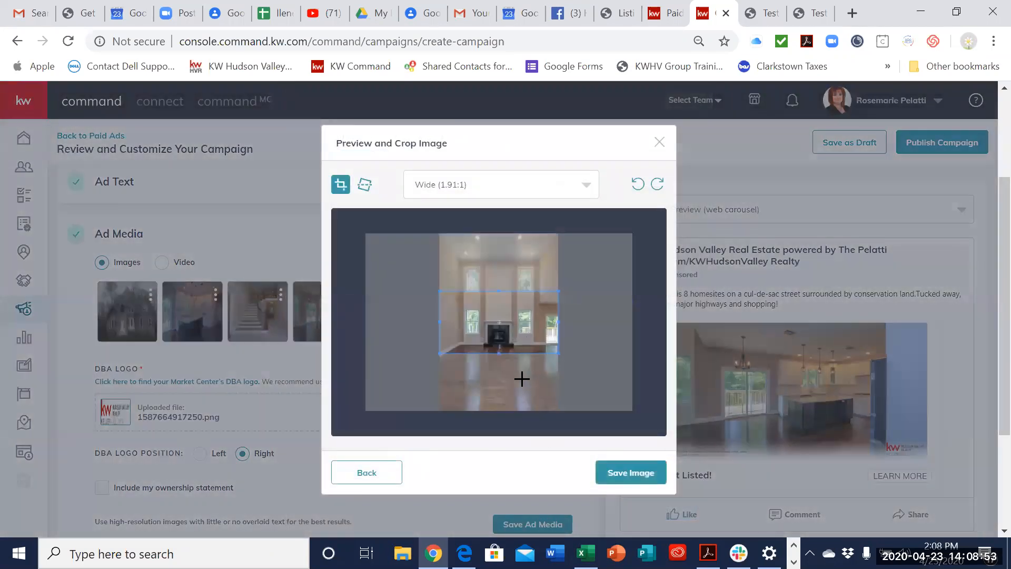
{"action": "left_click", "coordinate": [535, 193]}
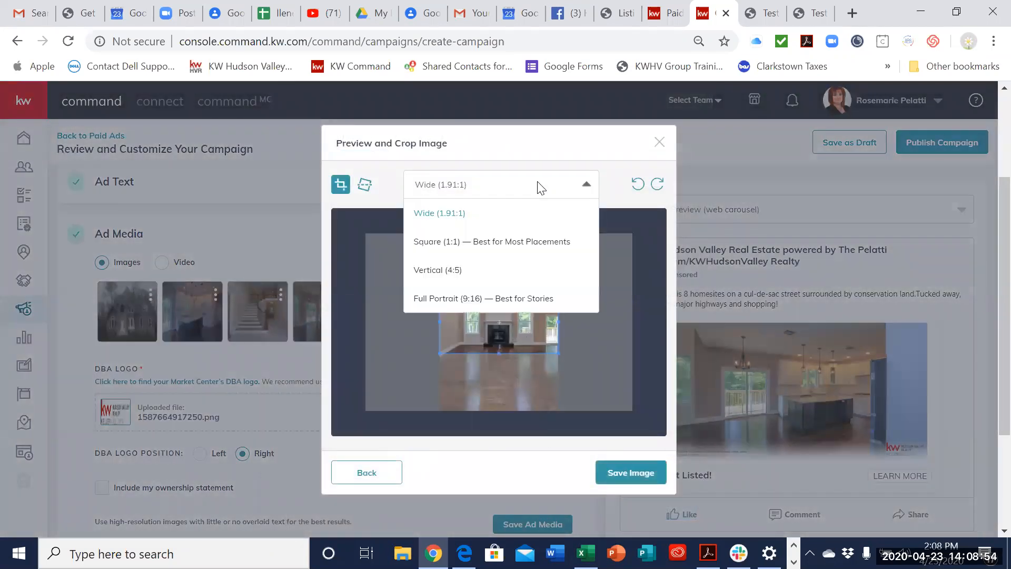
{"action": "left_click", "coordinate": [496, 270]}
{"action": "left_click", "coordinate": [634, 481]}
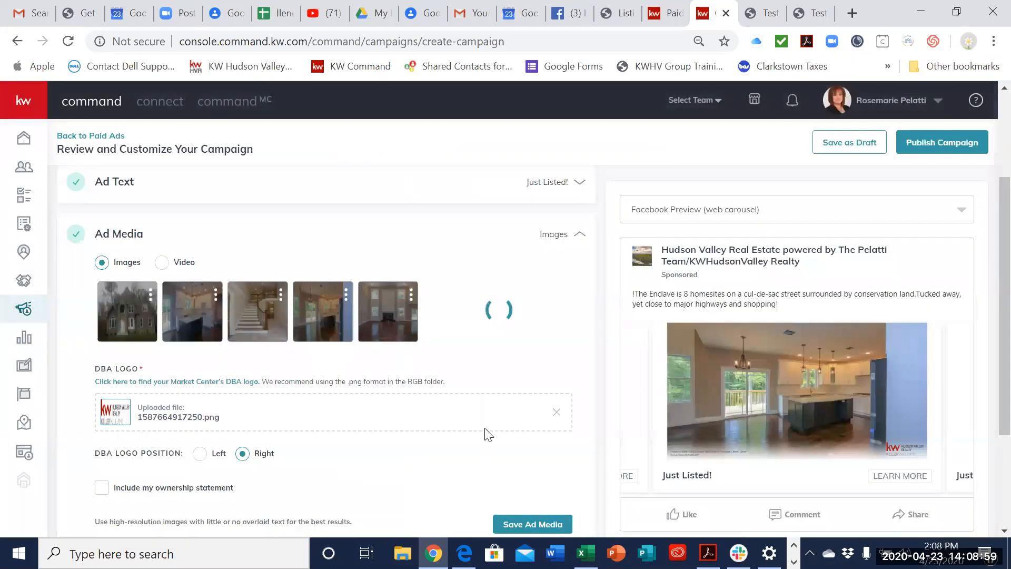
{"action": "scroll", "coordinate": [483, 431], "scroll_direction": "down", "scroll_amount": 3}
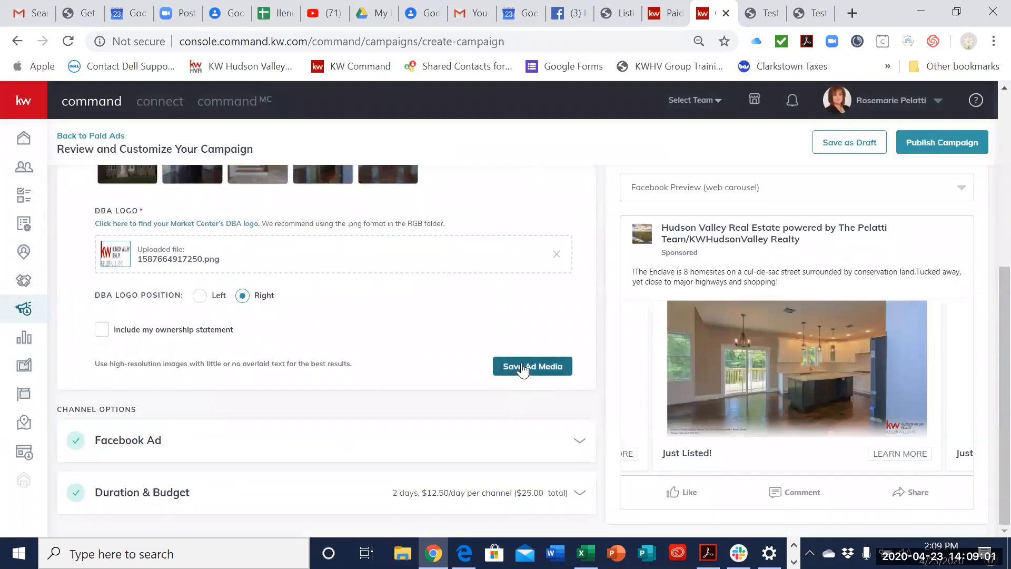
{"action": "left_click", "coordinate": [523, 367]}
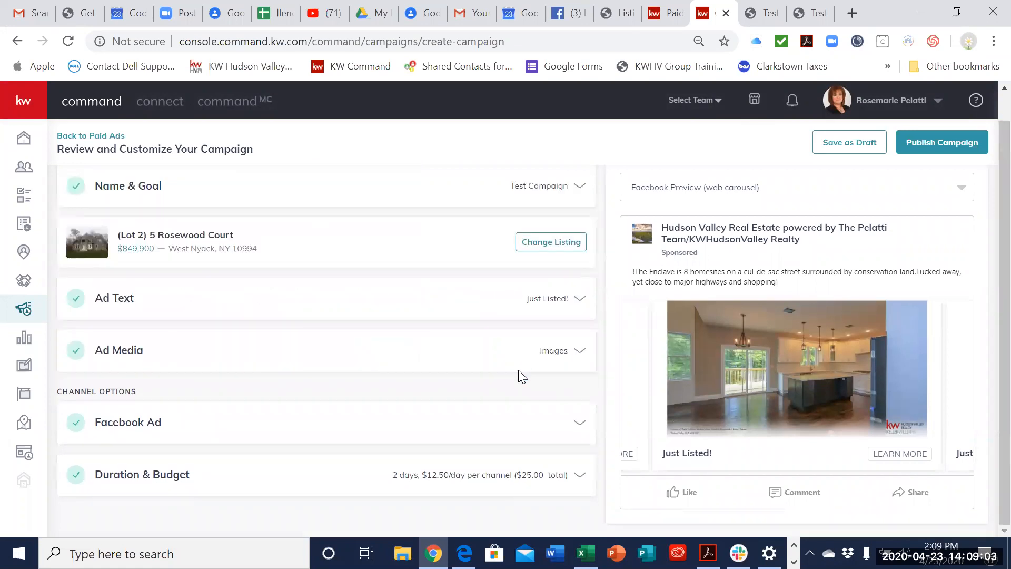
Step: Switch the ad preview to Facebook Preview (mobile carousel) and examine how the ad looks
{"action": "scroll", "coordinate": [522, 375], "scroll_direction": "up", "scroll_amount": 1}
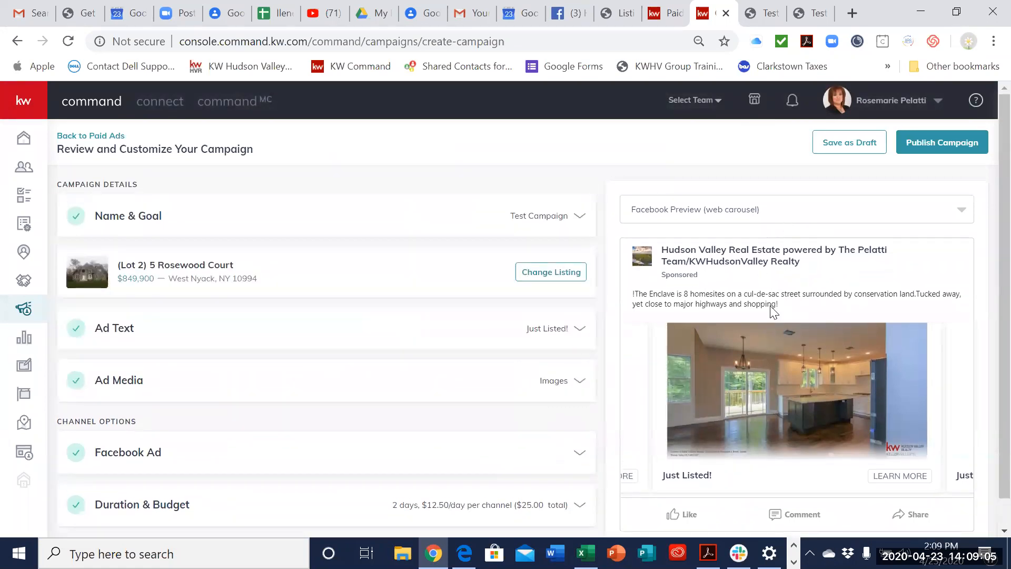
{"action": "scroll", "coordinate": [821, 307], "scroll_direction": "down", "scroll_amount": 1}
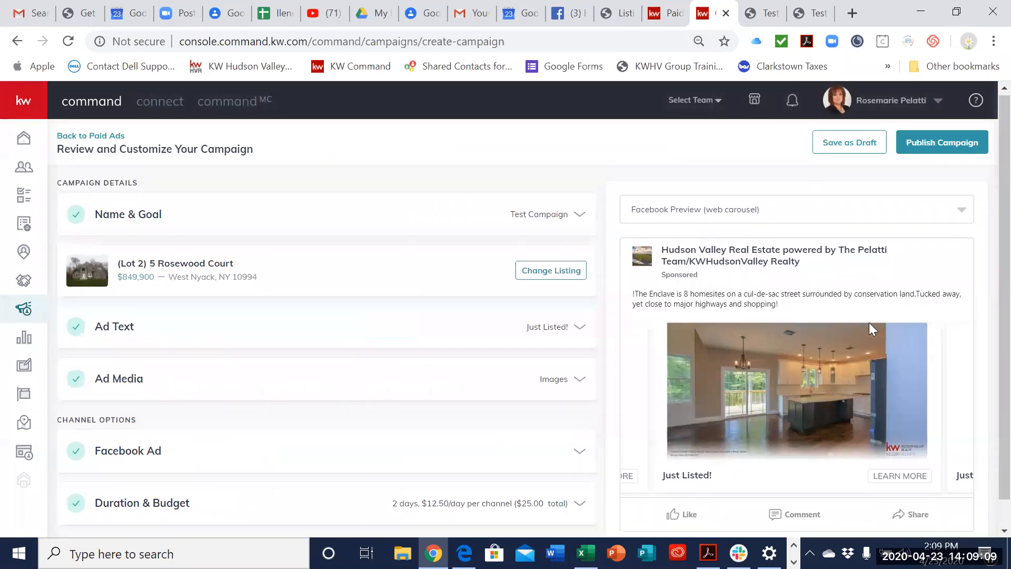
{"action": "left_click", "coordinate": [841, 195]}
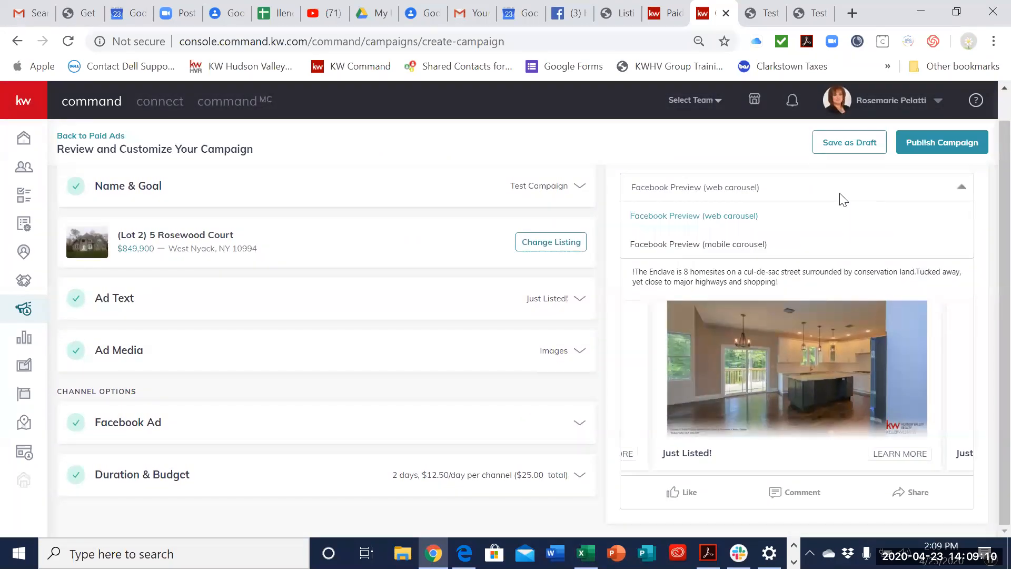
{"action": "left_click", "coordinate": [819, 244]}
{"action": "scroll", "coordinate": [864, 318], "scroll_direction": "down", "scroll_amount": 1}
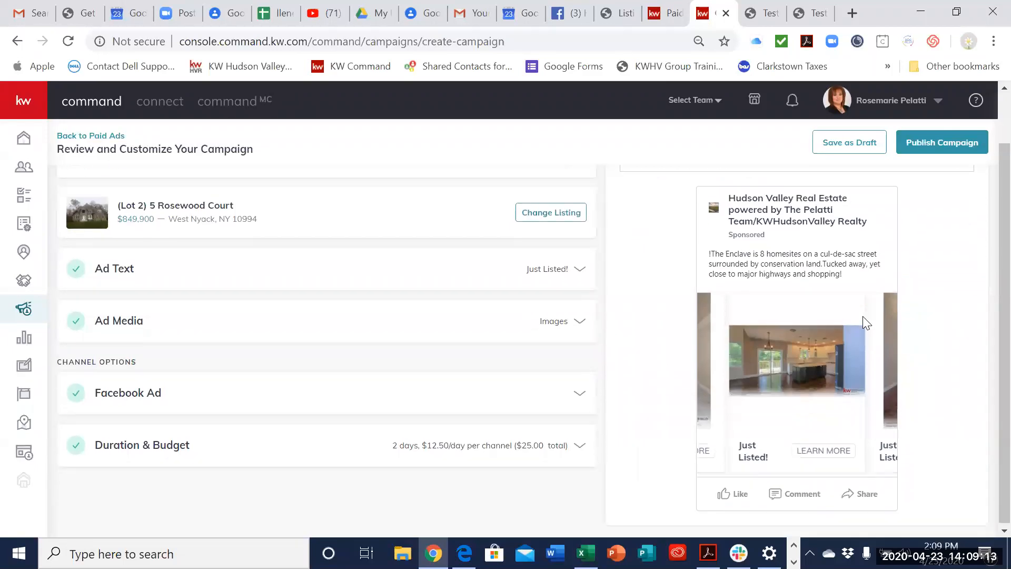
{"action": "scroll", "coordinate": [863, 316], "scroll_direction": "up", "scroll_amount": 2}
{"action": "scroll", "coordinate": [863, 316], "scroll_direction": "down", "scroll_amount": 1}
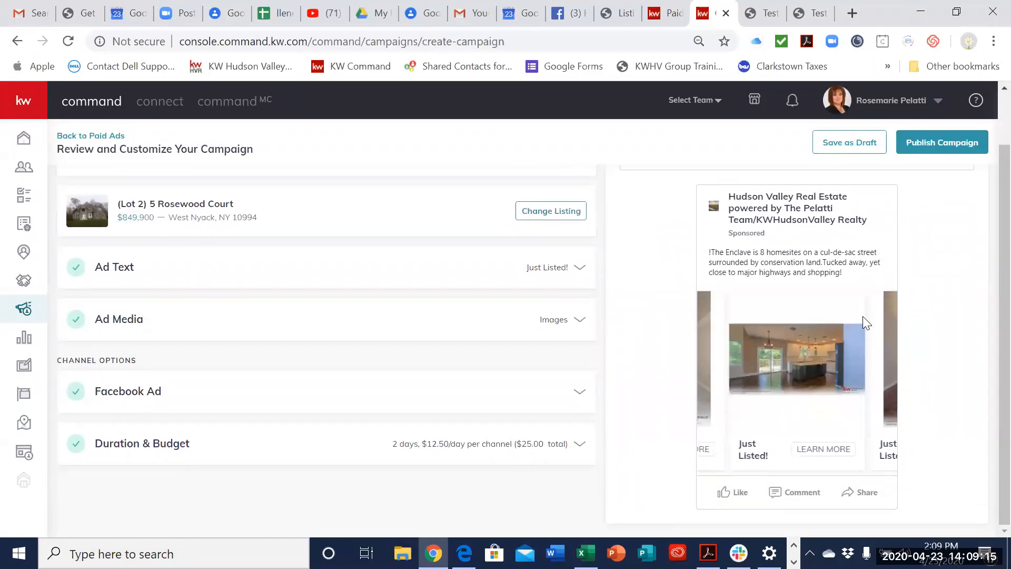
Step: Save the campaign as a draft and confirm
{"action": "scroll", "coordinate": [863, 316], "scroll_direction": "up", "scroll_amount": 1}
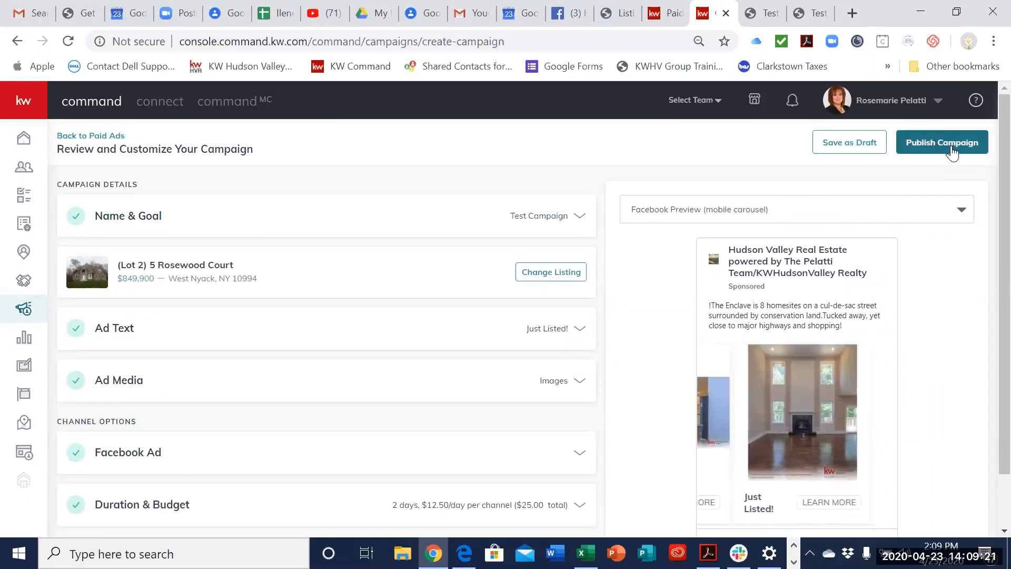
{"action": "left_click", "coordinate": [843, 151]}
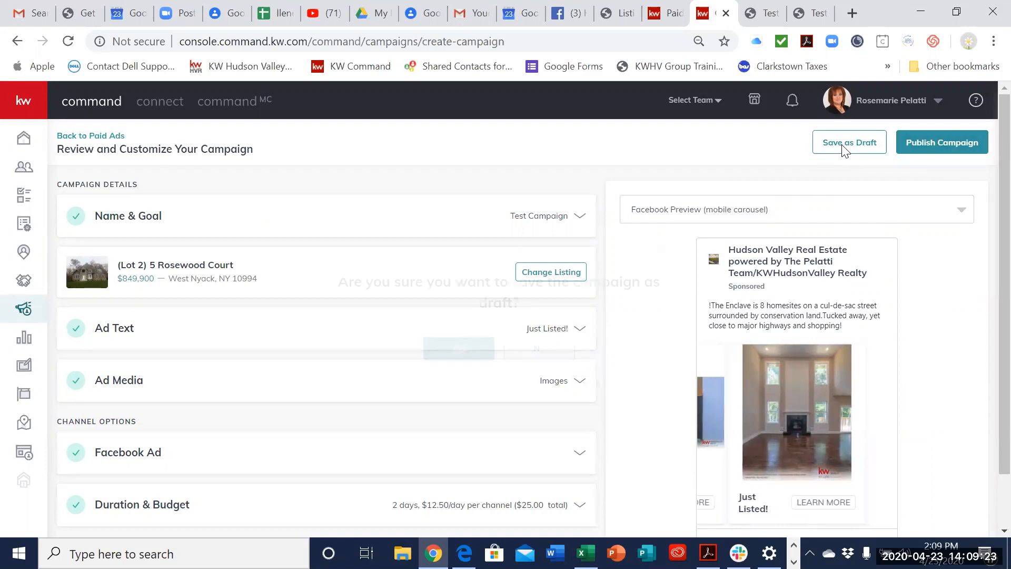
{"action": "left_click", "coordinate": [475, 352]}
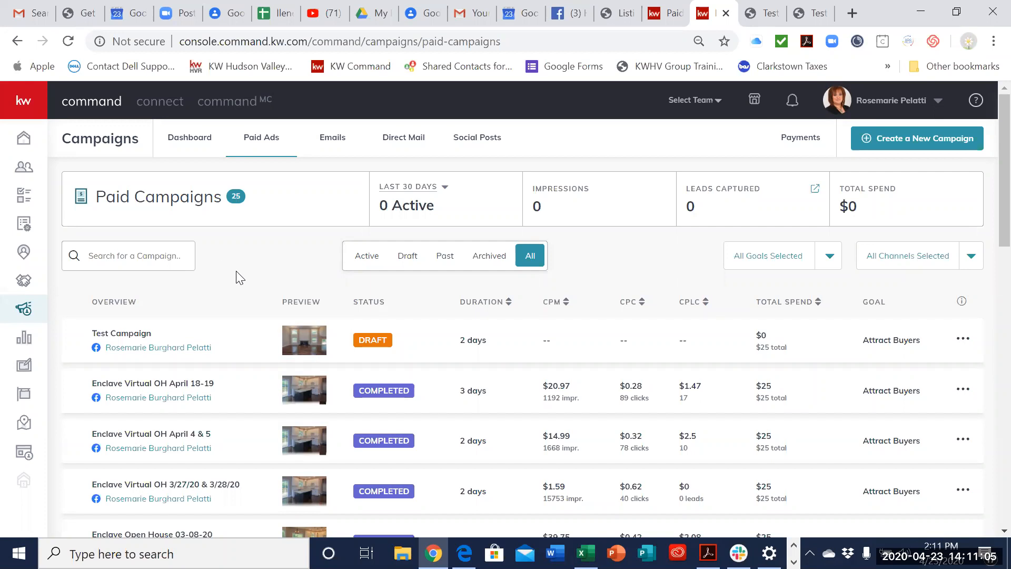
Step: Open the leads of the Enclave Virtual OH April 4 & 5 campaign and examine the first lead's contact details and neighborhoods
{"action": "scroll", "coordinate": [235, 271], "scroll_direction": "down", "scroll_amount": 2}
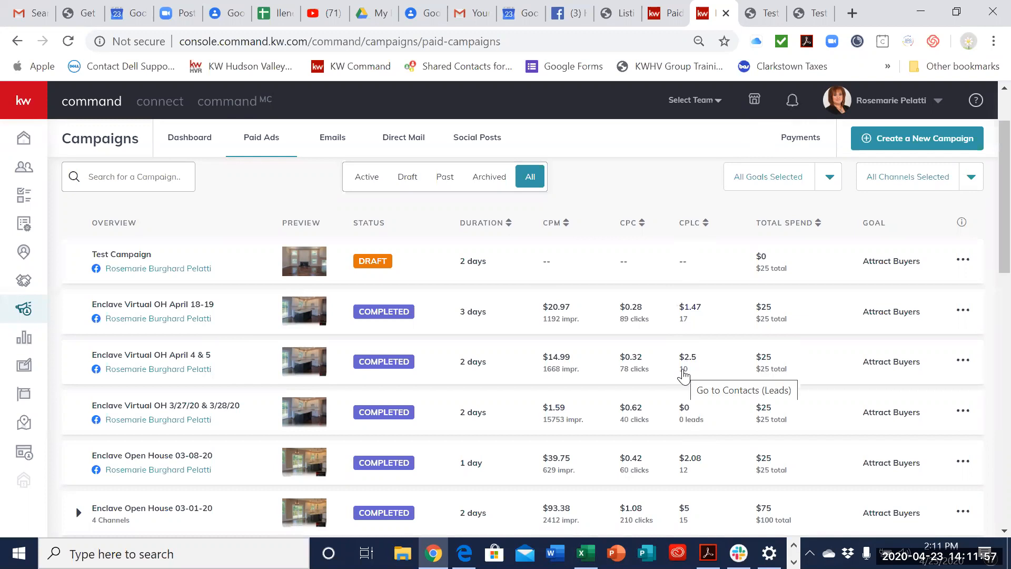
{"action": "left_click", "coordinate": [684, 371]}
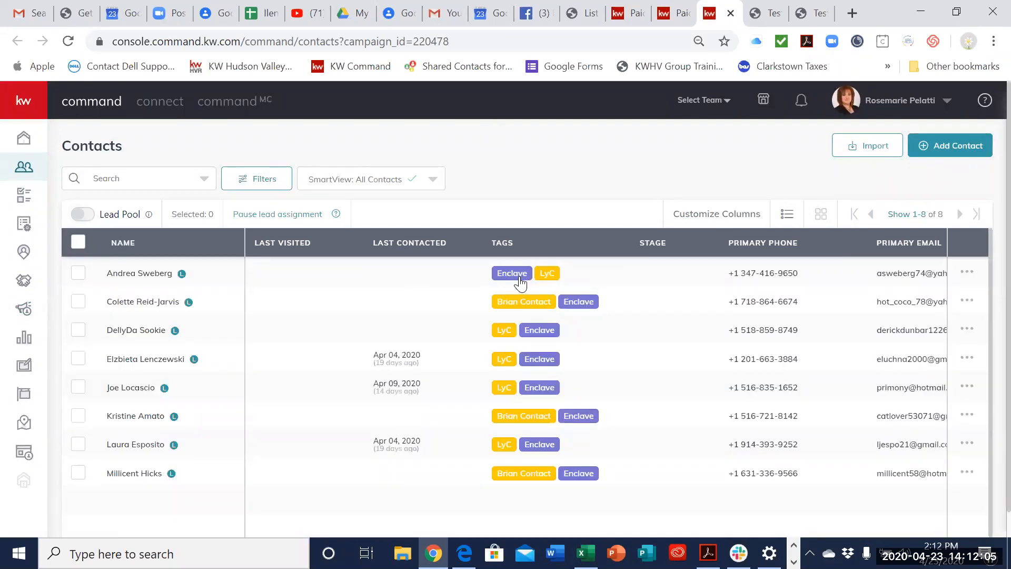
{"action": "left_click", "coordinate": [168, 273]}
{"action": "scroll", "coordinate": [334, 327], "scroll_direction": "down", "scroll_amount": 3}
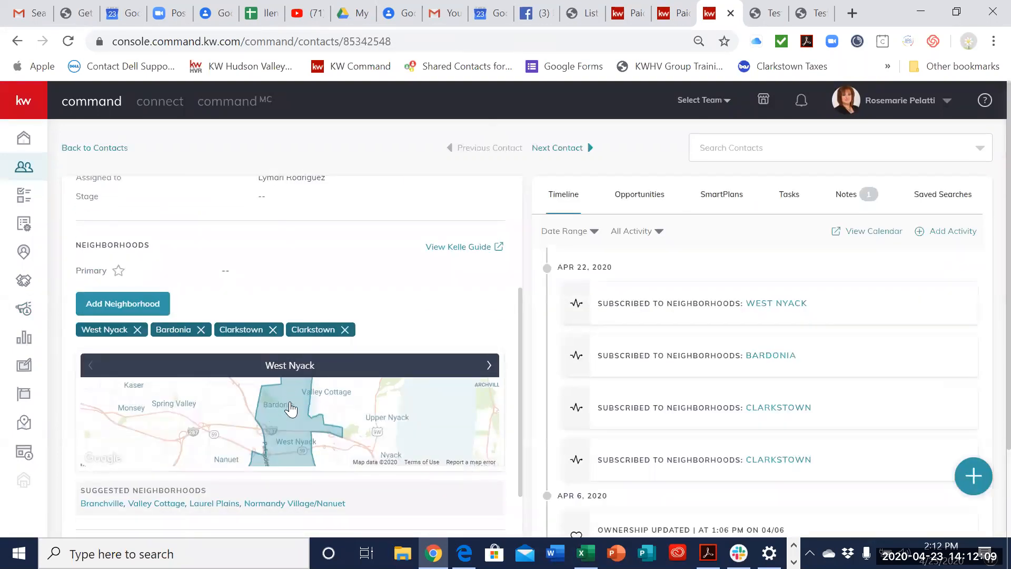
{"action": "scroll", "coordinate": [284, 400], "scroll_direction": "down", "scroll_amount": 1}
{"action": "scroll", "coordinate": [106, 310], "scroll_direction": "up", "scroll_amount": 1}
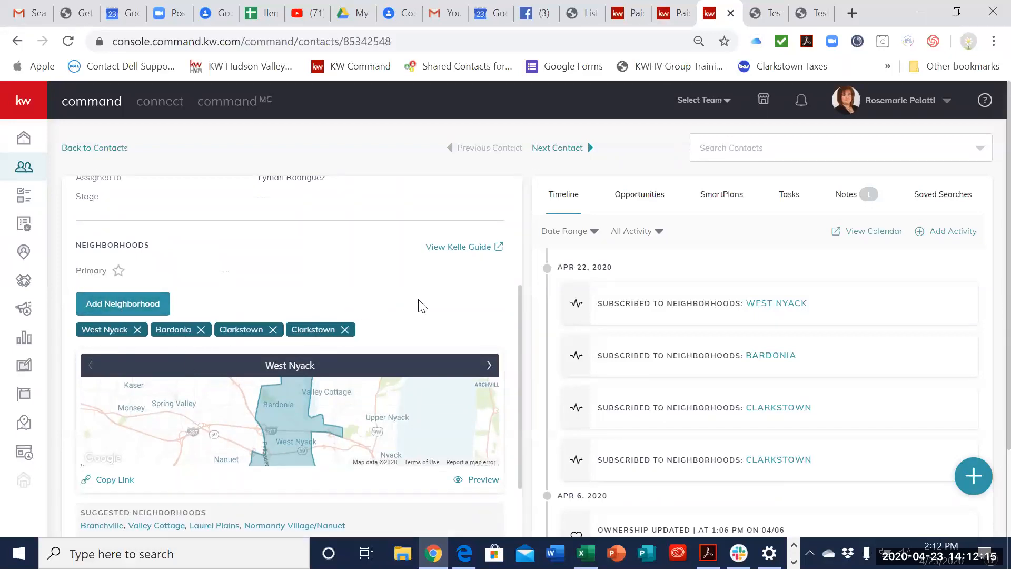
{"action": "scroll", "coordinate": [429, 322], "scroll_direction": "up", "scroll_amount": 4}
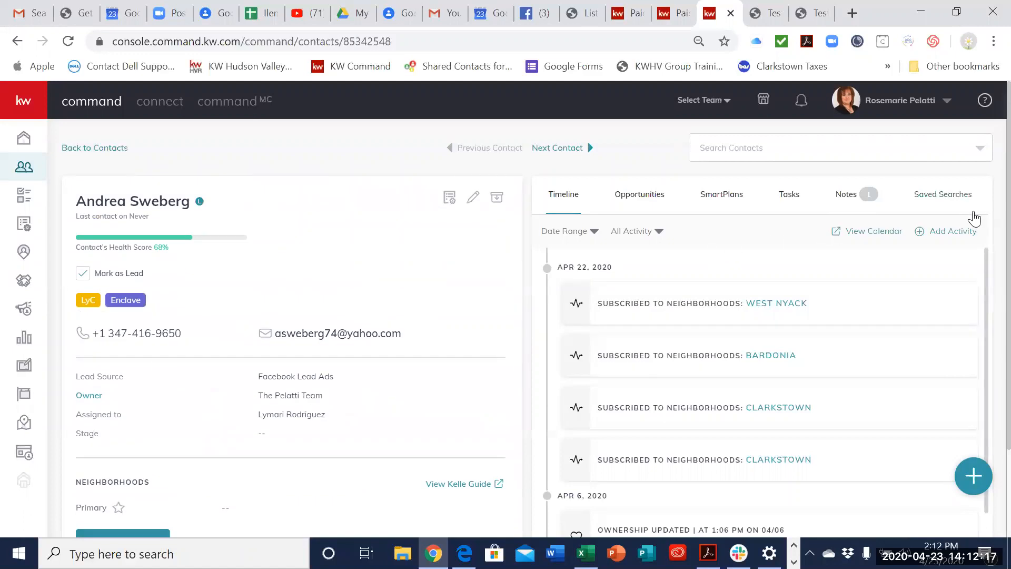
Step: Look through the SmartPlans available for this contact and close the list without choosing one
{"action": "left_click", "coordinate": [730, 199]}
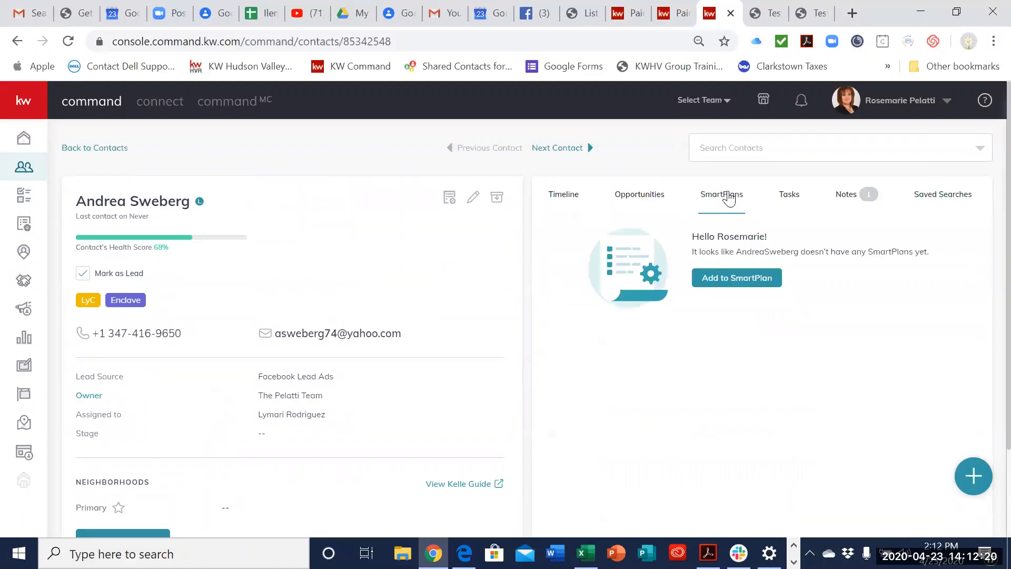
{"action": "left_click", "coordinate": [751, 283]}
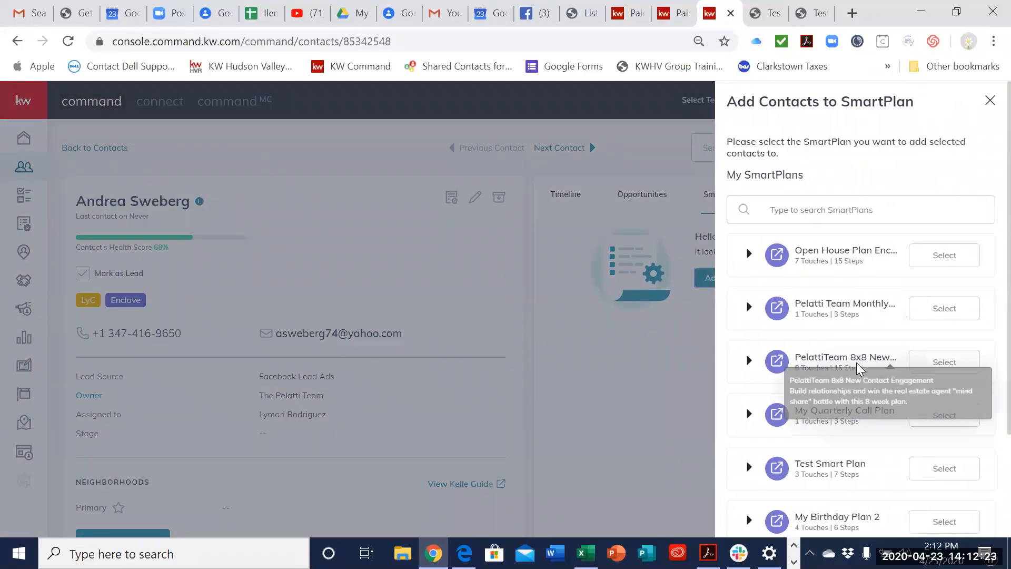
{"action": "scroll", "coordinate": [872, 433], "scroll_direction": "down", "scroll_amount": 3}
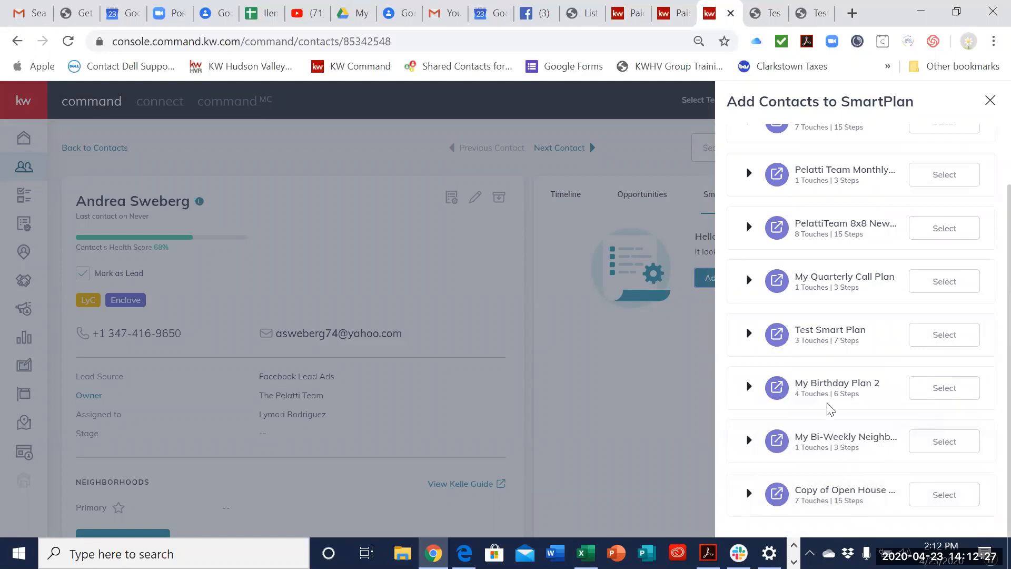
{"action": "left_click", "coordinate": [686, 409]}
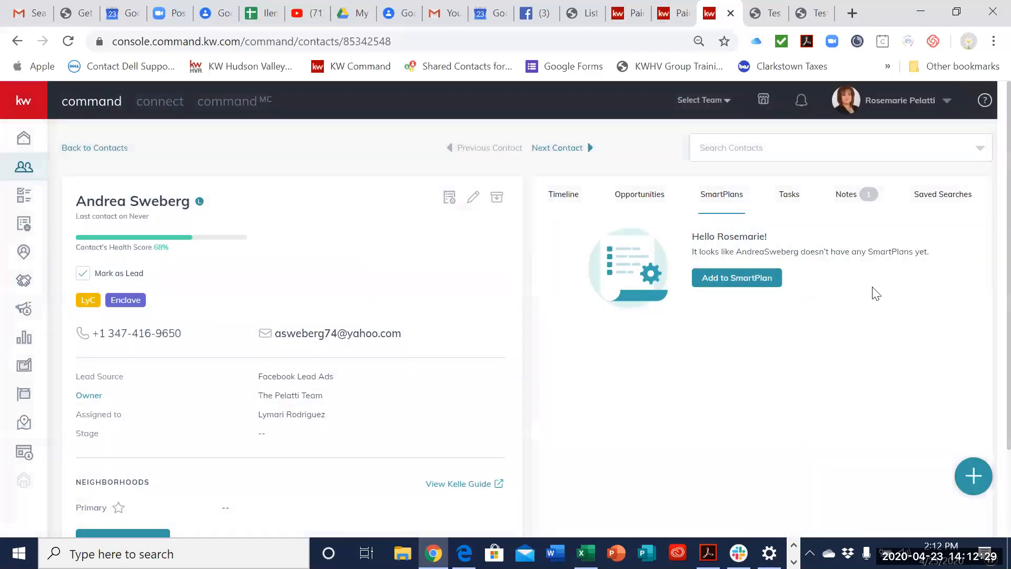
Step: Review the contact's neighborhoods and additional contact information, and open the contact's notes
{"action": "scroll", "coordinate": [219, 339], "scroll_direction": "down", "scroll_amount": 5}
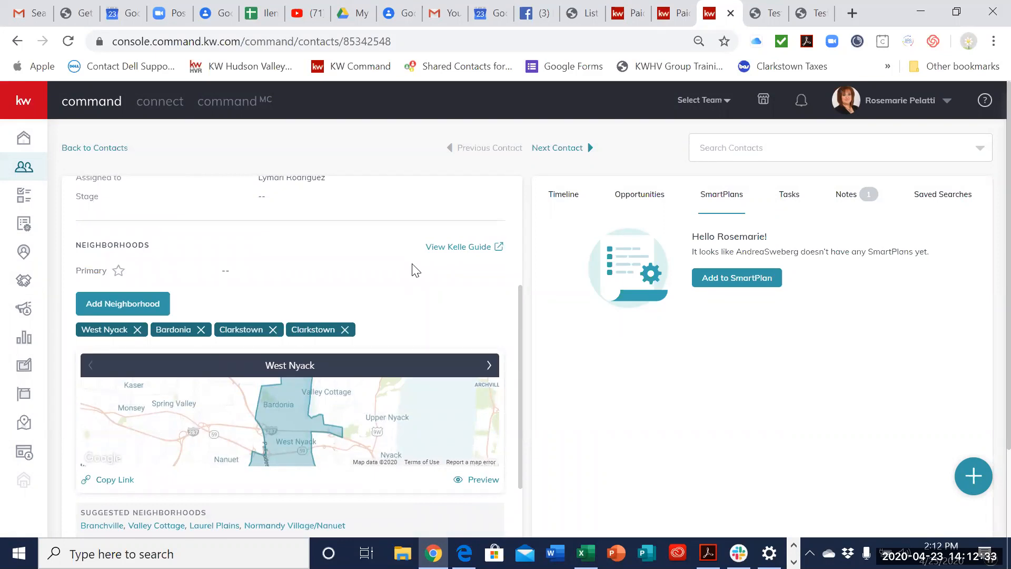
{"action": "scroll", "coordinate": [429, 282], "scroll_direction": "down", "scroll_amount": 3}
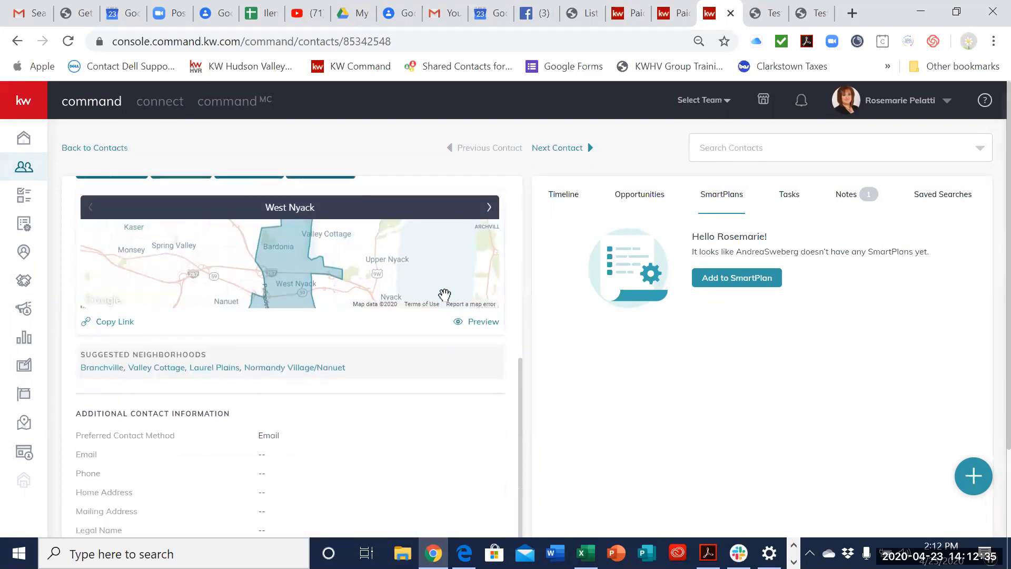
{"action": "scroll", "coordinate": [448, 295], "scroll_direction": "up", "scroll_amount": 8}
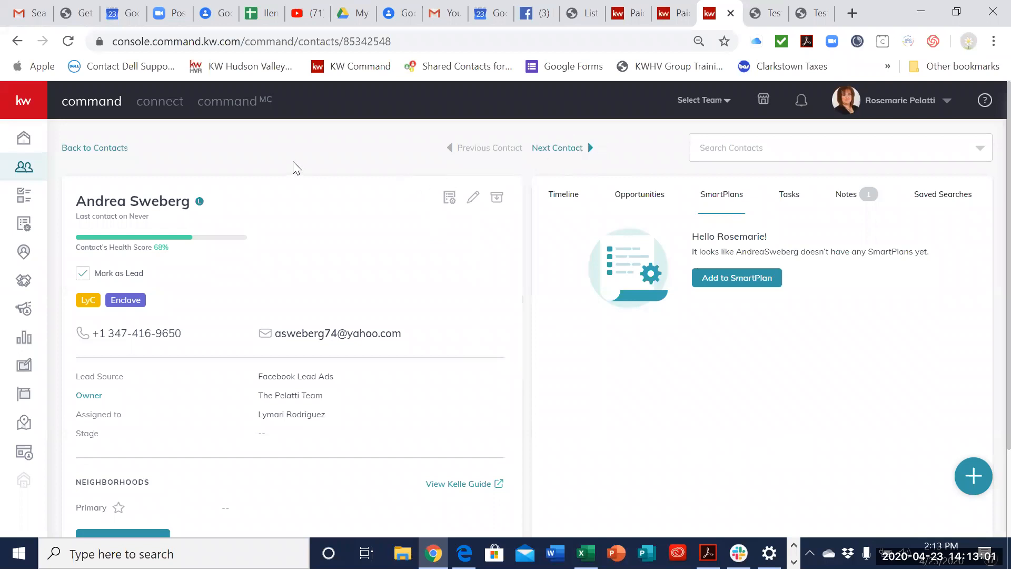
{"action": "left_click_drag", "start_coordinate": [853, 194], "coordinate": [849, 194]}
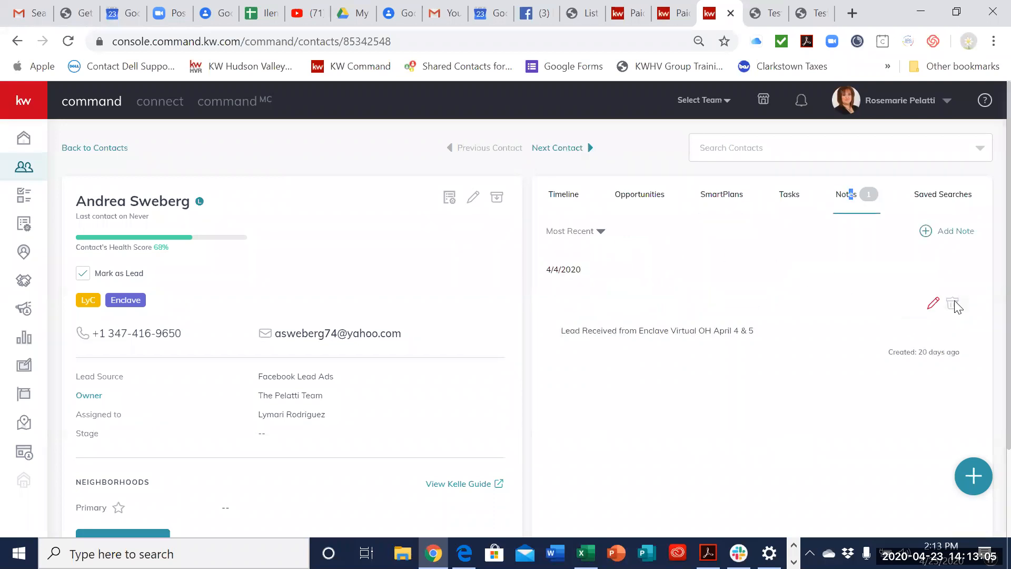
Step: Open a new blank note for the contact, close it without saving, and look over the contact's details
{"action": "left_click", "coordinate": [948, 232]}
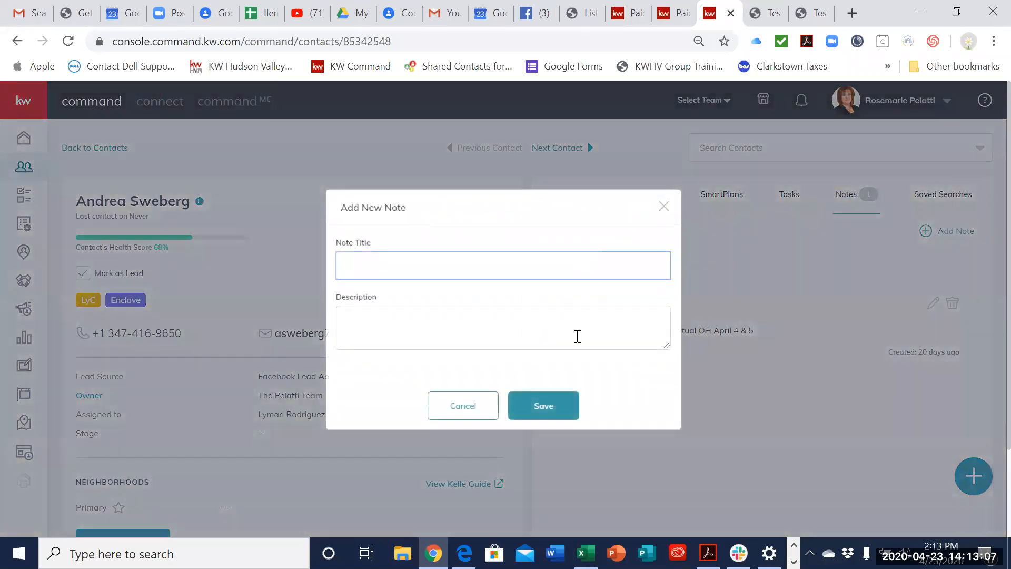
{"action": "left_click", "coordinate": [663, 207]}
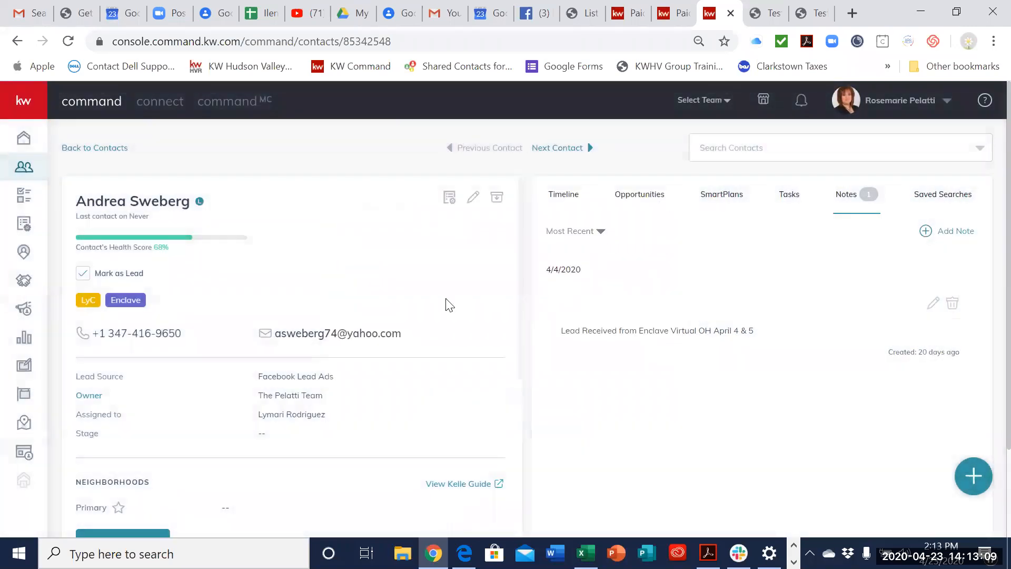
{"action": "scroll", "coordinate": [410, 322], "scroll_direction": "down", "scroll_amount": 3}
{"action": "scroll", "coordinate": [408, 322], "scroll_direction": "up", "scroll_amount": 3}
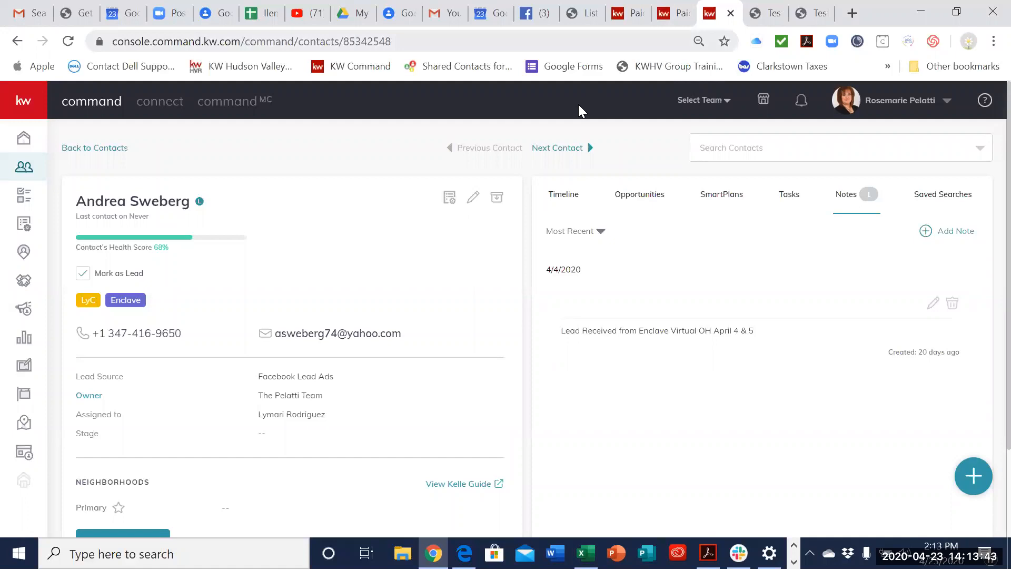
Step: Preview the Enclave Virtual OH April 18-19 ad from the paid campaigns, and look through the Just Listed - New Construction landing page
{"action": "key", "text": "ctrl+Page_Up"}
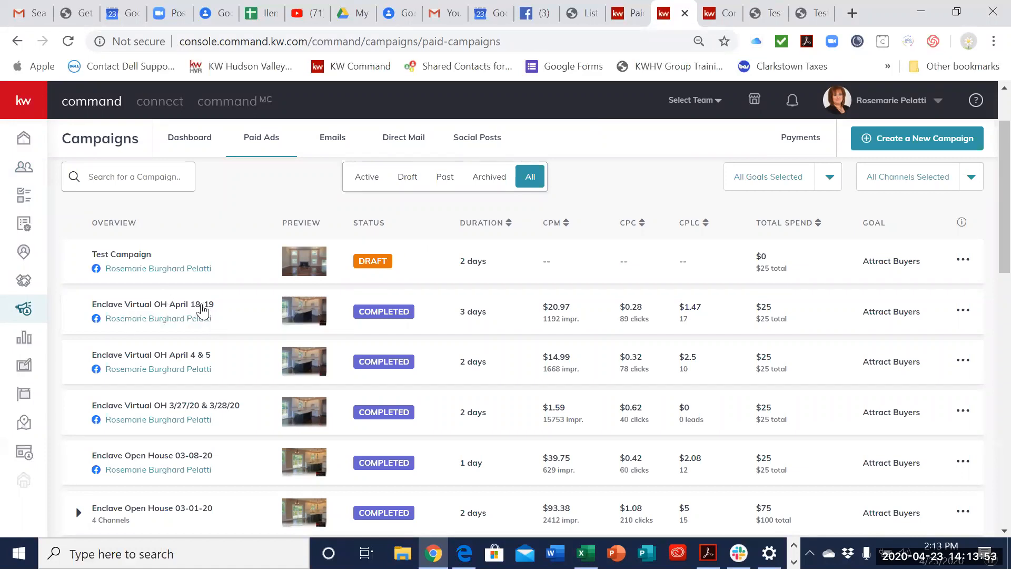
{"action": "left_click", "coordinate": [198, 320]}
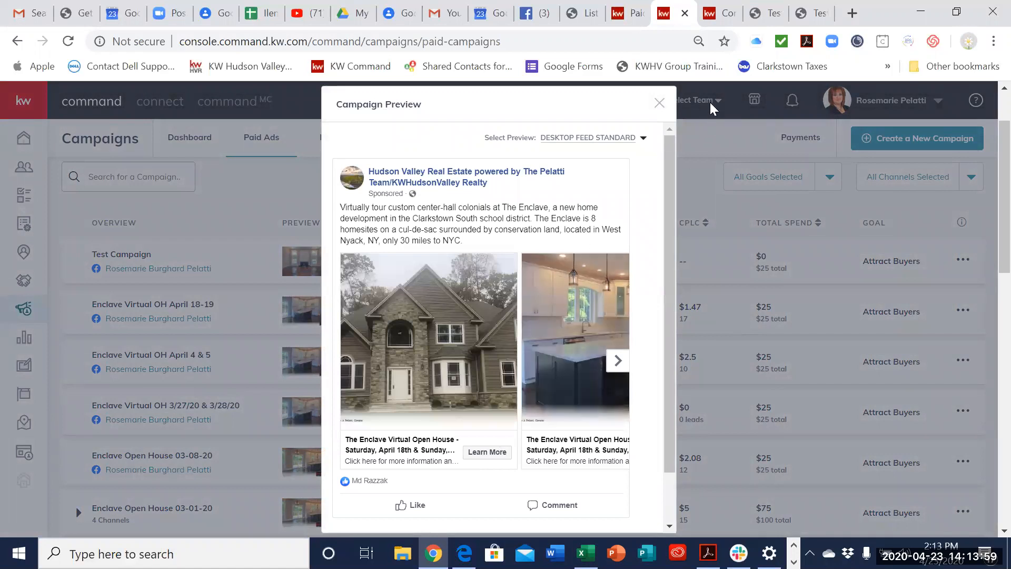
{"action": "left_click", "coordinate": [764, 19]}
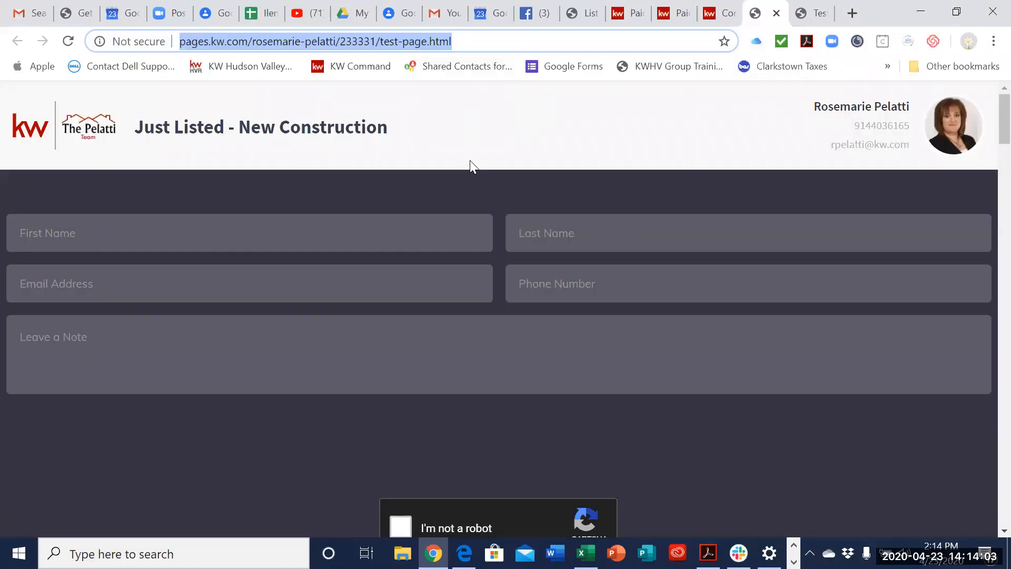
{"action": "scroll", "coordinate": [470, 161], "scroll_direction": "down", "scroll_amount": 10}
{"action": "scroll", "coordinate": [583, 352], "scroll_direction": "down", "scroll_amount": 1}
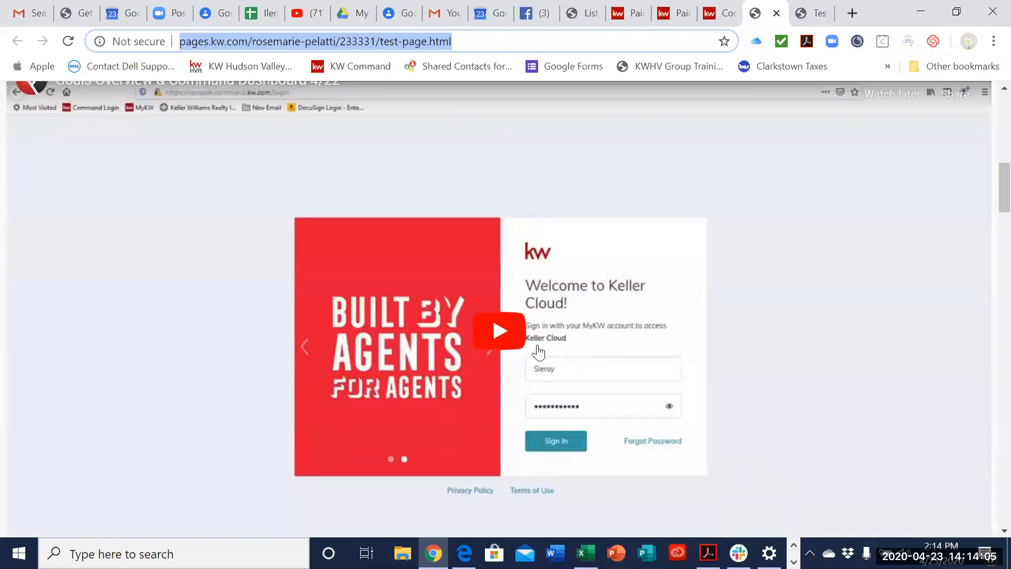
{"action": "scroll", "coordinate": [536, 340], "scroll_direction": "up", "scroll_amount": 8}
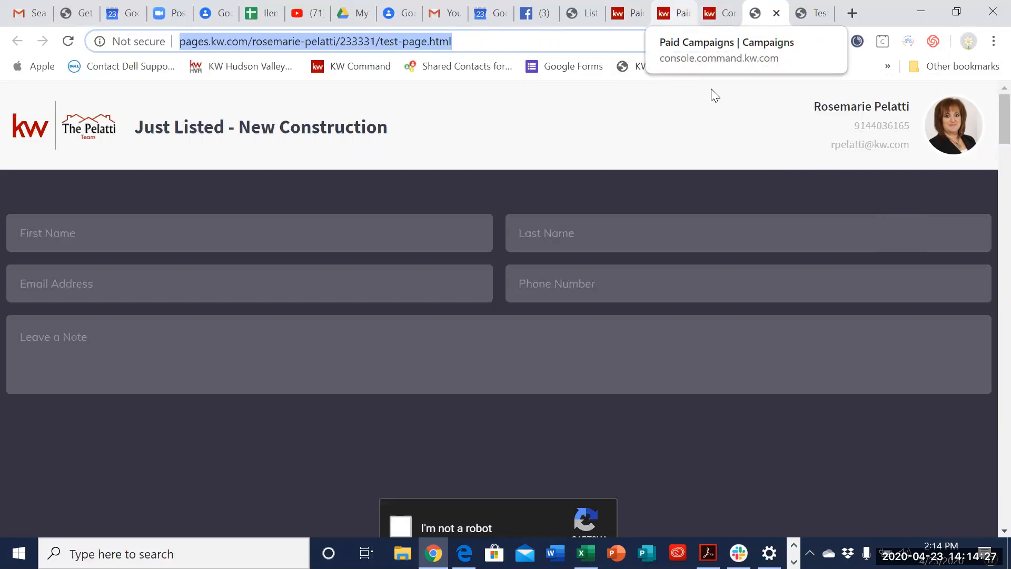
{"action": "left_click", "coordinate": [684, 130]}
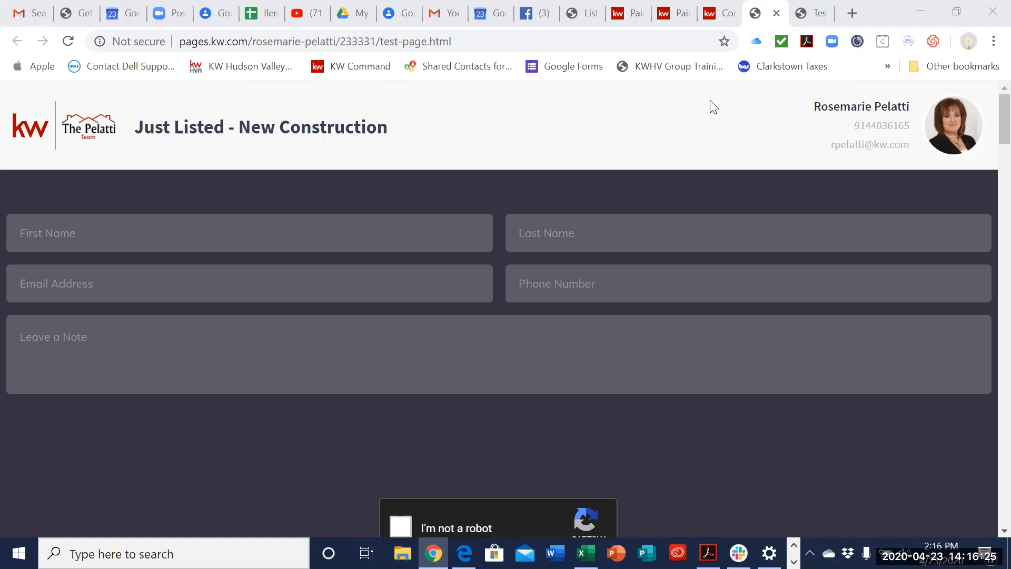
Step: Search the contacts by the client's first name and open the record of the match tagged Former Customers and Sphere
{"action": "left_click", "coordinate": [718, 15]}
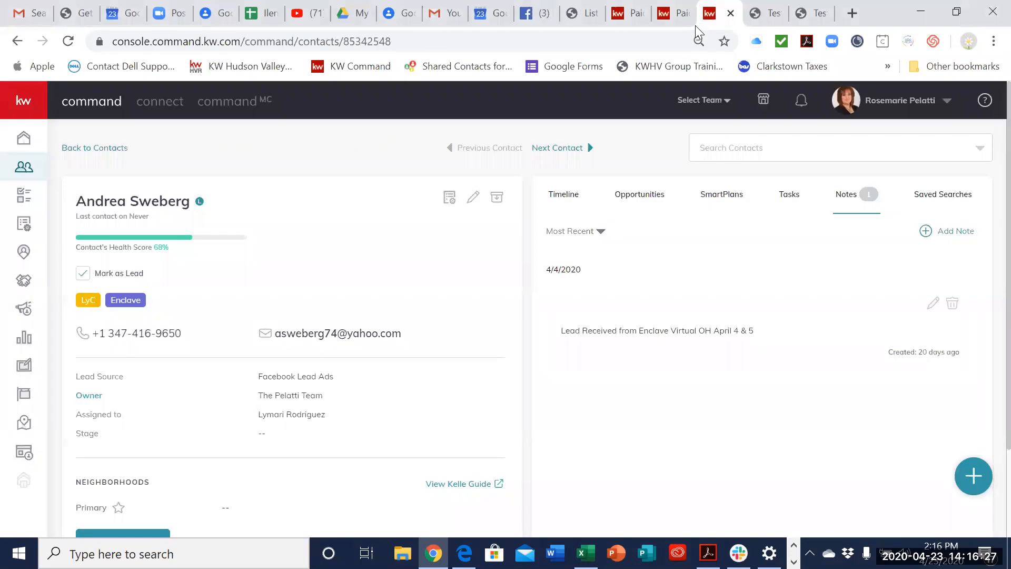
{"action": "left_click", "coordinate": [676, 16]}
{"action": "left_click", "coordinate": [630, 16]}
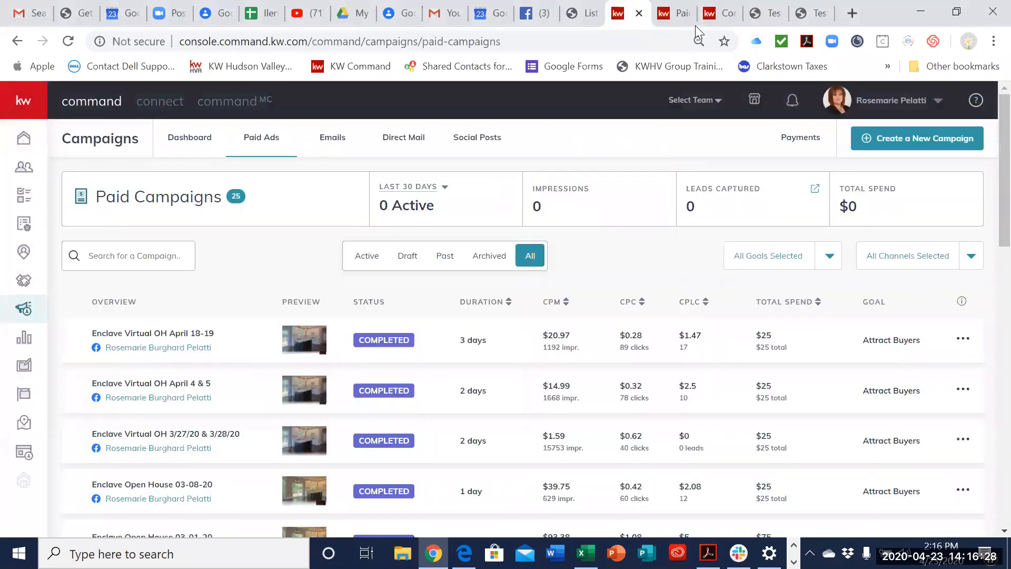
{"action": "left_click", "coordinate": [405, 214]}
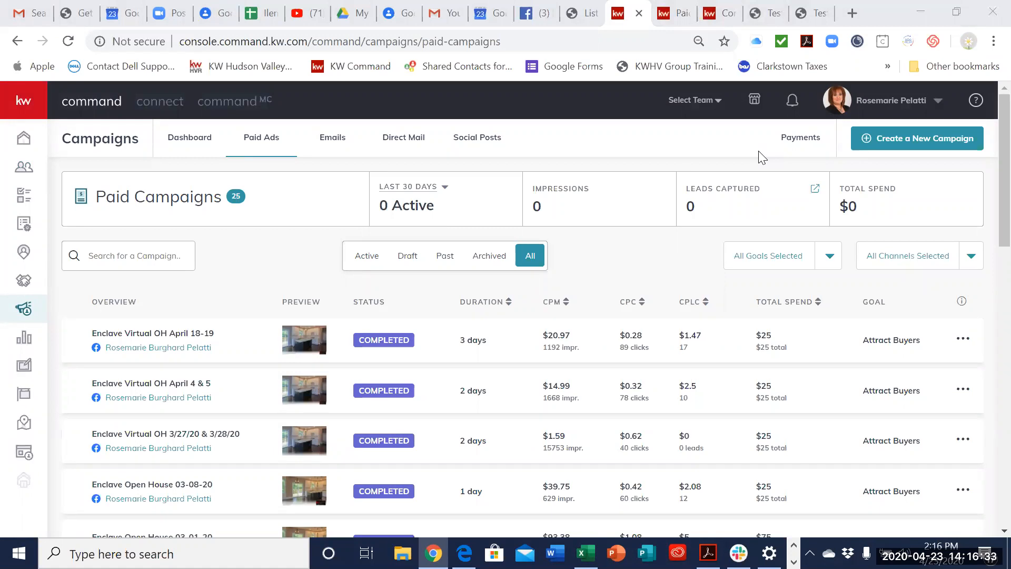
{"action": "left_click", "coordinate": [23, 166]}
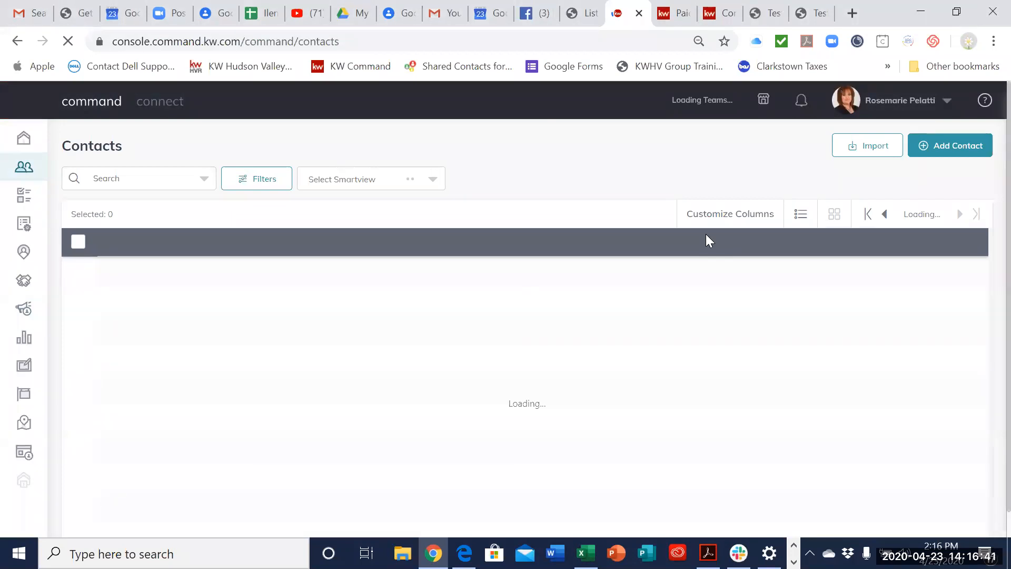
{"action": "type", "text": "ilene"}
{"action": "left_click", "coordinate": [179, 154]}
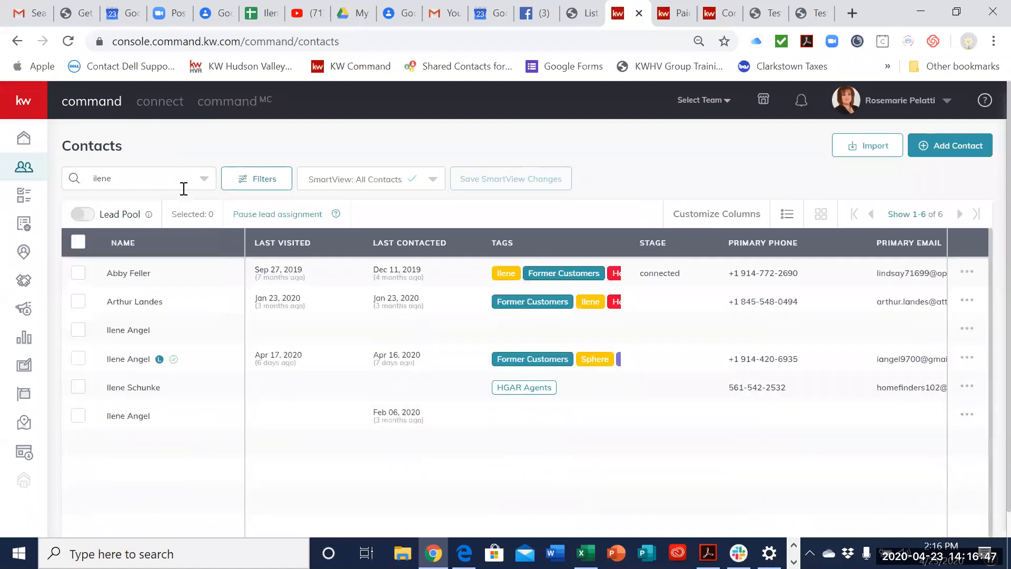
{"action": "left_click", "coordinate": [138, 362]}
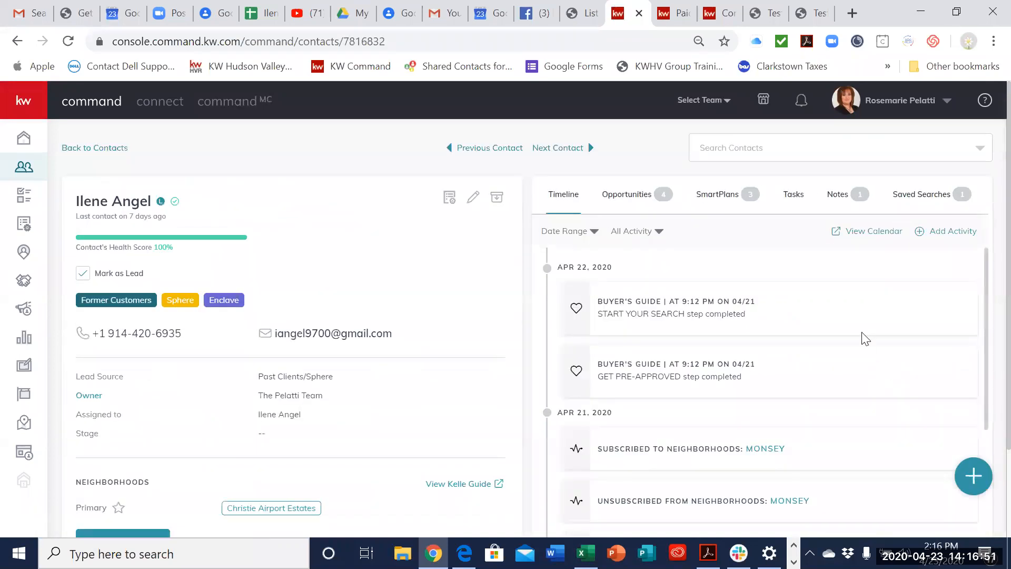
Step: Edit the contact's saved search, switching the location type to Zip, entering 10956 and showing the location map
{"action": "left_click", "coordinate": [930, 196]}
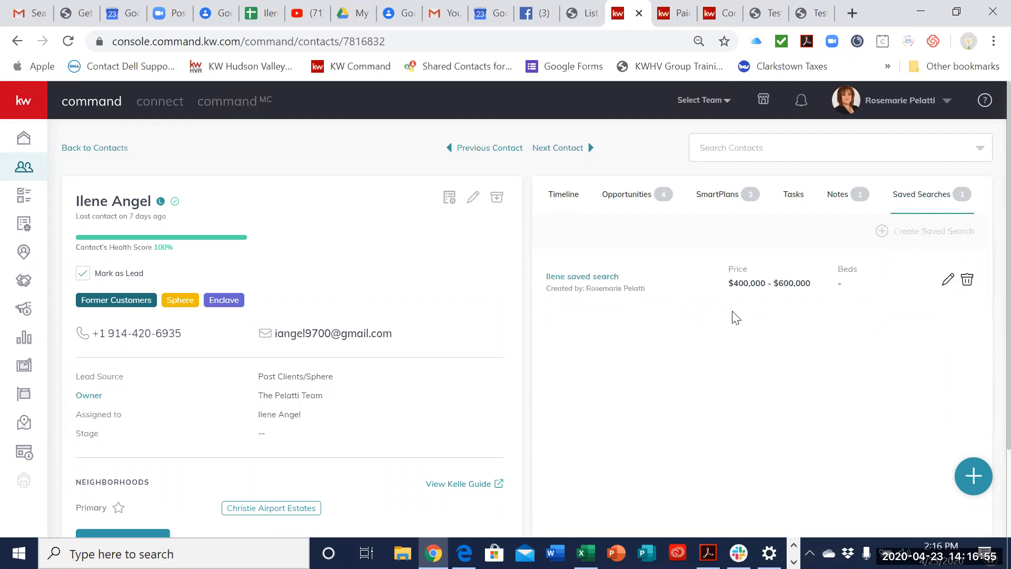
{"action": "left_click", "coordinate": [947, 282]}
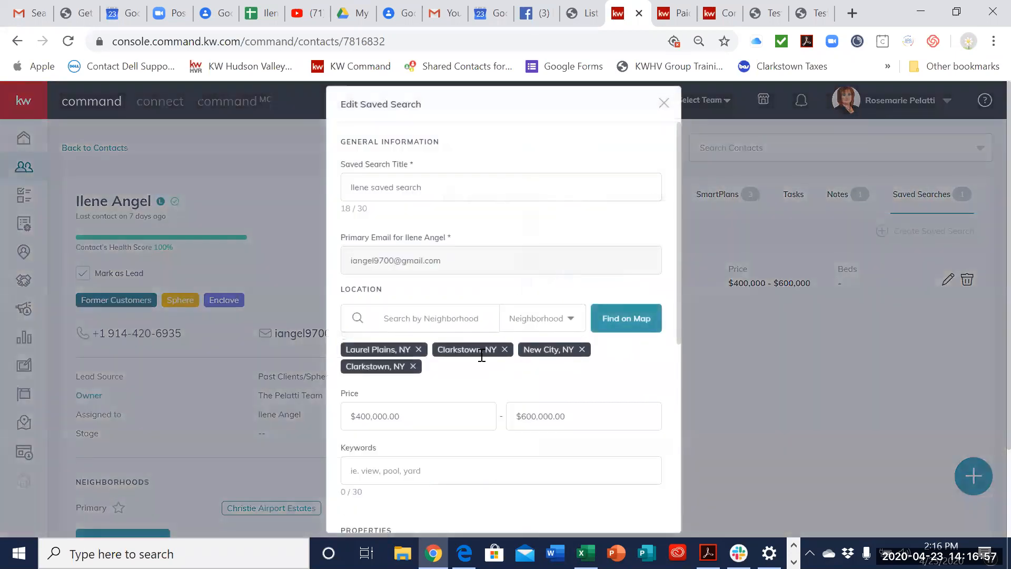
{"action": "left_click", "coordinate": [548, 329]}
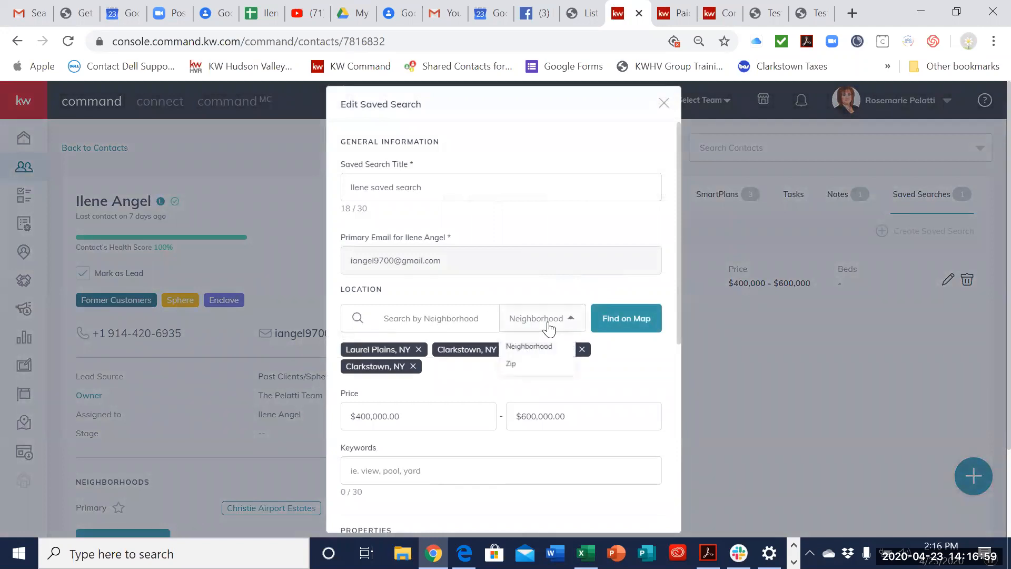
{"action": "left_click", "coordinate": [537, 375]}
{"action": "left_click", "coordinate": [460, 317]}
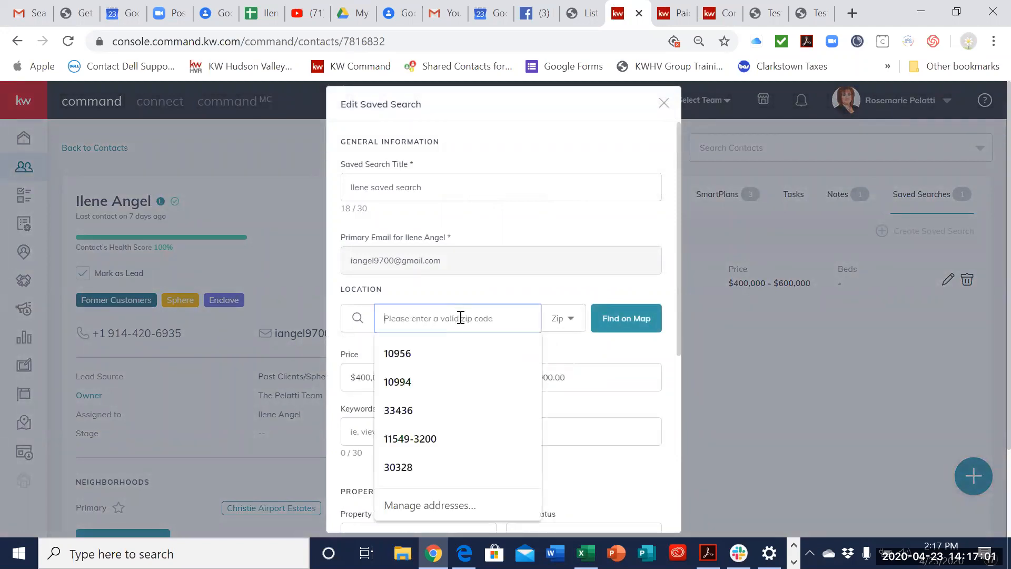
{"action": "left_click", "coordinate": [453, 348]}
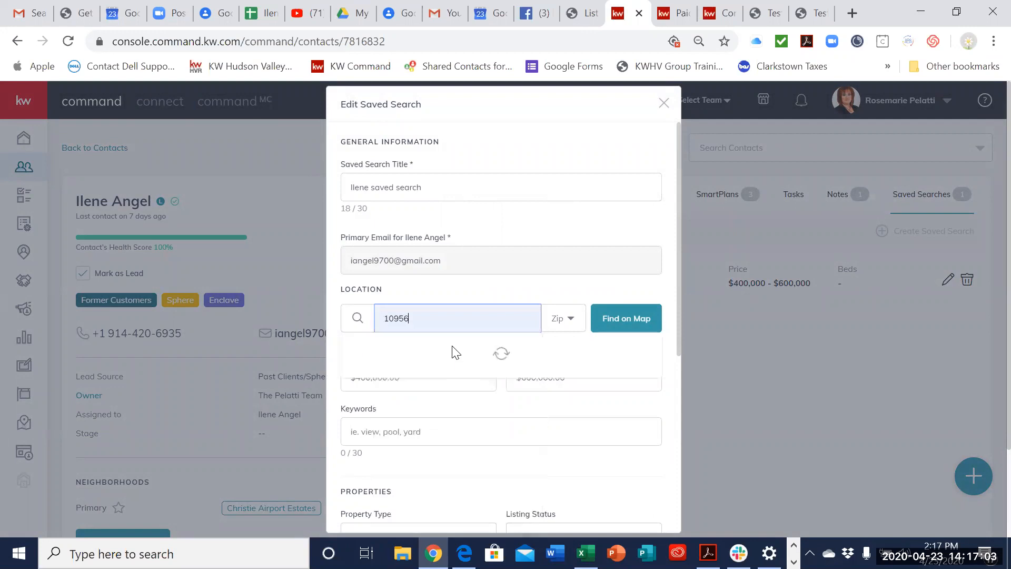
{"action": "left_click", "coordinate": [632, 336]}
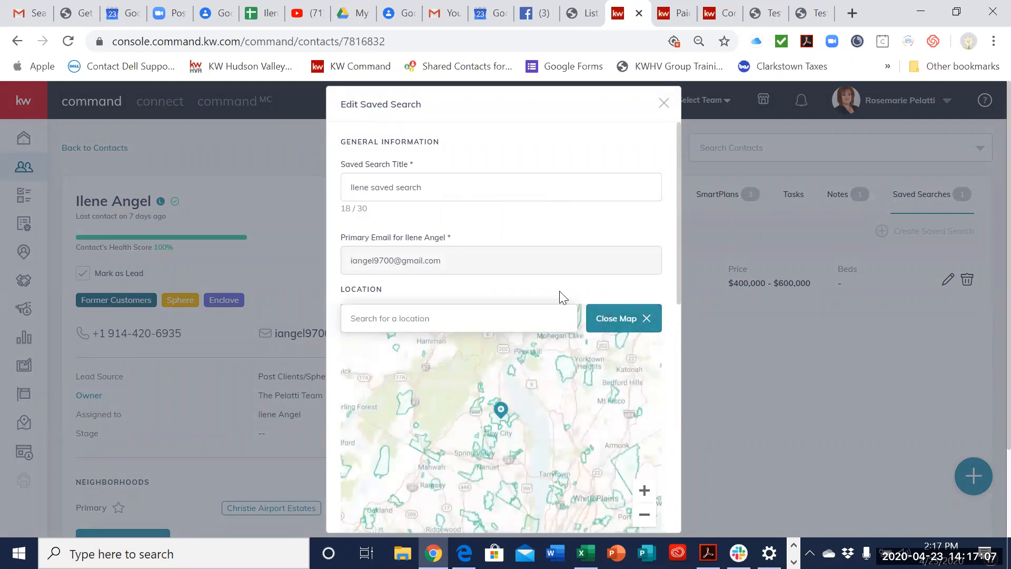
Step: Review the saved search's title, location map, price range, property types, and other property criteria without changing them
{"action": "scroll", "coordinate": [559, 291], "scroll_direction": "down", "scroll_amount": 8}
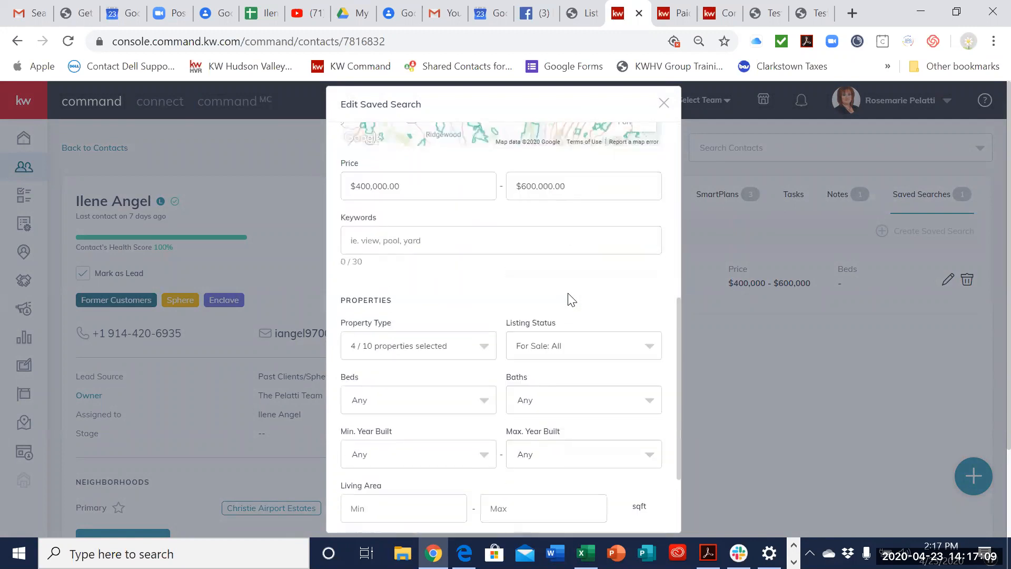
{"action": "scroll", "coordinate": [569, 298], "scroll_direction": "down", "scroll_amount": 2}
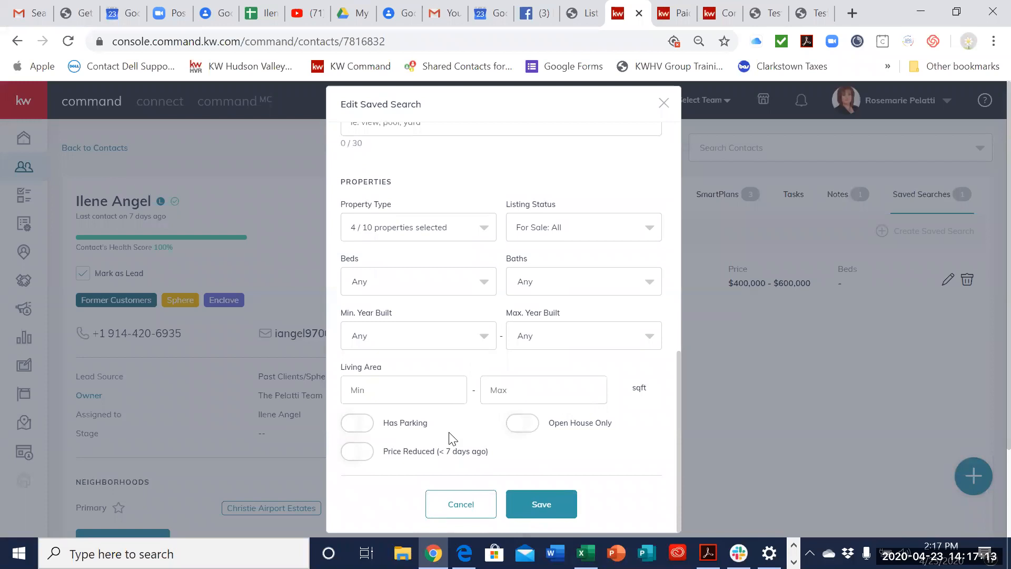
{"action": "scroll", "coordinate": [573, 424], "scroll_direction": "up", "scroll_amount": 4}
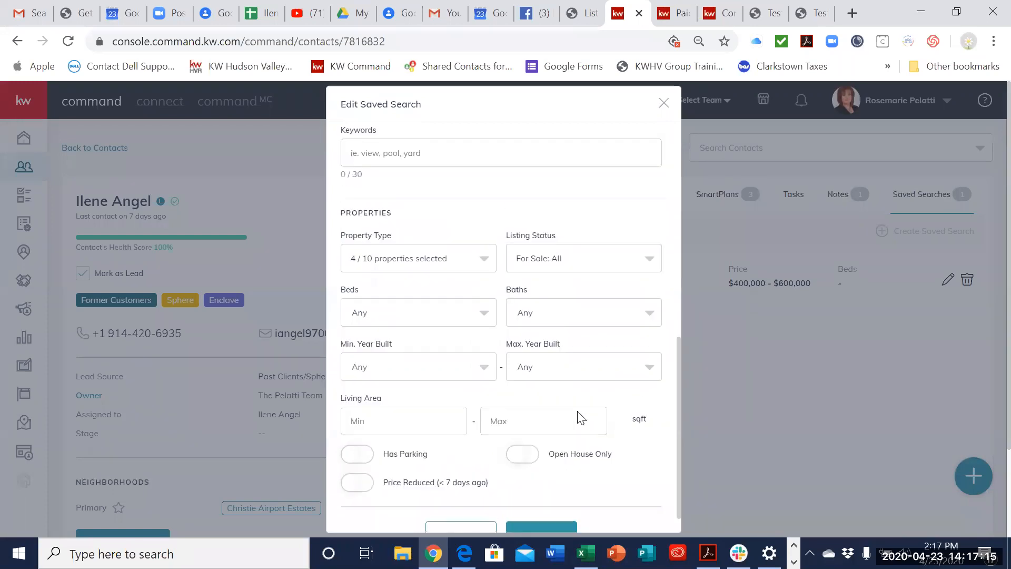
{"action": "scroll", "coordinate": [580, 417], "scroll_direction": "down", "scroll_amount": 1}
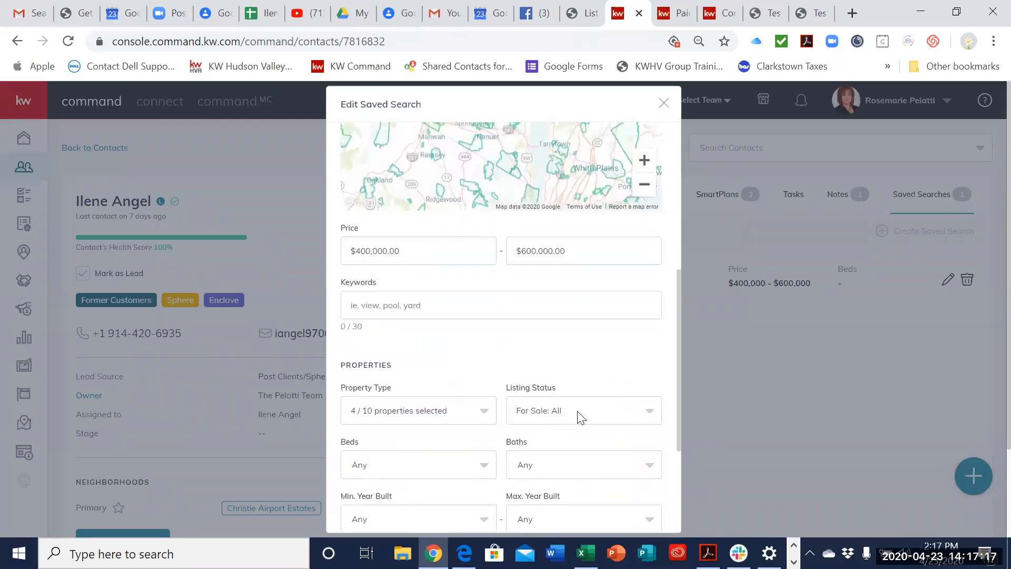
{"action": "left_click", "coordinate": [396, 391]}
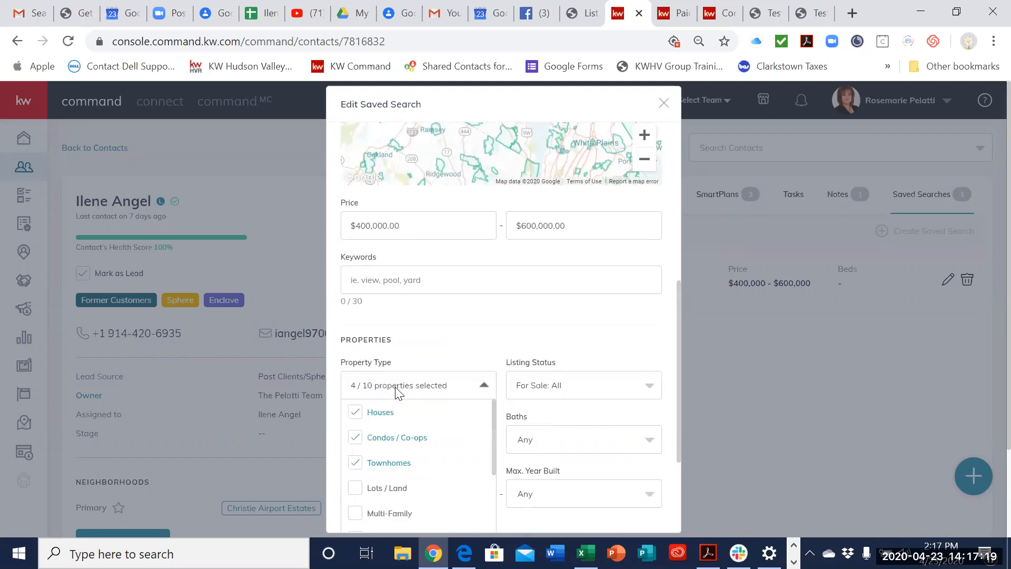
{"action": "left_click", "coordinate": [514, 346]}
{"action": "scroll", "coordinate": [515, 345], "scroll_direction": "up", "scroll_amount": 5}
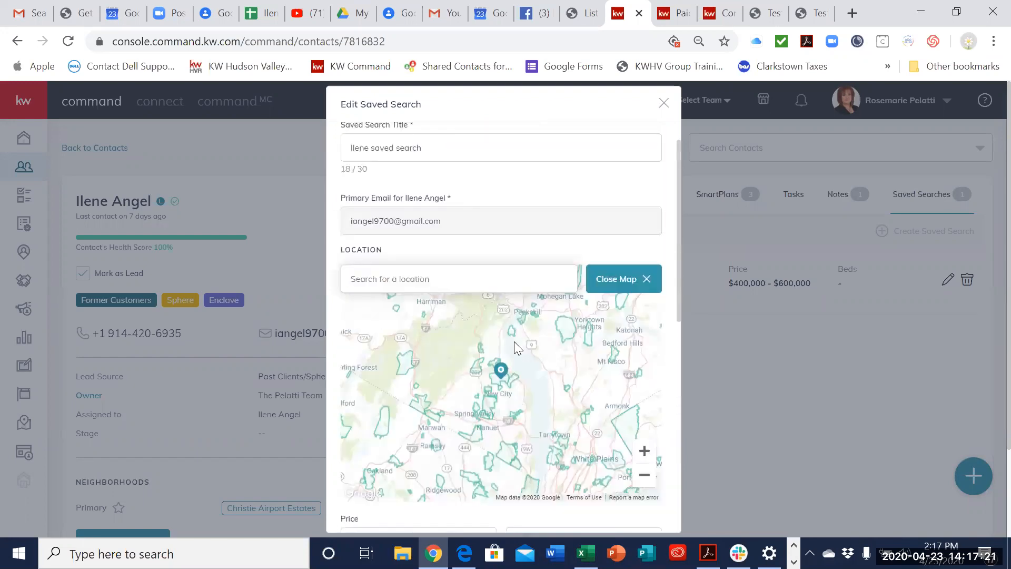
{"action": "scroll", "coordinate": [514, 341], "scroll_direction": "up", "scroll_amount": 1}
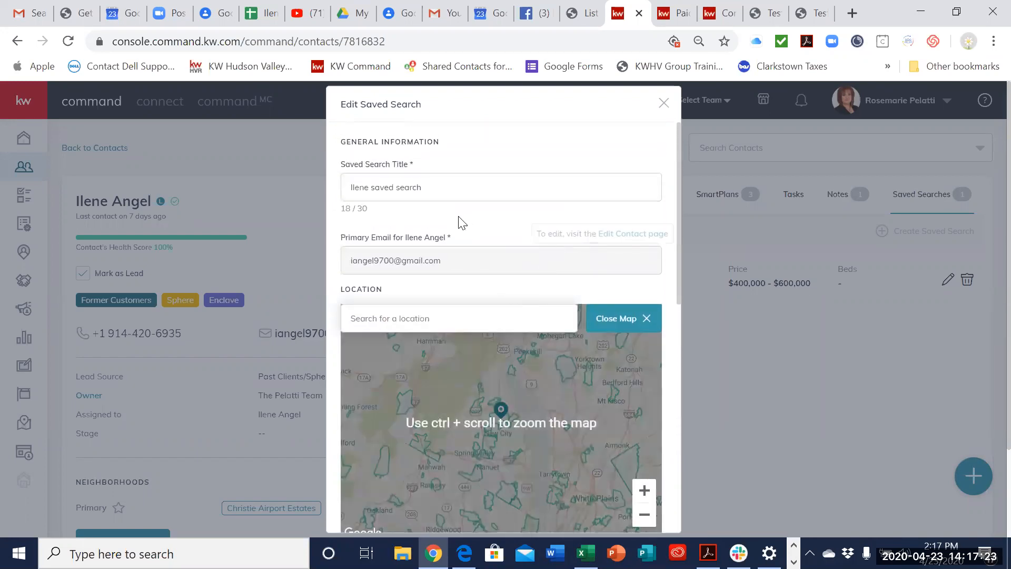
{"action": "scroll", "coordinate": [467, 228], "scroll_direction": "down", "scroll_amount": 2}
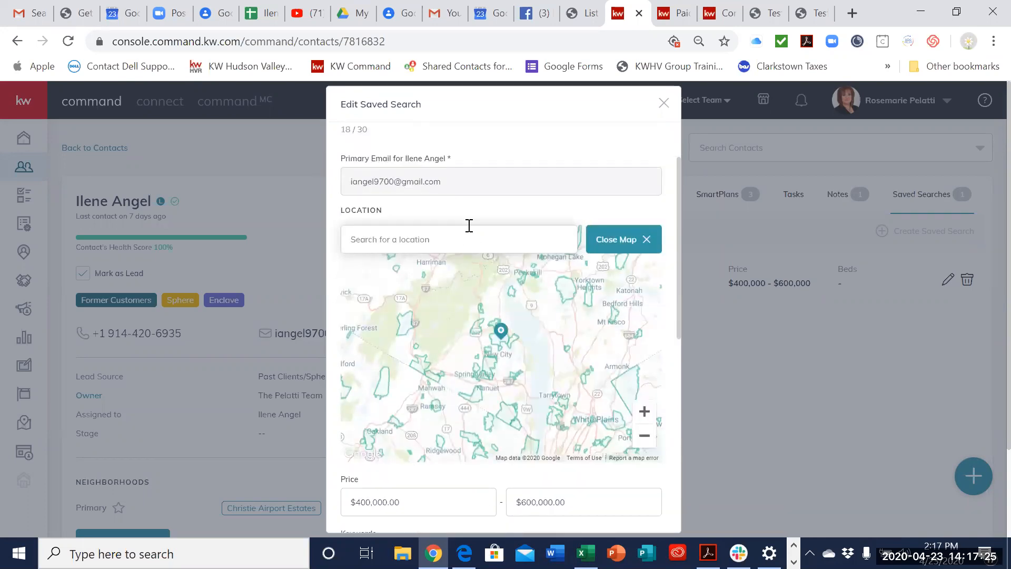
{"action": "scroll", "coordinate": [456, 330], "scroll_direction": "down", "scroll_amount": 2}
{"action": "scroll", "coordinate": [451, 354], "scroll_direction": "up", "scroll_amount": 4}
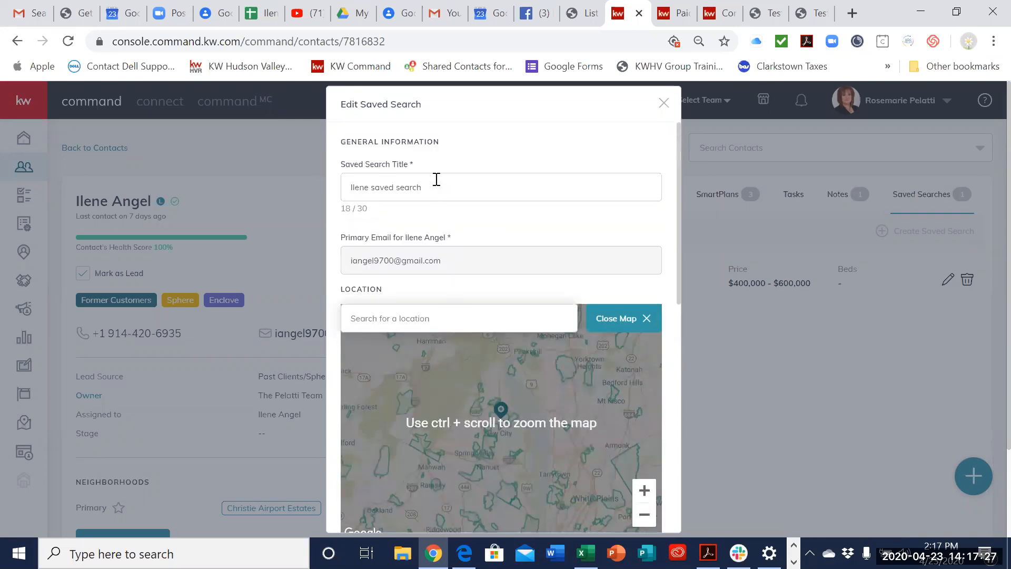
{"action": "scroll", "coordinate": [458, 429], "scroll_direction": "down", "scroll_amount": 6}
{"action": "scroll", "coordinate": [456, 309], "scroll_direction": "up", "scroll_amount": 6}
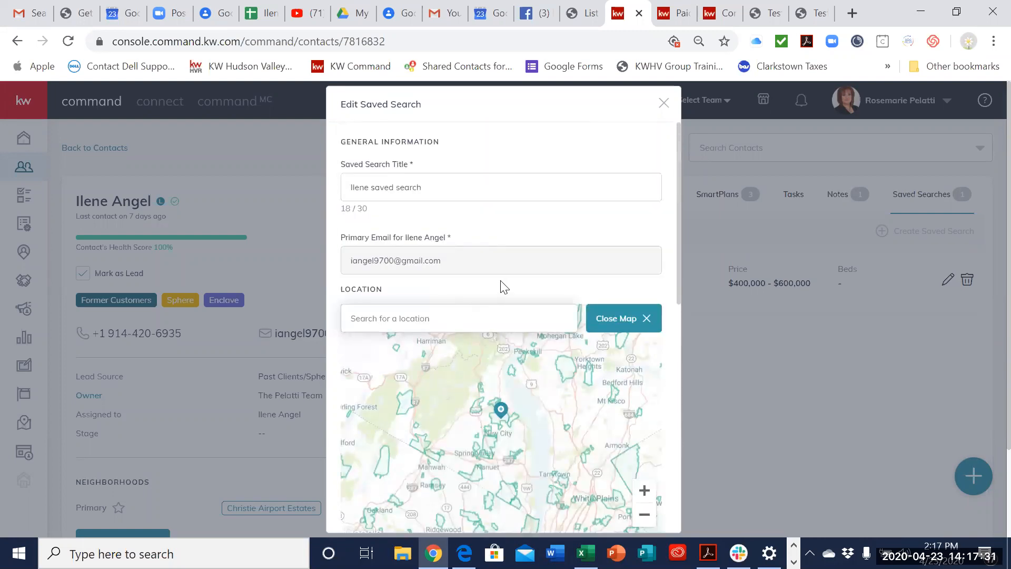
{"action": "scroll", "coordinate": [568, 403], "scroll_direction": "down", "scroll_amount": 5}
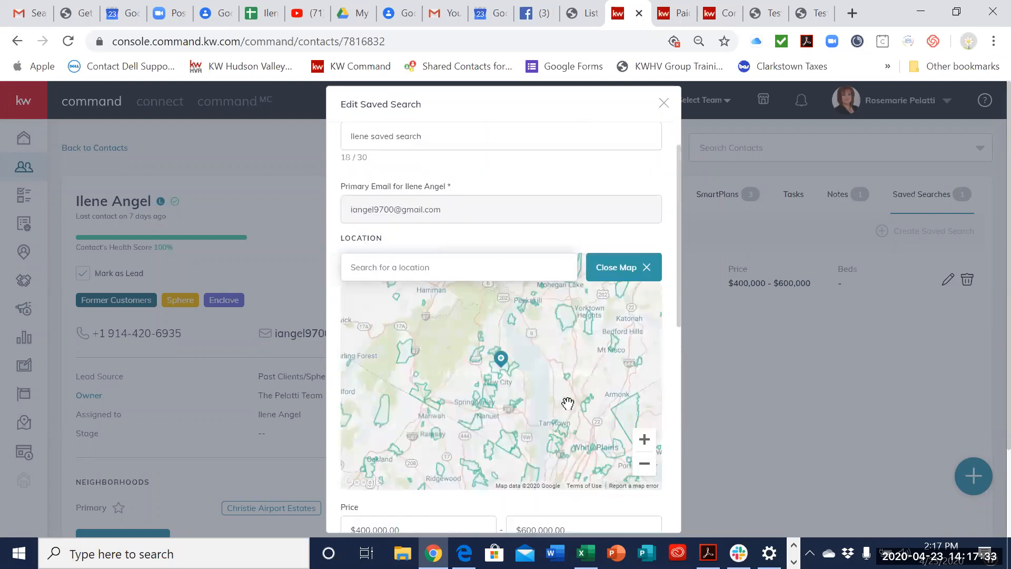